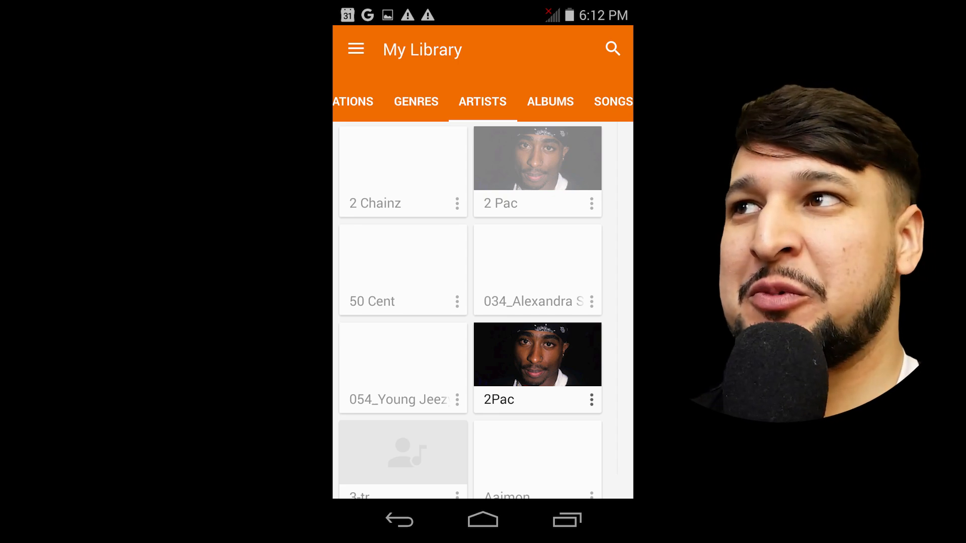
scroll(483, 261, "down", 10)
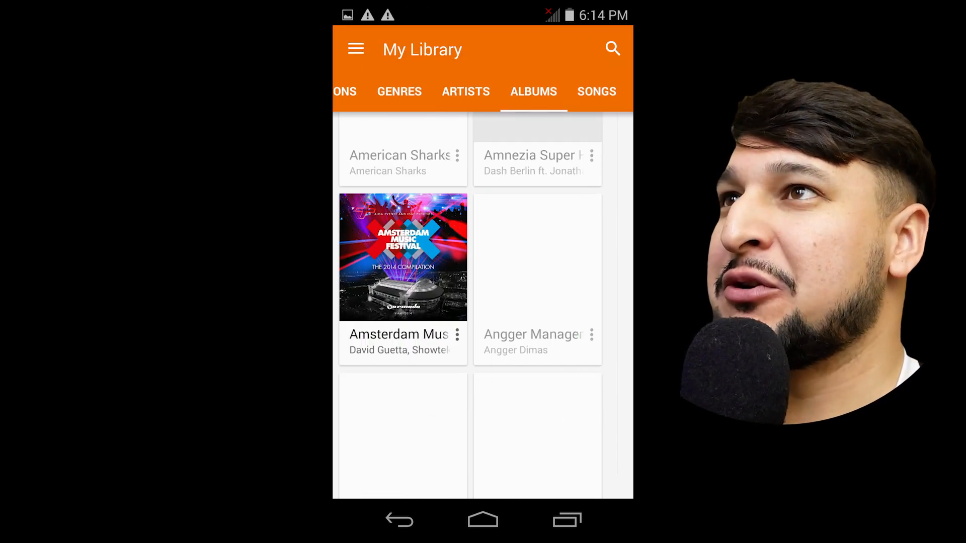
left_click(403, 257)
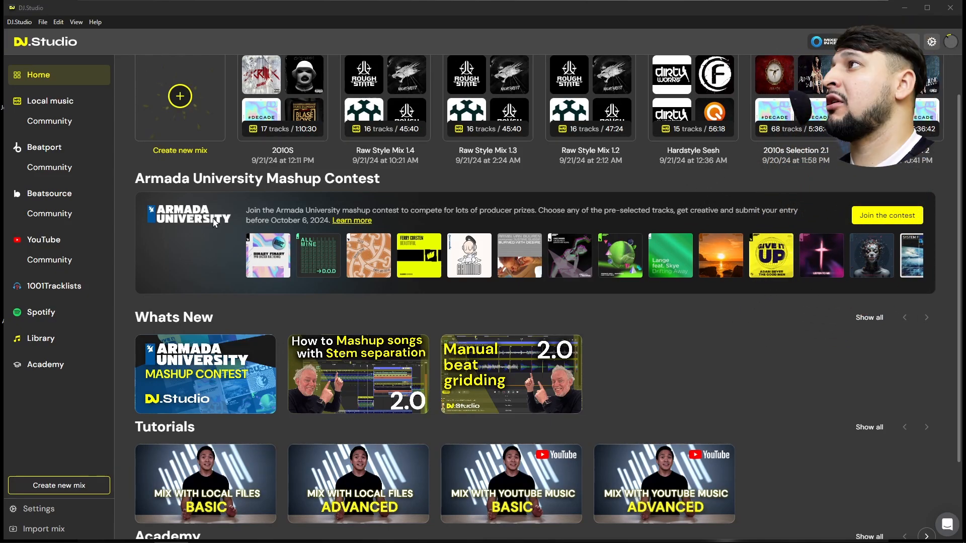
Look through the home page sections, from the local music mixes down to the Academy lessons
scroll(113, 217, "up", 1)
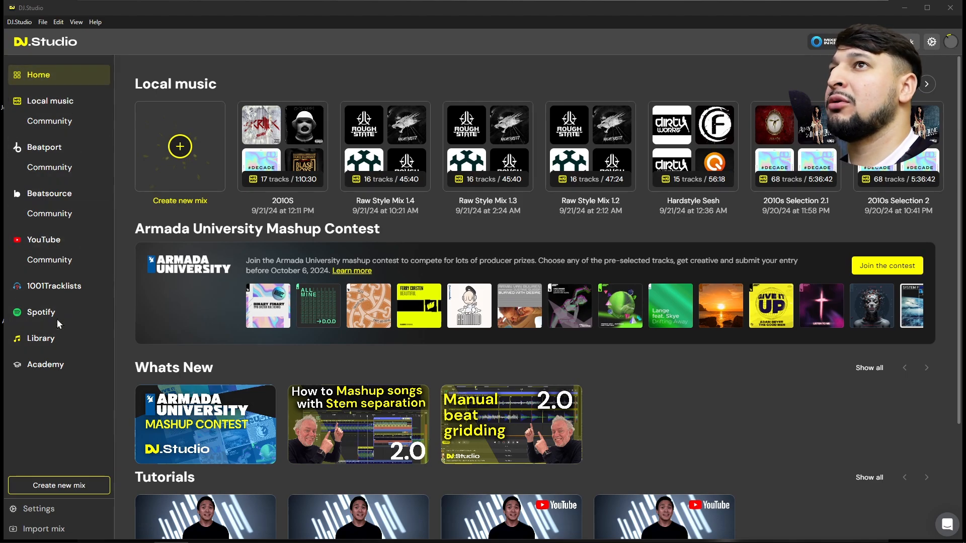
scroll(213, 131, "down", 3)
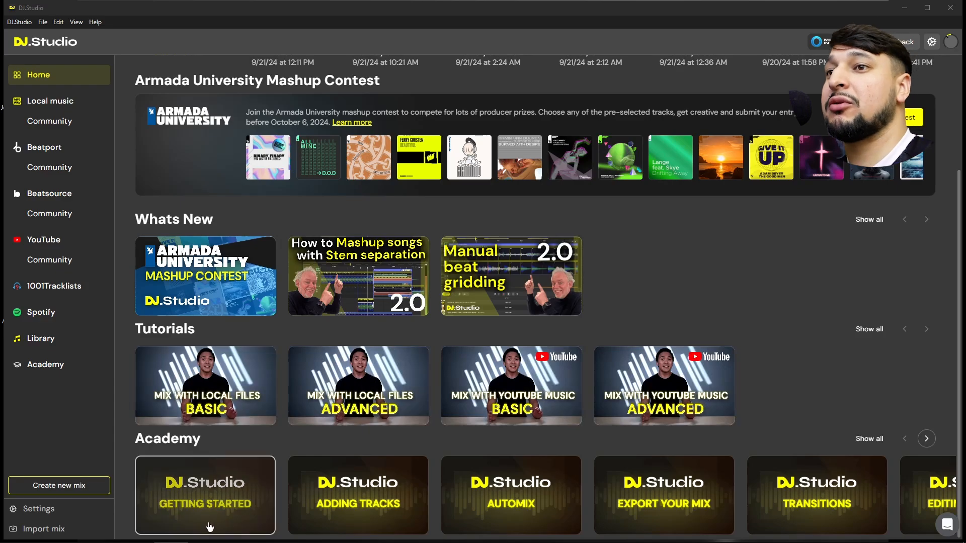
scroll(445, 485, "right", 2)
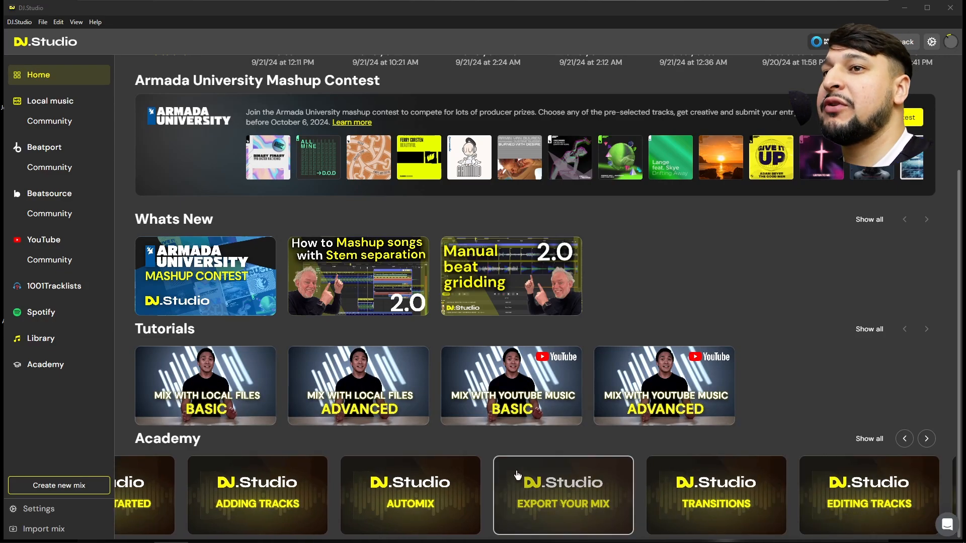
scroll(521, 504, "up", 2)
scroll(521, 504, "down", 2)
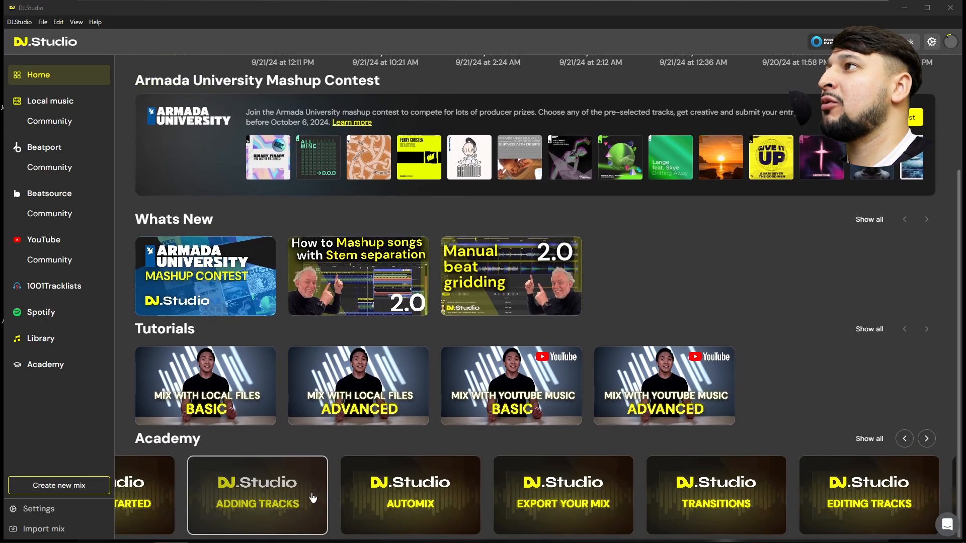
scroll(312, 497, "up", 3)
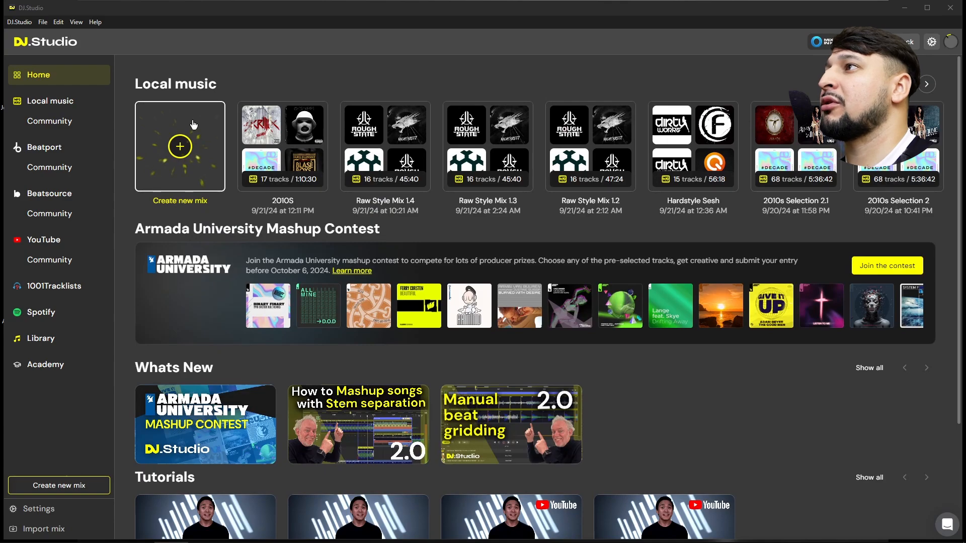
Create a new mix from local files and open the Google Play Music folder in the track library
left_click(180, 146)
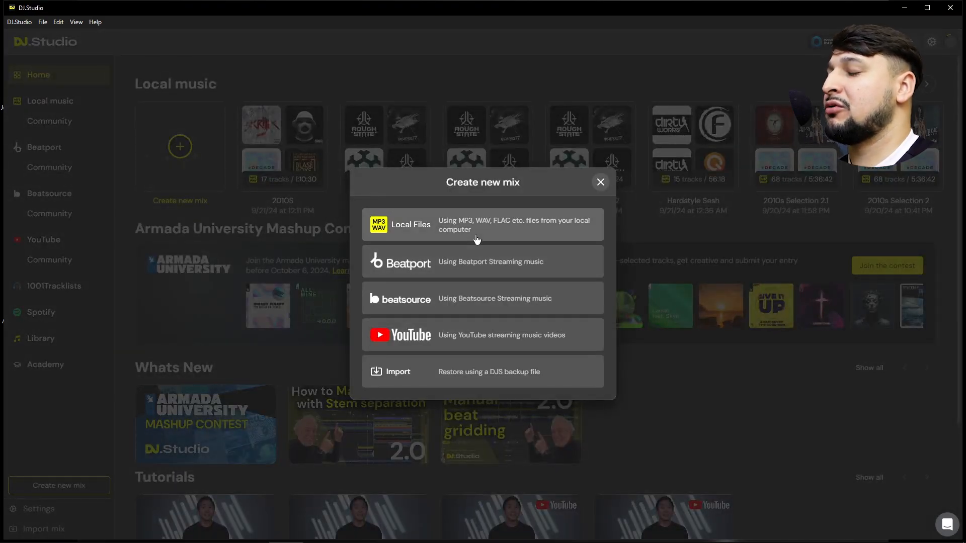
left_click(448, 239)
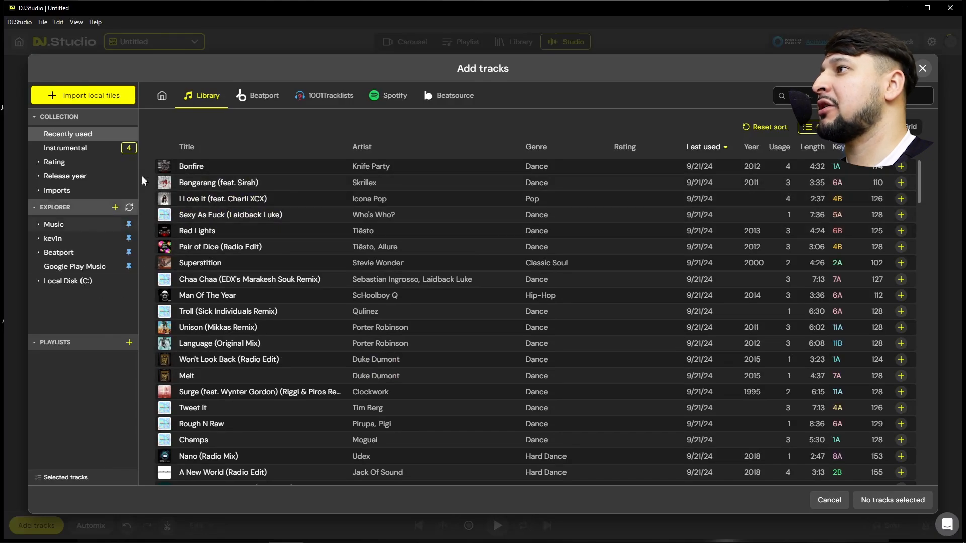
left_click(78, 270)
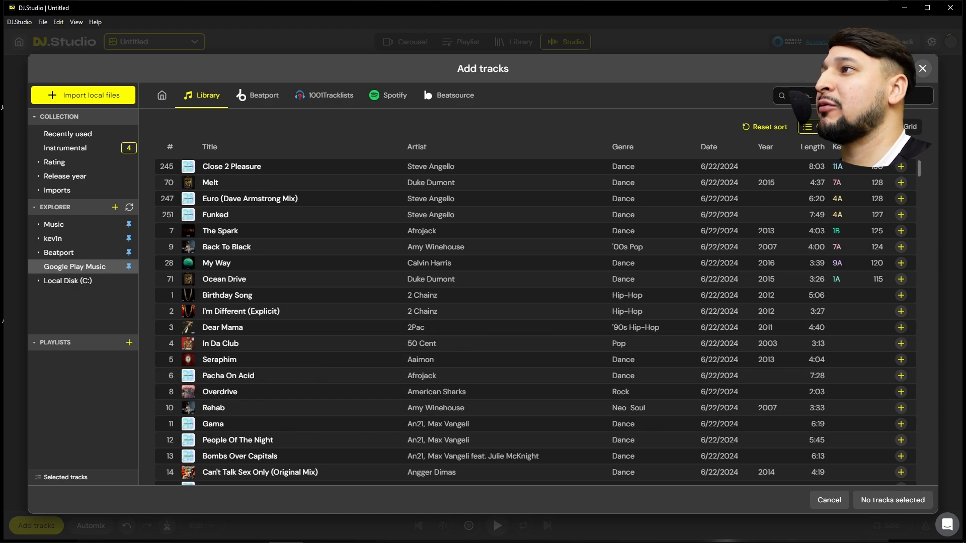
Select Surge (feat. Wynter Gordon) (Riggi & Piros Remix) by Clockwork and Channel 42 by deadmau5 for the mix
scroll(261, 211, "down", 6)
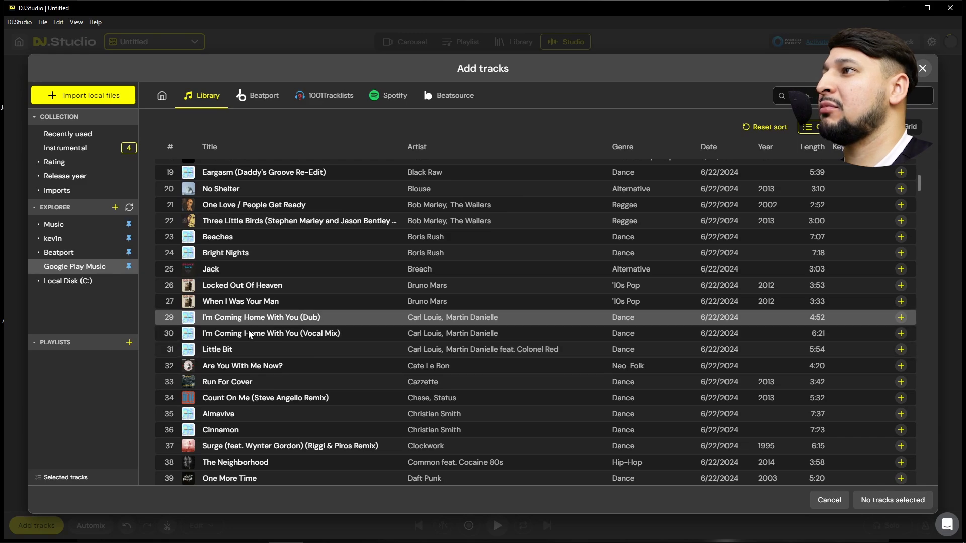
scroll(249, 335, "down", 3)
left_click(262, 296)
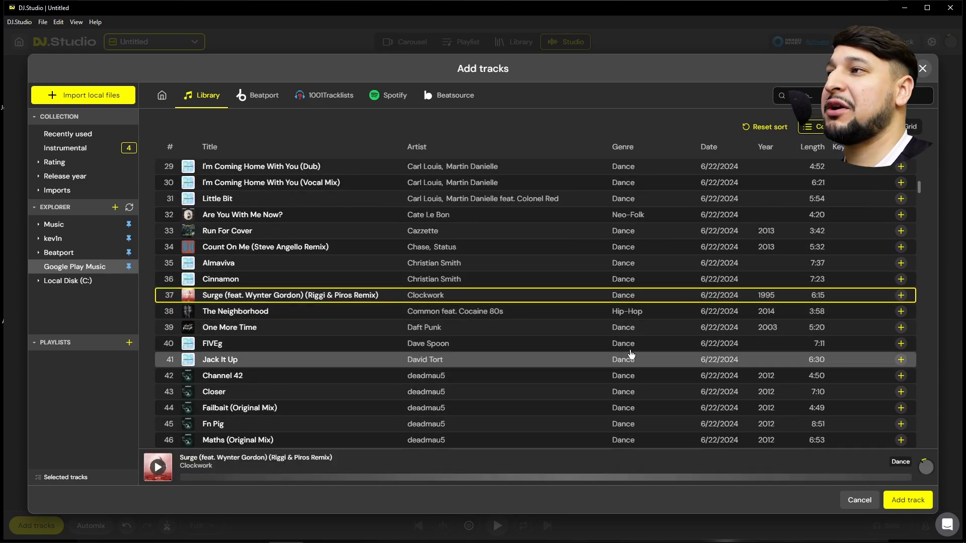
left_click(901, 296)
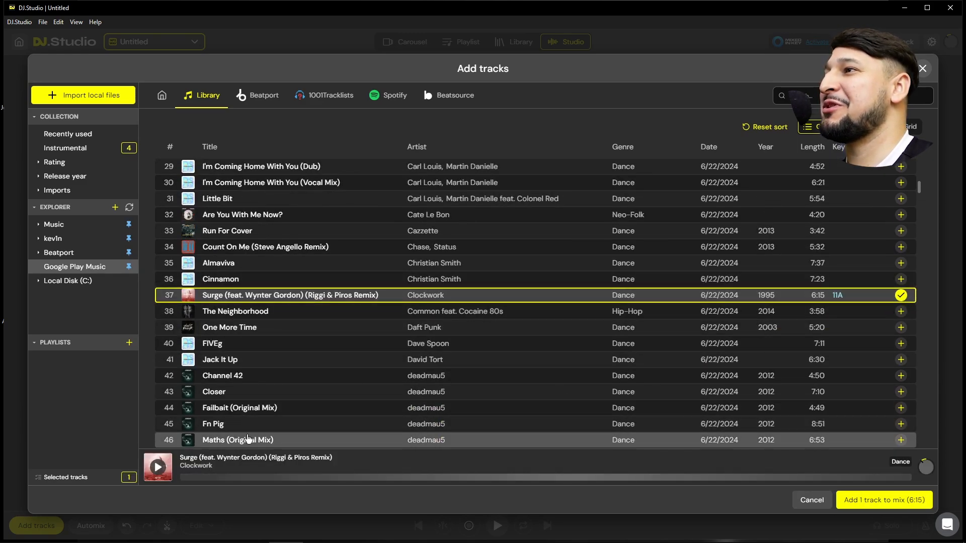
scroll(248, 438, "down", 3)
scroll(232, 290, "up", 2)
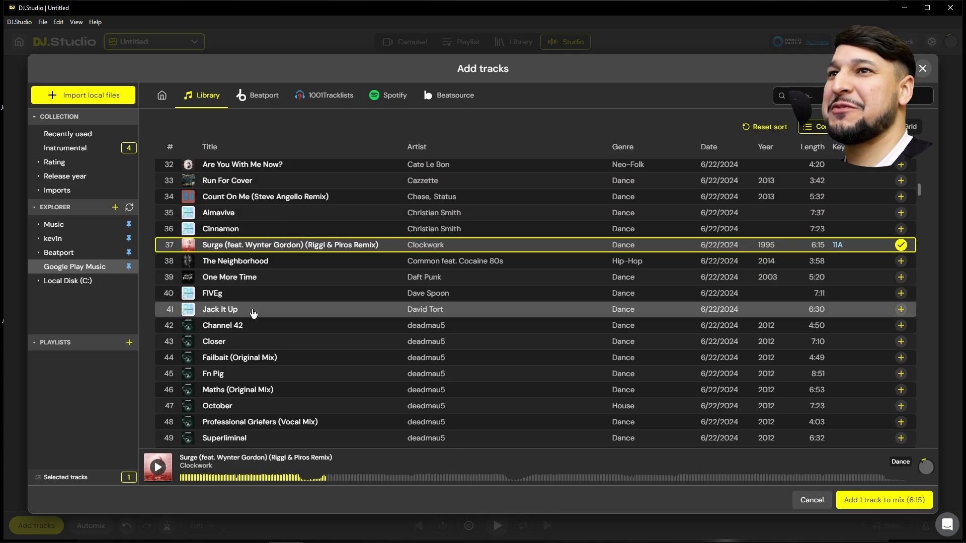
left_click(901, 325)
Select Tremor by Dimitri Vegas, Martin Garrix and Like Mike, plus the 5:45 Dance track further down, for the mix
scroll(235, 279, "down", 5)
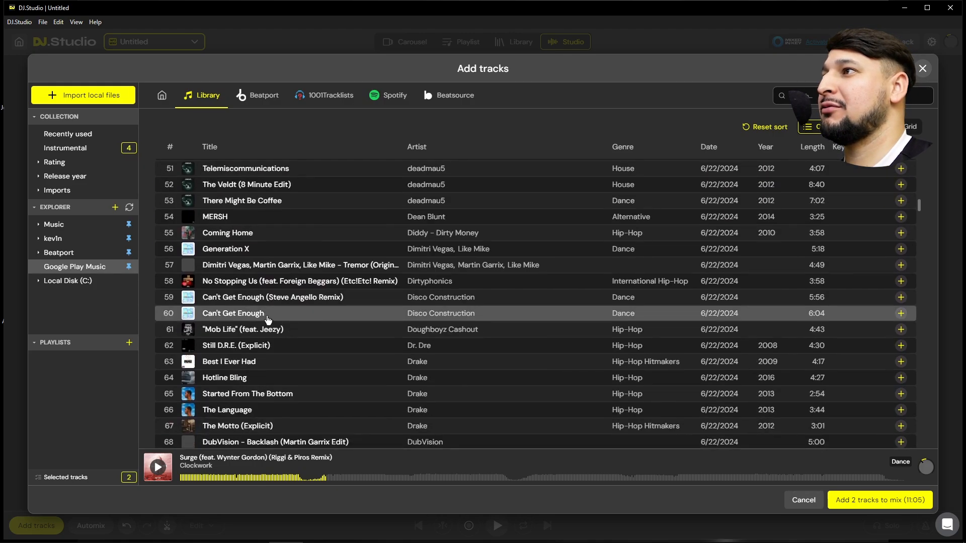
left_click(901, 265)
scroll(901, 282, "down", 3)
left_click(901, 304)
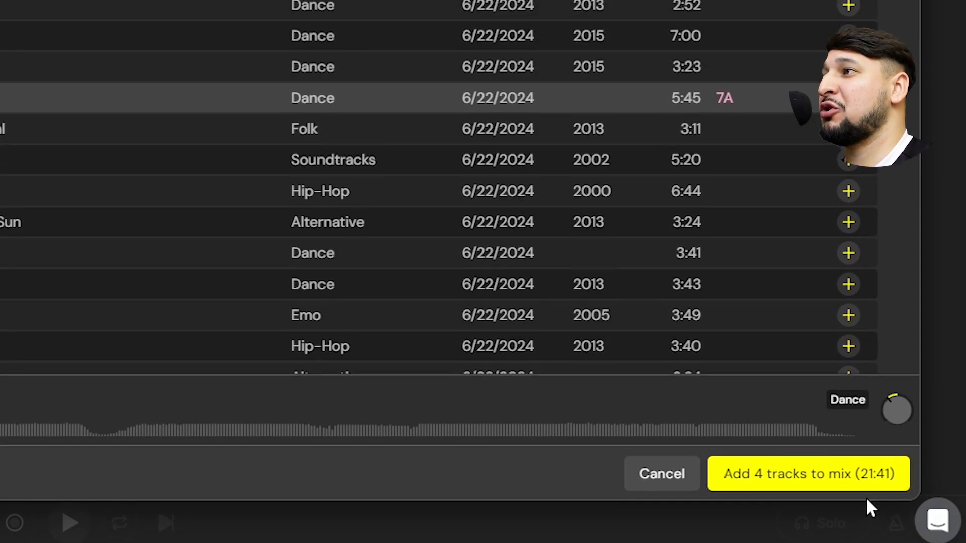
Select Innocence (feat. AlunaGeorge) by Flume and Tweet It by Tim Berg for the mix
scroll(871, 509, "down", 5)
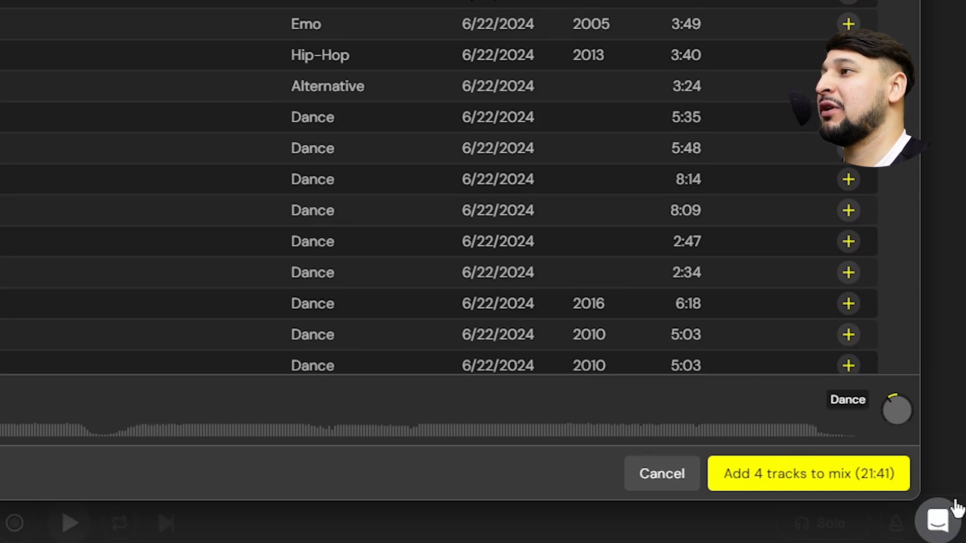
scroll(855, 146, "down", 2)
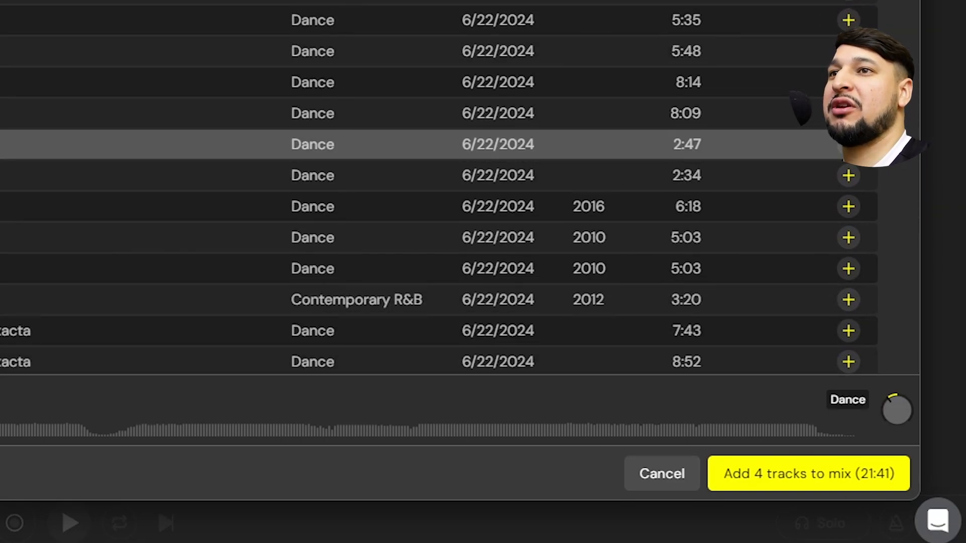
left_click(848, 206)
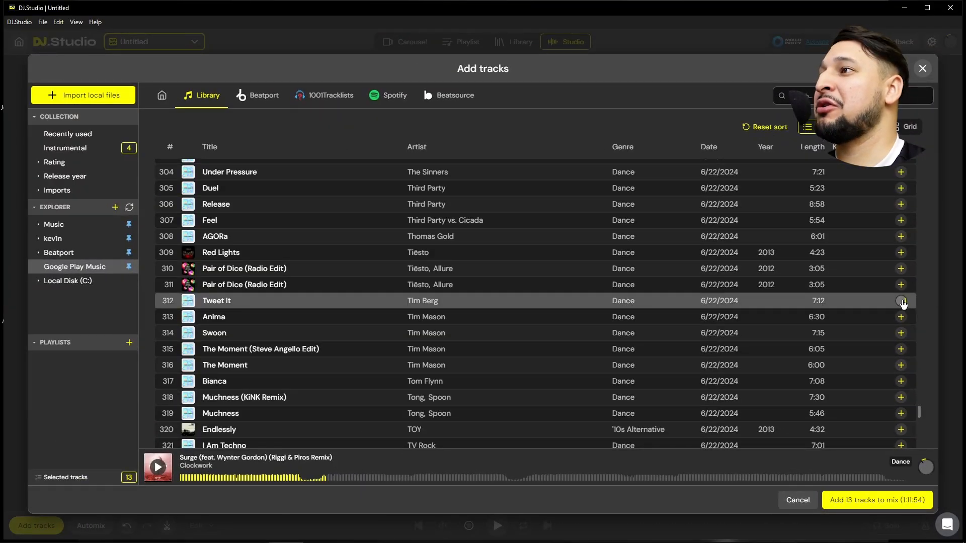
left_click(901, 301)
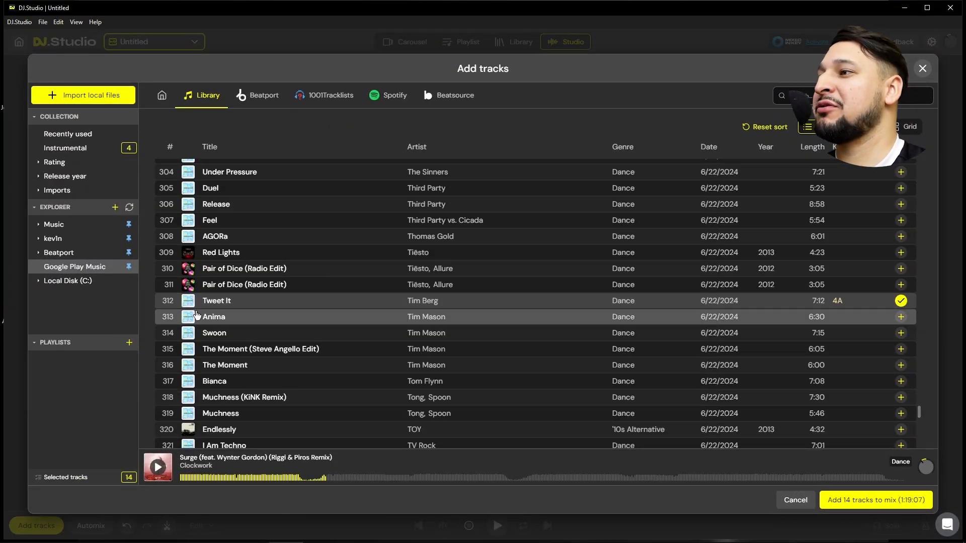
Preview Tweet It at several points along its waveform and pause the playback
left_click(225, 477)
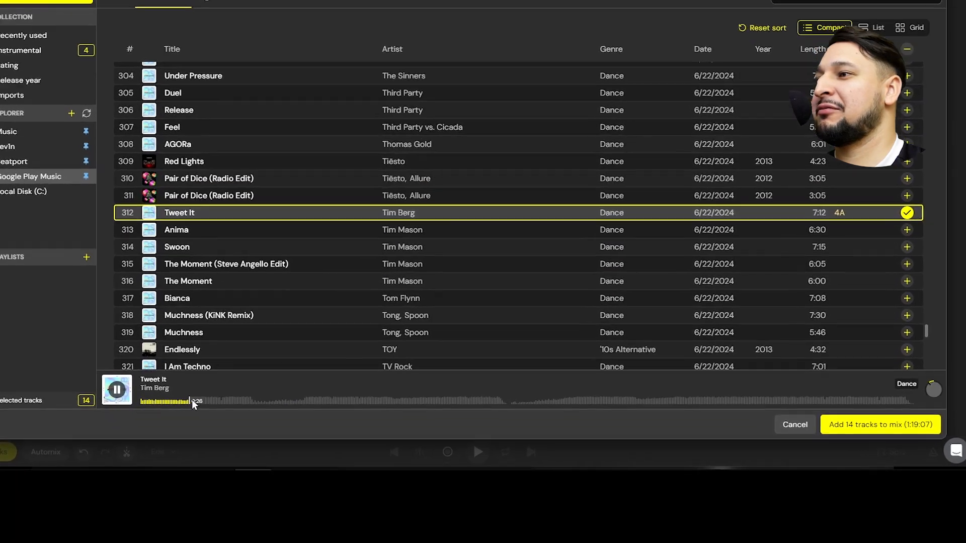
left_click(288, 477)
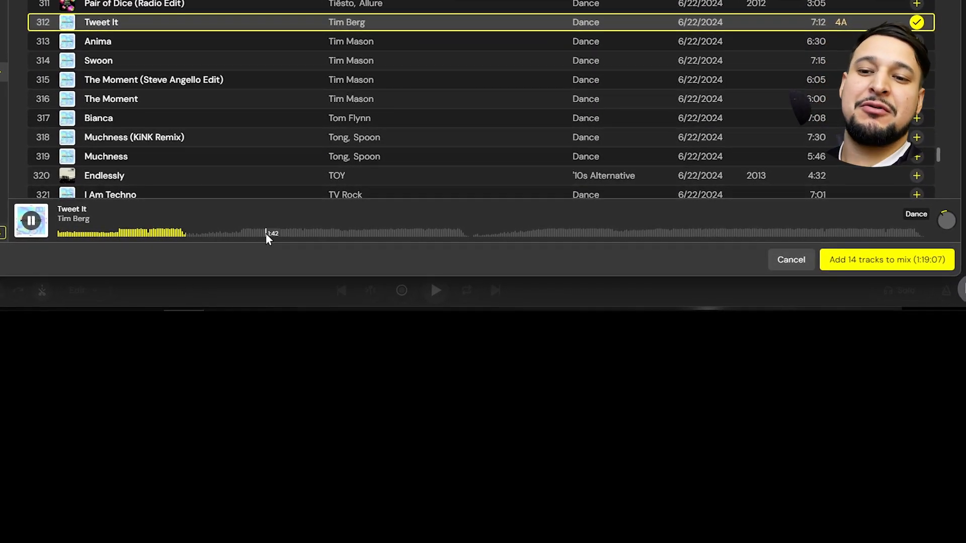
left_click(252, 230)
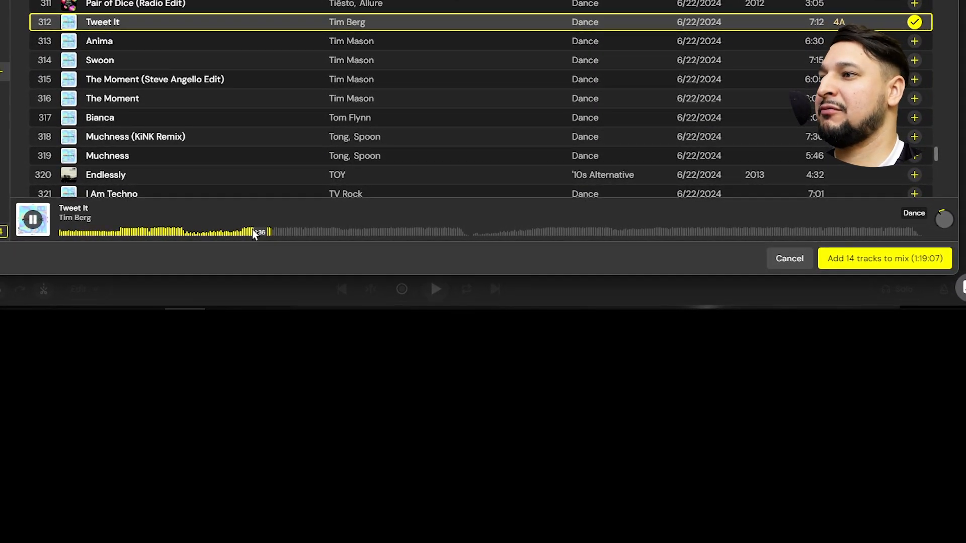
left_click(334, 234)
left_click(390, 234)
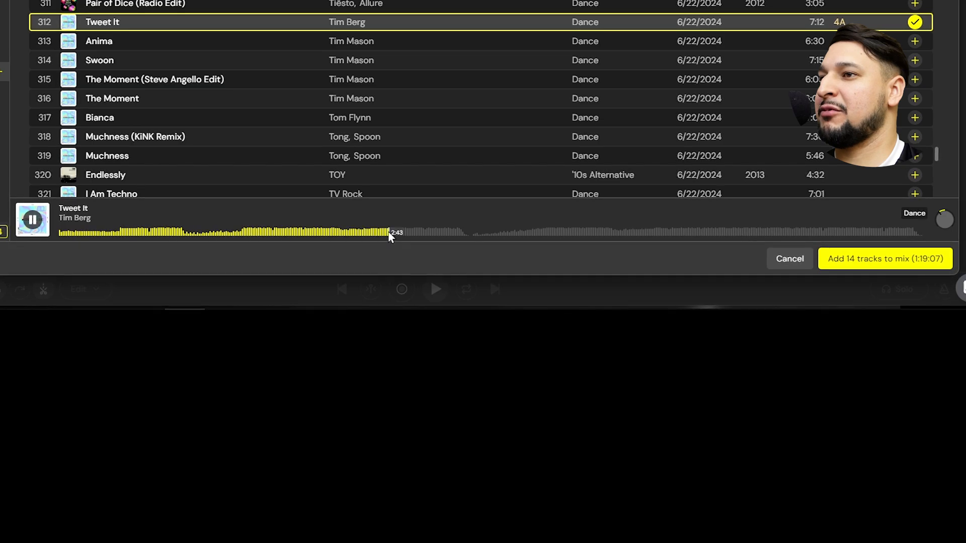
left_click(546, 232)
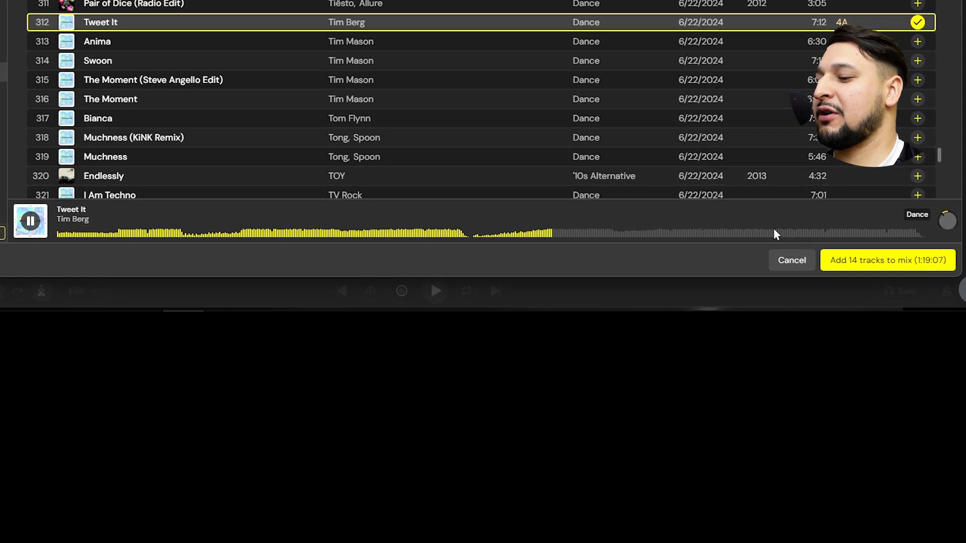
left_click(30, 221)
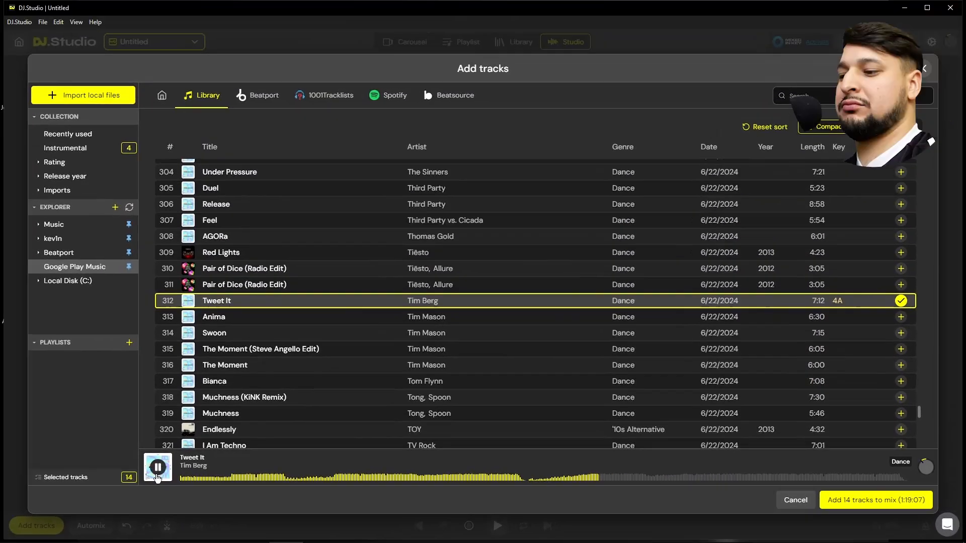
left_click(28, 222)
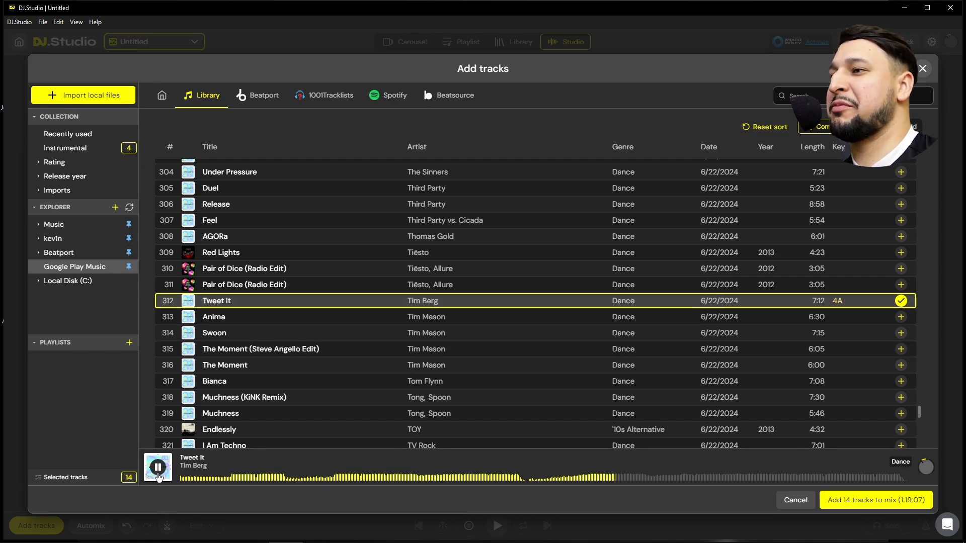
left_click(158, 468)
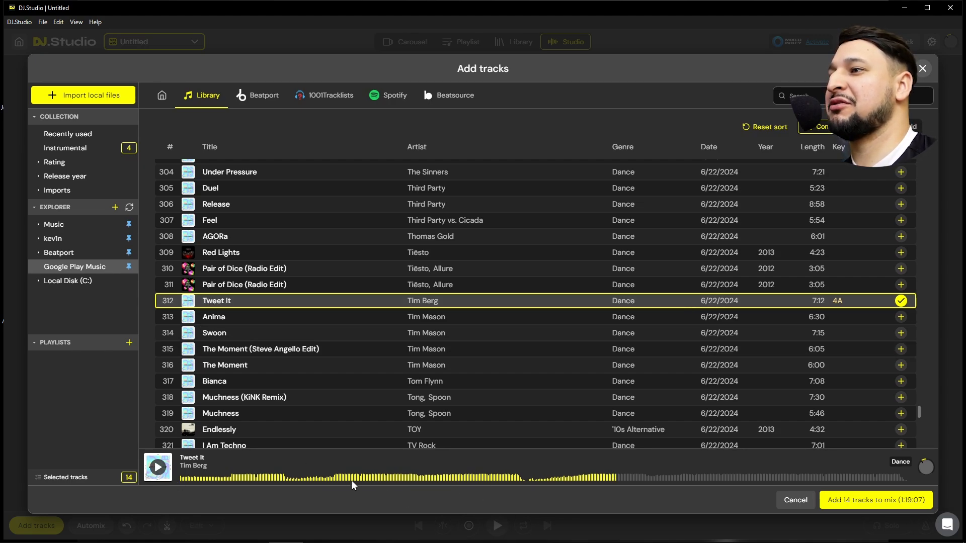
left_click(336, 476)
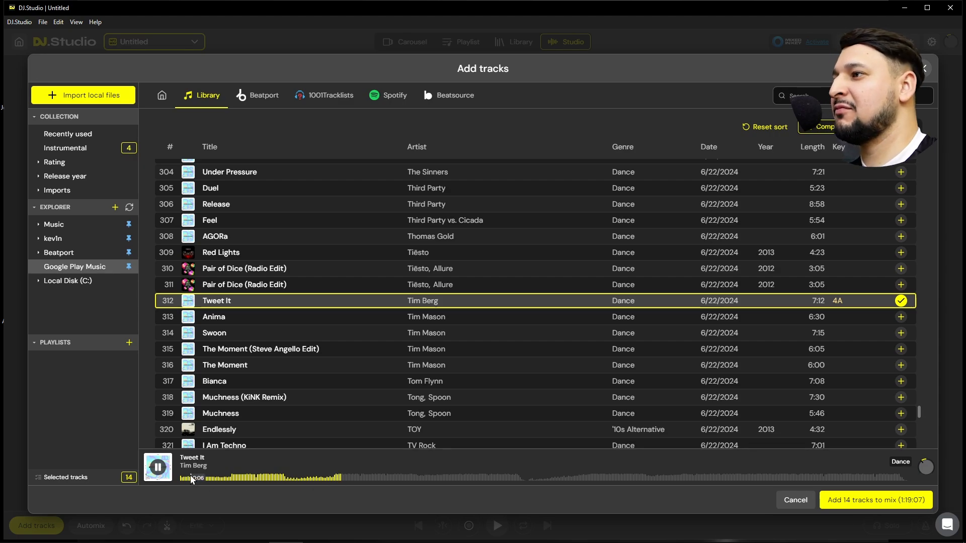
left_click(156, 472)
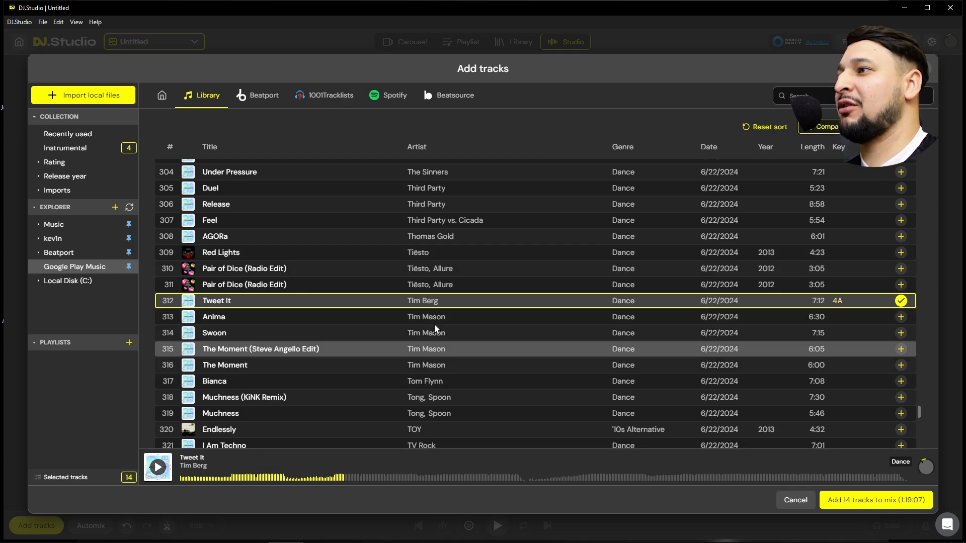
Pause the preview of Where You Are (Steve Angello Edit) and select that track for the mix
scroll(342, 440, "down", 2)
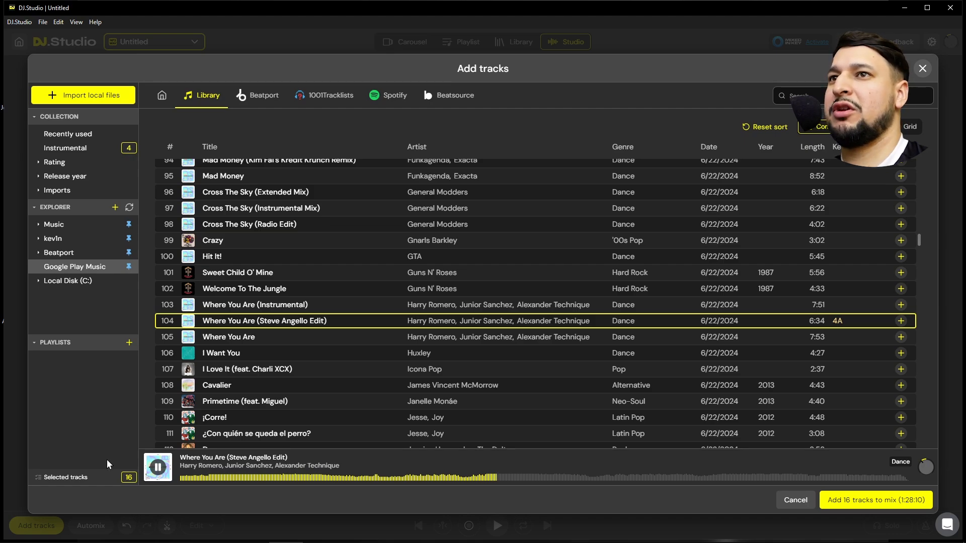
left_click(156, 469)
left_click(901, 320)
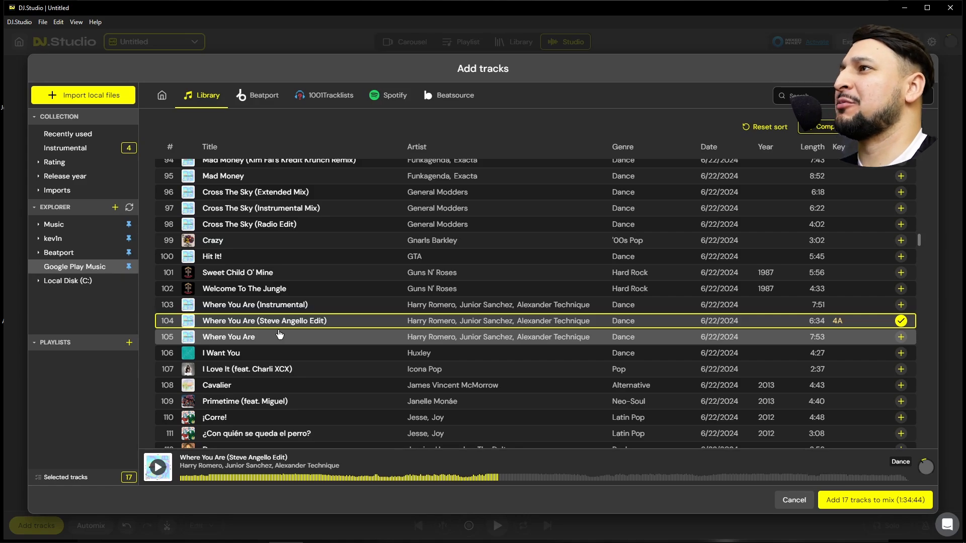
Preview Generation X by Dimitri Vegas and Like Mike, and select it plus Klack (Joris Voorn Remix) for the mix
scroll(279, 334, "up", 2)
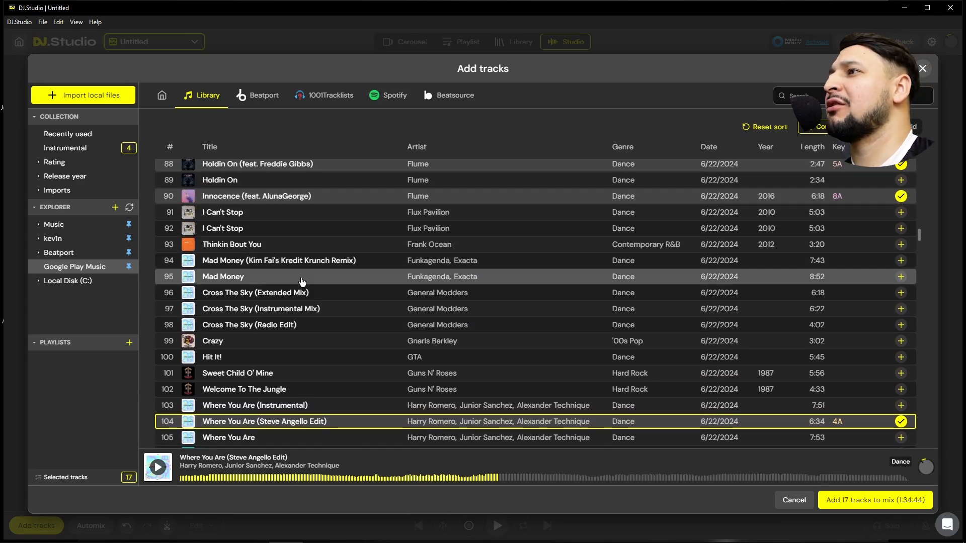
scroll(306, 297, "up", 6)
scroll(306, 297, "up", 5)
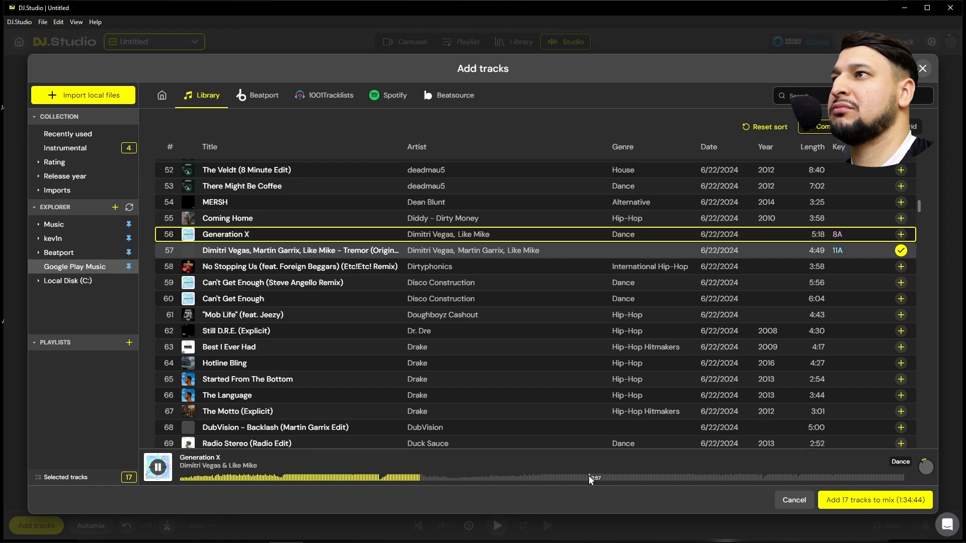
left_click(590, 476)
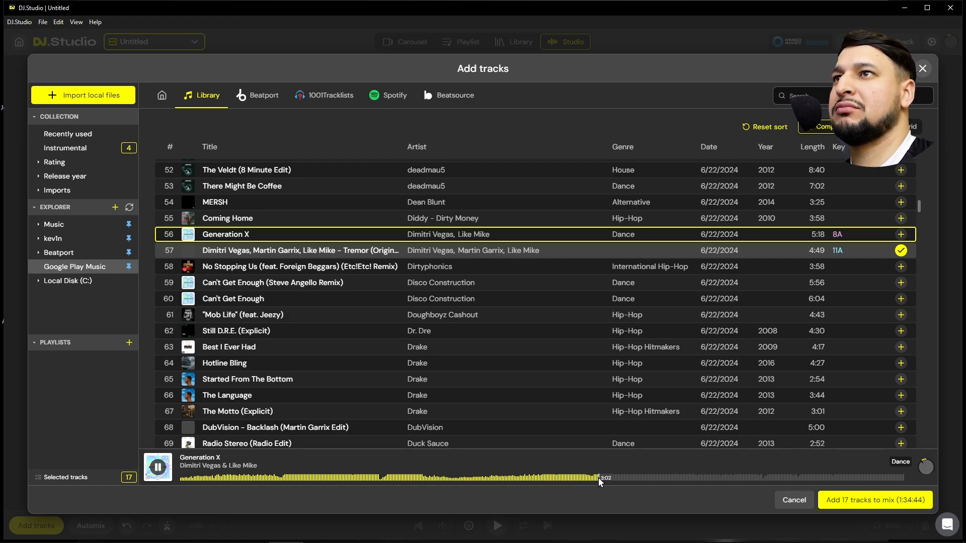
left_click(902, 235)
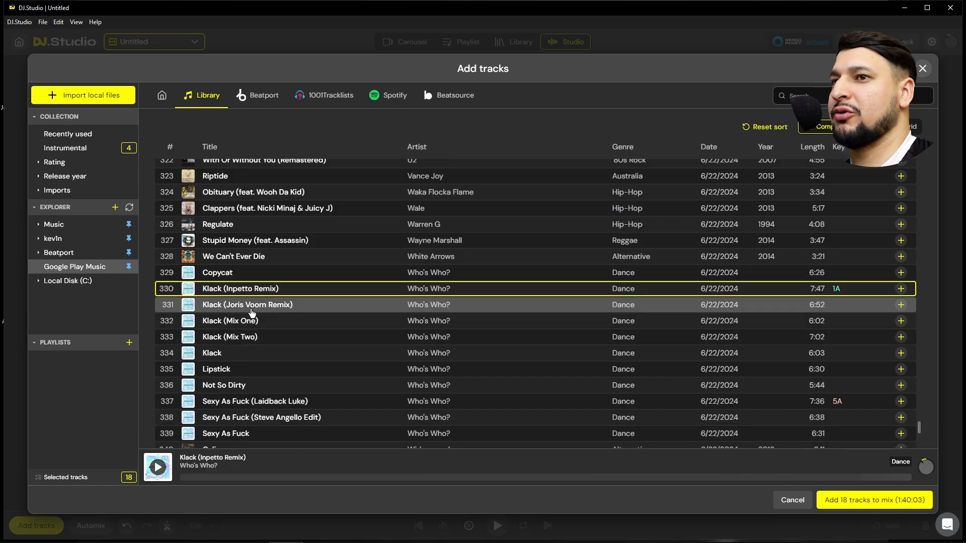
key("Down")
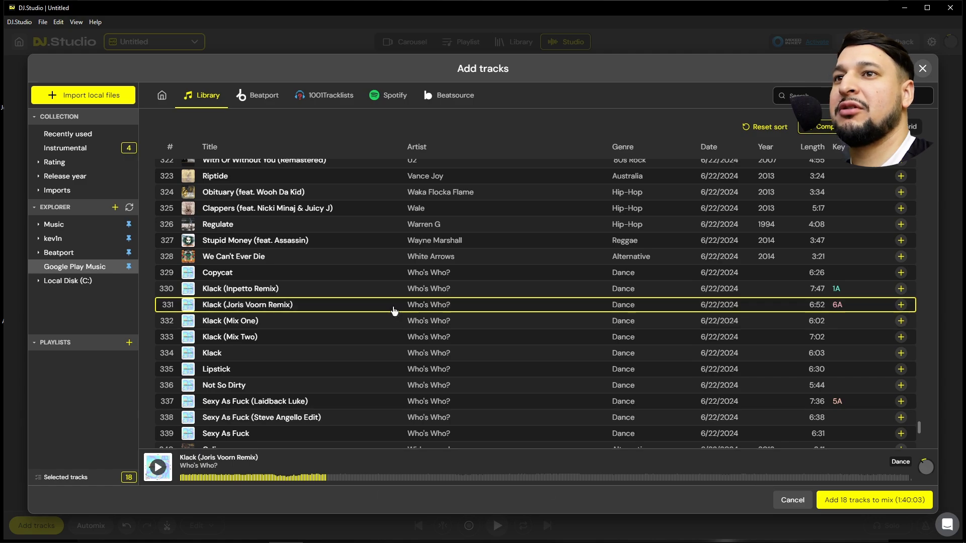
left_click(901, 305)
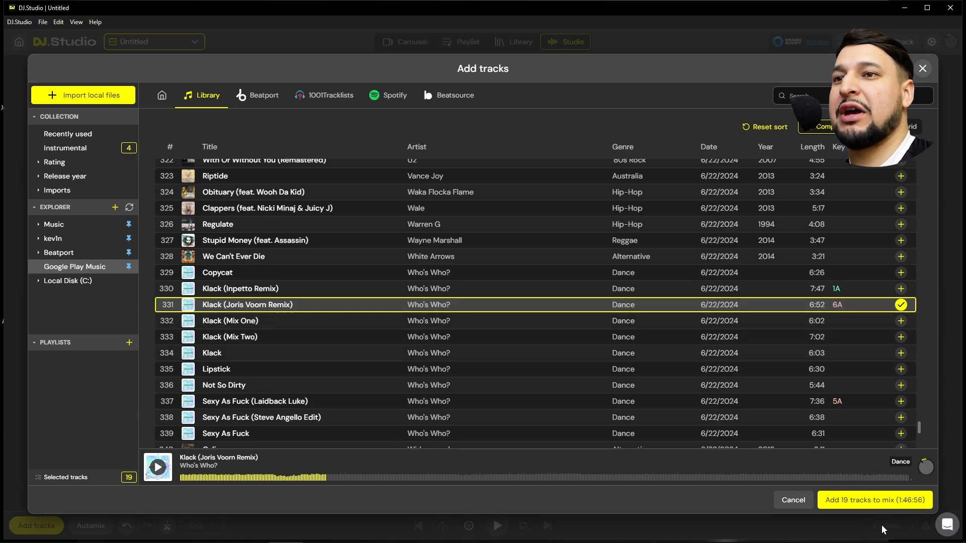
Add the 19 selected tracks to the mix and continue without Mixed In Key after the import
left_click(851, 504)
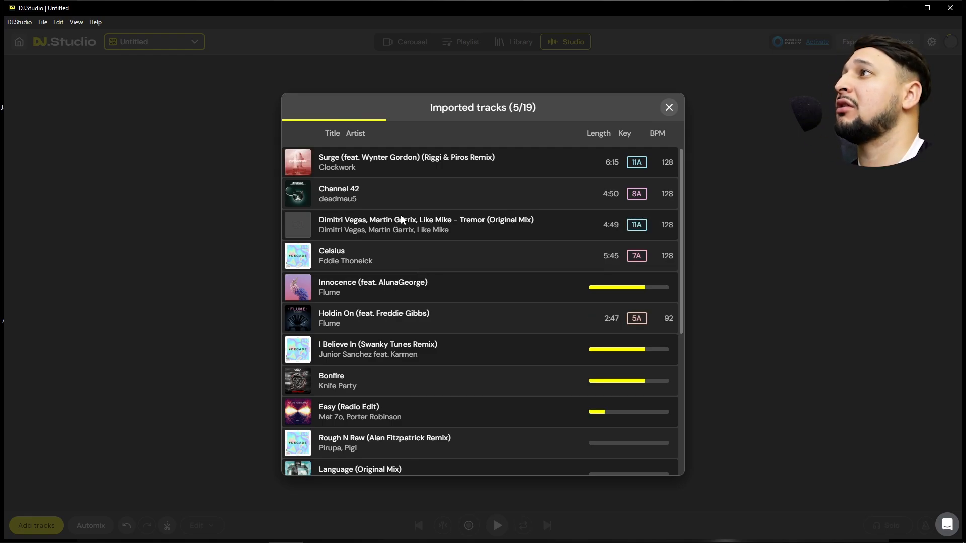
scroll(511, 290, "down", 5)
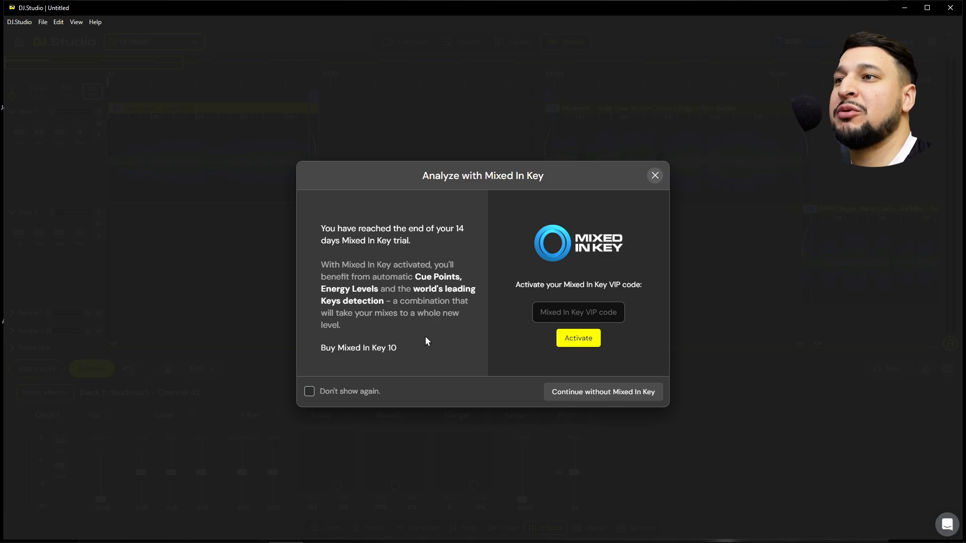
left_click(568, 397)
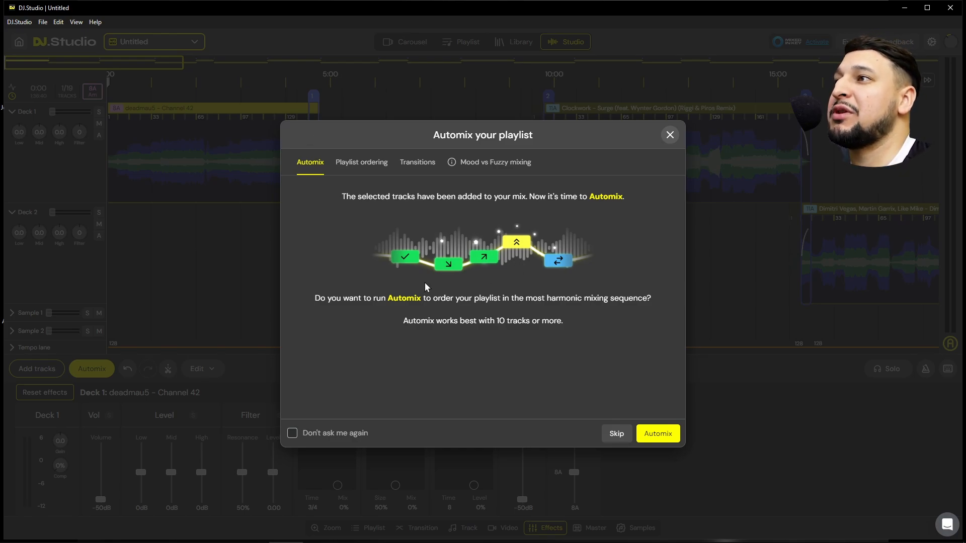
Review the Automix playlist ordering and transition options, and read the Camelot, Mood and Fuzzy mixing explanations
left_click(358, 162)
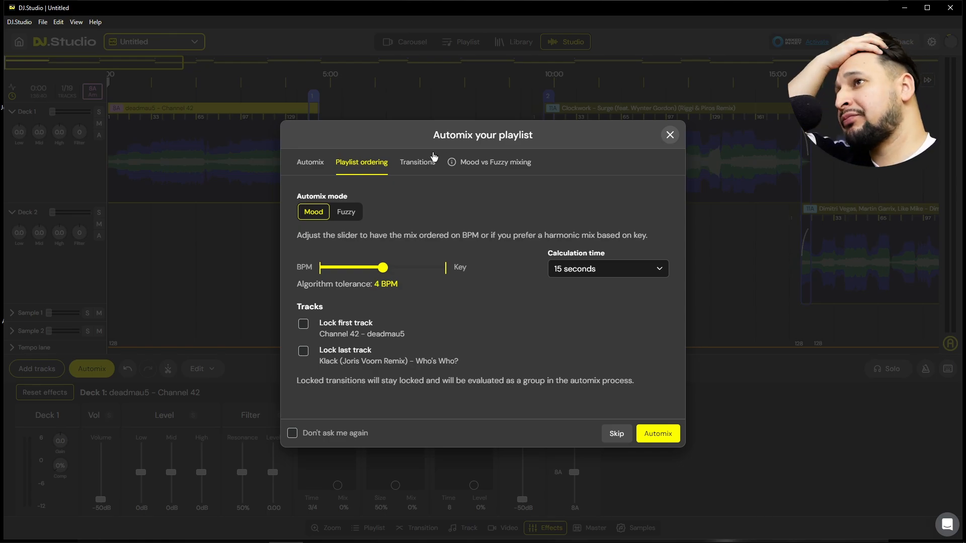
left_click(427, 161)
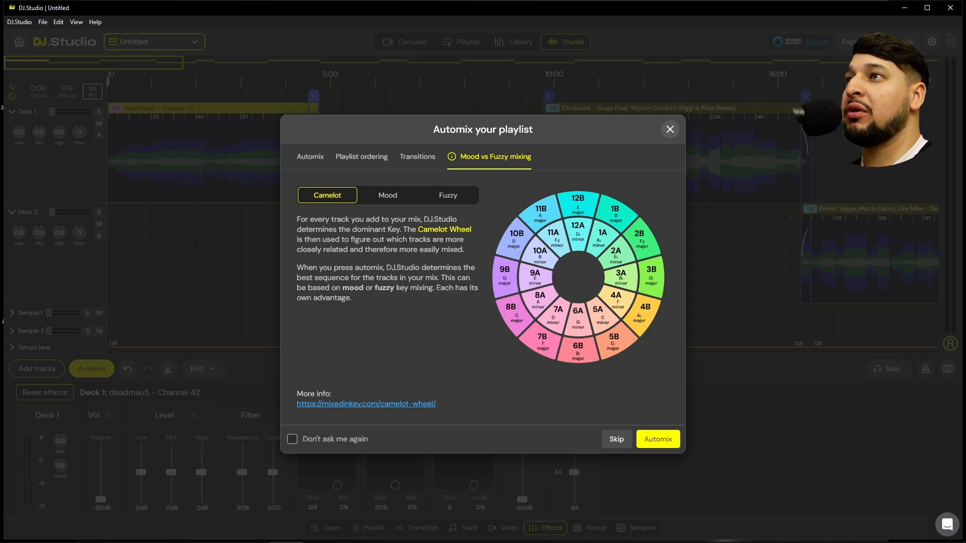
left_click(389, 197)
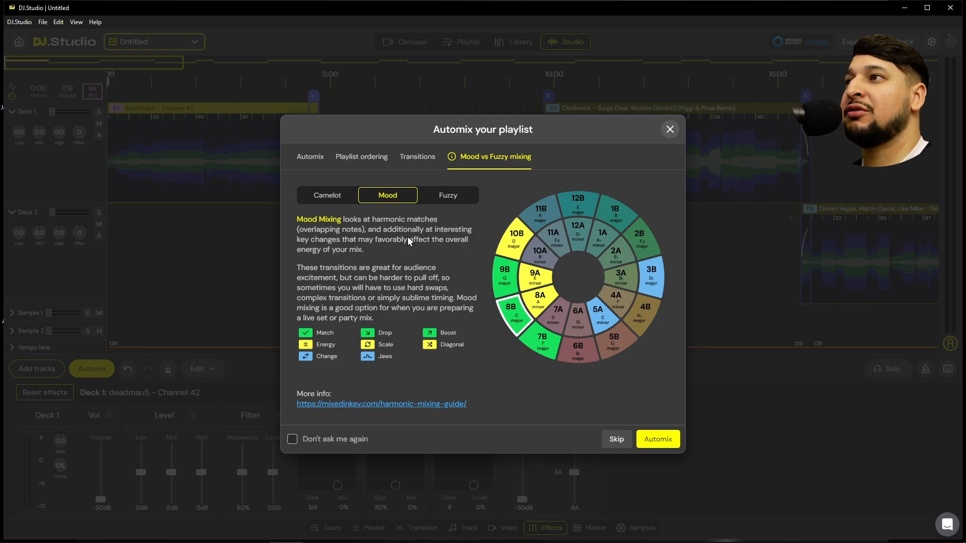
left_click(451, 195)
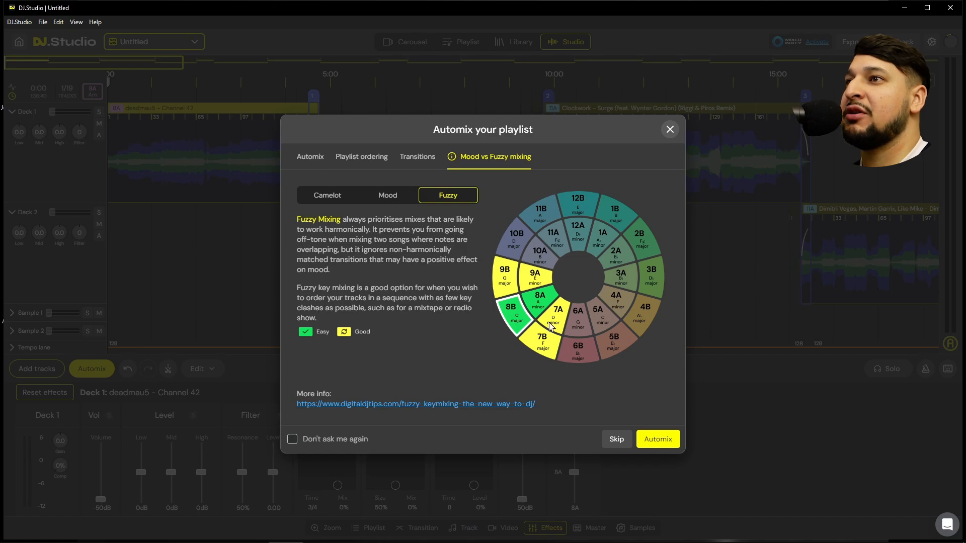
left_click(395, 197)
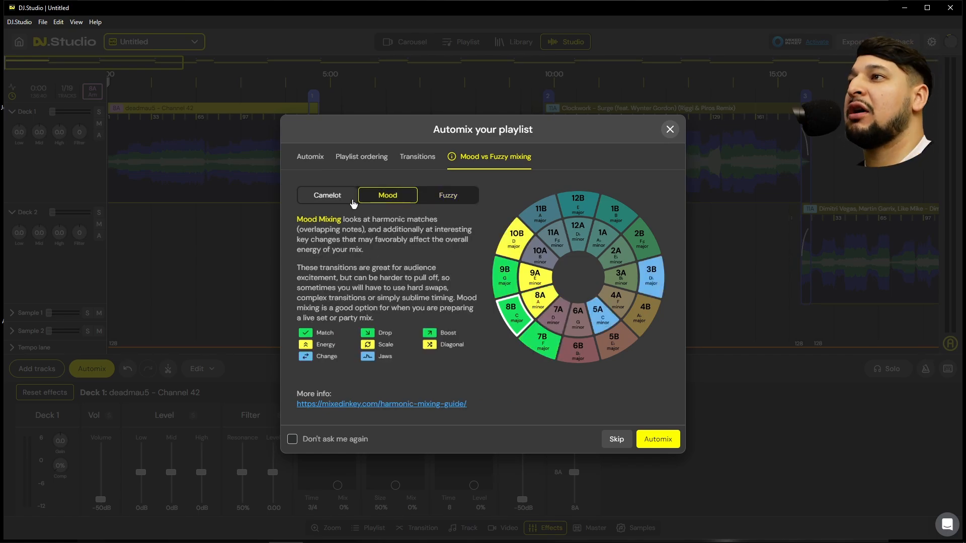
left_click(328, 196)
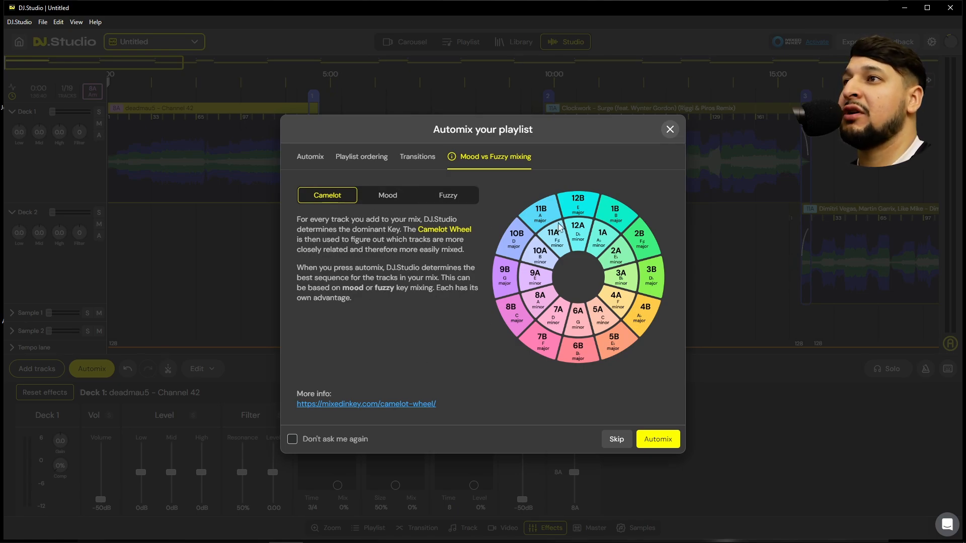
Run Automix on the playlist with the default settings and dismiss the completion summary
left_click(311, 158)
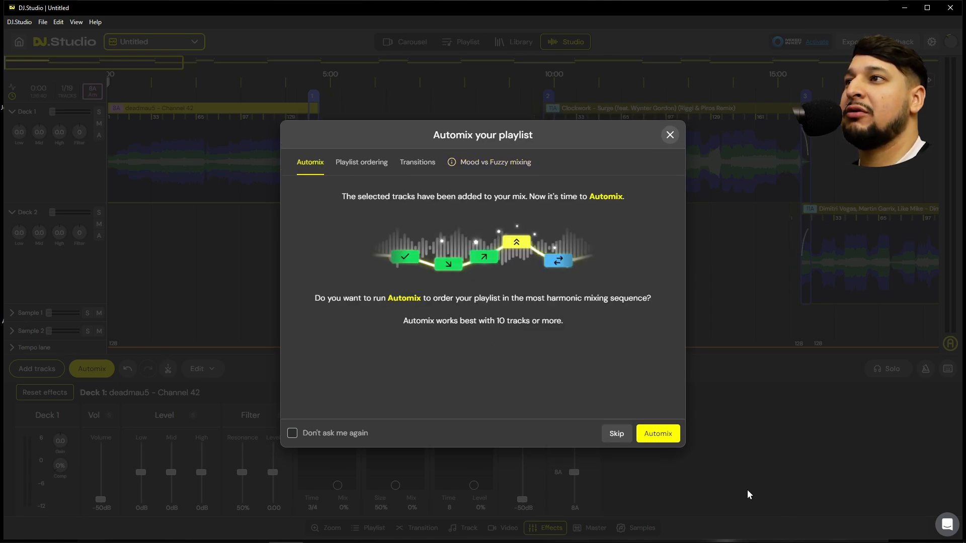
left_click(669, 439)
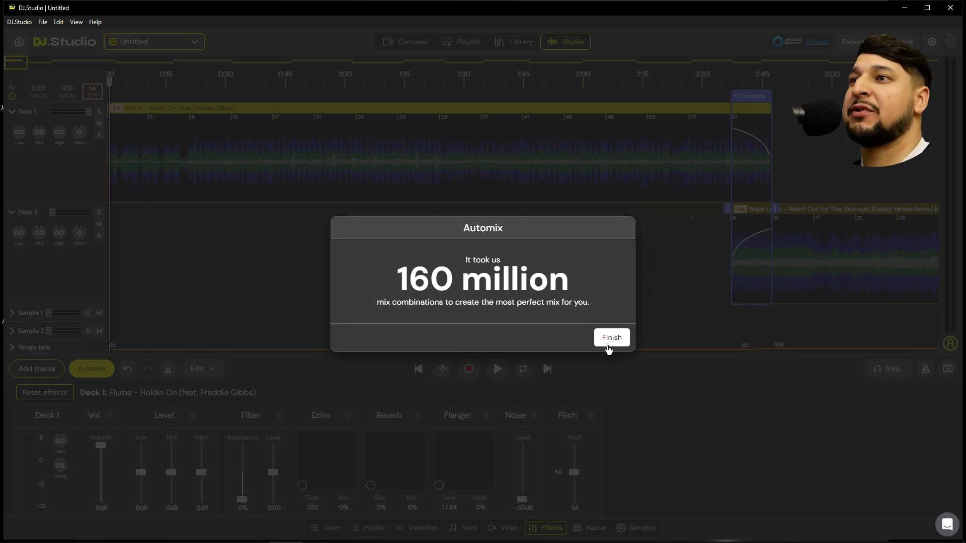
left_click(609, 346)
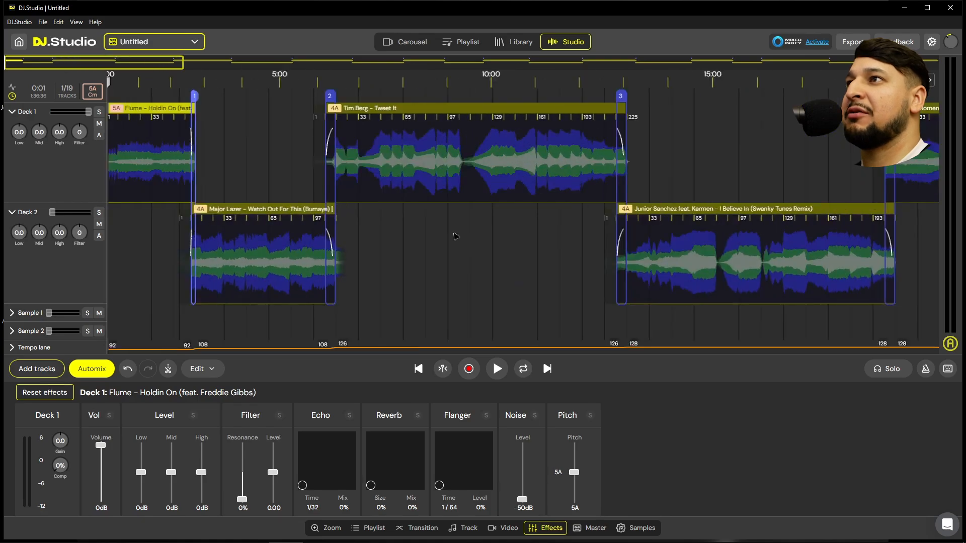
Look through the automixed timeline from the first track to the last and return to the beginning
scroll(433, 242, "up", 1)
scroll(433, 242, "down", 1)
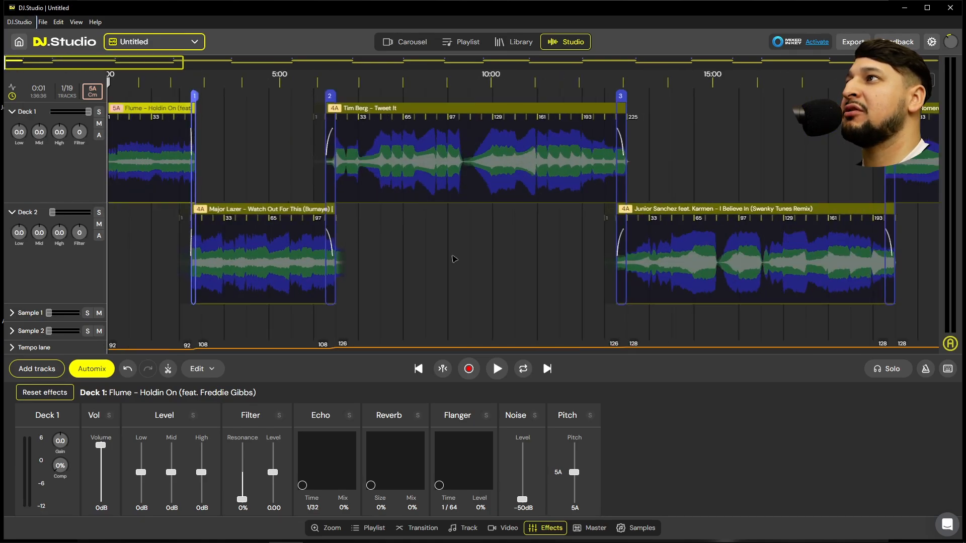
left_click_drag(105, 63, 887, 4)
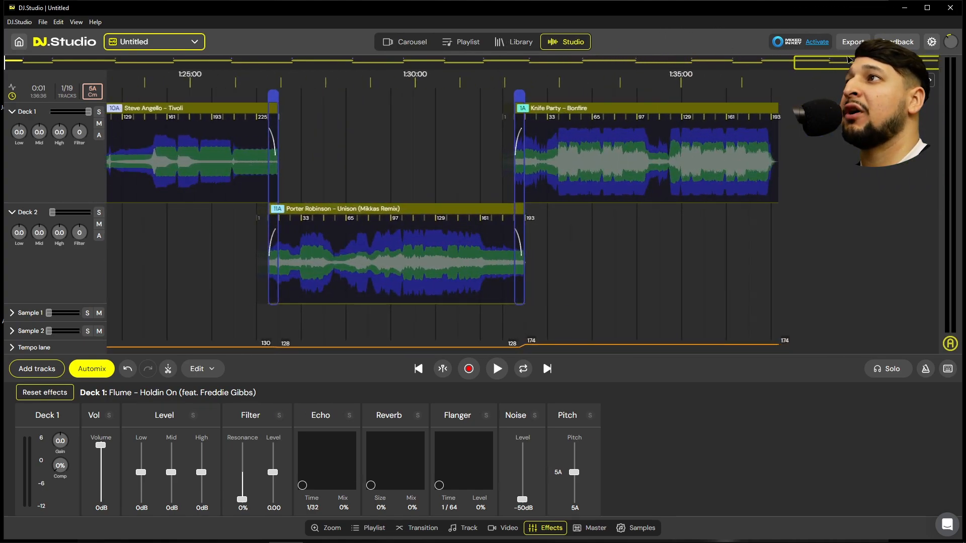
left_click_drag(849, 59, 165, 64)
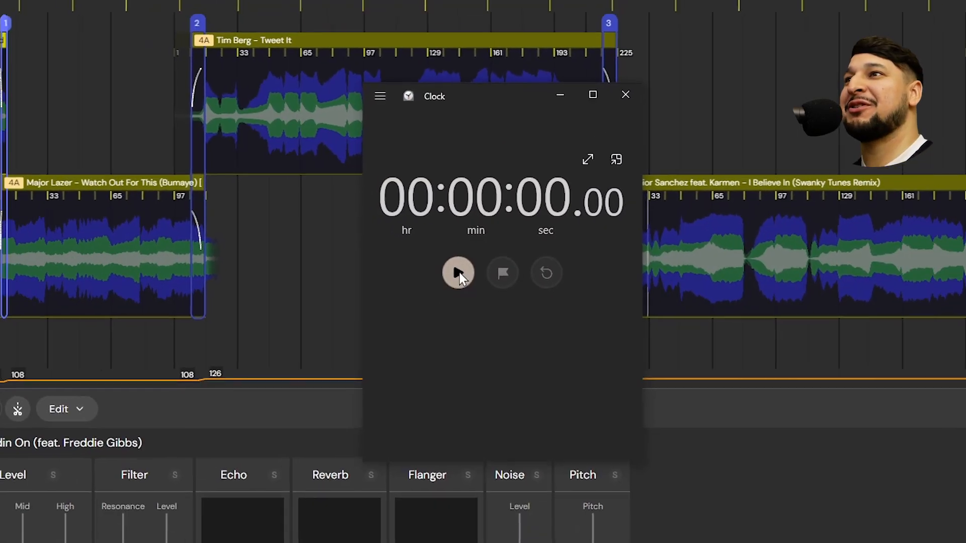
Start the stopwatch in the Clock app and minimize its window
left_click(460, 274)
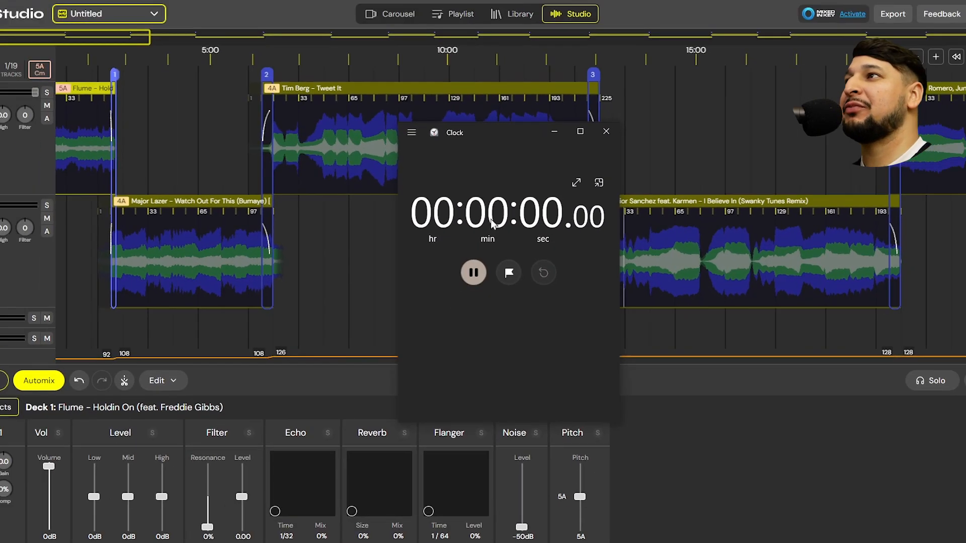
left_click(554, 132)
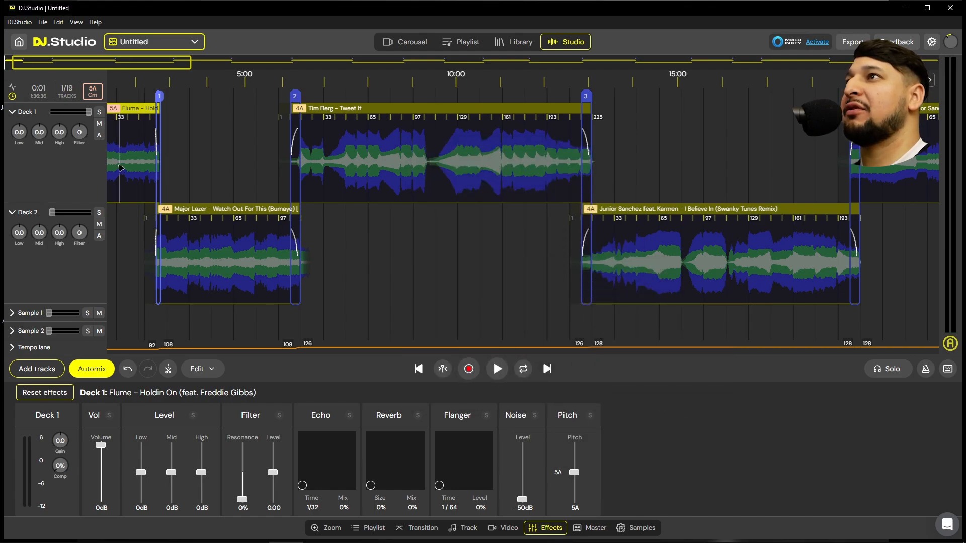
Switch to the Carousel view and preview the crossfade between Holdin On and Watch Out For This
scroll(121, 168, "up", 3)
left_click(405, 42)
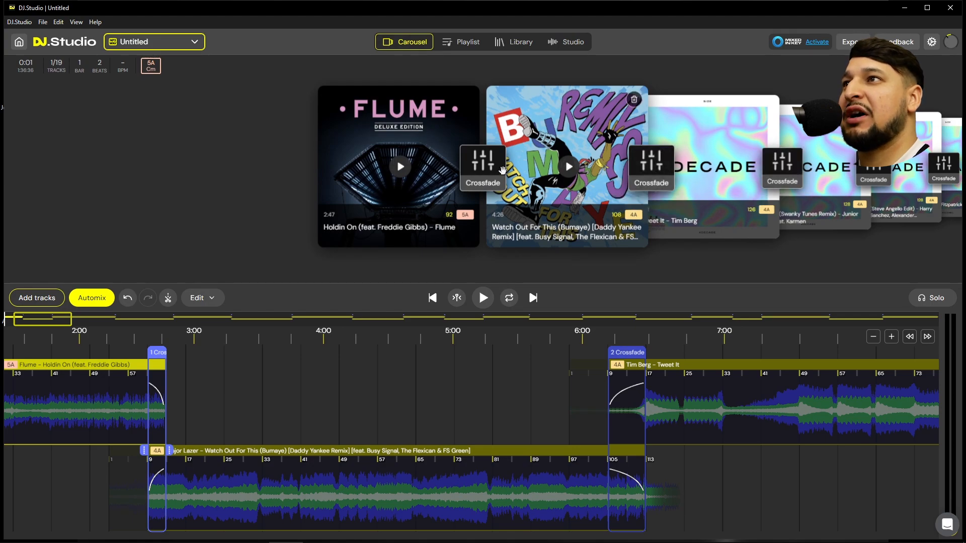
left_click(503, 170)
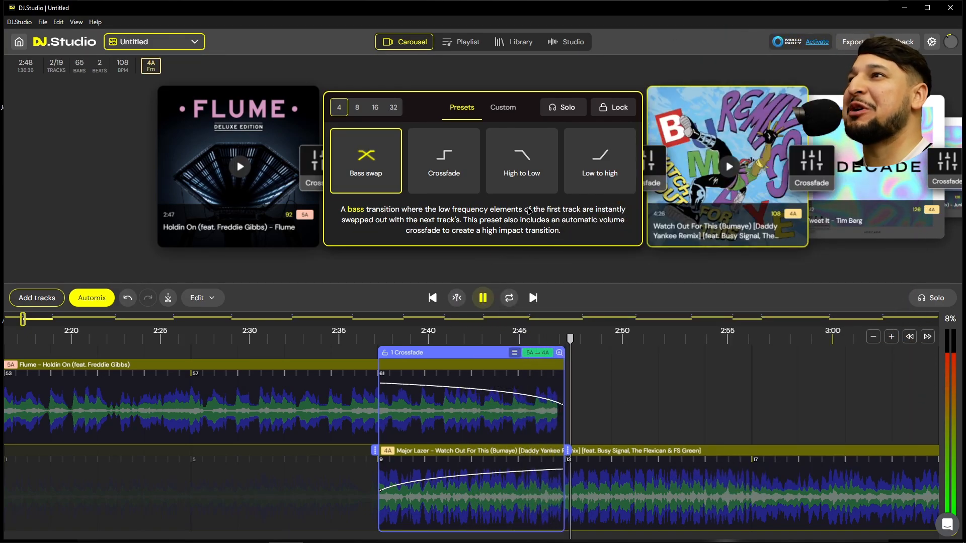
key("space")
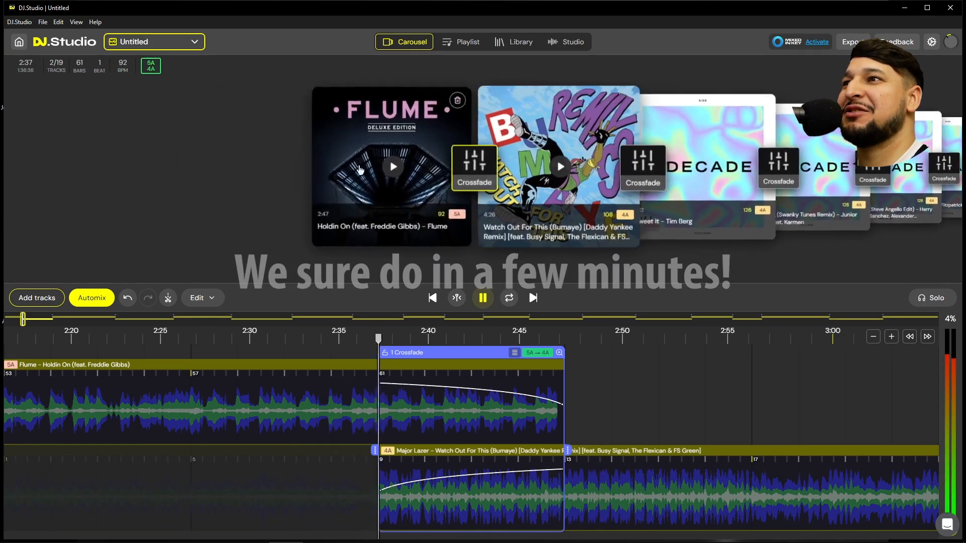
Preview the crossfades from Tweet It into I Believe In and on into Where You Are, and pause the playback
left_click(786, 170)
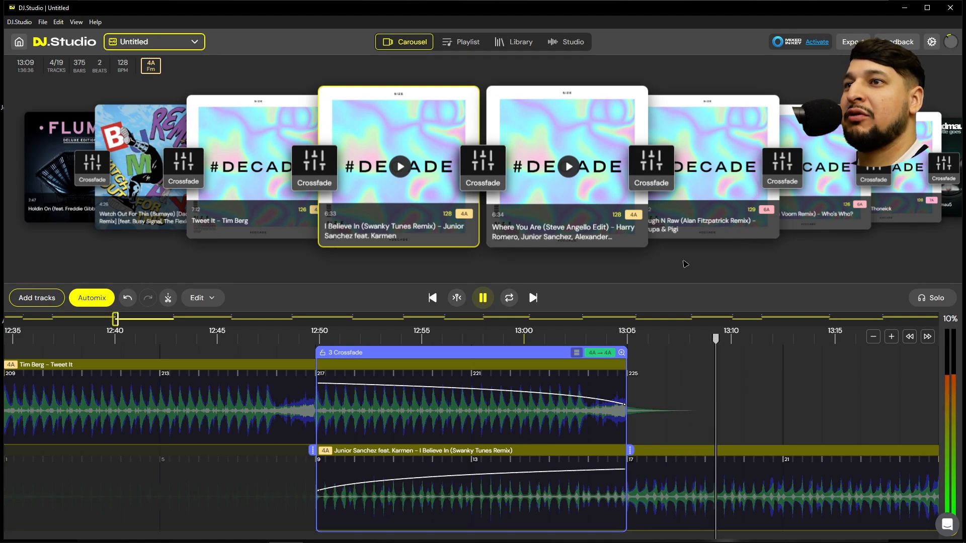
key("space")
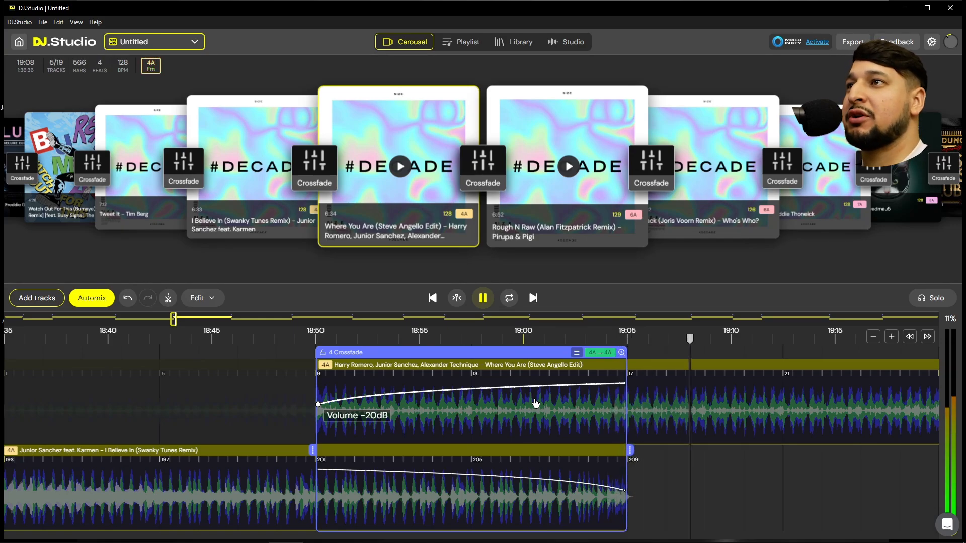
key("space")
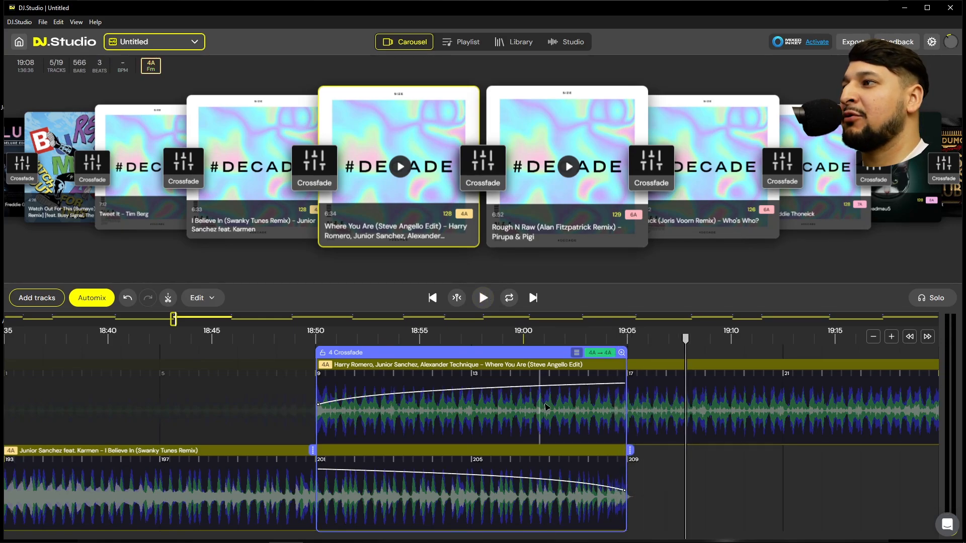
Return to the start of the mix and briefly play Holdin On from about 0:59
scroll(435, 427, "down", 5)
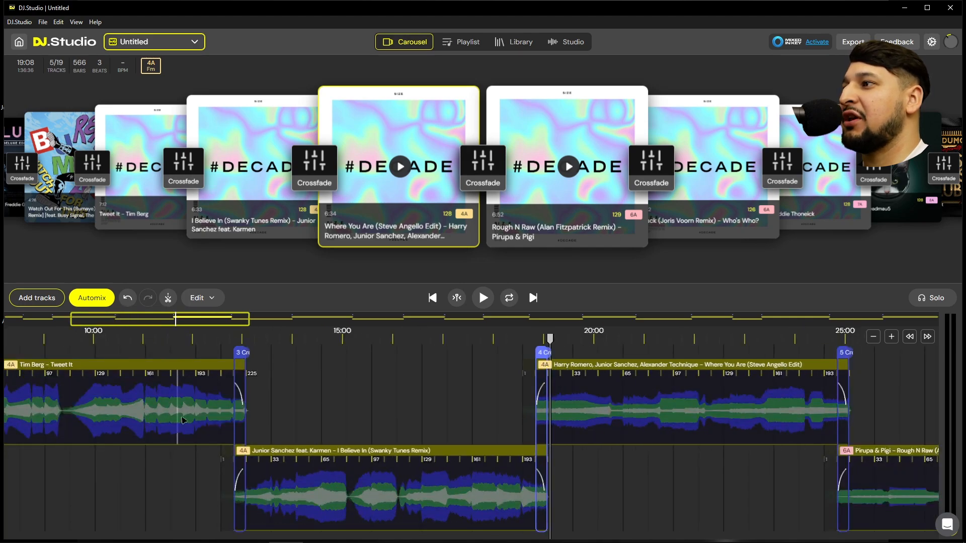
left_click(182, 420)
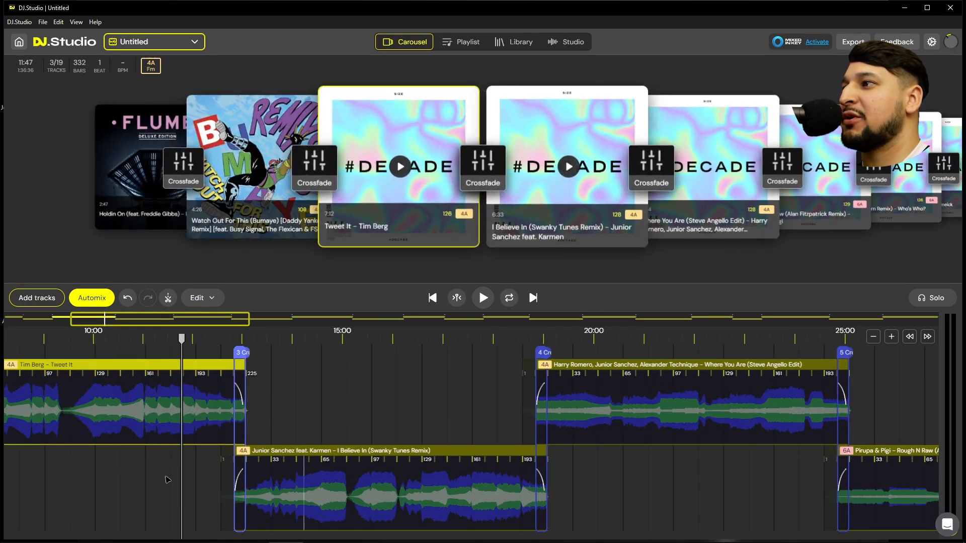
left_click_drag(88, 326, 2, 324)
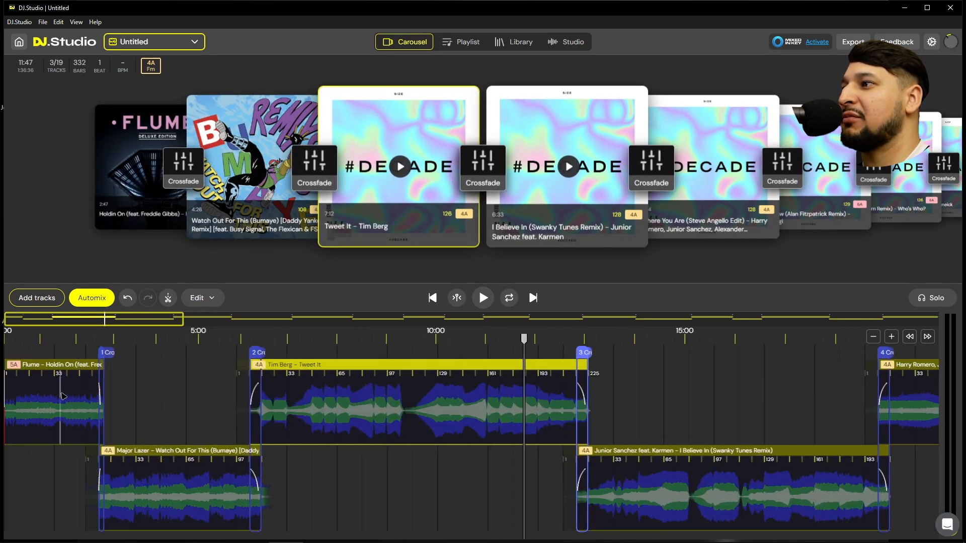
left_click(52, 333)
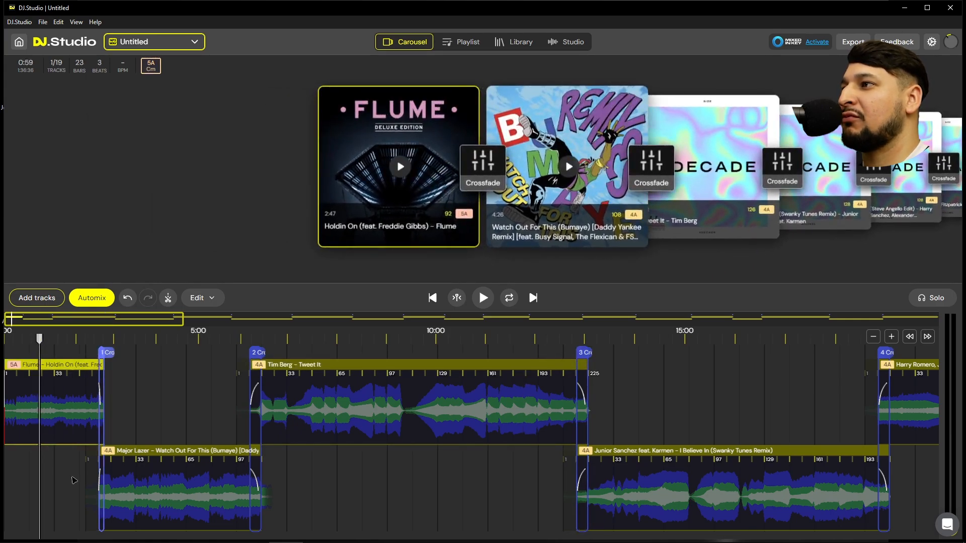
key("space")
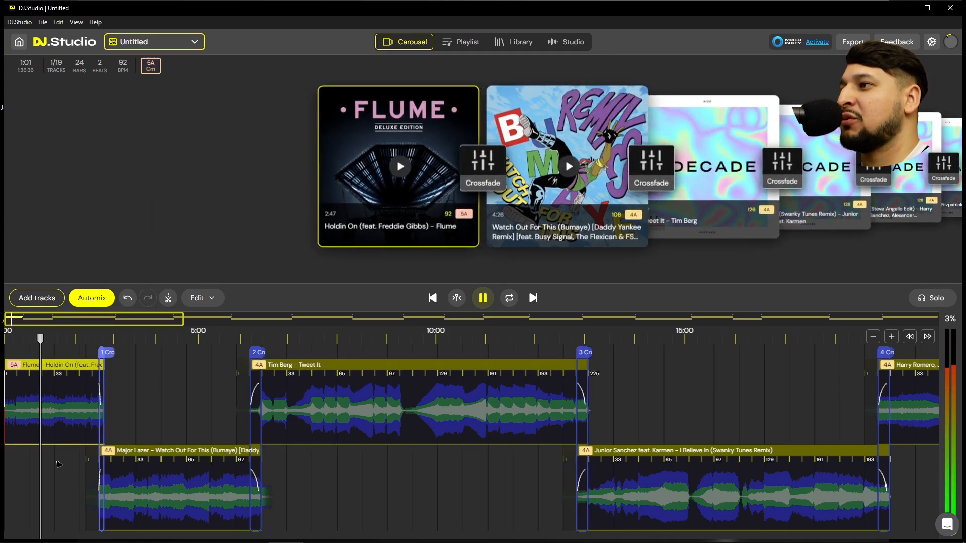
key("space")
Preview Watch Out For This from about 3:21, preview its crossfade into Tweet It, and pause the playback
left_click(129, 427)
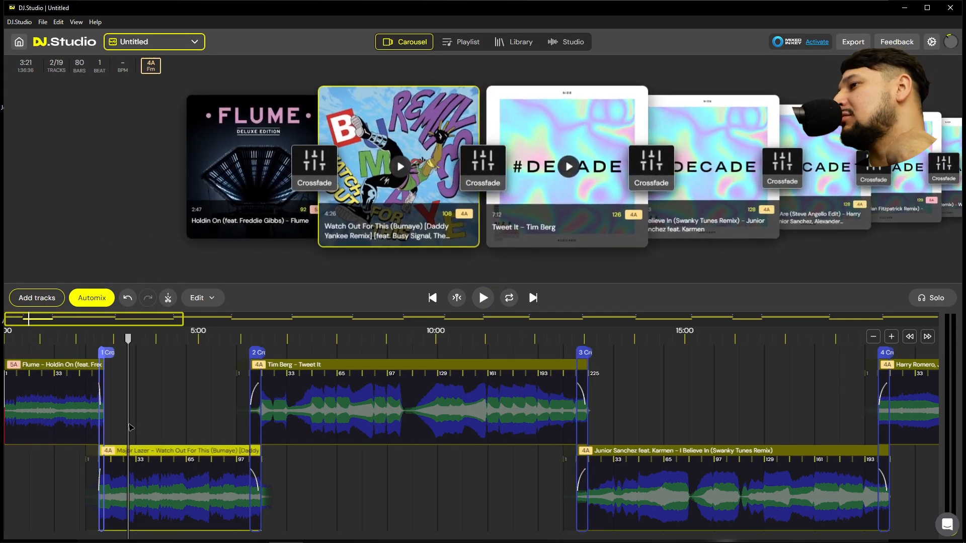
key("space")
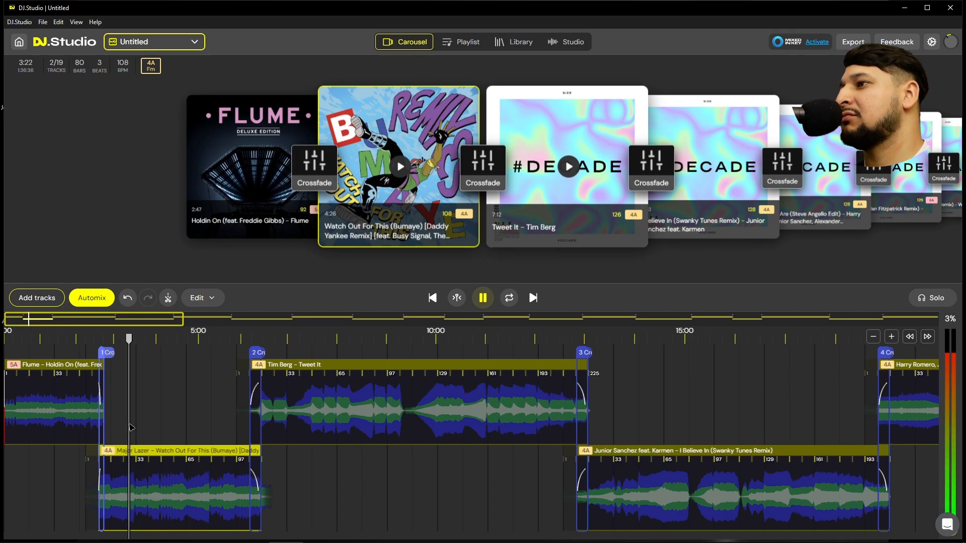
left_click(144, 425)
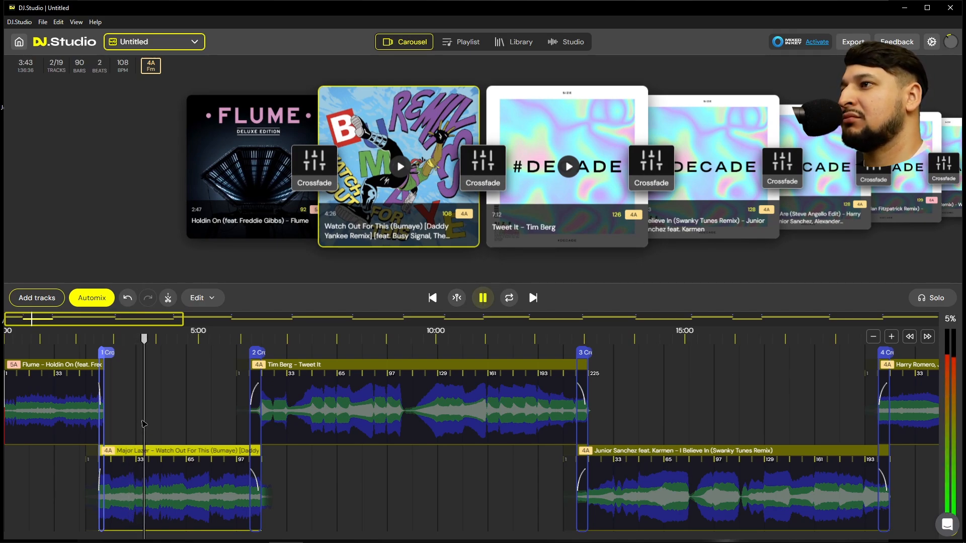
left_click(252, 427)
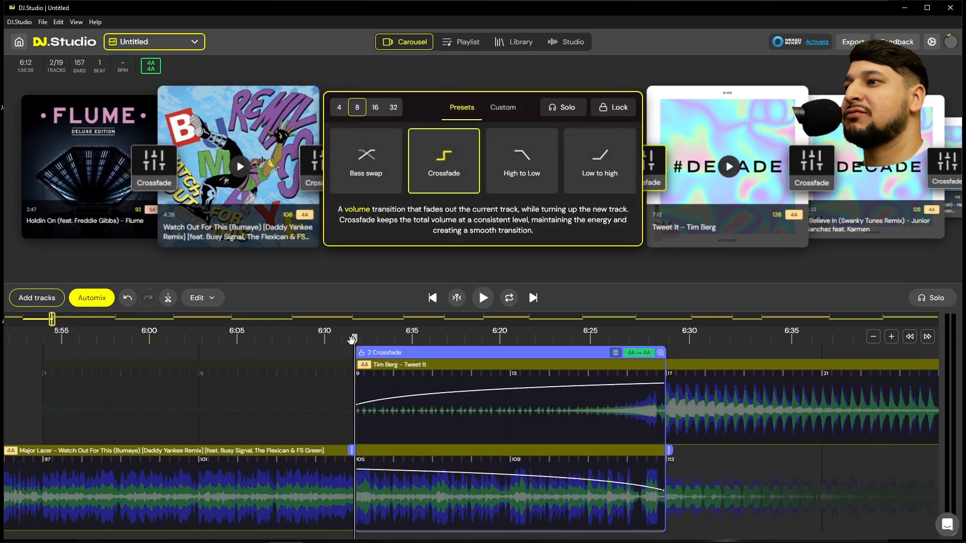
left_click(351, 340)
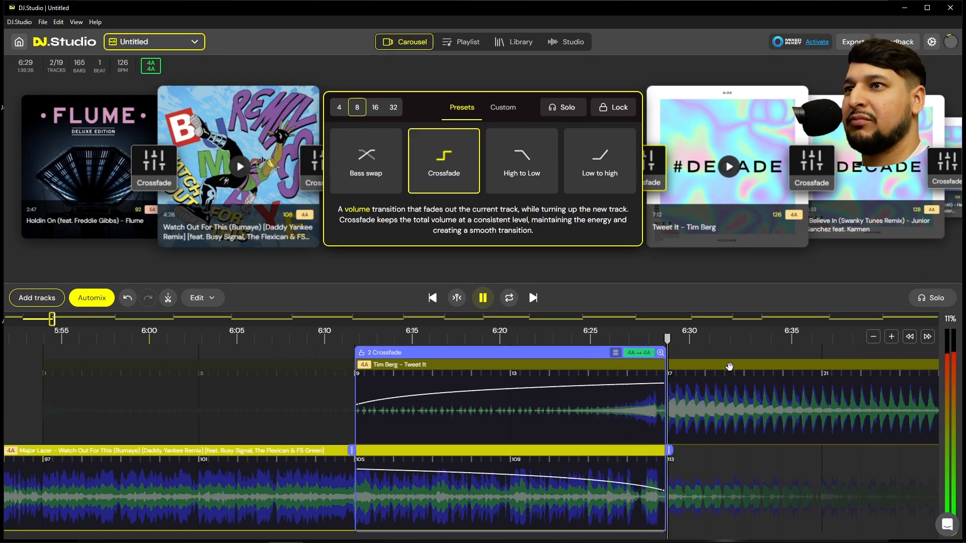
key("space")
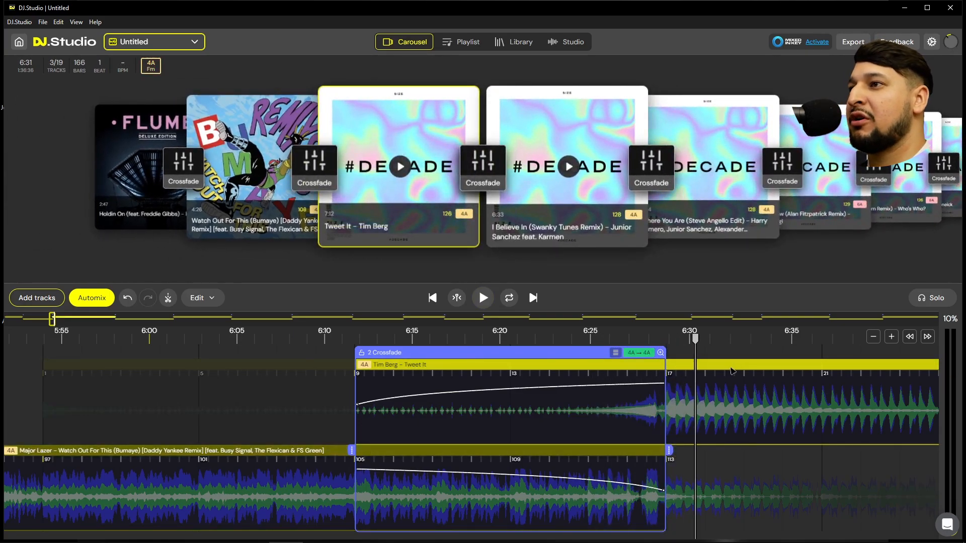
Return to the crossfade between Holdin On and Watch Out For This and switch to the Studio view
scroll(410, 442, "down", 10)
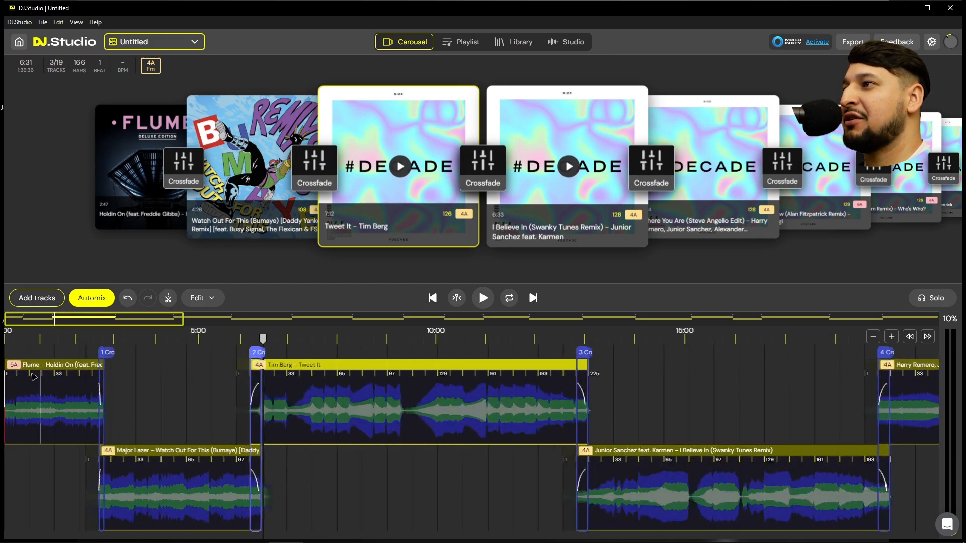
left_click(49, 355)
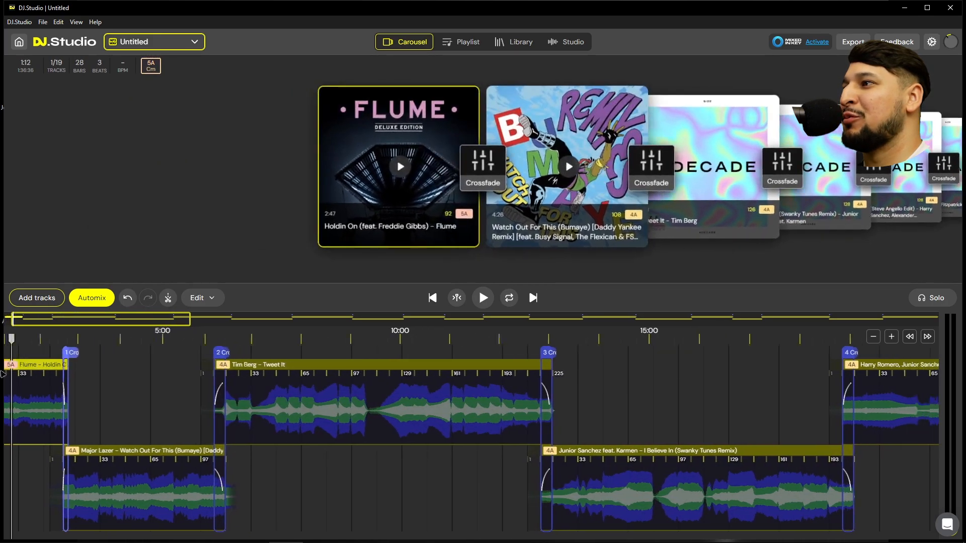
left_click_drag(48, 341, 3, 435)
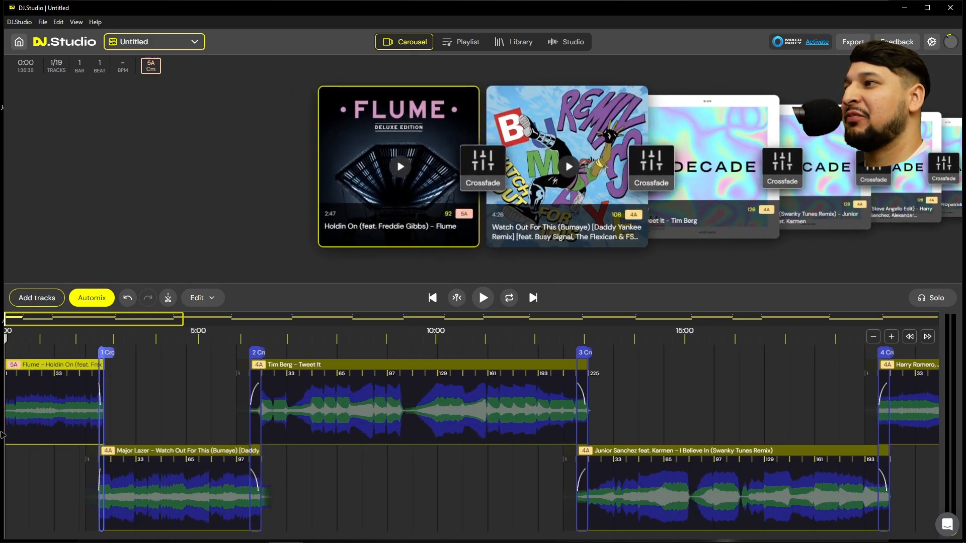
scroll(33, 461, "up", 5)
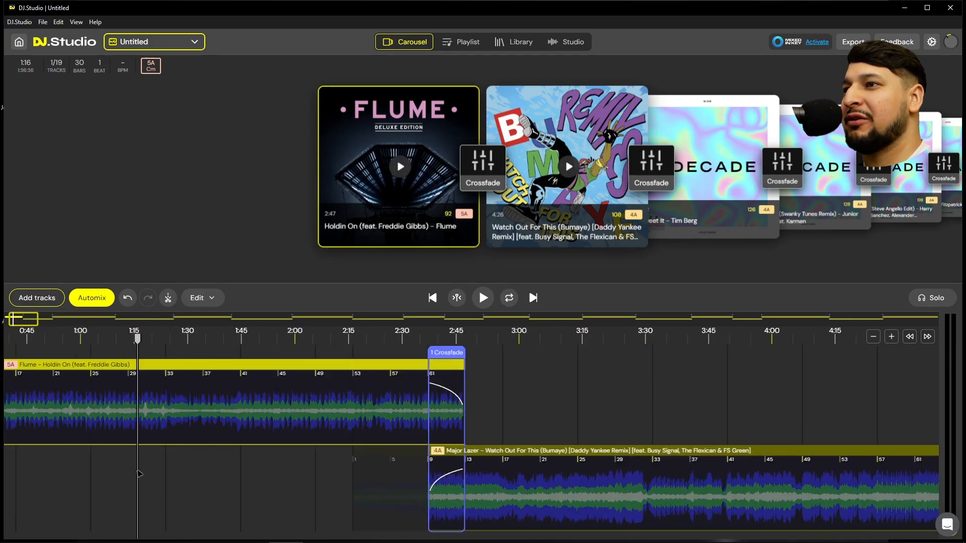
left_click(446, 408)
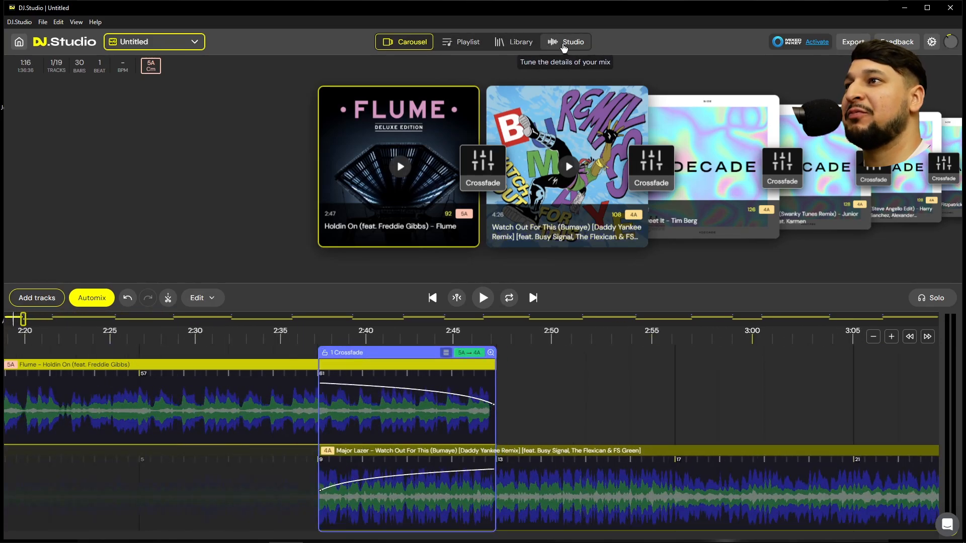
left_click(573, 45)
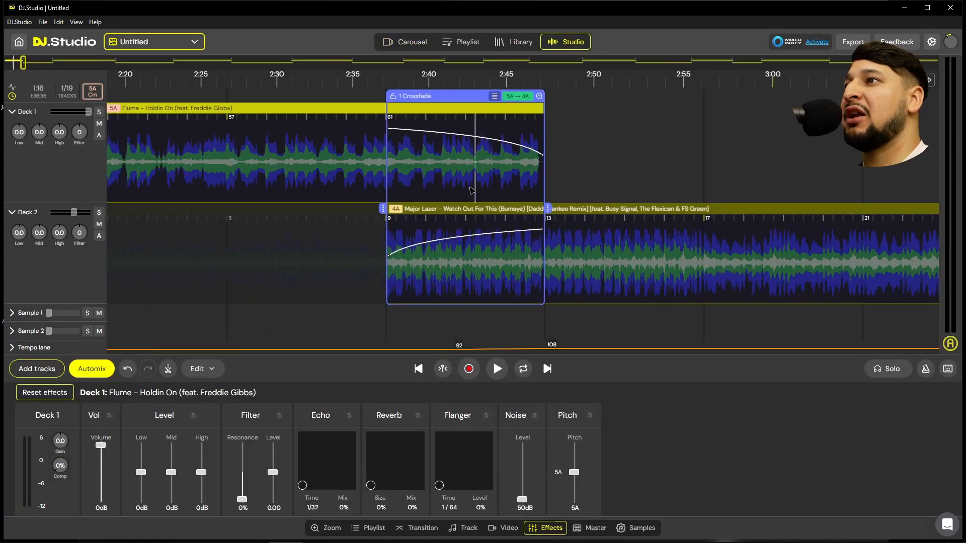
Lengthen the first crossfade to eight bars so that it starts at bar 57 of Holdin On
left_click_drag(383, 207, 223, 220)
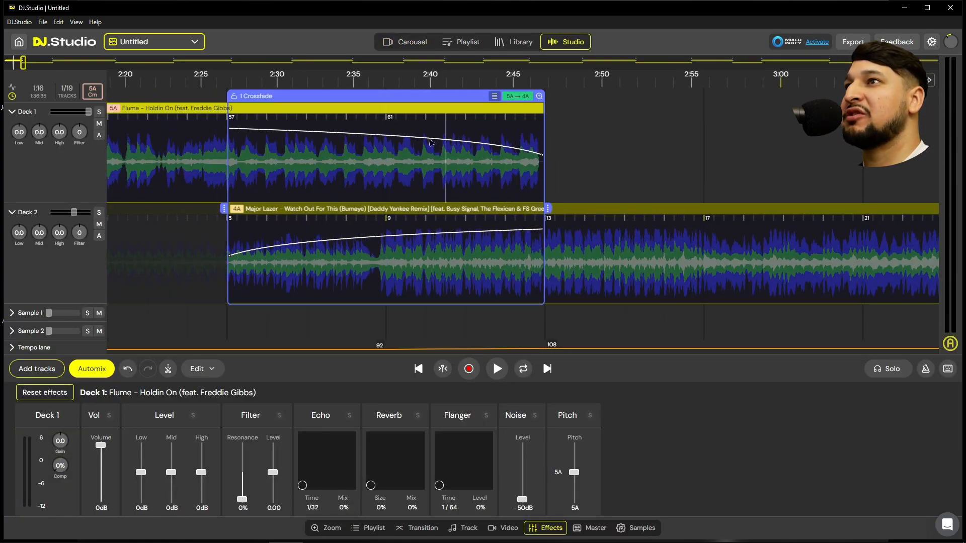
mouse_move(363, 96)
left_mouse_down()
mouse_move(259, 97)
mouse_move(409, 98)
mouse_move(358, 93)
left_mouse_up()
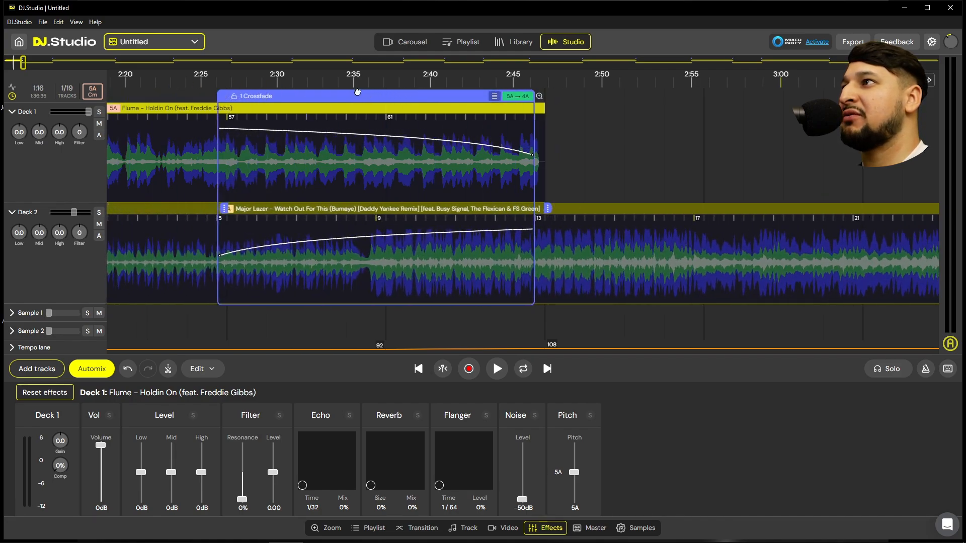
scroll(435, 226, "down", 8)
scroll(123, 261, "up", 5)
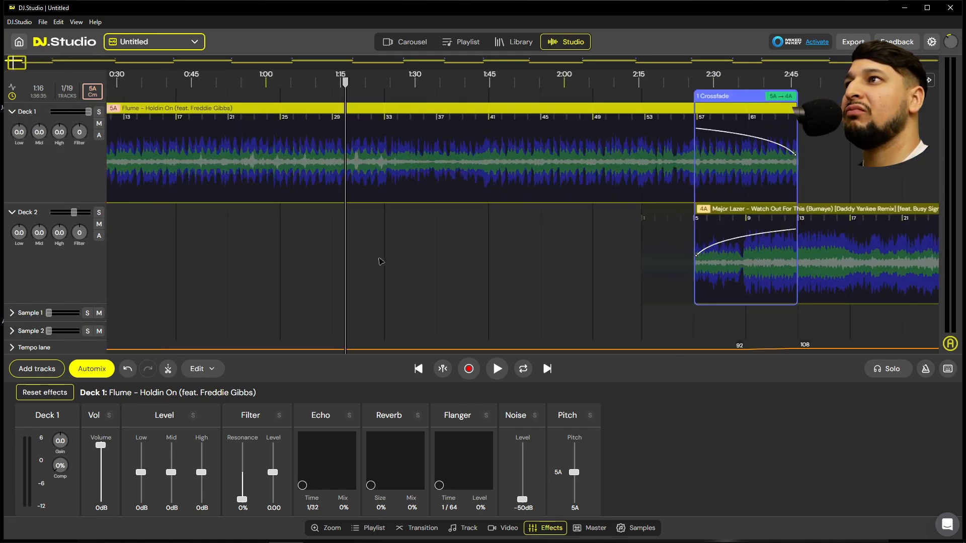
Play Holdin On to find an earlier mix point, move the crossfade to bar 33, and align bar 1 of Watch Out For This with its start
key("space")
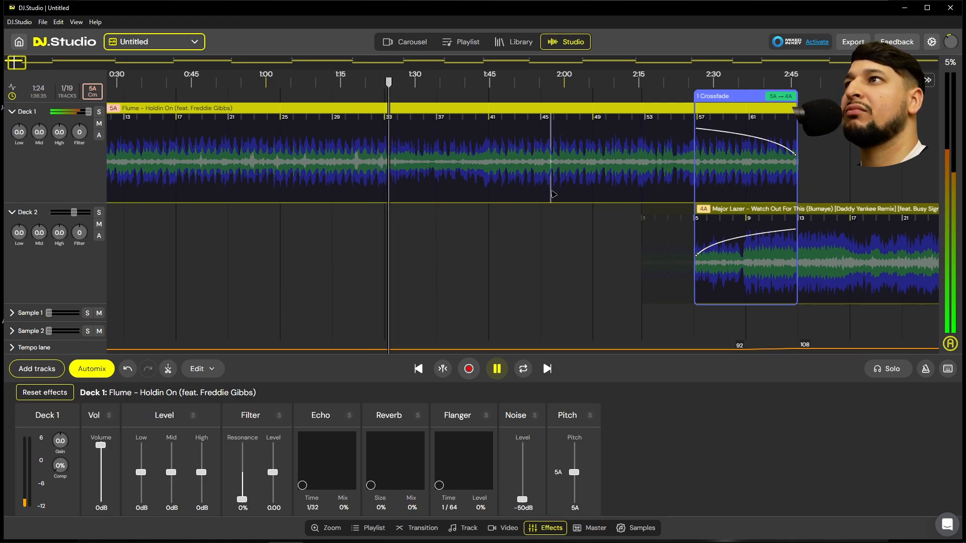
left_click_drag(728, 96, 398, 83)
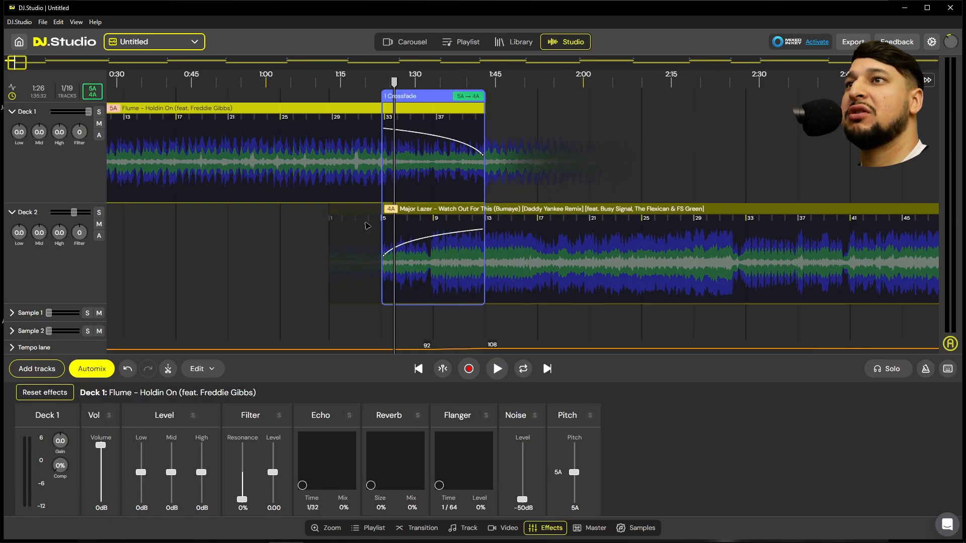
left_click_drag(717, 210, 768, 216)
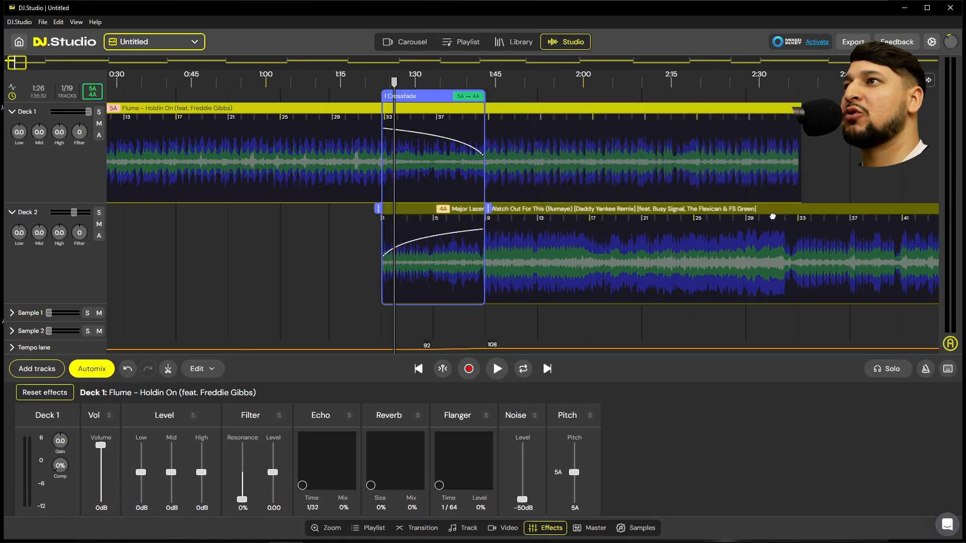
Examine how the two tracks line up in the first crossfade and play it from its start at 1:23
scroll(371, 312, "up", 5)
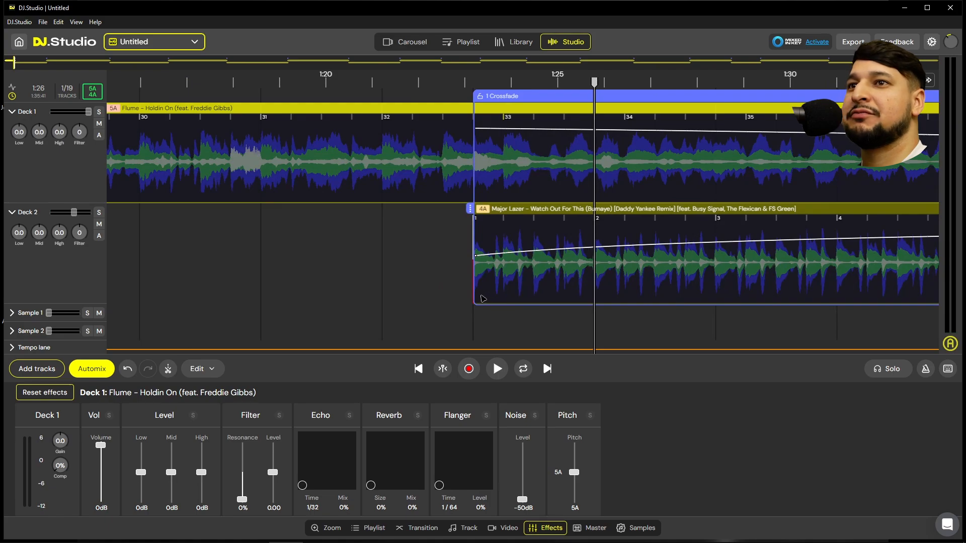
left_click(483, 299)
scroll(359, 309, "down", 5)
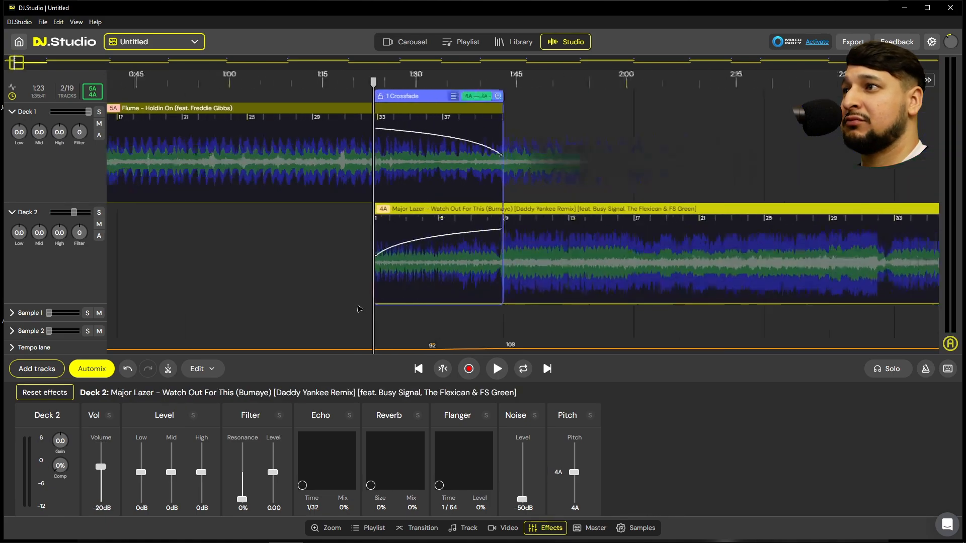
scroll(331, 316, "up", 2)
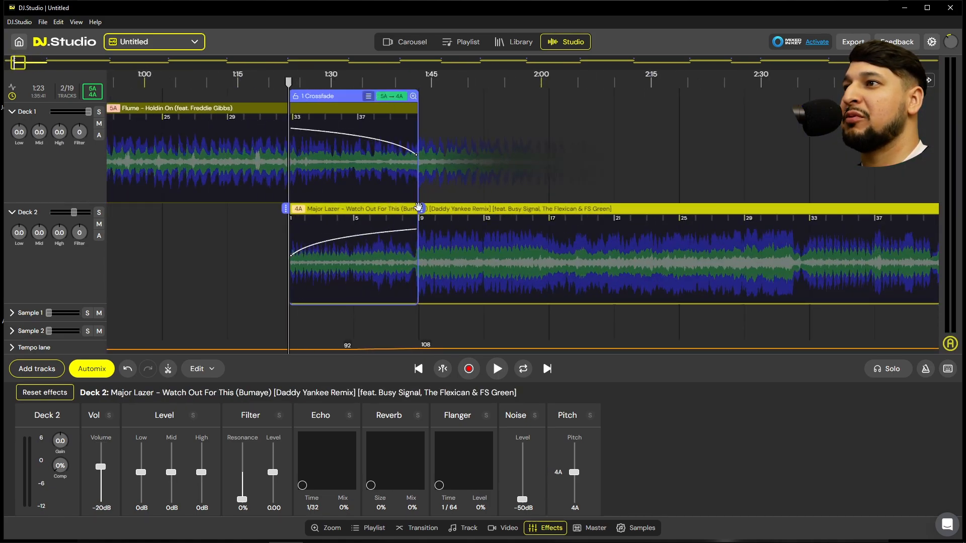
mouse_move(422, 209)
left_mouse_down()
mouse_move(606, 200)
mouse_move(486, 191)
mouse_move(486, 209)
mouse_move(415, 208)
left_mouse_up()
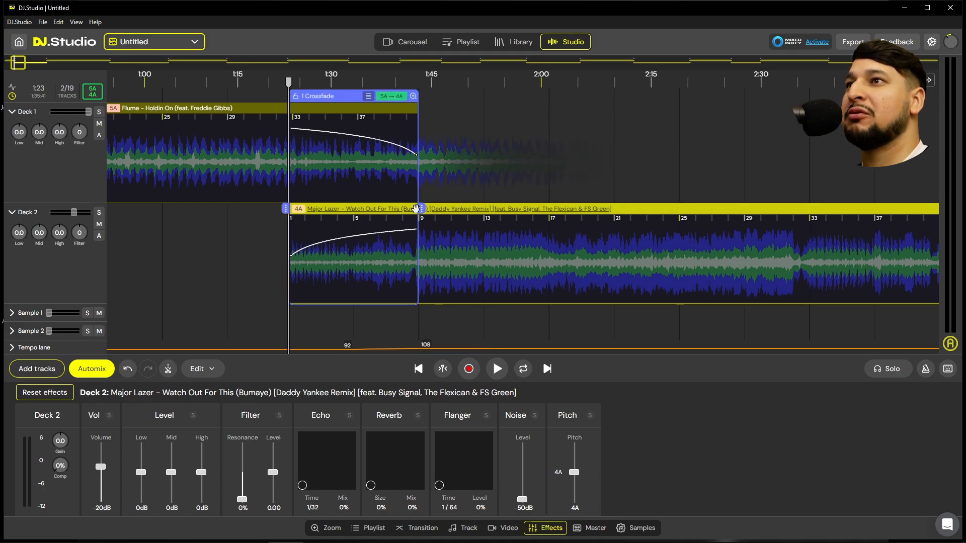
left_click_drag(629, 206, 766, 208)
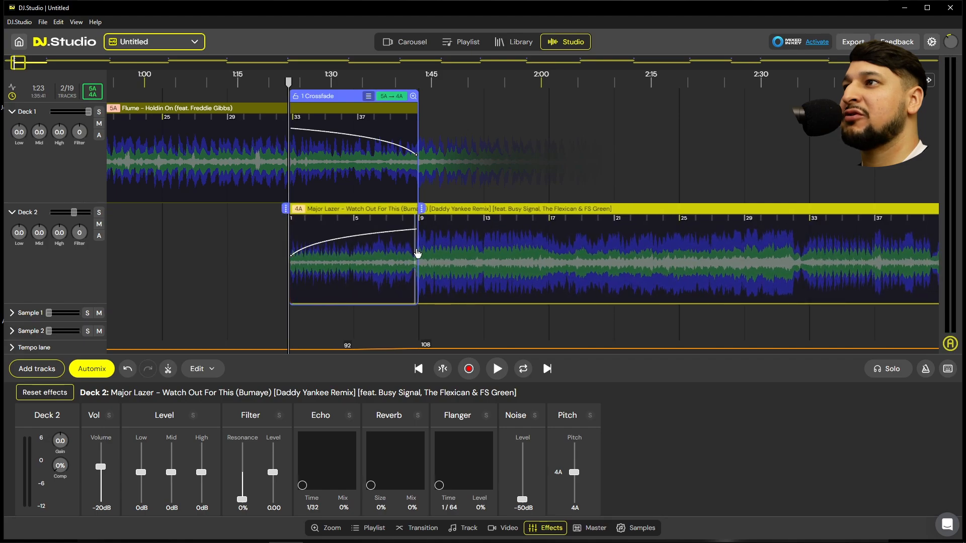
scroll(412, 254, "right", 1)
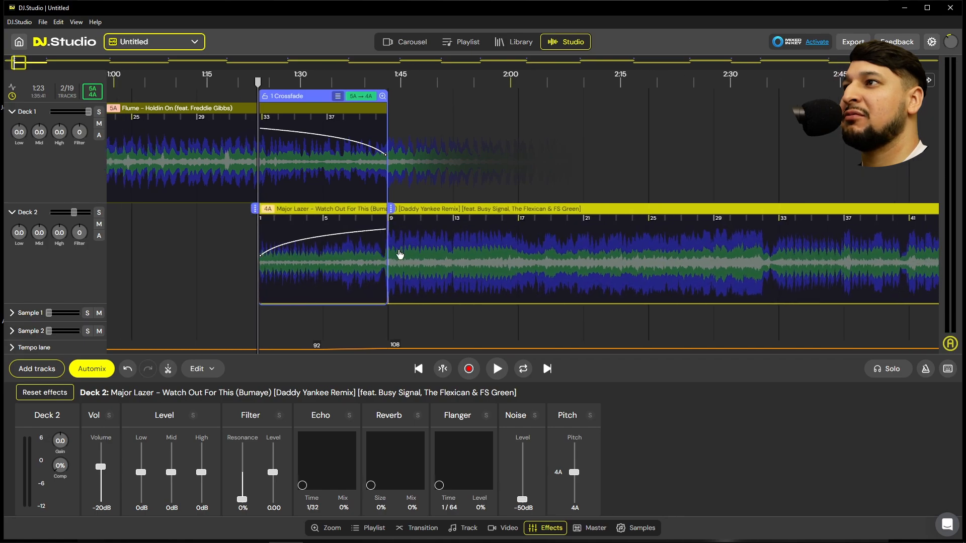
scroll(393, 256, "left", 1)
left_click_drag(310, 270, 360, 272)
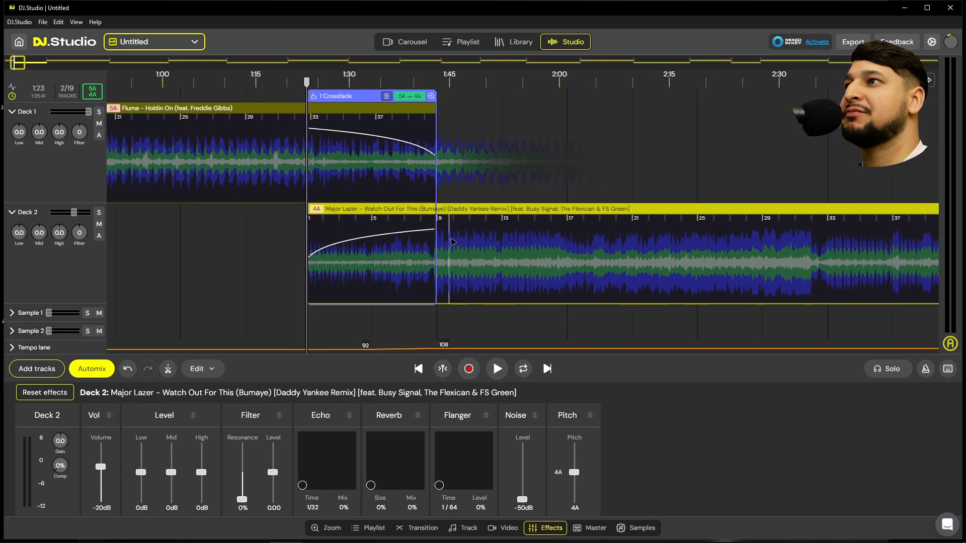
key("space")
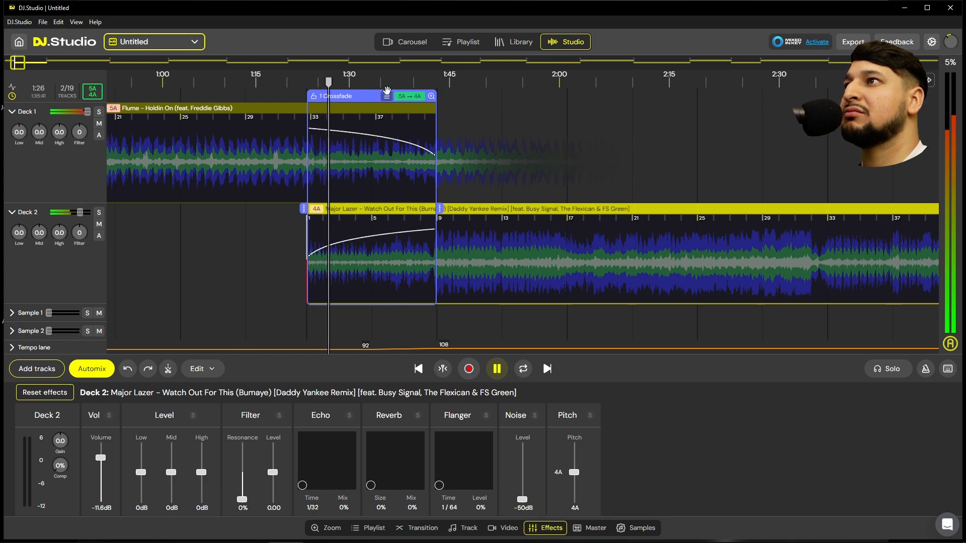
Change the transition between Holdin On and Watch Out For This to Stems and return the playhead to its start
left_click(386, 96)
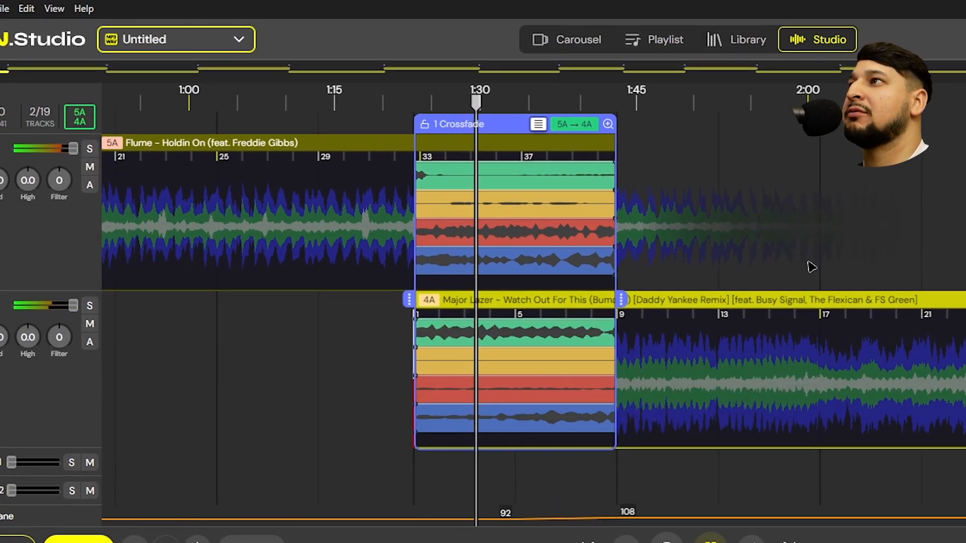
scroll(416, 390, "up", 4)
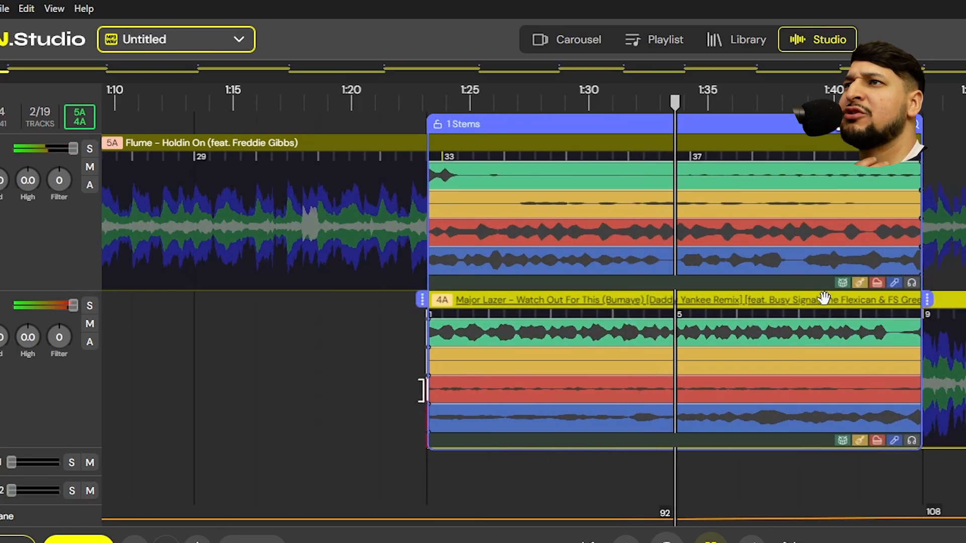
key("space")
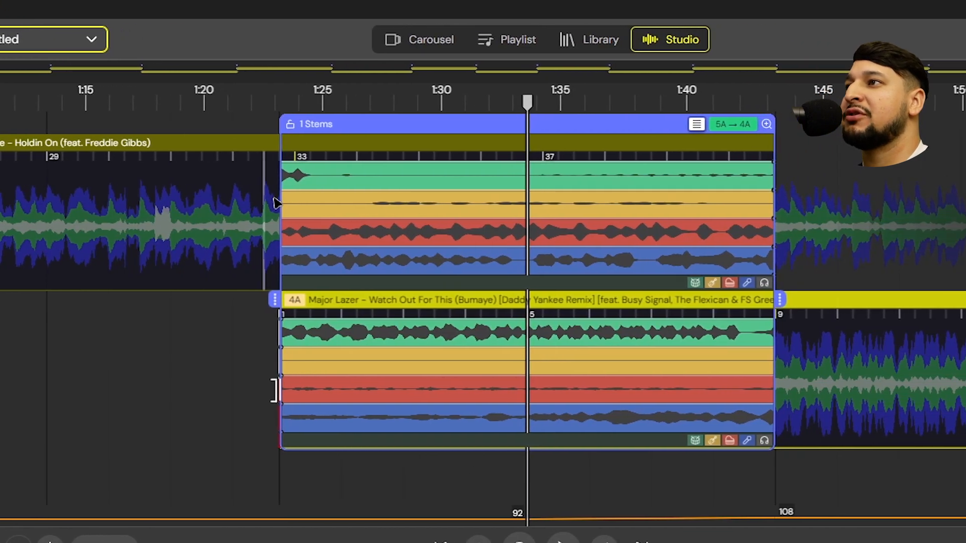
left_click(270, 481)
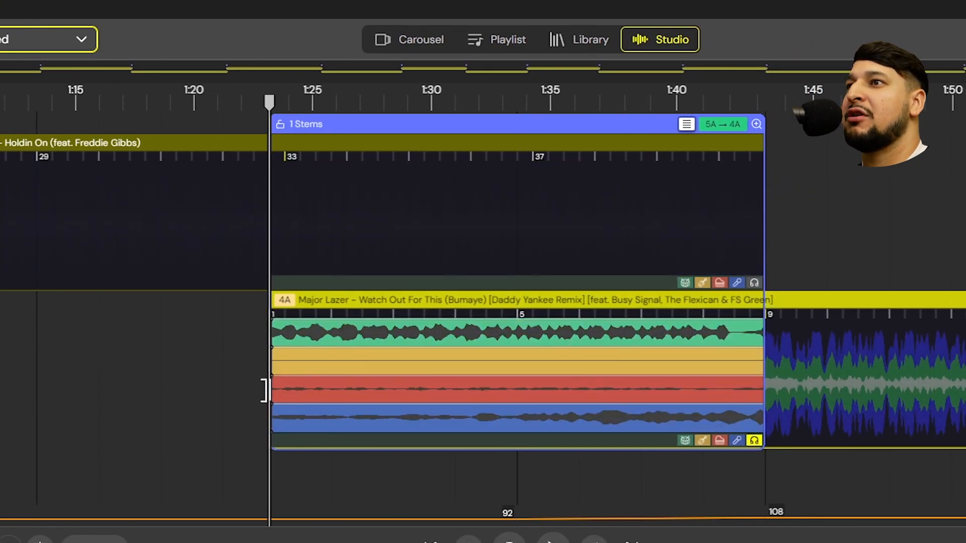
Fade in the drum stem of Watch Out For This across the whole transition, and fade out Holdin On's vocals steeply just before the incoming track's bar 5
left_click(685, 441)
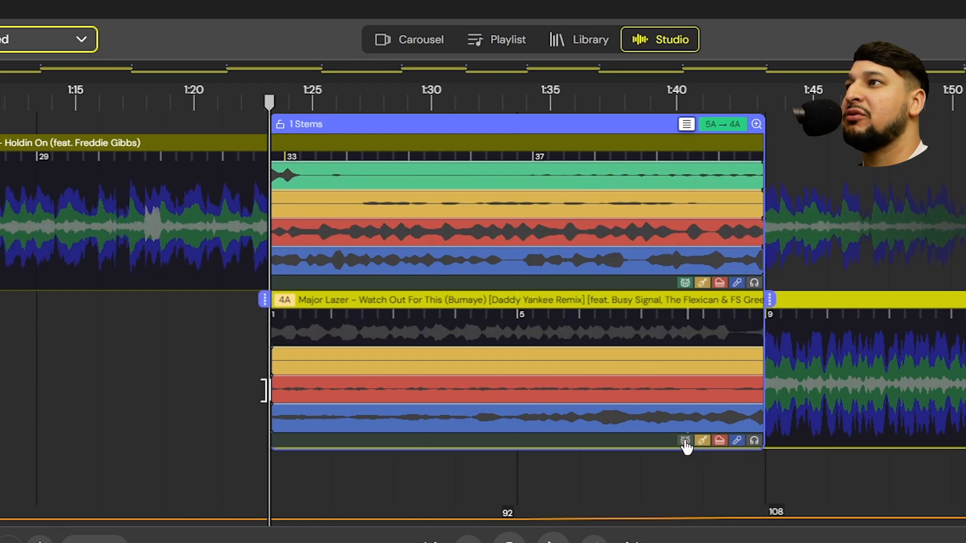
left_click_drag(267, 335, 791, 315)
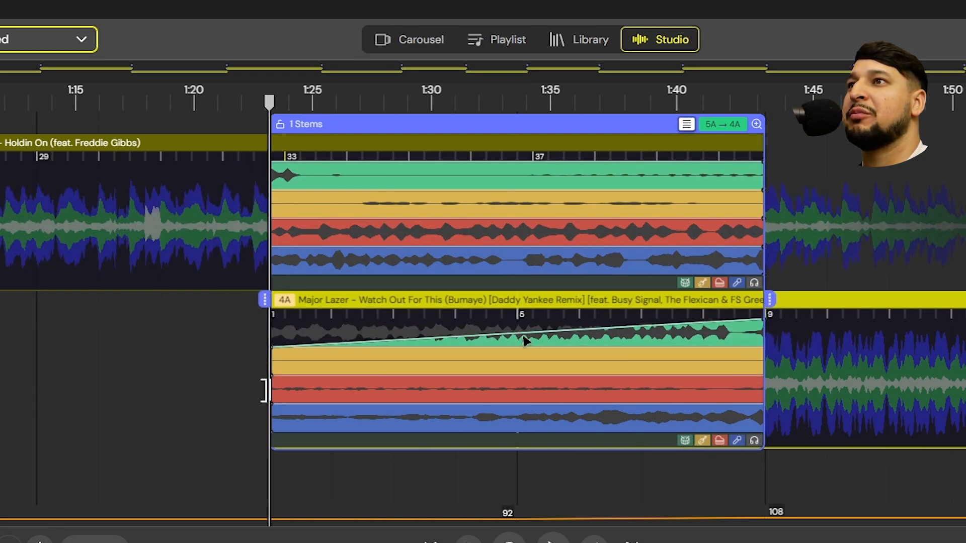
left_click(734, 258)
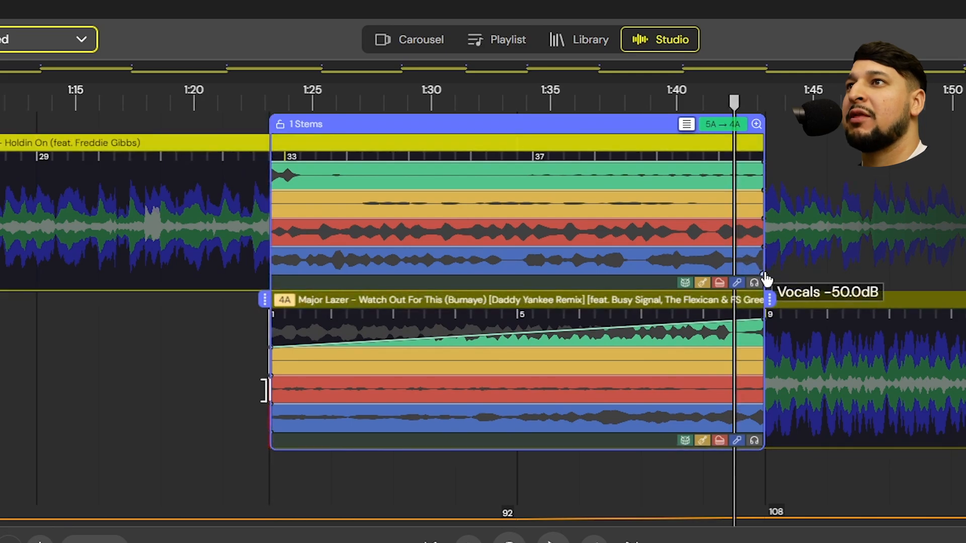
mouse_move(765, 271)
left_mouse_down()
mouse_move(760, 259)
mouse_move(350, 233)
mouse_move(512, 234)
left_mouse_up()
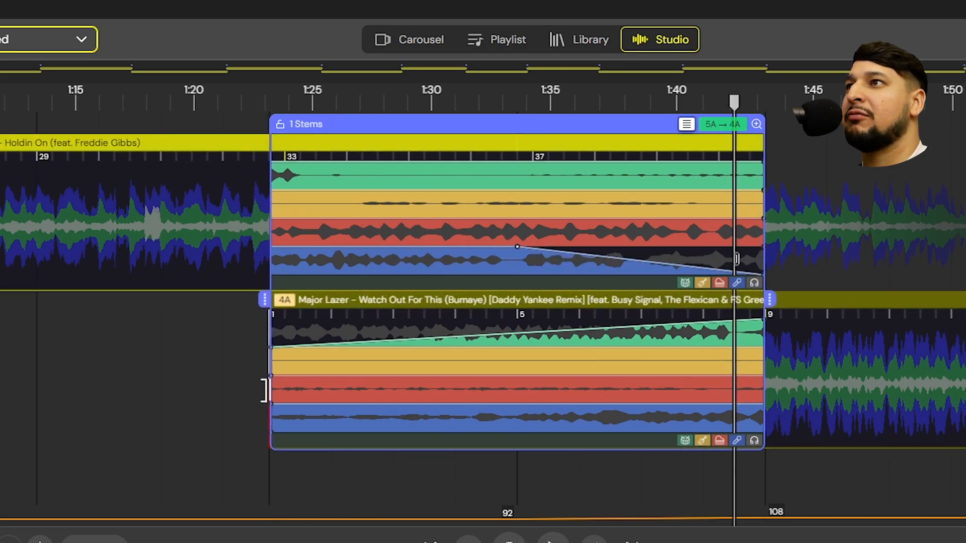
left_click_drag(736, 258, 497, 249)
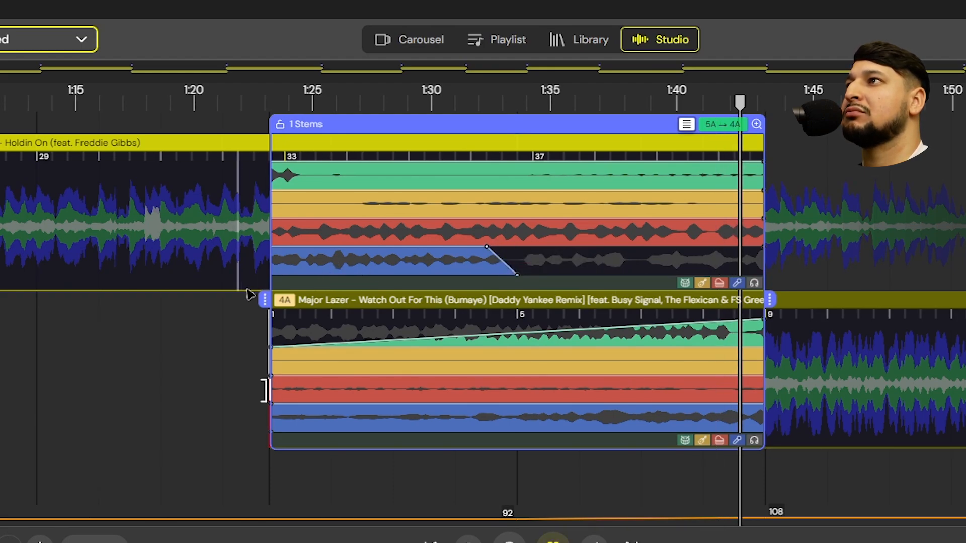
Play into the transition and fade out Holdin On's drum stem steeply from the point where bar 5 of the incoming track starts
key("space")
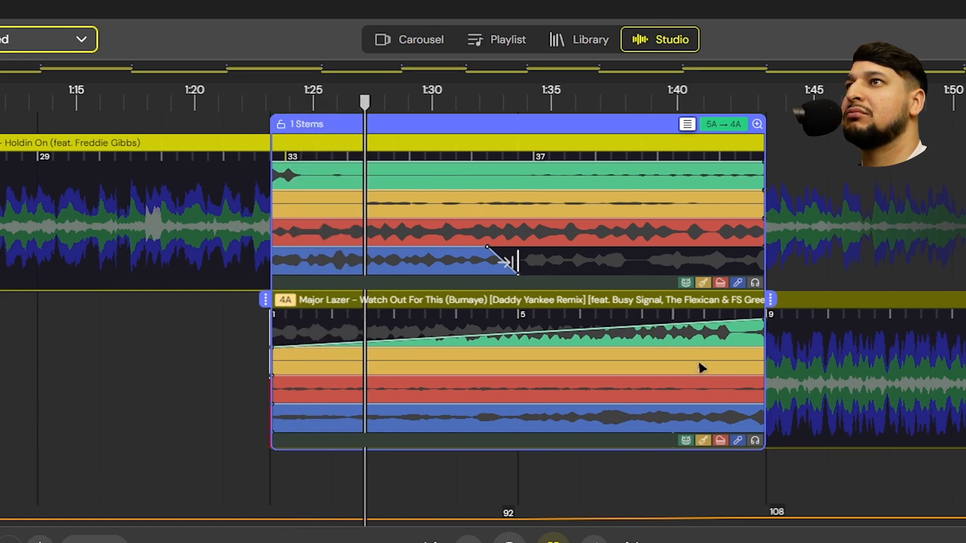
left_click_drag(764, 191, 518, 162)
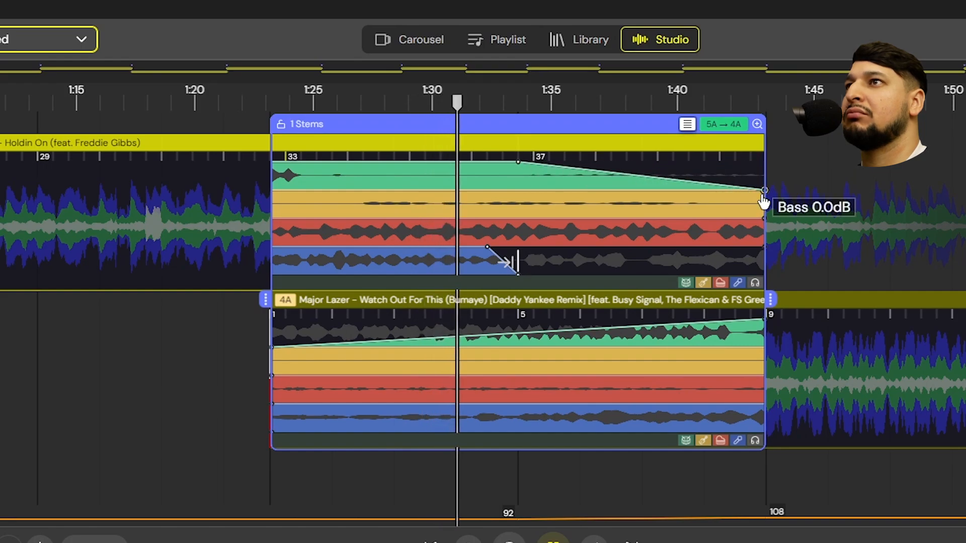
left_click_drag(764, 192, 518, 192)
key("ctrl+z")
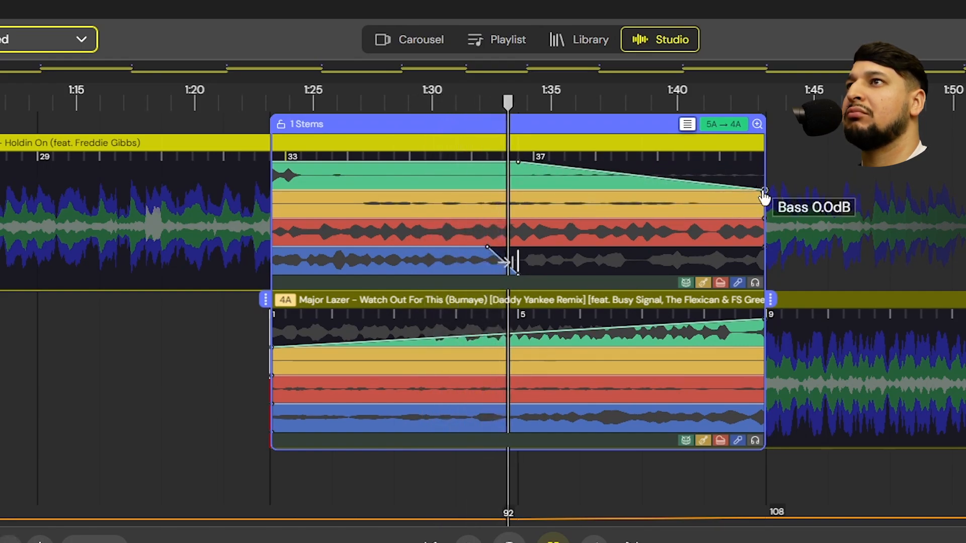
left_click_drag(765, 191, 533, 190)
key("space")
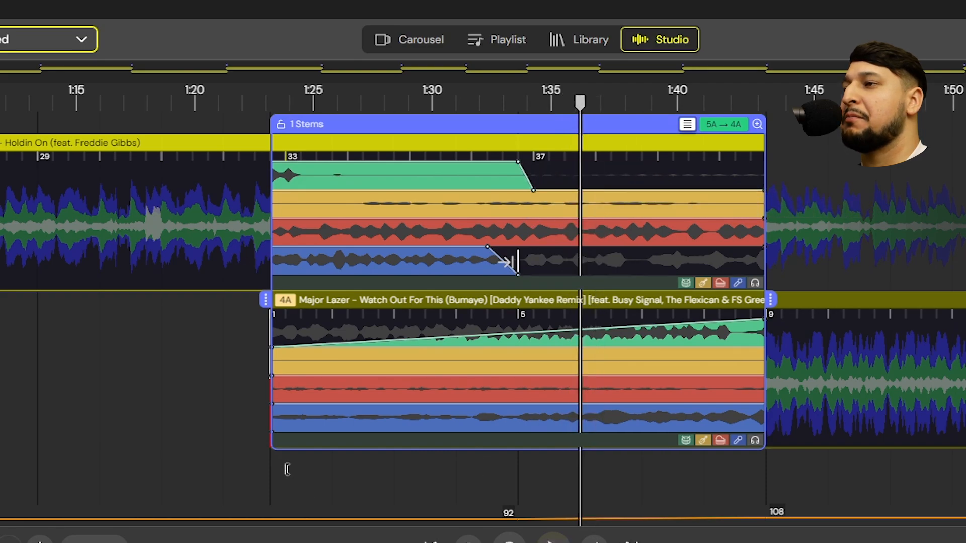
Bring in the vocal stem of Watch Out For This with a short fade around its bar 5 and play the mix
left_click_drag(272, 404, 538, 407)
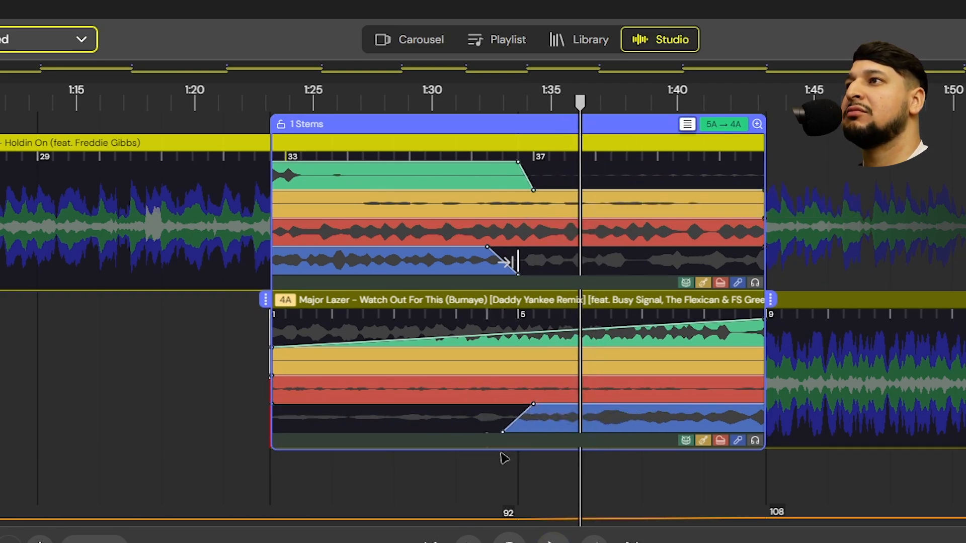
left_click(467, 478)
key("space")
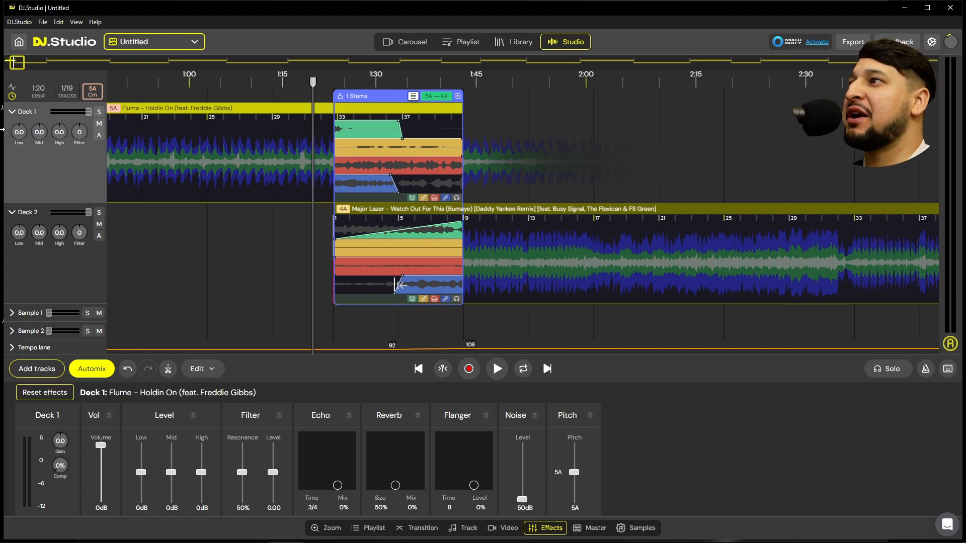
Compare lane layouts by collapsing and expanding the two deck lanes, with Sample 1 and Sample 2 opened as well
left_click(30, 212)
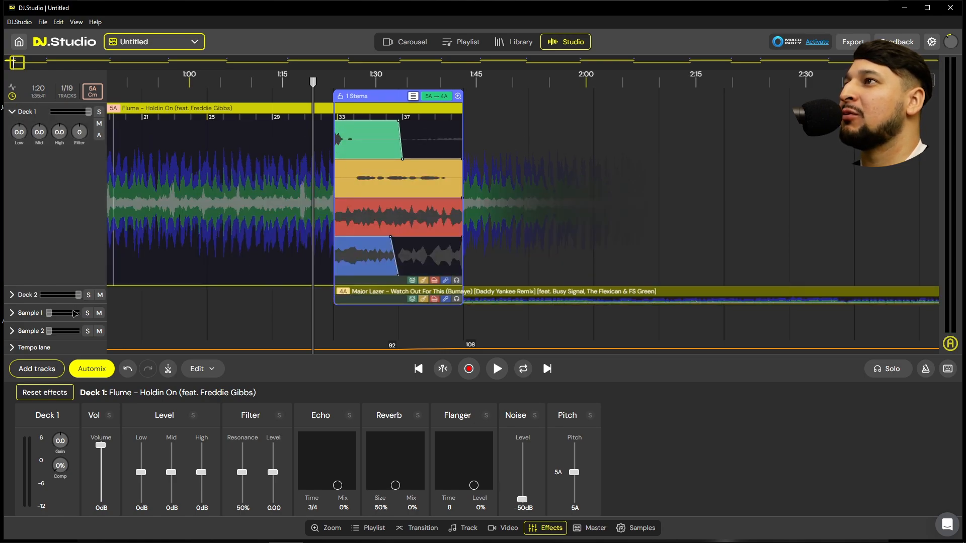
left_click(31, 293)
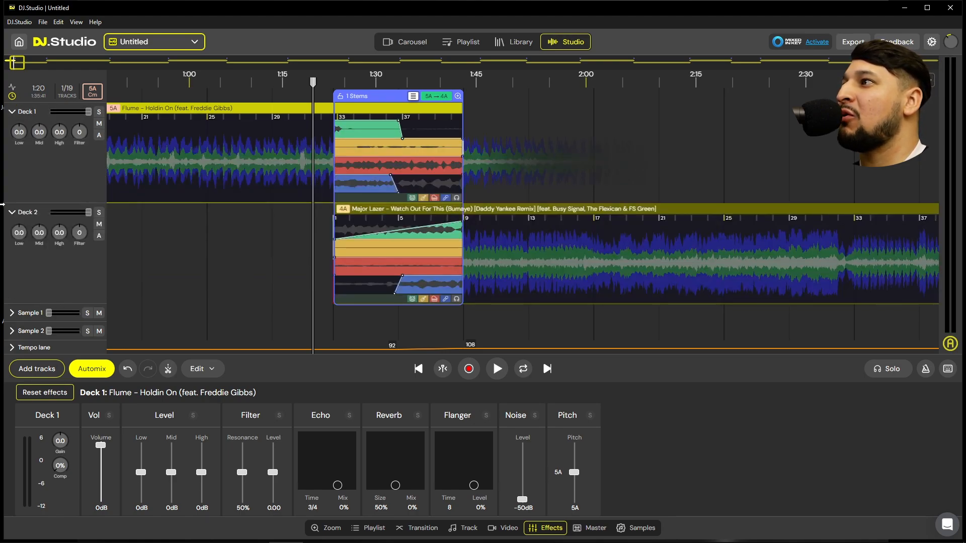
double_click(65, 261)
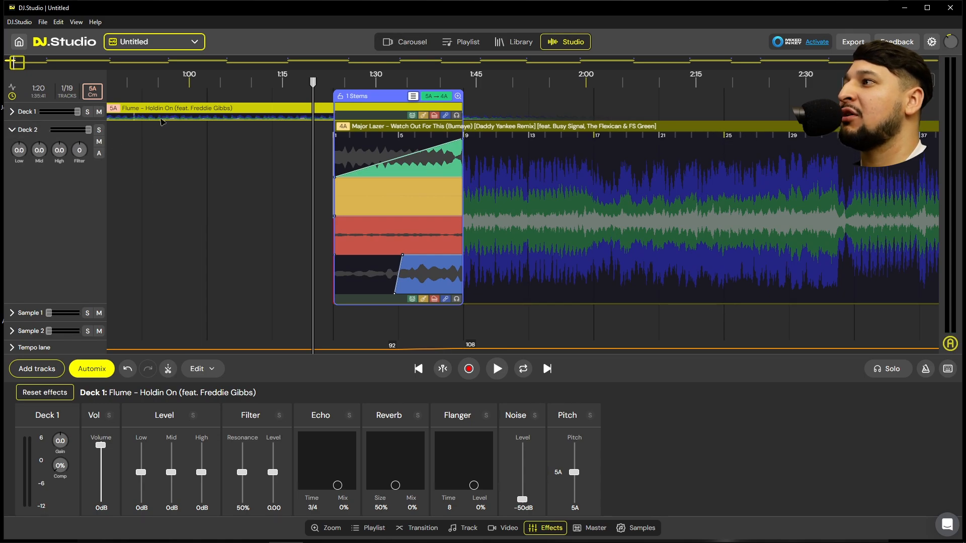
double_click(64, 229)
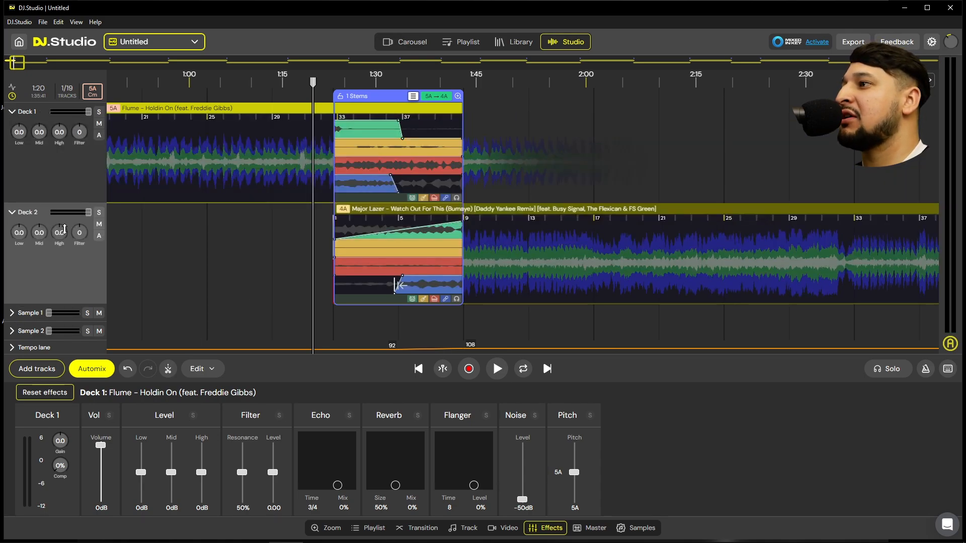
left_click(9, 316)
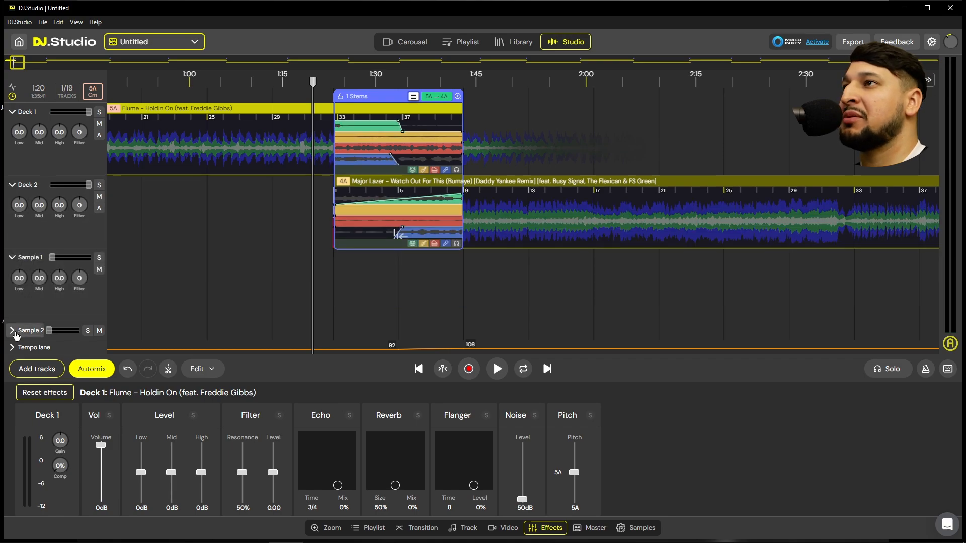
left_click(10, 331)
Copy the melody stem of Holdin On in the first transition to a sample lane
scroll(425, 248, "up", 2)
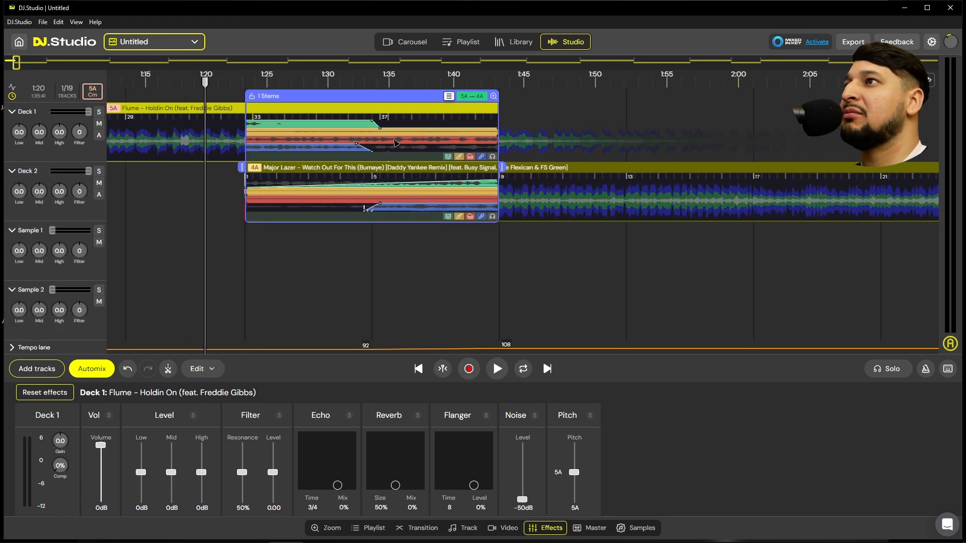
left_click(395, 143)
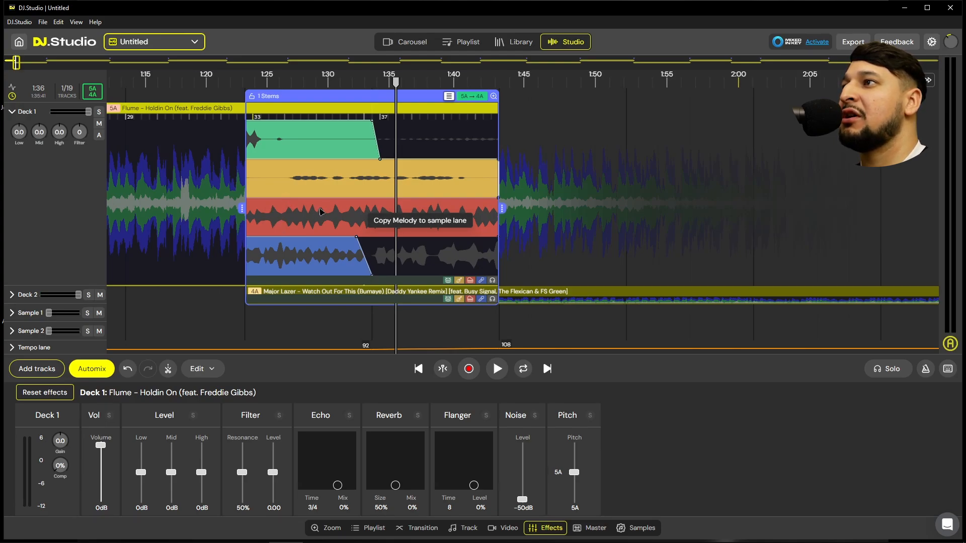
left_click(422, 224)
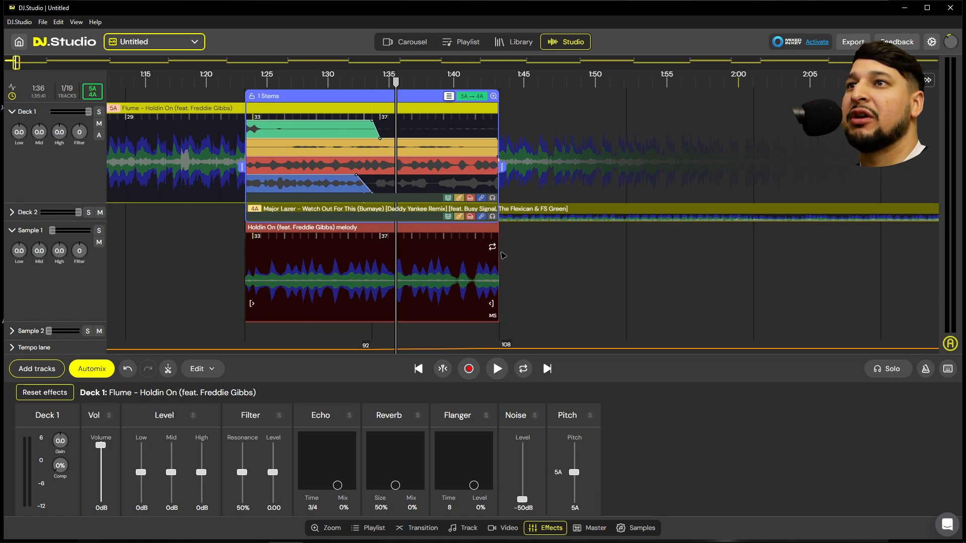
Loop the copied melody sample out to about 2:01 and play it with the Sample 1 volume at 0 dB
left_click_drag(503, 256, 747, 246)
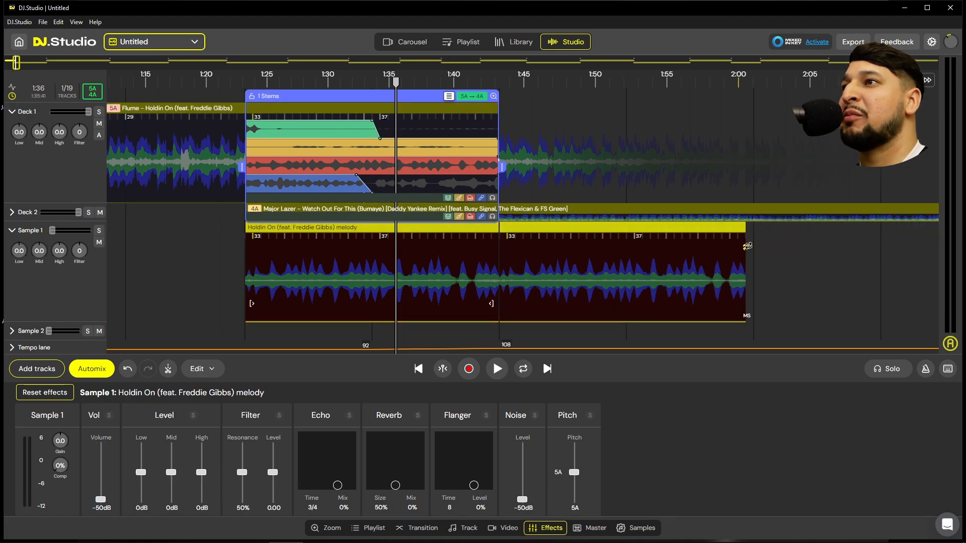
key("space")
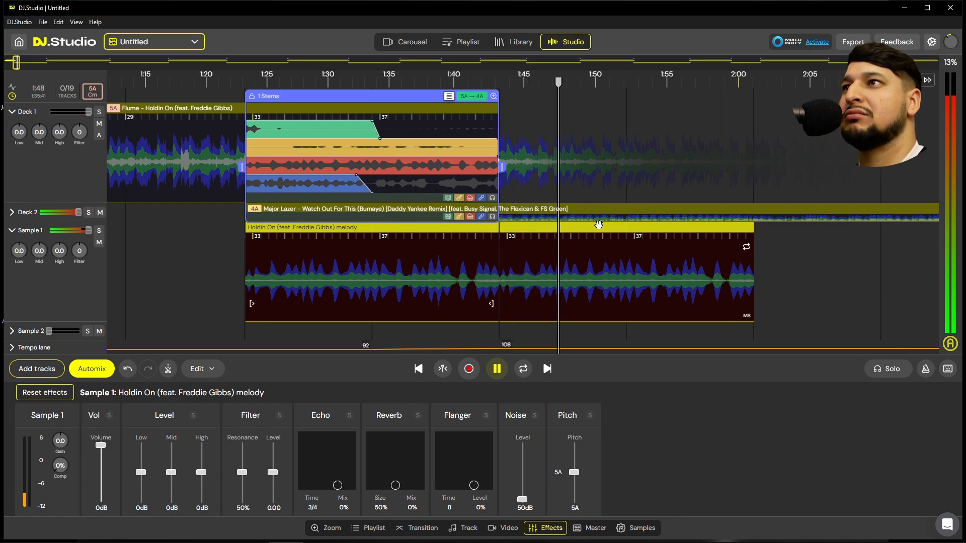
key("space")
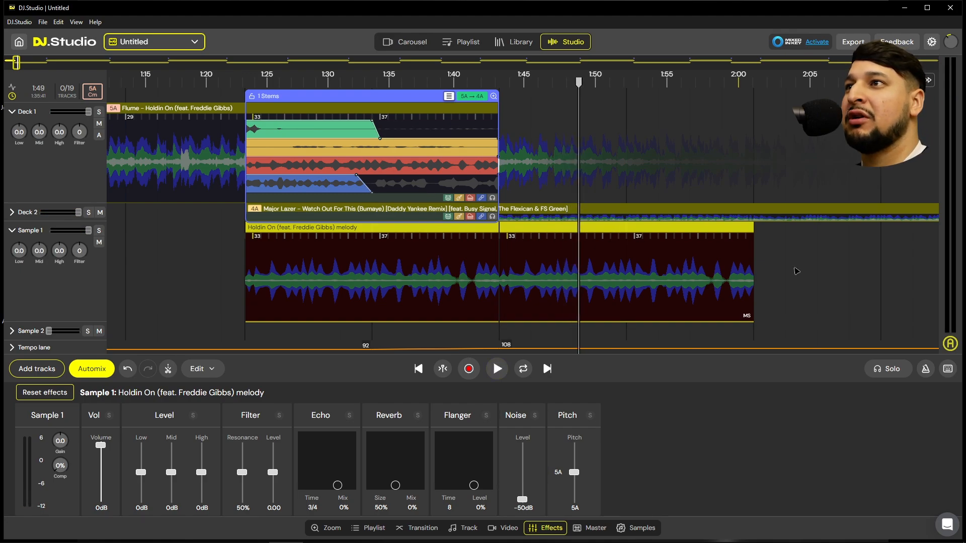
Shorten the looped melody sample to end with the Stems transition and place the playhead at 1:27
left_click_drag(753, 272, 499, 272)
scroll(435, 256, "down", 3)
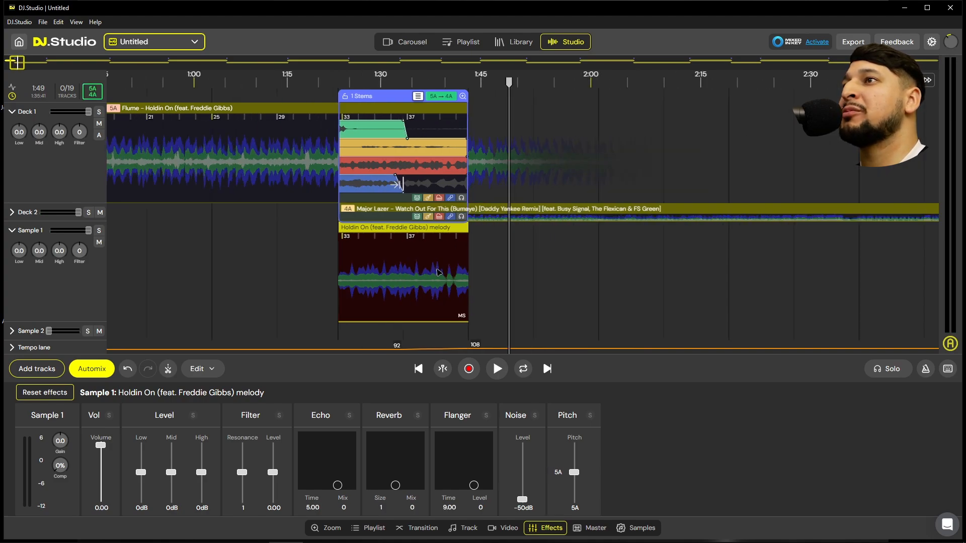
scroll(422, 254, "up", 3)
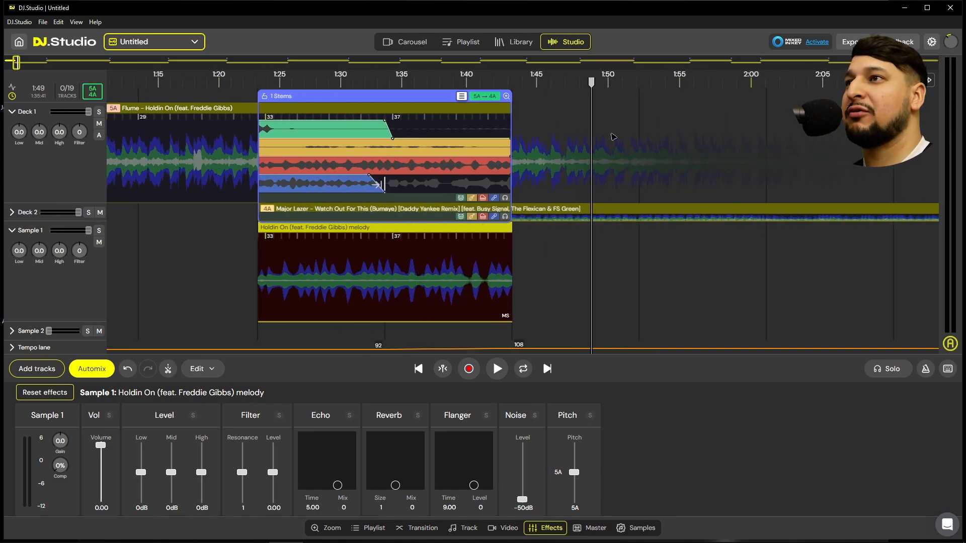
scroll(353, 277, "right", 3)
left_click(193, 296)
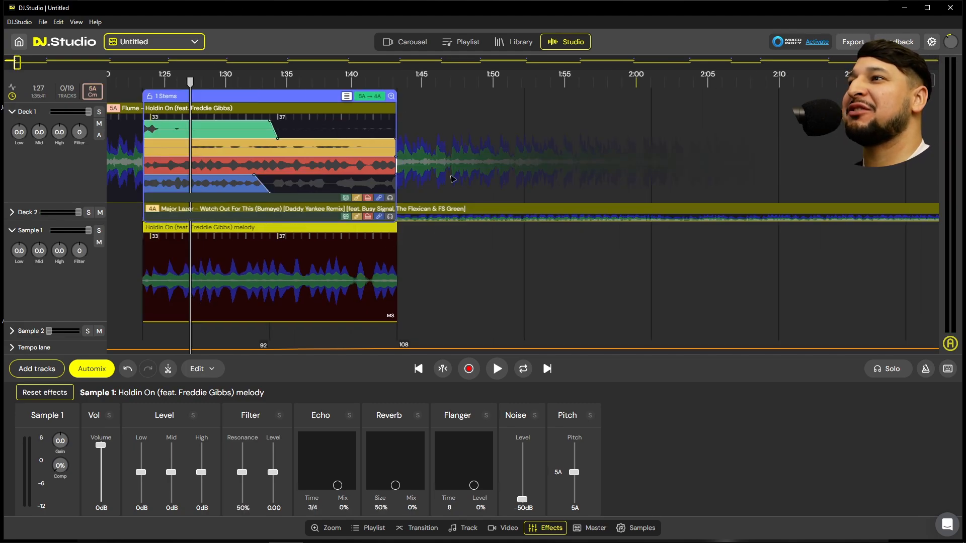
Play the second crossfade, between Watch Out For This and Tweet It, from 5:17 with the Deck 2 lane expanded
scroll(565, 208, "down", 5)
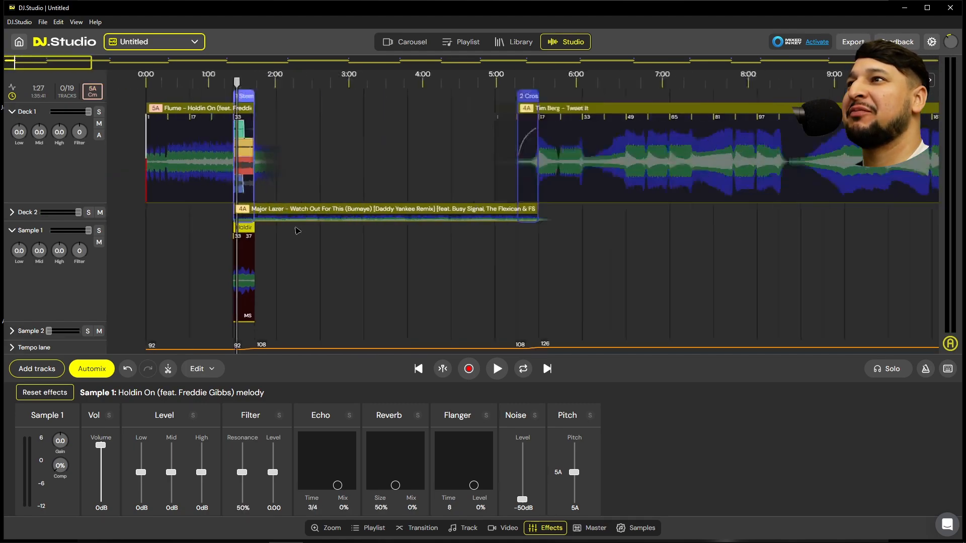
left_click(478, 244)
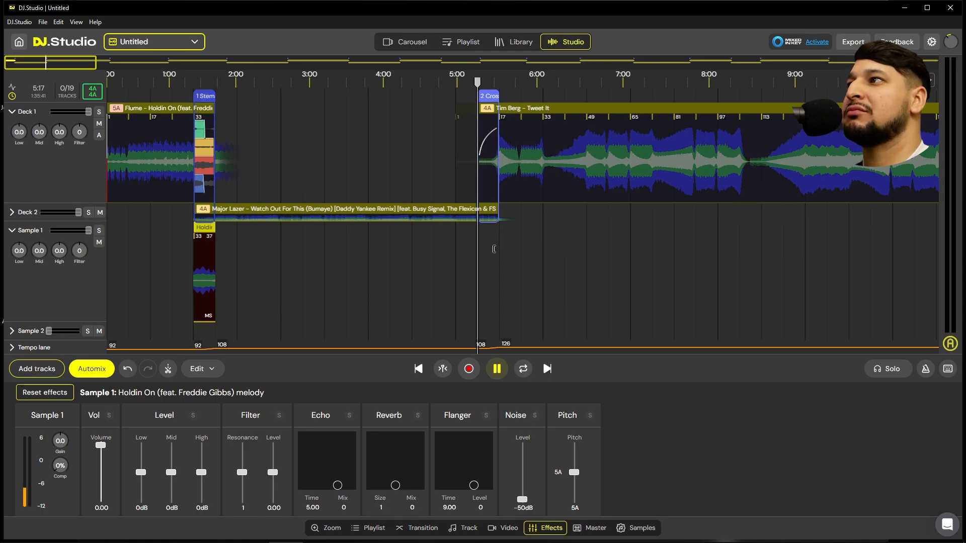
scroll(494, 249, "up", 5)
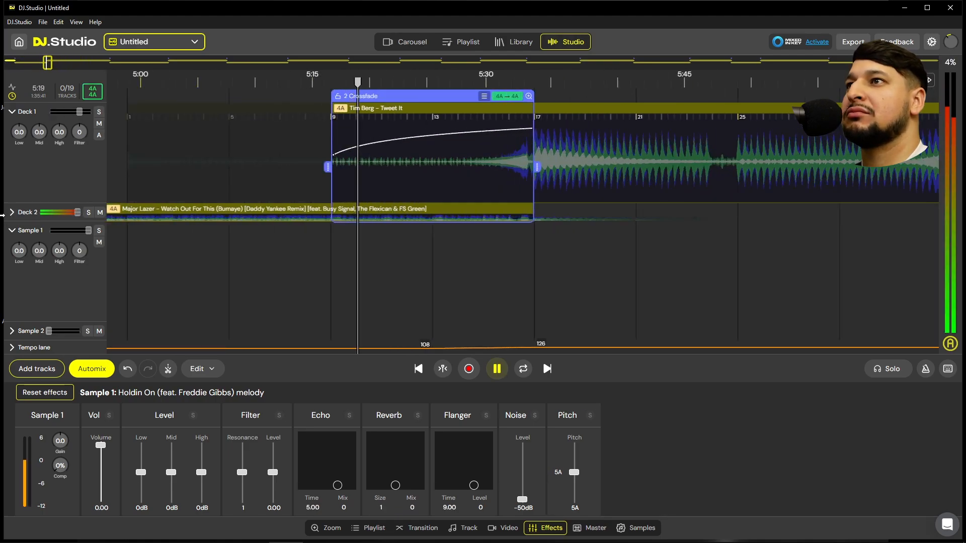
left_click(11, 213)
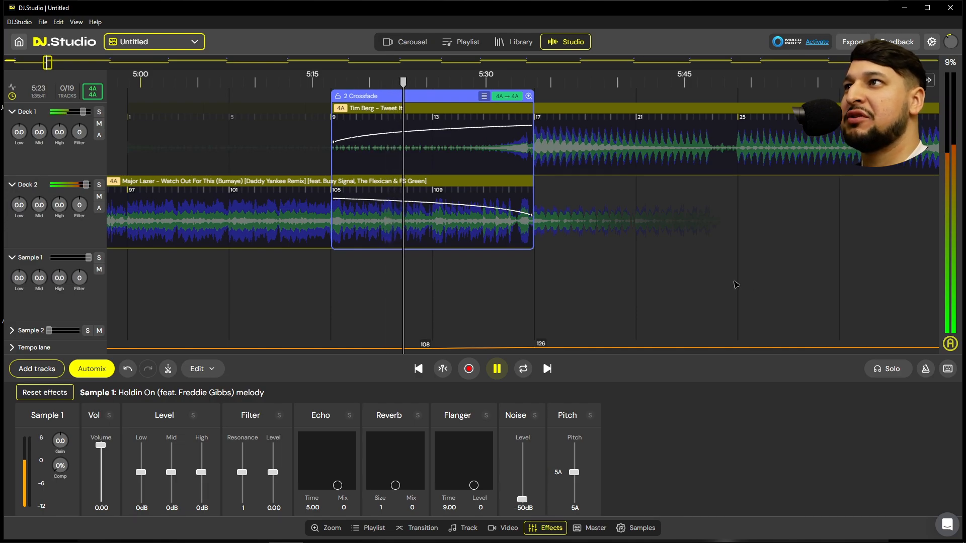
key("space")
Play Tweet It from bar 193 and move the third crossfade, into I Believe In, so that it starts at that bar
scroll(222, 246, "down", 9)
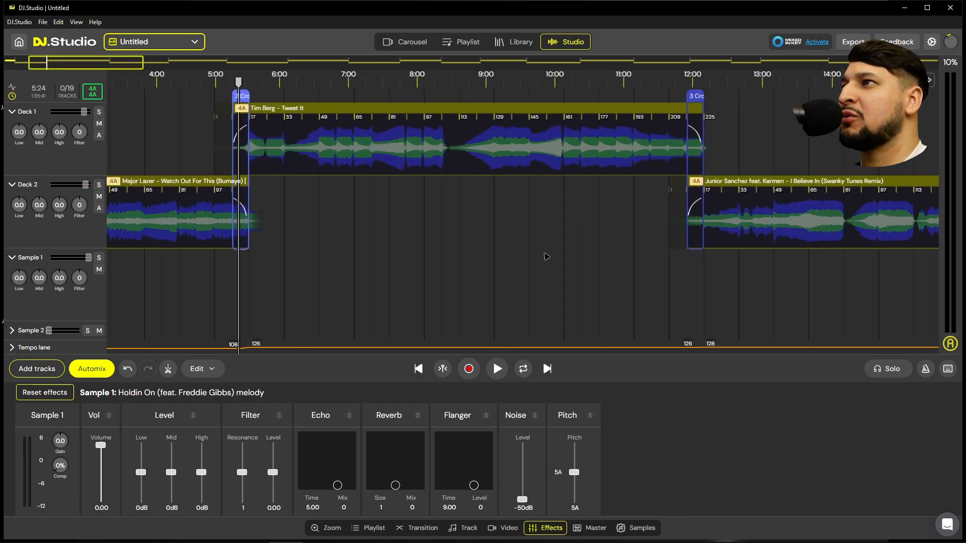
scroll(735, 259, "up", 5)
scroll(610, 272, "up", 1)
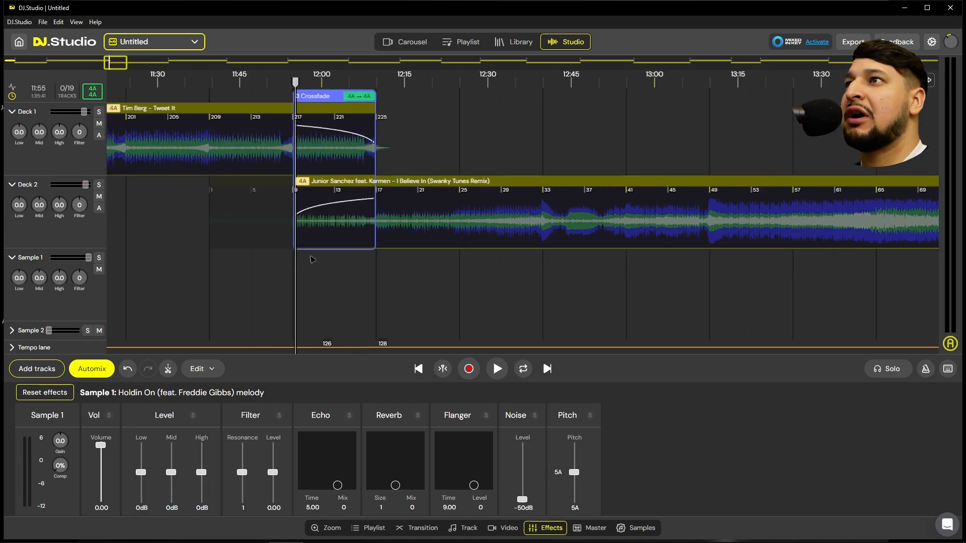
scroll(587, 276, "down", 3)
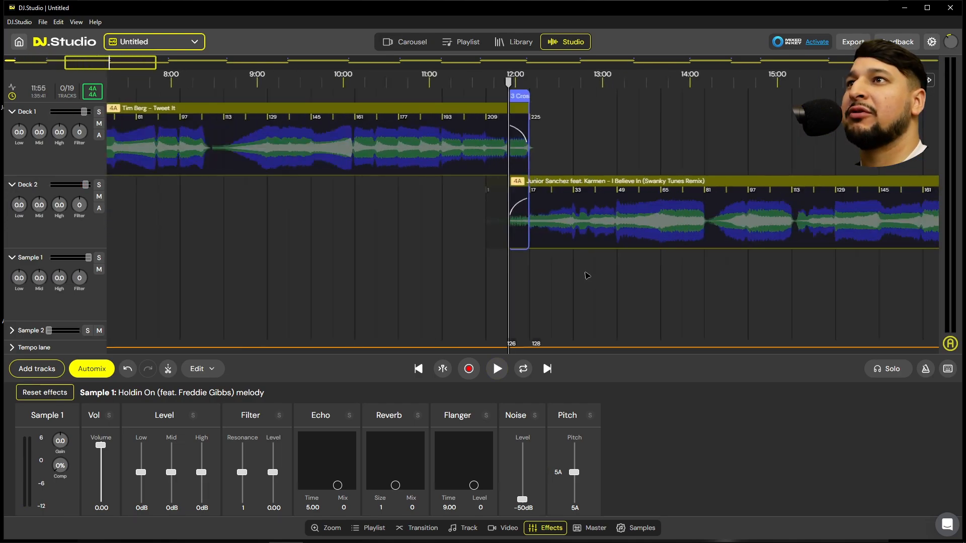
scroll(417, 218, "up", 3)
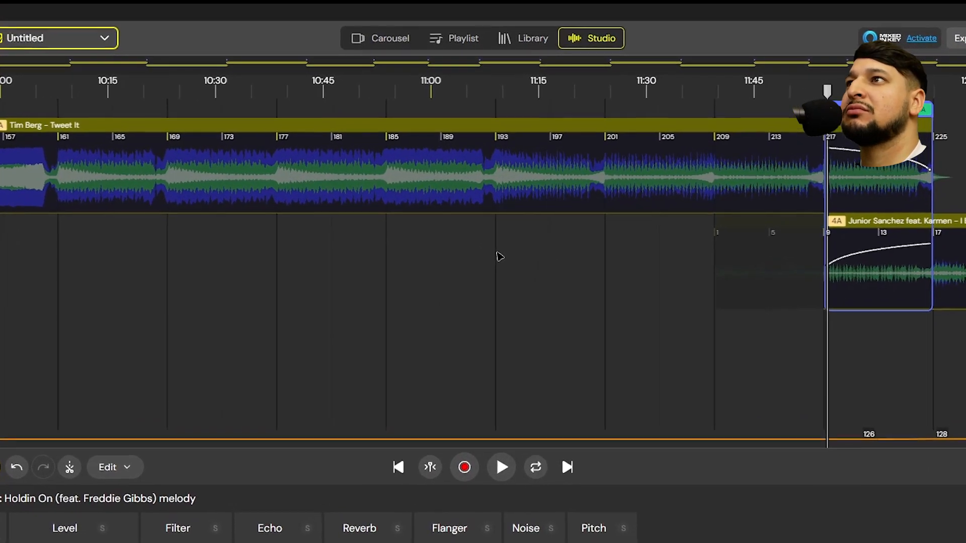
left_click(498, 255)
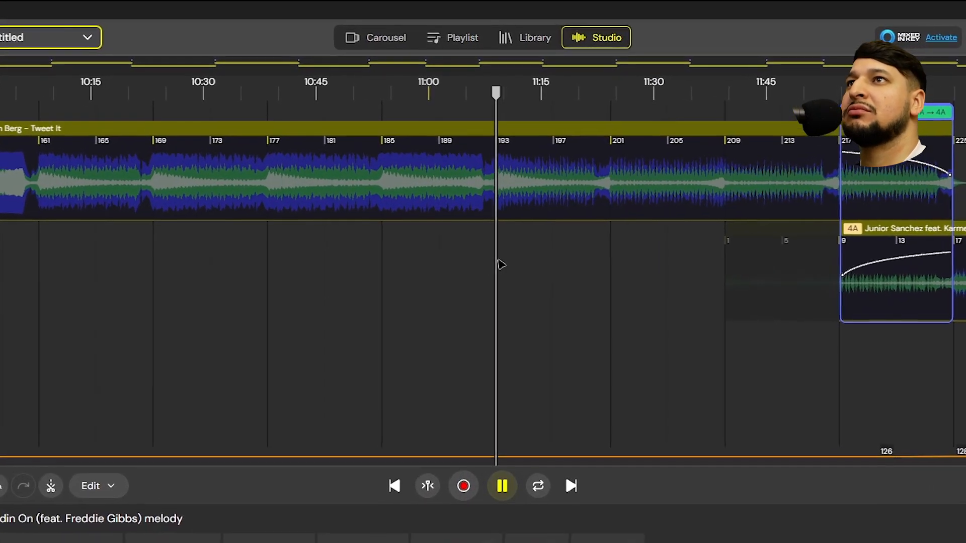
left_click_drag(920, 117, 542, 141)
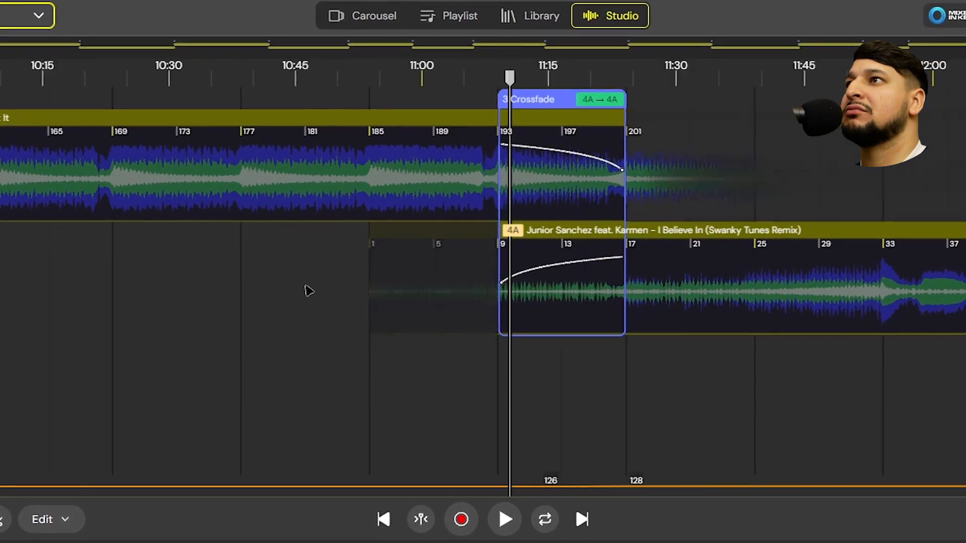
Play Tweet It into the third crossfade and shift I Believe In earlier so its bar 25 lines up with bar 193
left_click(277, 290)
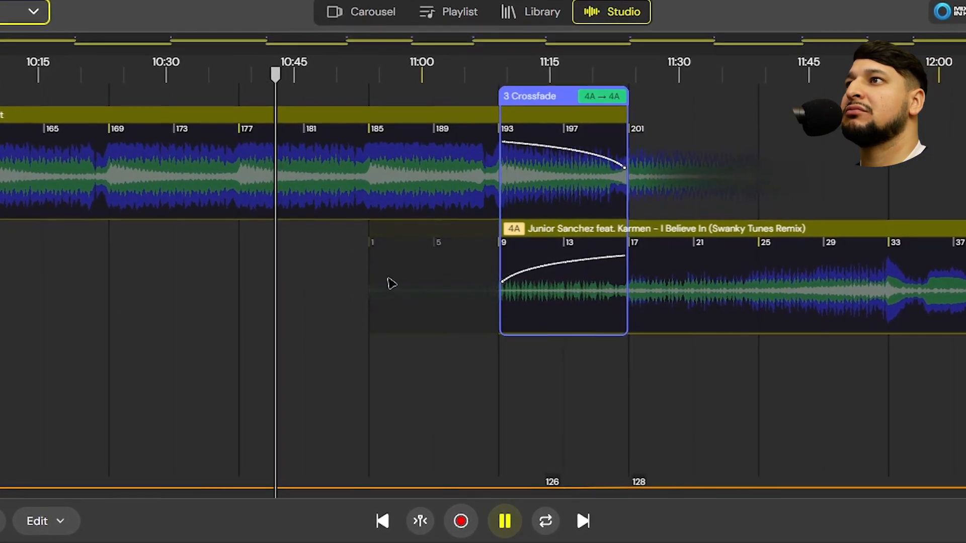
left_click_drag(494, 230, 492, 392)
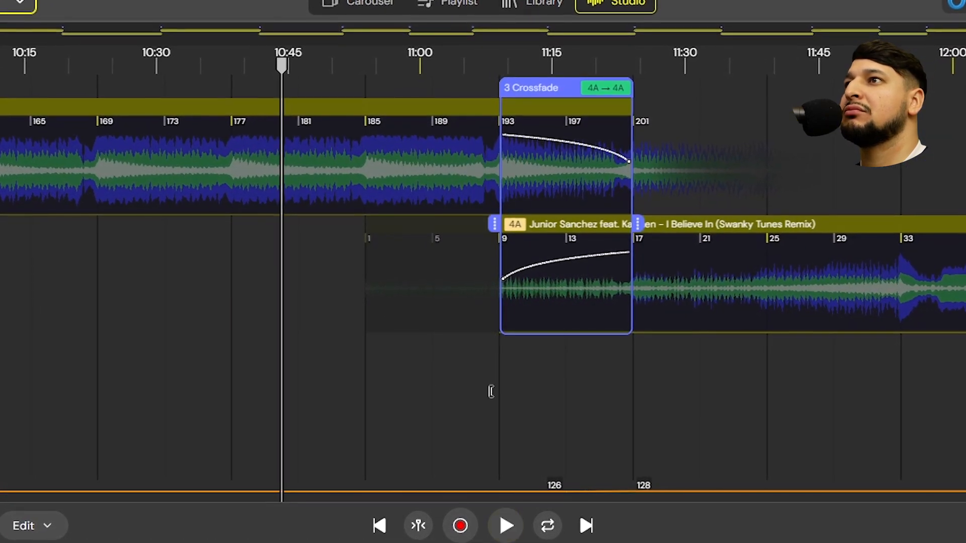
left_click(491, 392)
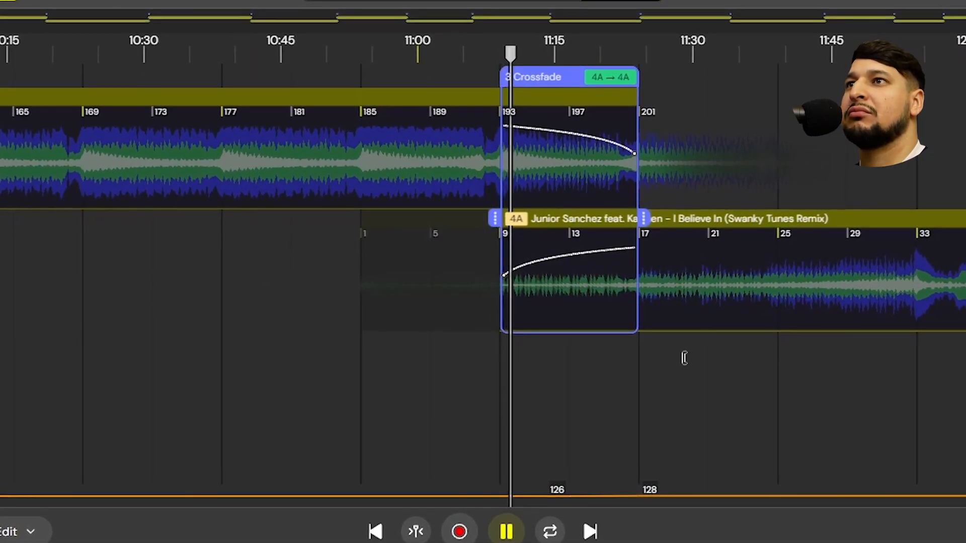
left_click_drag(918, 232, 689, 203)
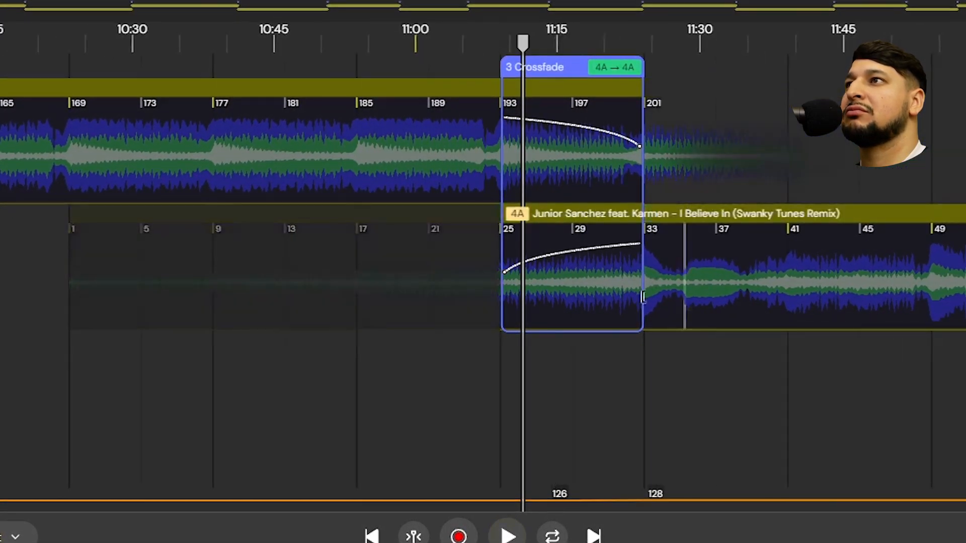
Play the third crossfade from just before bar 193 and inspect the waveforms at its end, around bars 201 and 33
key("space")
left_click(485, 367)
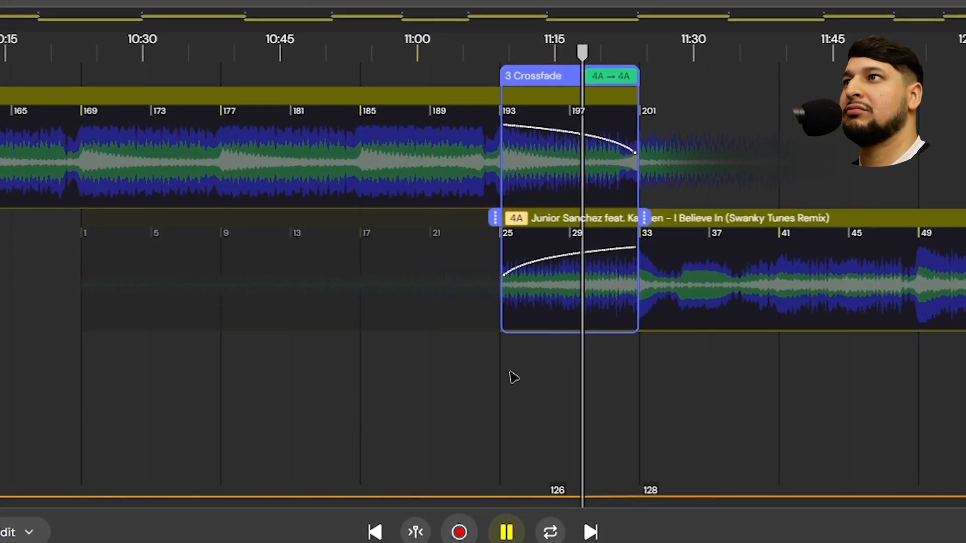
scroll(369, 330, "down", 5)
scroll(436, 351, "up", 8)
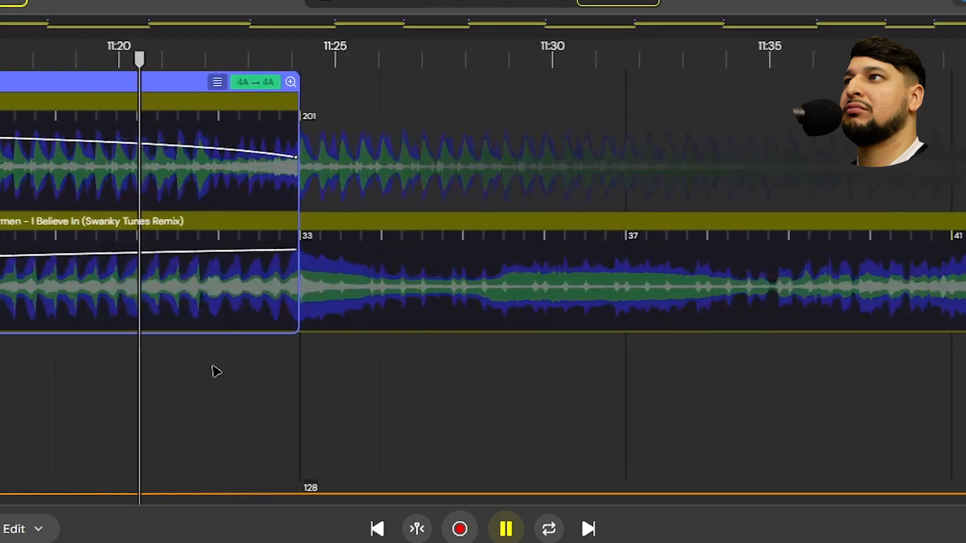
scroll(216, 371, "up", 5)
scroll(468, 401, "down", 3)
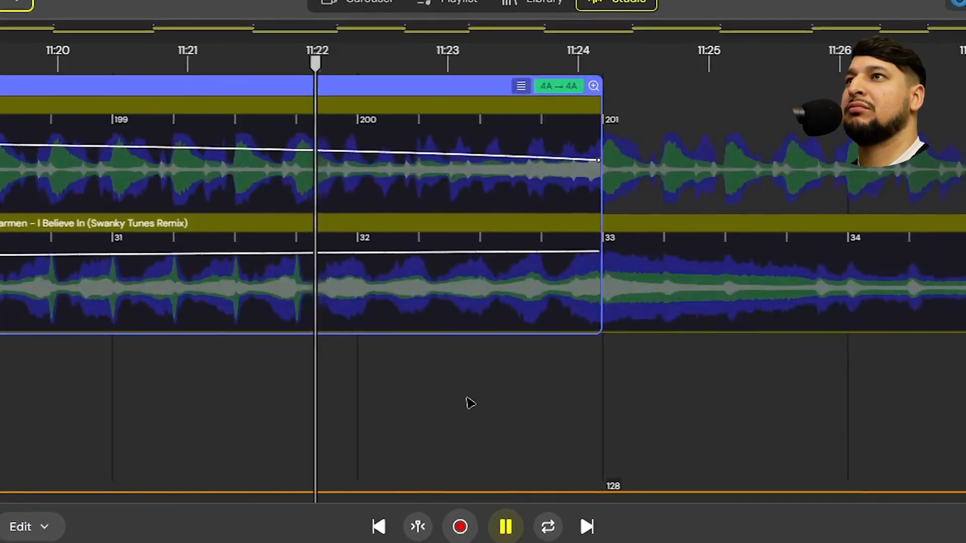
scroll(472, 403, "up", 3)
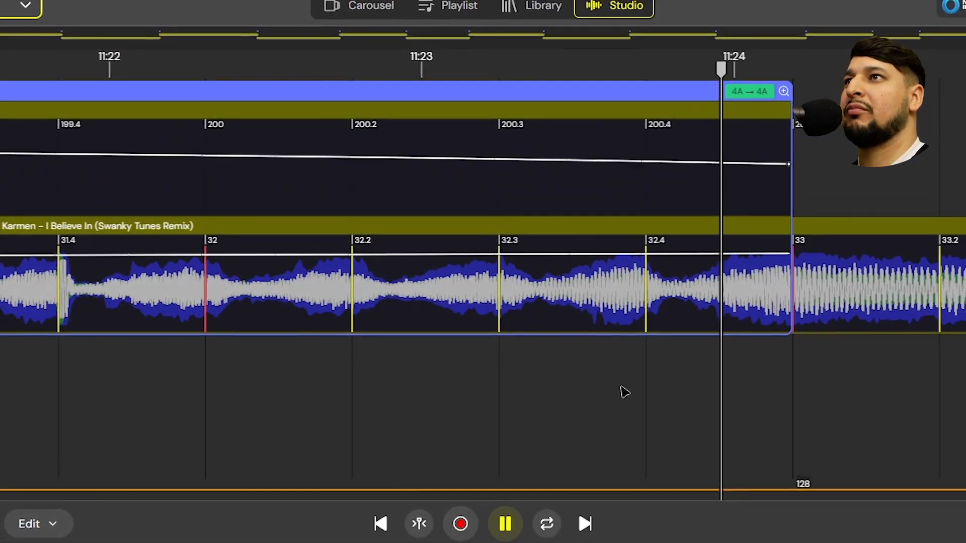
scroll(457, 440, "down", 5)
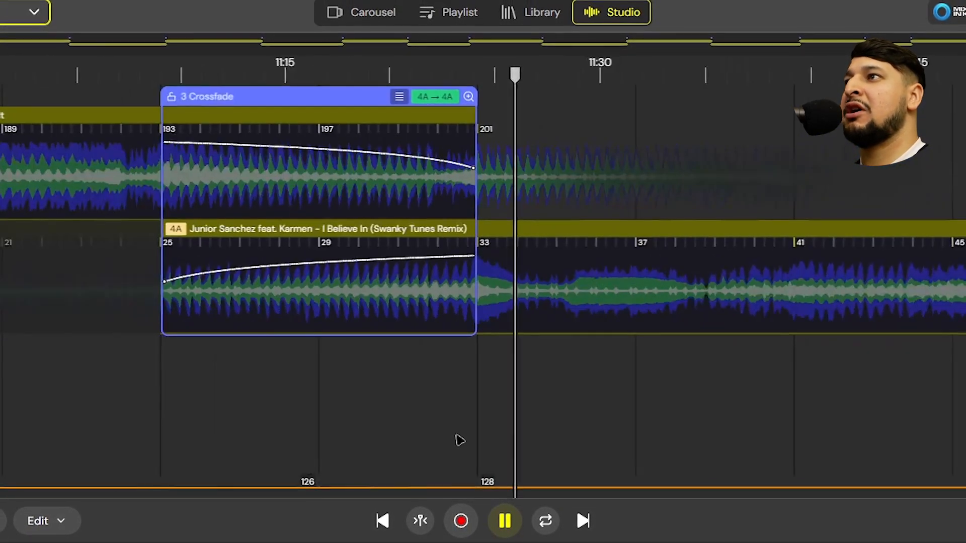
key("space")
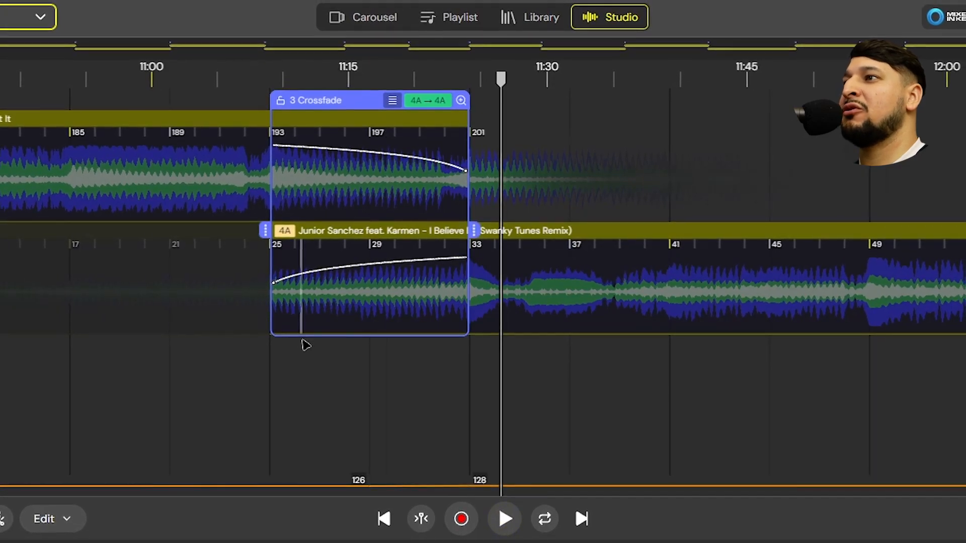
Examine the beat alignment where Tweet It's bar 193 meets I Believe In's bar 25, and place the playhead near the crossfade's start
scroll(297, 345, "up", 5)
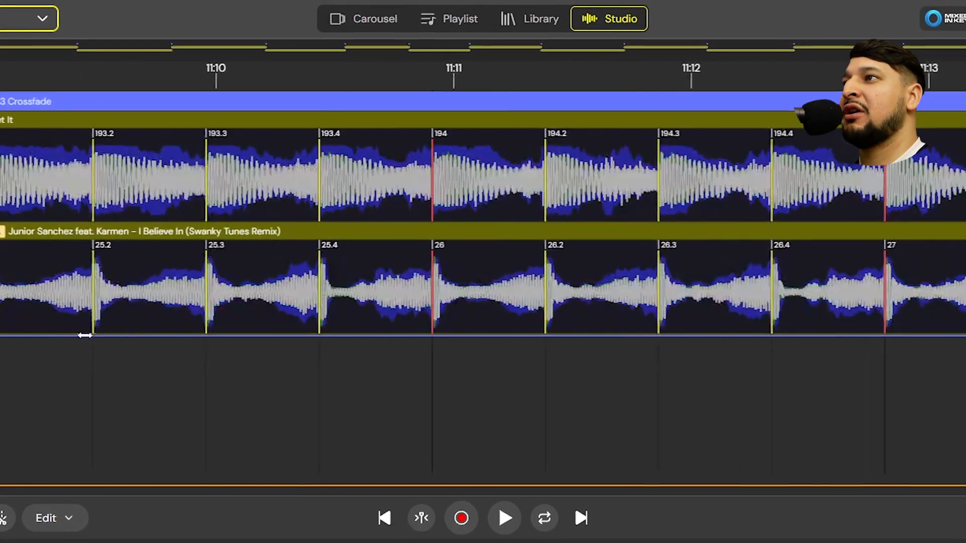
scroll(146, 335, "down", 2)
scroll(146, 335, "up", 3)
scroll(216, 285, "up", 4)
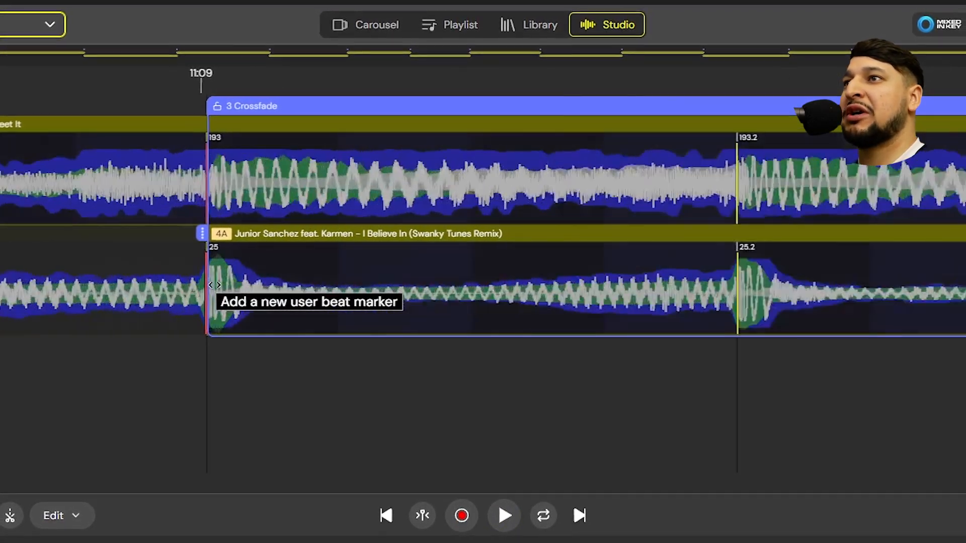
scroll(216, 302, "down", 1)
scroll(426, 317, "down", 8)
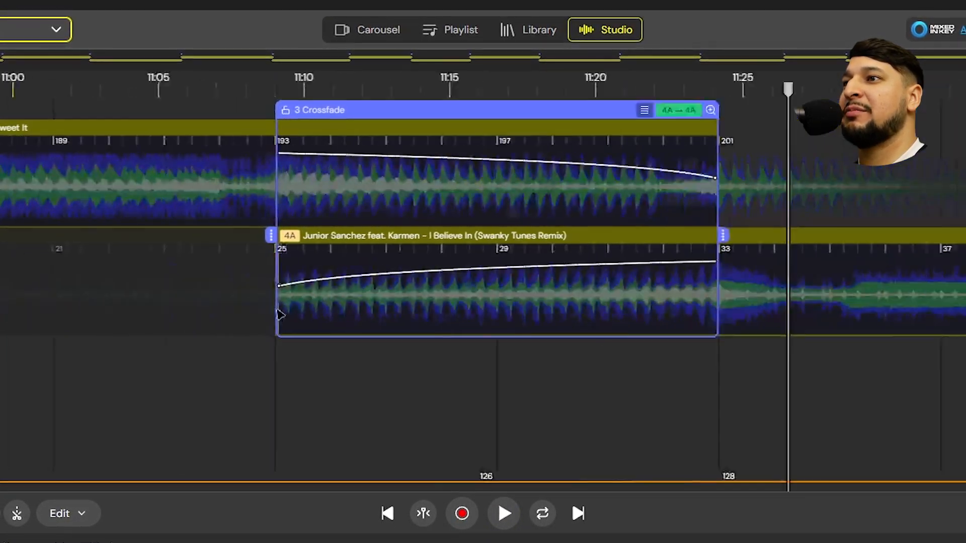
scroll(324, 352, "up", 2)
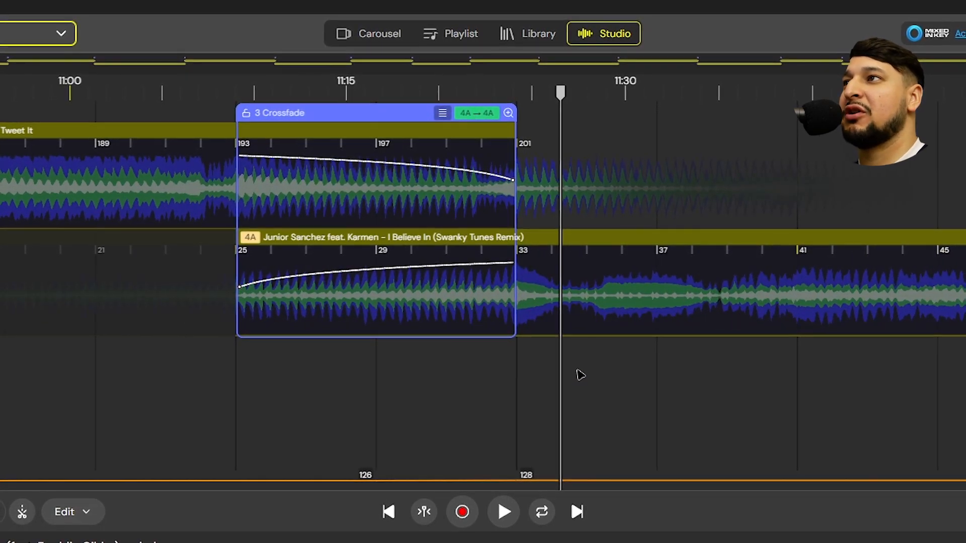
left_click(246, 360)
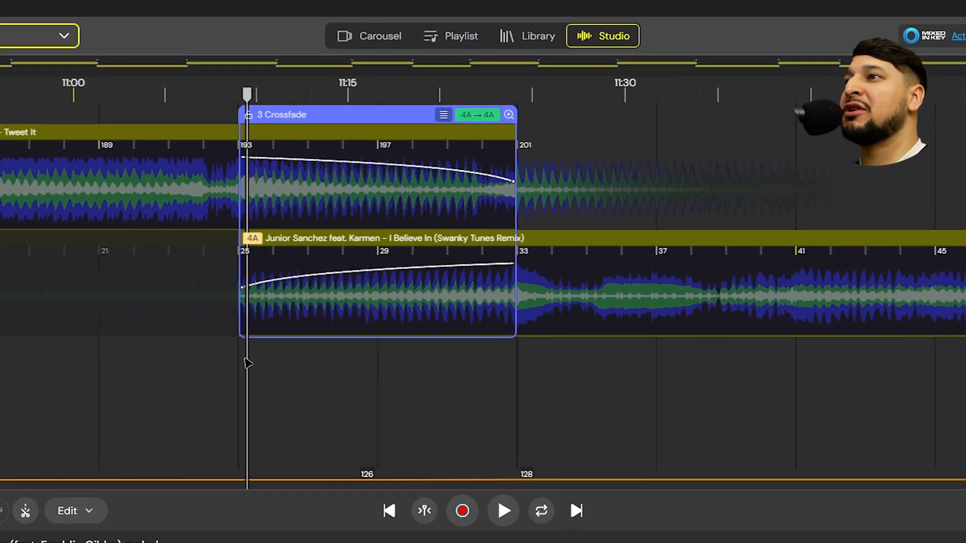
Play the fourth crossfade, from I Believe In into Where You Are, starting at 16:40
scroll(366, 370, "down", 5)
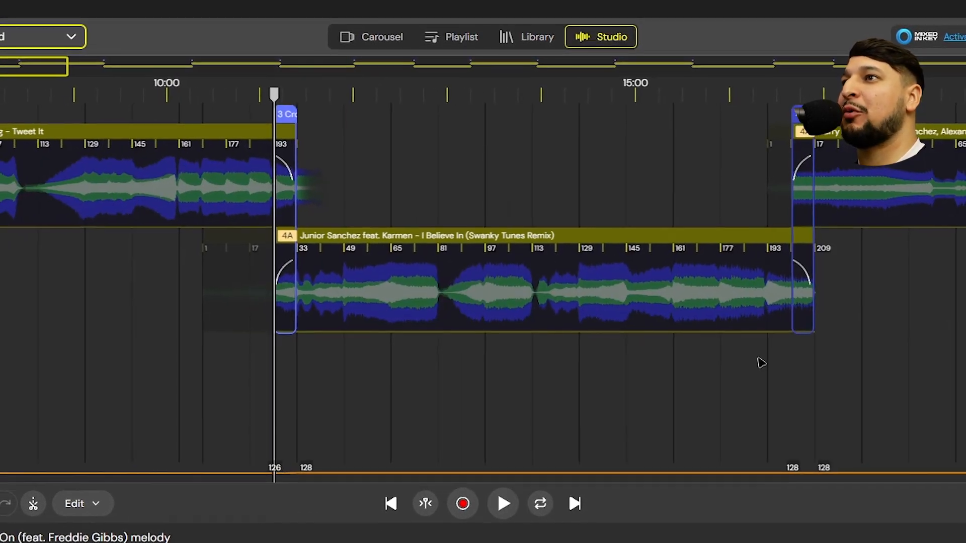
scroll(759, 361, "up", 5)
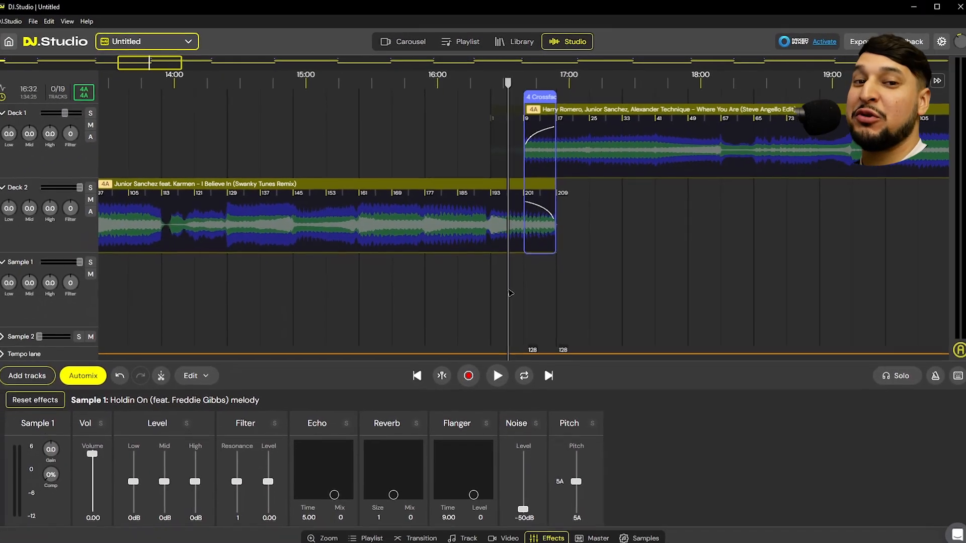
left_click(493, 293)
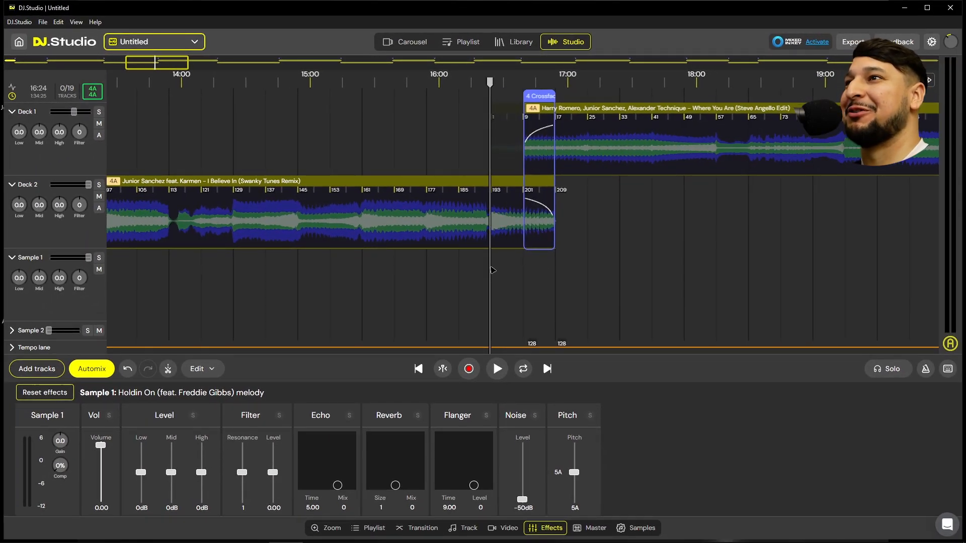
scroll(587, 254, "up", 3)
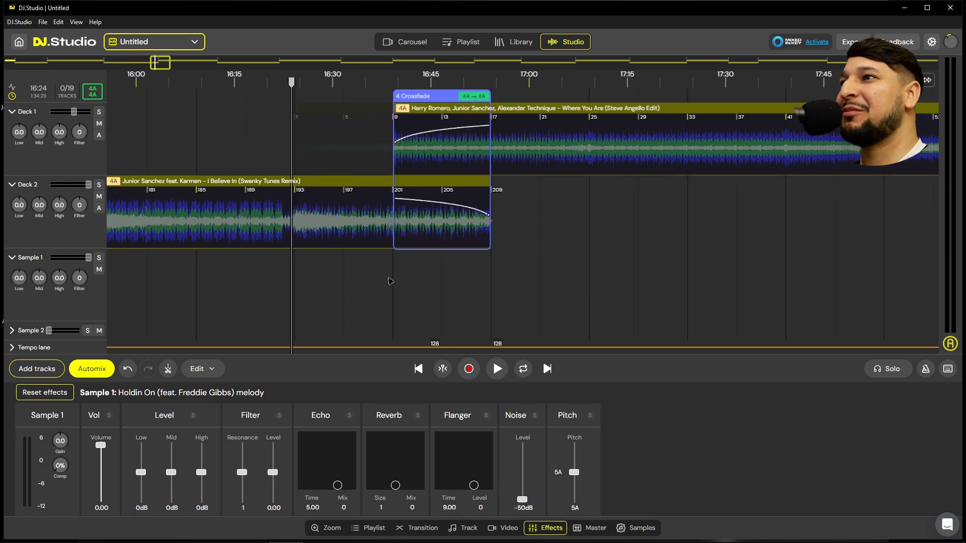
left_click(387, 281)
left_click(396, 281)
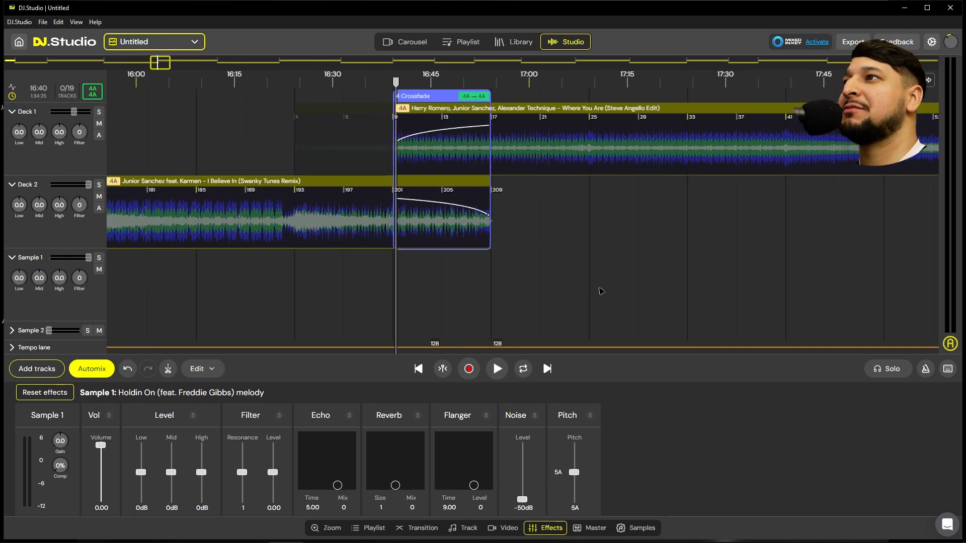
key("space")
scroll(481, 326, "up", 2)
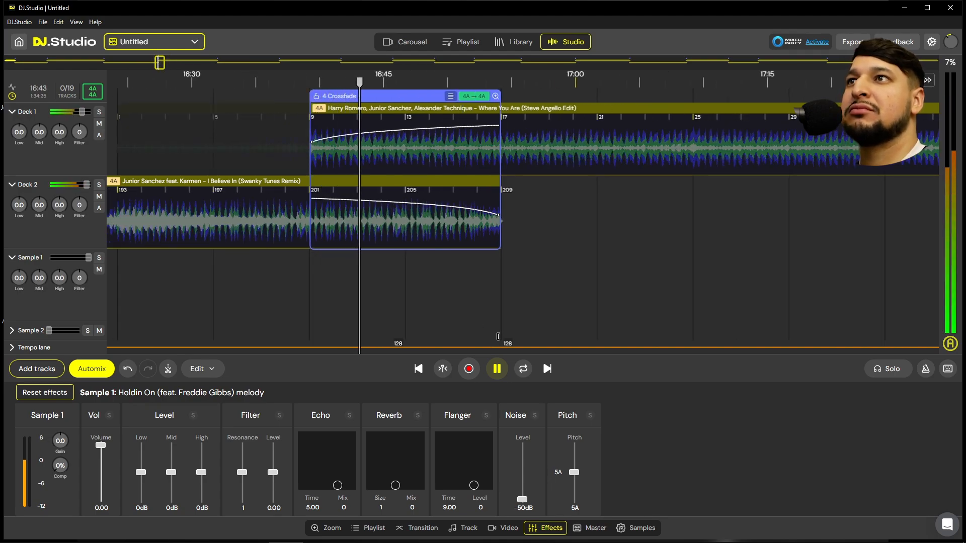
scroll(499, 336, "down", 4)
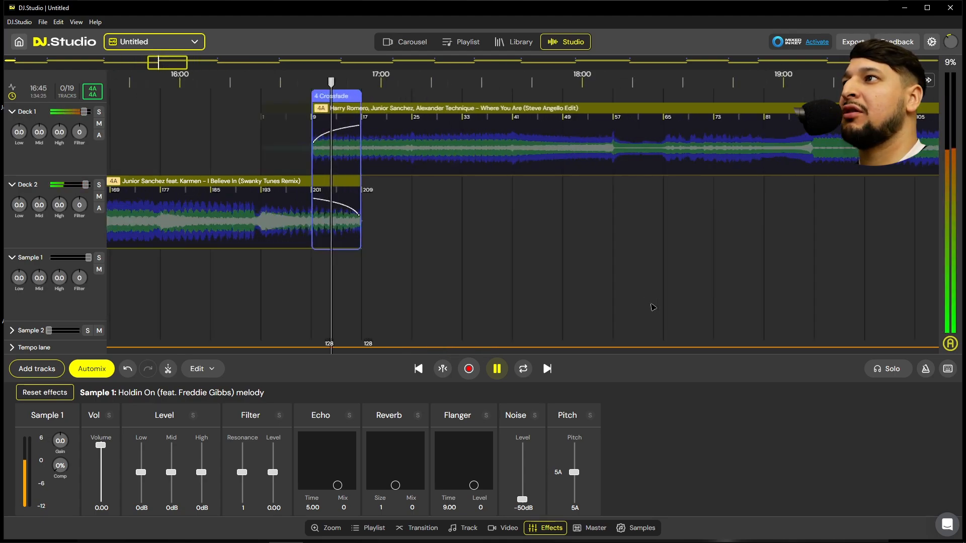
key("space")
Play I Believe In from bar 161 and from bar 177 to check for an earlier mix point
scroll(488, 274, "up", 2)
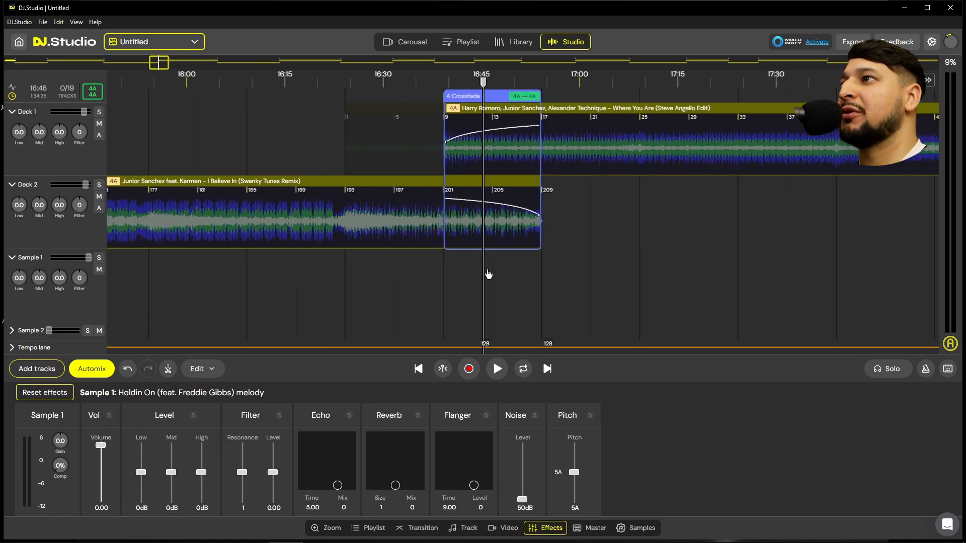
scroll(488, 273, "down", 3)
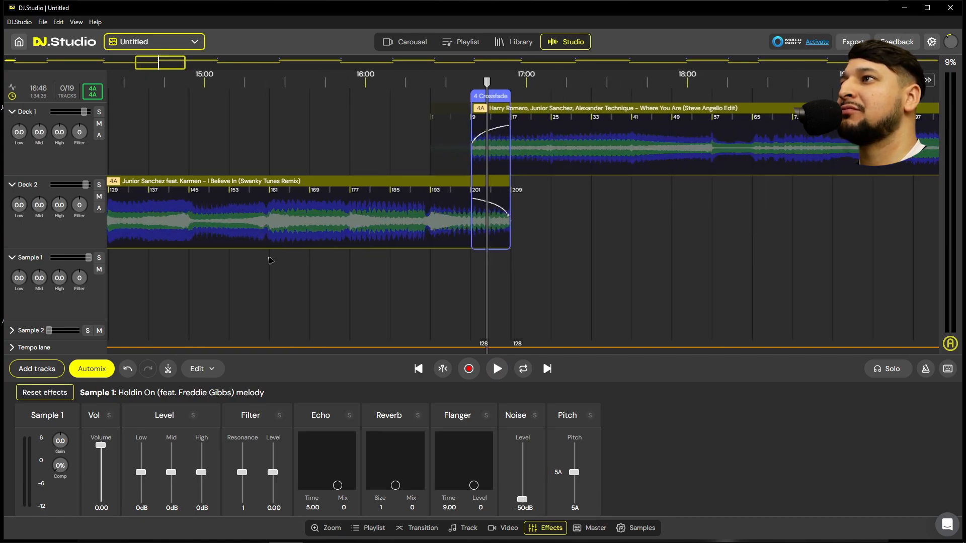
left_click(268, 259)
key("space")
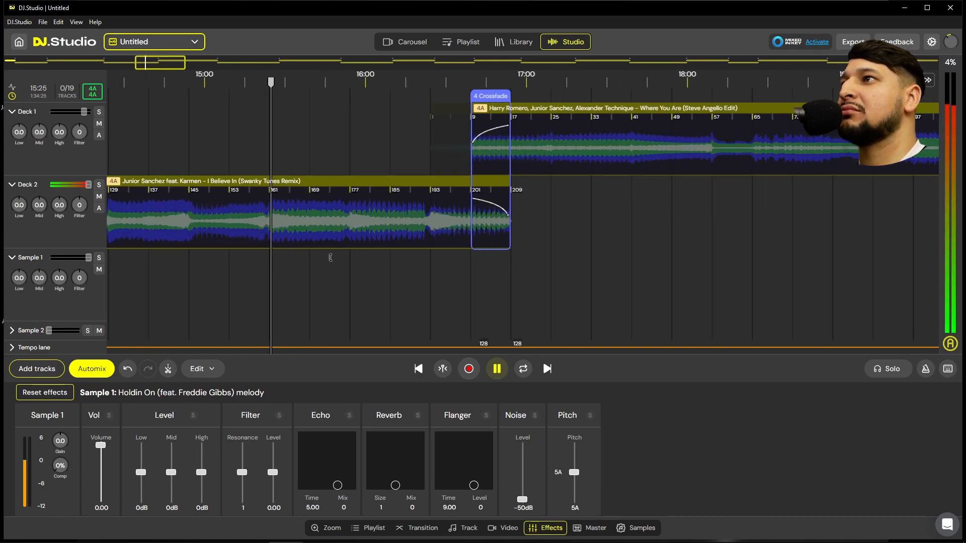
left_click(349, 256)
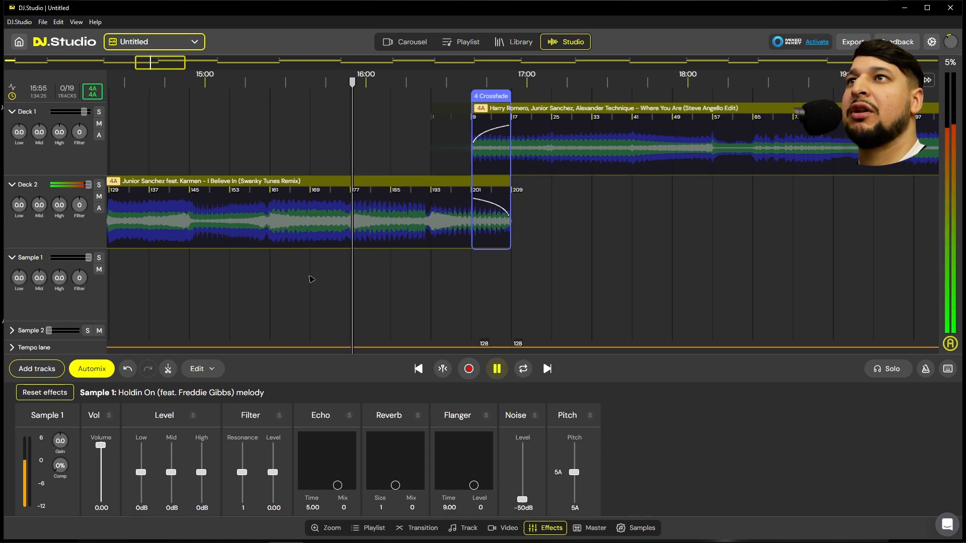
scroll(311, 279, "up", 2)
key("space")
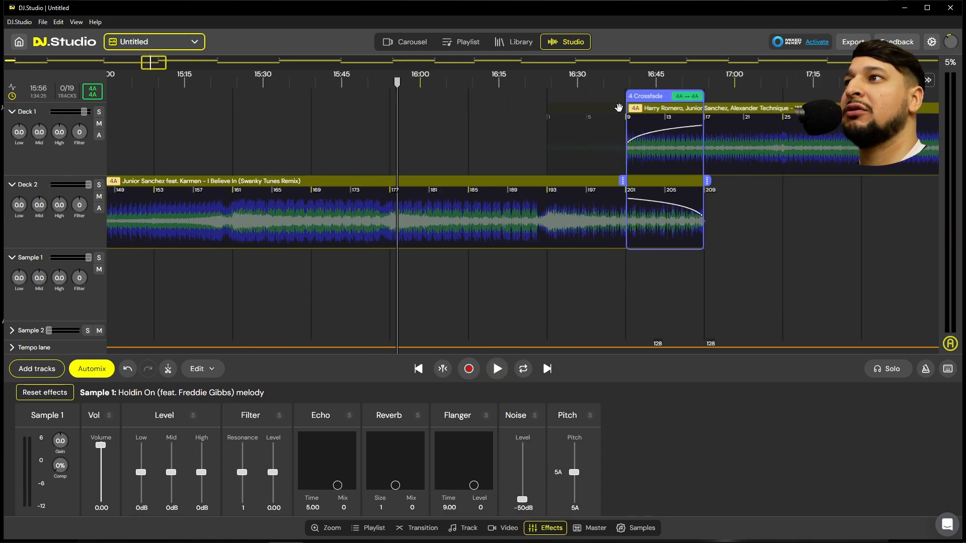
Make the fourth crossfade span bars 177 to 193 of I Believe In and align Where You Are's bar 41 with its start
left_click_drag(624, 178, 388, 205)
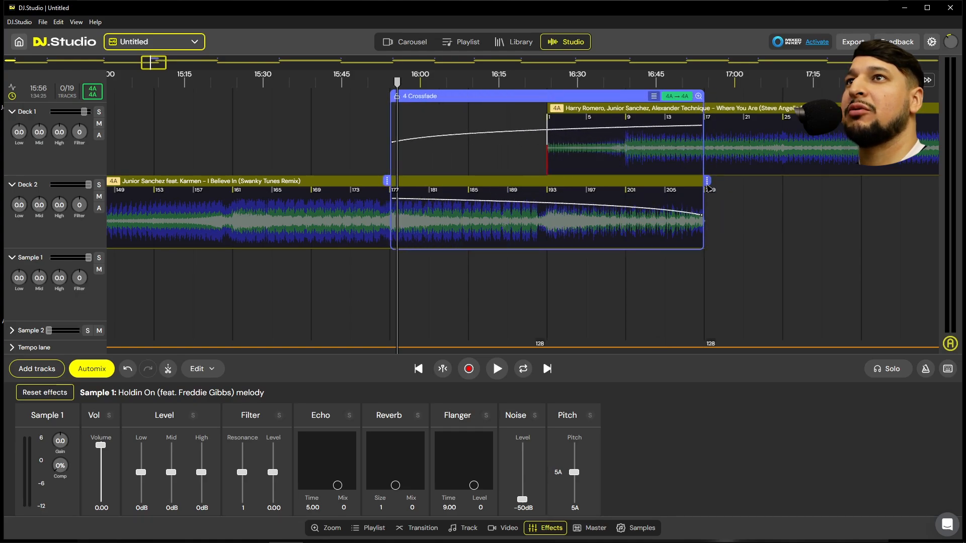
left_click_drag(707, 184, 547, 192)
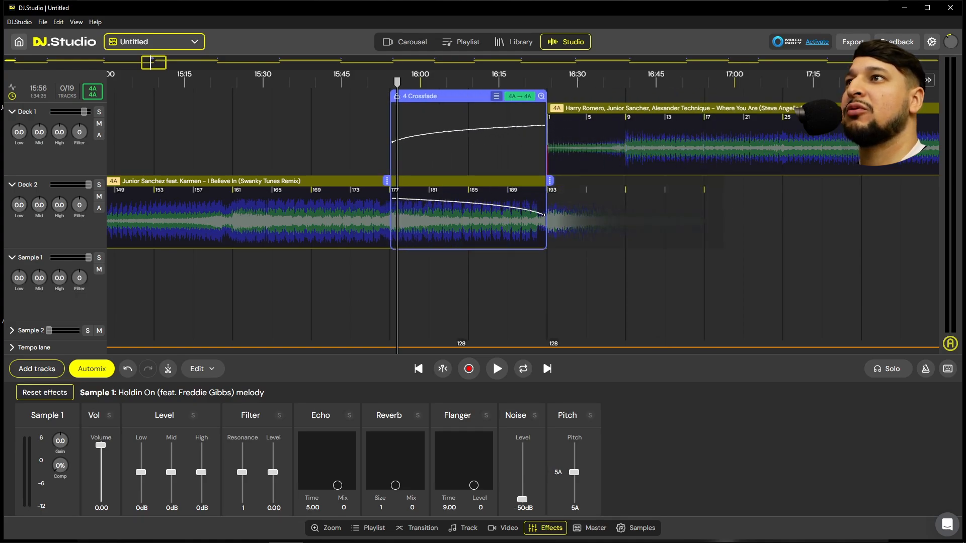
left_click_drag(853, 114, 304, 116)
Play the fourth crossfade from just before bar 177 and check how the beats of both tracks line up at its start
left_click(380, 288)
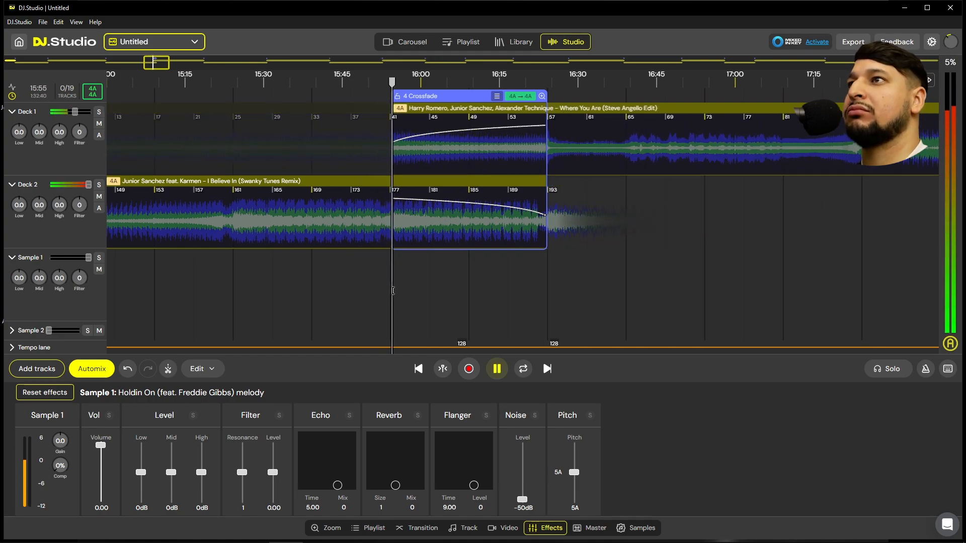
scroll(492, 215, "up", 3)
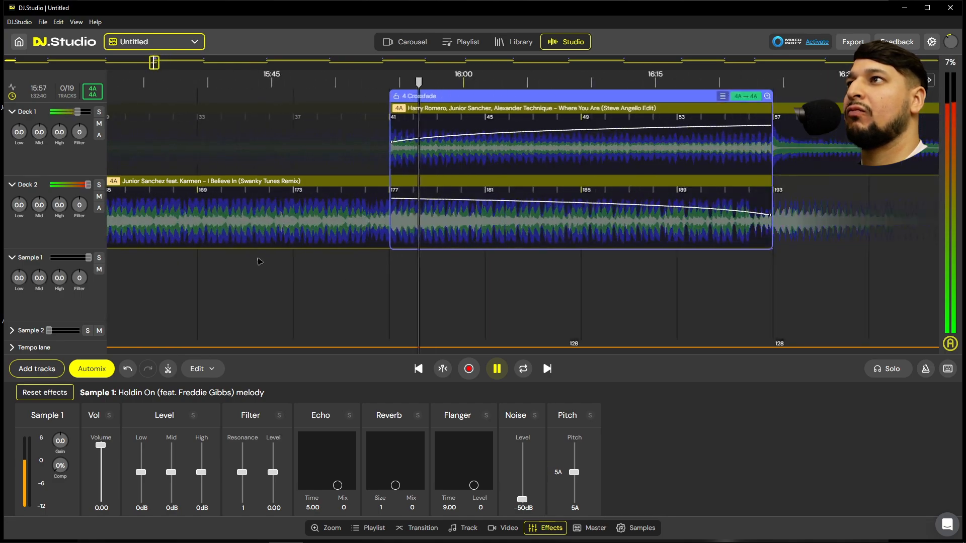
scroll(438, 175, "up", 4)
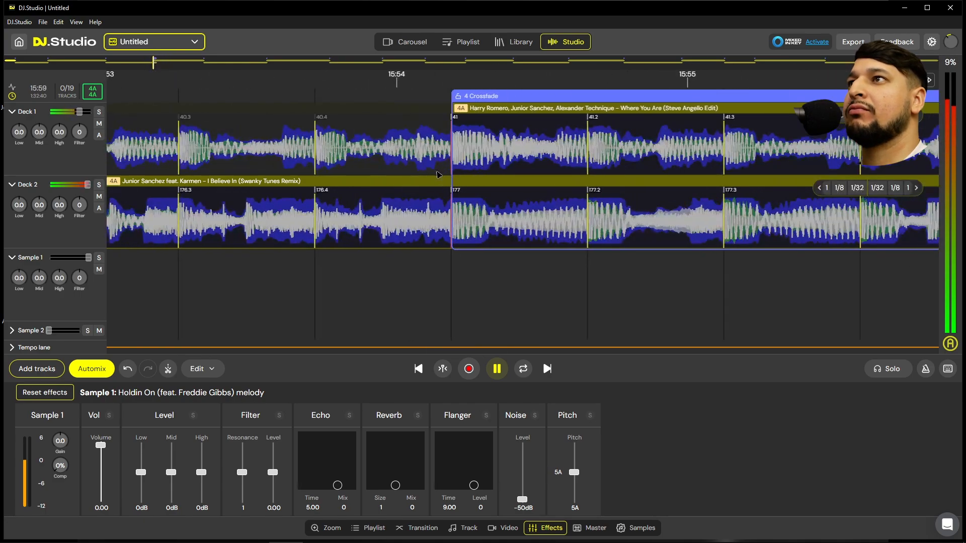
scroll(437, 175, "down", 8)
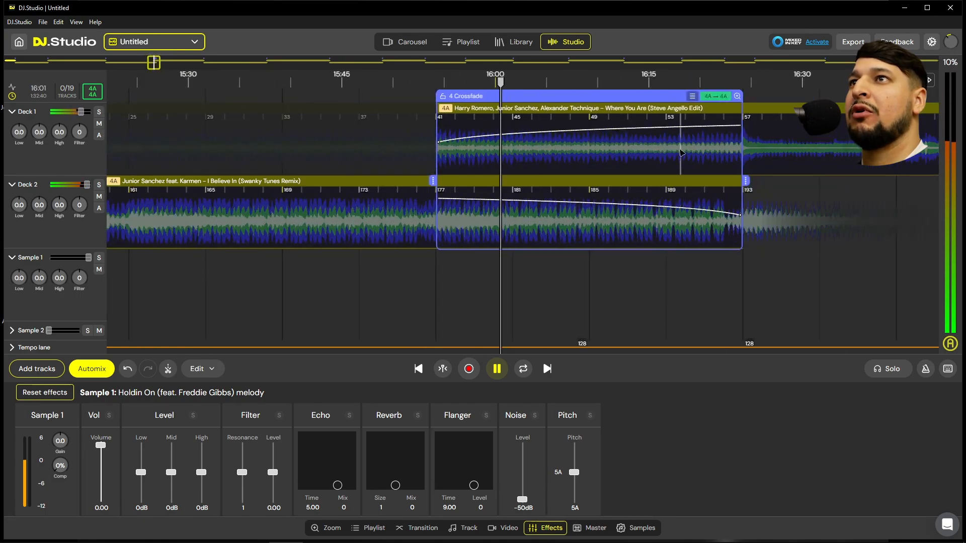
key("space")
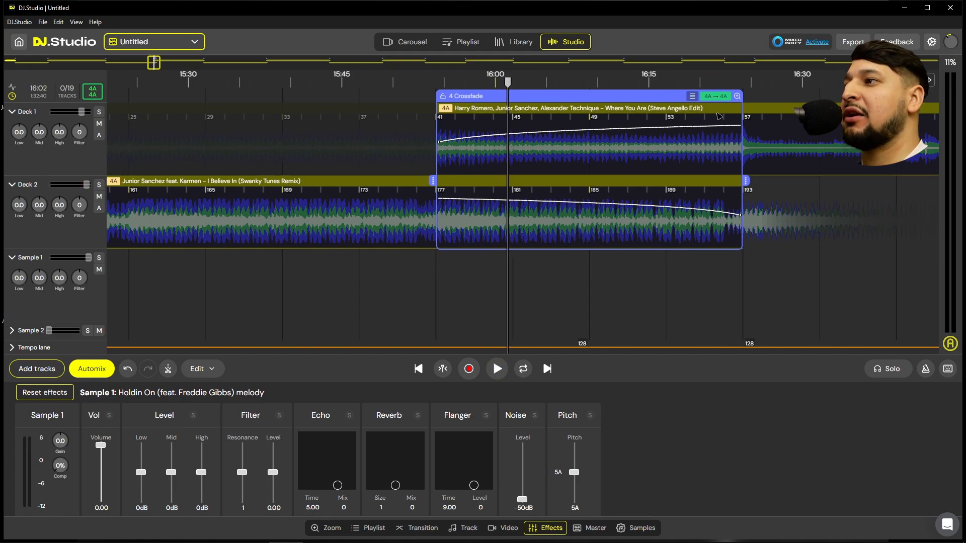
left_click(720, 114)
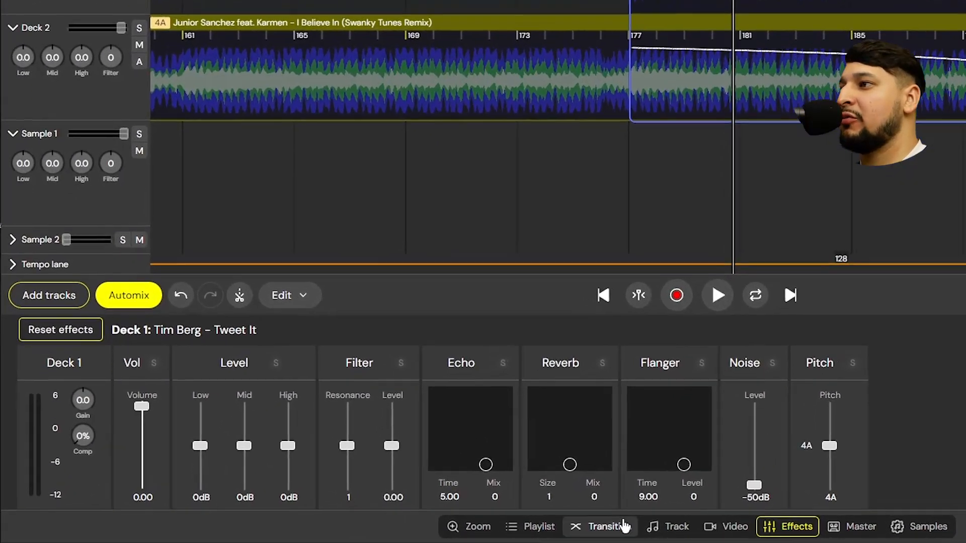
Try a bass Swap fade on the fourth crossfade, with the swap moved to about bar 191 of I Believe In, and play it
left_click(573, 527)
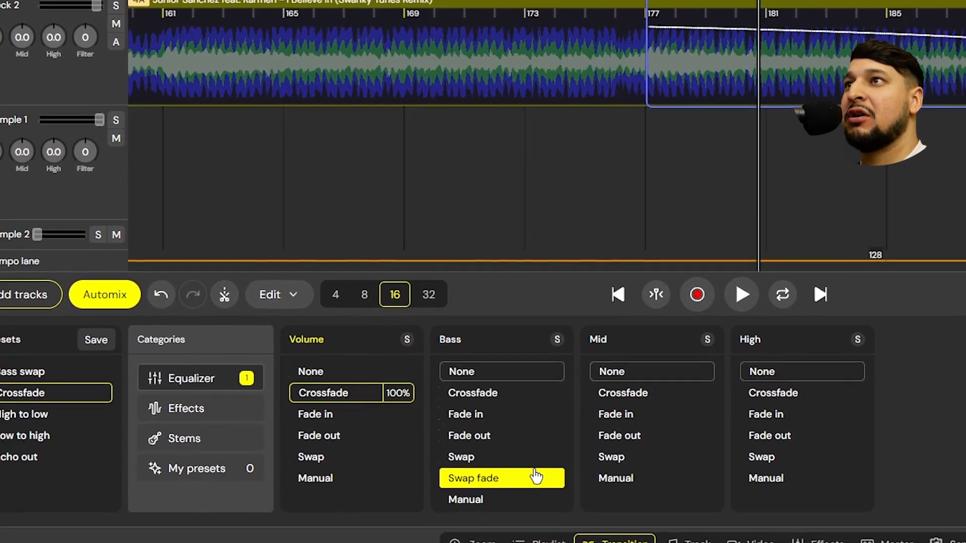
left_click(528, 486)
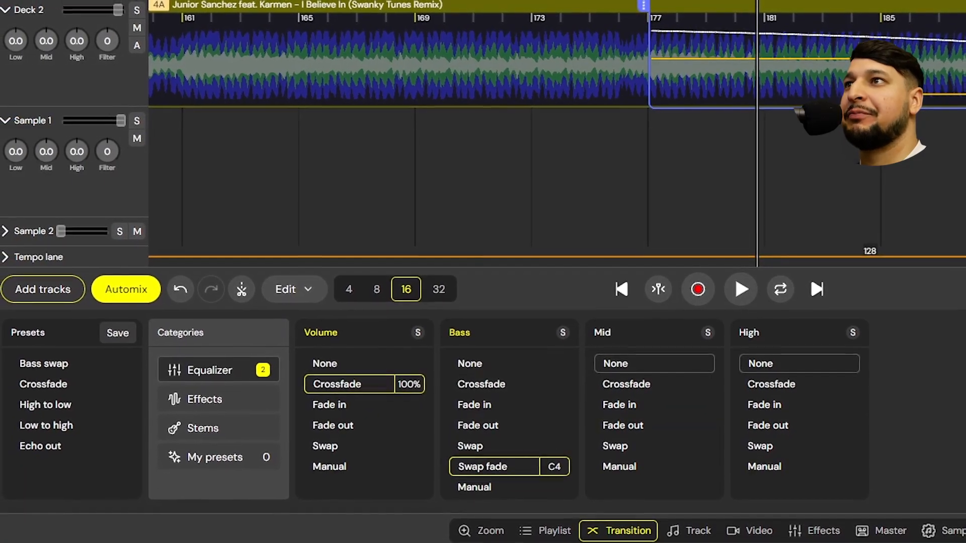
key("space")
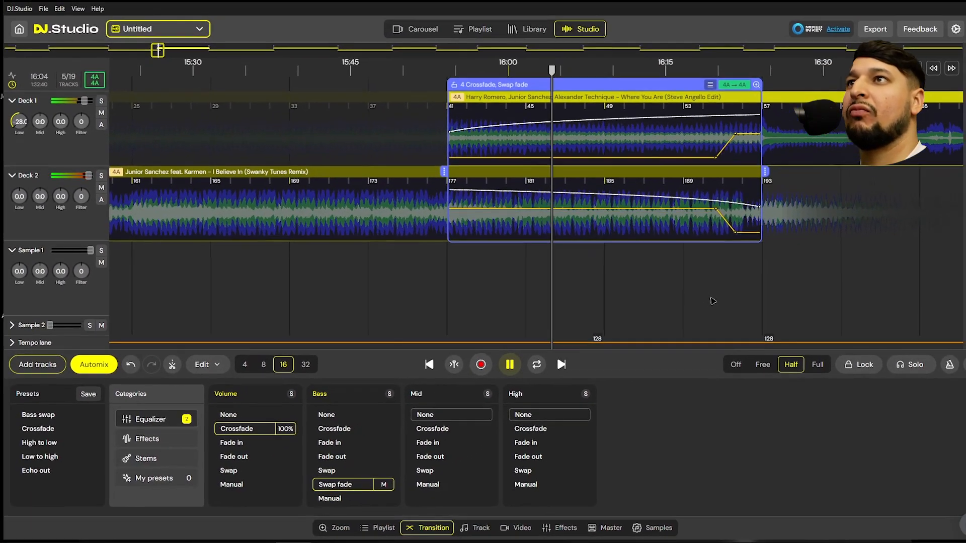
key("space")
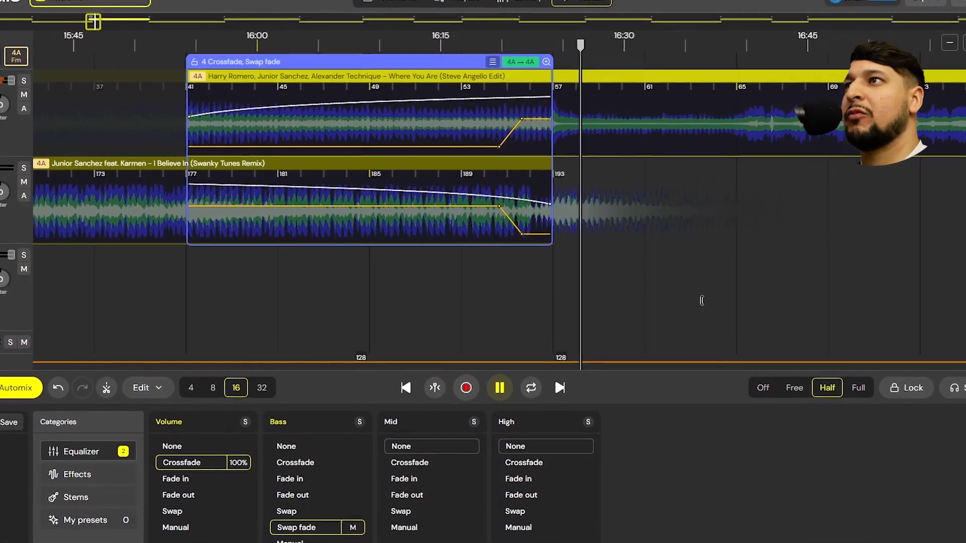
key("space")
left_click_drag(499, 146, 467, 132)
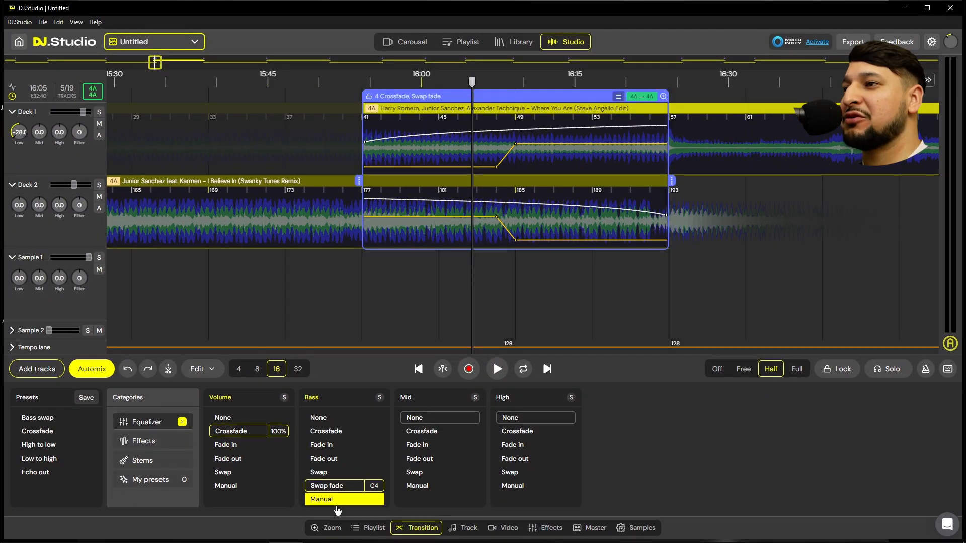
Try the B4 and E8 swap points for the bass Swap fade, plus a manual swap between about bars 183 and 185, and play it
left_click(375, 488)
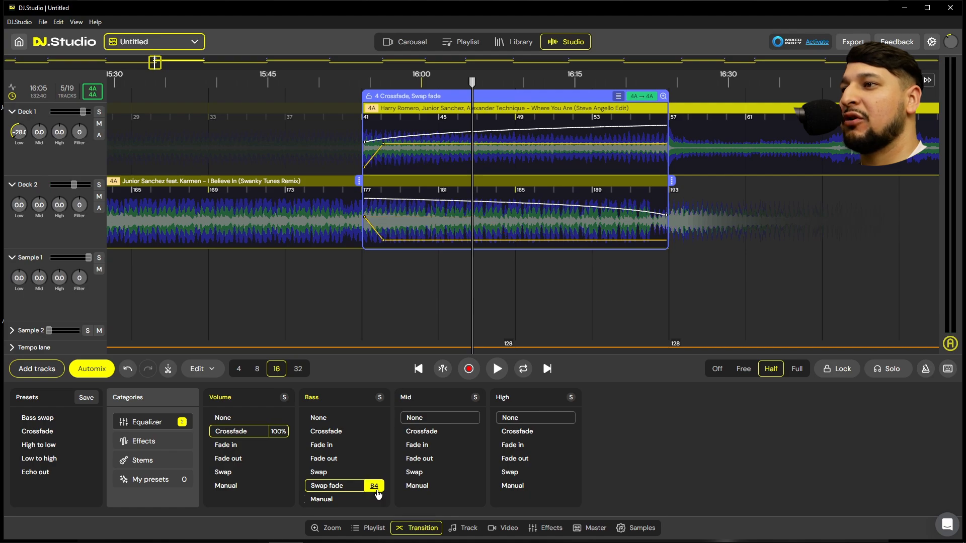
left_click(375, 487)
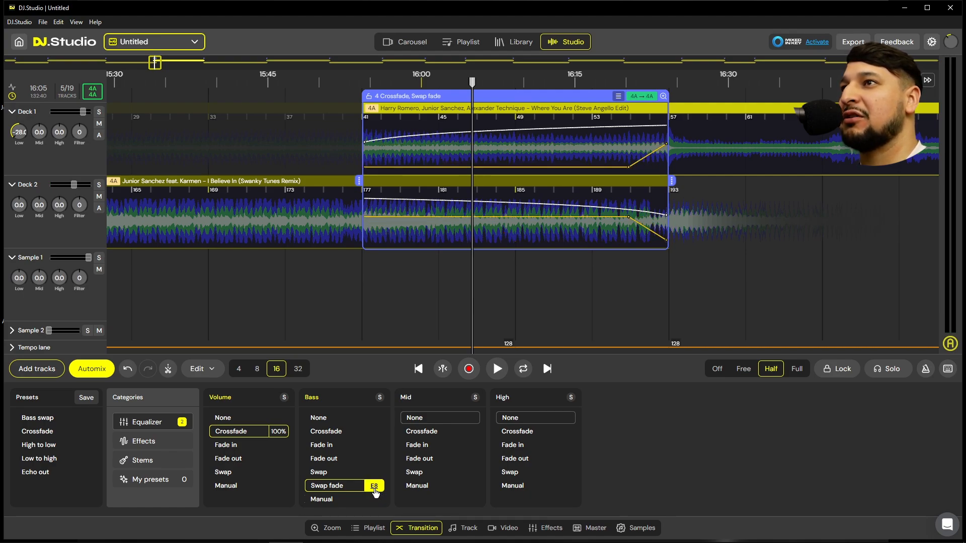
left_click(376, 487)
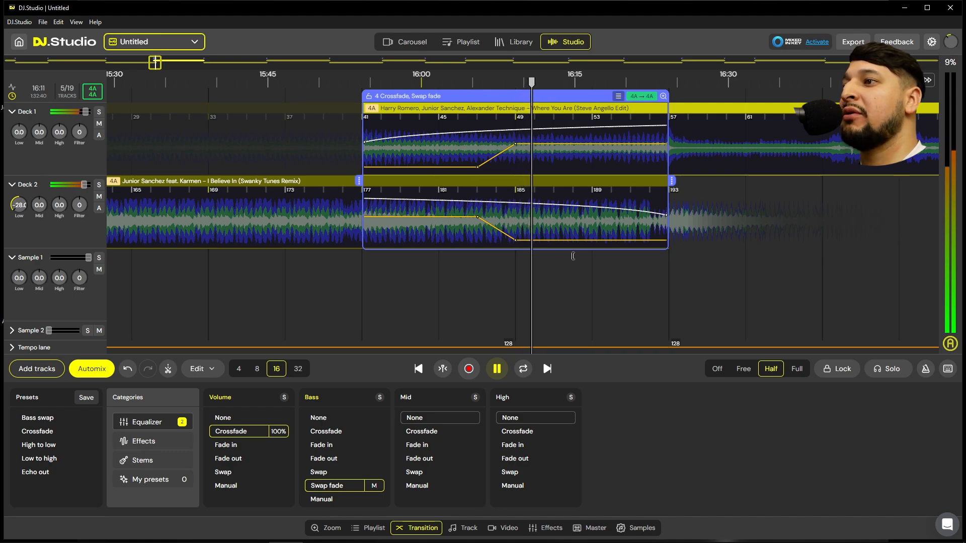
key("space")
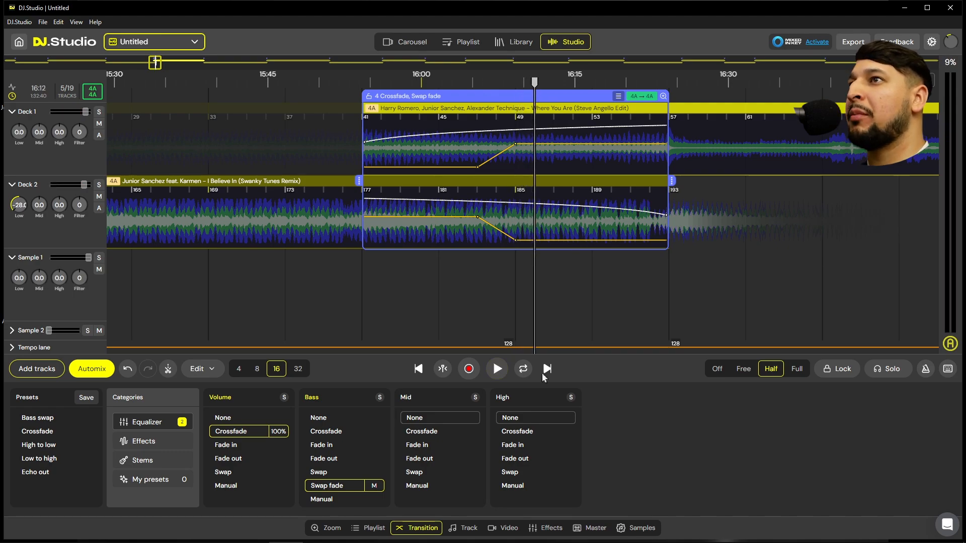
Replace the fourth crossfade's bass Swap fade with a bass Fade in at 100%
left_click(344, 419)
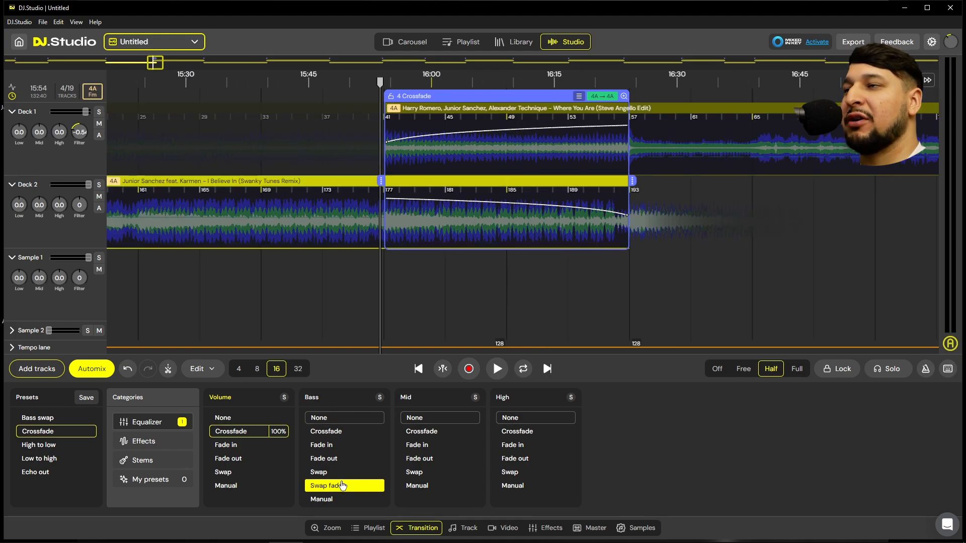
left_click(338, 447)
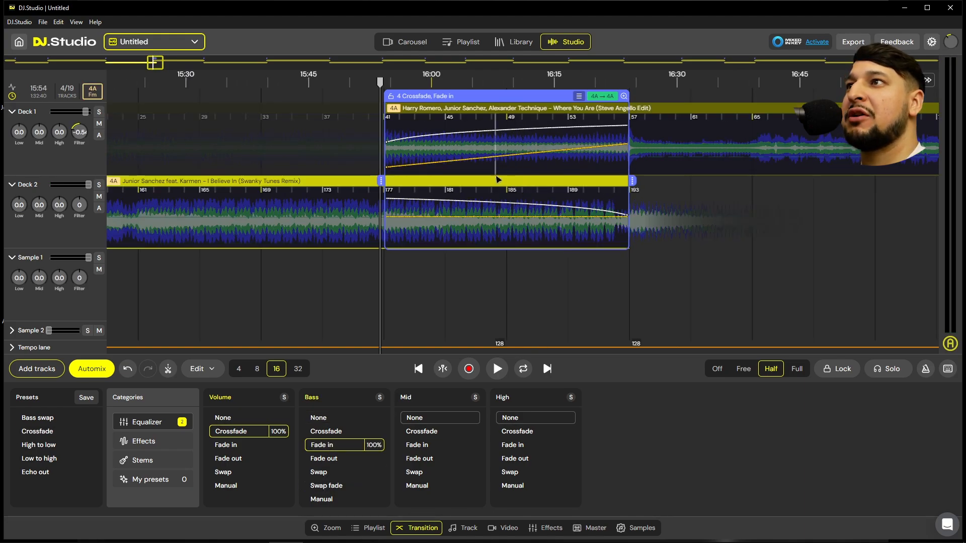
scroll(461, 171, "up", 3)
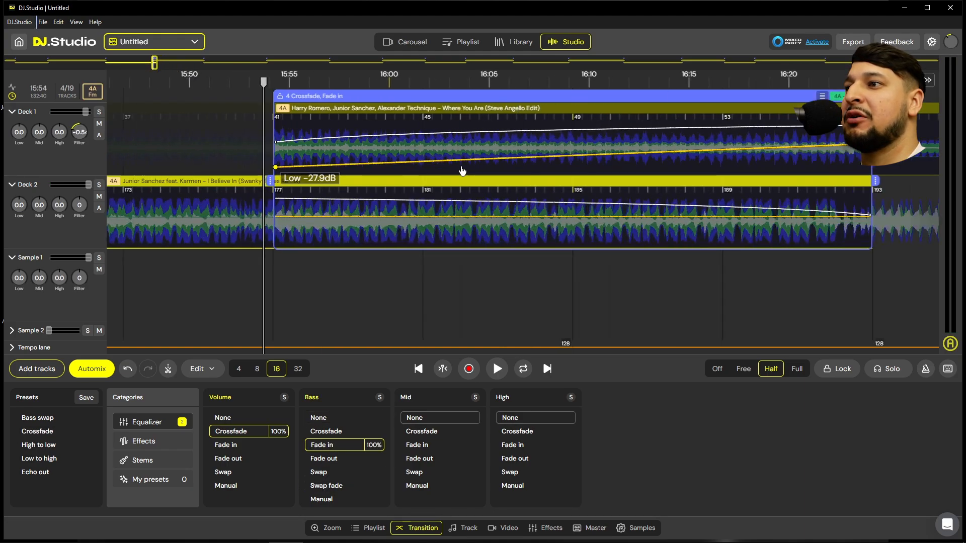
left_click_drag(382, 454, 378, 451)
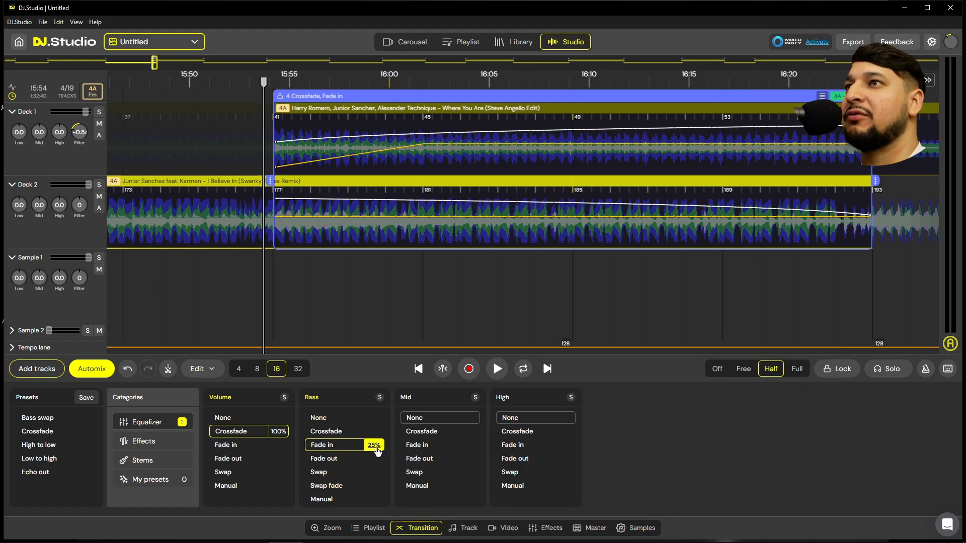
scroll(378, 452, "up", 1)
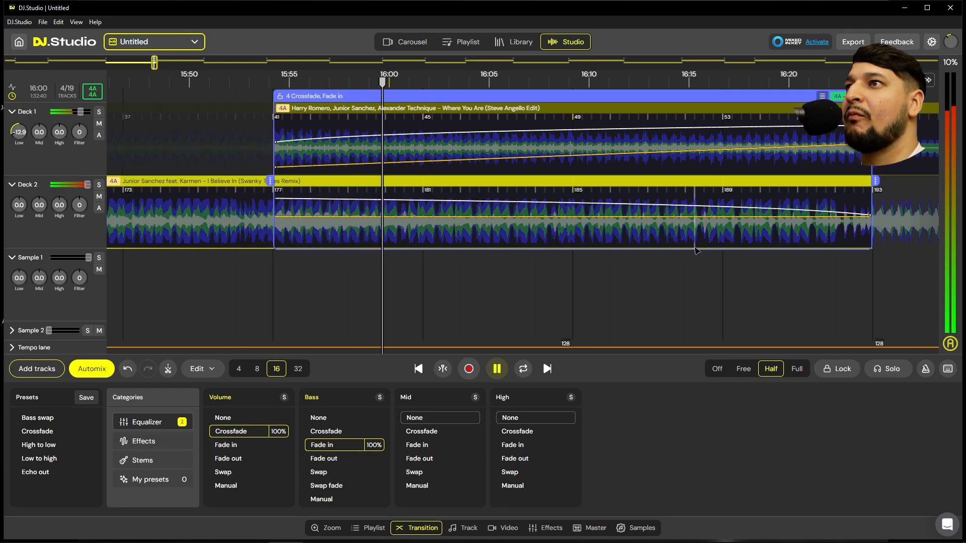
Listen to the fourth crossfade's bass fade, stop playback and add a Mid Fade in at 100%
scroll(696, 250, "down", 5)
scroll(495, 299, "up", 2)
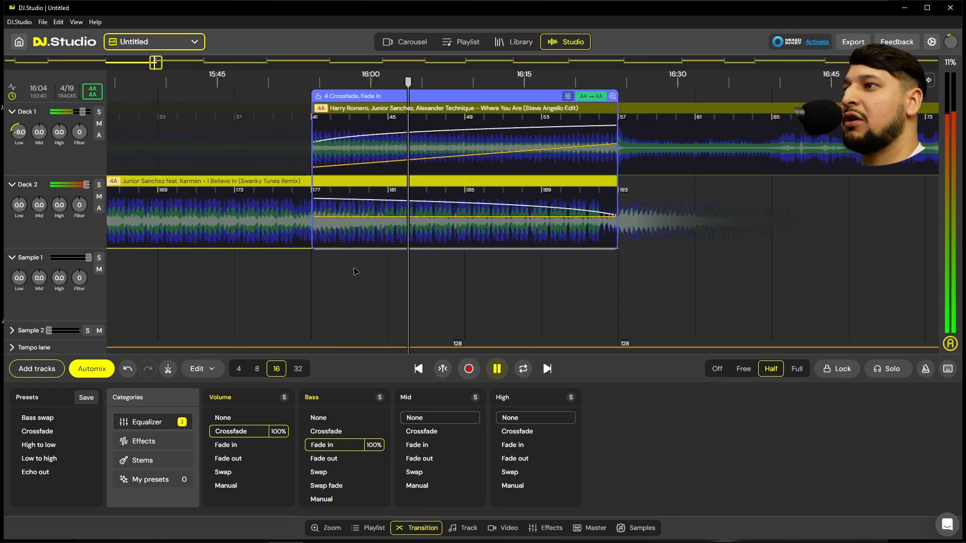
key("space")
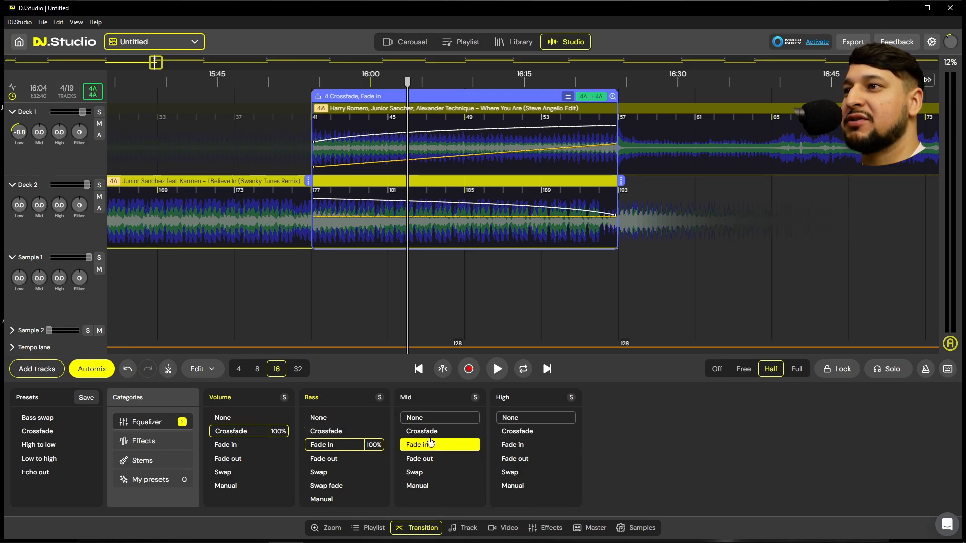
left_click(455, 446)
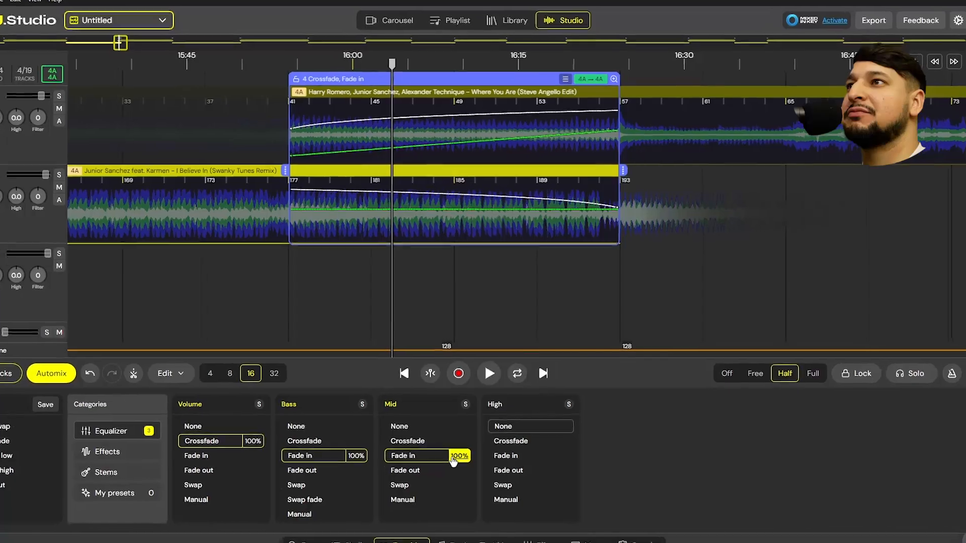
Play the fourth crossfade through bar 57 of Where You Are and examine how the tracks continue into the fifth transition
key("space")
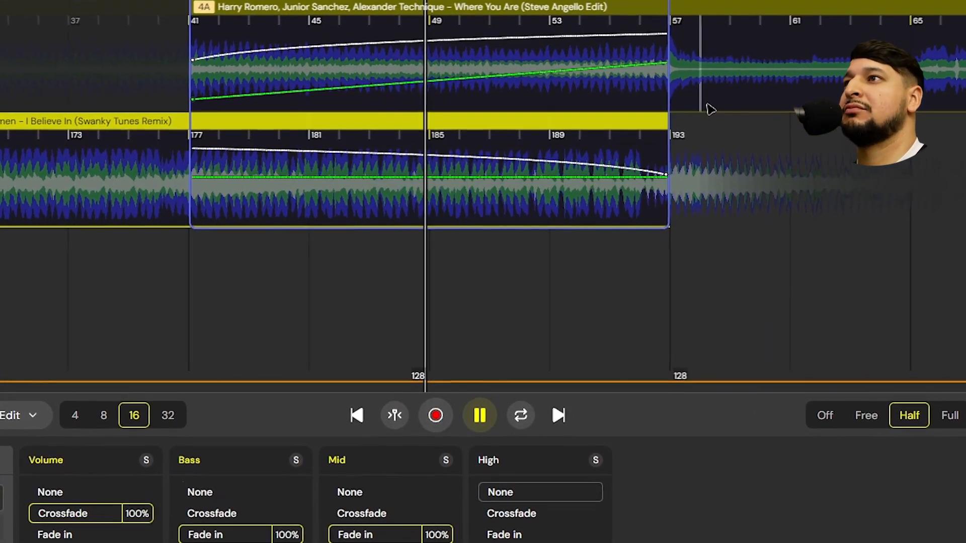
scroll(241, 196, "down", 10)
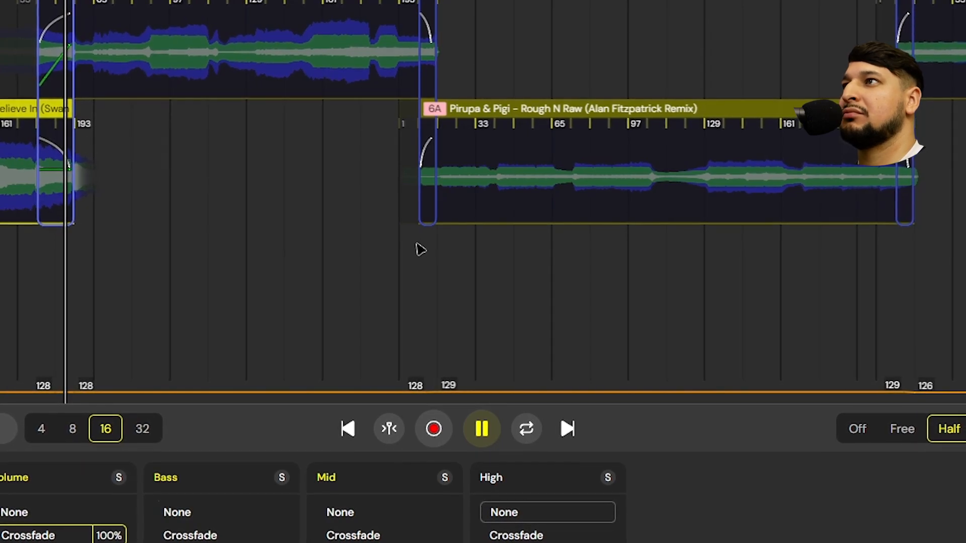
scroll(41, 244, "up", 15)
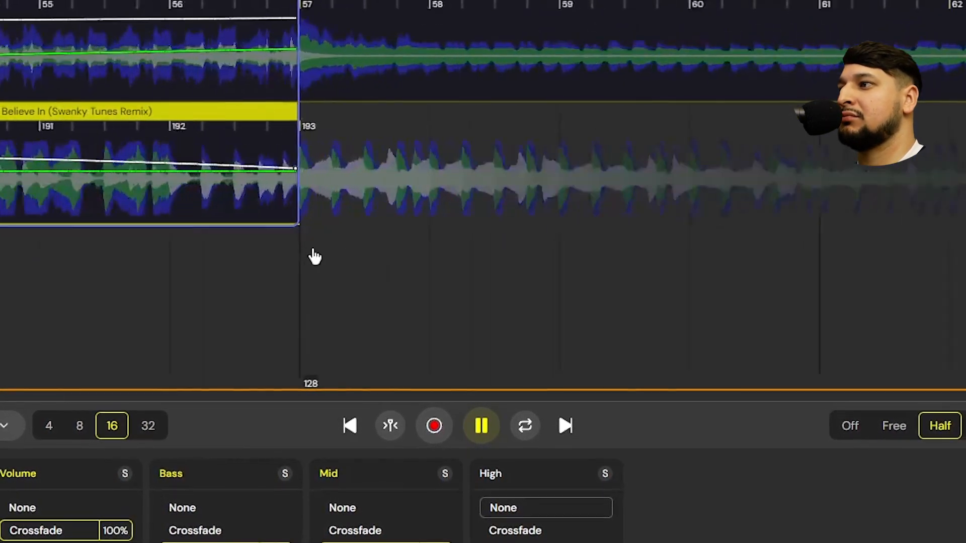
scroll(315, 257, "down", 10)
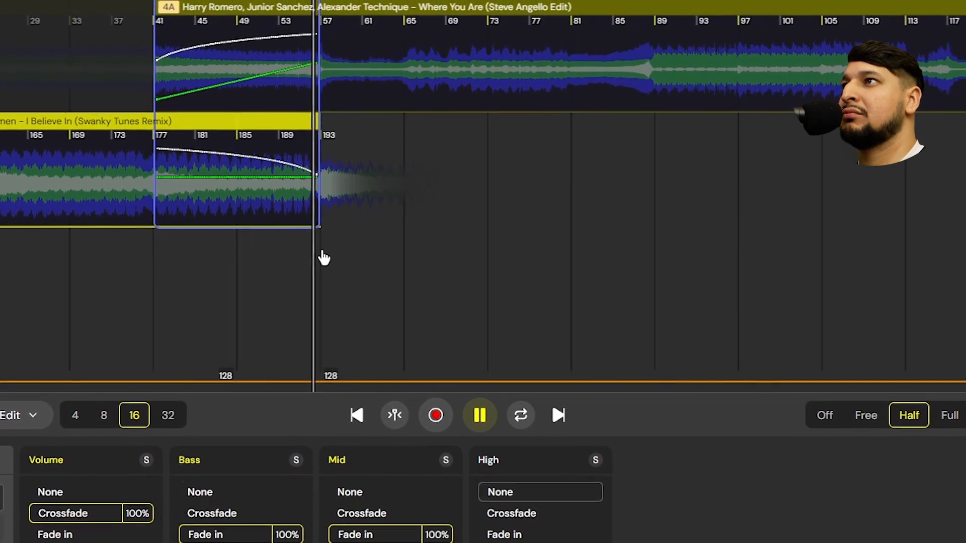
scroll(329, 259, "down", 5)
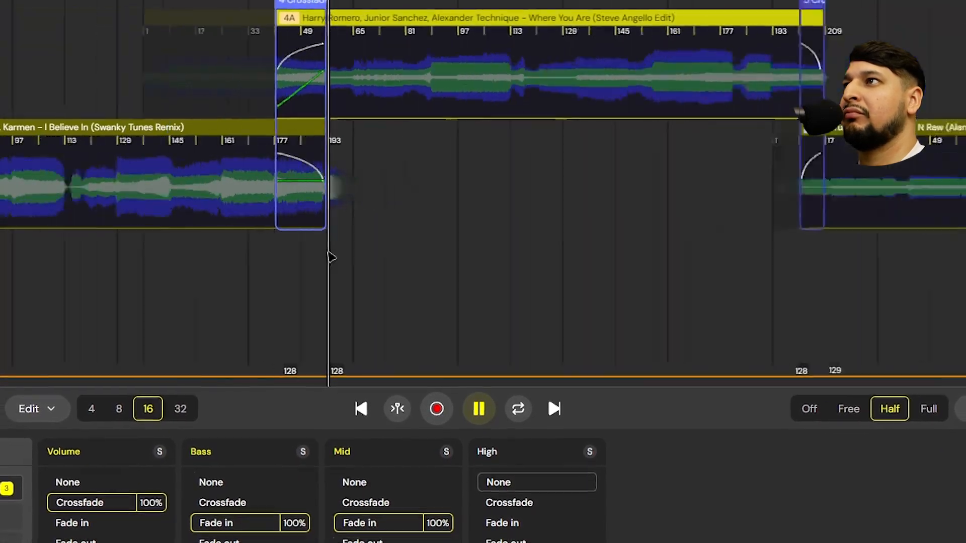
scroll(704, 282, "up", 8)
scroll(714, 288, "down", 3)
key("space")
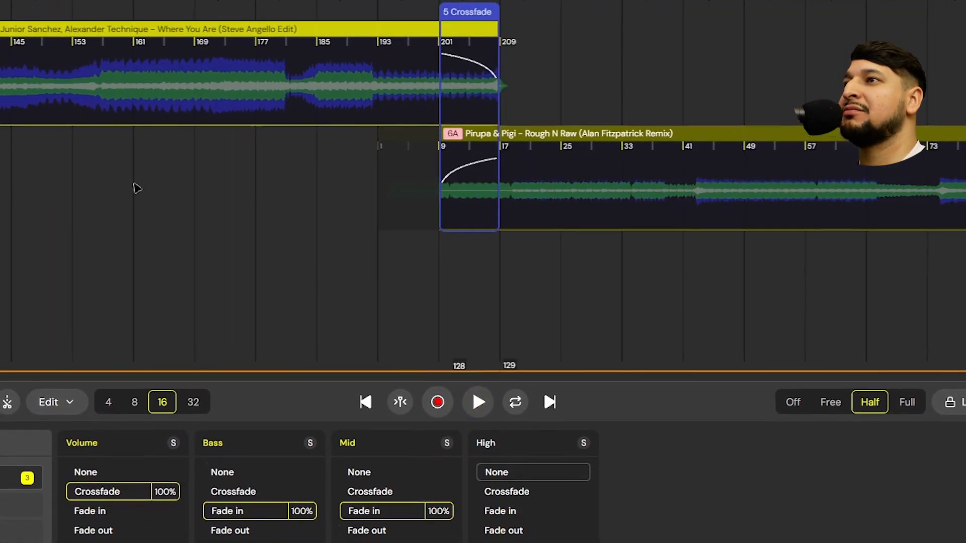
Play Where You Are from shortly before bar 169 and check its closing section for an earlier mix point into Rough N Raw
left_click(96, 103)
key("space")
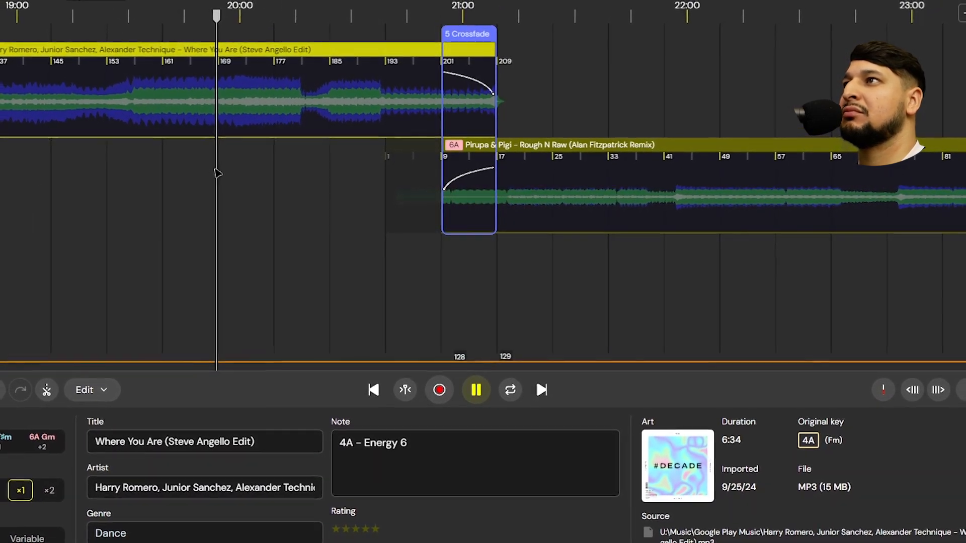
scroll(550, 183, "up", 3)
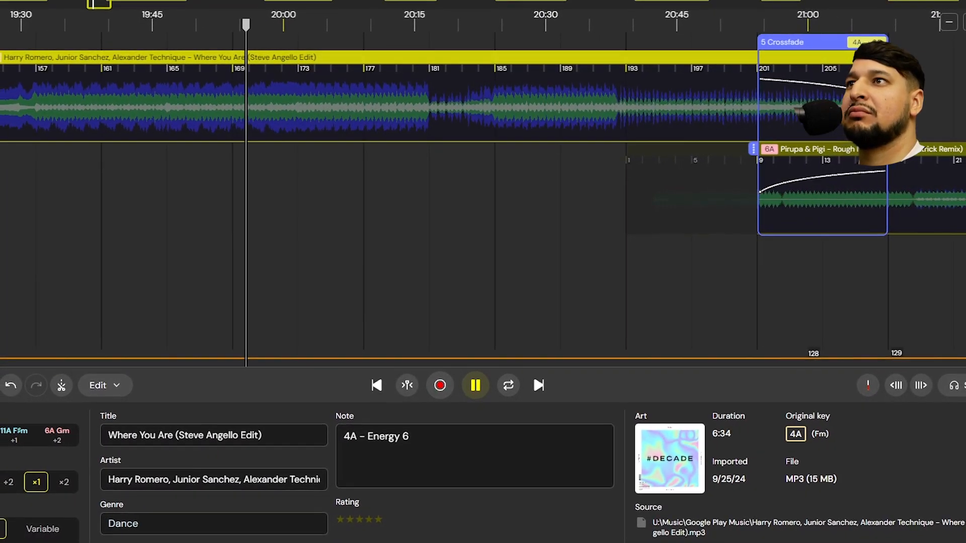
scroll(516, 216, "down", 3)
scroll(516, 218, "down", 5)
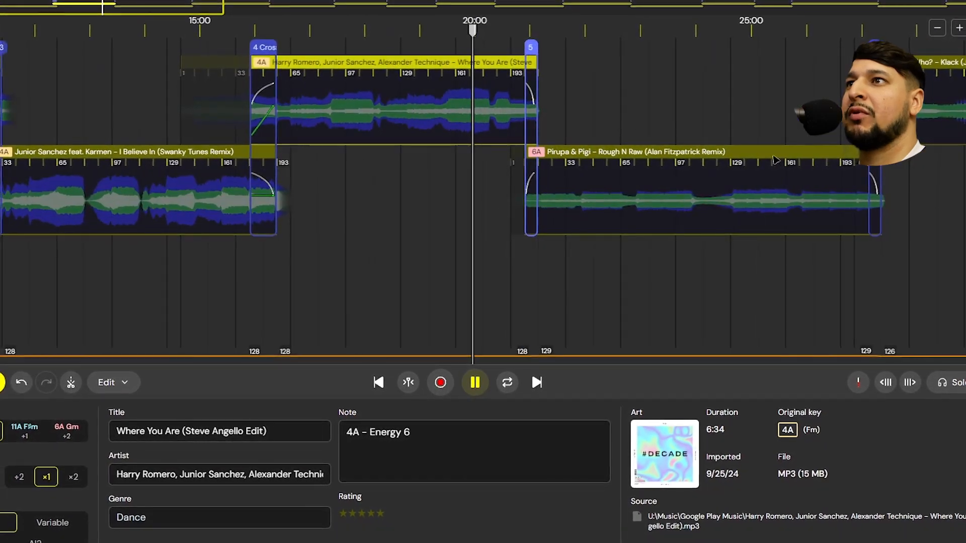
key("space")
Make the fifth crossfade, from Where You Are into Rough N Raw, span bars 185 to 193 of Where You Are
left_click_drag(770, 161, 590, 155)
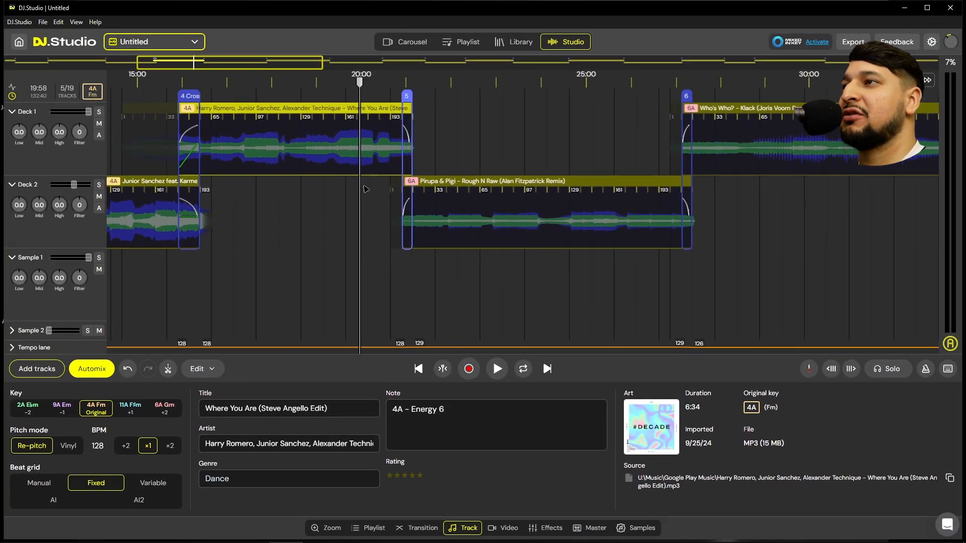
scroll(366, 190, "up", 5)
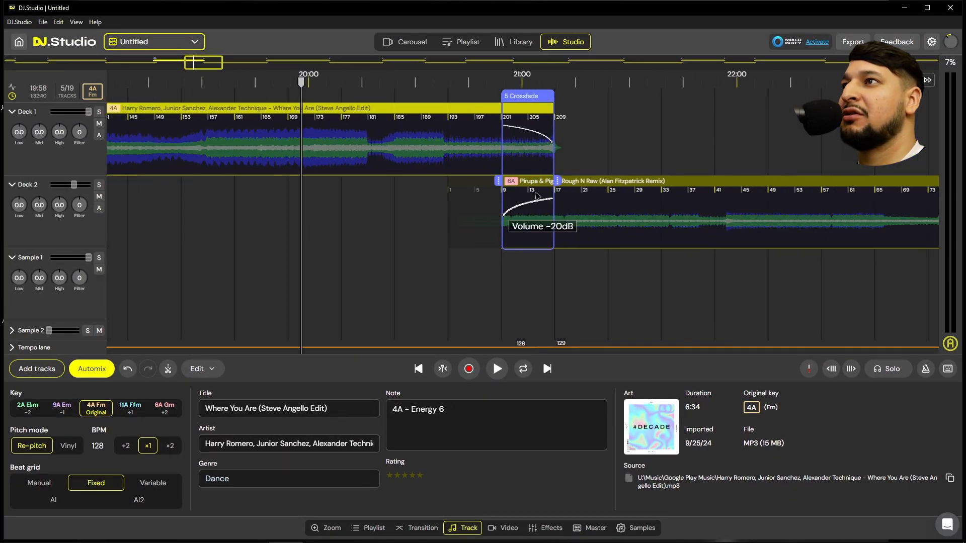
left_click_drag(503, 181, 379, 193)
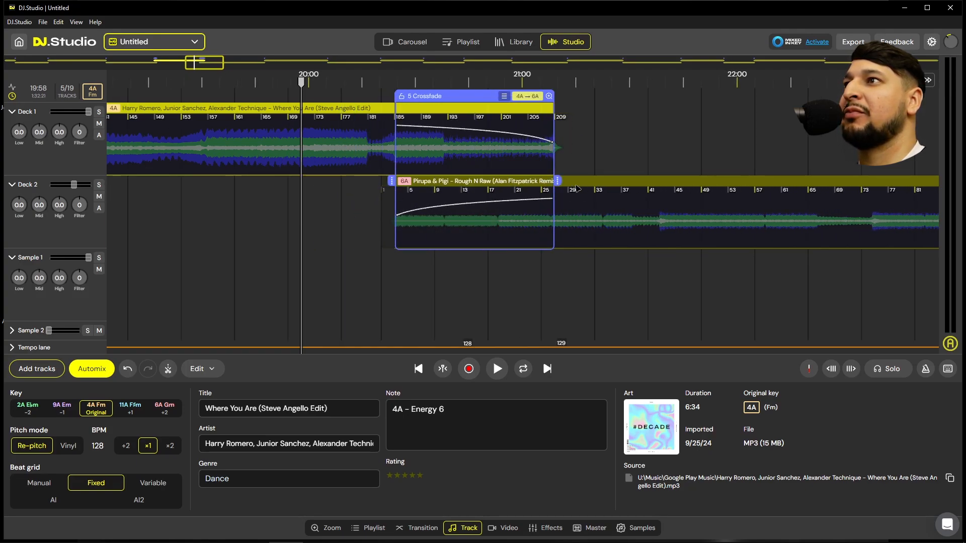
left_click_drag(544, 181, 446, 184)
scroll(449, 186, "up", 6)
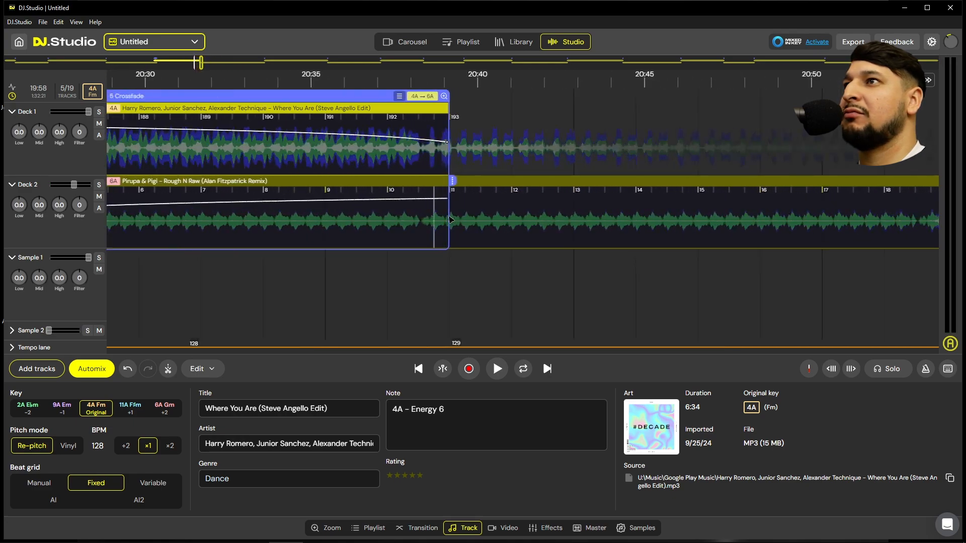
scroll(522, 217, "down", 2)
scroll(522, 216, "up", 1)
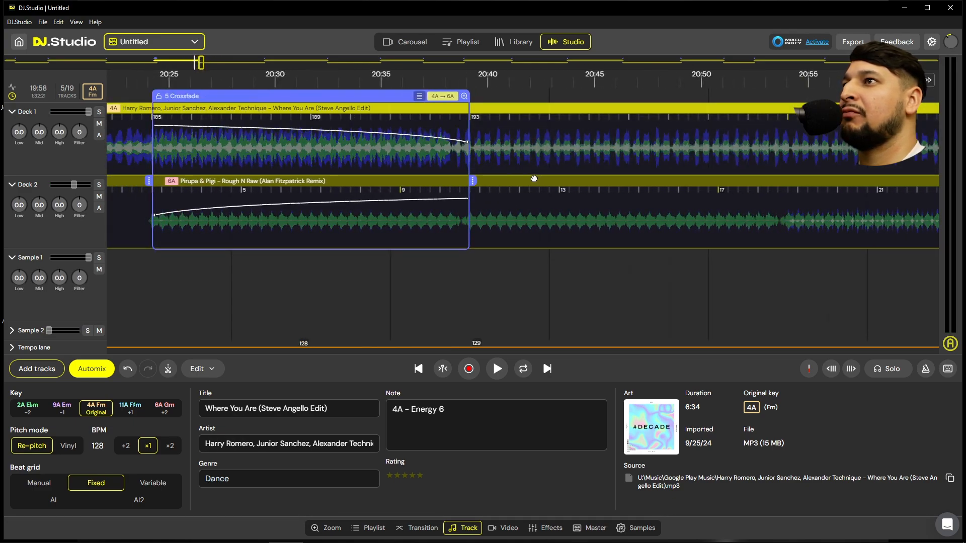
Play the fifth crossfade from just before bar 185 of Where You Are and examine Rough N Raw's waveform beyond it
left_click(142, 263)
key("space")
scroll(432, 264, "down", 6)
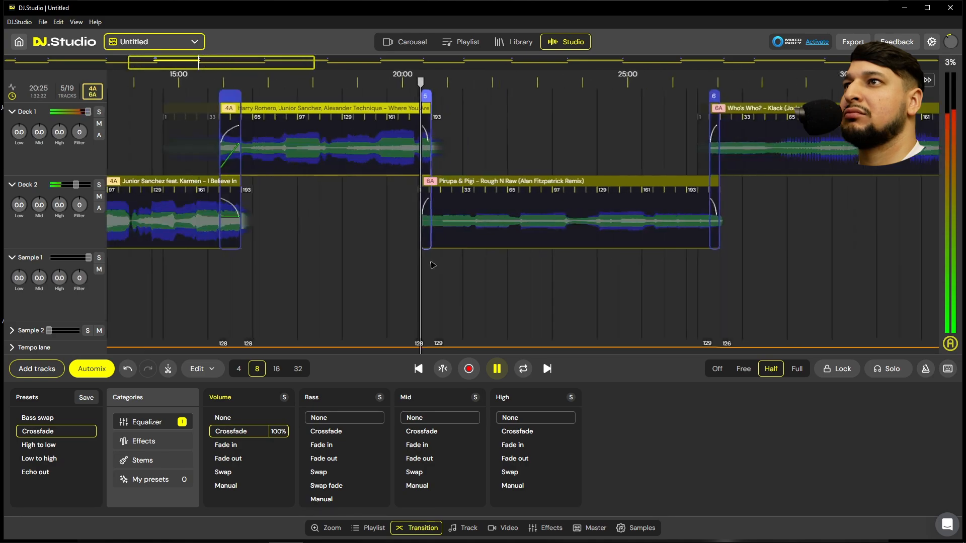
scroll(433, 265, "up", 3)
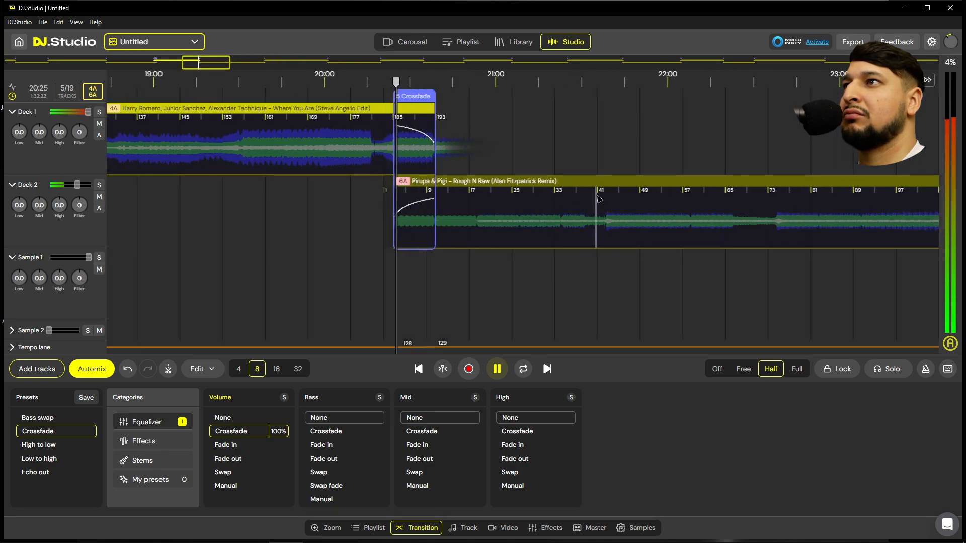
Shift Rough N Raw earlier so the fifth crossfade starts near its bar 27, and play the transition
mouse_move(613, 182)
left_mouse_down()
mouse_move(462, 185)
mouse_move(500, 187)
mouse_move(491, 187)
left_mouse_up()
scroll(432, 260, "up", 3)
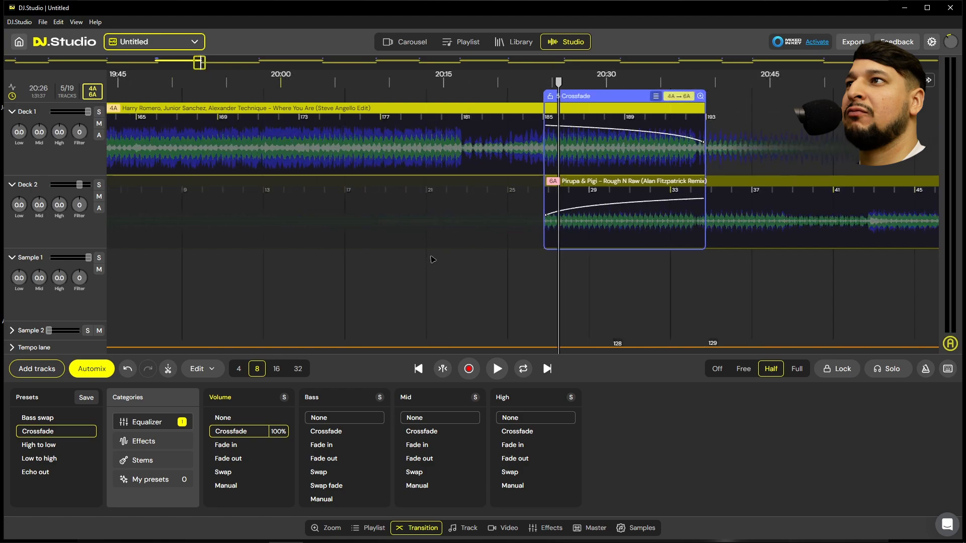
scroll(682, 259, "up", 2)
left_click(357, 273)
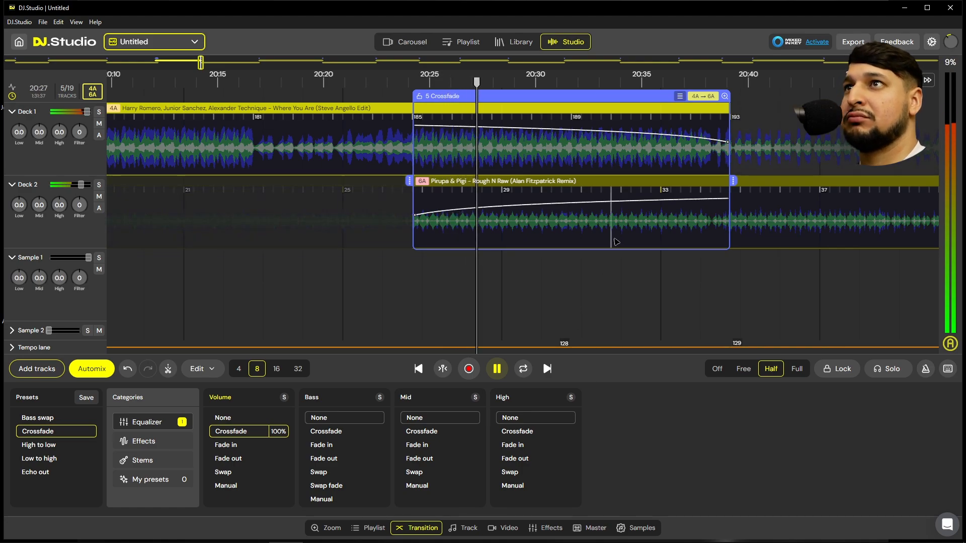
Switch the fifth transition to full drums, bass, melody and vocals stems, and audition Deck 1 on its own
left_click(678, 100)
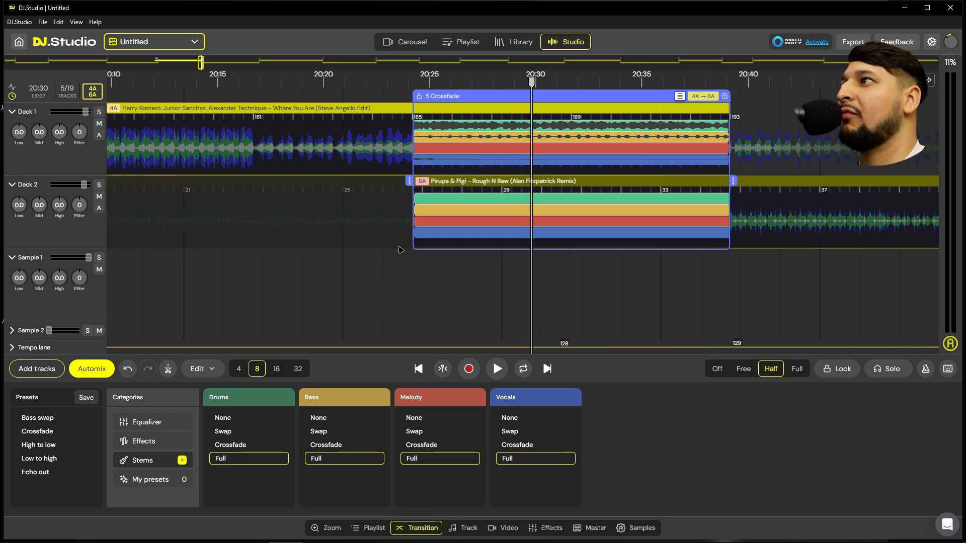
left_click(99, 112)
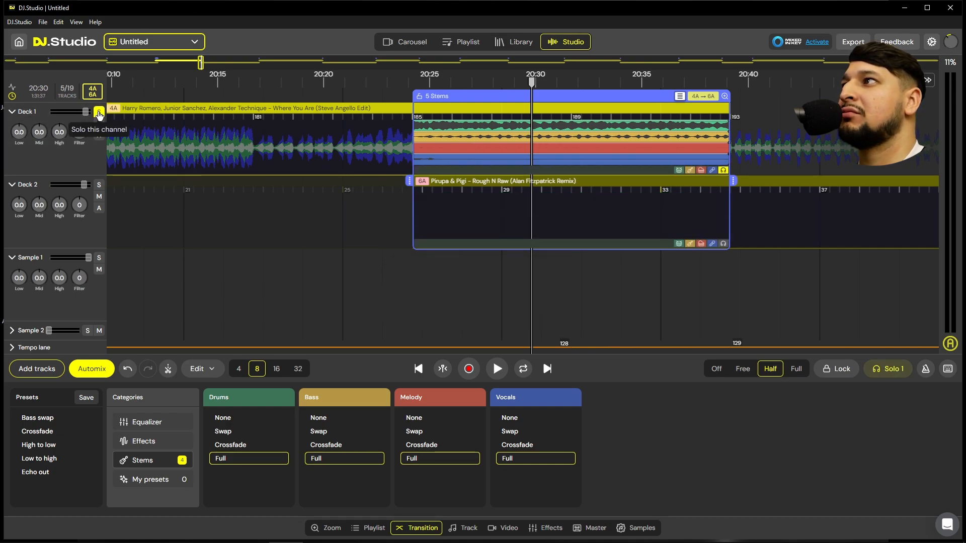
key("space")
key("space")
left_click(99, 112)
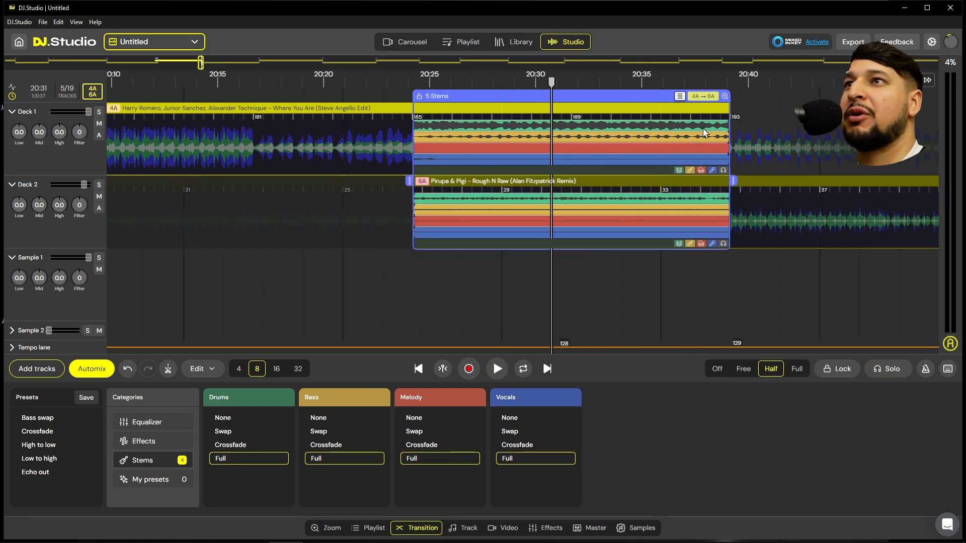
Copy the transition's Where You Are drums stem to the sample lane and give the sample reverb with 50% size and 20% mix
left_click(642, 132)
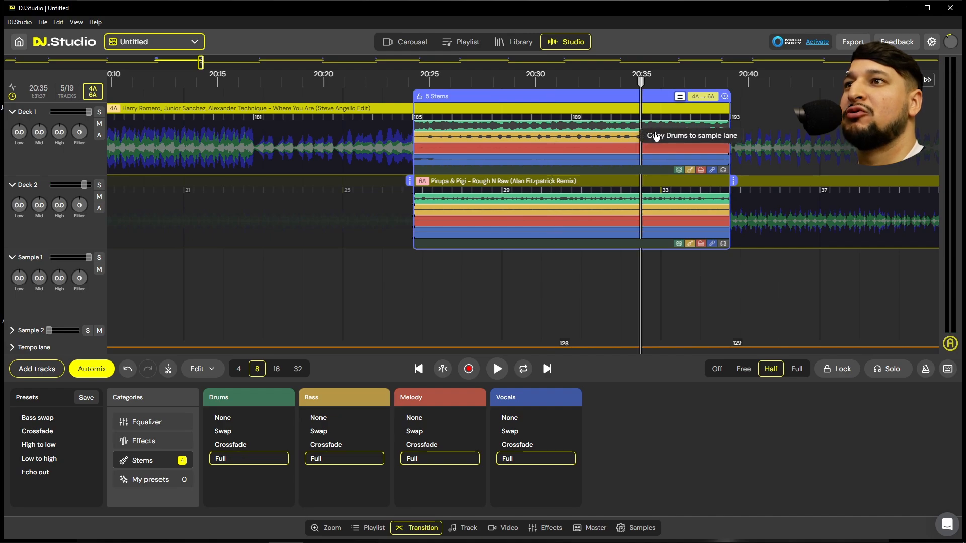
left_click(662, 140)
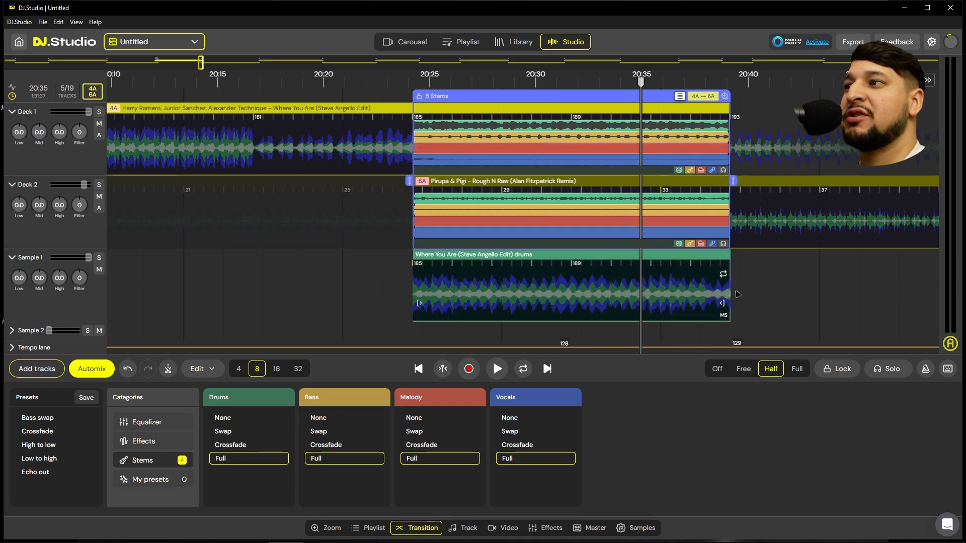
left_click(621, 292)
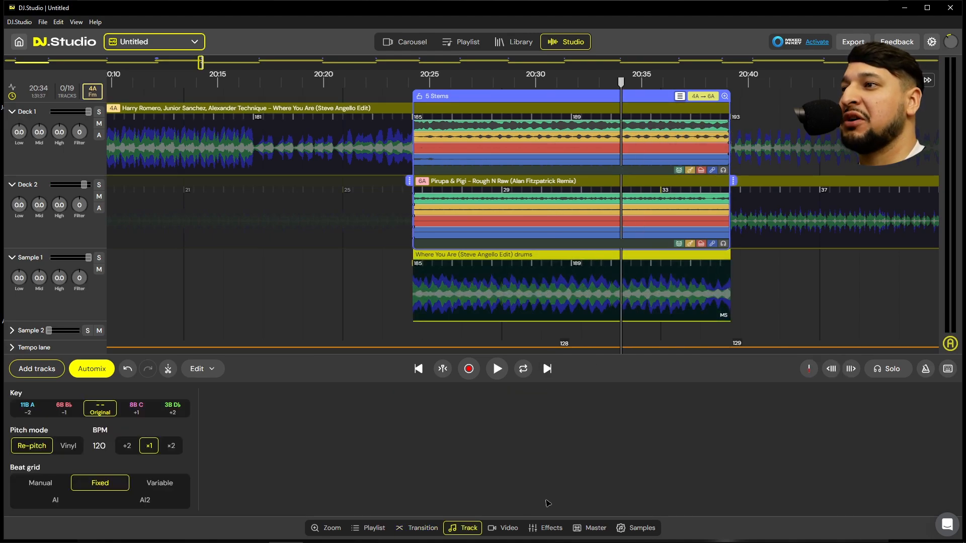
left_click(551, 528)
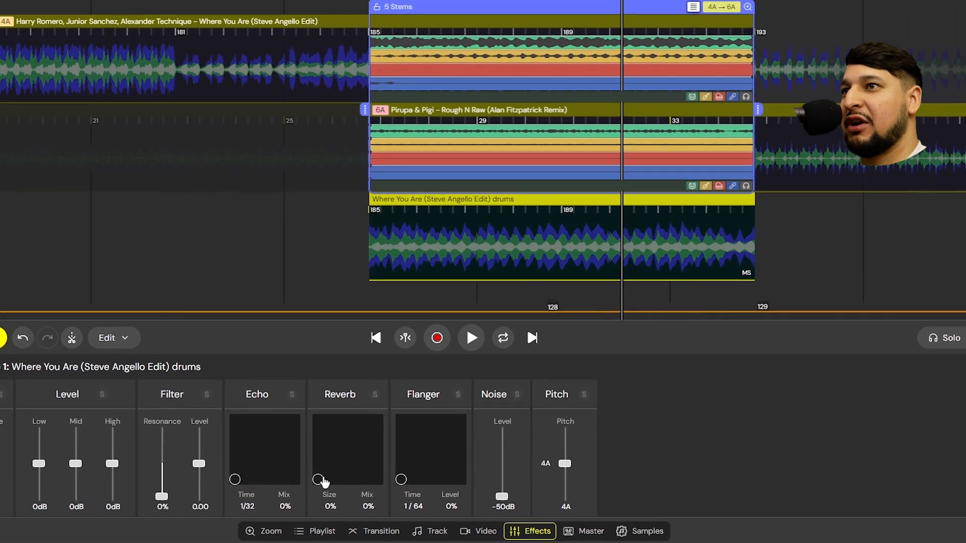
left_click_drag(370, 485, 406, 486)
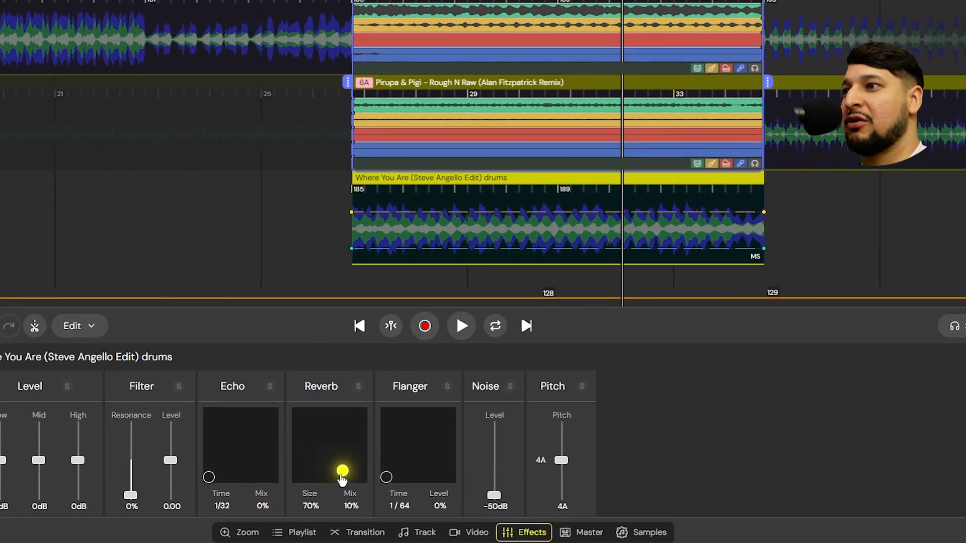
left_click_drag(340, 475, 327, 468)
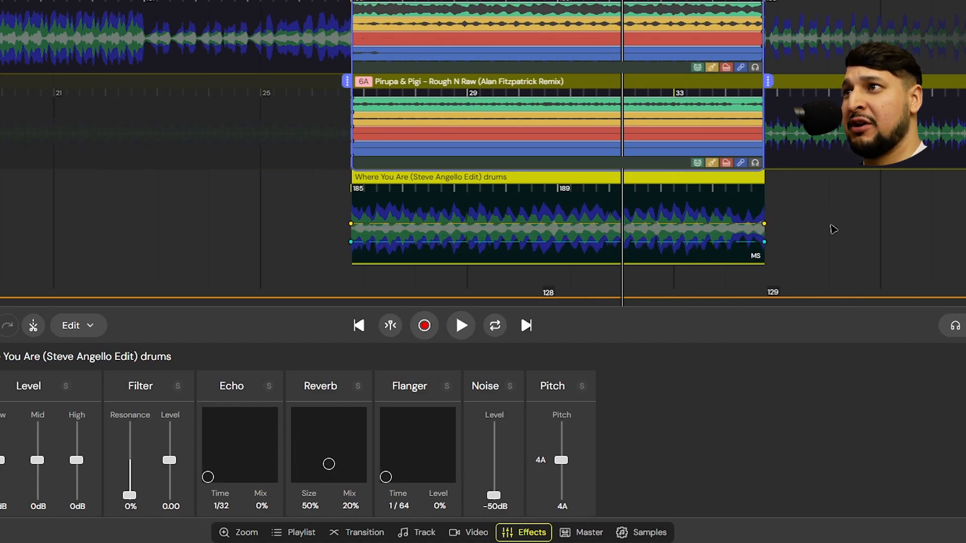
Automate the drums sample's reverb to build up, with dry/wet rising to about 41% and size from 40% to about 79%
left_click_drag(763, 243, 760, 232)
left_click_drag(352, 242, 413, 241)
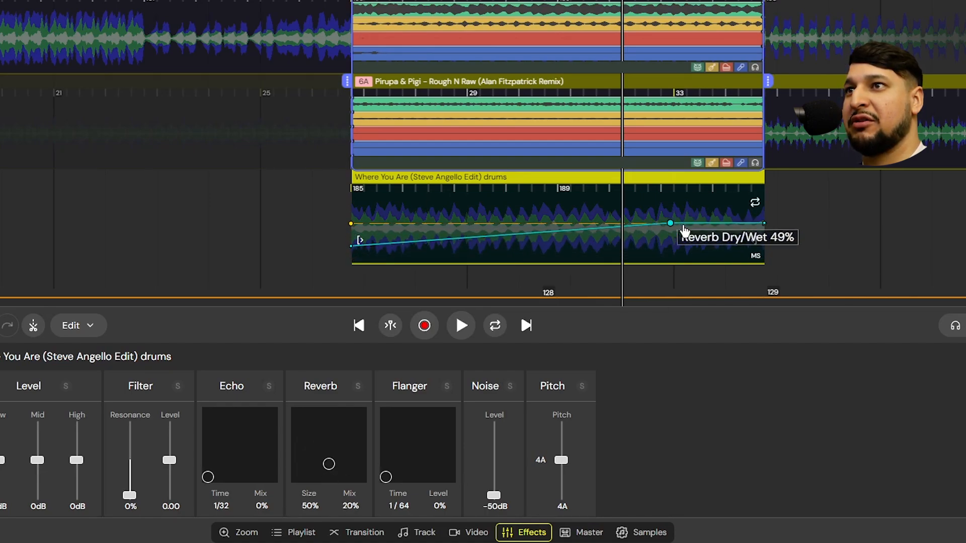
left_click_drag(683, 228, 697, 206)
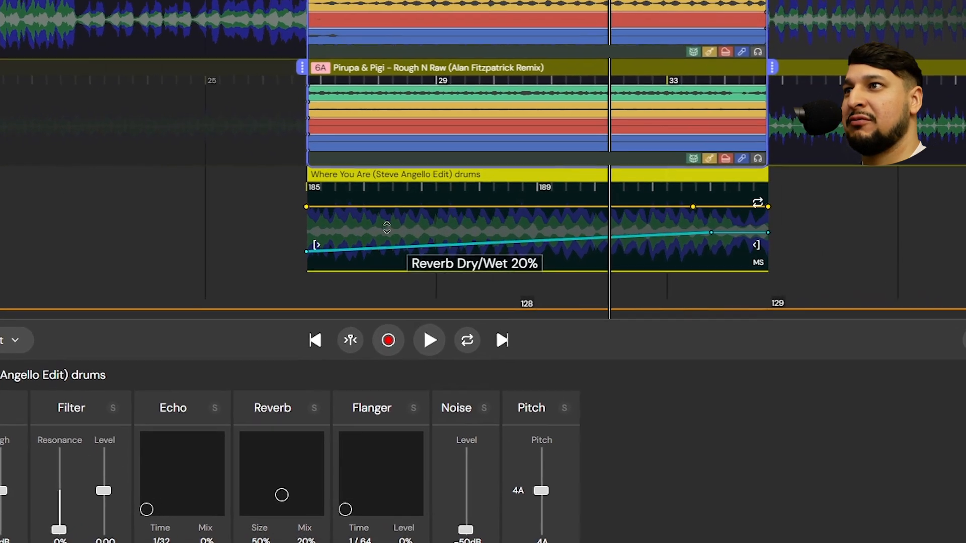
left_click_drag(353, 207, 354, 233)
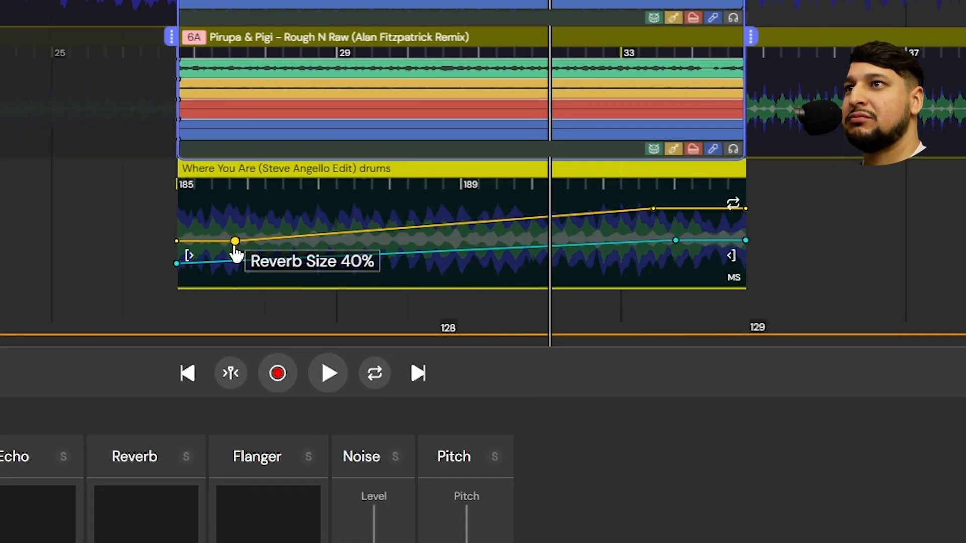
Play the transition and delay both reverb ramps on the drums sample until after bar 189, with size peaking at about 69%
key("space")
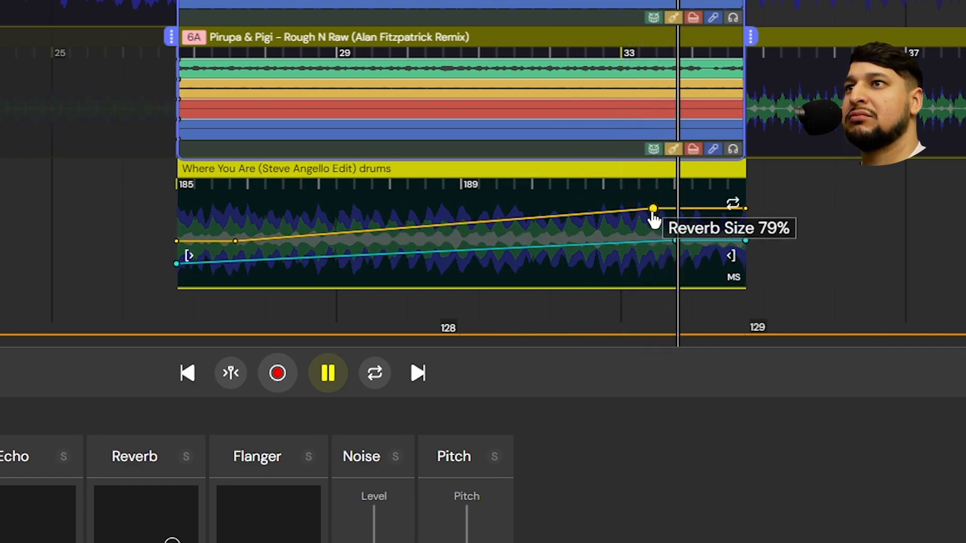
left_click_drag(653, 212, 694, 222)
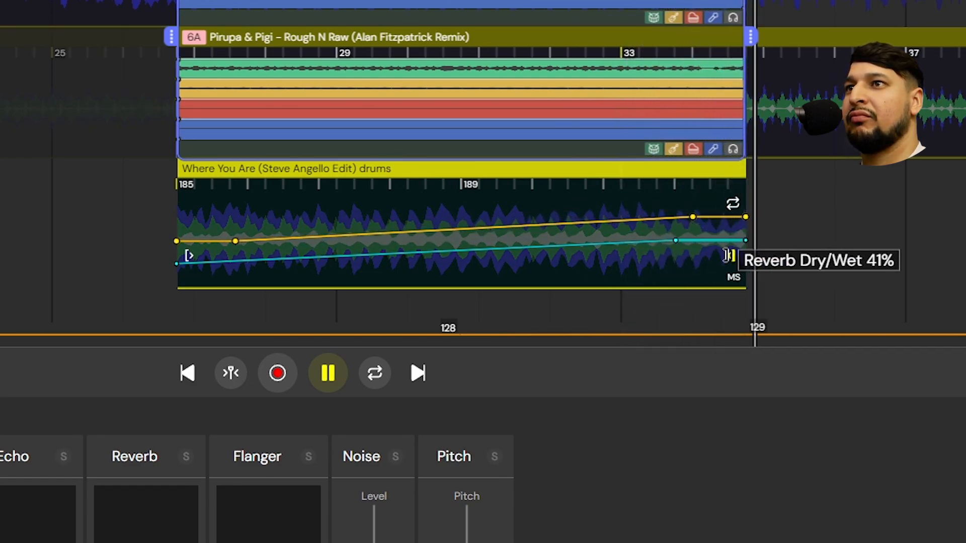
left_click_drag(232, 252, 509, 278)
key("space")
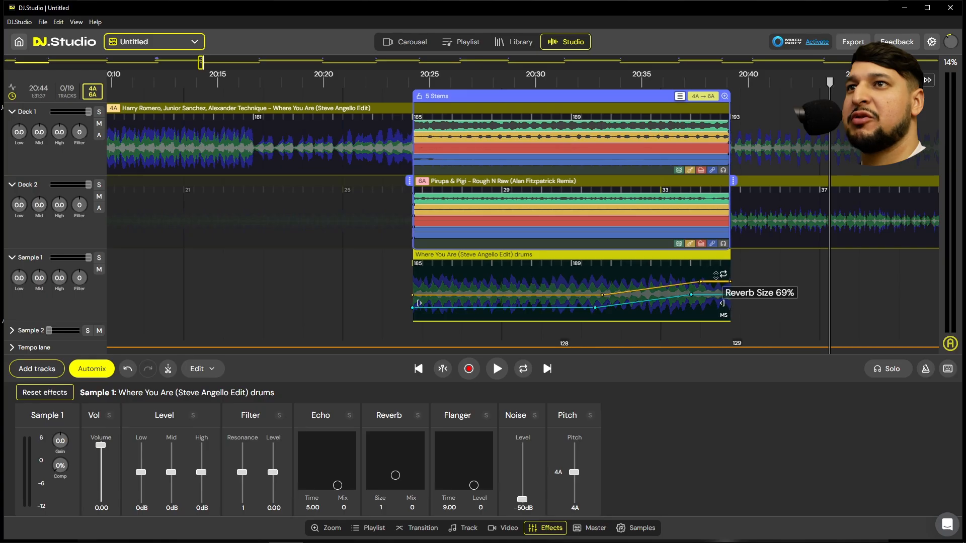
Loop the drums sample about half a bar past bar 193 and raise its reverb size and dry/wet to 100% around that bar
left_click_drag(724, 275, 819, 275)
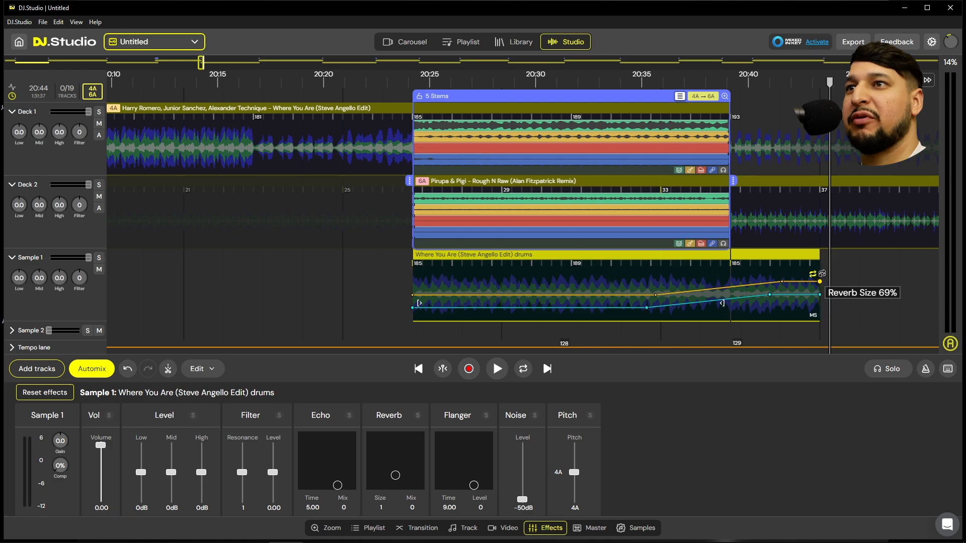
left_click_drag(700, 282, 734, 264)
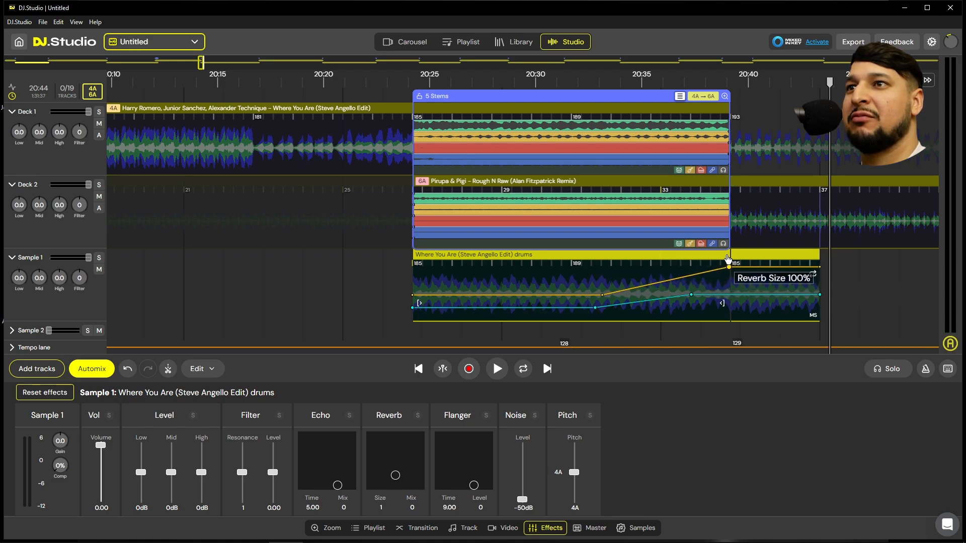
left_click_drag(692, 296, 731, 266)
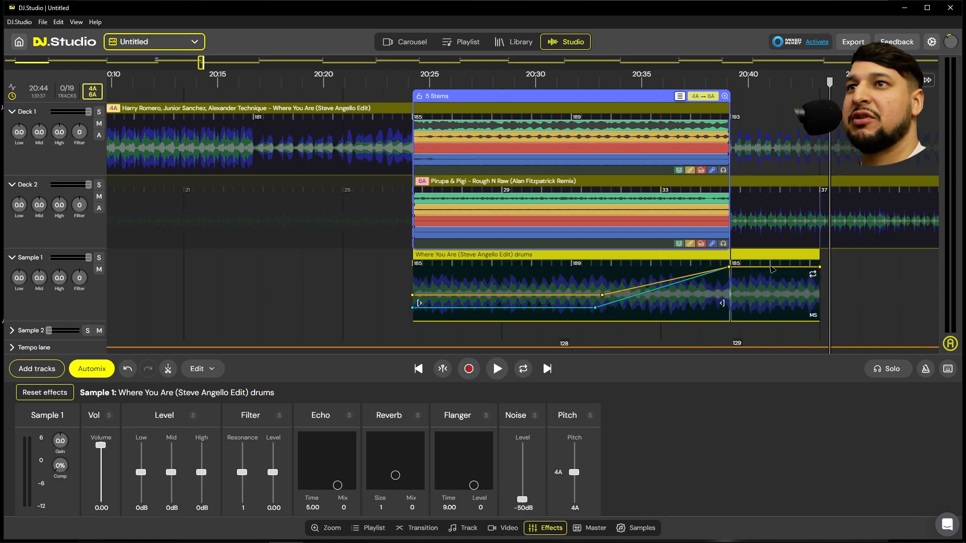
left_click_drag(821, 266, 751, 269)
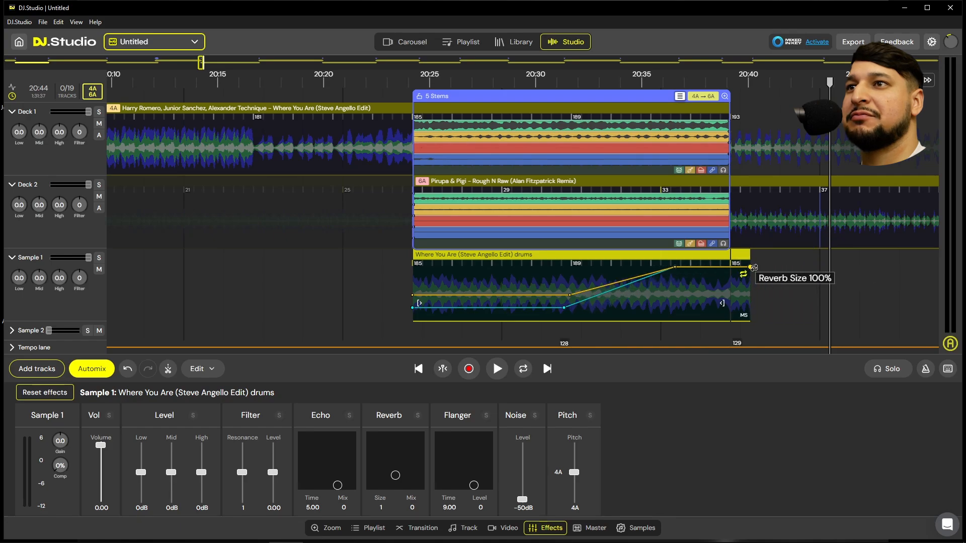
Play the transition's end, lower the drums sample's peak reverb dry/wet to about 90%, and trim the sample back to bar 193
left_click(690, 326)
key("space")
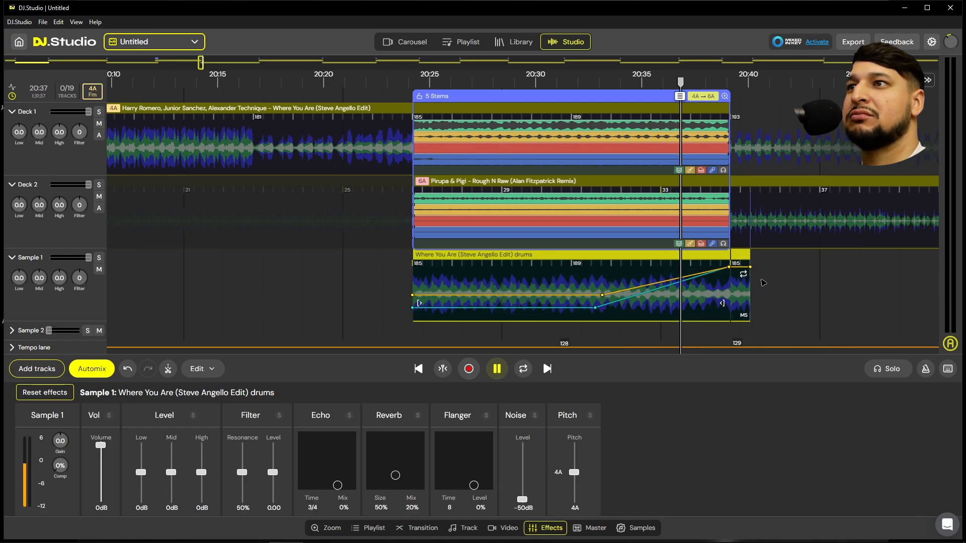
scroll(769, 310, "up", 5)
scroll(769, 310, "up", 2)
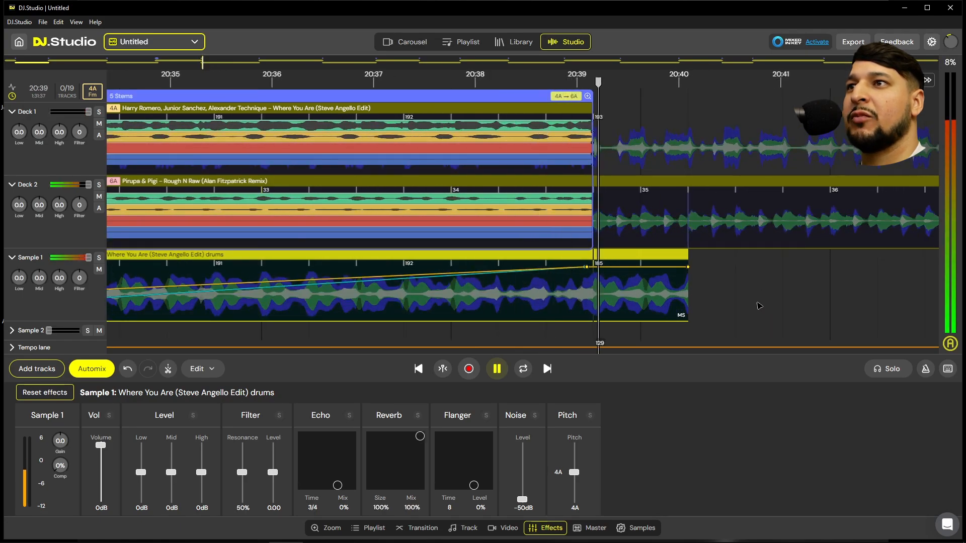
key("space")
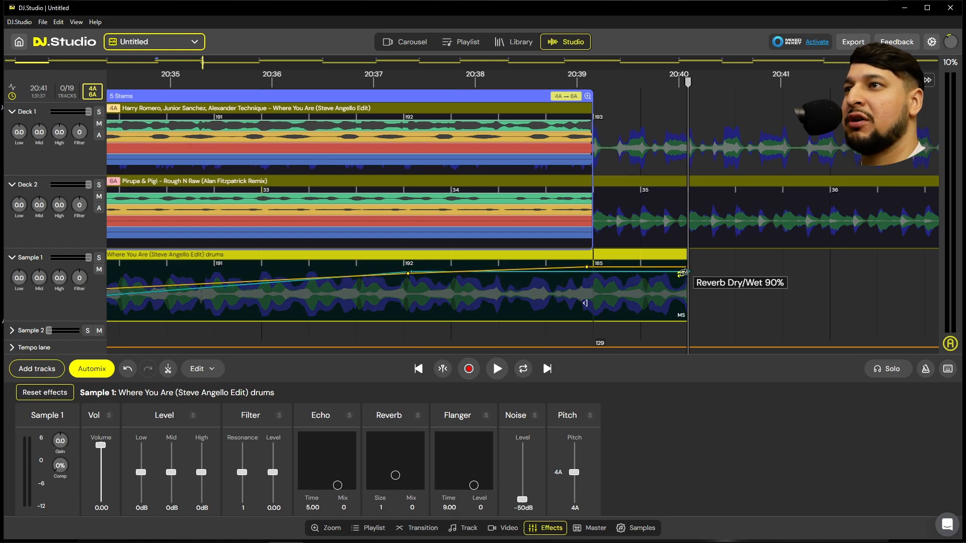
left_click_drag(685, 275, 594, 274)
scroll(595, 274, "down", 5)
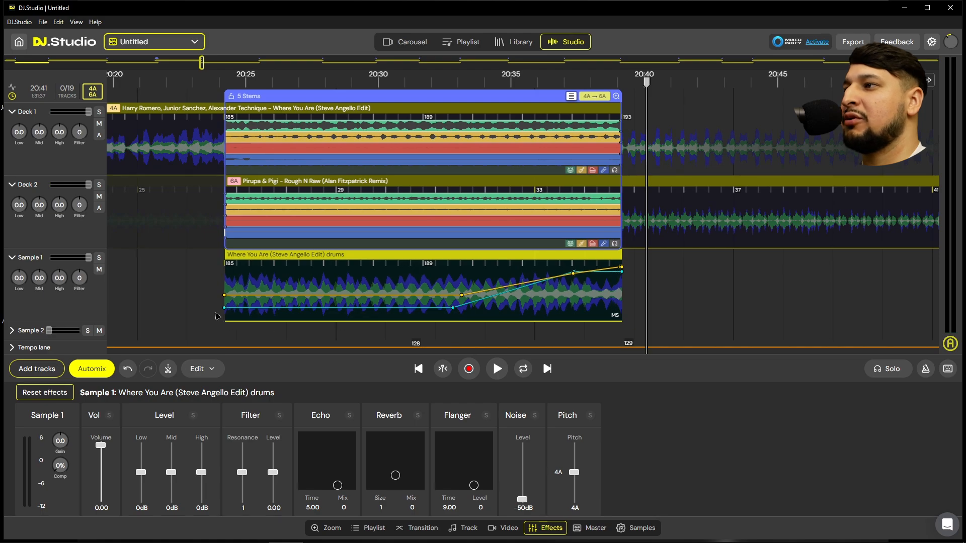
Automate the drums sample's volume to hold at 6 dB until about bar 189 and fade down to the transition's end
left_click(226, 317)
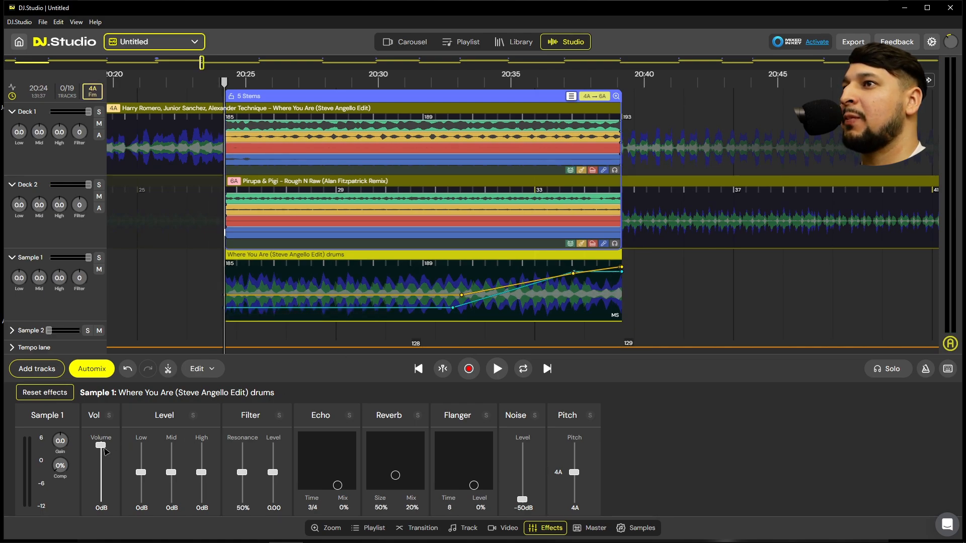
mouse_move(555, 271)
left_mouse_down()
mouse_move(555, 305)
mouse_move(555, 271)
left_mouse_up()
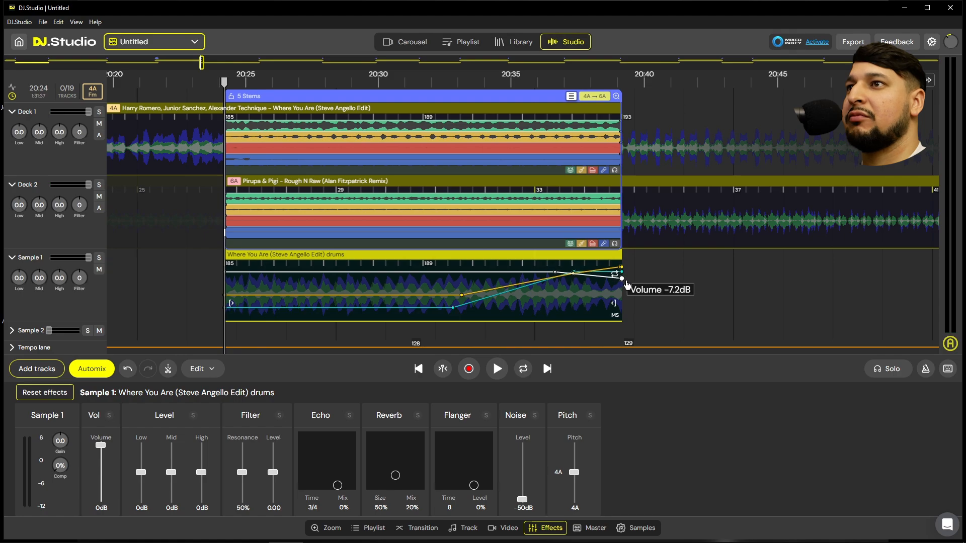
mouse_move(614, 303)
left_mouse_down()
mouse_move(614, 317)
mouse_move(625, 293)
left_mouse_up()
left_click_drag(555, 272, 444, 267)
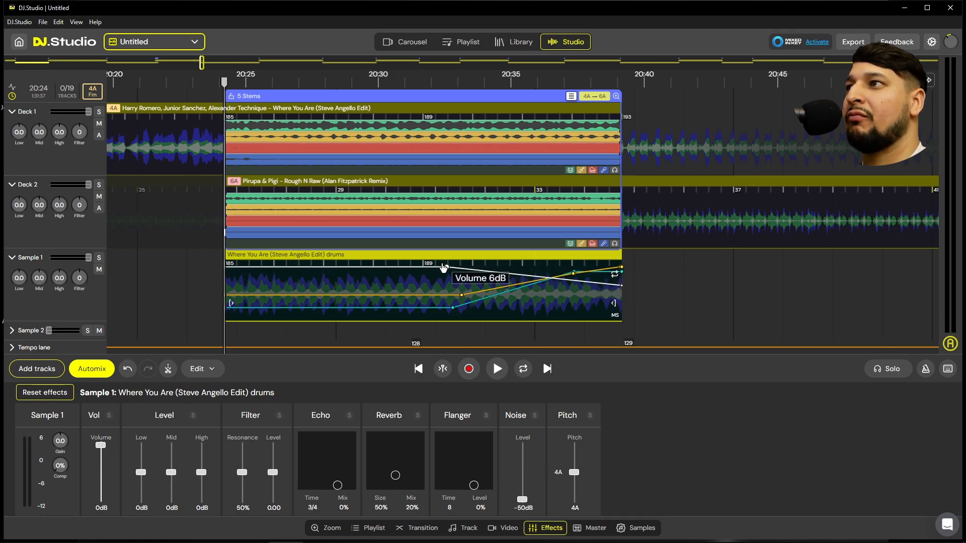
Play the transition and reduce the reverb dry/wet at the start of the drums sample
key("space")
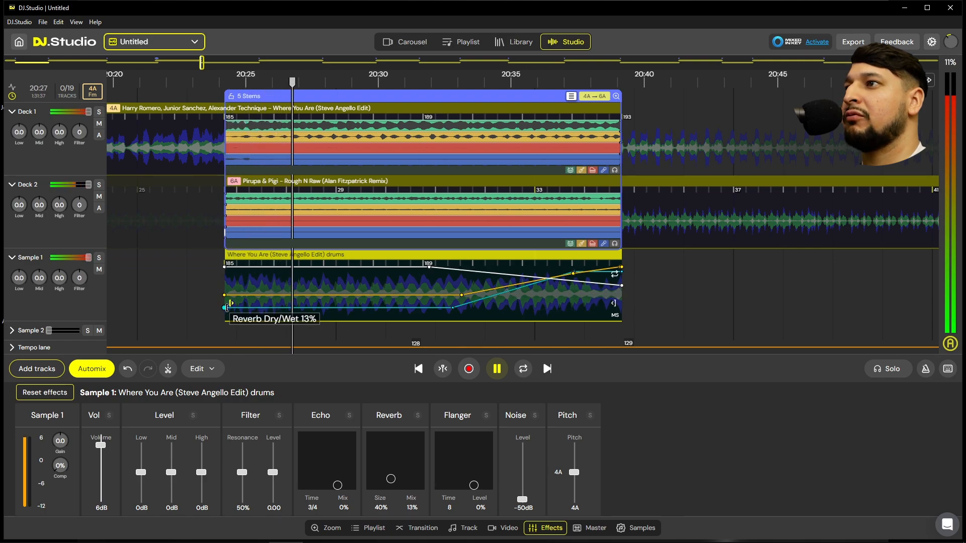
key("space")
left_click_drag(224, 308, 203, 353)
key("space")
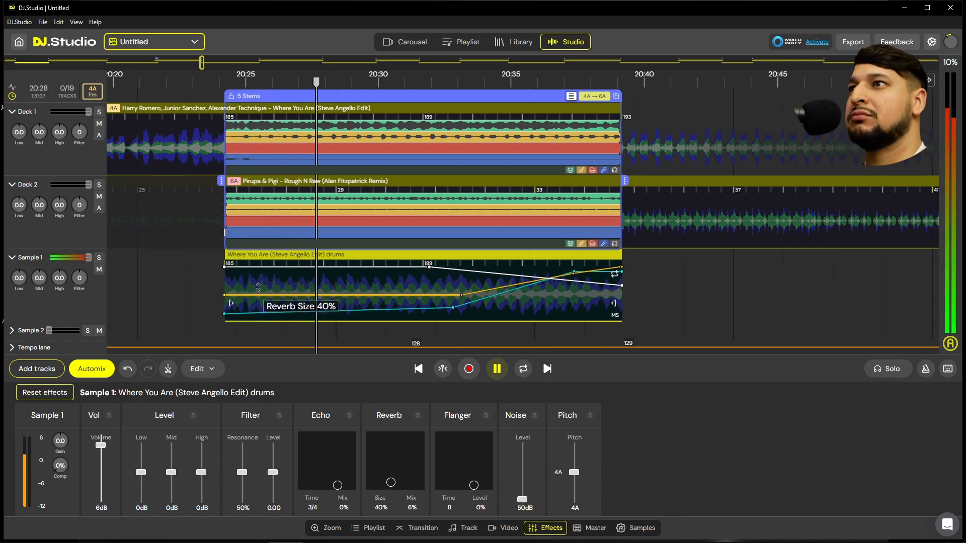
scroll(526, 282, "down", 2)
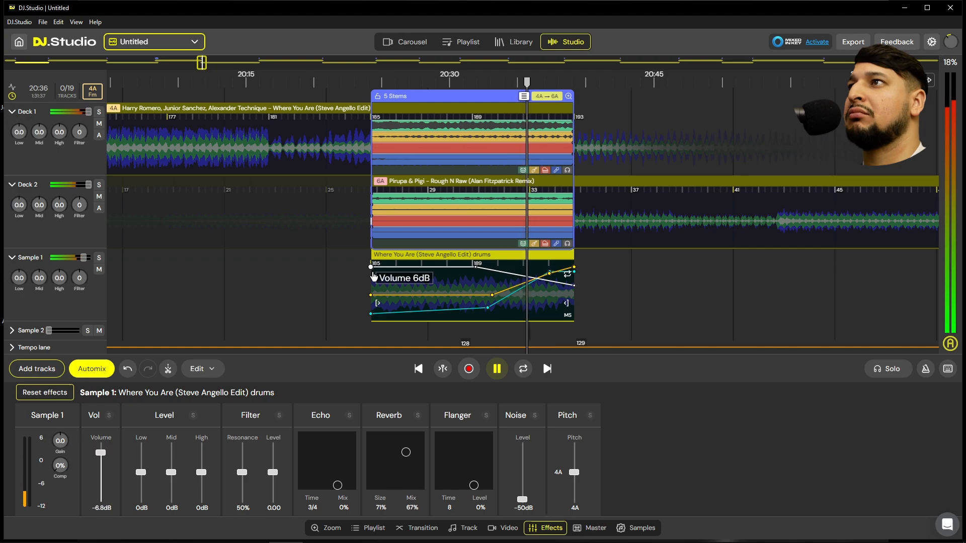
scroll(468, 180, "up", 3)
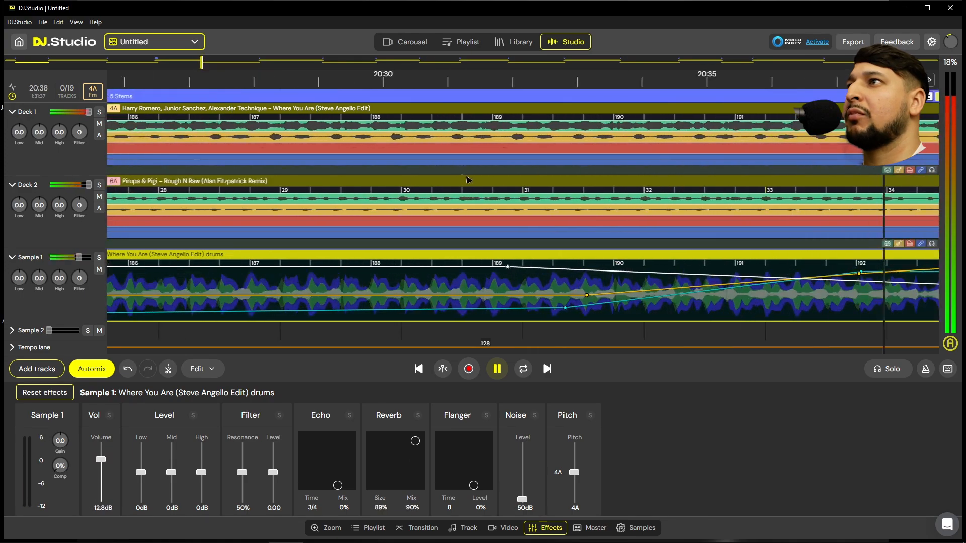
scroll(468, 179, "down", 4)
key("space")
Audition Deck 1 solo inside the fifth transition, mute its Where You Are drums stem, and turn the solo off
left_click(353, 108)
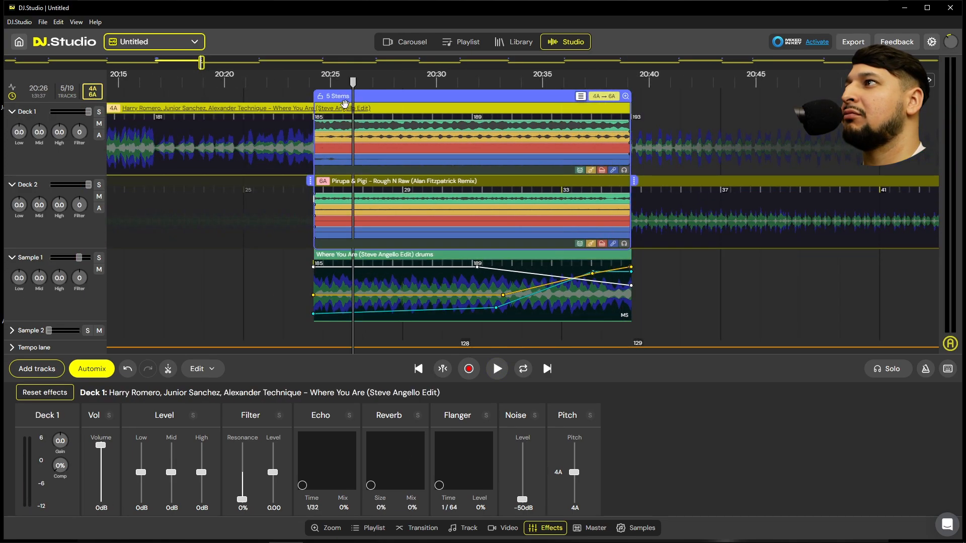
left_click(99, 112)
key("space")
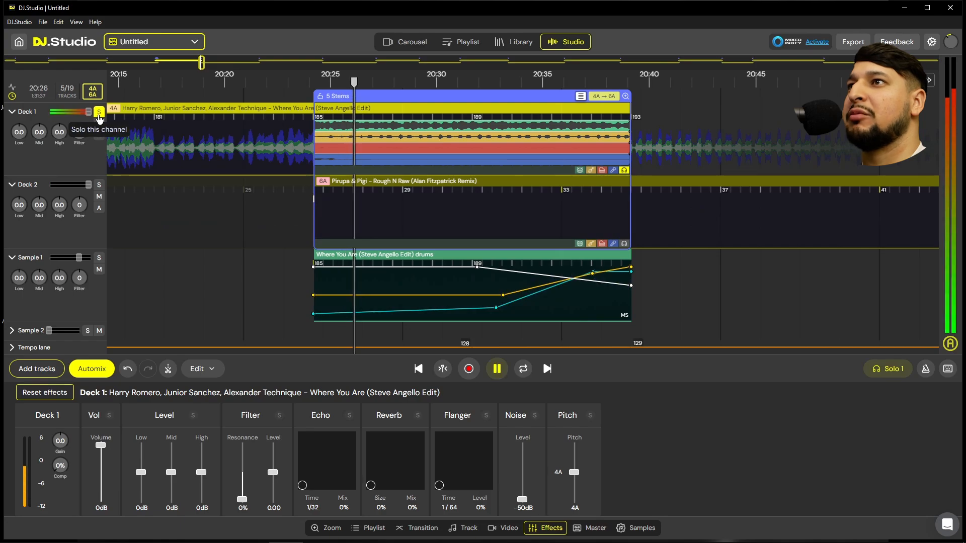
key("space")
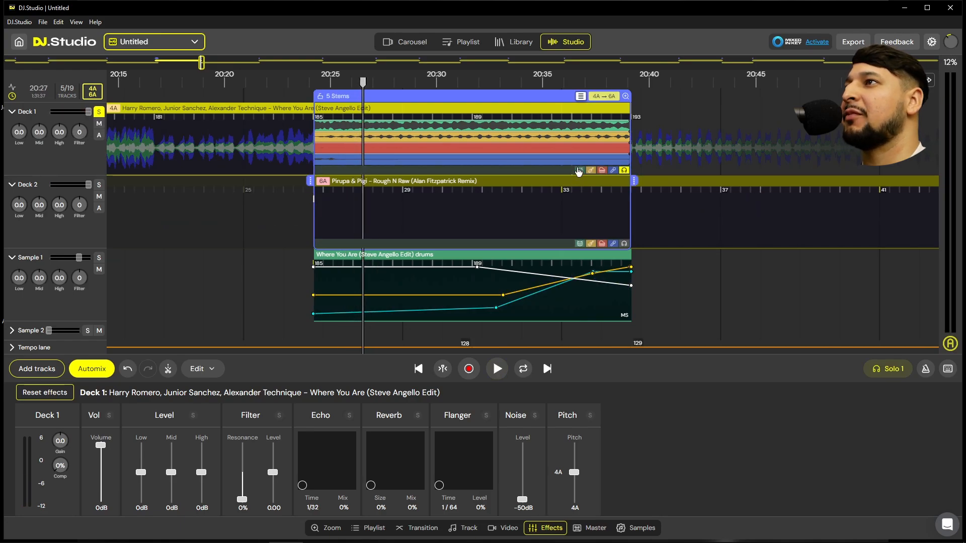
left_click(579, 171)
left_click(313, 113)
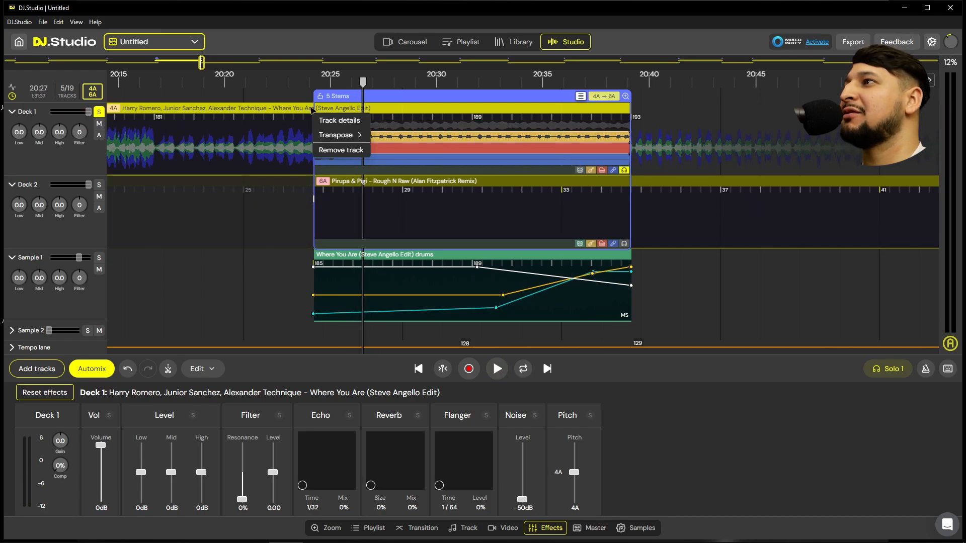
left_click(311, 110)
left_click(305, 97)
left_click(99, 112)
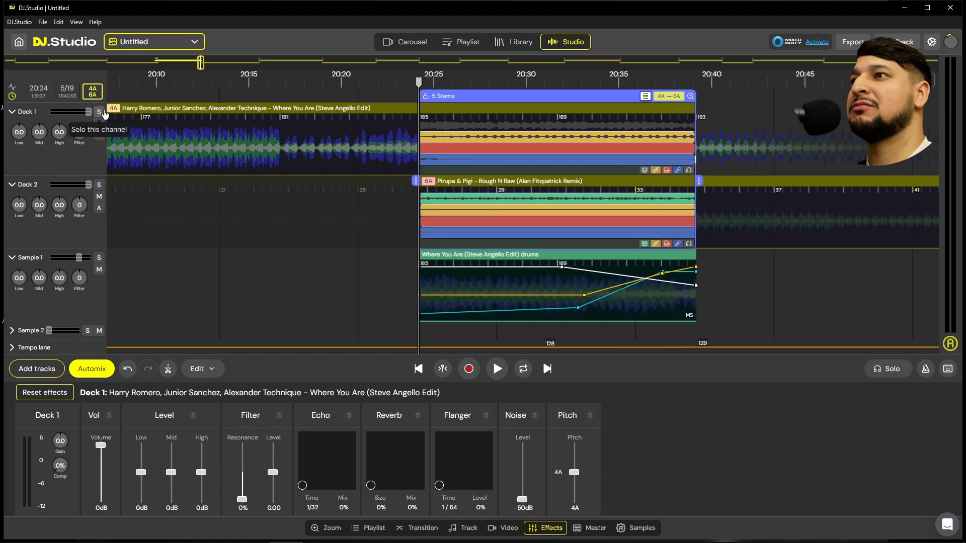
Play the fifth transition from its start to just past its end with the Where You Are drums stem muted
key("space")
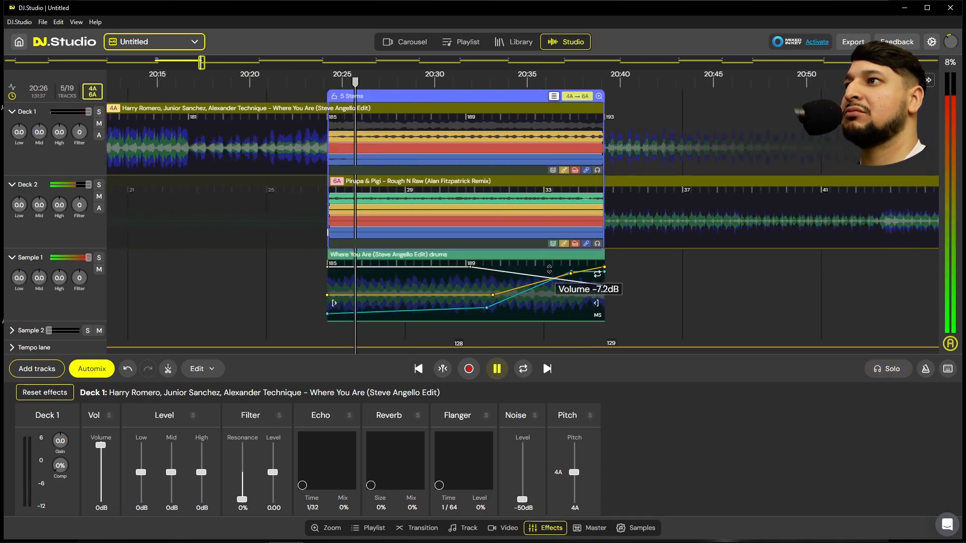
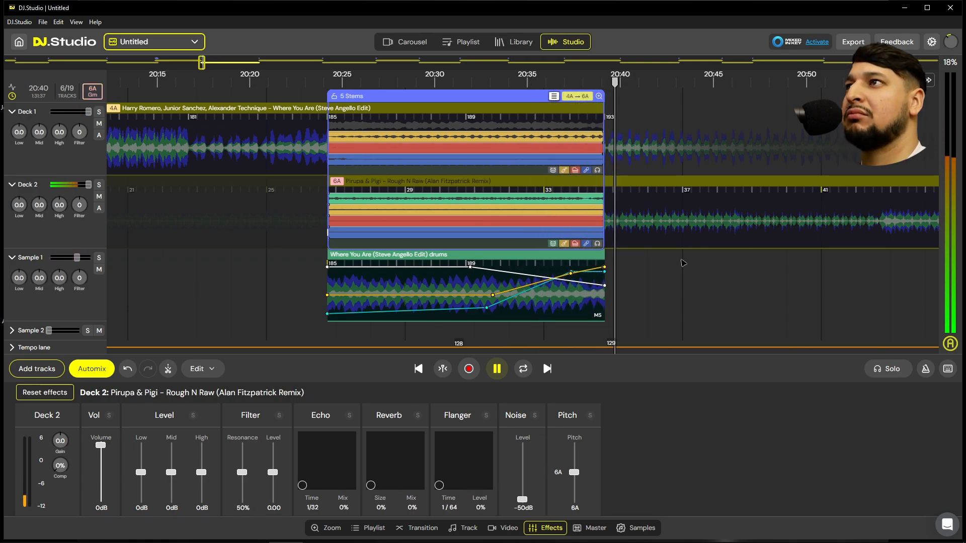
scroll(476, 257, "down", 3)
scroll(379, 254, "down", 3)
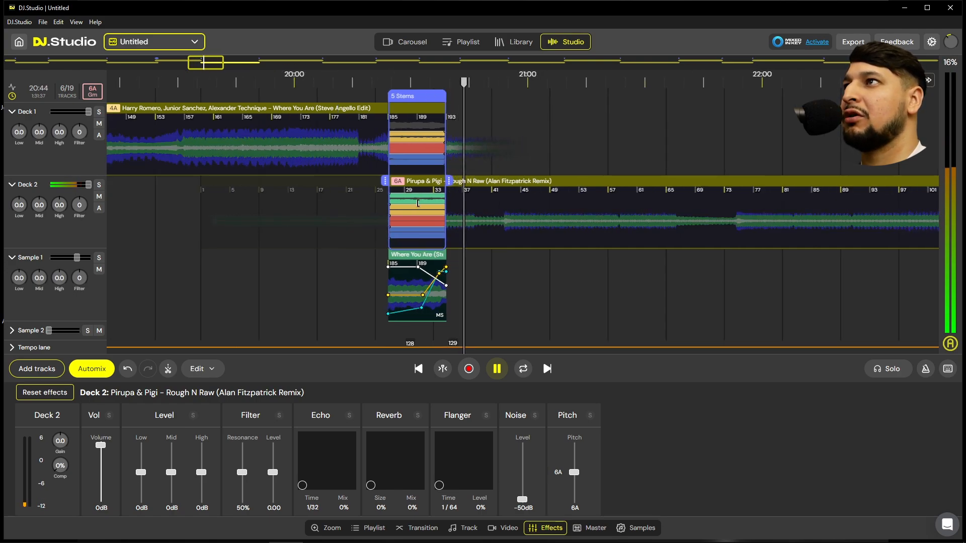
key("space")
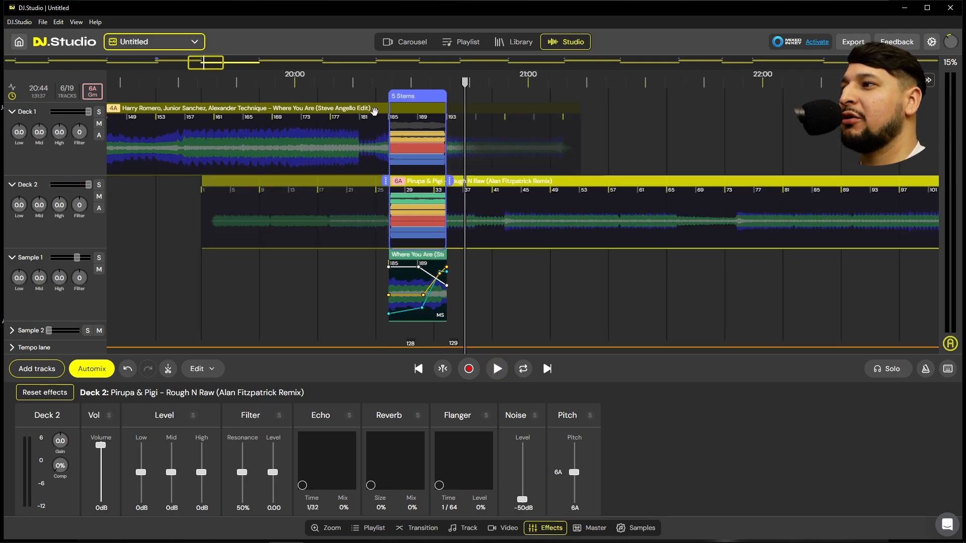
Raise Rough N Raw's low, mid and high levels on Deck 2 to 2.1, 2.3 and 2.6 dB
scroll(416, 191, "down", 5)
scroll(415, 191, "up", 4)
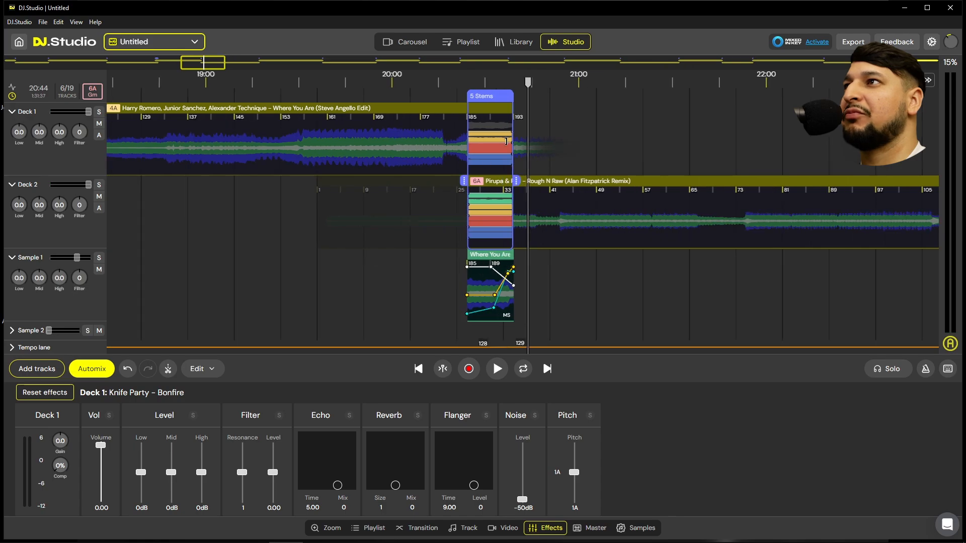
scroll(445, 252, "down", 4)
left_click(444, 302)
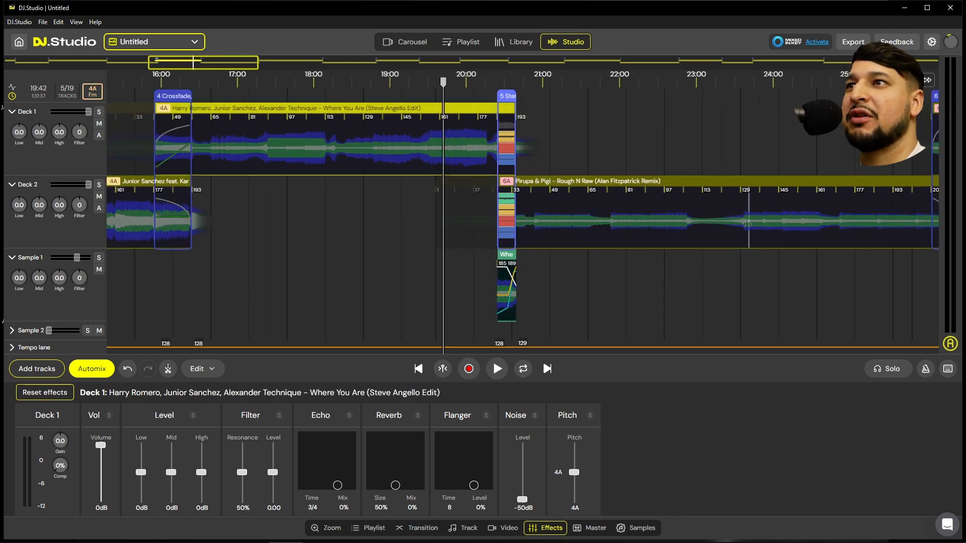
scroll(405, 246, "down", 2)
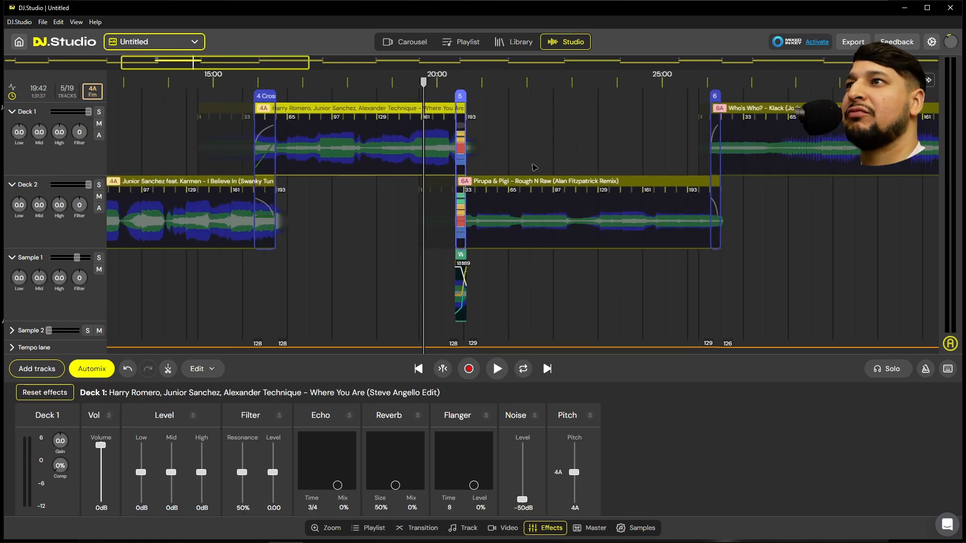
left_click(534, 212)
scroll(536, 212, "up", 1)
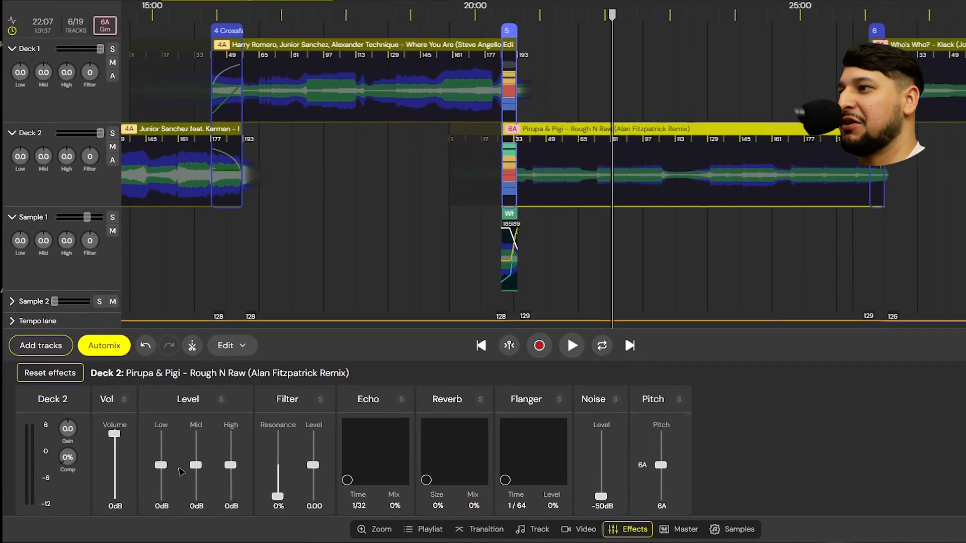
left_click_drag(141, 472, 213, 446)
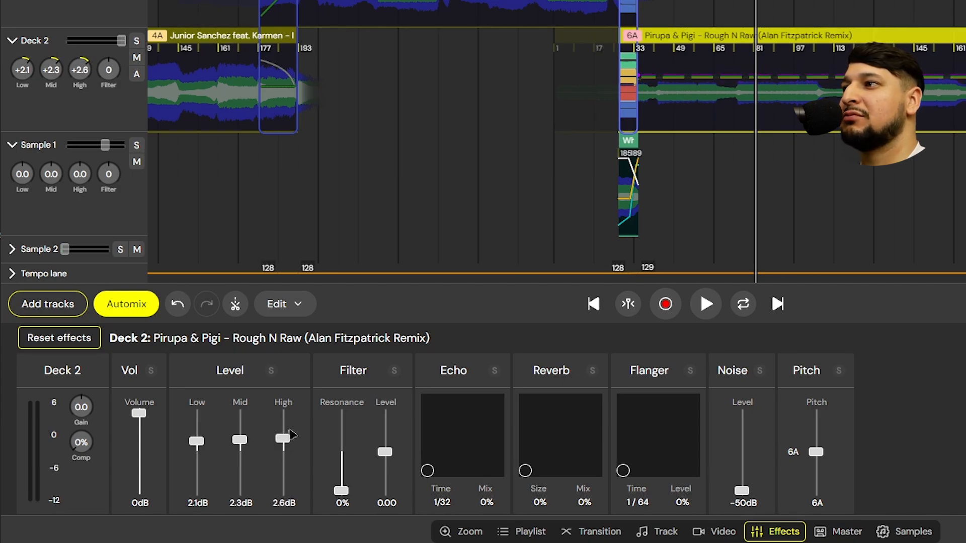
Play Rough N Raw and raise its low, mid and high levels to 3.2 dB and its gain to +1.8
left_click(666, 150)
key("space")
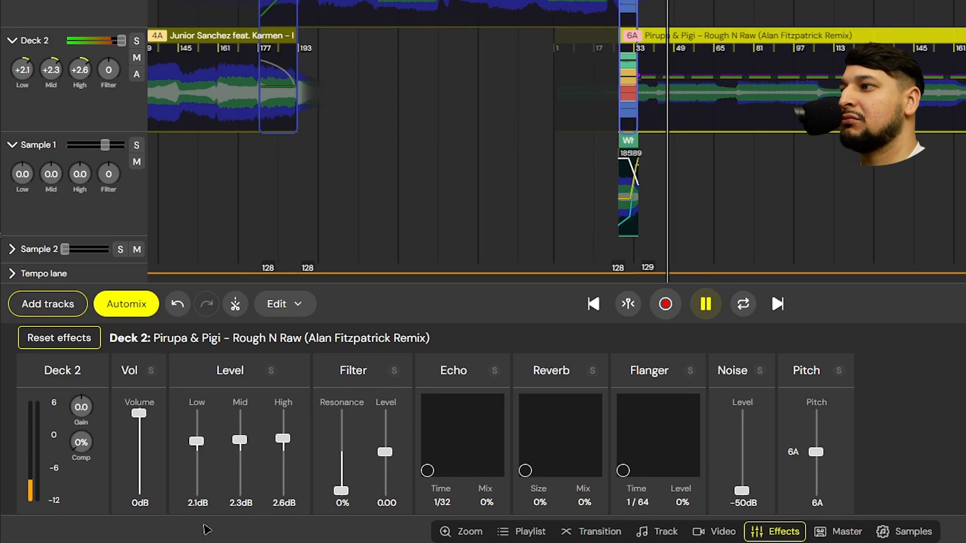
left_click_drag(210, 447, 278, 433)
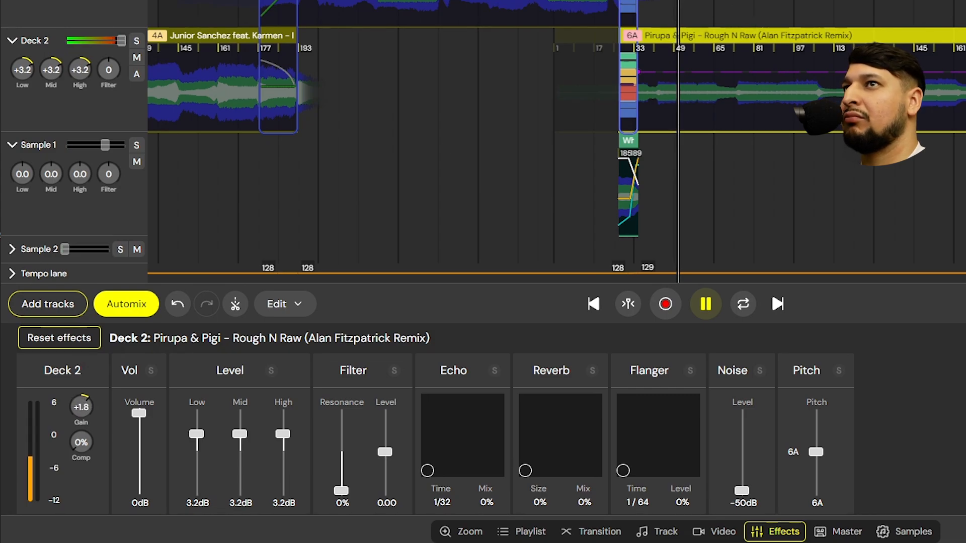
key("space")
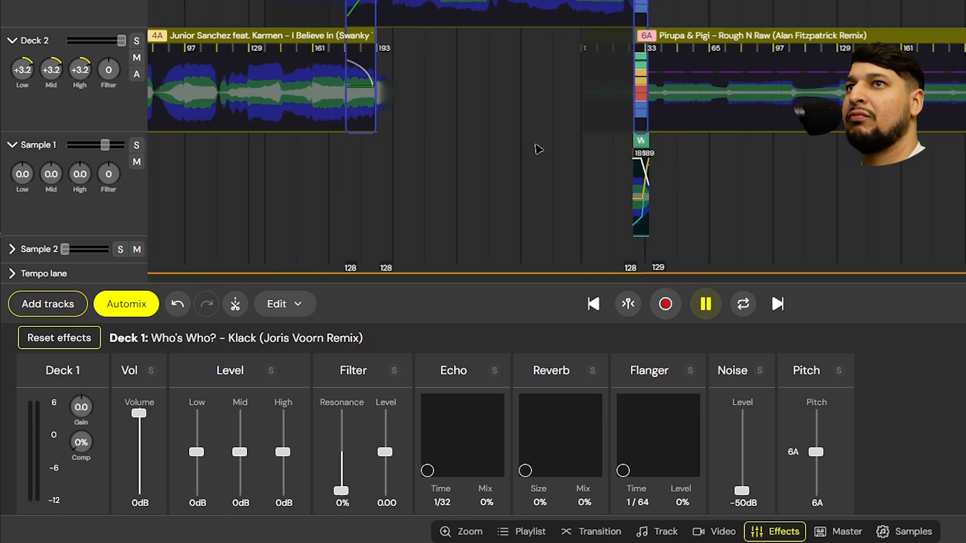
Return Rough N Raw's low, mid and high levels to 0 dB and set its gain to +3.6 and compression to 28% while playing it
scroll(573, 121, "down", 2)
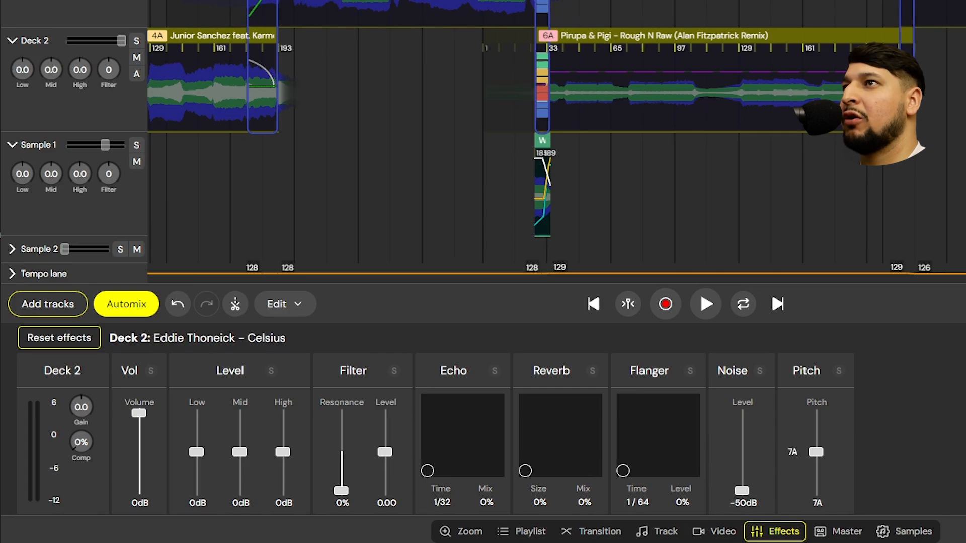
left_click(685, 146)
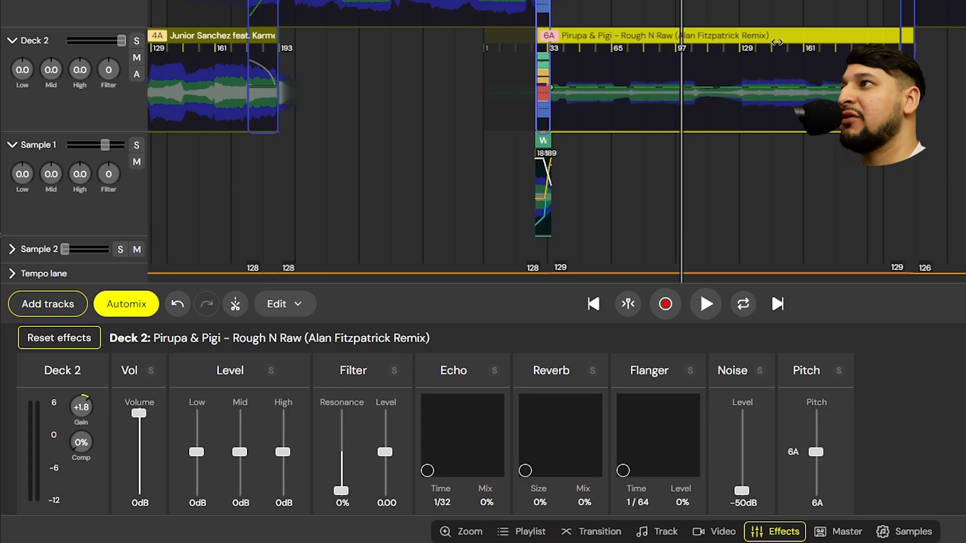
left_click(199, 1)
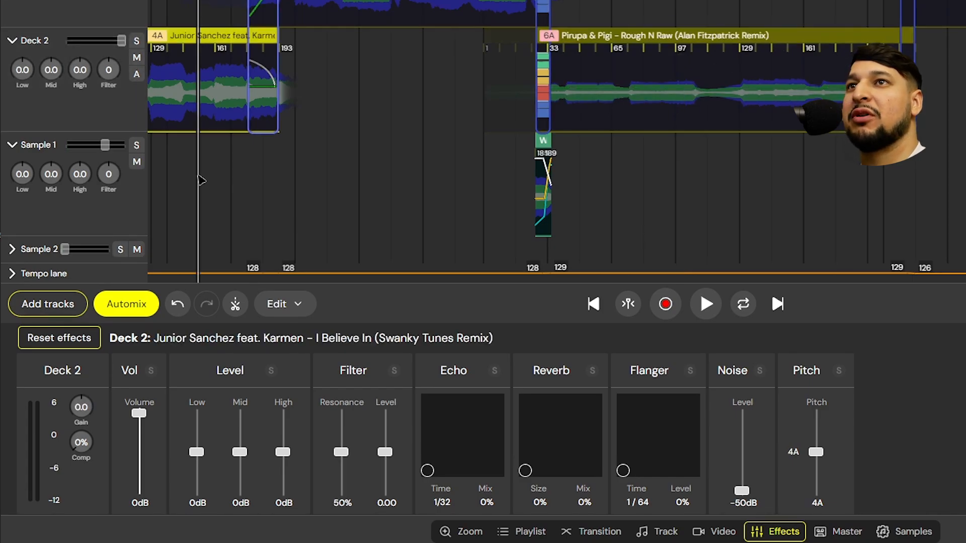
left_click(963, 146)
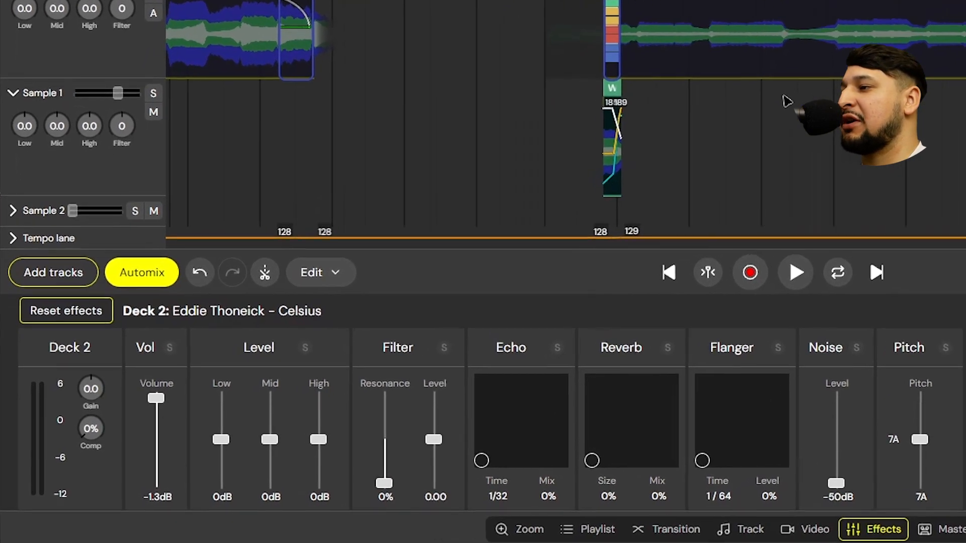
left_click(695, 149)
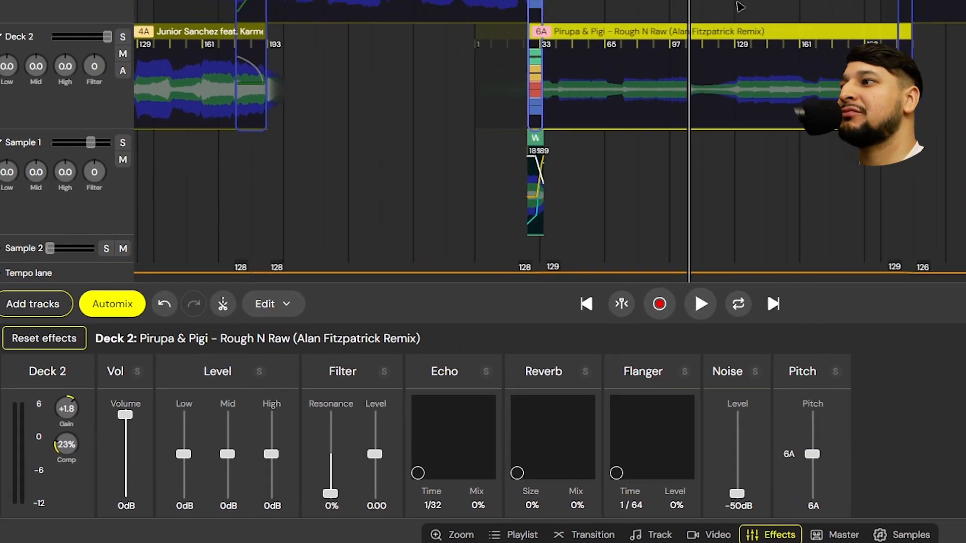
key("space")
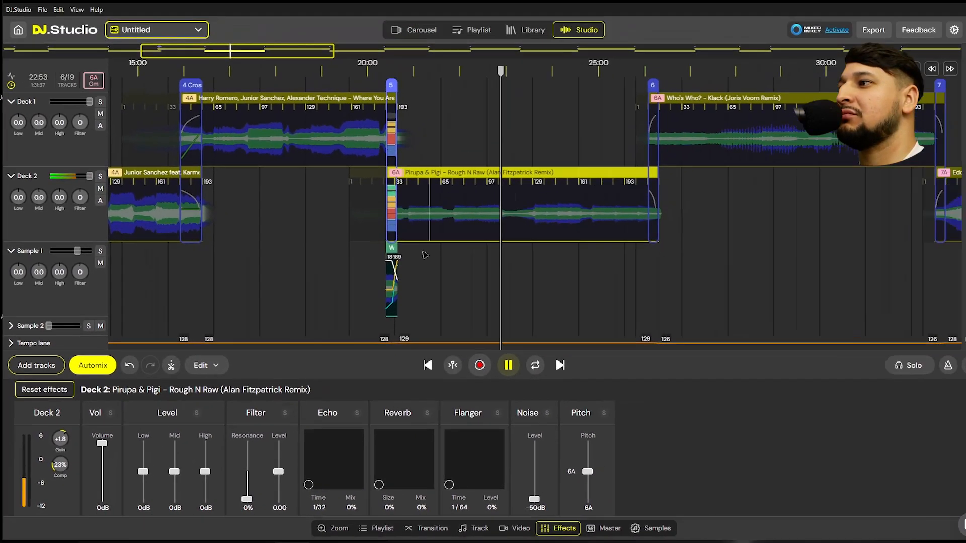
left_click(409, 264)
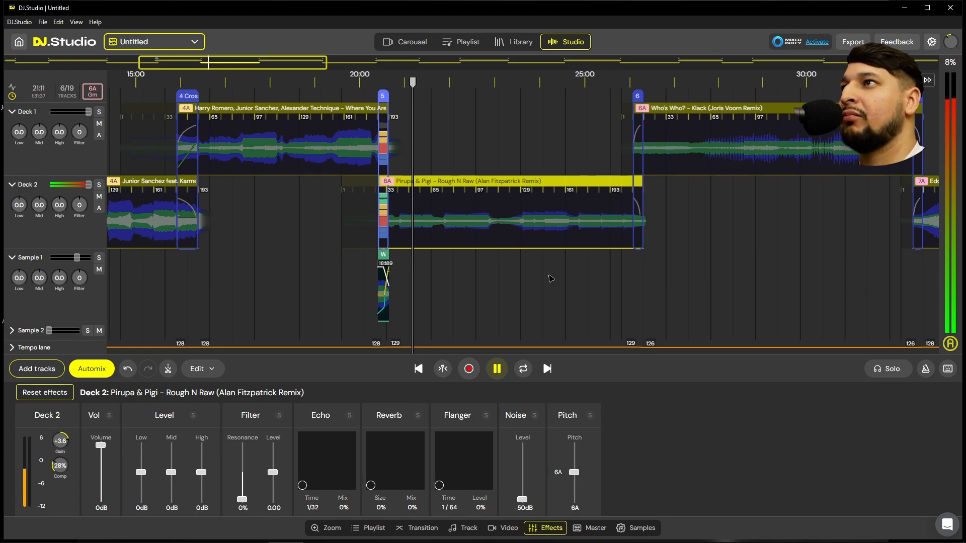
Play into the fifth transition and set Rough N Raw's gain to +4.1 and compression to 37%
left_click(384, 255)
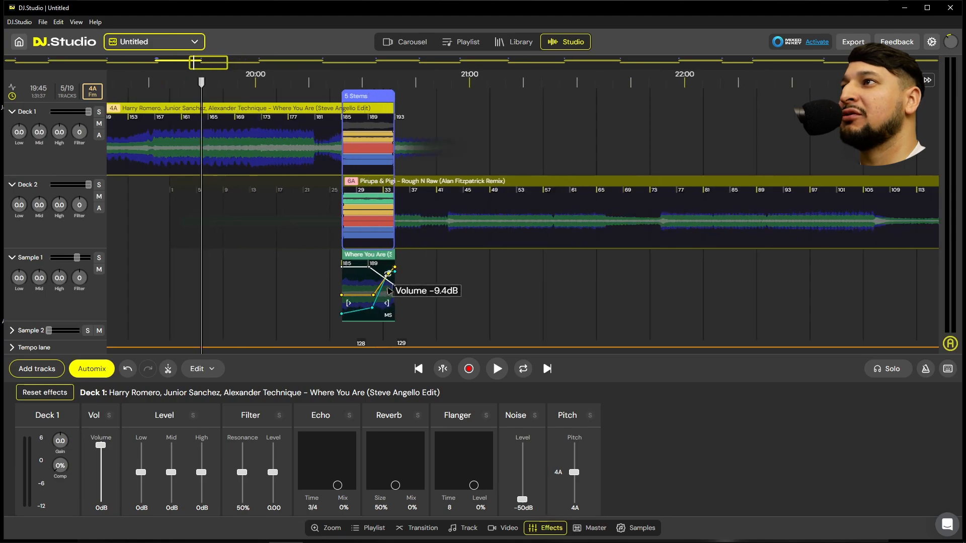
key("space")
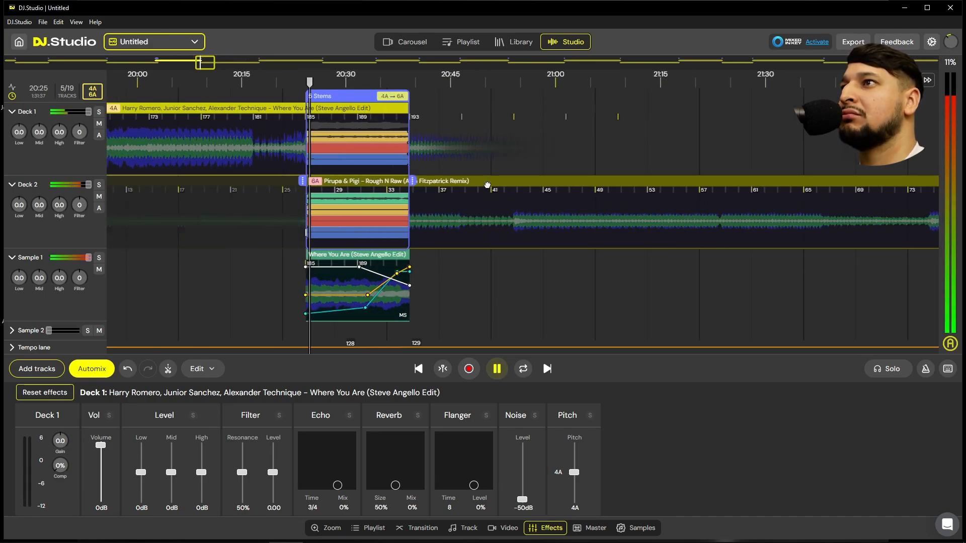
left_click(486, 185)
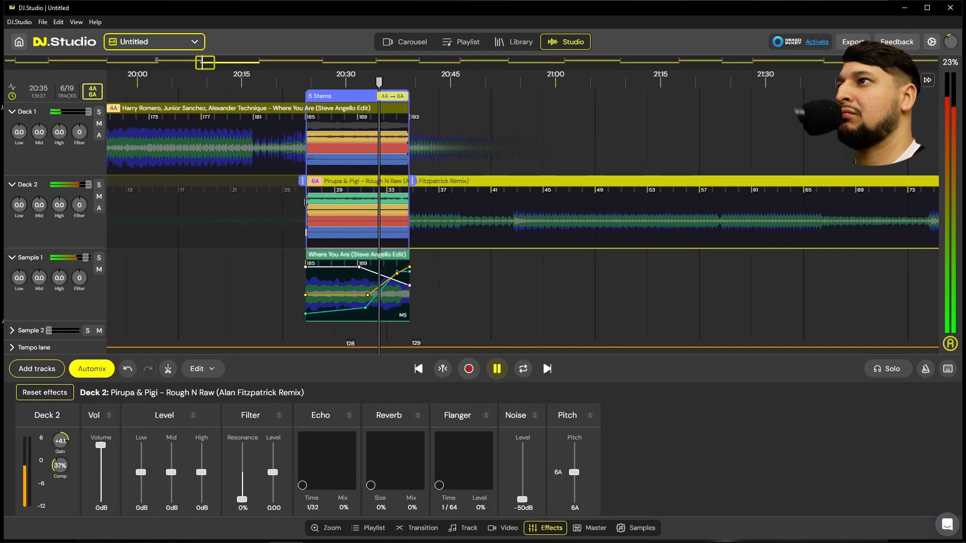
Automate Rough N Raw's drums stem to fade in across the fifth transition, reaching 0 dB at its end
left_click_drag(305, 203, 389, 196)
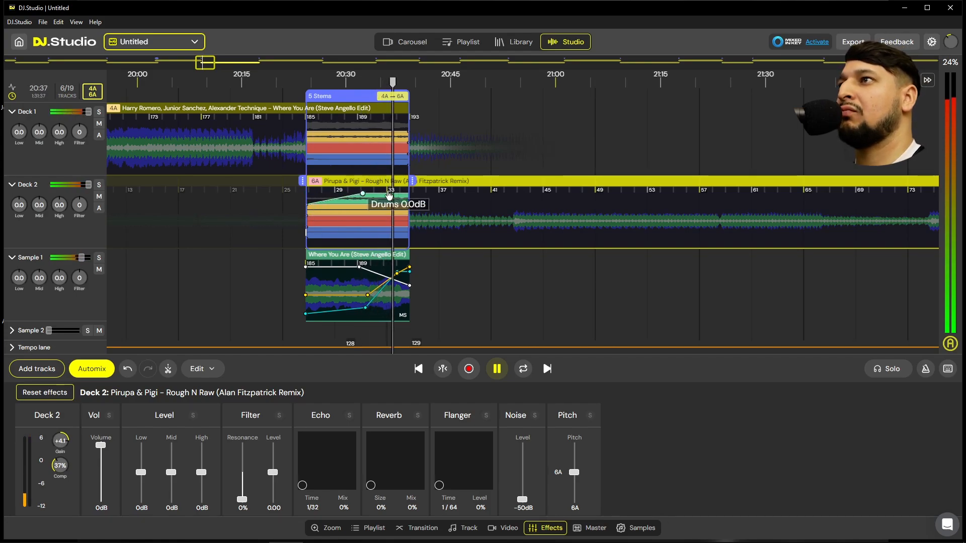
scroll(515, 214, "up", 5)
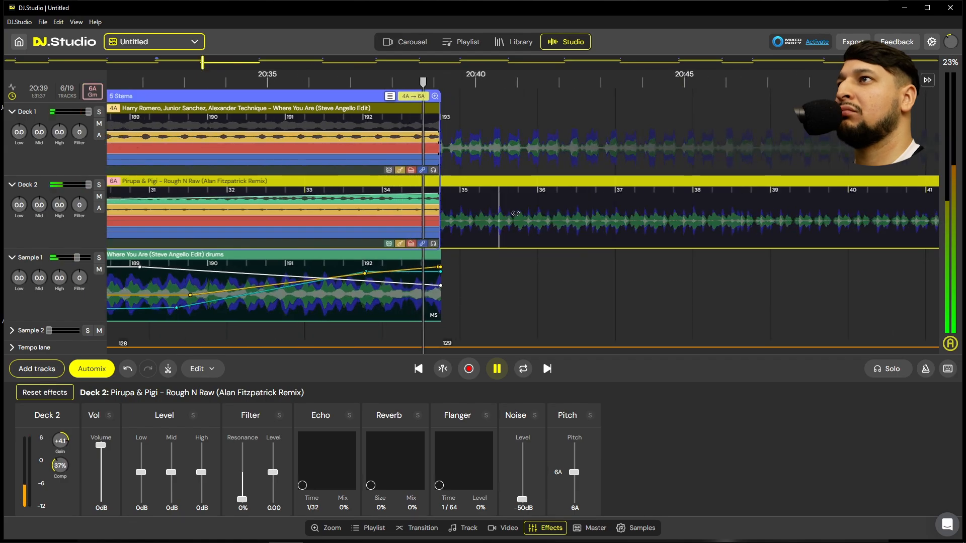
scroll(516, 213, "down", 3)
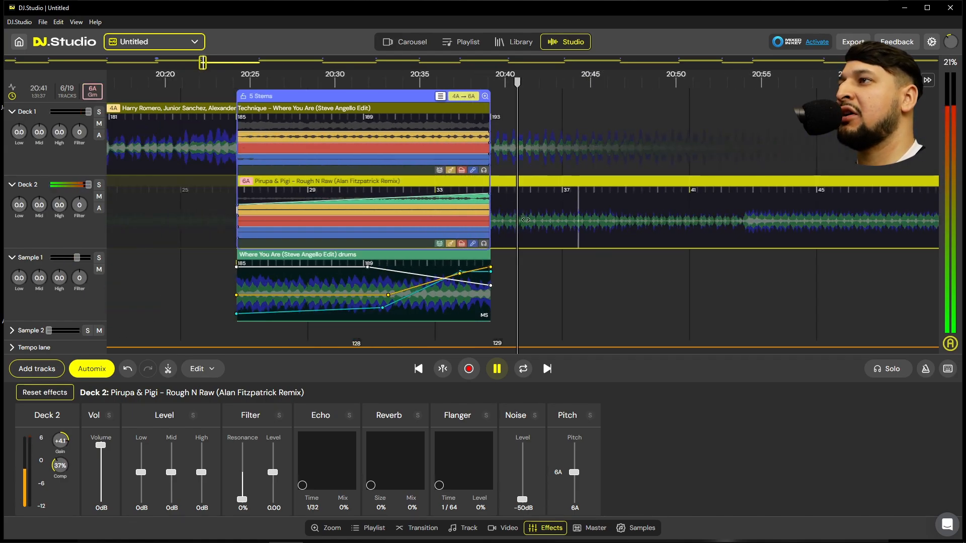
Lower the Where You Are drums sample's held volume to 0 dB up to bar 189 and play the transition through
left_click(217, 288)
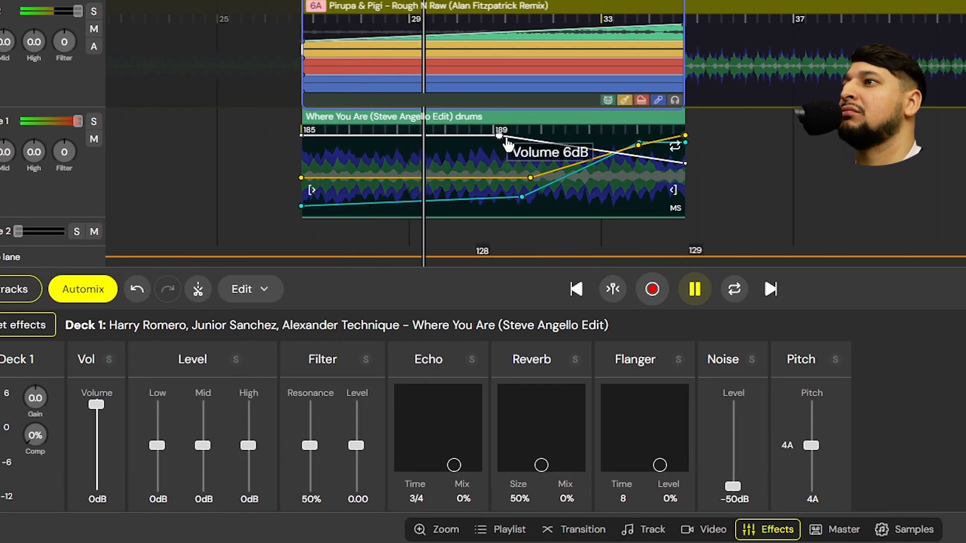
mouse_move(507, 142)
left_mouse_down()
mouse_move(508, 150)
mouse_move(494, 135)
mouse_move(500, 148)
left_mouse_up()
key("space")
left_click(289, 180)
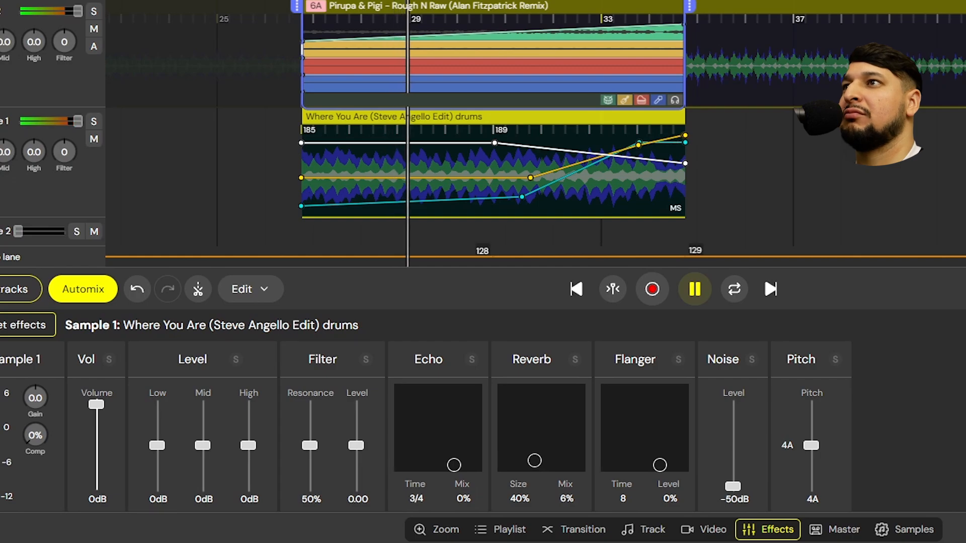
left_click(202, 40)
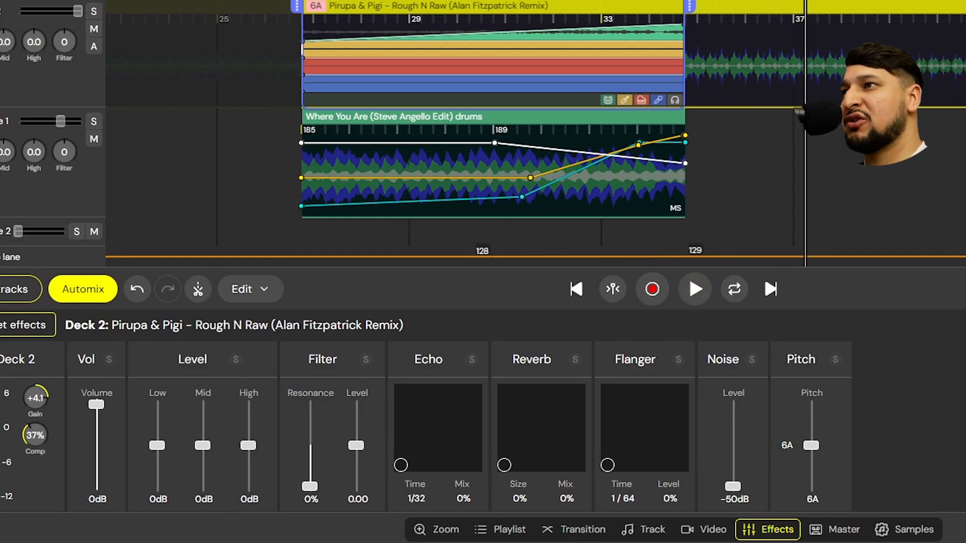
Examine the rest of Rough N Raw up to the sixth transition into Klack, playing its middle and later sections
scroll(430, 146, "down", 5)
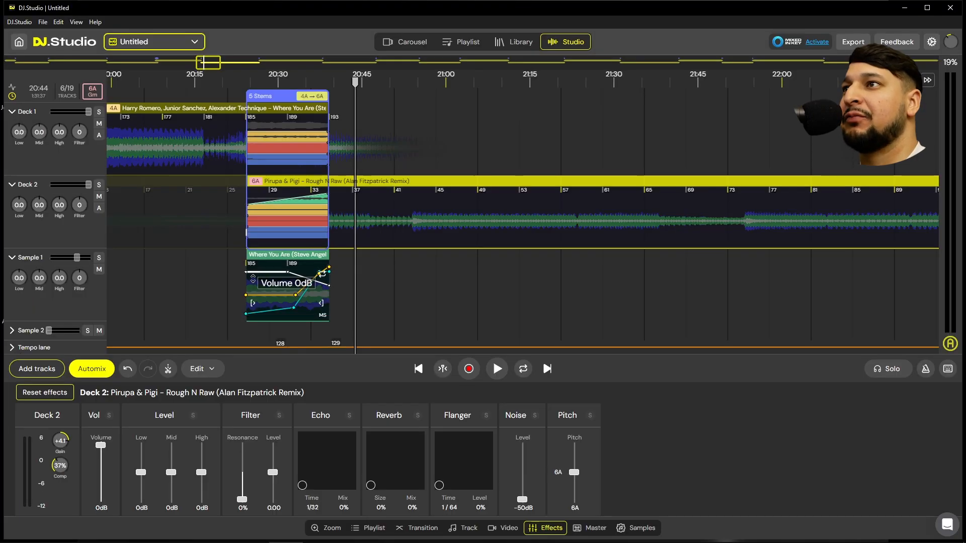
scroll(430, 146, "down", 5)
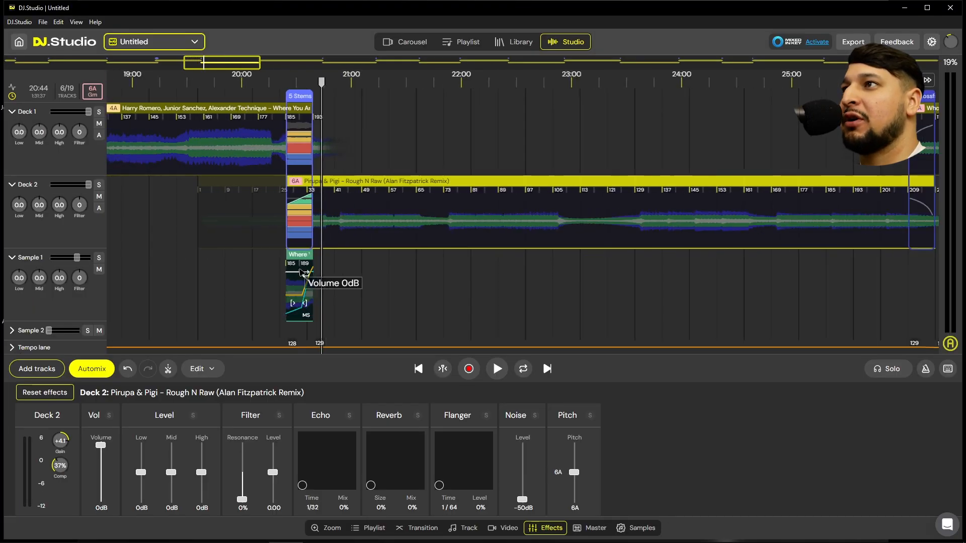
scroll(653, 230, "left", 3)
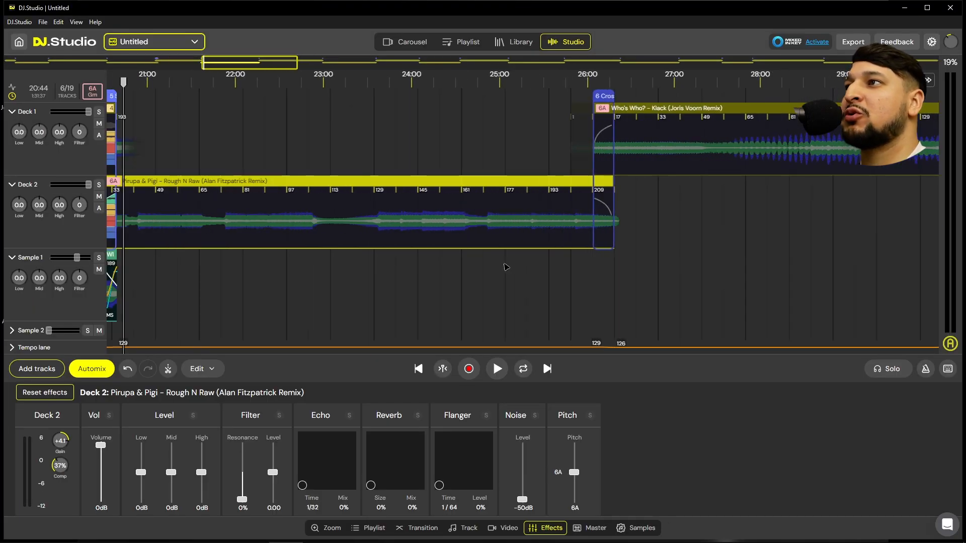
left_click(249, 181)
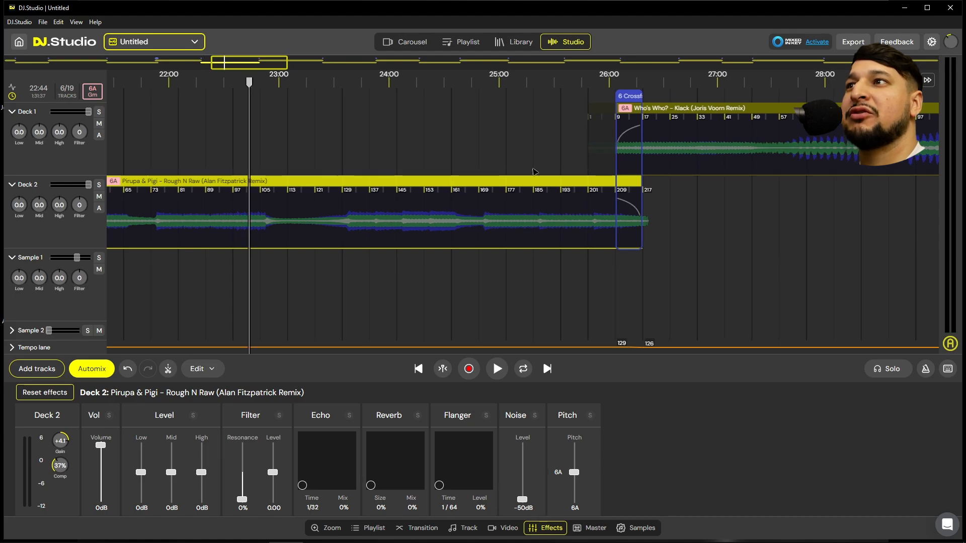
scroll(755, 110, "right", 3)
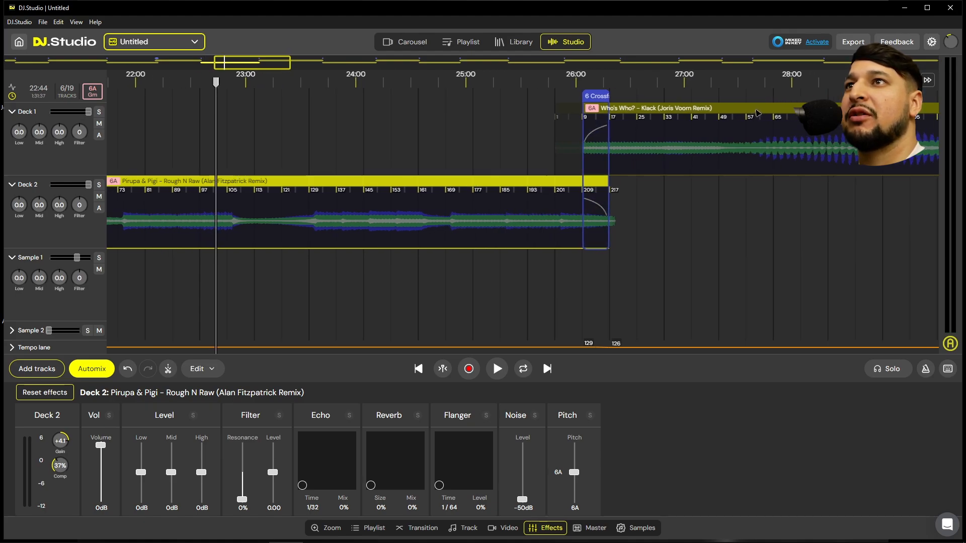
scroll(736, 113, "right", 5)
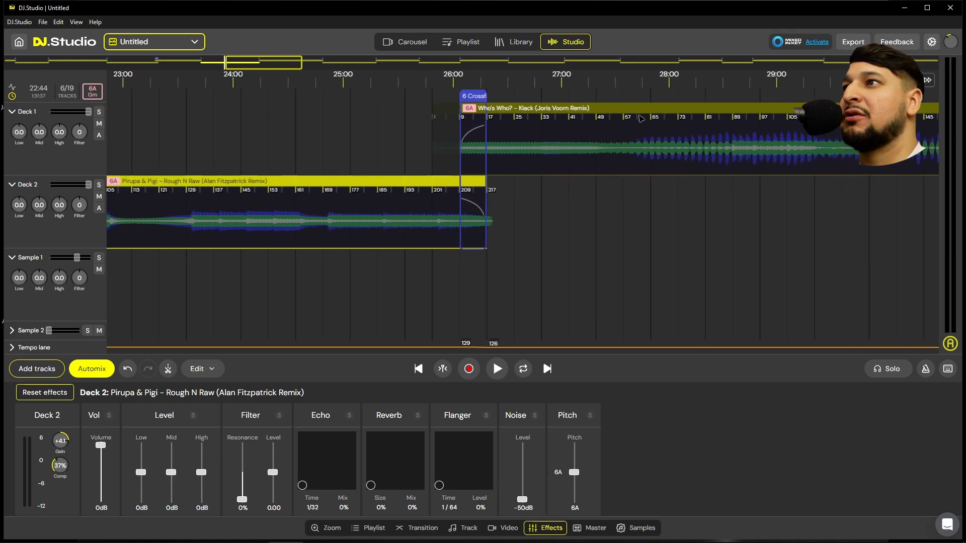
scroll(697, 151, "down", 3)
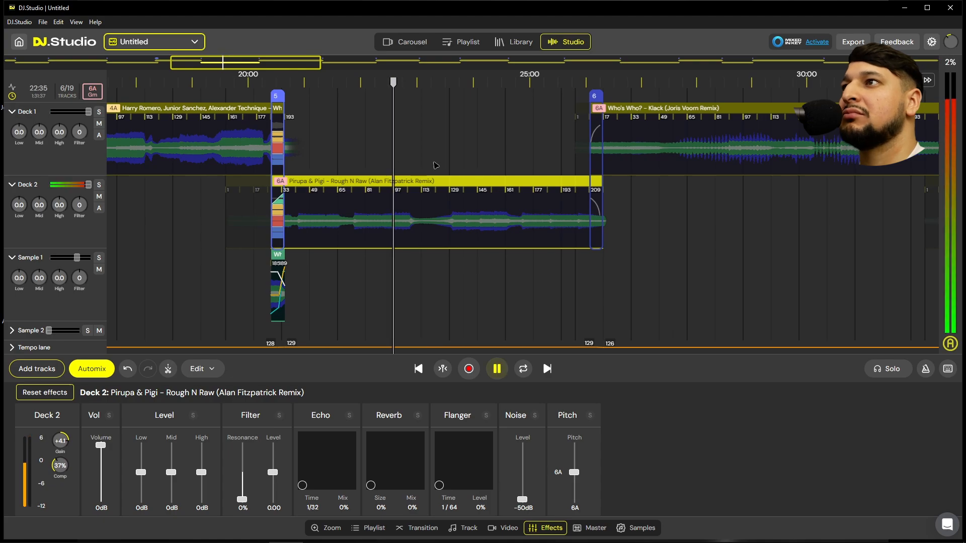
left_click(437, 83)
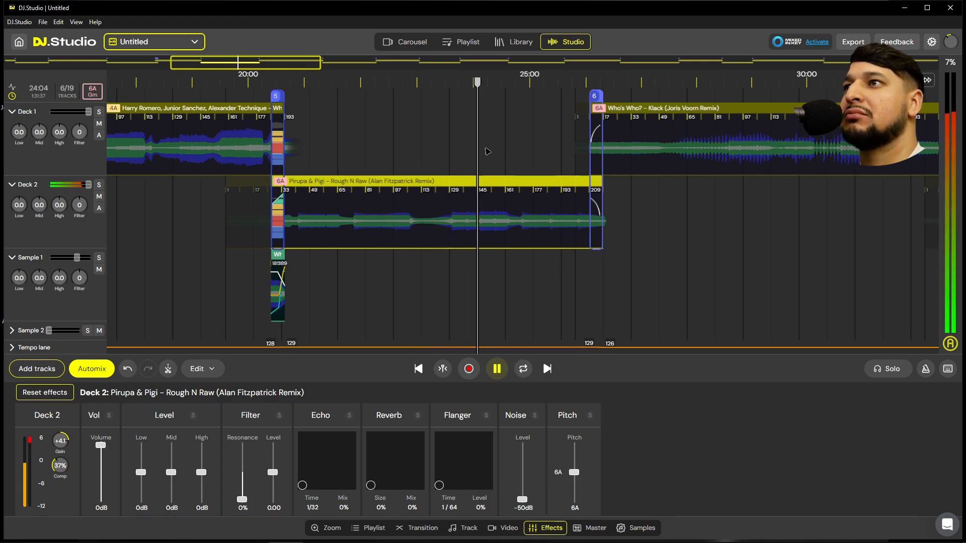
scroll(487, 150, "up", 4)
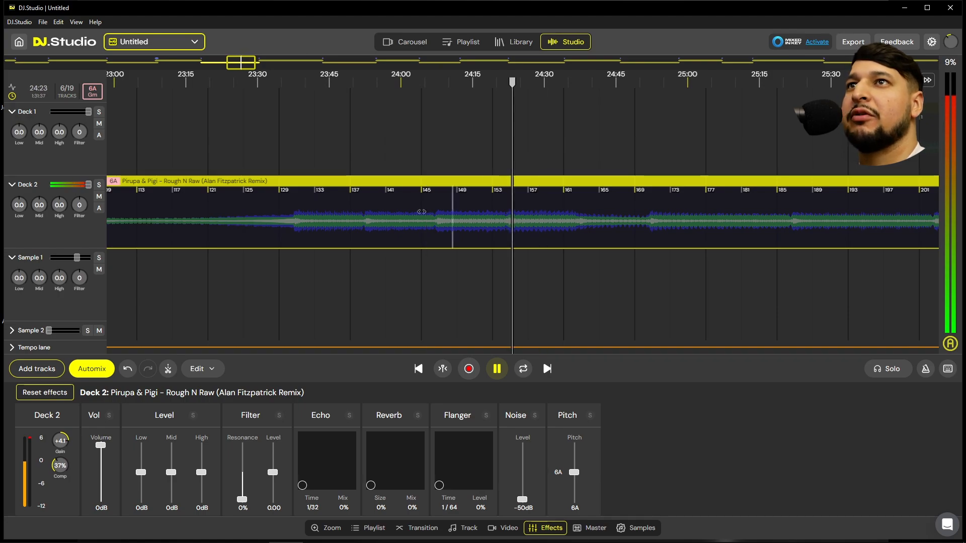
Move the Who's Who? – Klack track on Deck 1 earlier so it crossfades with Rough N Raw over Deck 2's bars 153 to 161
scroll(422, 212, "down", 3)
key("space")
left_click_drag(867, 116, 573, 111)
scroll(535, 191, "down", 2)
left_click_drag(396, 96, 291, 95)
scroll(269, 151, "up", 5)
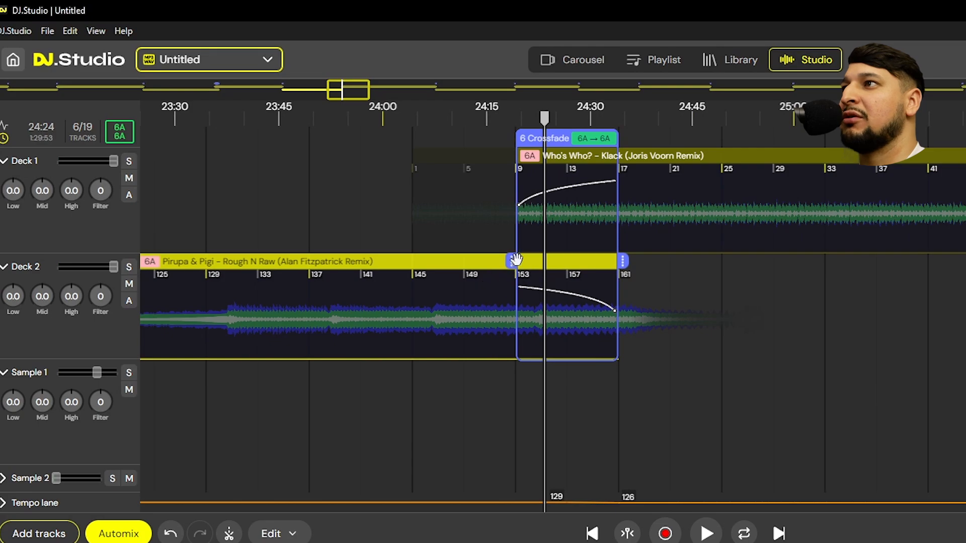
Stretch the crossfade to run from about bar 146.5 to bar 163 of Rough N Raw, and play the transition
left_click_drag(517, 261, 422, 261)
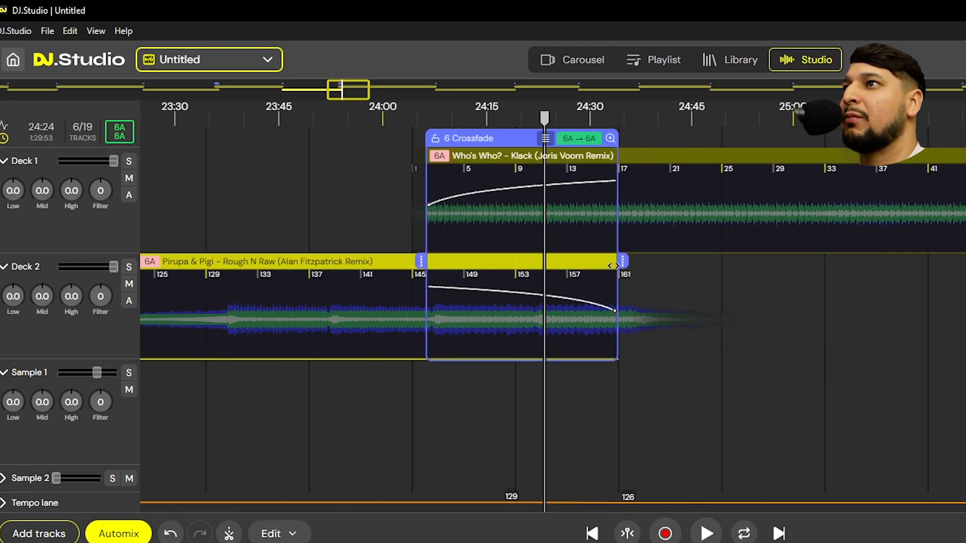
left_click_drag(623, 261, 645, 265)
scroll(632, 312, "up", 6)
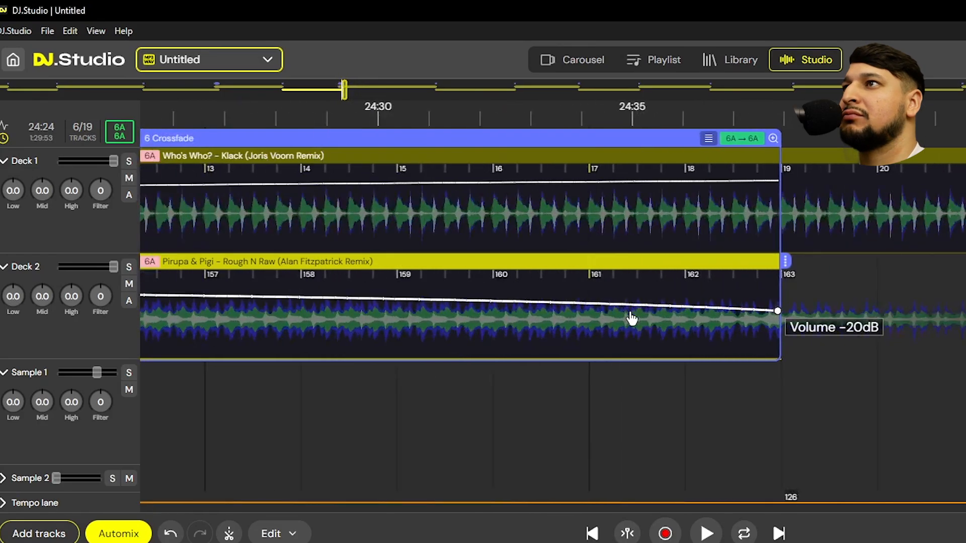
left_click(664, 377)
left_click(636, 382)
key("space")
scroll(699, 386, "down", 2)
scroll(699, 386, "down", 3)
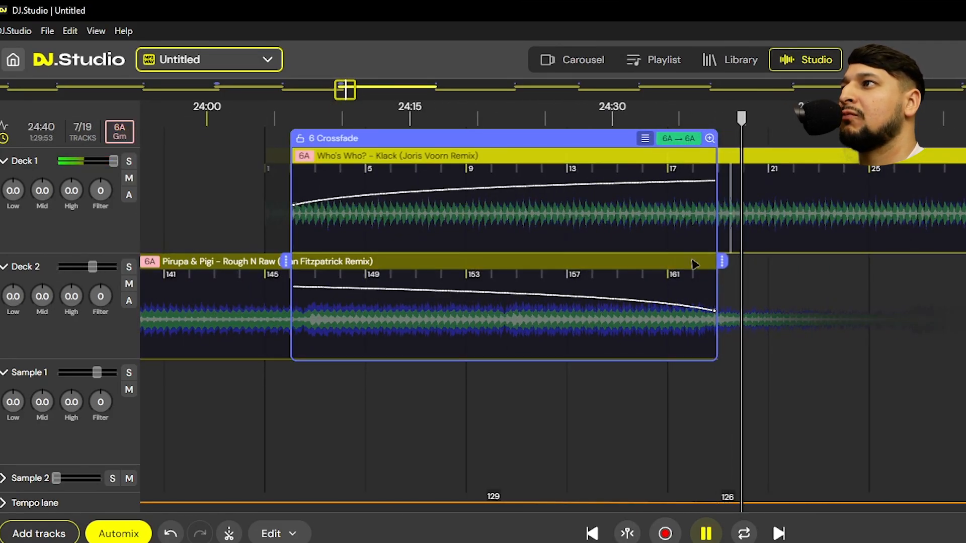
left_click_drag(285, 261, 294, 374)
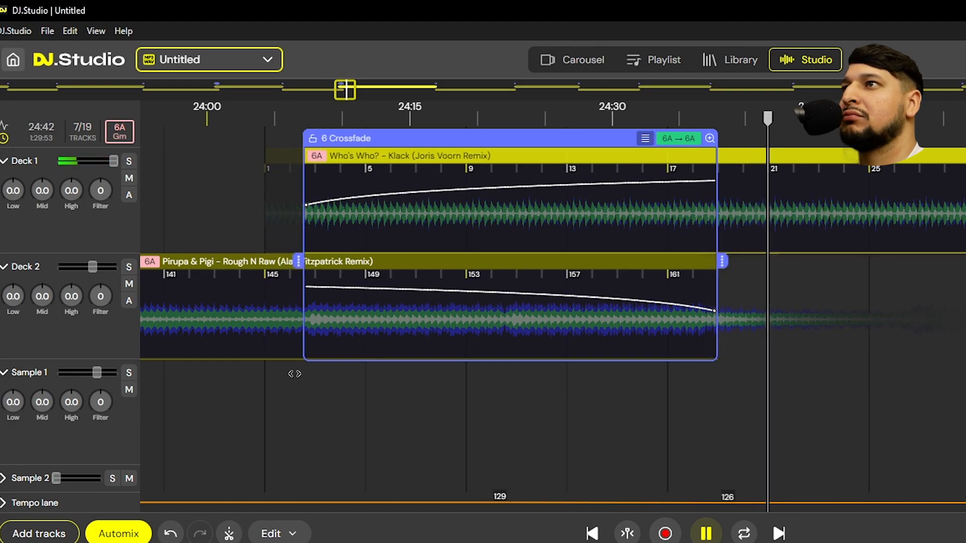
left_click(294, 374)
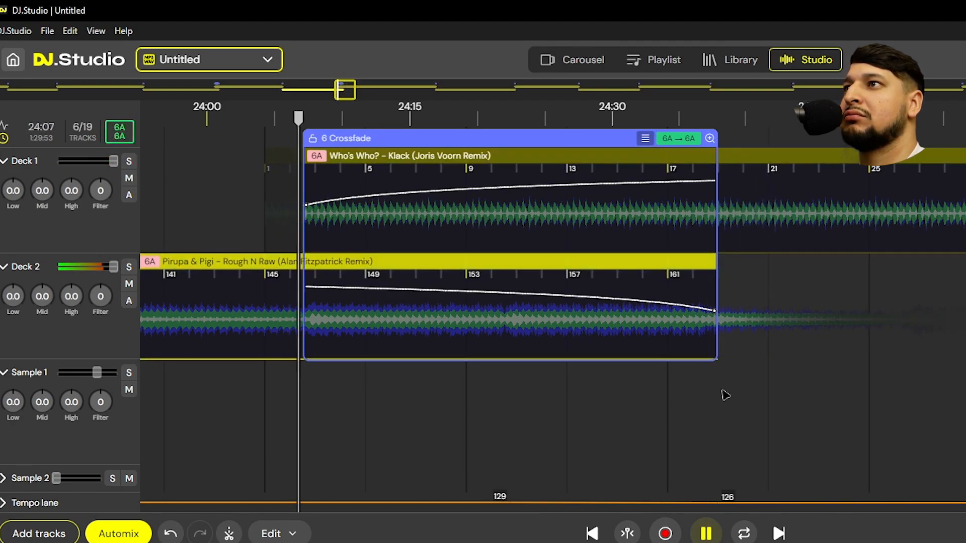
Extend the end of the crossfade to bar 169 of the Rough N Raw track
scroll(744, 319, "up", 3)
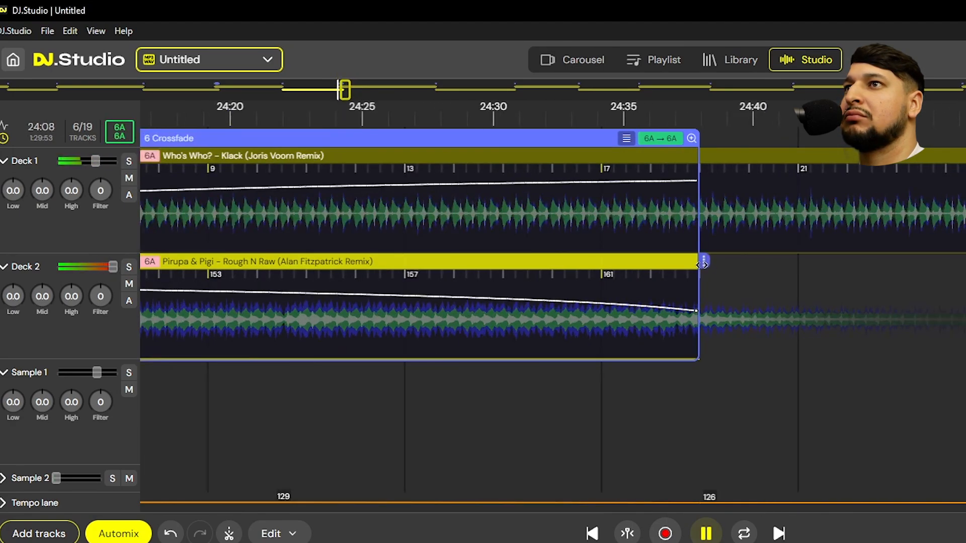
left_click_drag(703, 262, 962, 263)
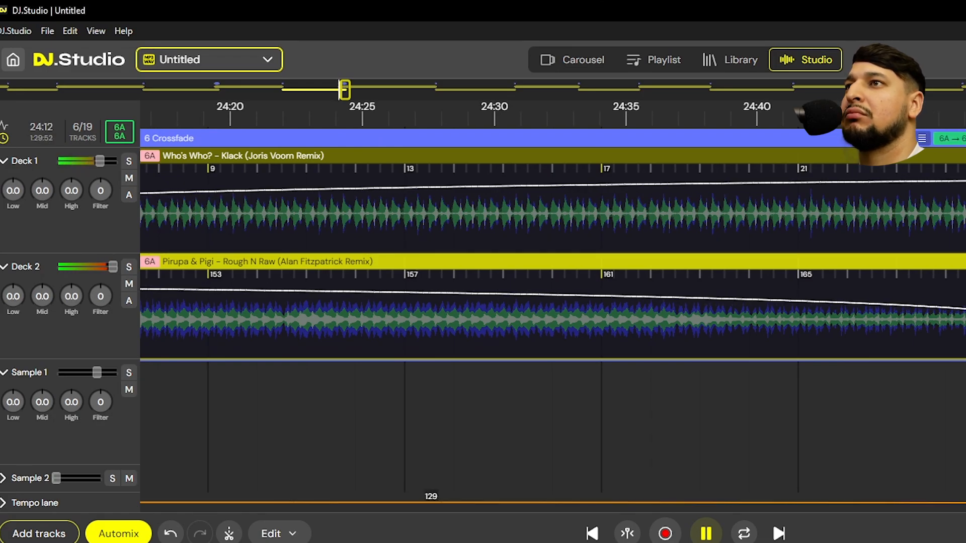
scroll(355, 291, "left", 5)
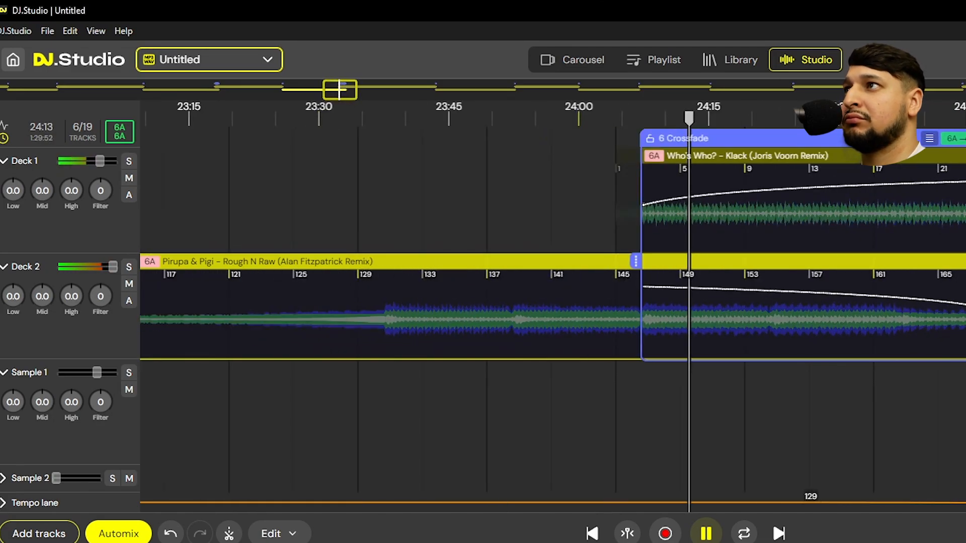
scroll(354, 291, "down", 2)
scroll(597, 263, "down", 5)
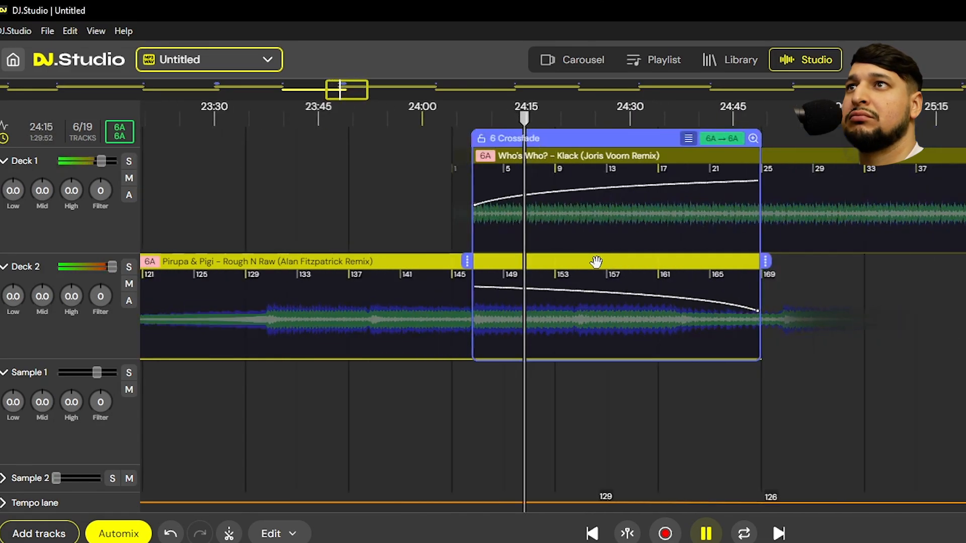
Slide the Klack track earlier until its bar 41 lines up with bar 149 of Rough N Raw, and play the transition
key("space")
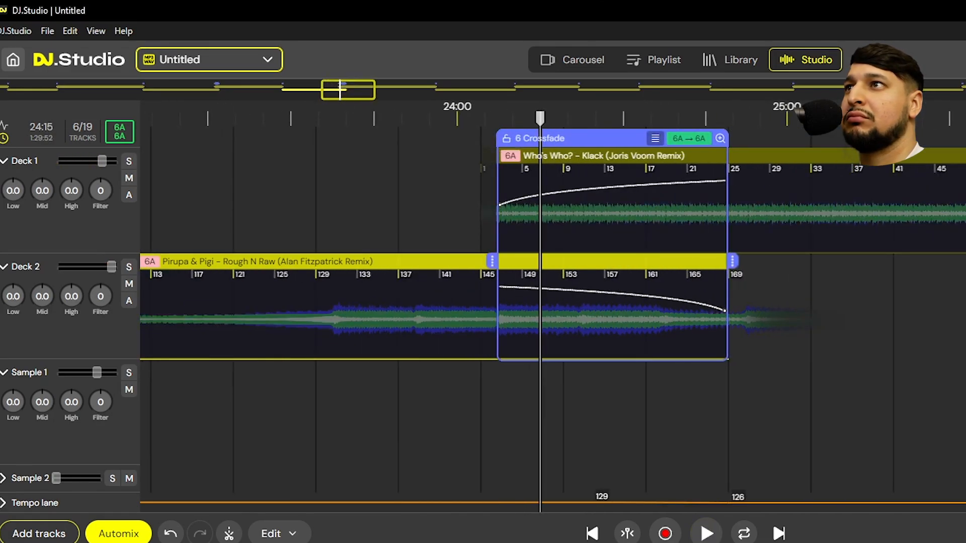
left_click_drag(964, 156, 740, 138)
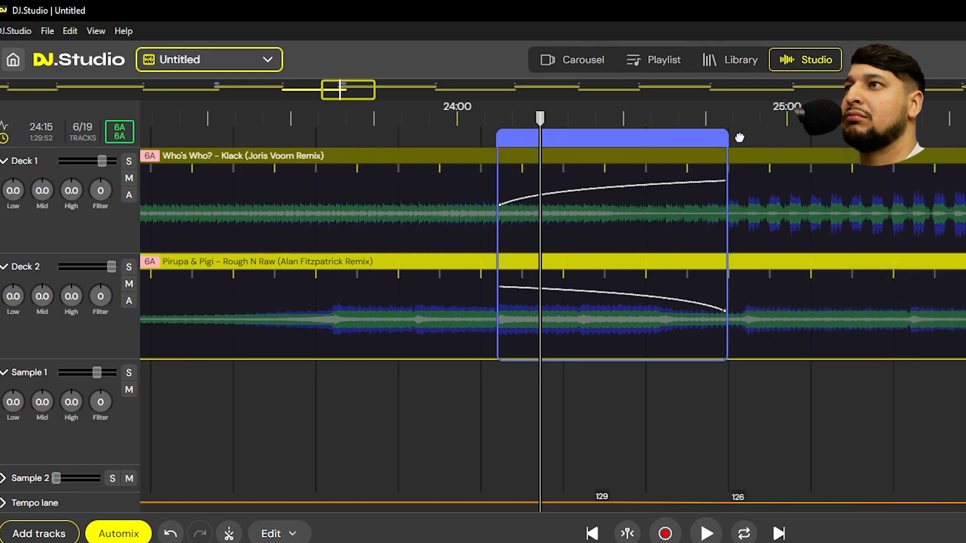
left_click(487, 410)
key("space")
scroll(570, 392, "up", 3)
scroll(571, 393, "up", 1)
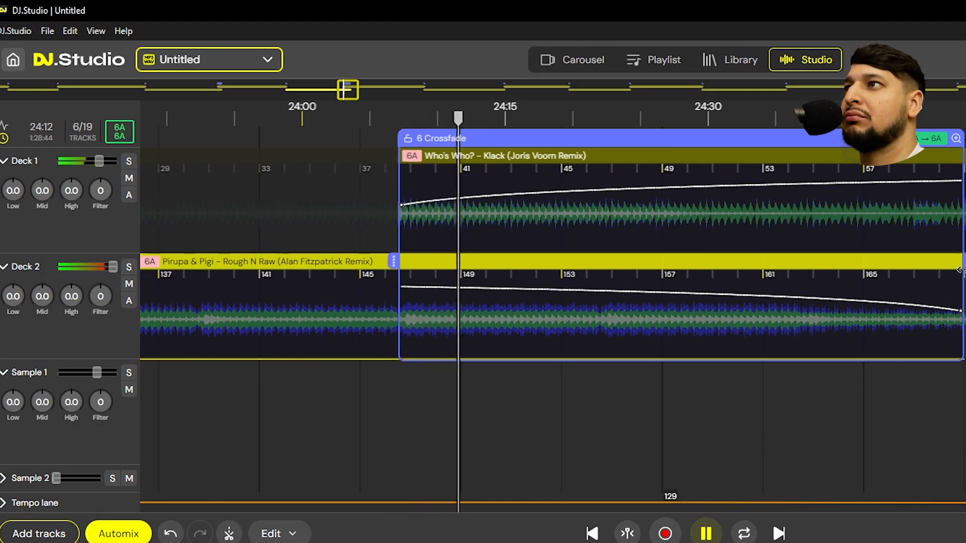
Undo the last edit and keep listening to the crossfade
key("ctrl+z")
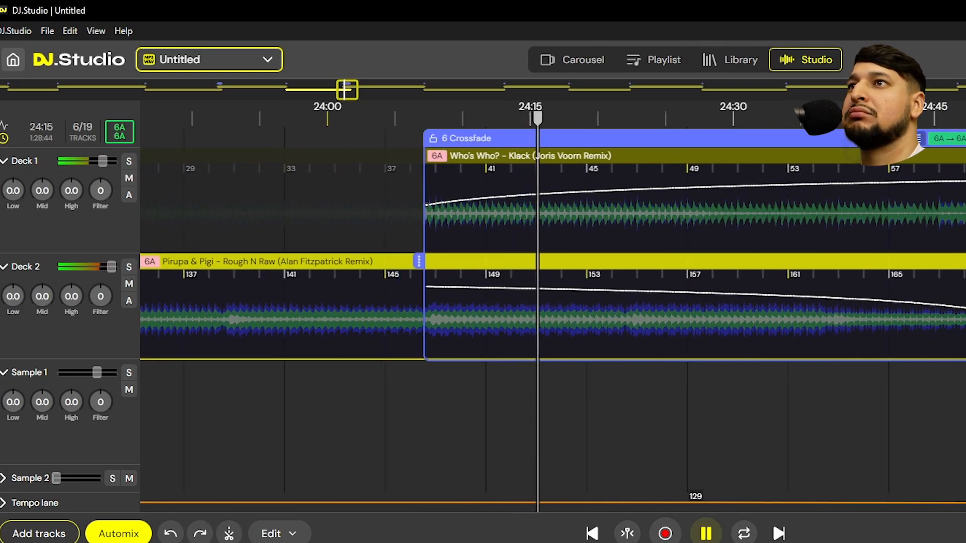
scroll(839, 462, "down", 3)
scroll(825, 423, "up", 3)
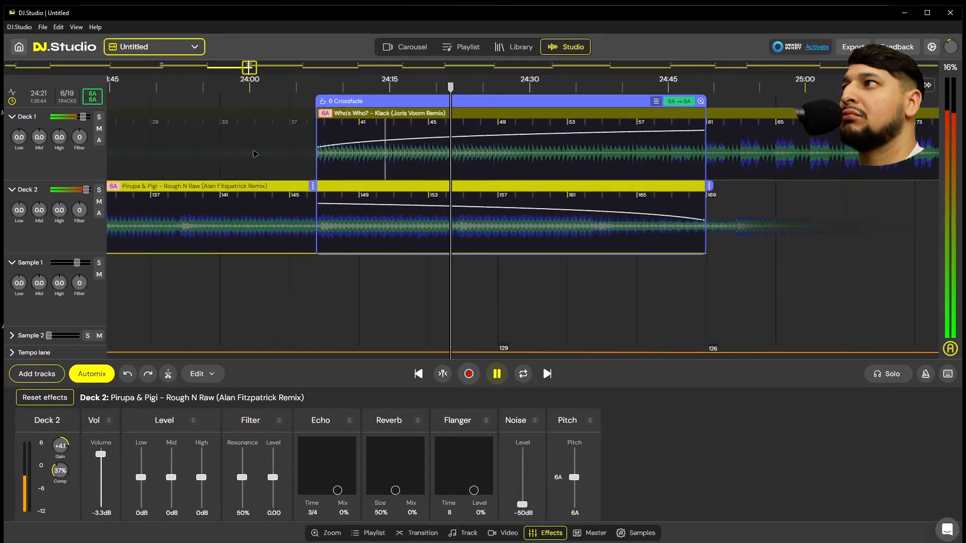
Solo Deck 1 briefly to hear Klack alone during the crossfade, restore both decks, and pause playback
left_click(99, 118)
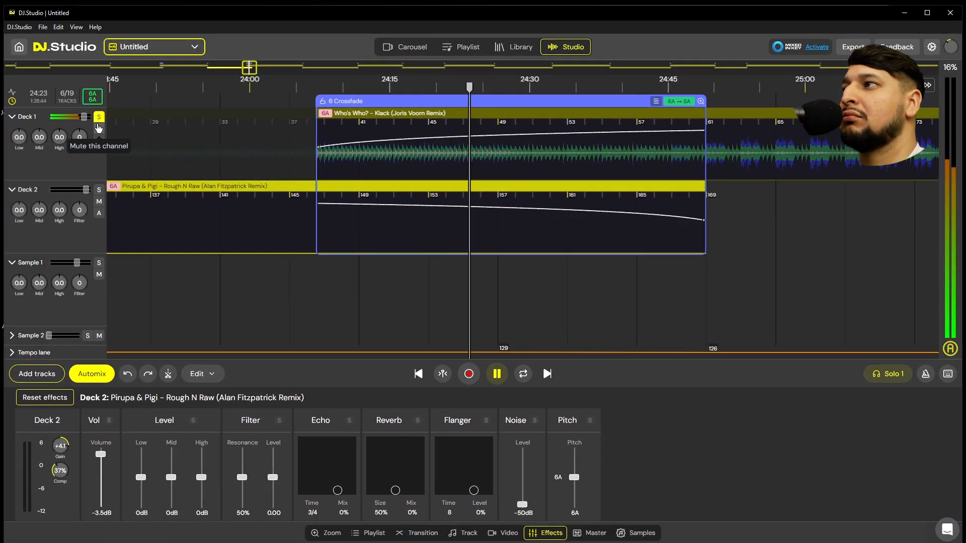
left_click(101, 117)
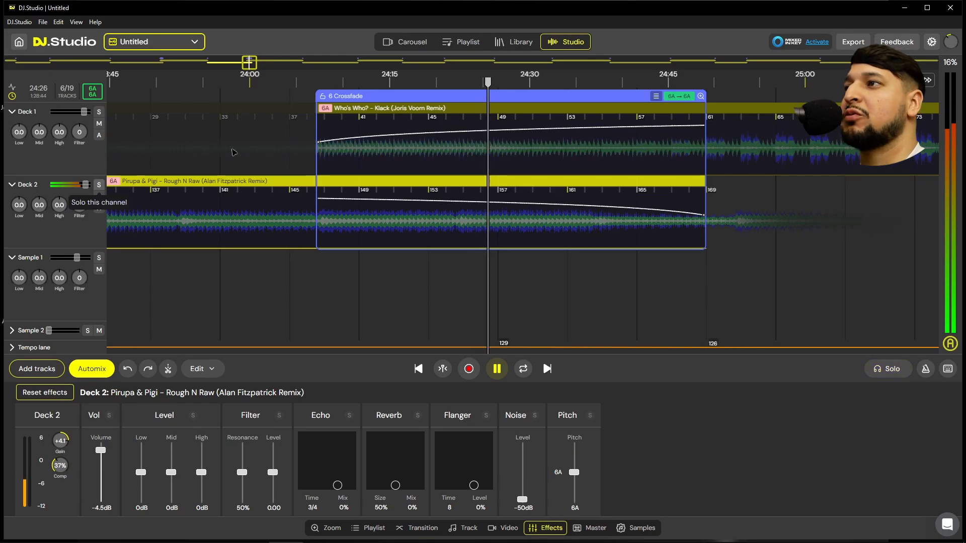
key("space")
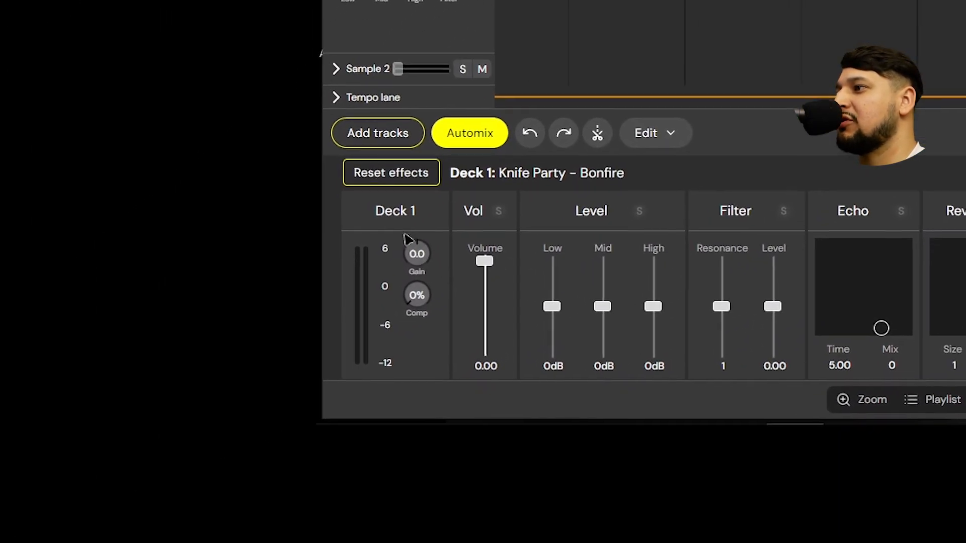
left_click_drag(248, 332, 252, 268)
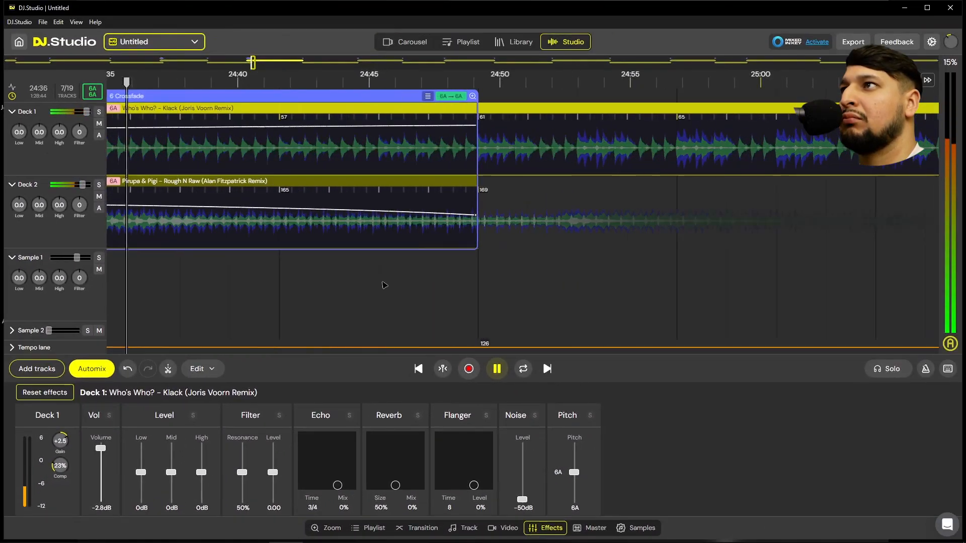
Shift the Klack track two bars later so its bar 61 lines up with bar 171 of Rough N Raw
scroll(427, 156, "up", 2)
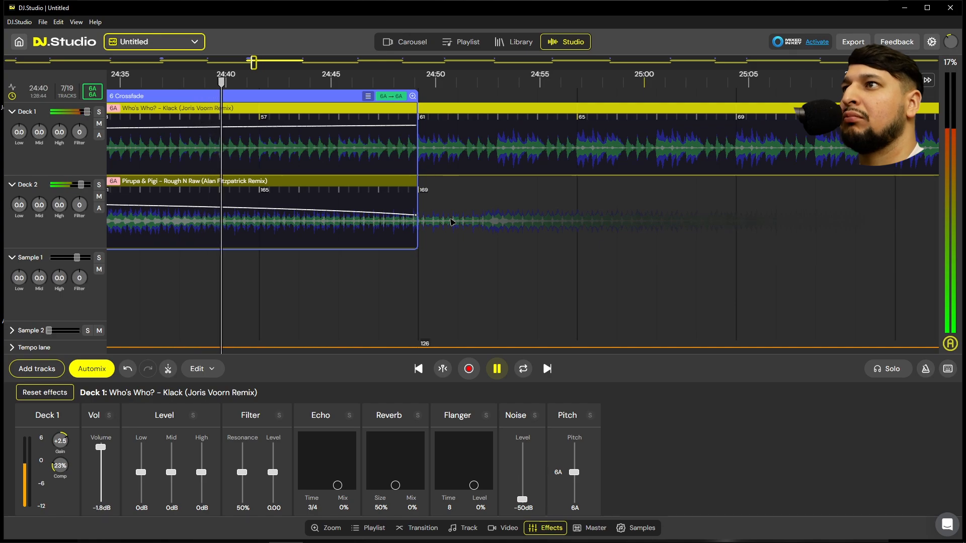
scroll(453, 232, "down", 3)
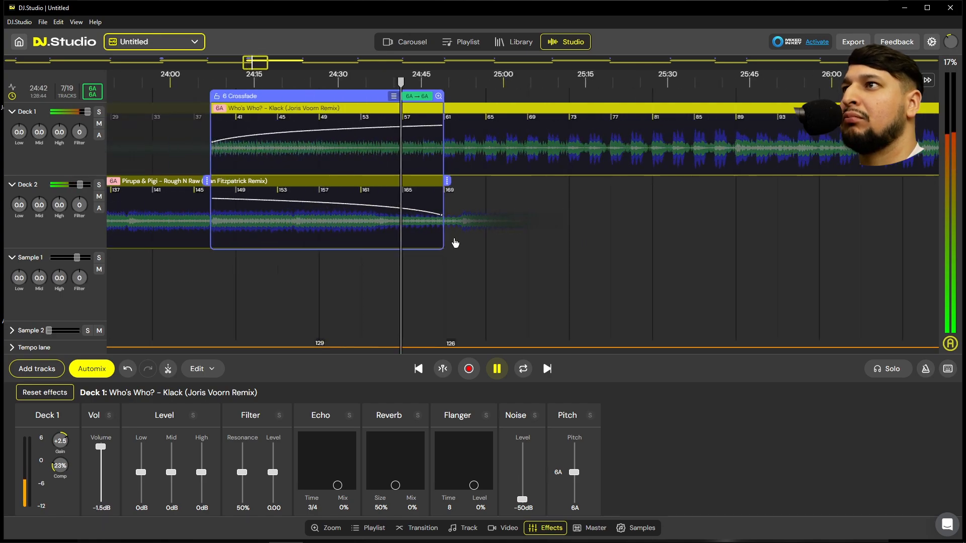
scroll(456, 243, "up", 2)
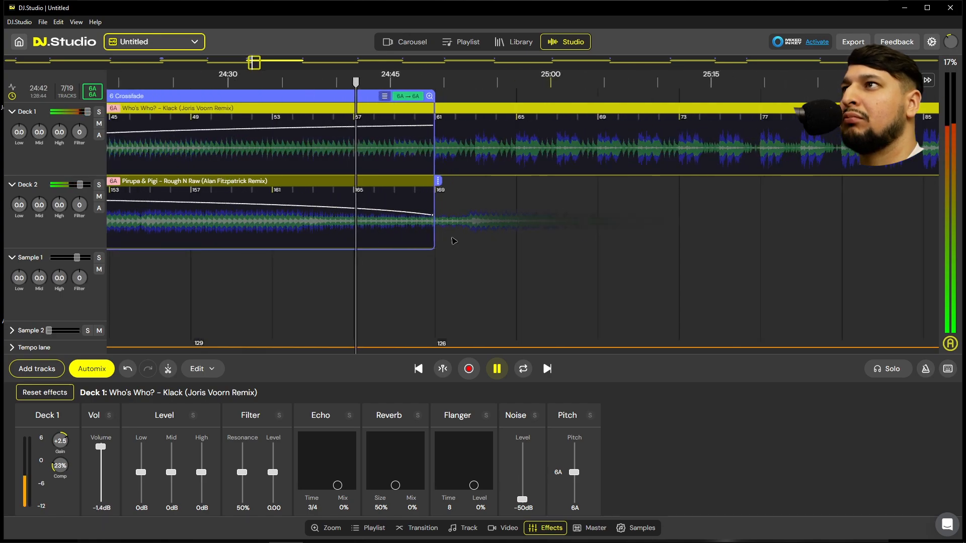
left_click_drag(455, 108, 500, 109)
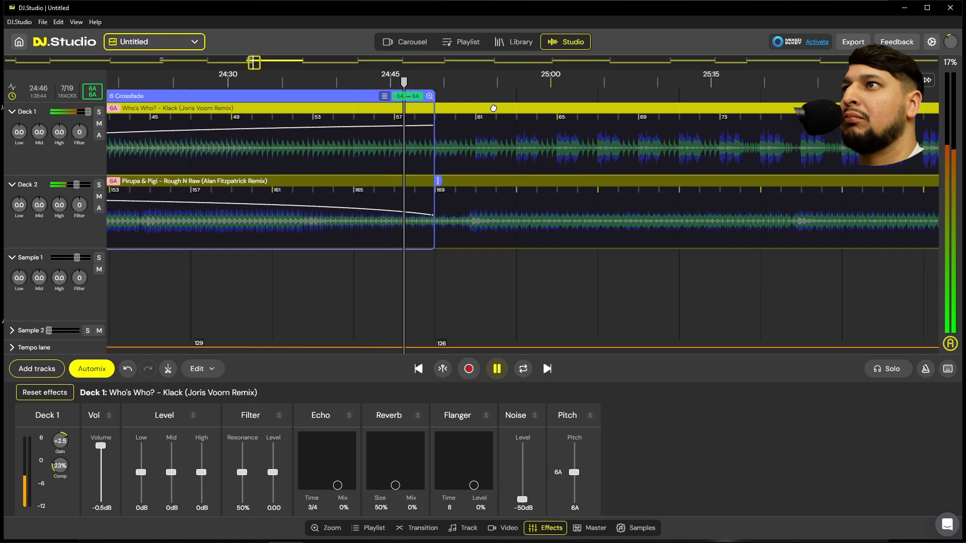
Pause playback and extend the end of the crossfade to about bar 173 of the Rough N Raw track
scroll(480, 113, "up", 2)
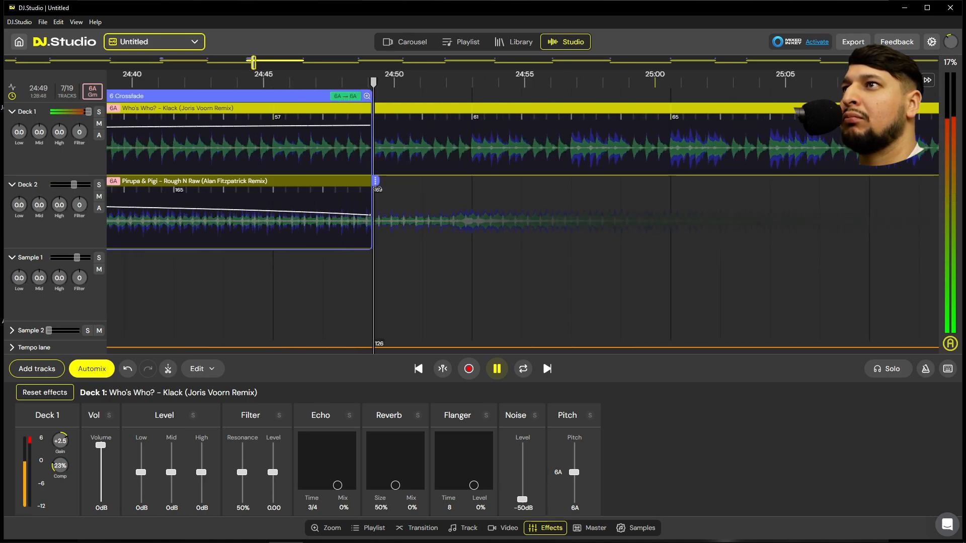
left_click_drag(376, 189, 560, 185)
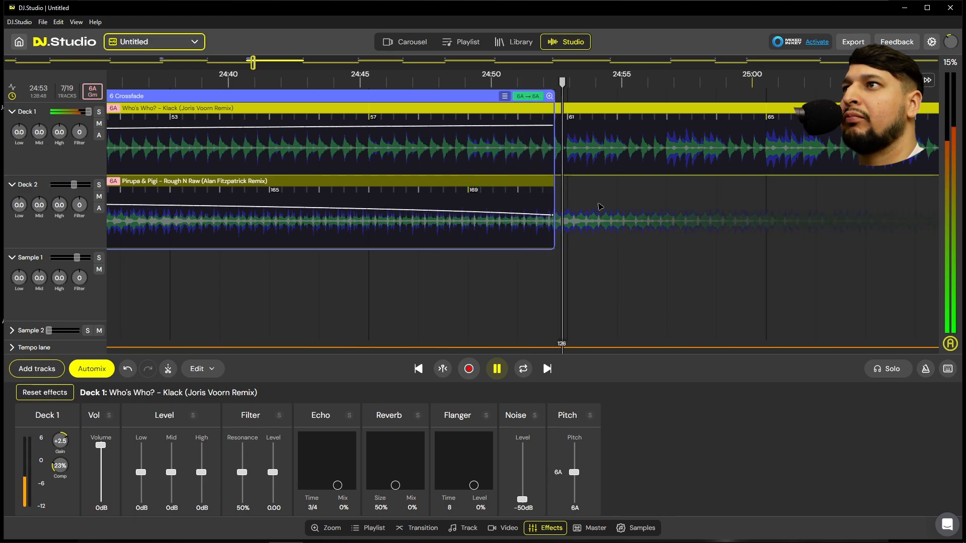
scroll(600, 206, "up", 5)
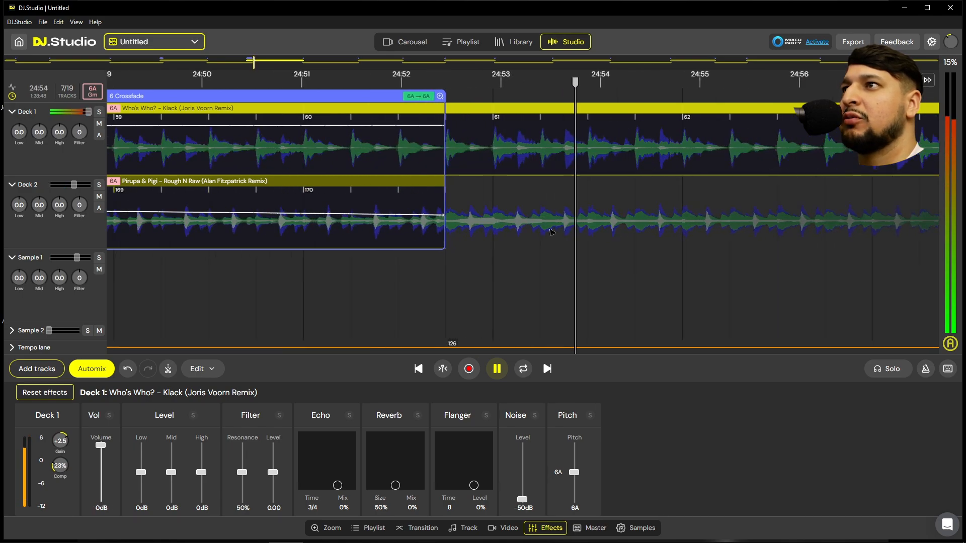
key("space")
left_click_drag(451, 180, 825, 180)
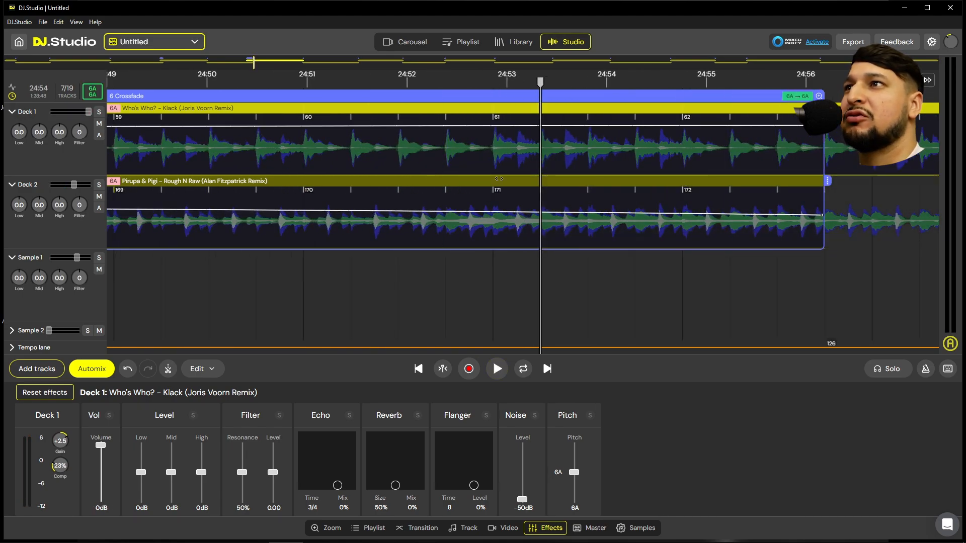
Shift the Klack track about two beats earlier and play the overlap from about 24:51 to check the alignment
left_click_drag(862, 109, 774, 114)
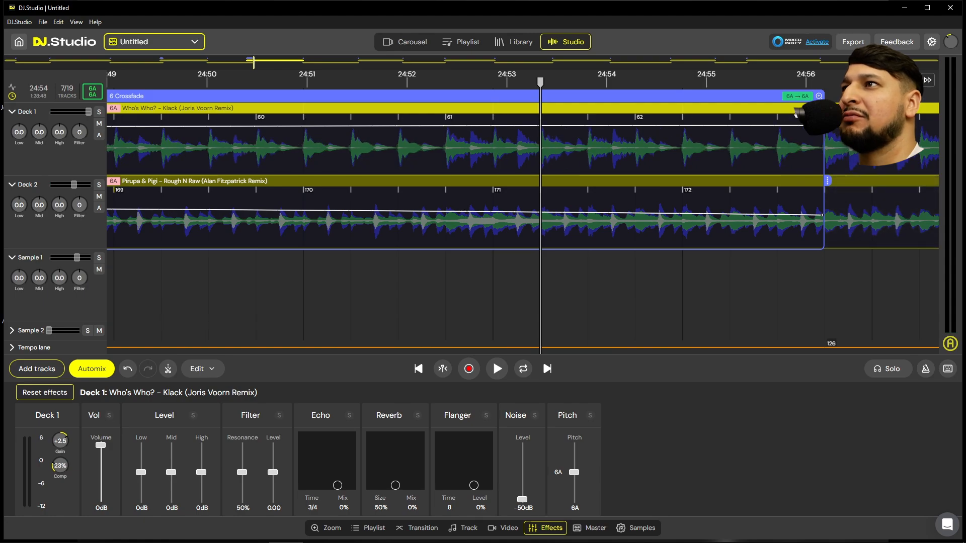
left_click(355, 297)
key("space")
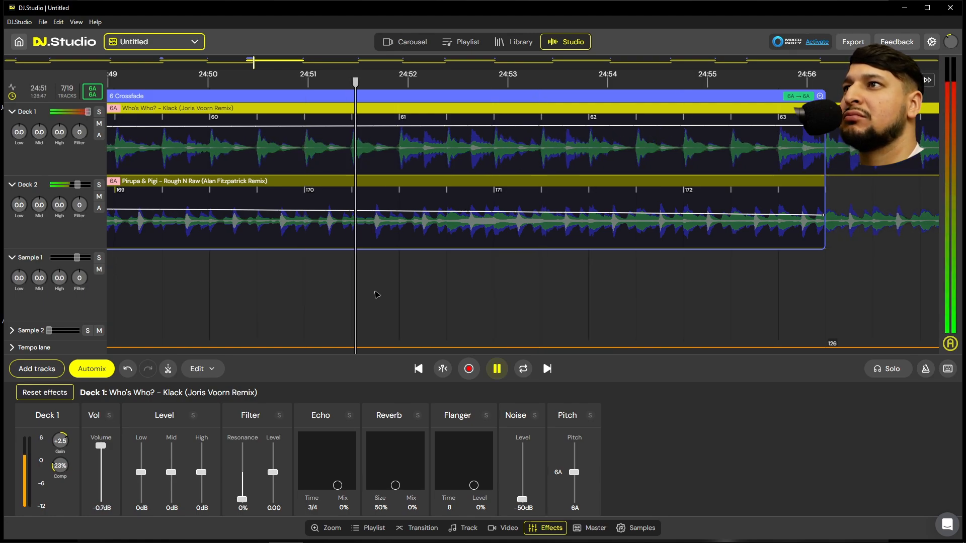
scroll(382, 295, "up", 3)
scroll(381, 295, "down", 4)
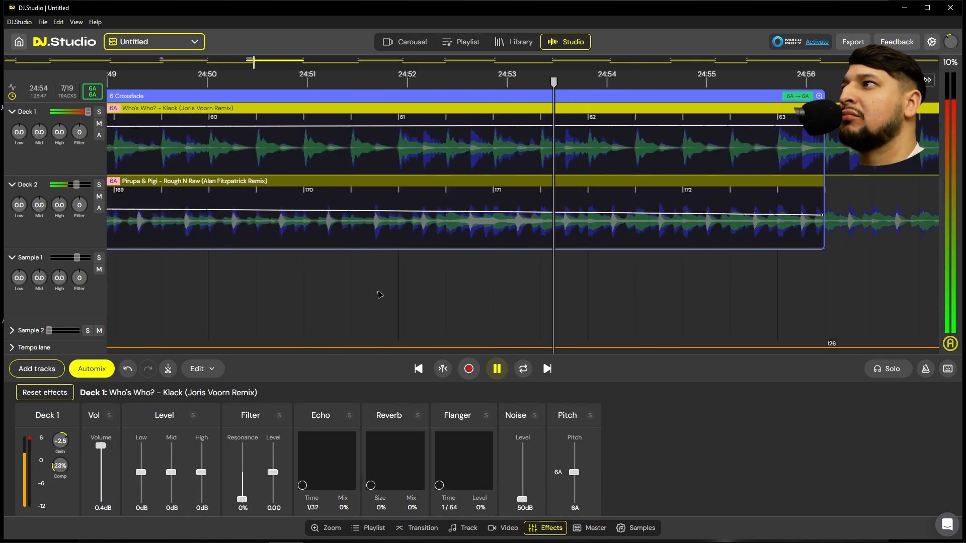
key("space")
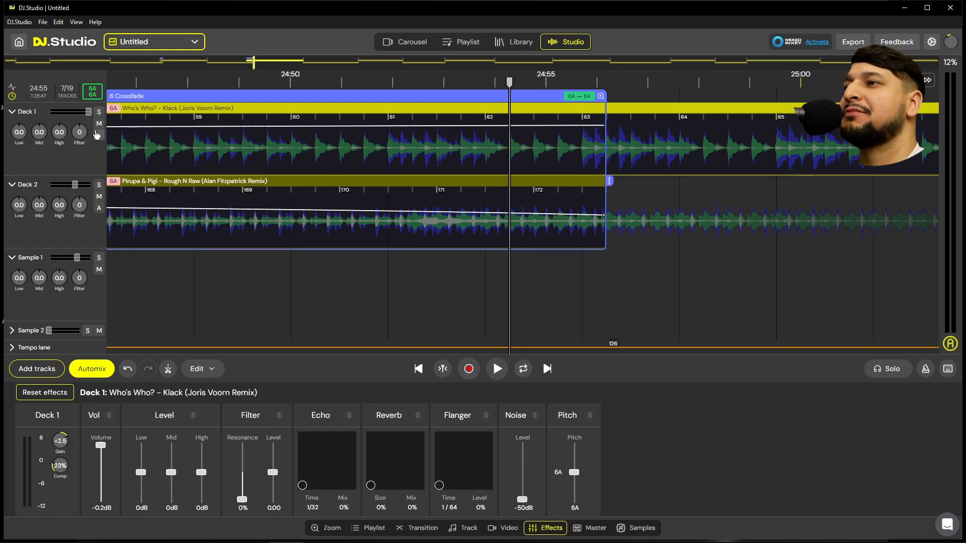
Mute Deck 1, play the Rough N Raw section around bar 171 alone several times, and unmute Deck 1
left_click(99, 123)
left_click(310, 280)
key("space")
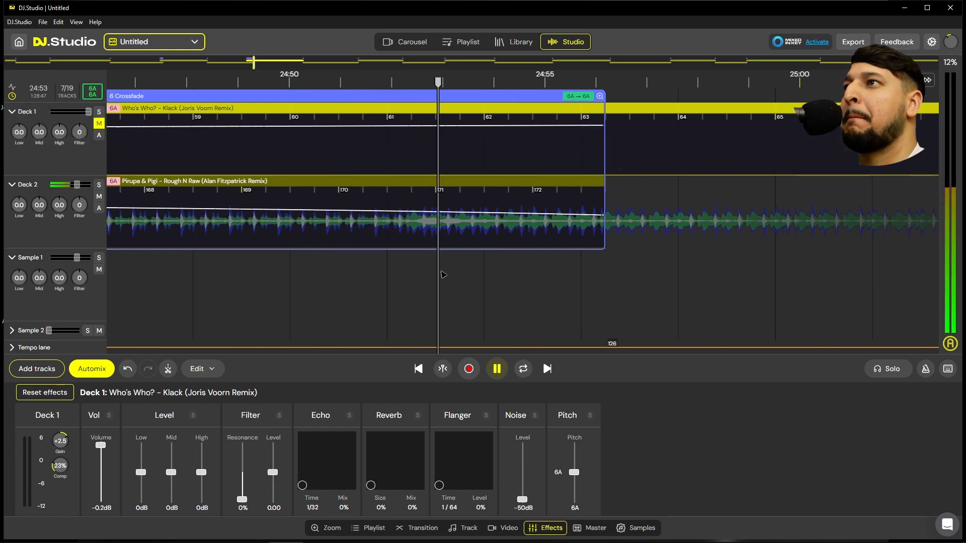
key("space")
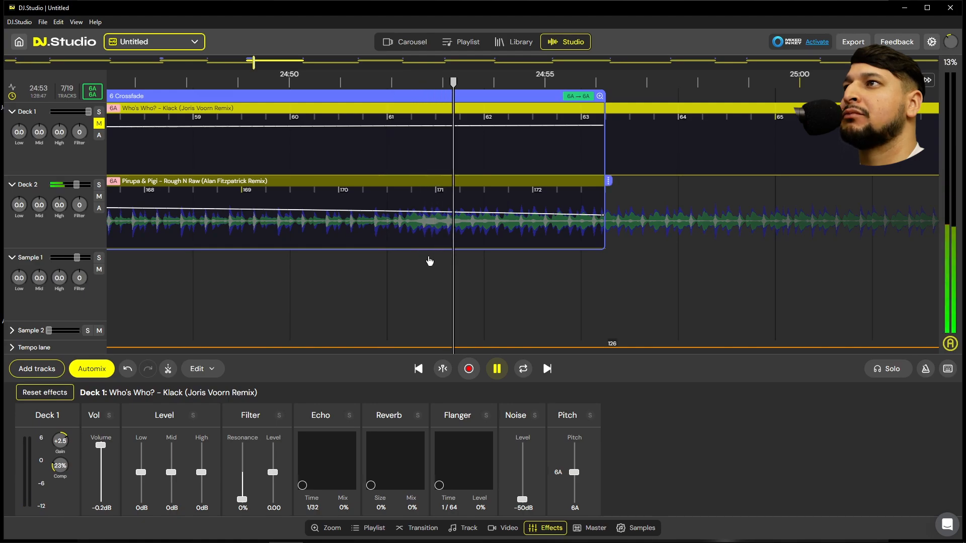
key("space")
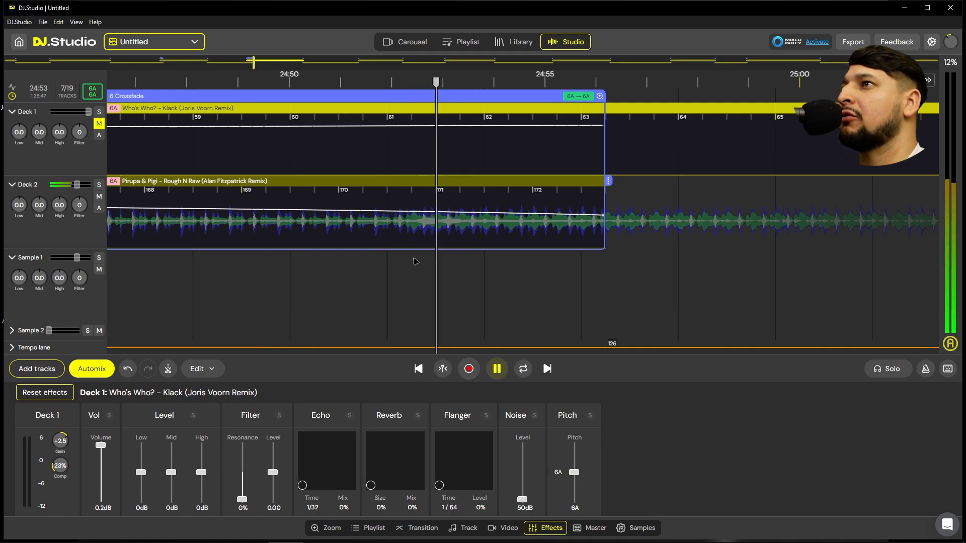
key("space")
left_click(100, 125)
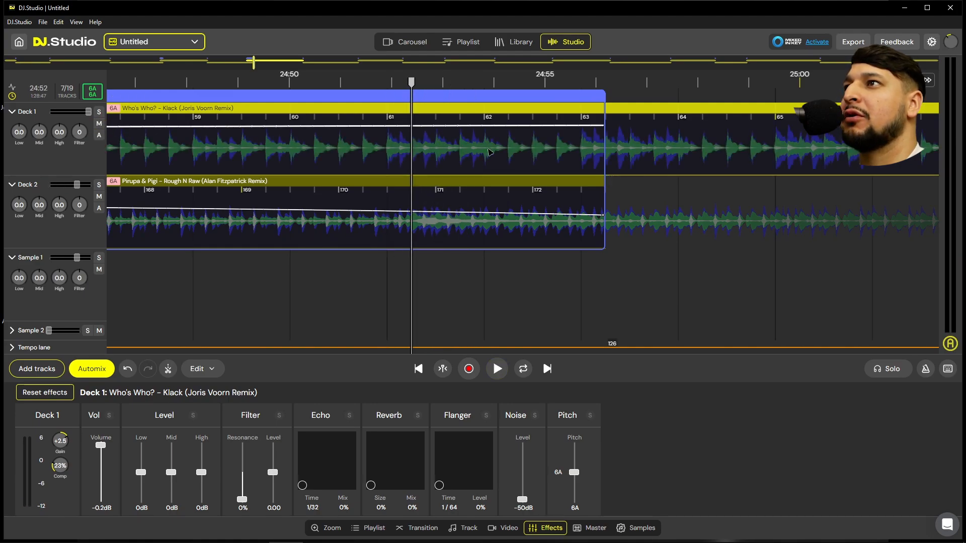
Shift the Klack track about one beat later, shorten the crossfade to end at its bar 61, and return the playhead to about 24:50
mouse_move(476, 110)
left_mouse_down()
mouse_move(488, 111)
mouse_move(476, 108)
left_mouse_up()
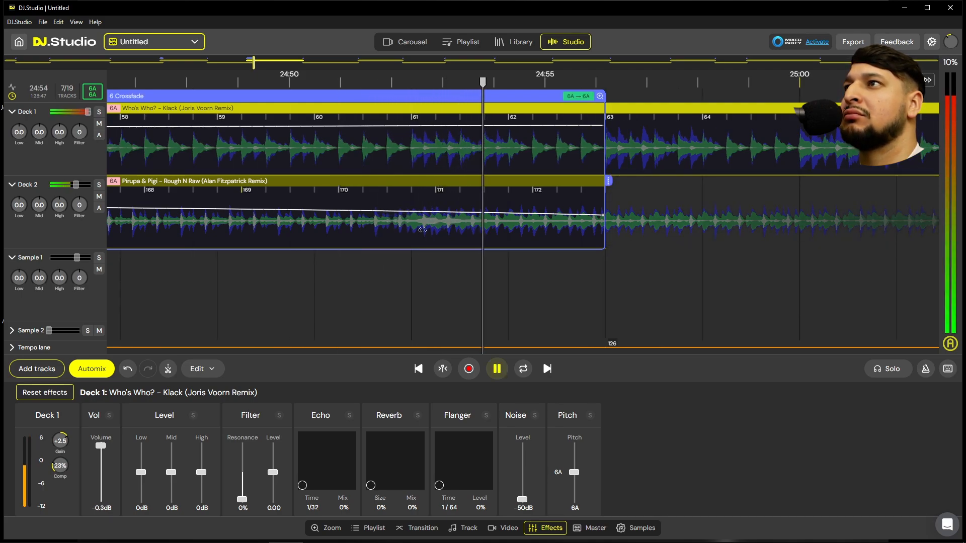
left_click_drag(609, 181, 412, 181)
key("space")
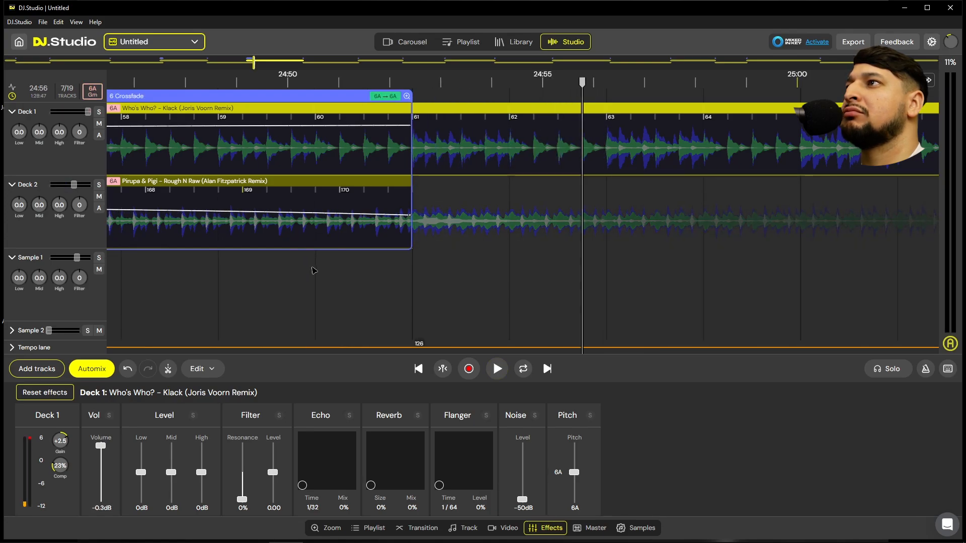
key("space")
left_click(231, 241)
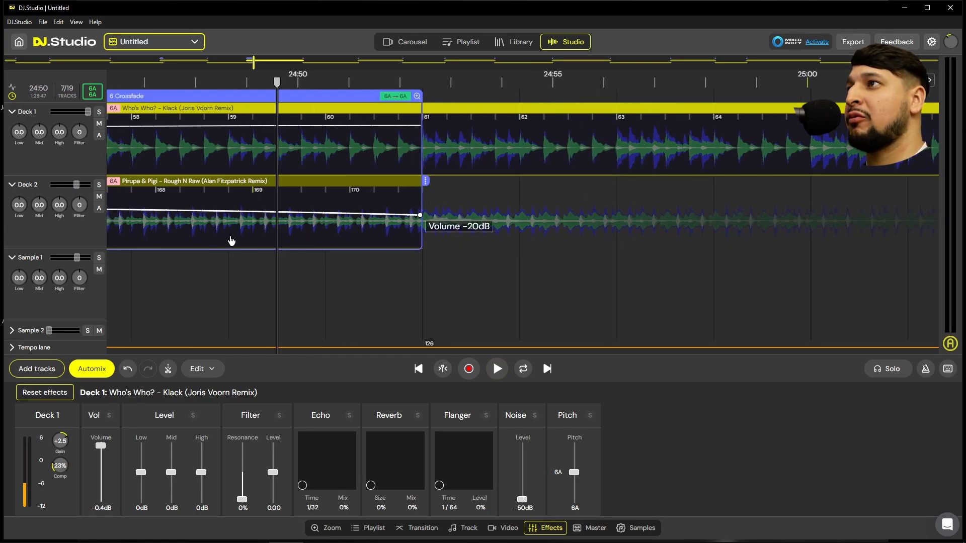
Add the Reverb outgoing effect to transition 6 between Rough N Raw and Klack
scroll(254, 245, "down", 3)
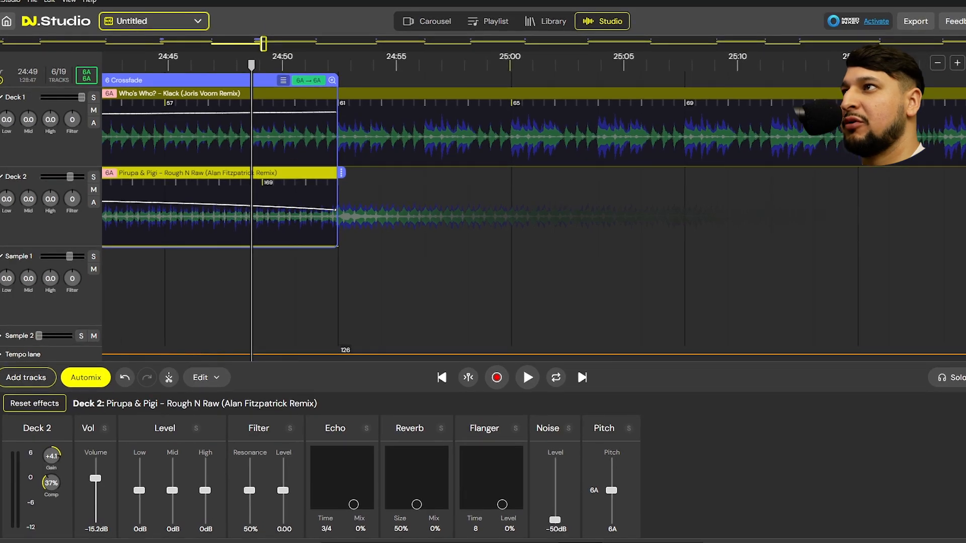
left_click(439, 540)
scroll(380, 299, "down", 5)
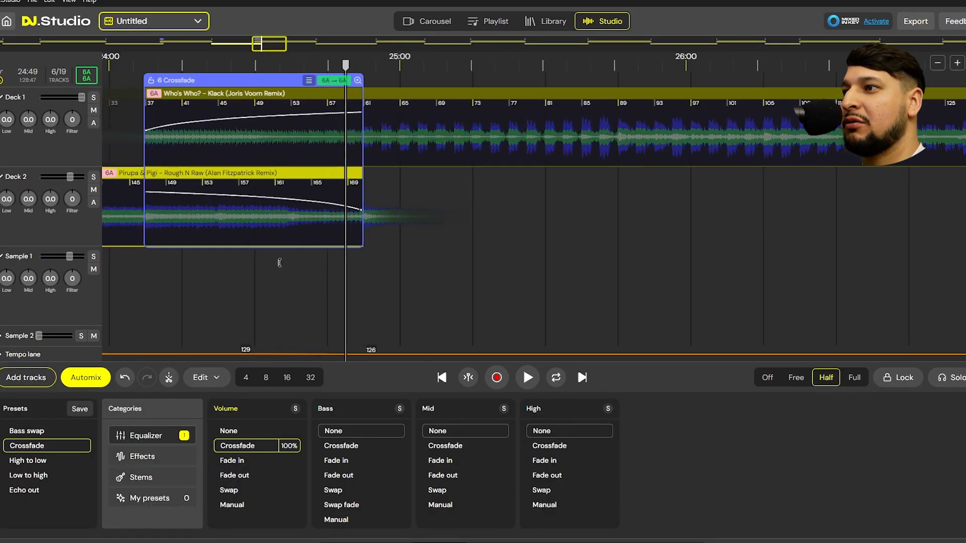
scroll(389, 358, "up", 2)
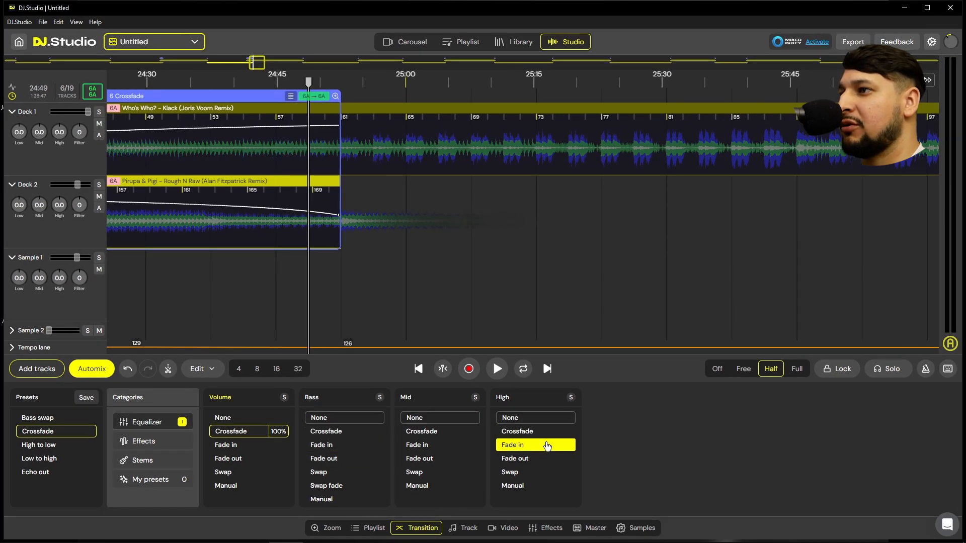
left_click(151, 440)
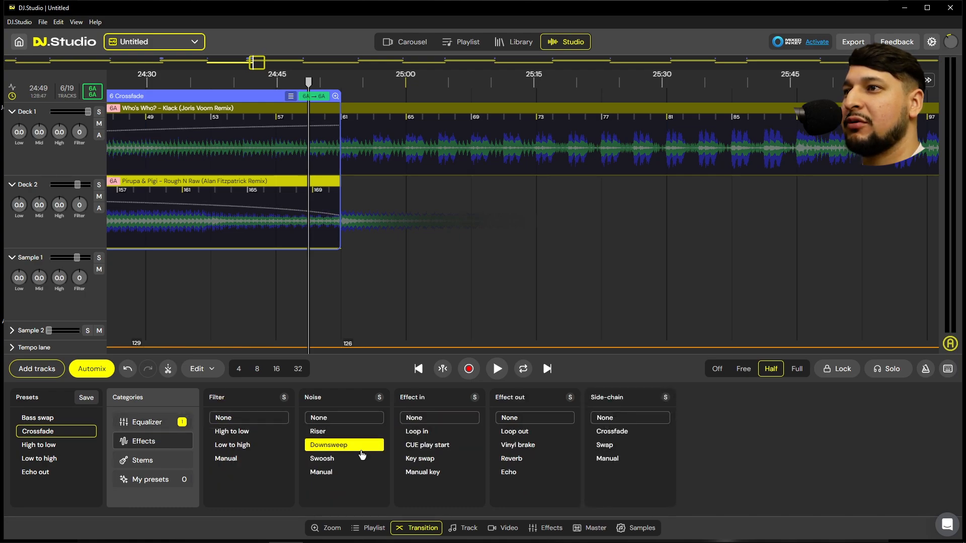
left_click(572, 458)
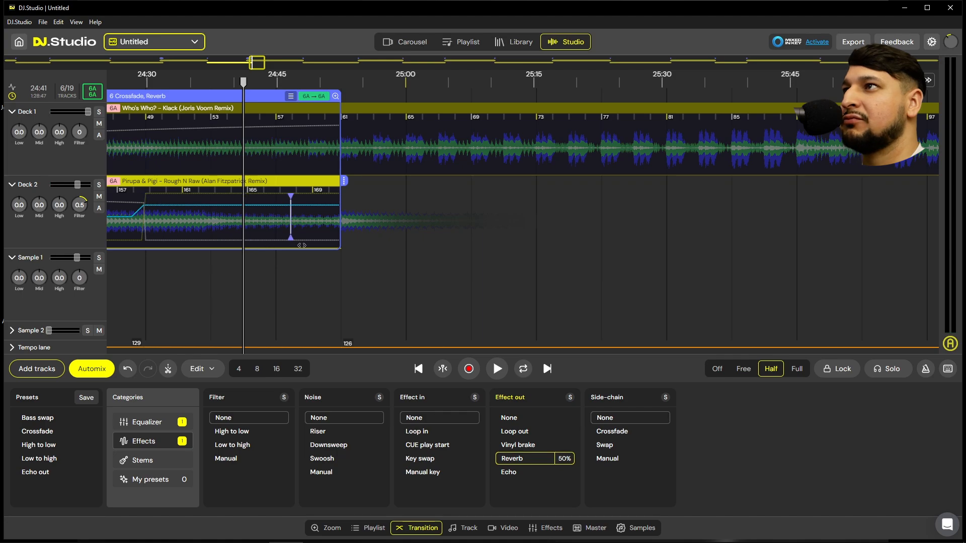
Play the end of transition 6 and move the reverb start to about halfway through bar 170 of Rough N Raw
key("space")
scroll(318, 273, "up", 3)
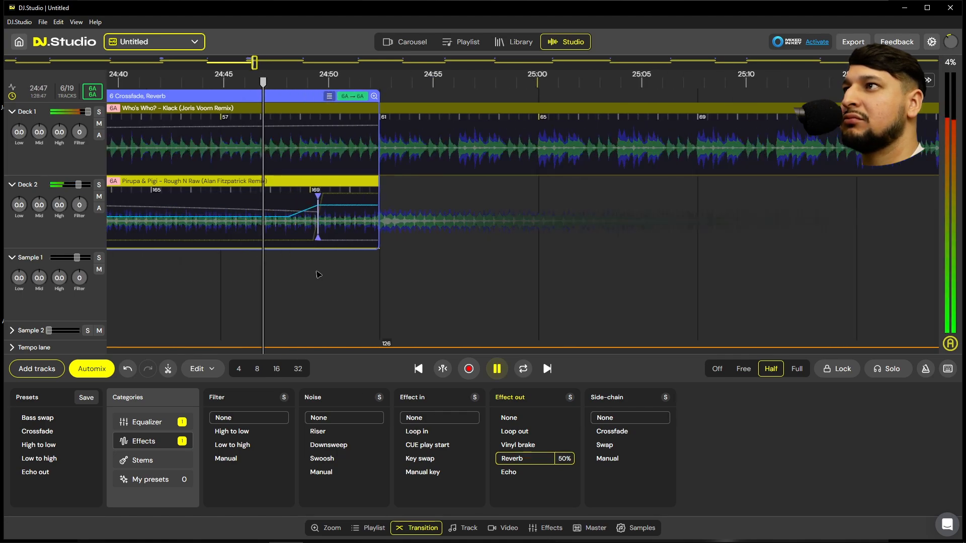
scroll(318, 274, "up", 1)
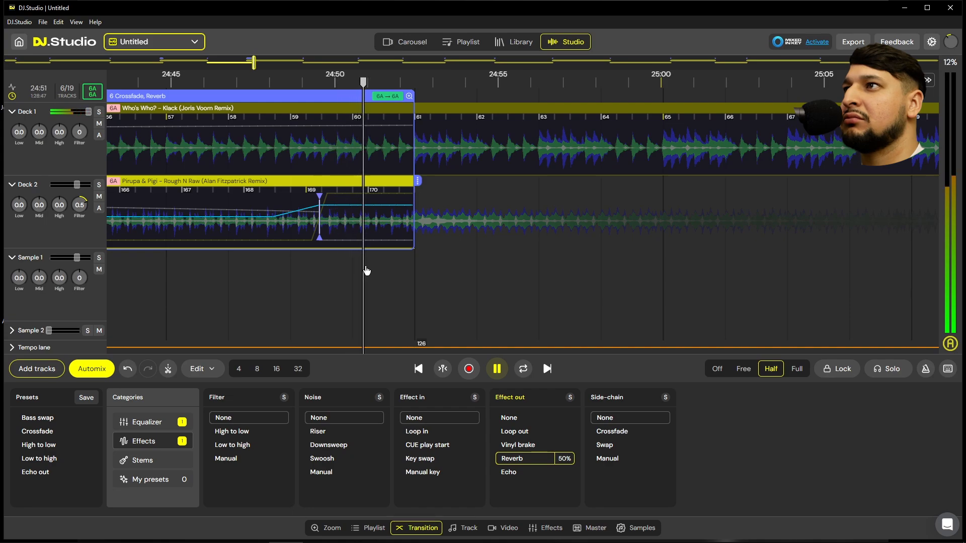
left_click_drag(319, 242, 396, 245)
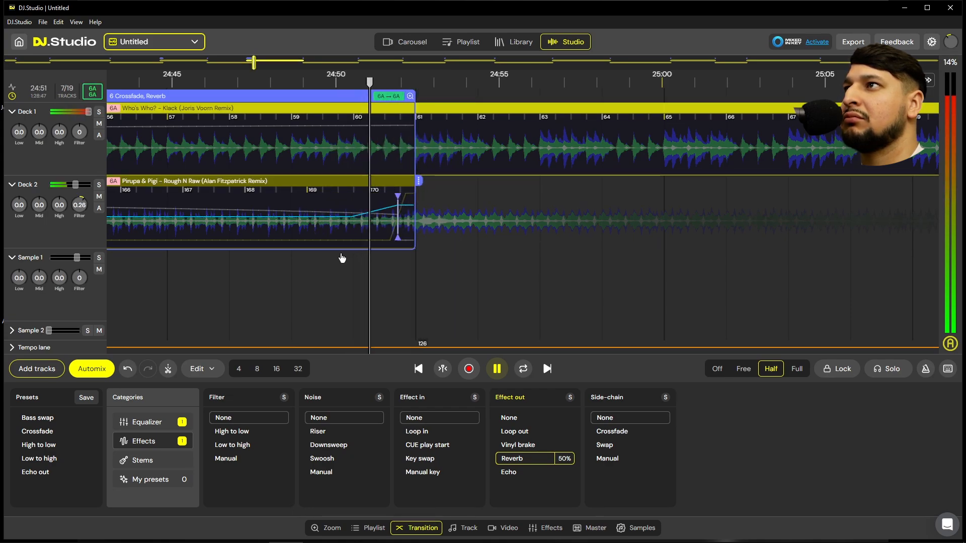
scroll(520, 305, "down", 2)
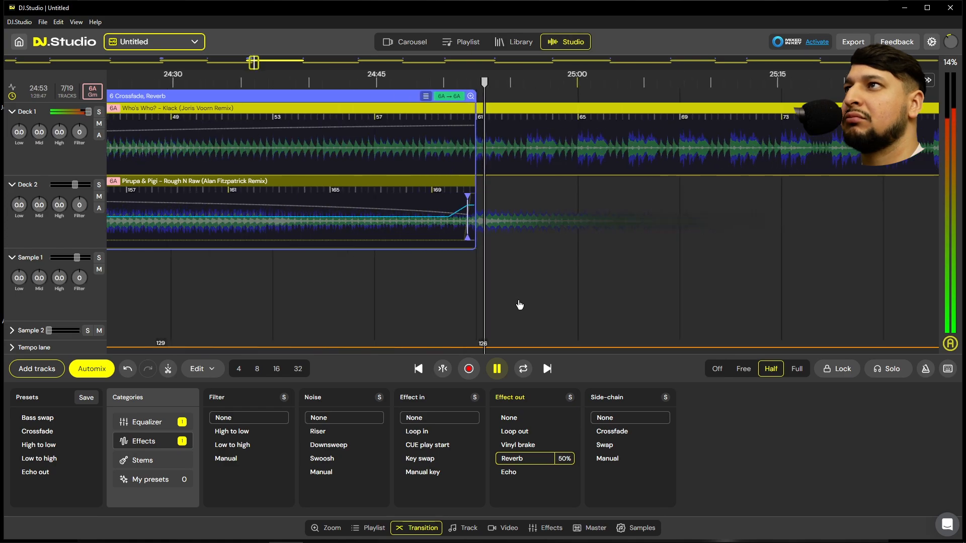
left_click(362, 286)
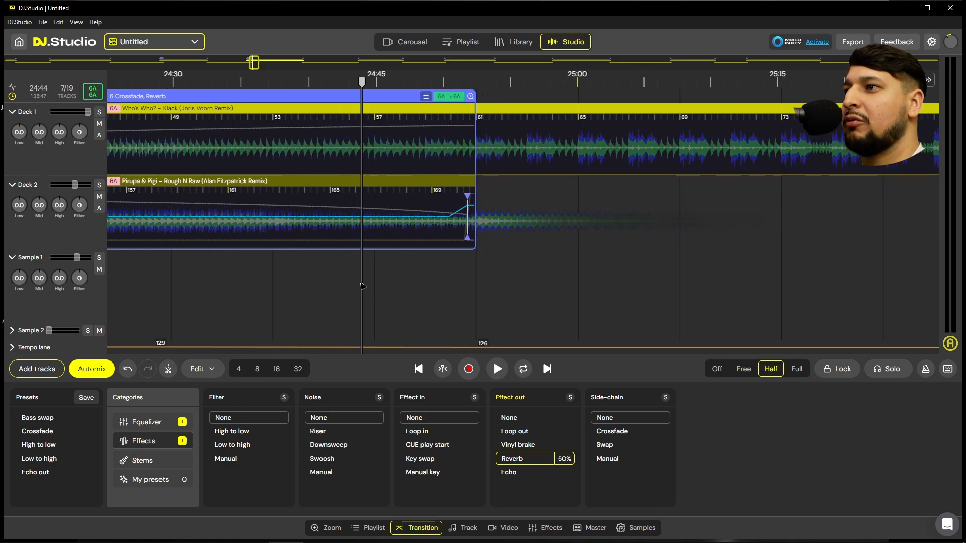
Add a Swoosh noise effect at 100% to transition 6 and play the transition from about 24:24
left_click(344, 465)
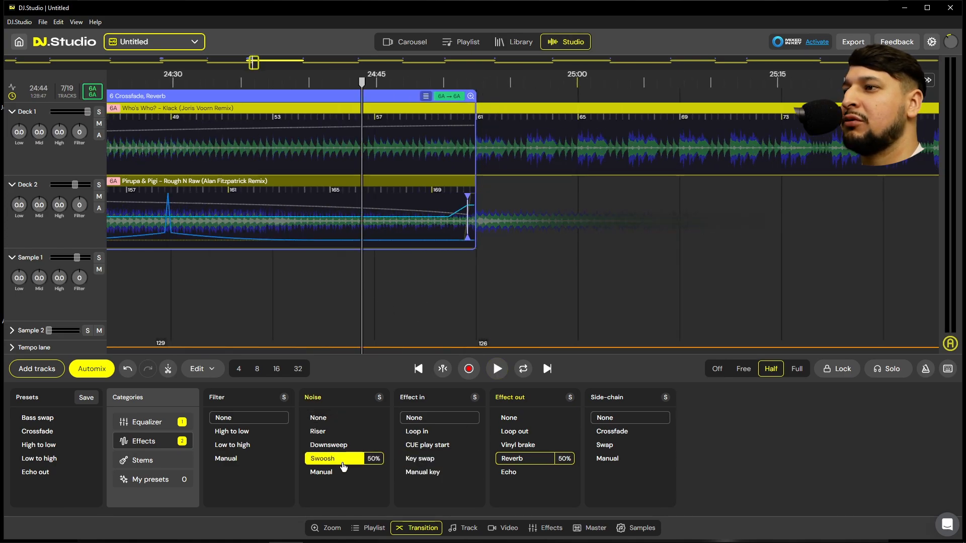
left_click(371, 462)
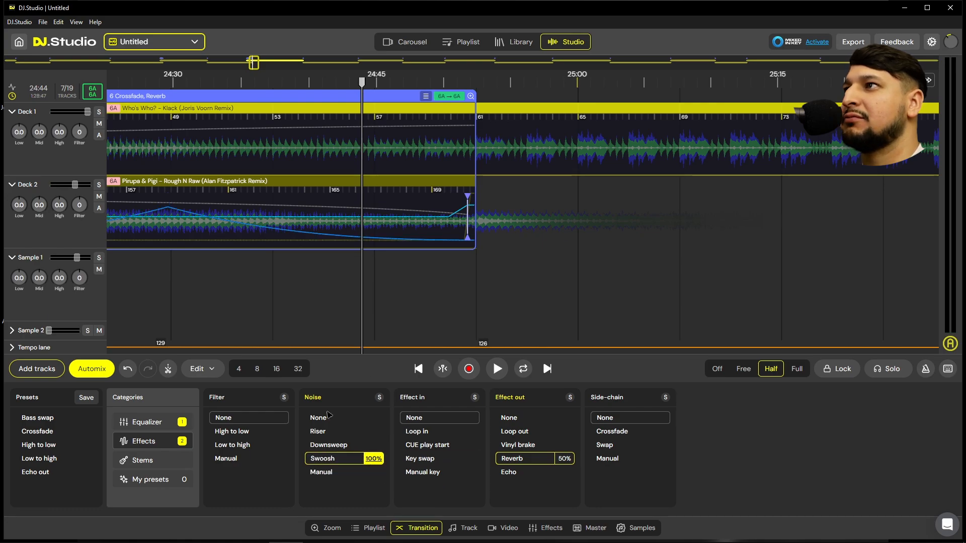
scroll(433, 297, "down", 3)
left_click(250, 278)
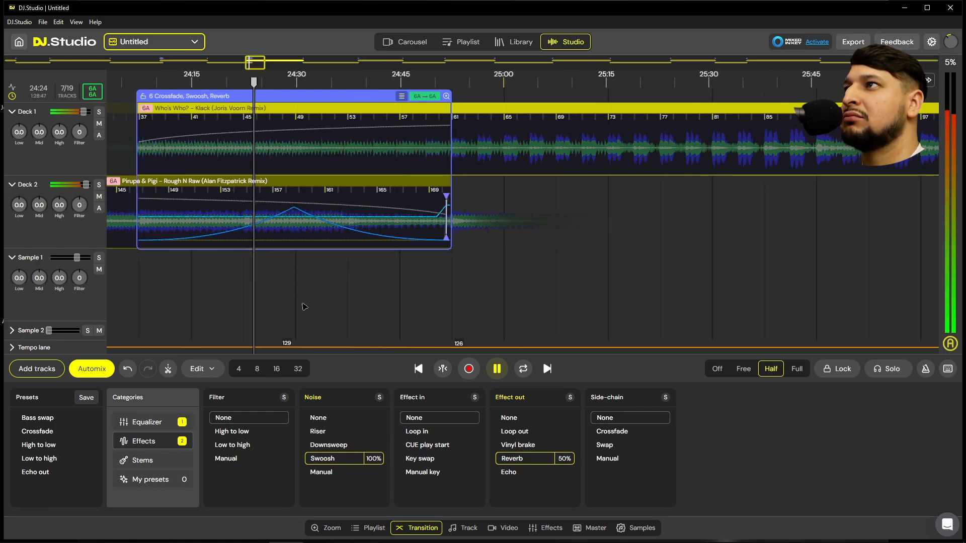
scroll(302, 307, "up", 4)
scroll(297, 233, "down", 4)
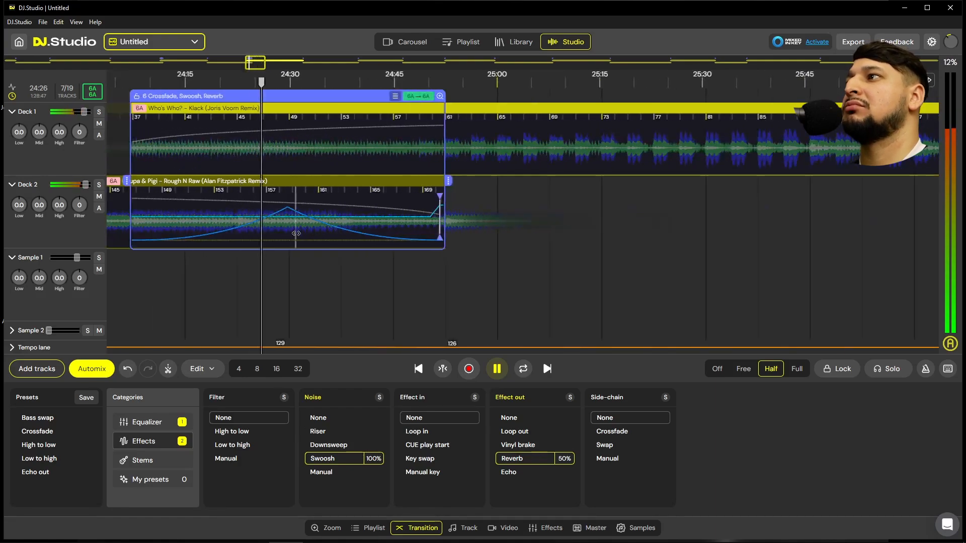
scroll(297, 233, "down", 2)
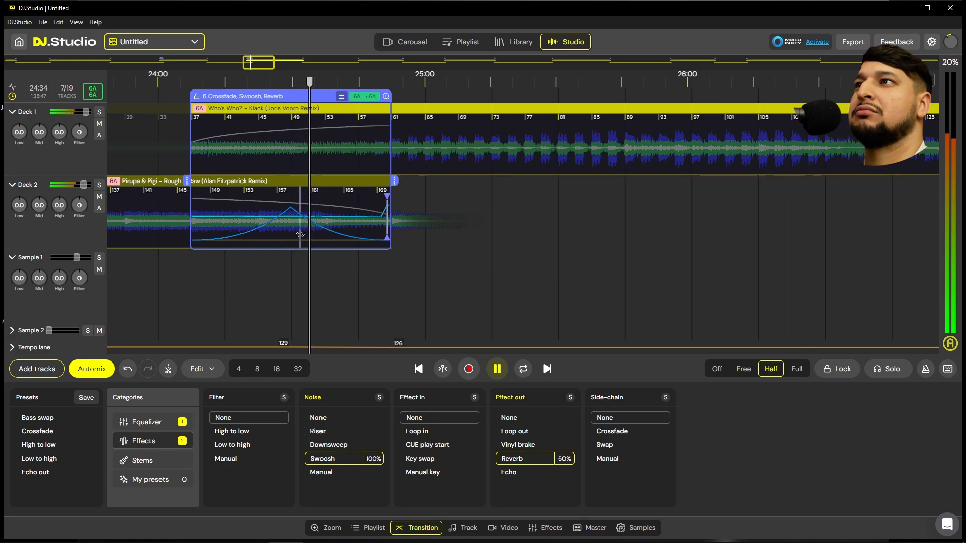
scroll(300, 235, "down", 5)
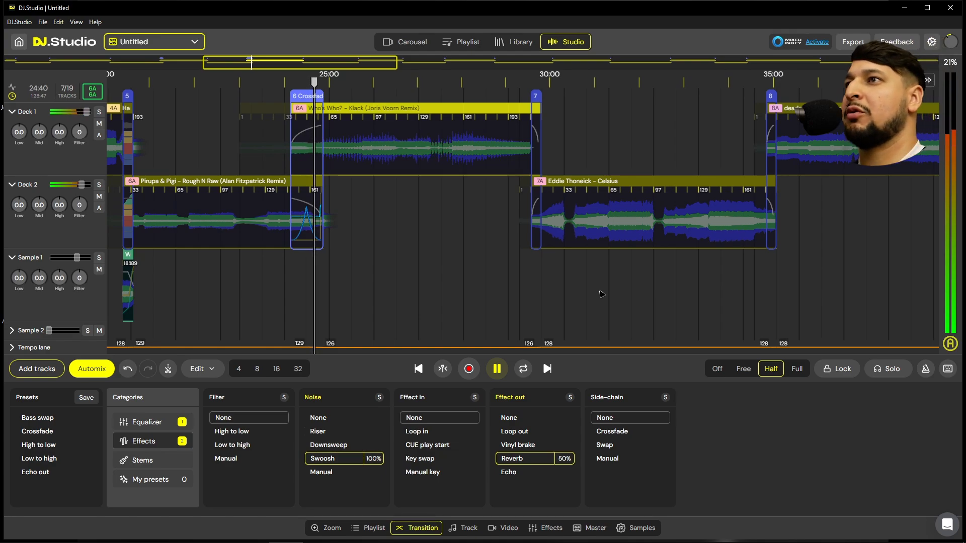
key("space")
Play the Klack track from about 27:53 and examine its outro leading into the Celsius crossfade
left_click(521, 262)
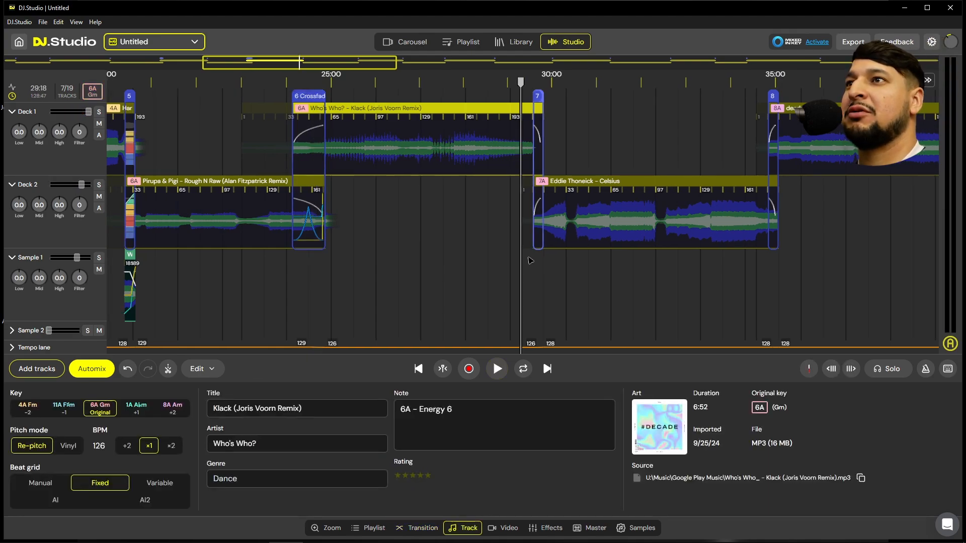
scroll(529, 262, "up", 5)
left_click(384, 244)
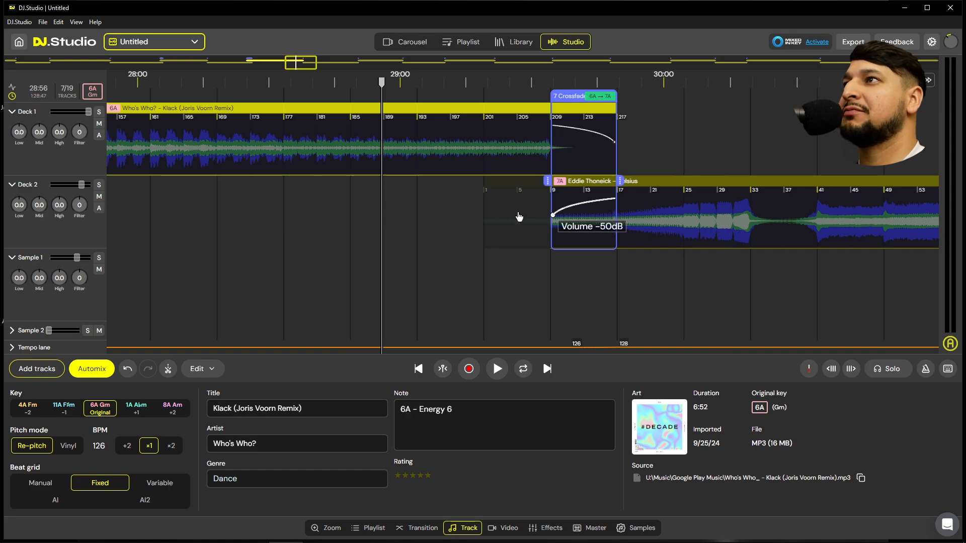
scroll(519, 217, "down", 3)
left_click(341, 224)
key("space")
scroll(363, 222, "up", 3)
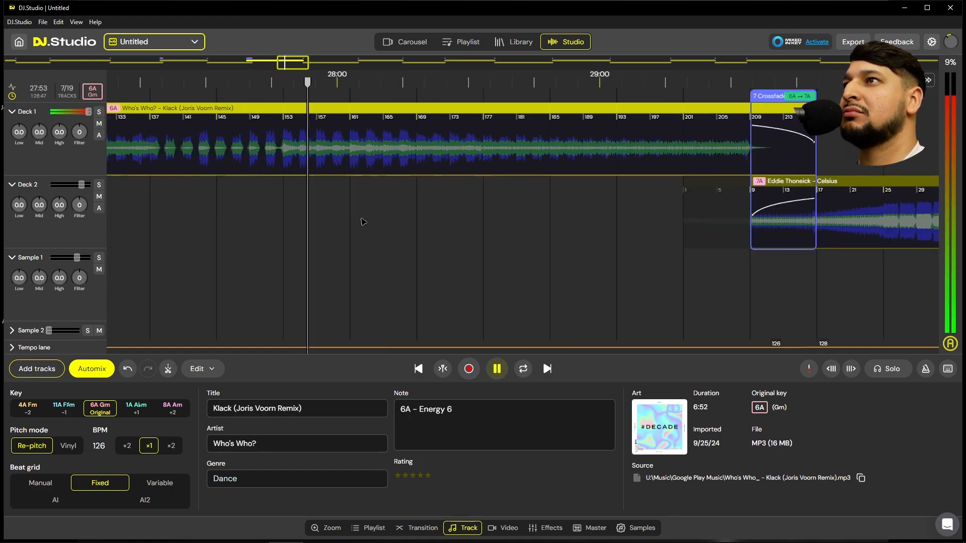
scroll(363, 222, "down", 4)
scroll(362, 221, "up", 5)
scroll(413, 219, "down", 2)
scroll(473, 216, "up", 1)
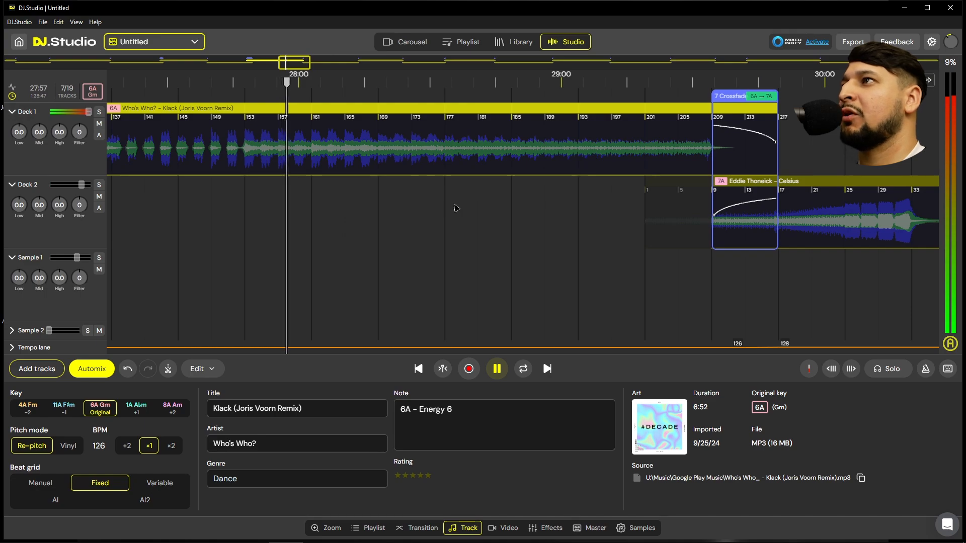
key("space")
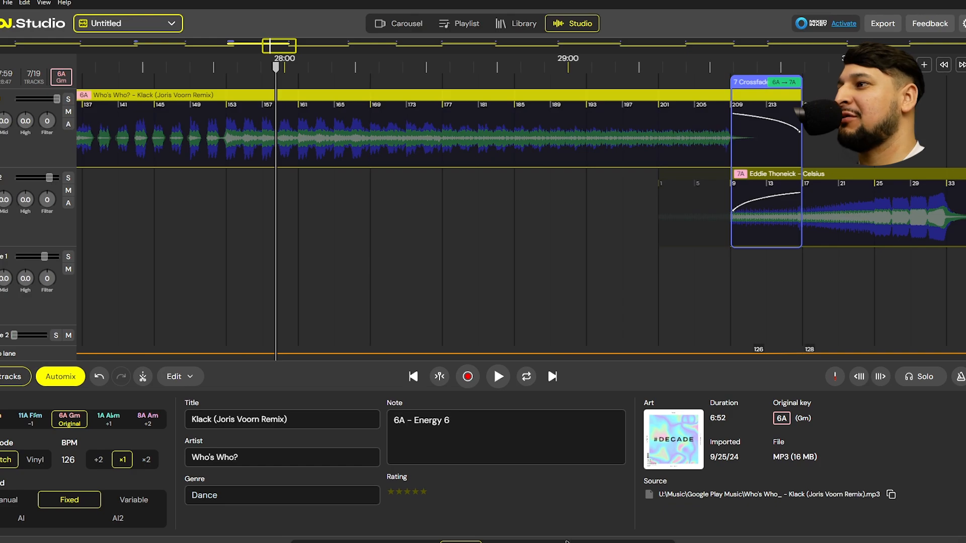
Slide the Celsius track on Deck 2 earlier so its bar 41 lines up with bar 209 of Klack
left_click(565, 541)
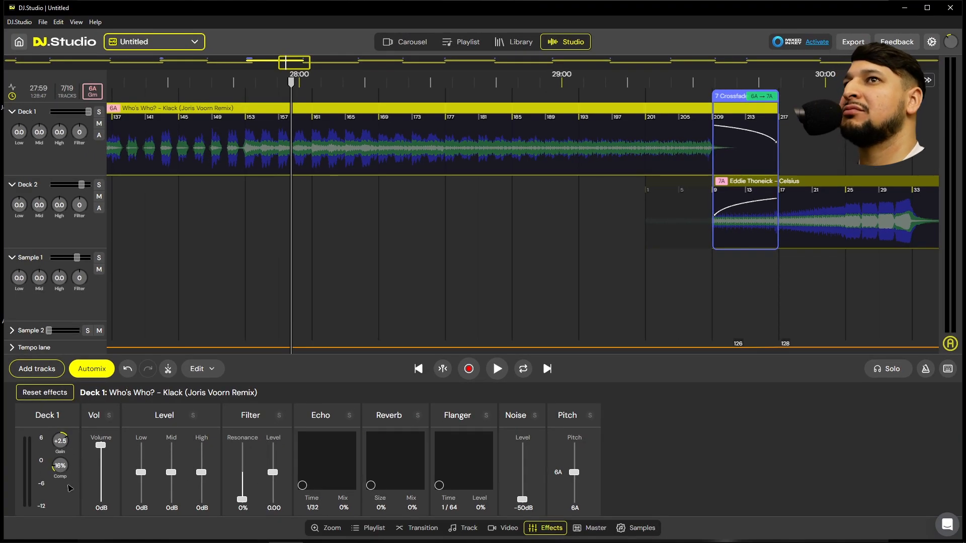
key("space")
scroll(462, 209, "down", 2)
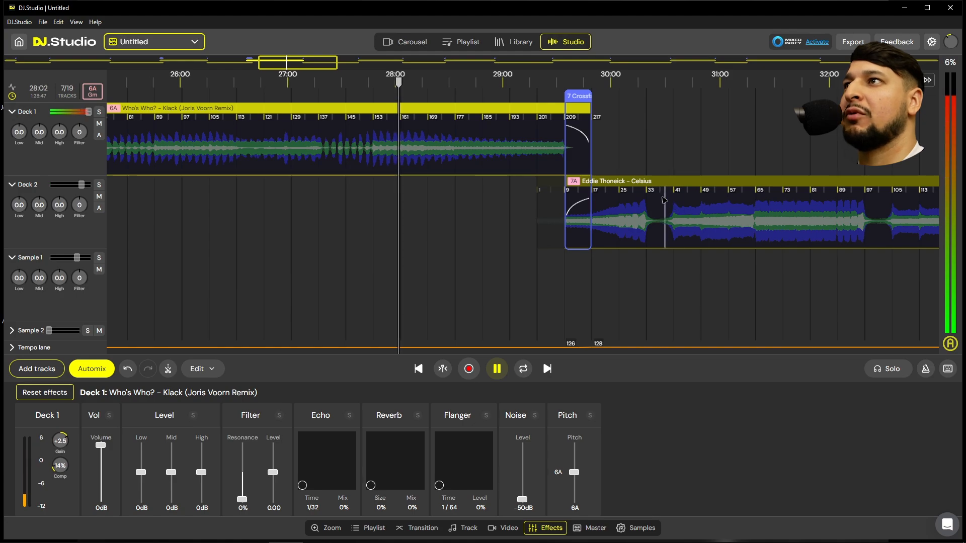
left_click_drag(700, 182, 593, 190)
scroll(436, 254, "up", 2)
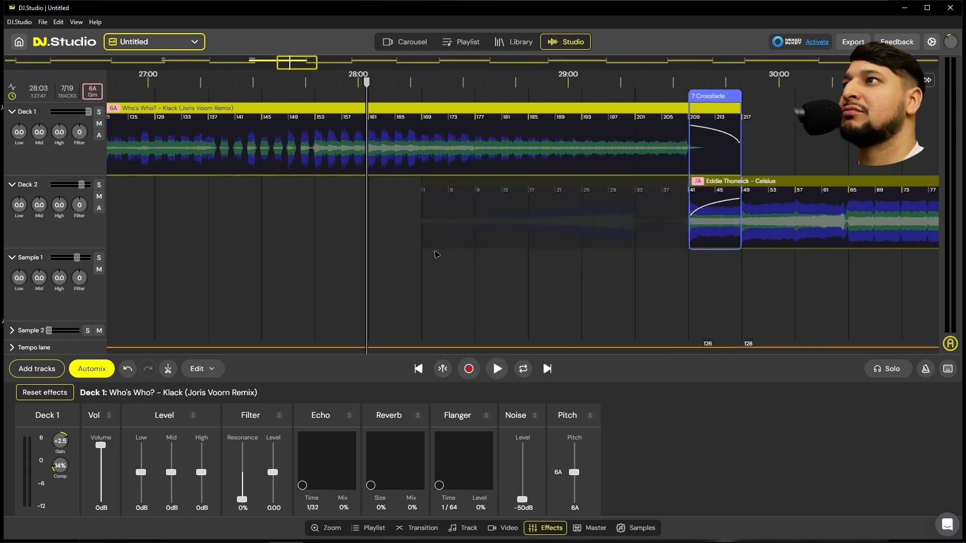
Play Klack around bars 157 to 169 and examine how the start of Celsius lines up with it
scroll(436, 254, "up", 2)
left_click(294, 252)
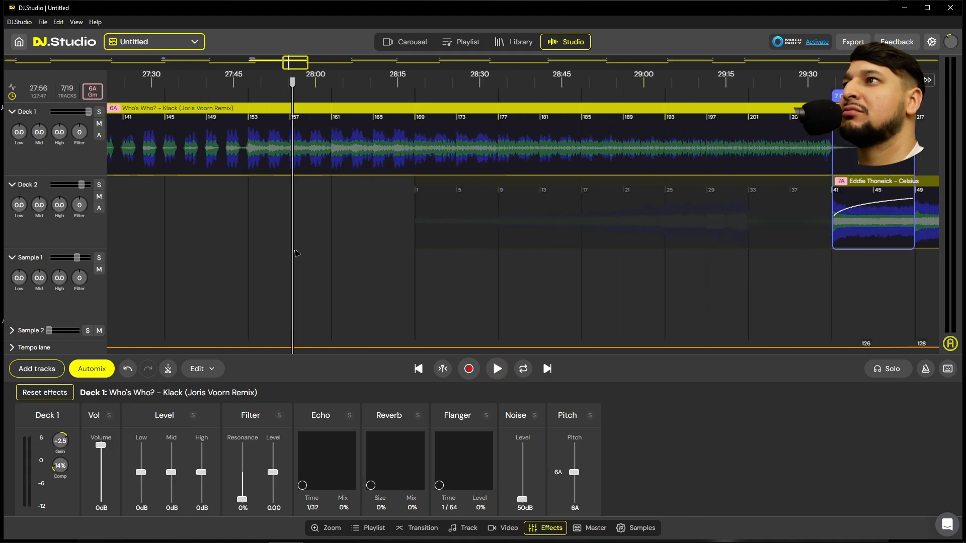
key("space")
left_click(388, 231)
scroll(423, 241, "up", 3)
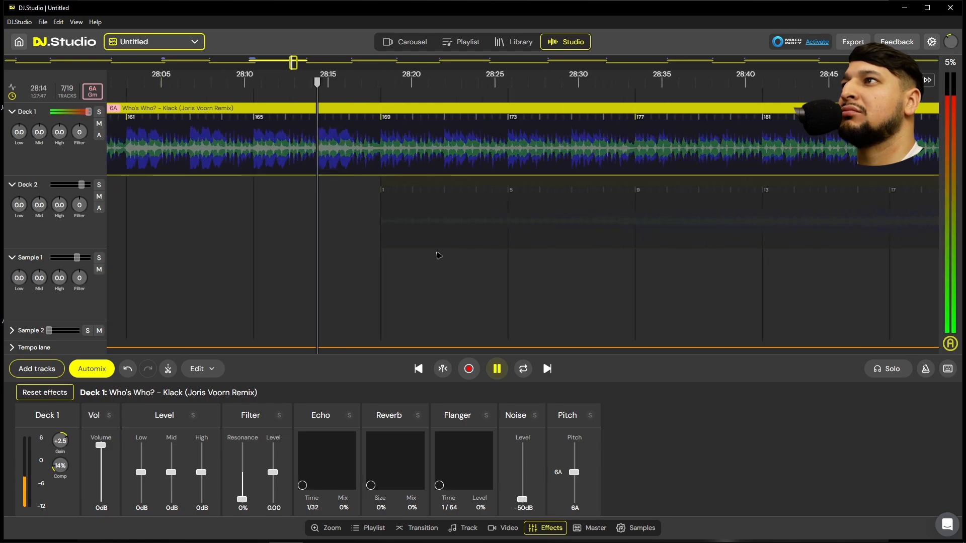
scroll(390, 275, "up", 2)
scroll(391, 275, "up", 2)
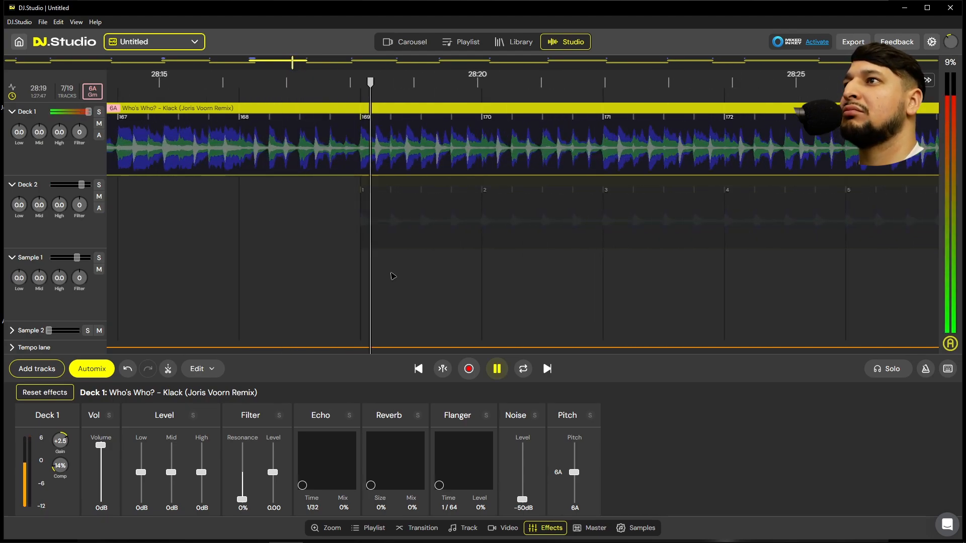
scroll(309, 295, "down", 6)
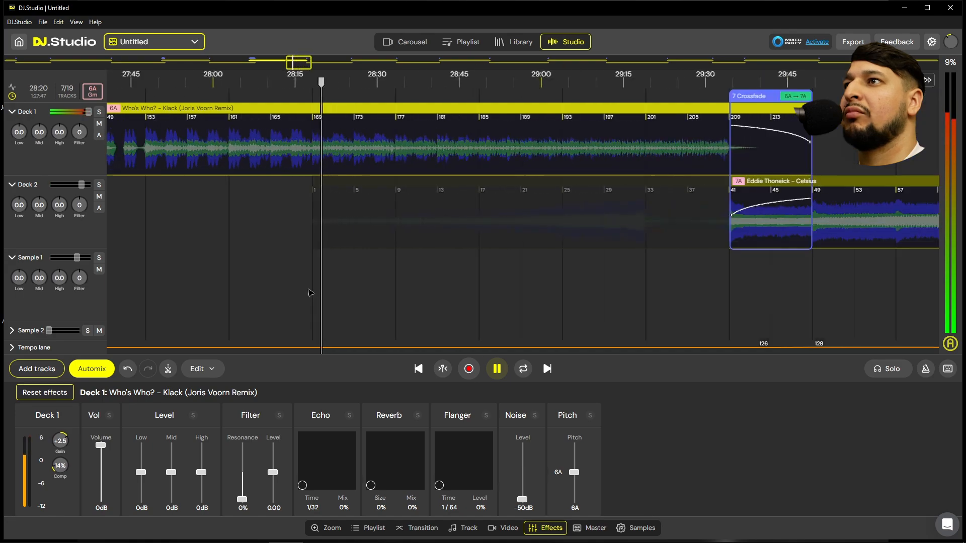
scroll(309, 293, "down", 2)
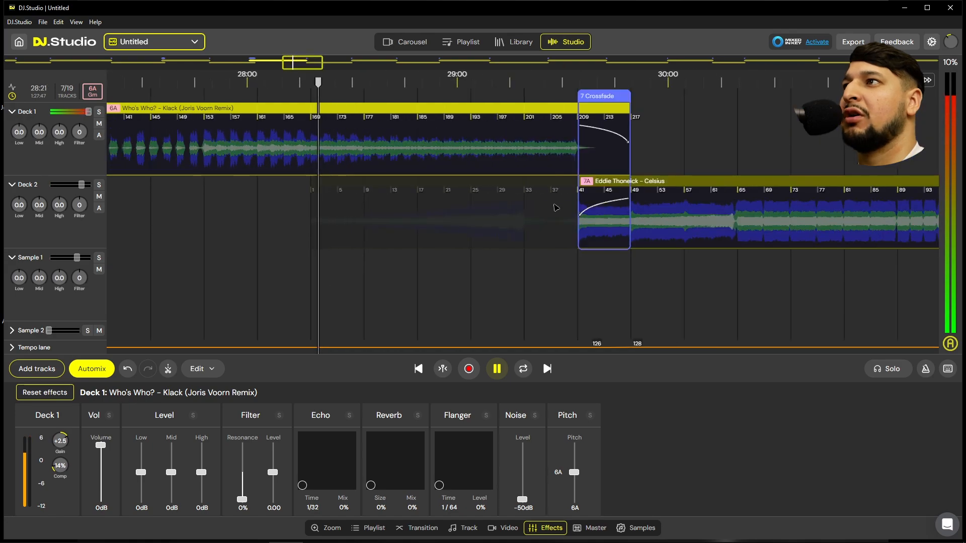
Stretch the Klack to Celsius crossfade so it runs from Klack bar 169 to bar 209, and play it from about 29:16
key("space")
left_click_drag(579, 180, 313, 185)
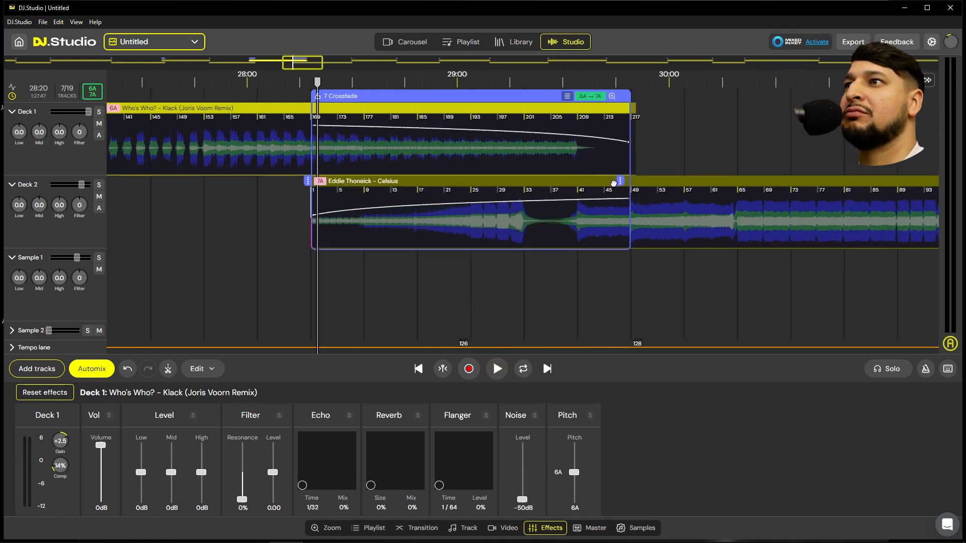
left_click_drag(614, 182, 579, 182)
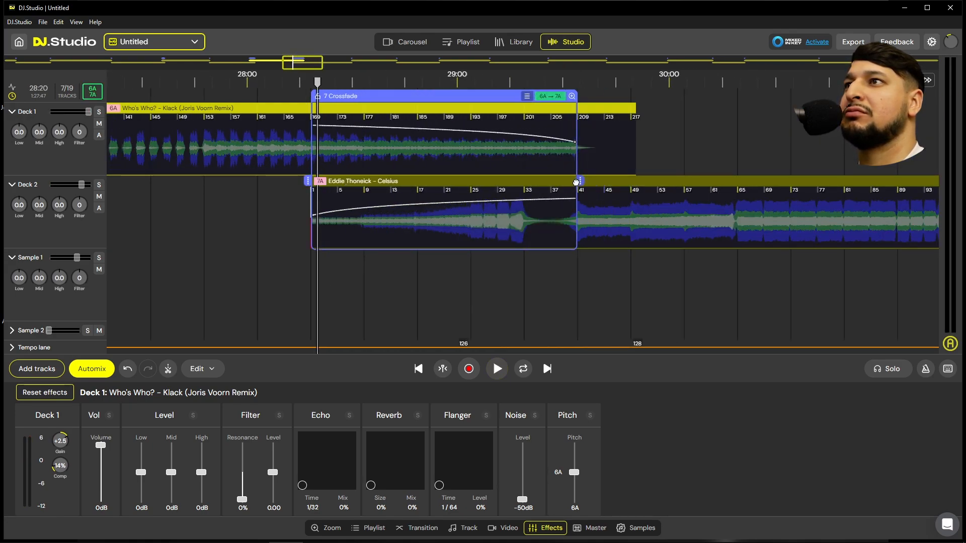
left_click(512, 261)
key("space")
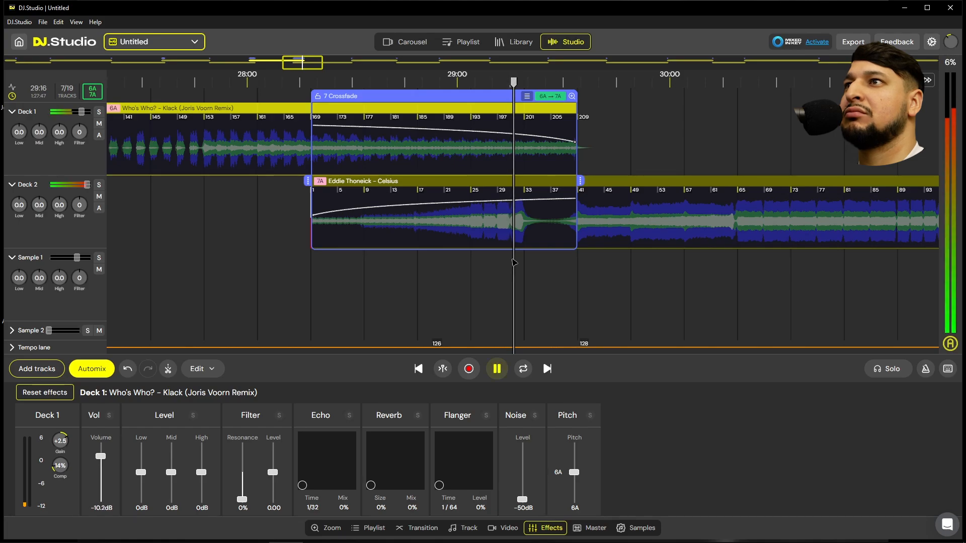
Shorten the Klack to Celsius crossfade so it ends at Klack bar 201, and play Celsius from about 32:38
left_click_drag(580, 181, 525, 180)
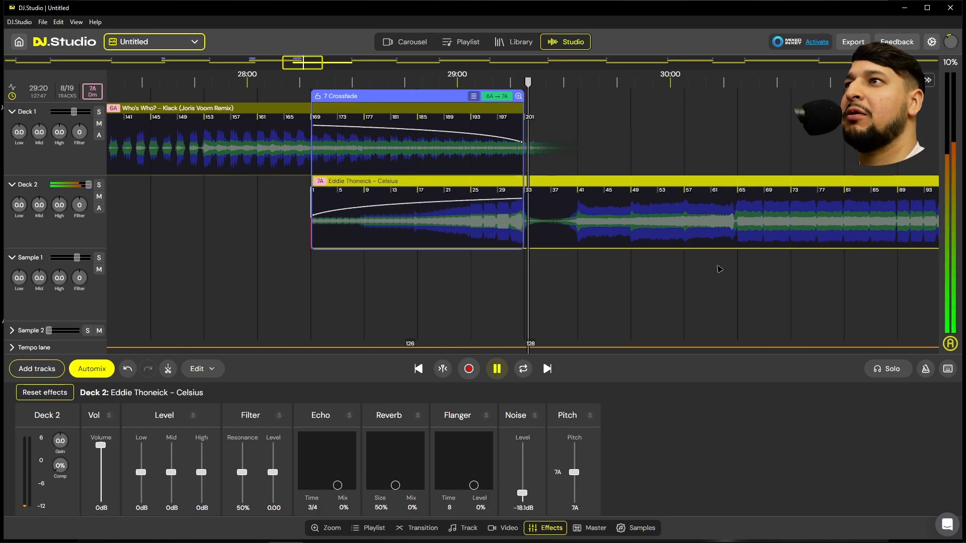
scroll(302, 256, "down", 5)
scroll(554, 277, "up", 4)
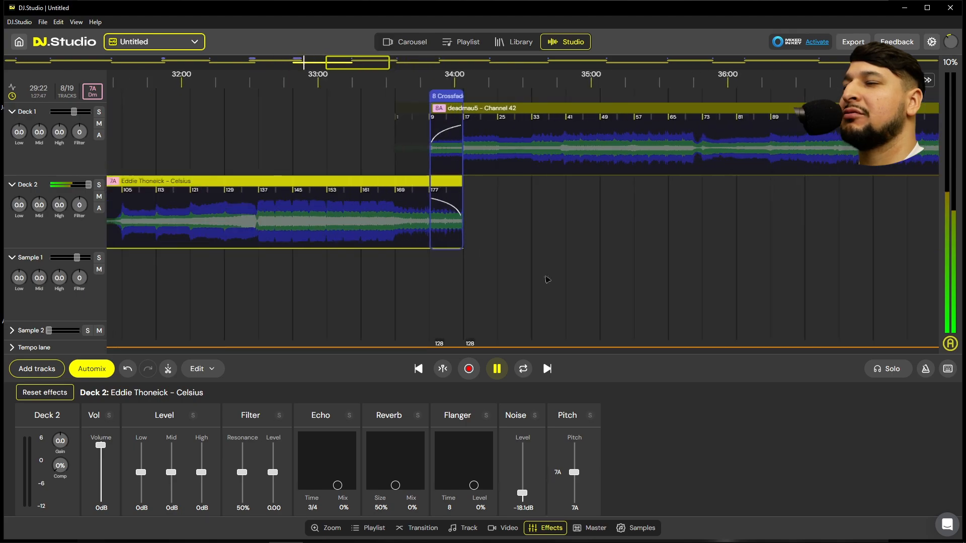
scroll(433, 282, "down", 3)
scroll(432, 281, "up", 4)
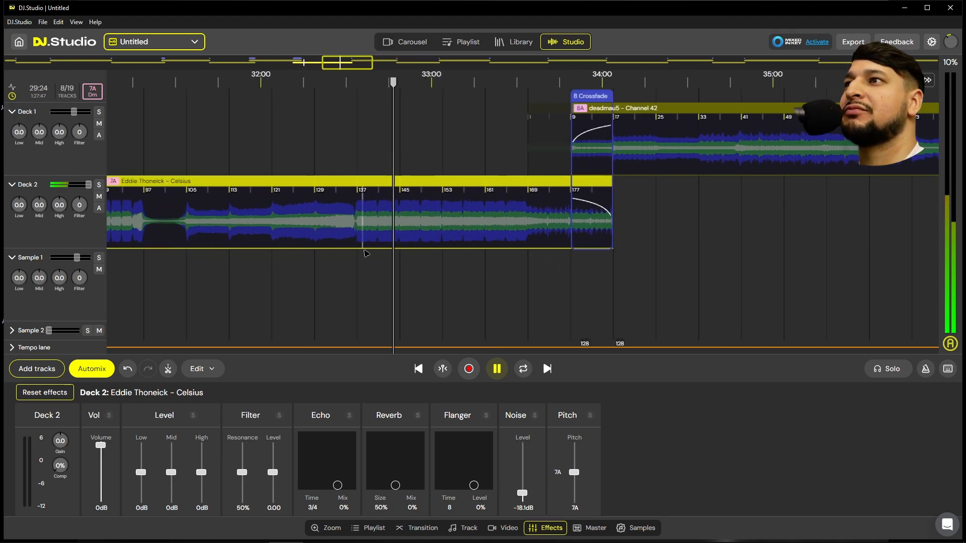
left_click(368, 254)
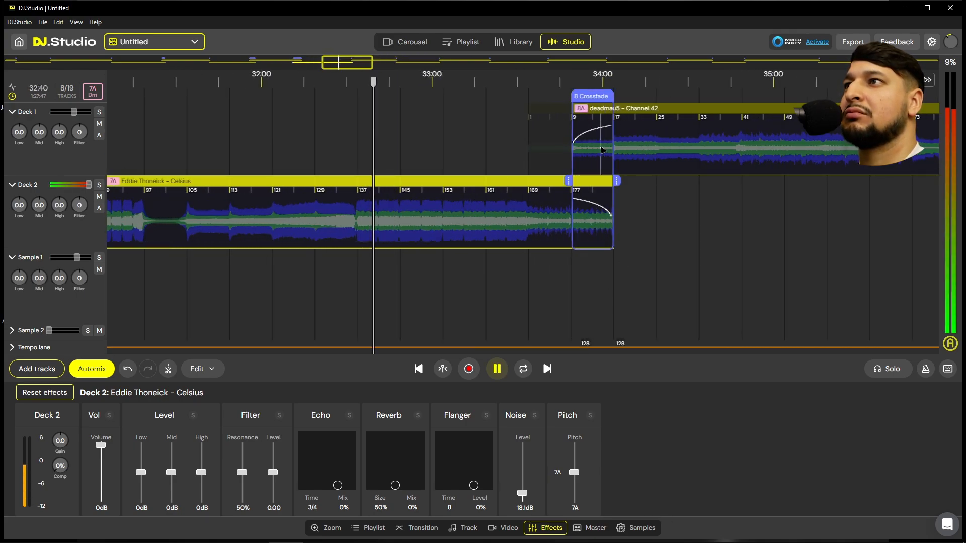
Set the Celsius to Channel 42 crossfade to run from Celsius bar 153 to bar 169, and pause playback
left_click_drag(566, 180, 439, 180)
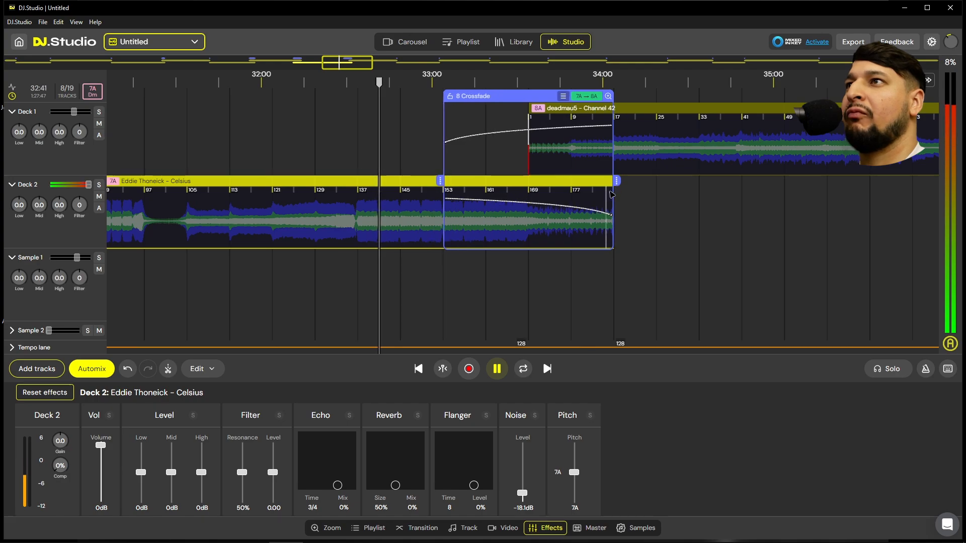
left_click_drag(614, 182, 526, 180)
scroll(525, 217, "down", 3)
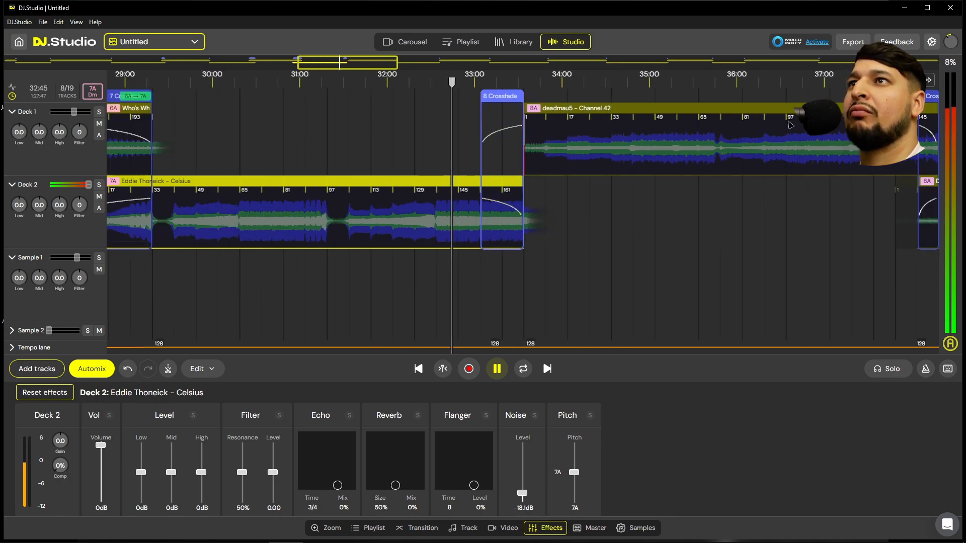
scroll(496, 171, "down", 3)
scroll(504, 171, "up", 3)
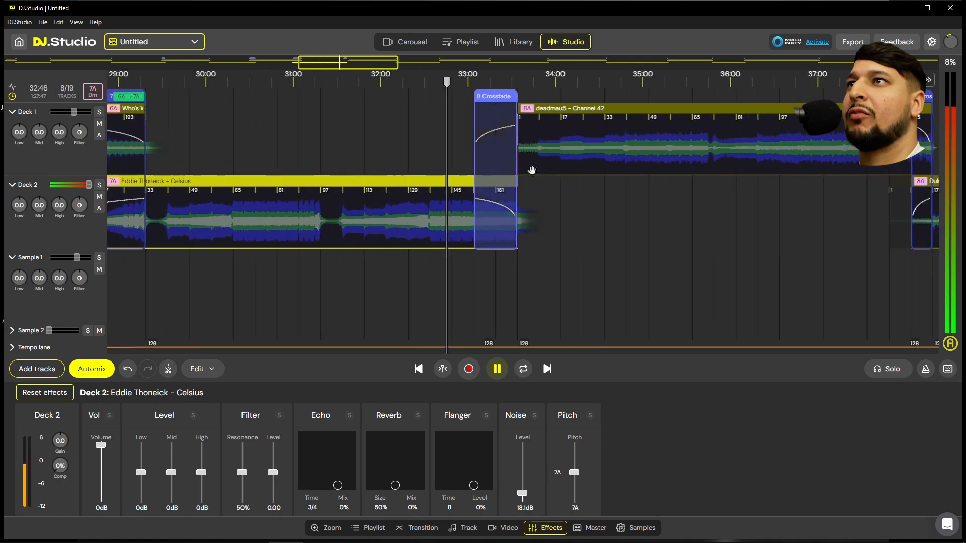
key("space")
Slide Channel 42 on Deck 1 earlier so its bar 57 lines up with Celsius bar 153, and play the crossfade from about 33:13
left_click_drag(722, 110, 542, 119)
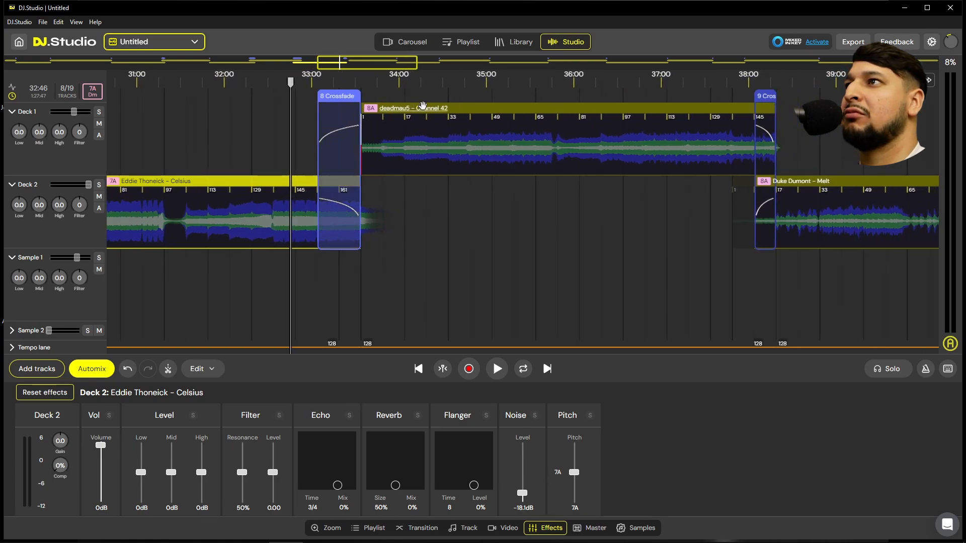
left_click_drag(461, 109, 267, 118)
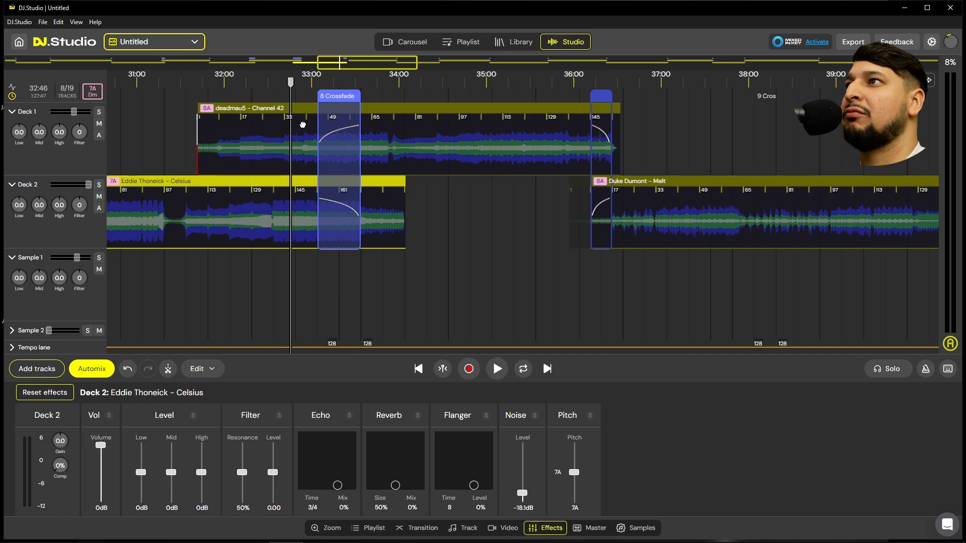
left_click(332, 301)
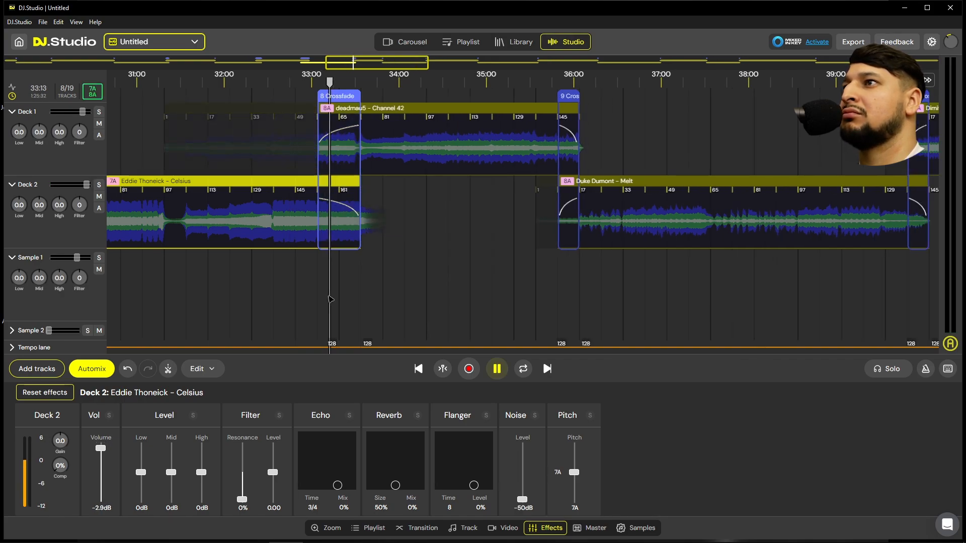
scroll(332, 297, "up", 3)
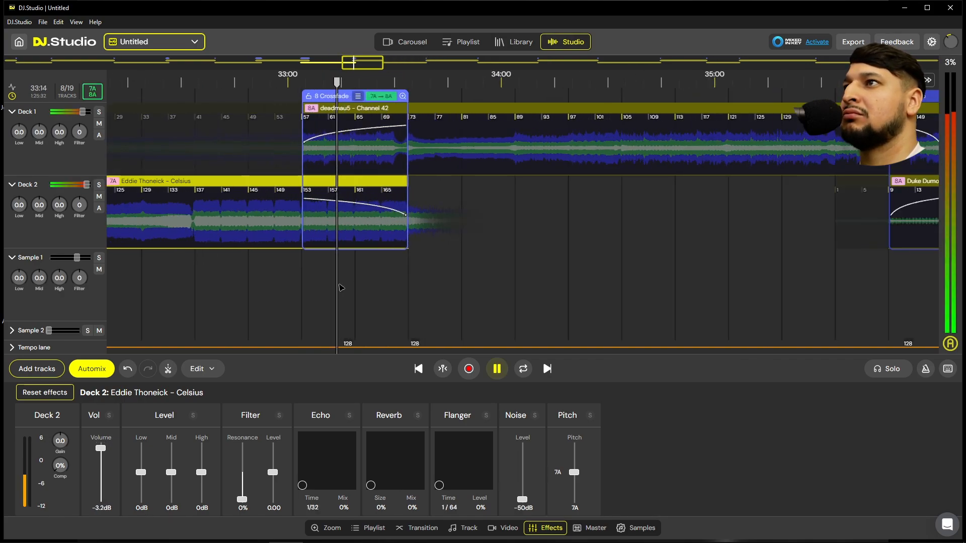
scroll(342, 288, "up", 2)
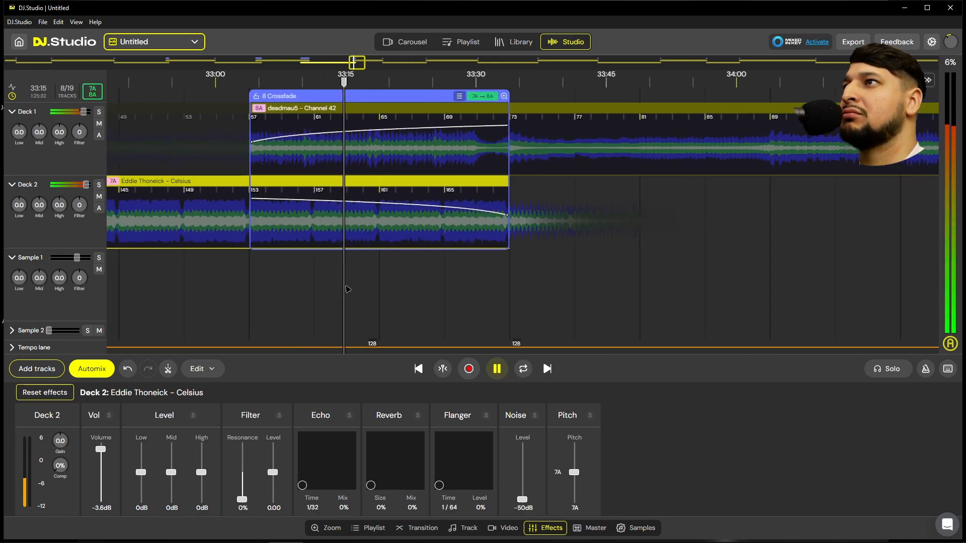
scroll(344, 289, "down", 1)
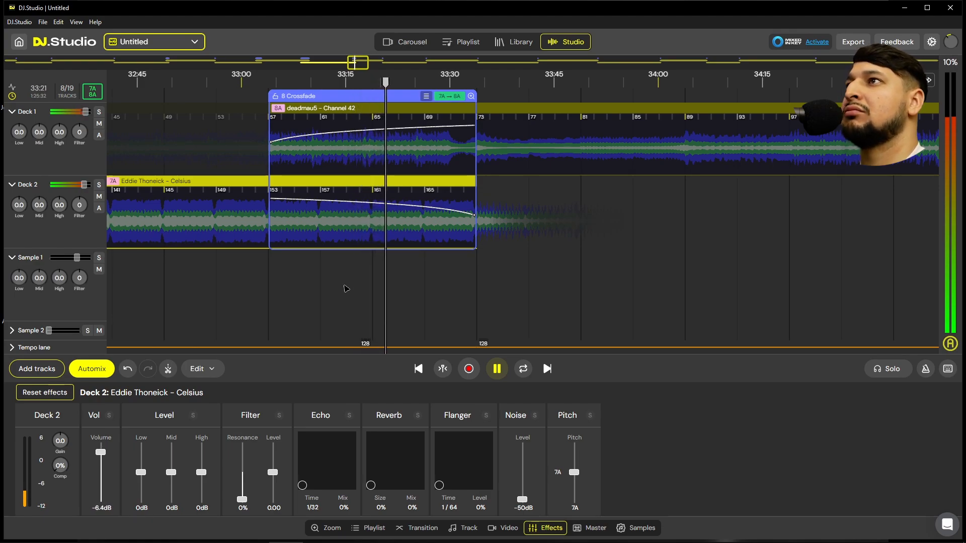
Save the project as a mix named "2010s mix 3"
key("ctrl+s")
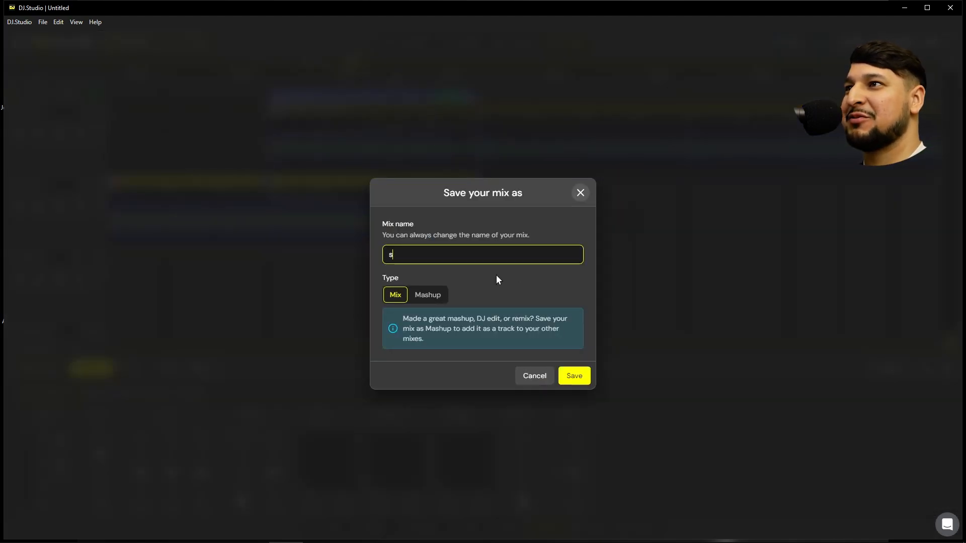
type("20")
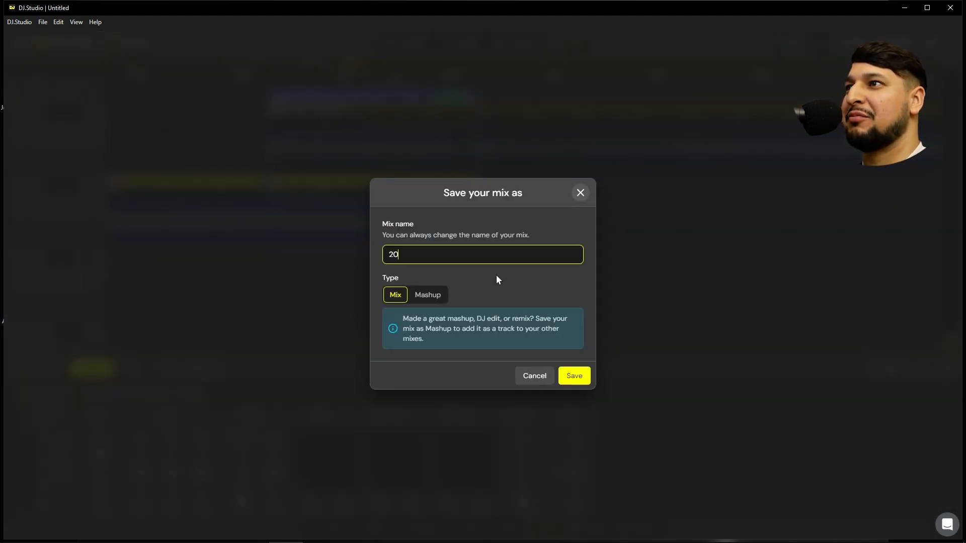
type("10s mix 1")
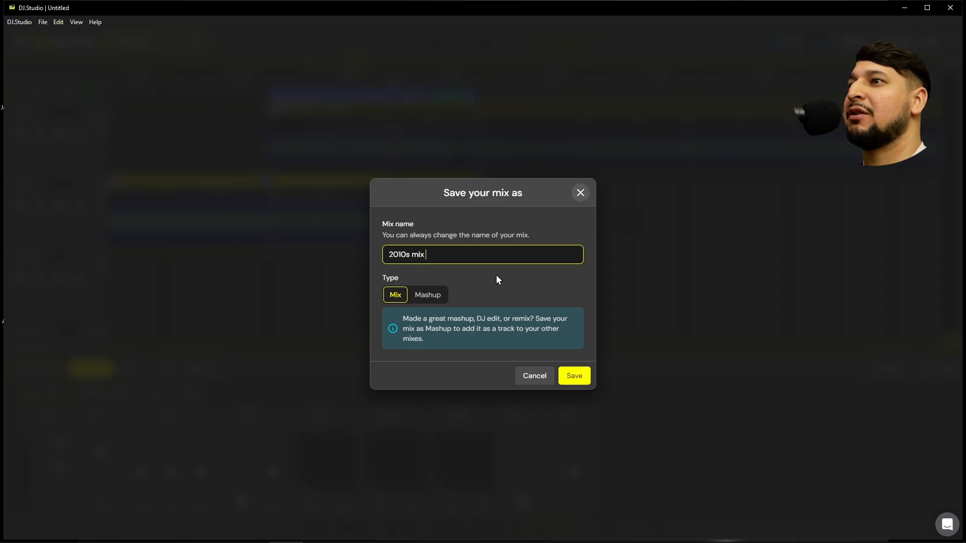
key("Return")
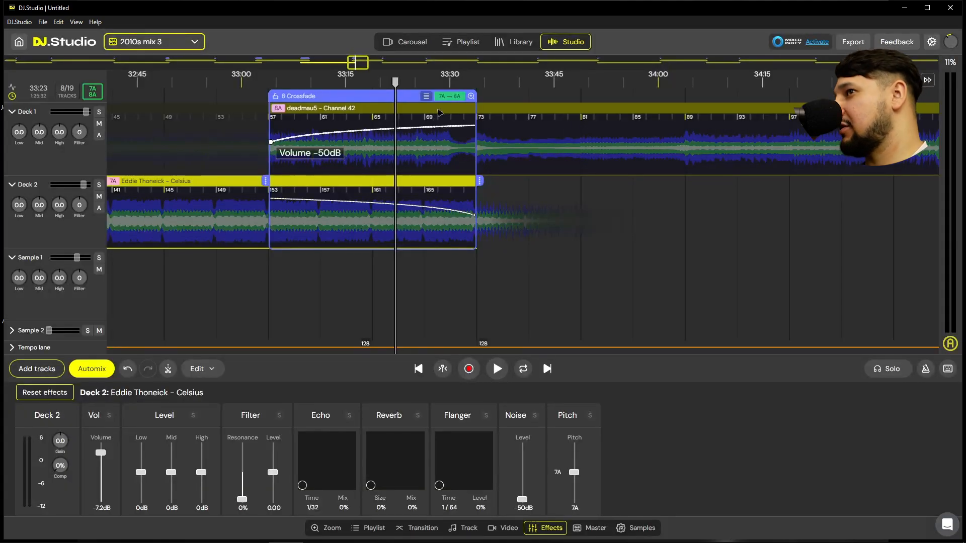
Switch the Celsius to Channel 42 transition to Stems, and fade in Channel 42's drums stem from bar 69 to about bar 72
left_click(428, 98)
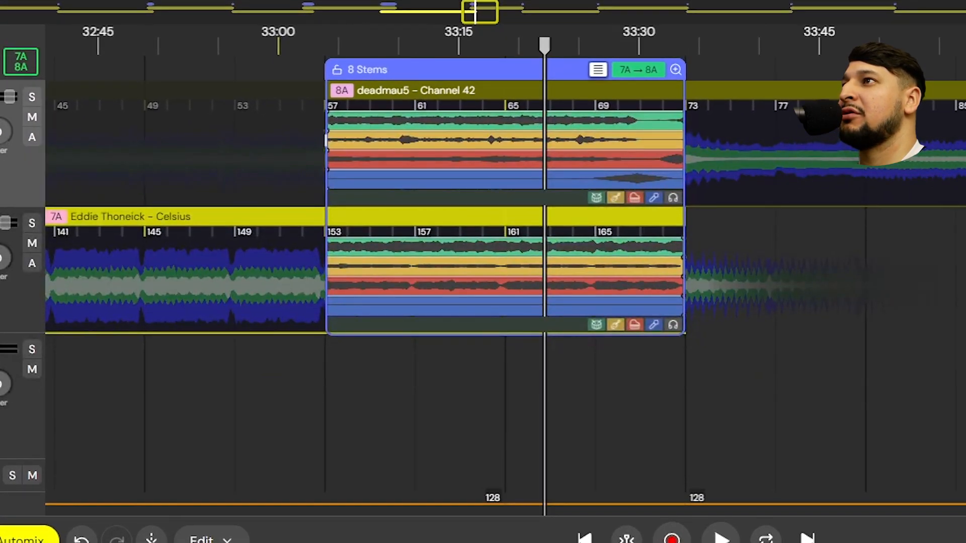
left_click(88, 148)
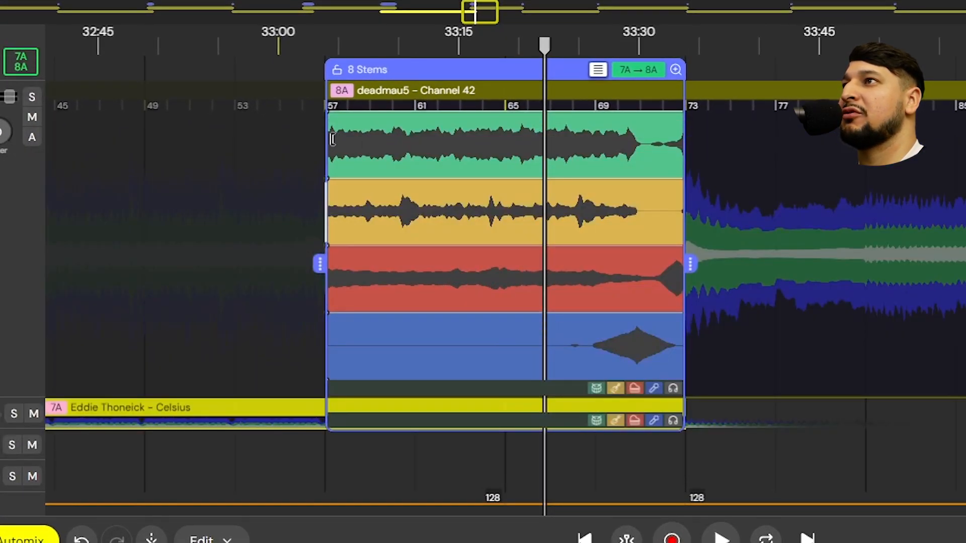
left_click_drag(332, 139, 667, 115)
key("space")
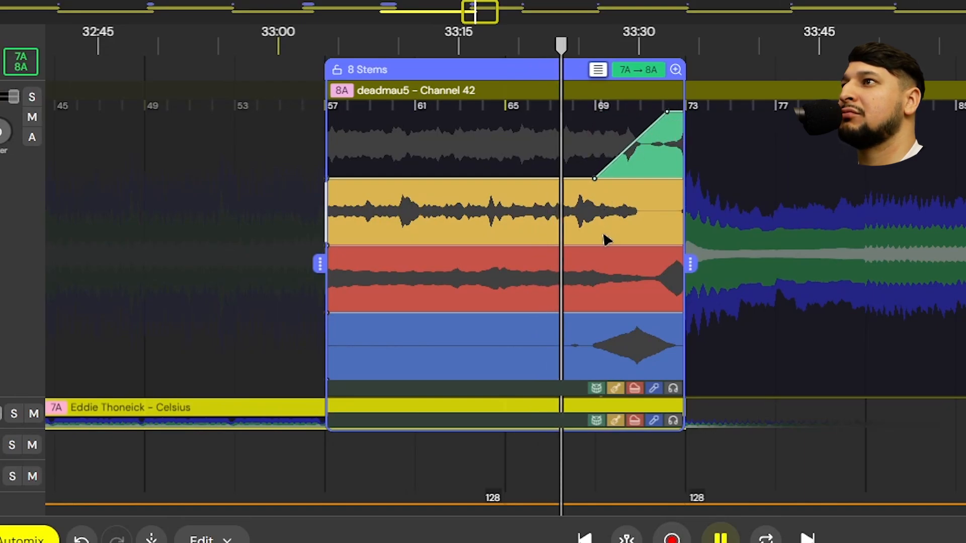
Fade in Channel 42's bass stem from bar 69, and move the start of its drums fade back to bar 57
left_click_drag(368, 215, 658, 192)
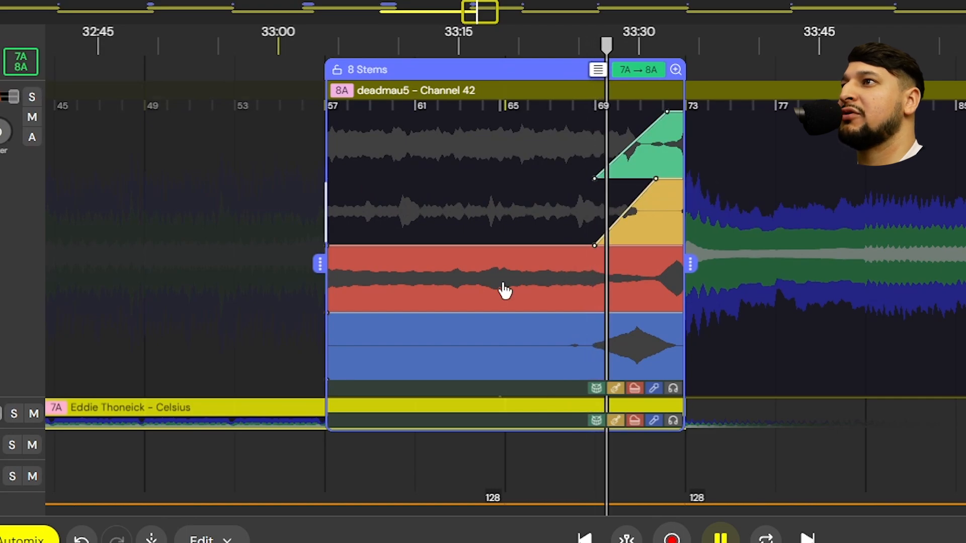
left_click(502, 290)
scroll(502, 292, "down", 2)
scroll(485, 284, "up", 3)
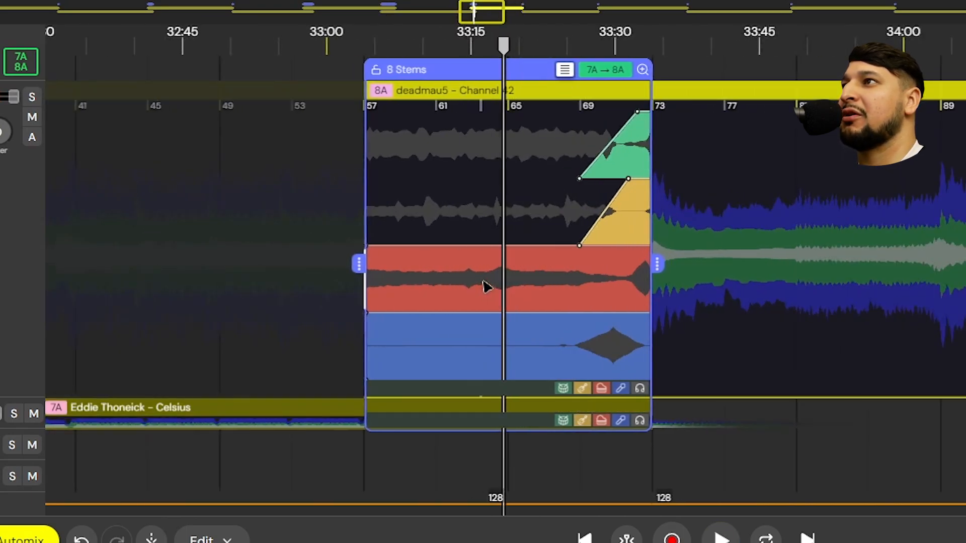
left_click_drag(602, 180, 274, 201)
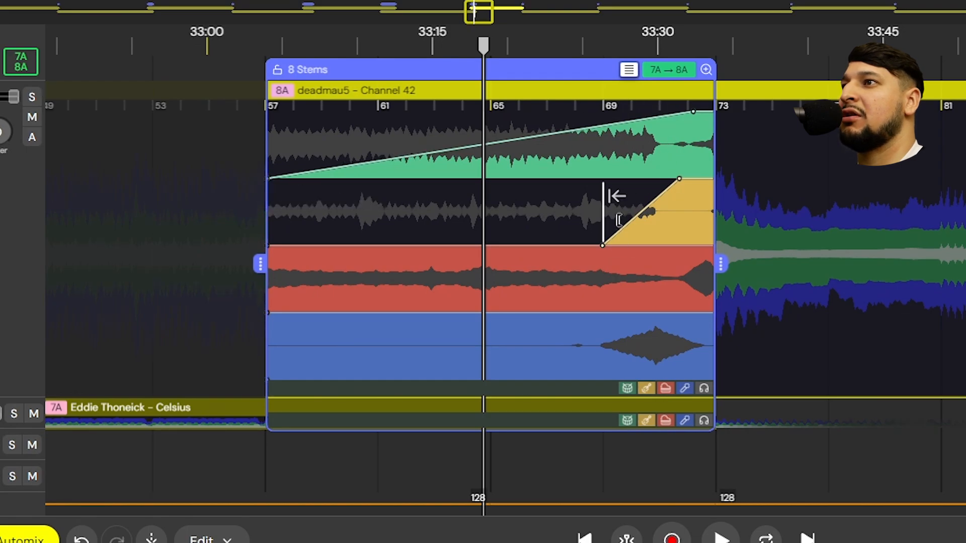
Make Channel 42's bass stem cut in sharply at bar 69, and play the transition from about bar 68
left_click(650, 230)
scroll(659, 291, "down", 2)
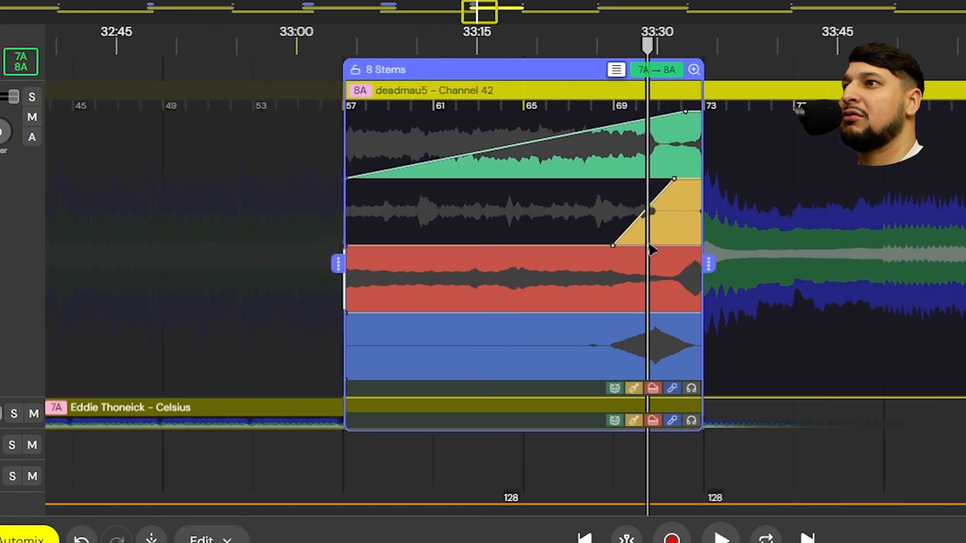
scroll(623, 214, "up", 3)
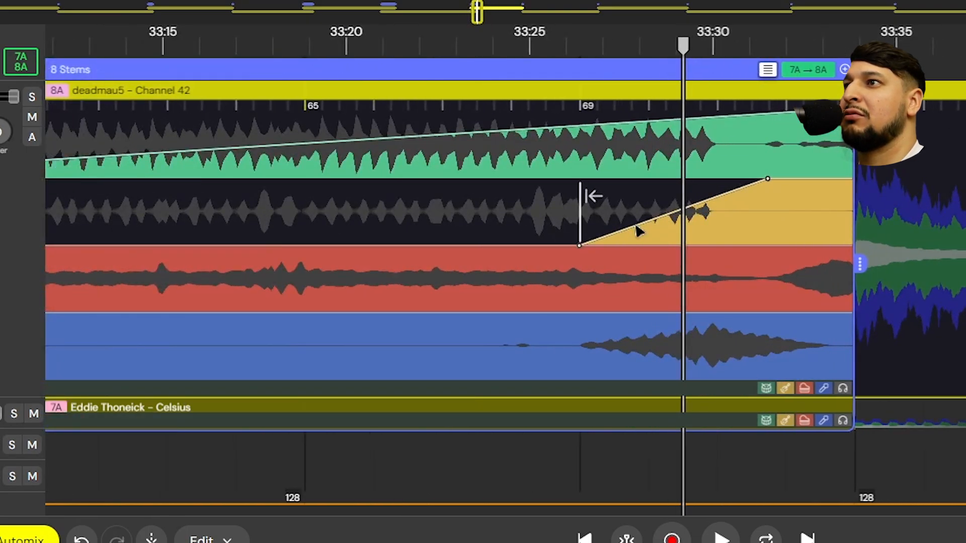
scroll(636, 230, "down", 1)
left_click(552, 211)
key("space")
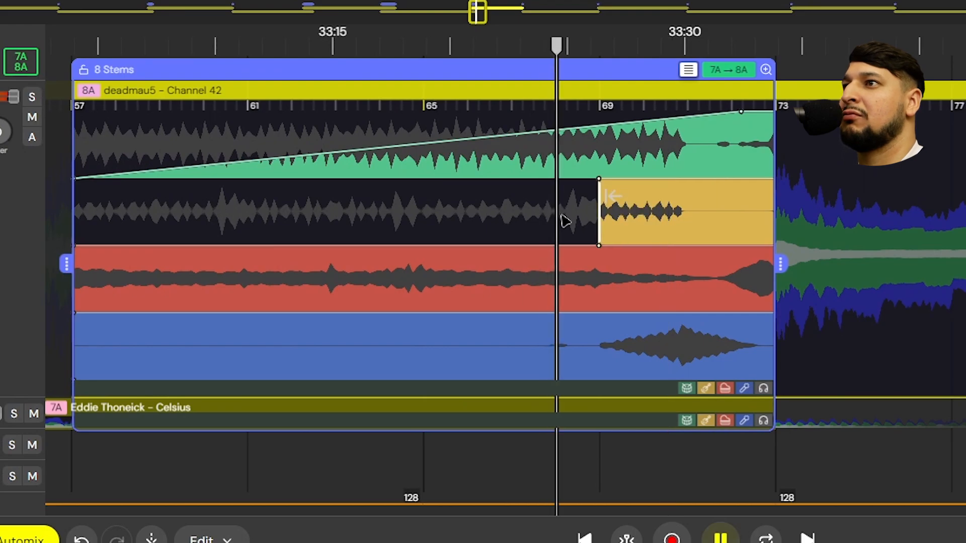
Mute Channel 42's melody, vocals and drums stems, solo Deck 1, and play the bass stem from the start of the transition
left_click(726, 388)
left_click(744, 388)
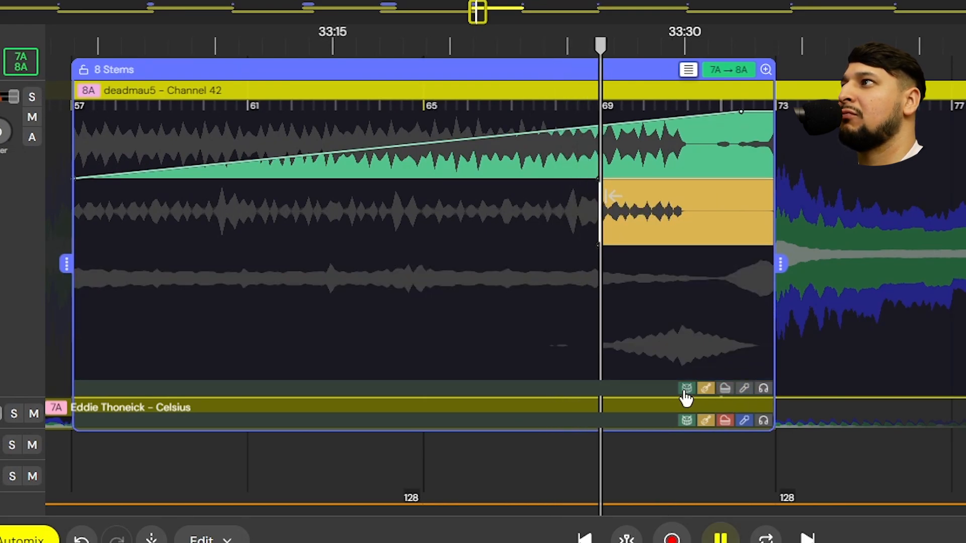
left_click(687, 389)
key("space")
left_click(31, 102)
key("space")
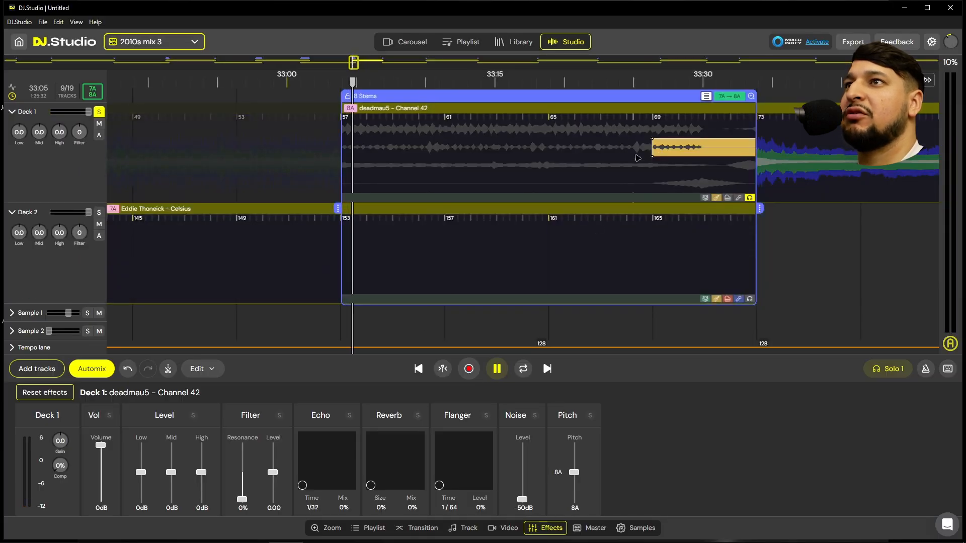
Try fading in Channel 42's bass stem from bar 57, and silence that stem throughout the transition
key("space")
left_click_drag(652, 156, 252, 125)
mouse_move(650, 143)
left_mouse_down()
mouse_move(579, 136)
mouse_move(647, 129)
left_mouse_up()
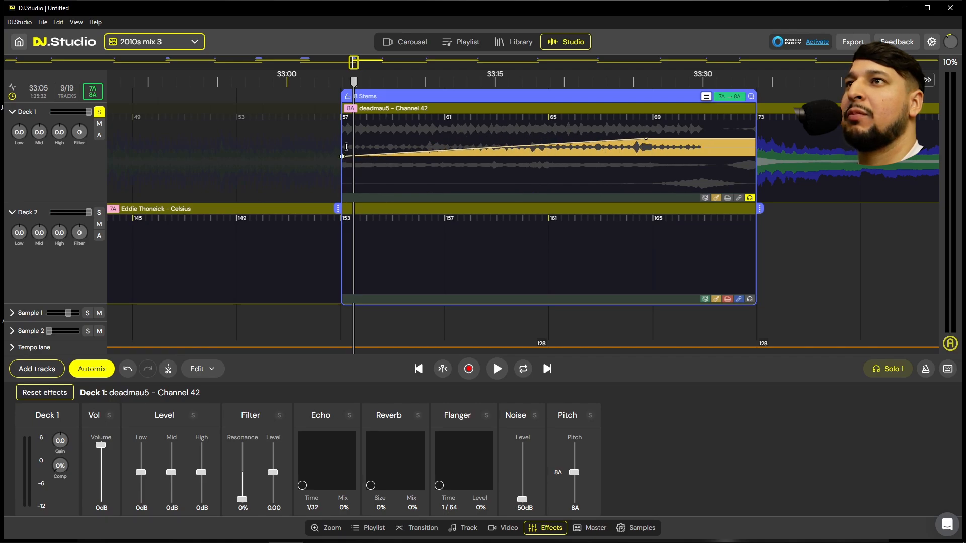
key("space")
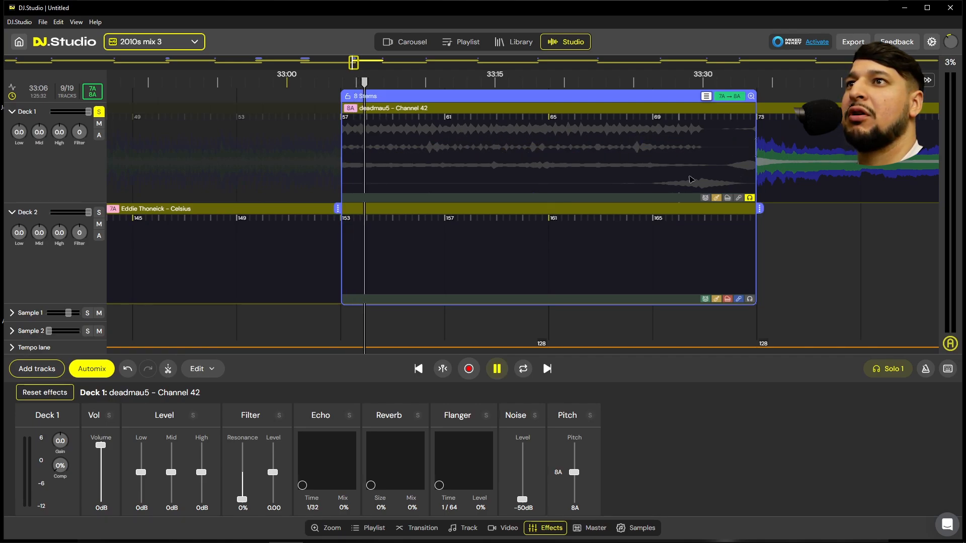
Play Channel 42's vocals stem alone from about 33:28, and switch its vocals, drums and melody stems back on
left_click(719, 186)
key("space")
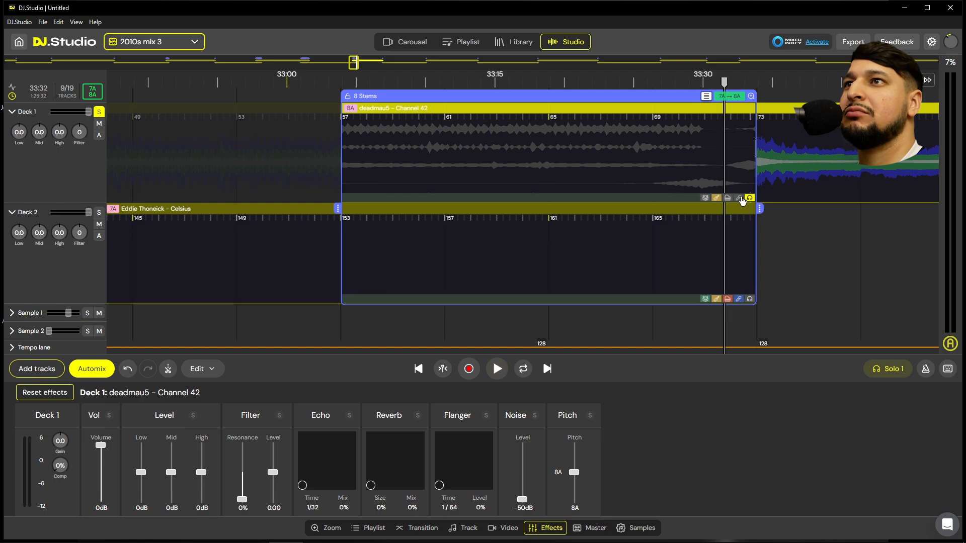
left_click(698, 187)
left_click(677, 184)
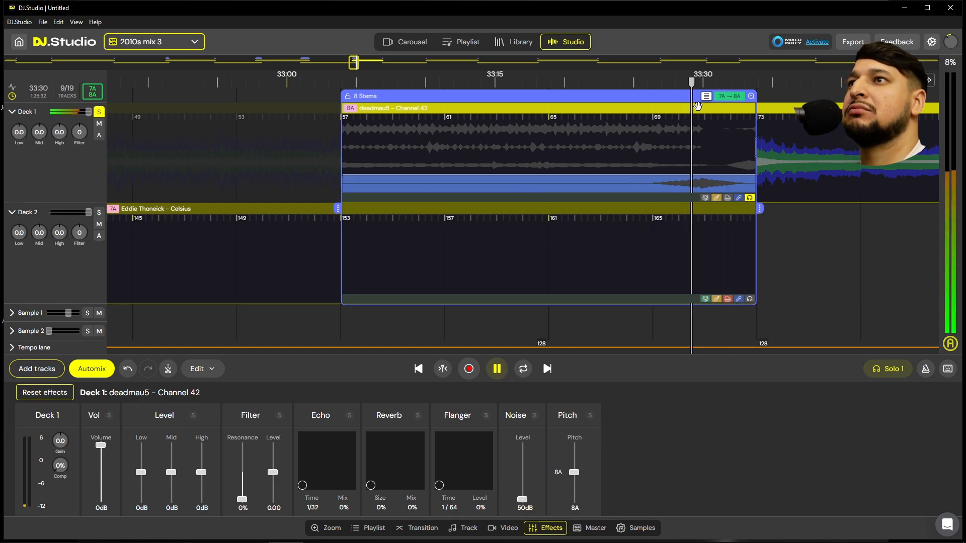
scroll(695, 186, "down", 2)
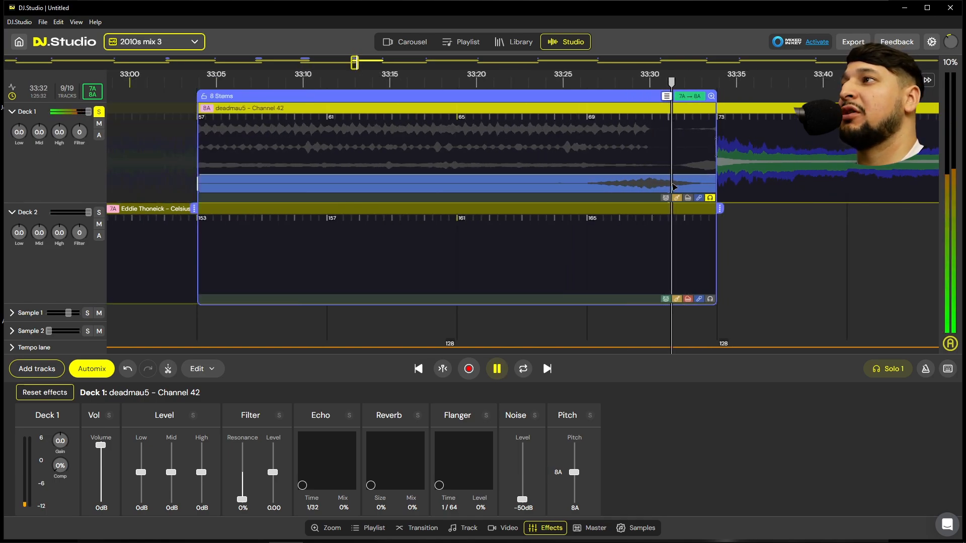
key("space")
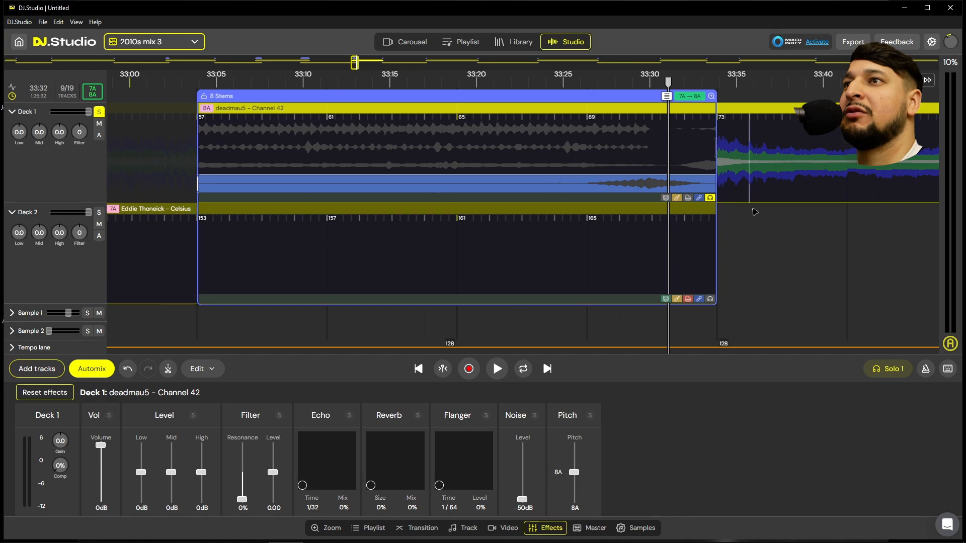
left_click(667, 199)
left_click(688, 199)
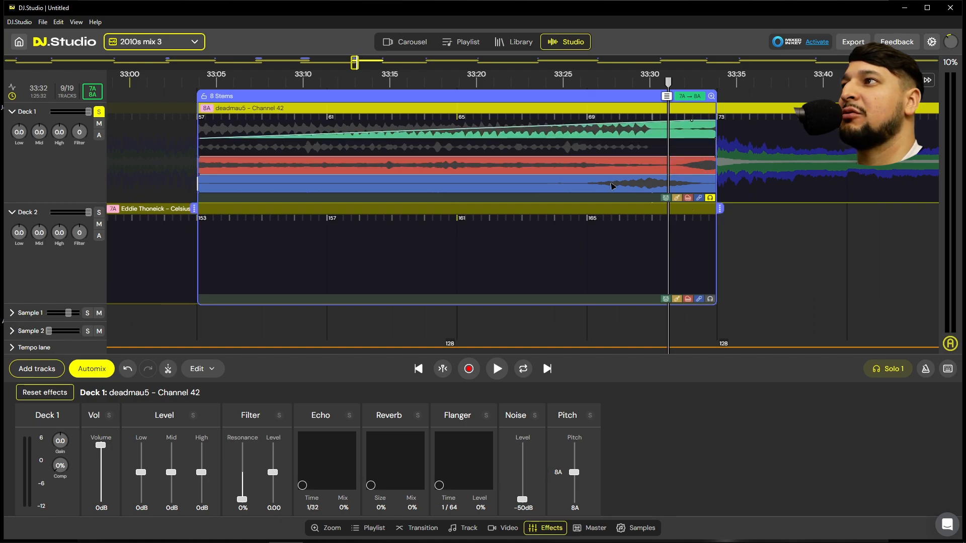
Fade in Channel 42's melody stem from bar 69 to about bar 71.5, keeping it silent before that
left_click_drag(199, 167, 285, 170)
left_click_drag(214, 167, 494, 175)
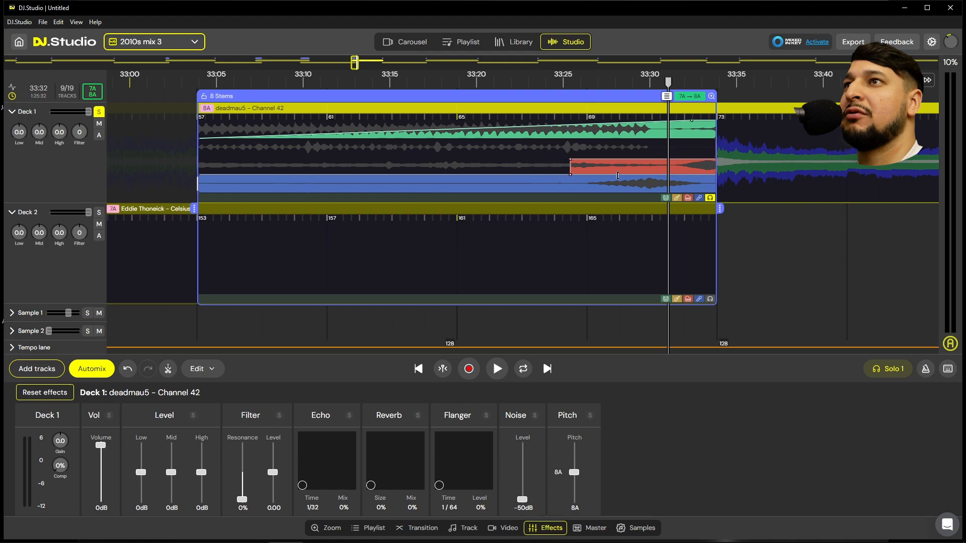
left_click_drag(590, 164, 672, 157)
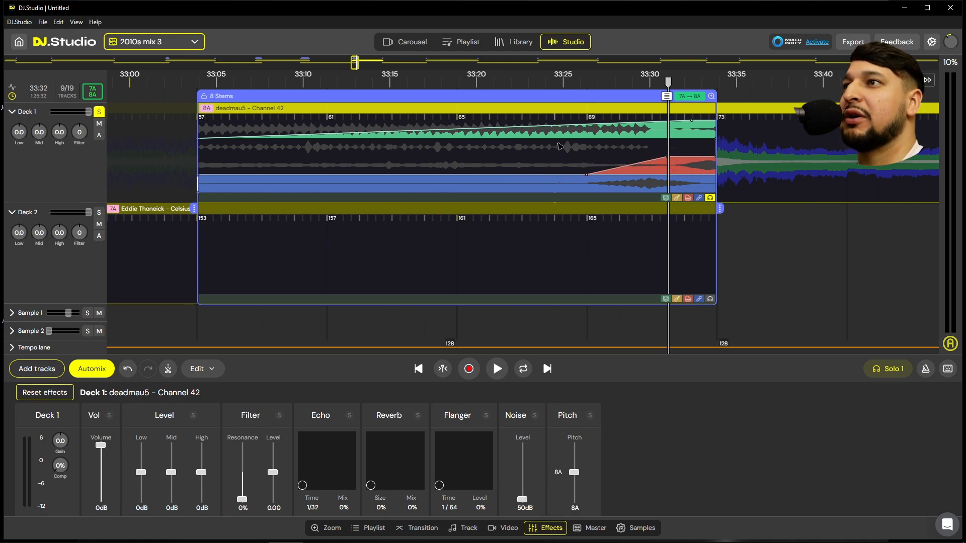
Fade out Celsius's drums stem from bar 161 and its melody stem from about bar 162, previewing from 33:24 with both decks finally unsoloed
left_click(546, 144)
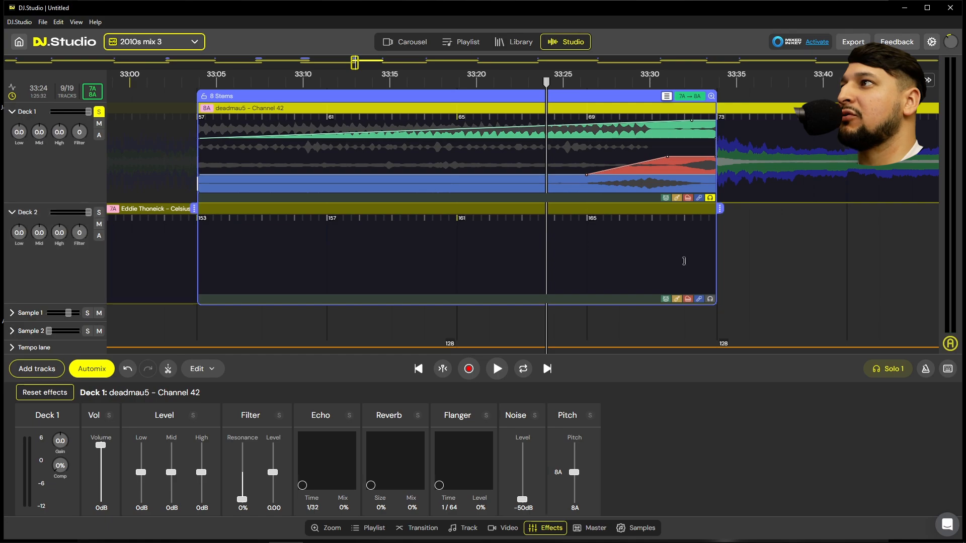
left_click(100, 112)
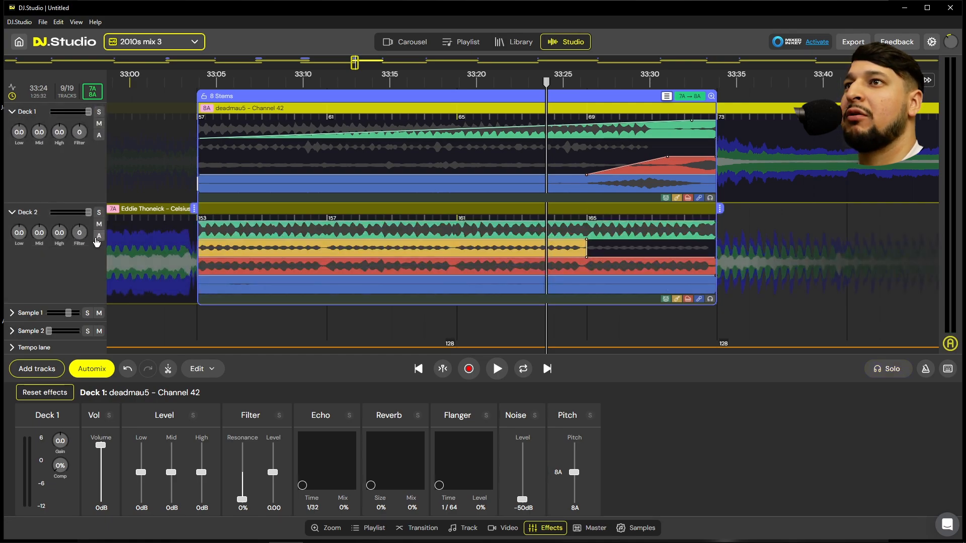
left_click(99, 213)
left_click_drag(718, 240, 461, 184)
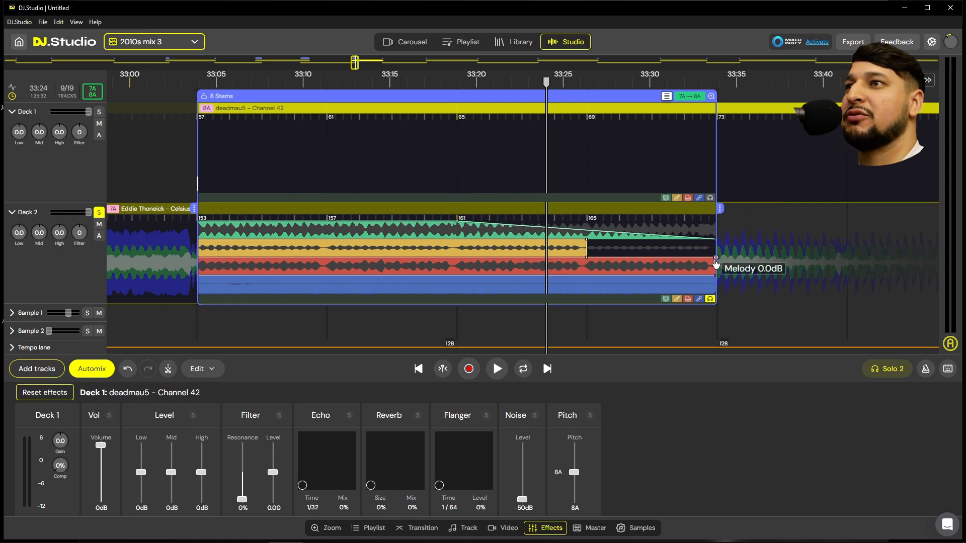
left_click_drag(716, 262, 498, 221)
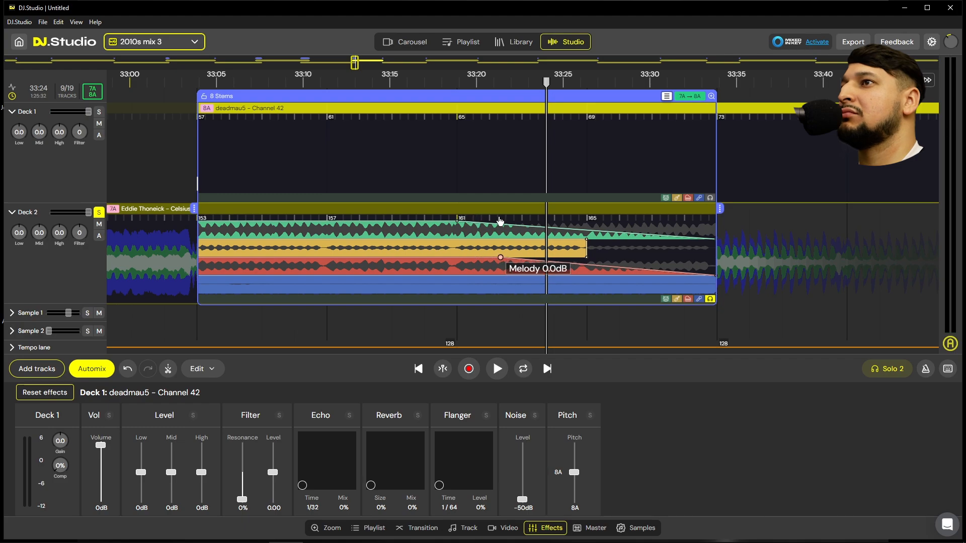
key("space")
left_click(100, 213)
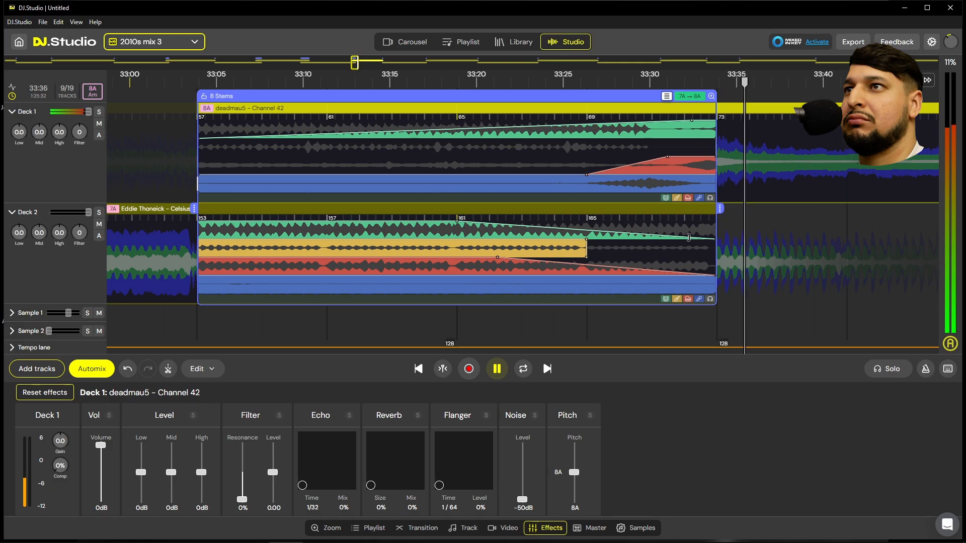
End the fade-out of Celsius's drums stem at bar 167, and play the transition from just before its start
left_click_drag(689, 237, 659, 239)
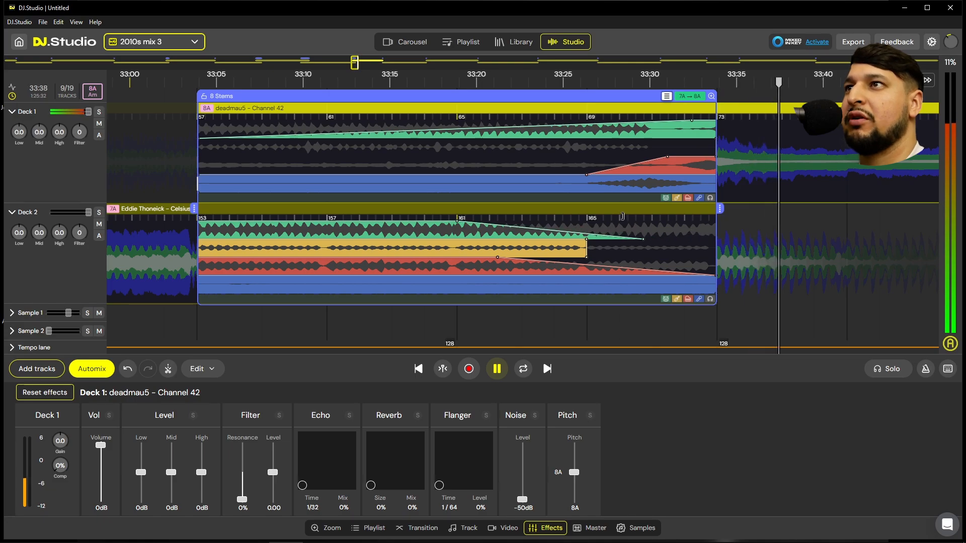
key("space")
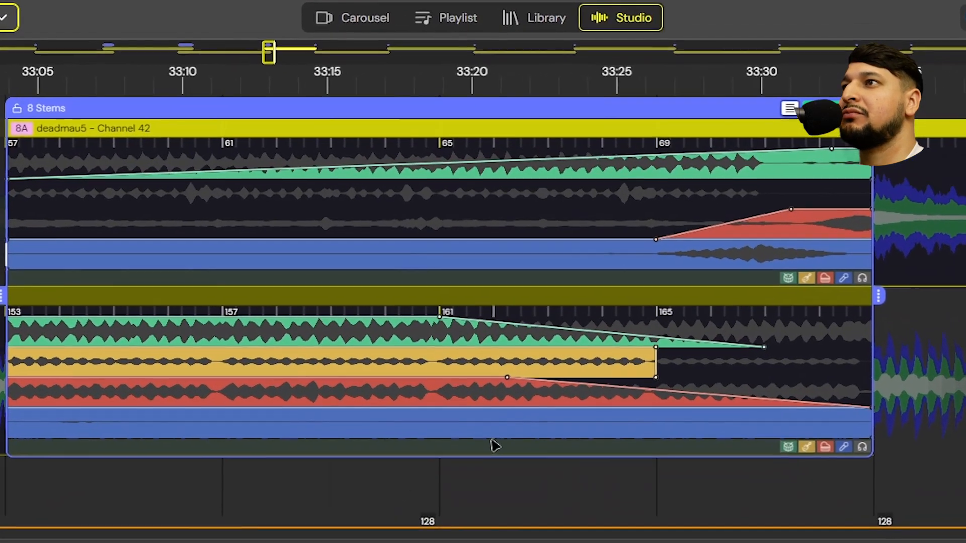
scroll(492, 440, "down", 5)
scroll(392, 455, "up", 2)
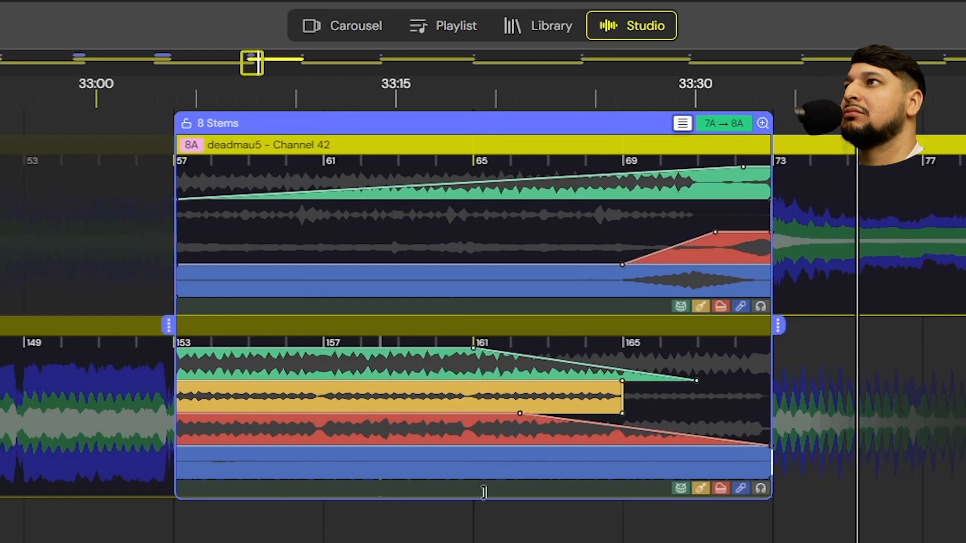
left_click(168, 95)
key("space")
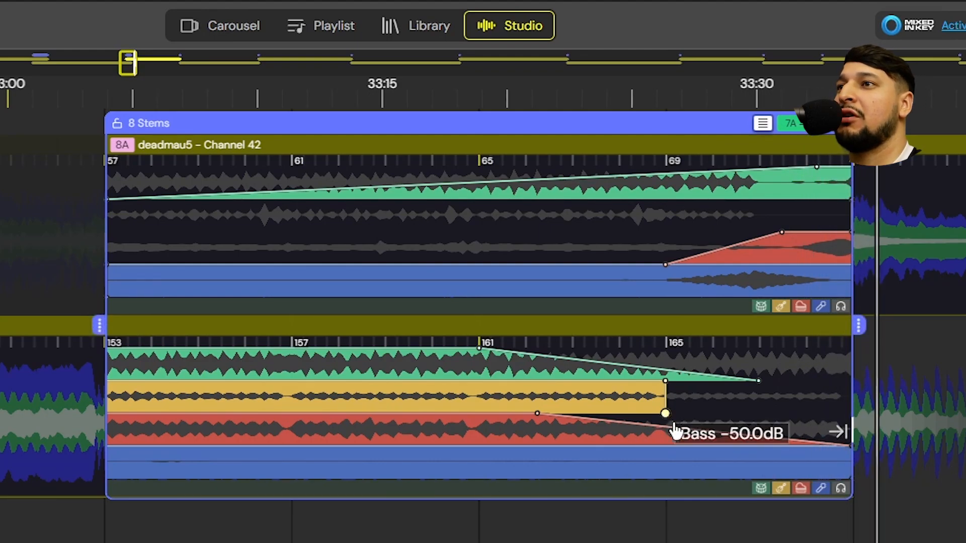
Add a 50% Reverb out effect to Celsius starting at about bar 167, and play the transition from 33:24
left_click(599, 521)
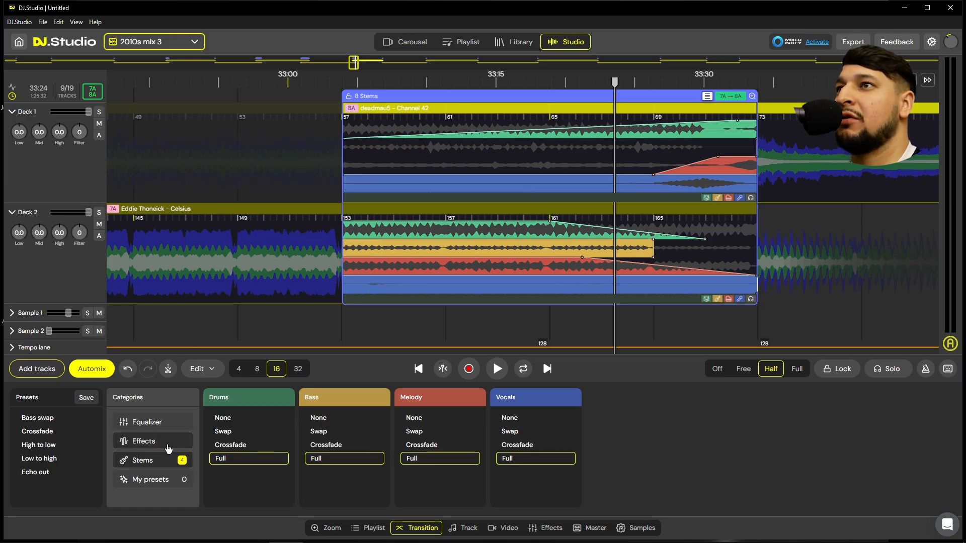
left_click(169, 448)
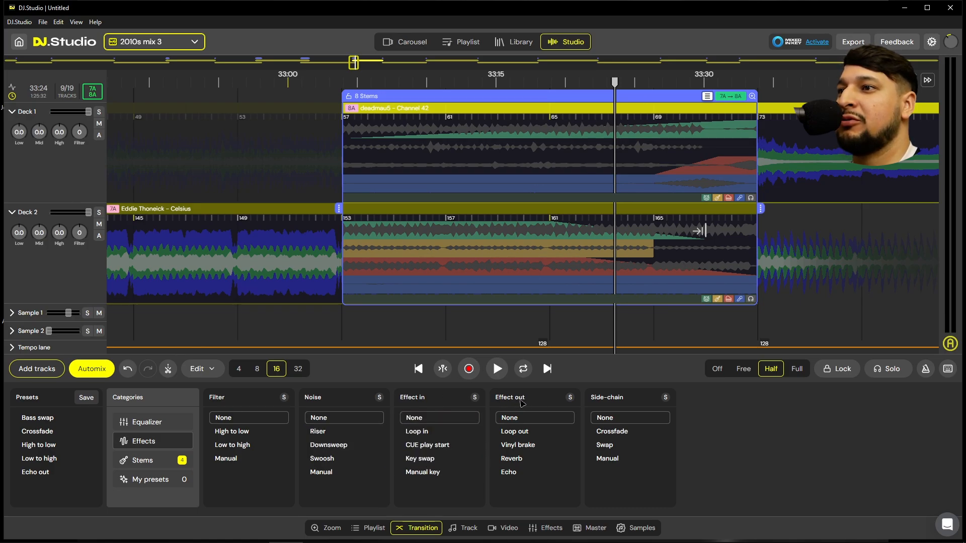
left_click(538, 460)
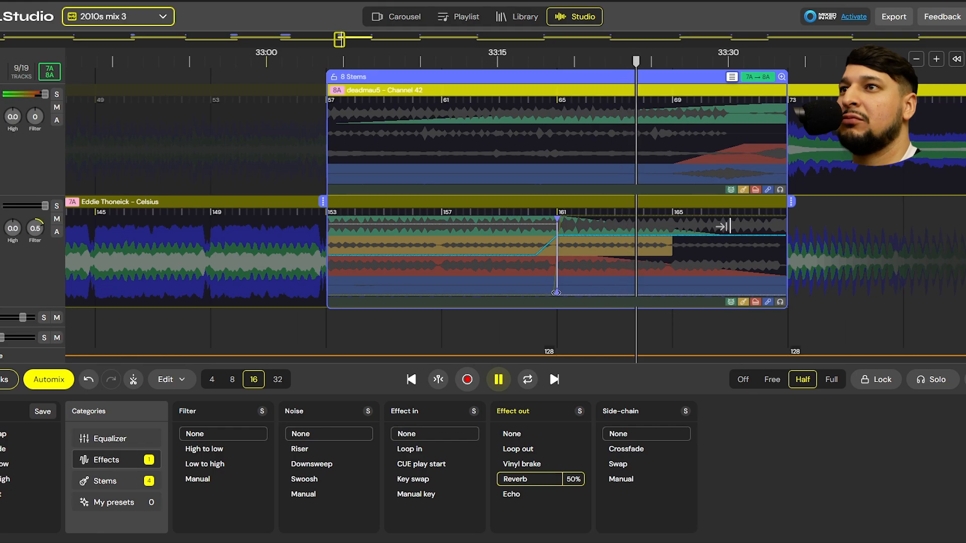
left_click_drag(738, 278, 731, 276)
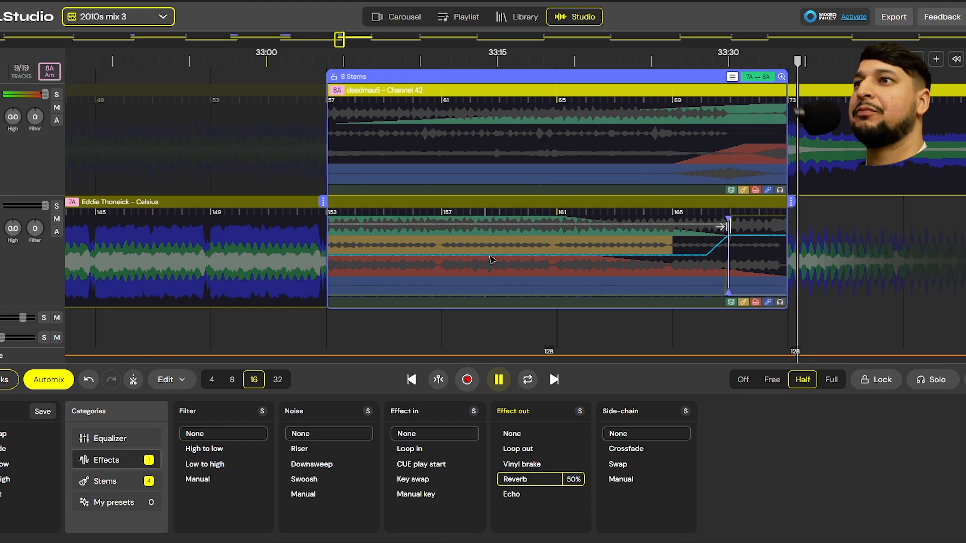
scroll(492, 260, "down", 5)
key("space")
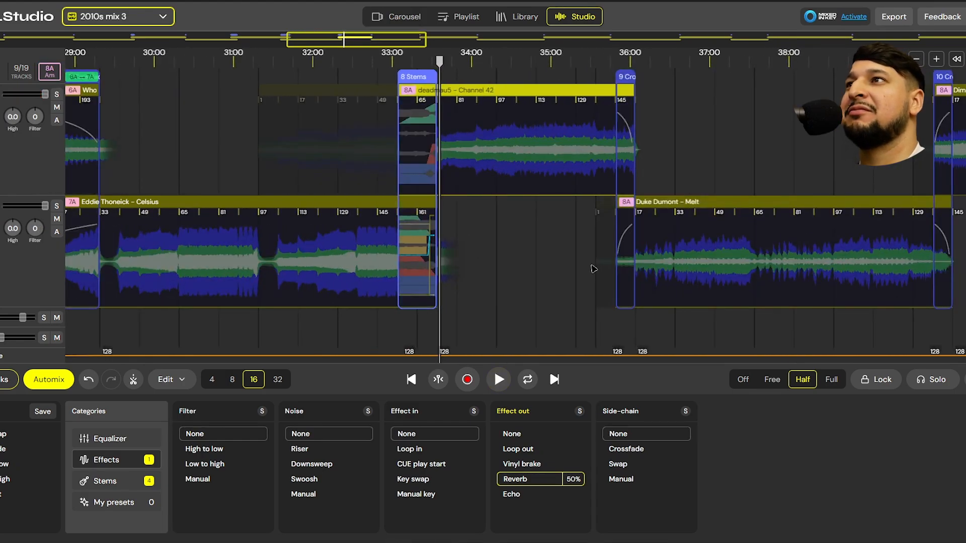
Play Channel 42 from about 35:16, and extend the crossfade into Melt to 16 bars, starting at Channel 42's bar 137
scroll(594, 234, "up", 3)
left_click(490, 242)
key("space")
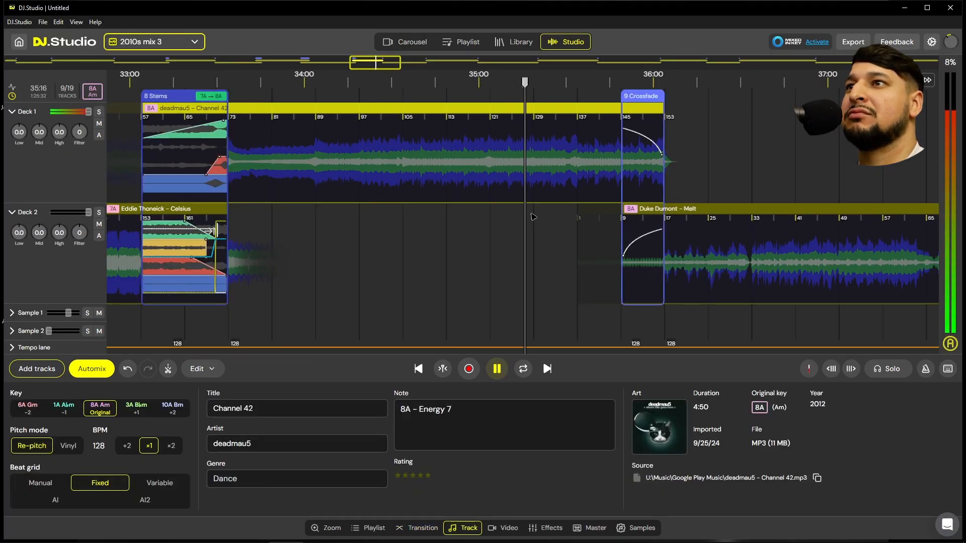
scroll(599, 226, "up", 2)
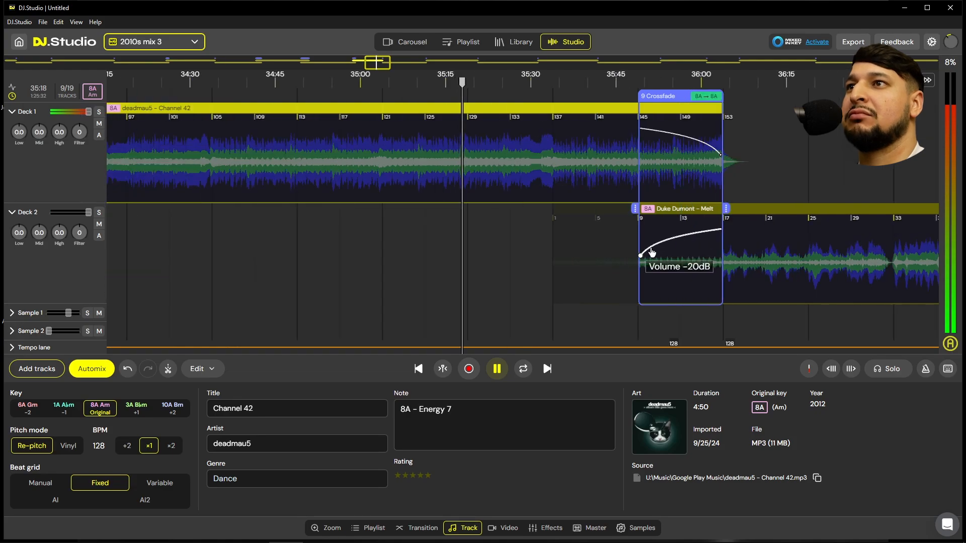
left_click_drag(637, 216, 553, 209)
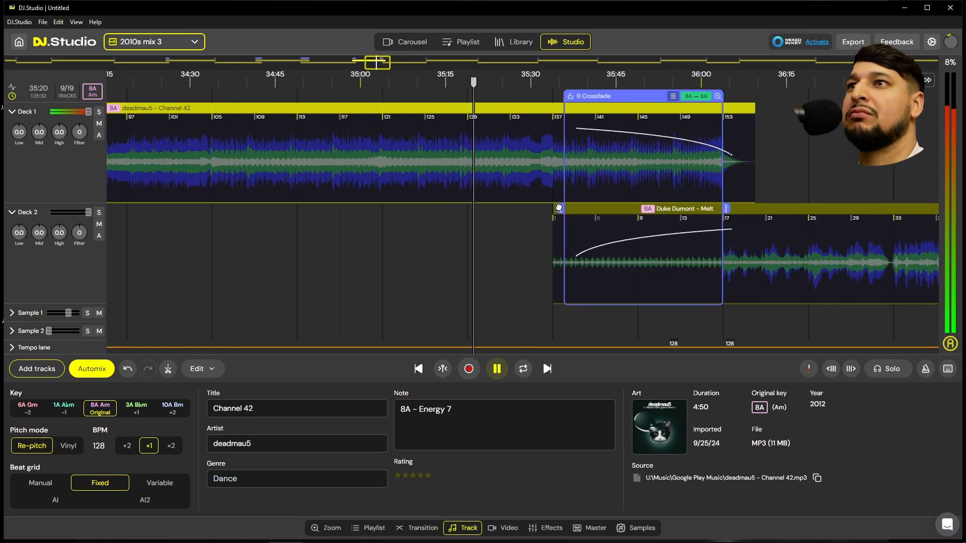
scroll(582, 286, "up", 3)
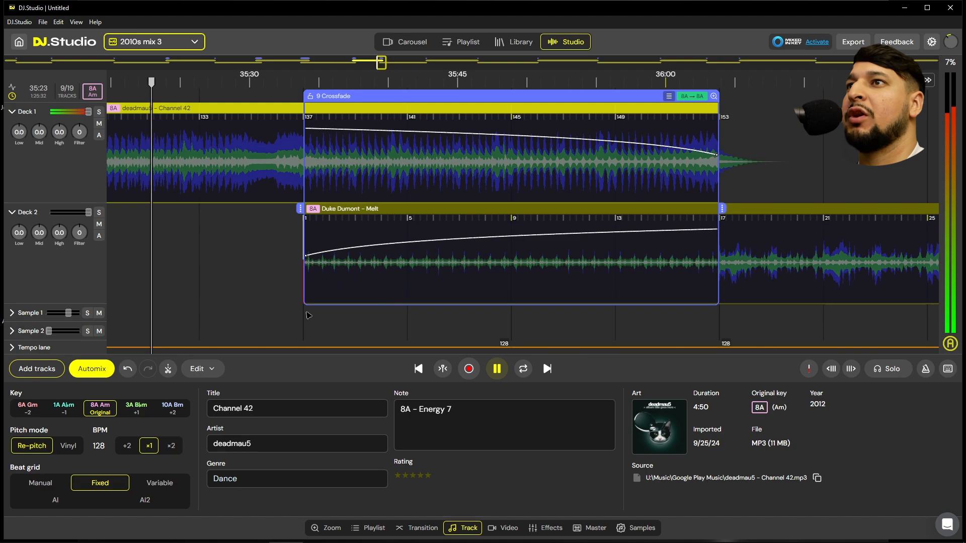
Play the crossfade into Melt from its start, and solo Deck 2 to hear Melt's intro and first section alone
left_click(307, 291)
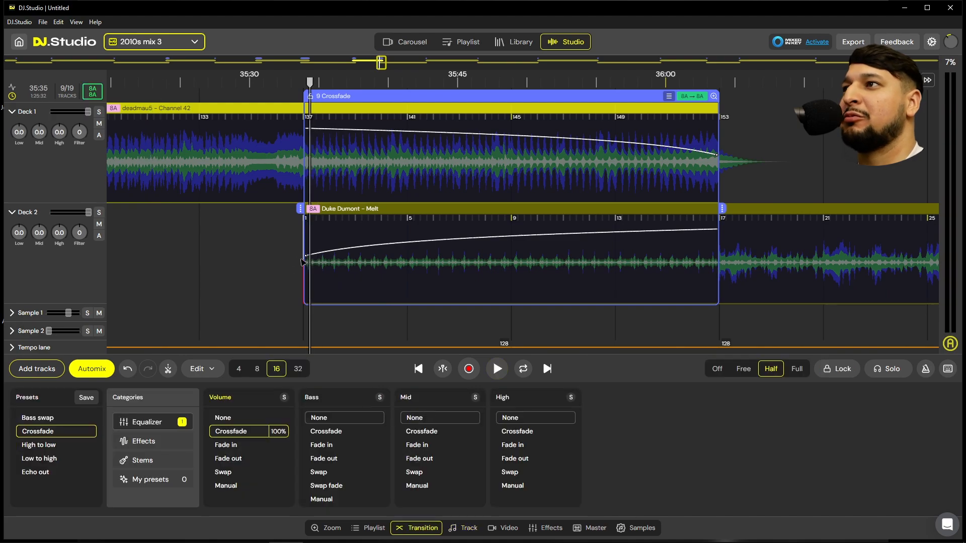
key("space")
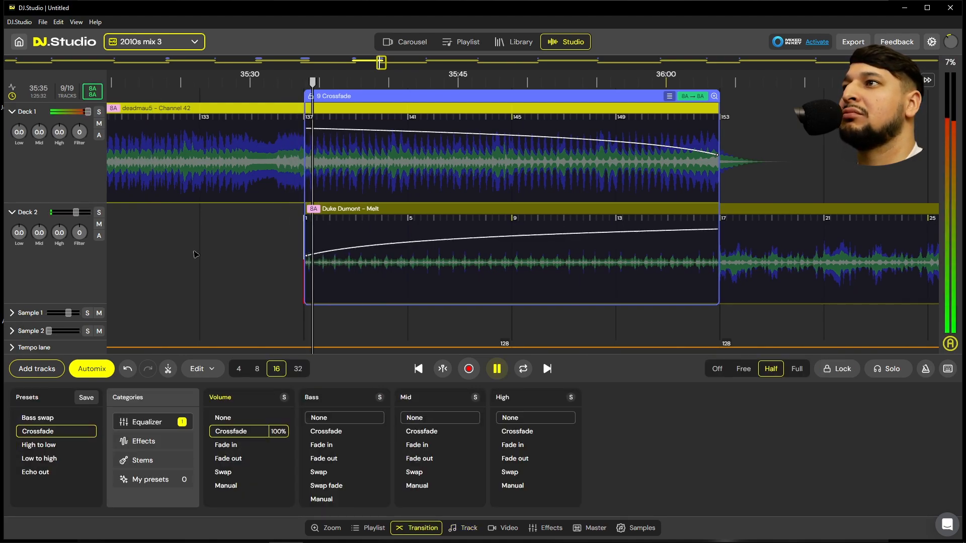
left_click(99, 213)
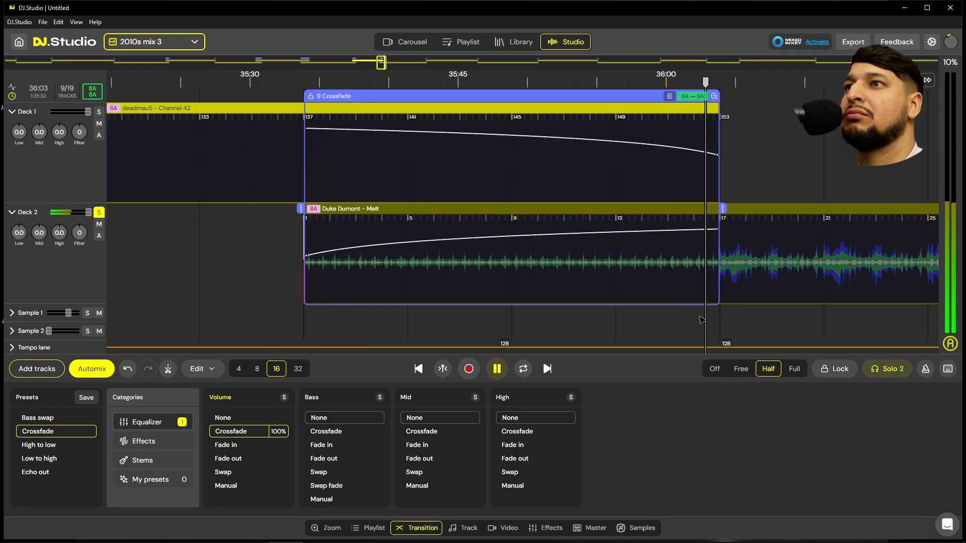
scroll(608, 313, "down", 3)
scroll(665, 294, "up", 6)
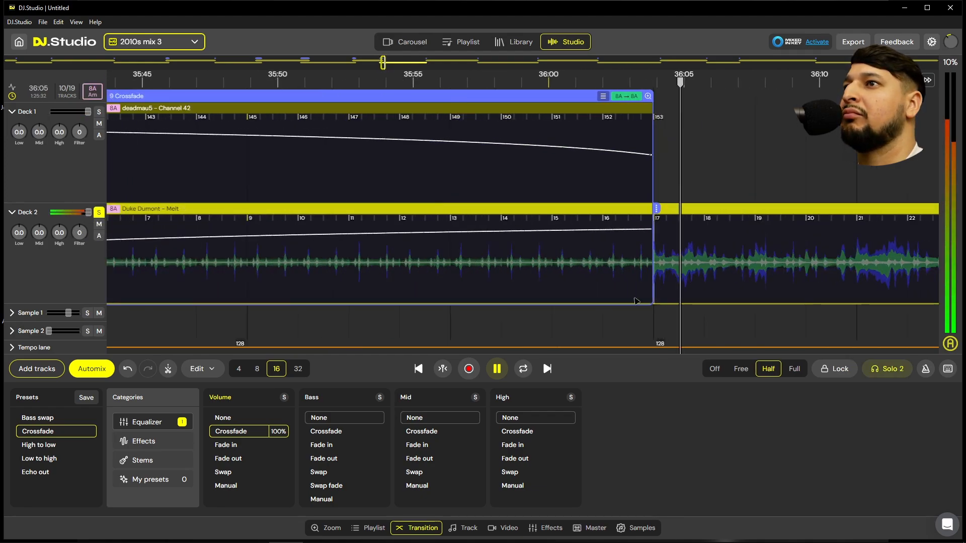
scroll(617, 301, "down", 7)
key("space")
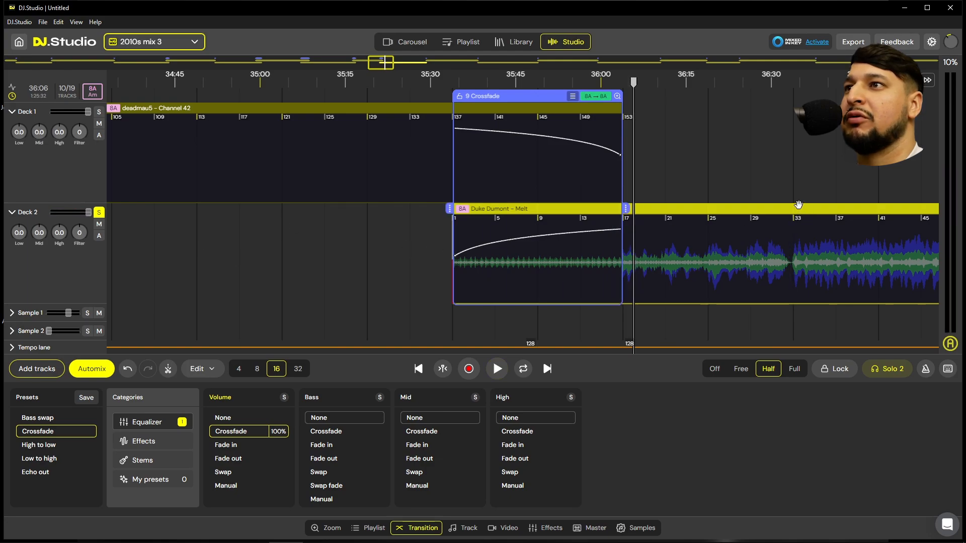
Shift Melt 16 bars earlier so its bar 17 meets Channel 42's bar 137, and play the crossfade with Deck 2 unsoloed
left_click_drag(798, 205, 638, 206)
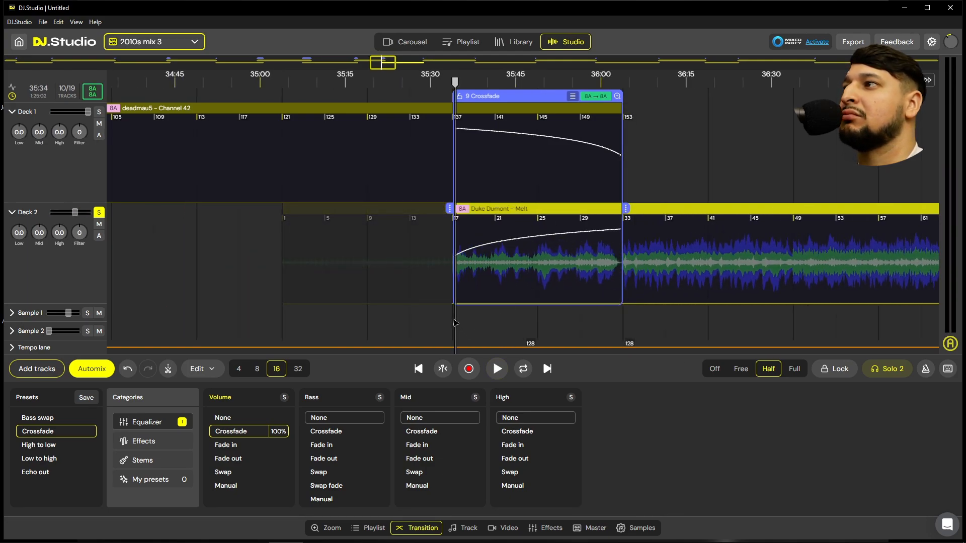
left_click(99, 213)
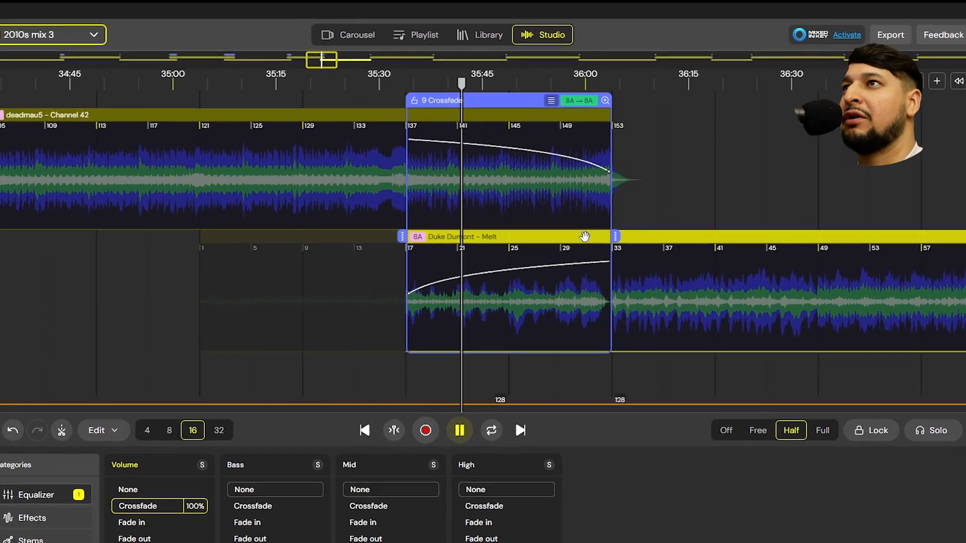
key("space")
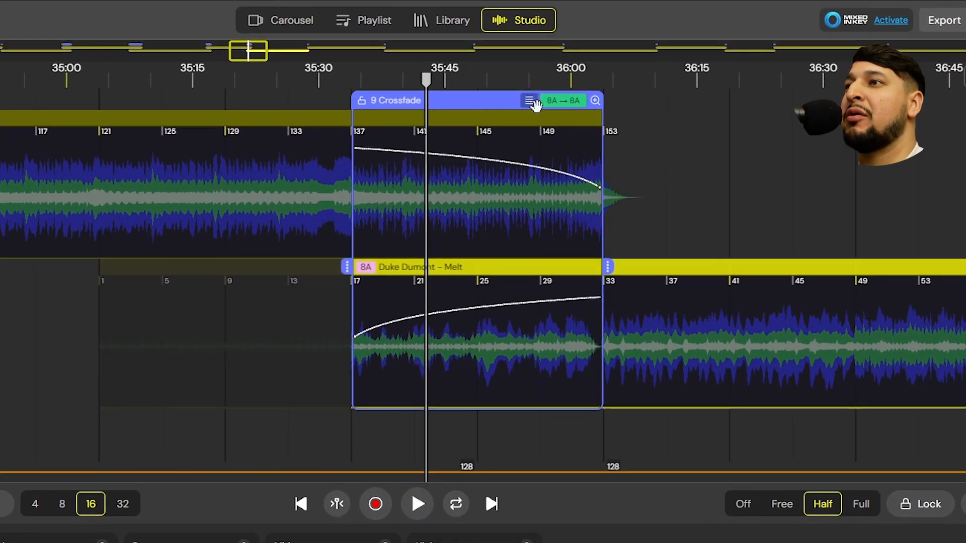
Turn the crossfade into Melt into a stem transition, and fade in Melt's drums from about bar 24 to bar 31.5
left_click(529, 101)
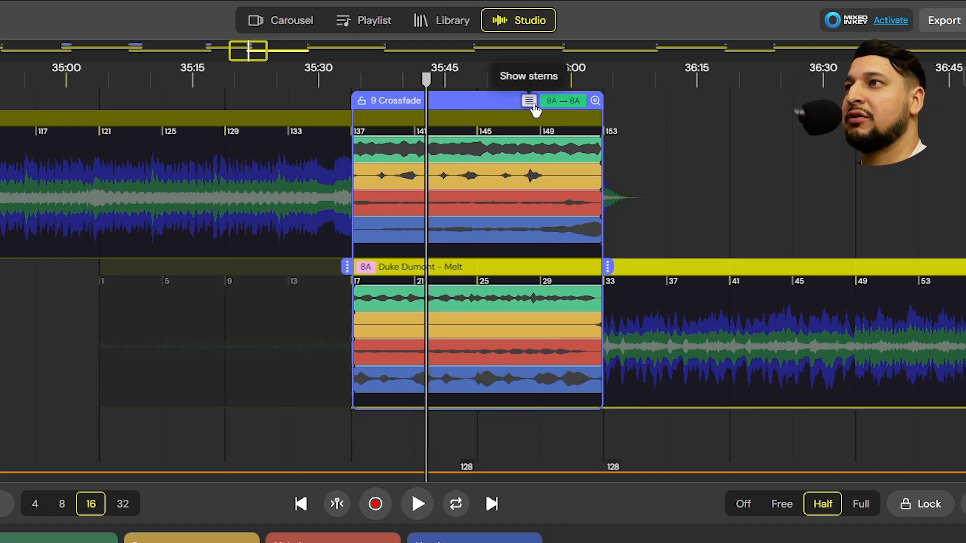
left_click(533, 103)
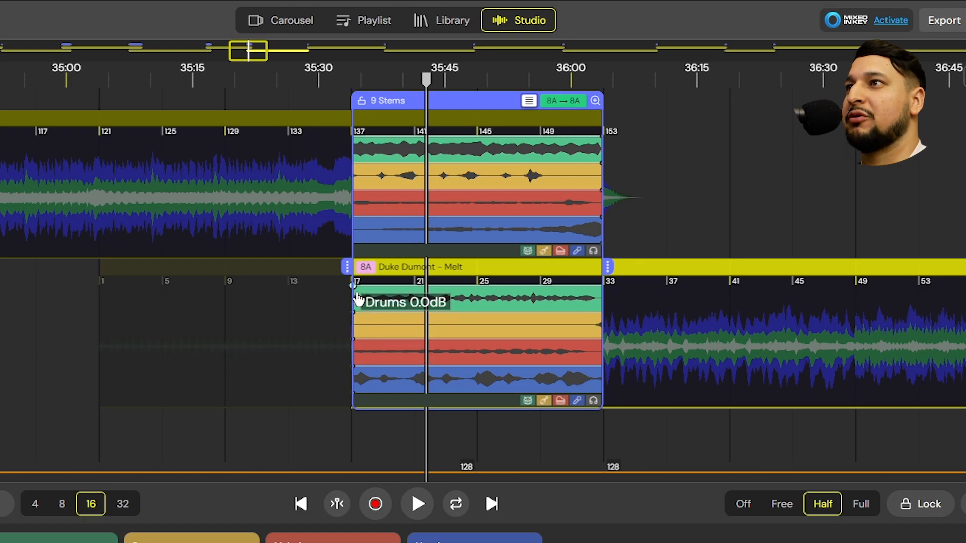
left_click_drag(356, 294, 513, 284)
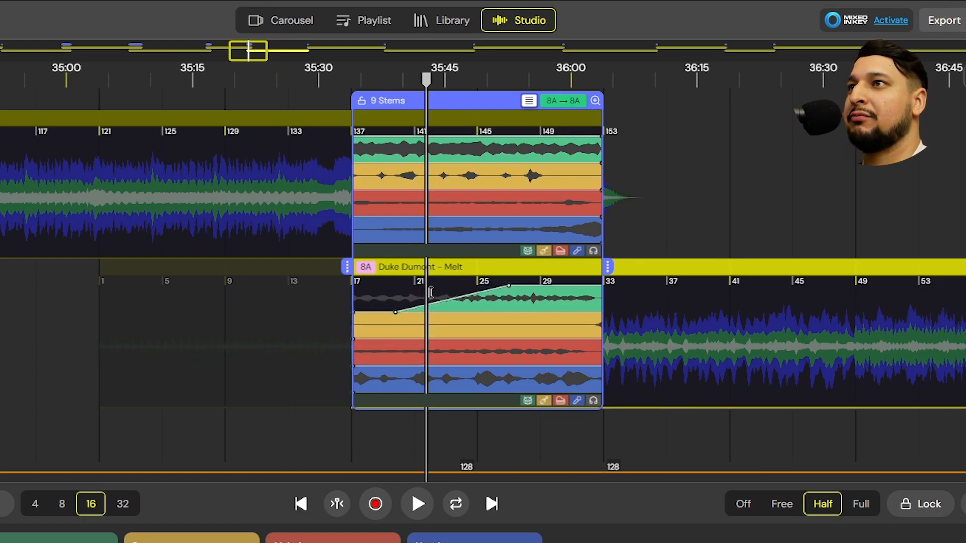
left_click_drag(513, 288, 573, 289)
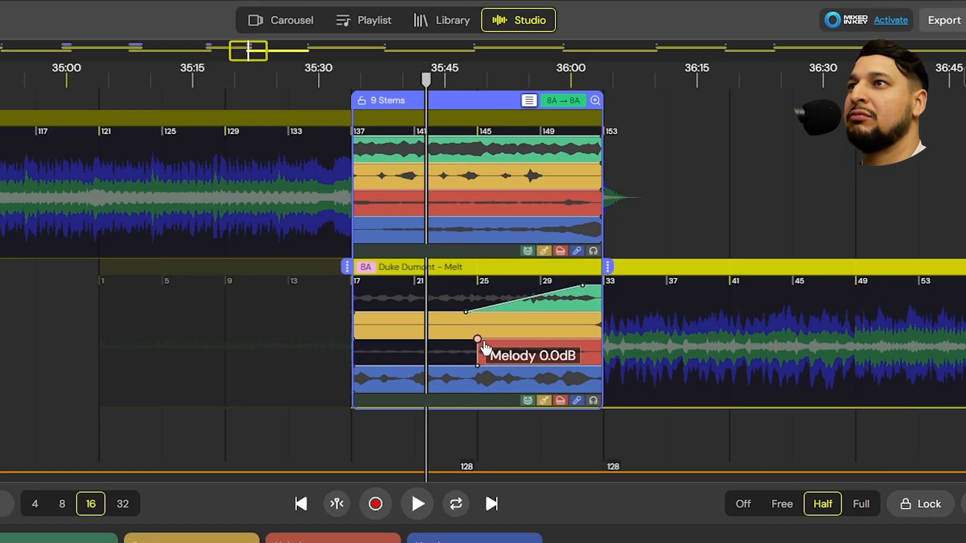
Fade in Melt's melody stem from bar 25 to about bar 31, and play the transition
left_click_drag(485, 348, 582, 337)
key("space")
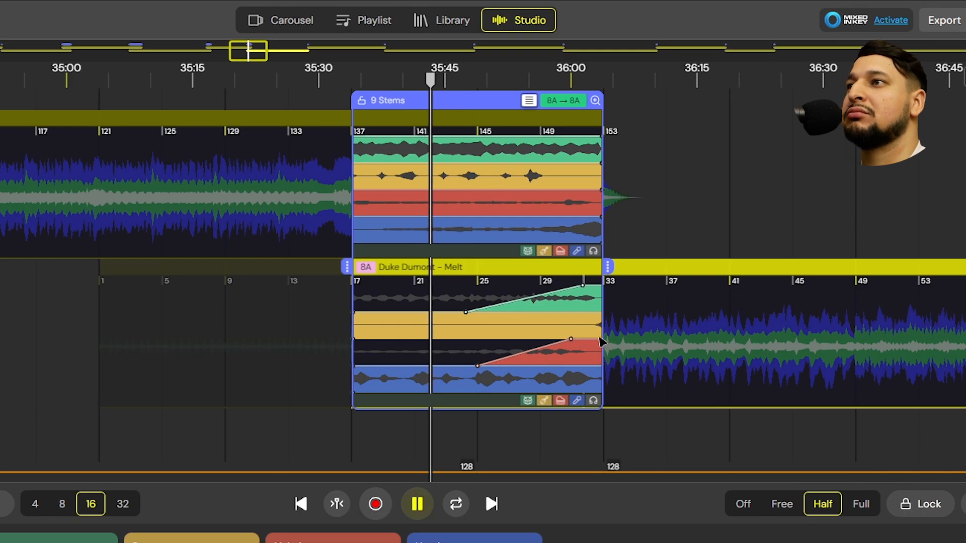
scroll(477, 381, "up", 3)
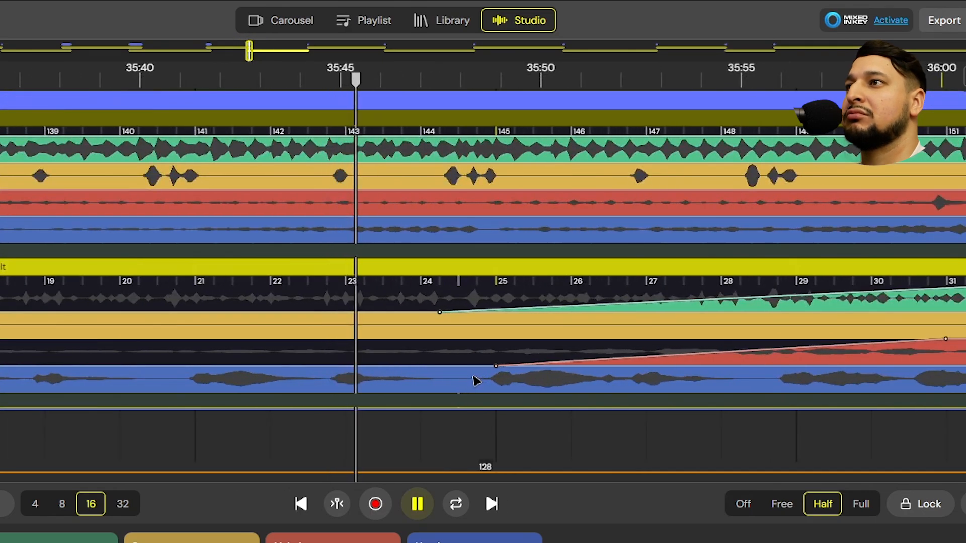
scroll(475, 382, "down", 3)
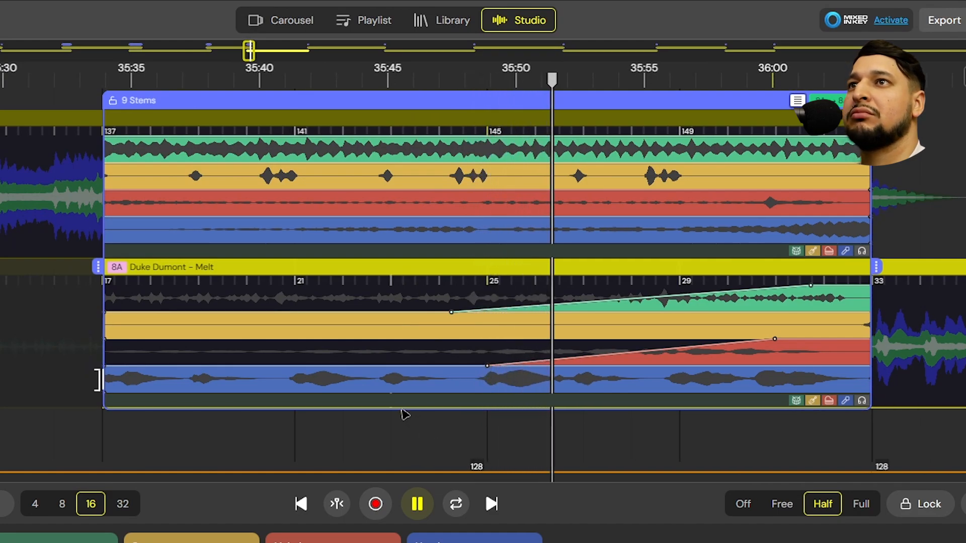
Try fading out Channel 42's vocals from about bar 148.5 to the end of the transition, and undo it
left_click_drag(870, 243, 800, 234)
left_click_drag(870, 218, 657, 208)
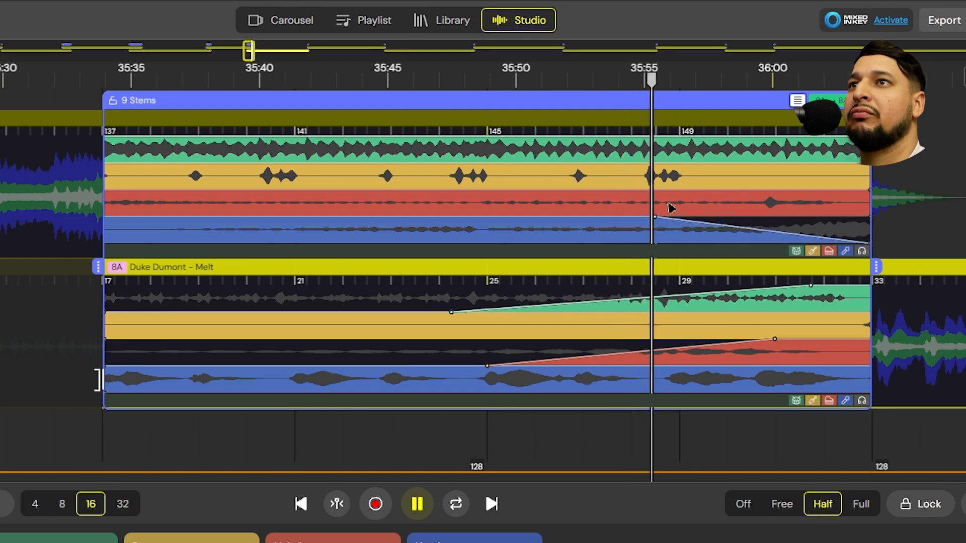
left_click(864, 251)
key("ctrl+z")
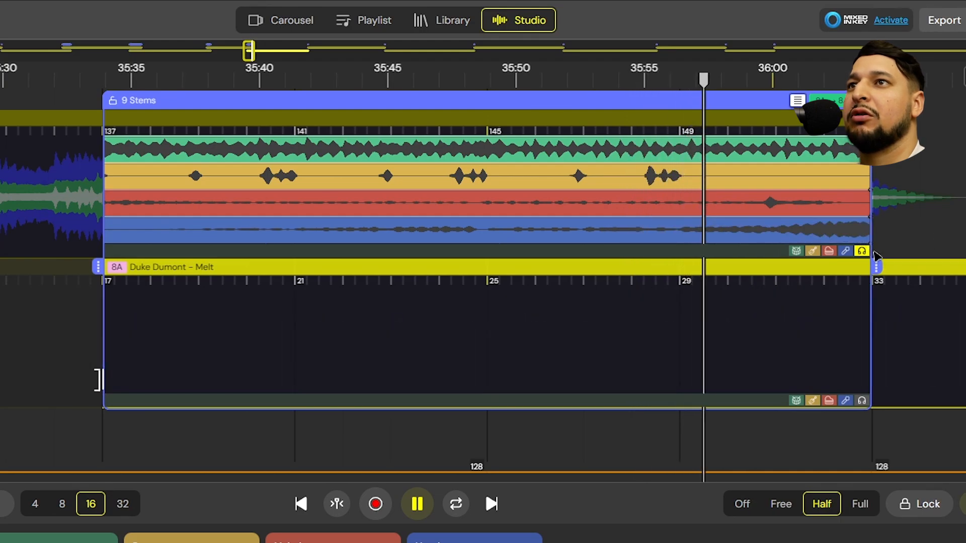
left_click(863, 252)
key("space")
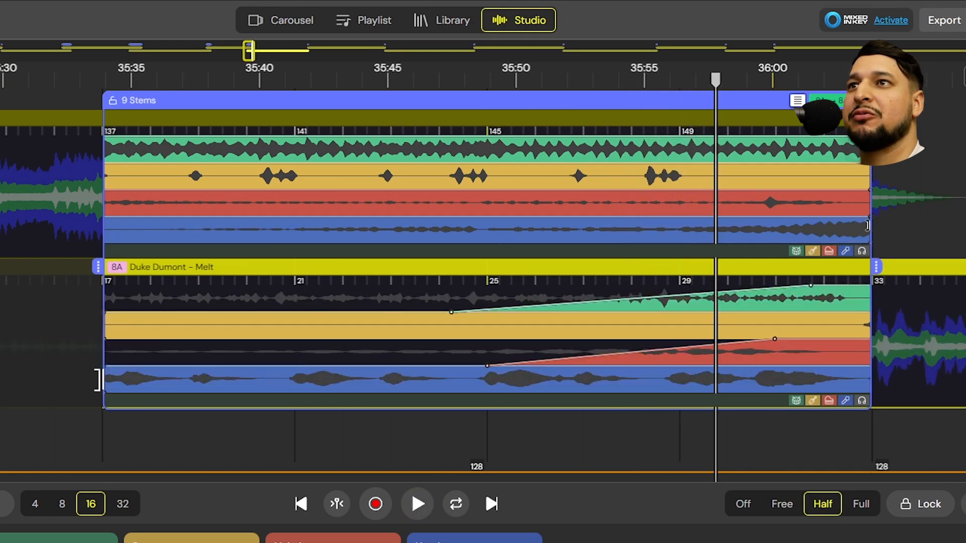
Fade out Channel 42's vocals and melody stems just before bar 149, and play the transition from its start
left_click_drag(868, 226, 672, 212)
left_click_drag(857, 228, 695, 222)
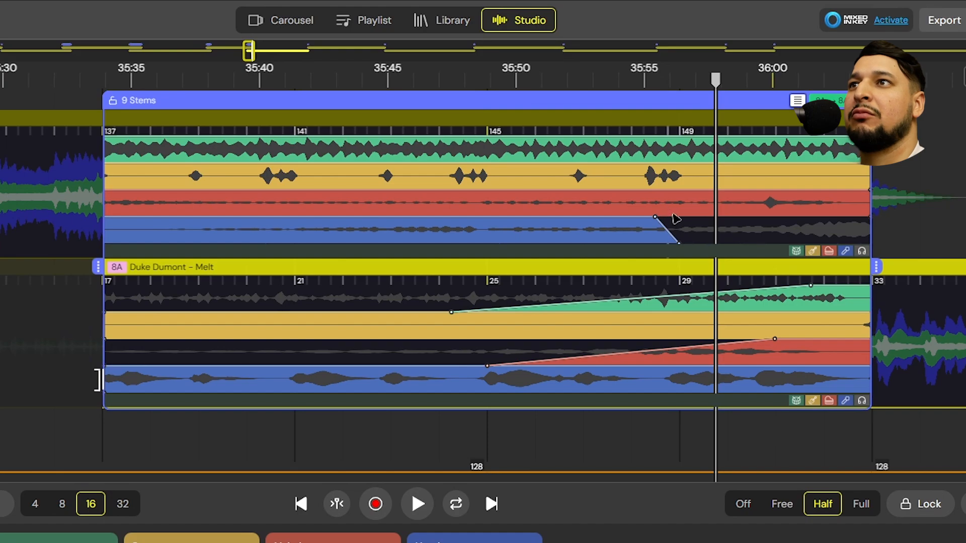
left_click_drag(871, 211, 734, 202)
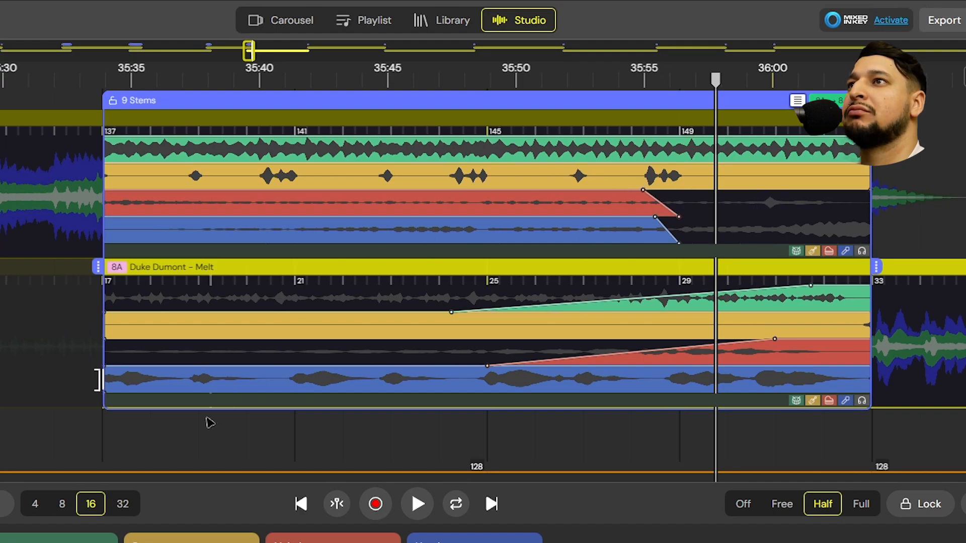
left_click(90, 417)
key("space")
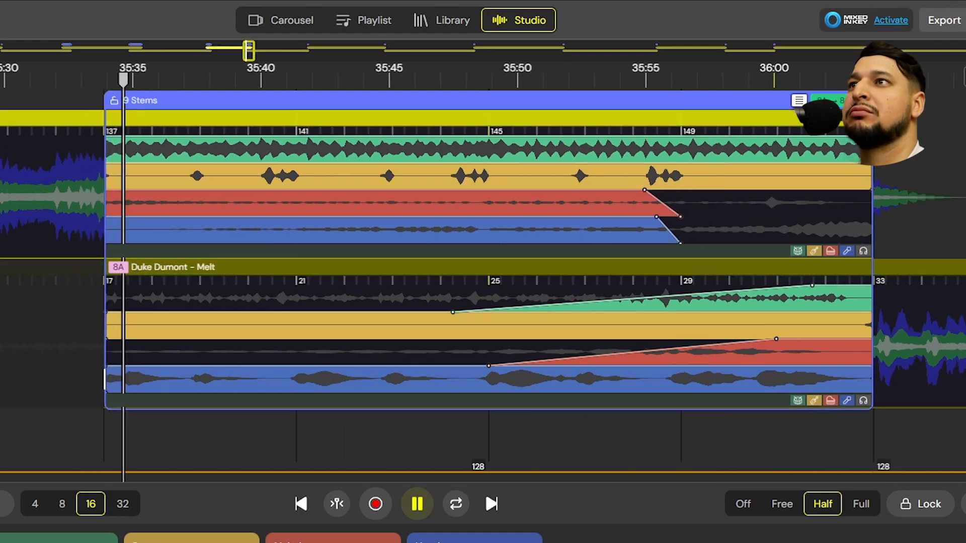
Fade out Channel 42's drums from about bar 145.5, and shorten Melt's drum fade-in to run from about bar 32 to bar 33
left_click_drag(859, 136, 517, 138)
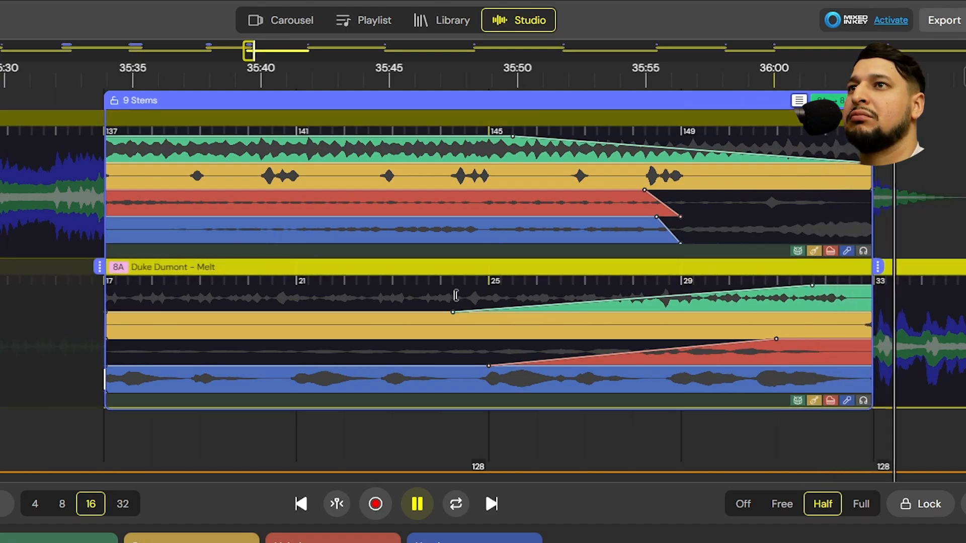
left_click_drag(452, 312, 758, 275)
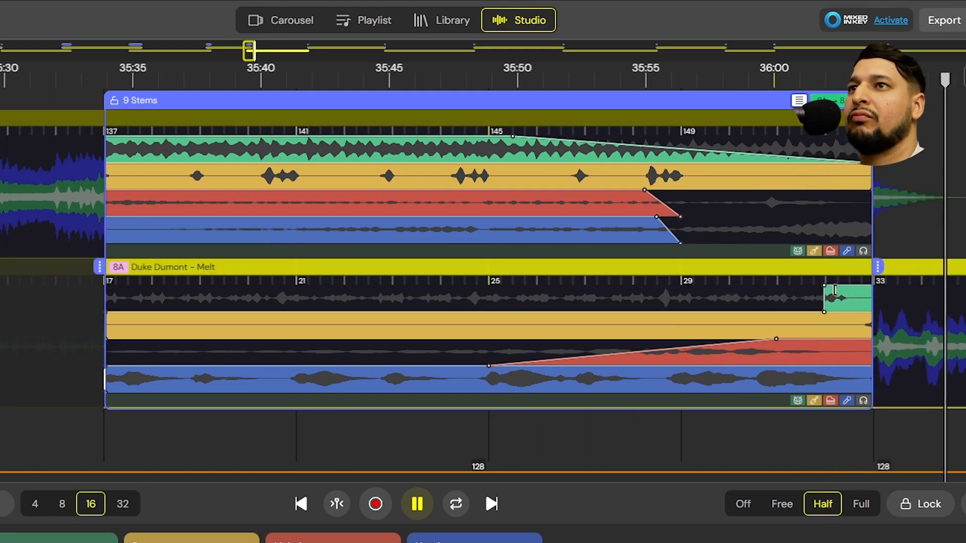
left_click_drag(821, 284, 872, 291)
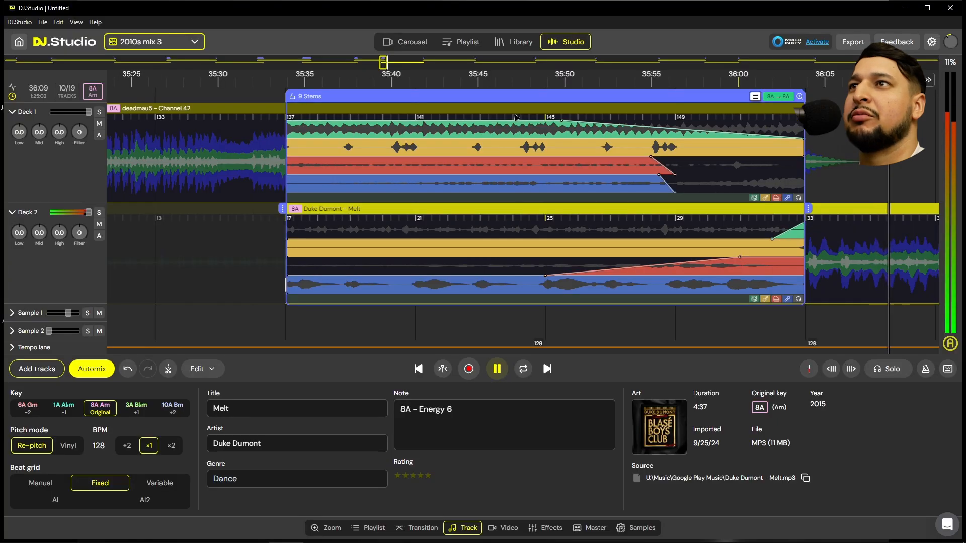
Start Channel 42's drum fade-out at about bar 149, play from there, and keep Melt's drums silent until bar 33
key("space")
left_click_drag(562, 121, 679, 121)
left_click(683, 133)
key("space")
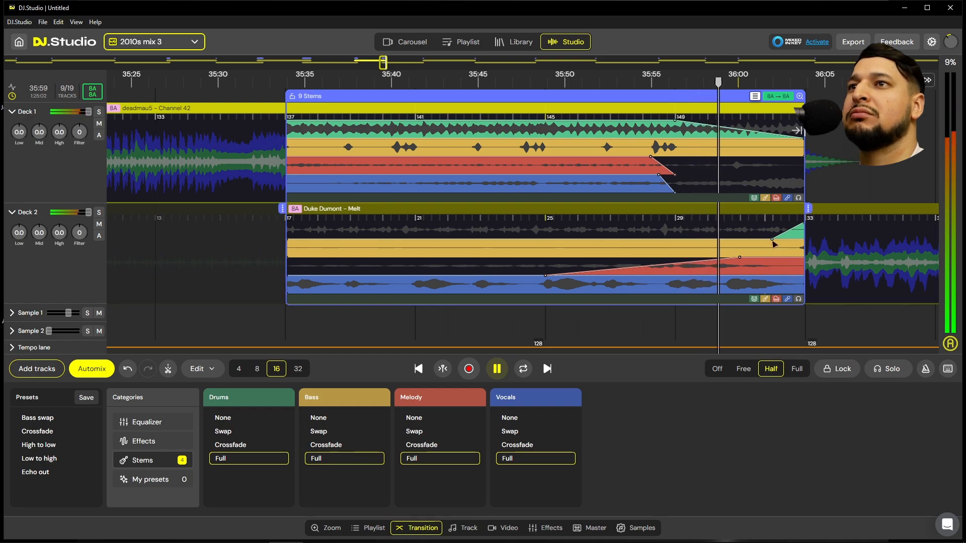
mouse_move(773, 241)
left_click_drag(773, 242, 805, 243)
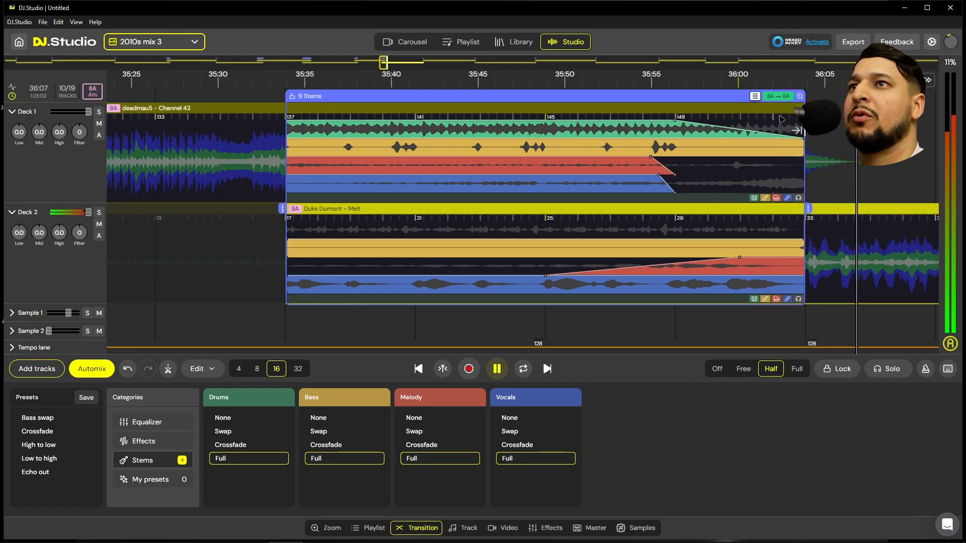
Fade out Channel 42's bass just before the end of the transition, and start its drum fade-out at about bar 146
key("space")
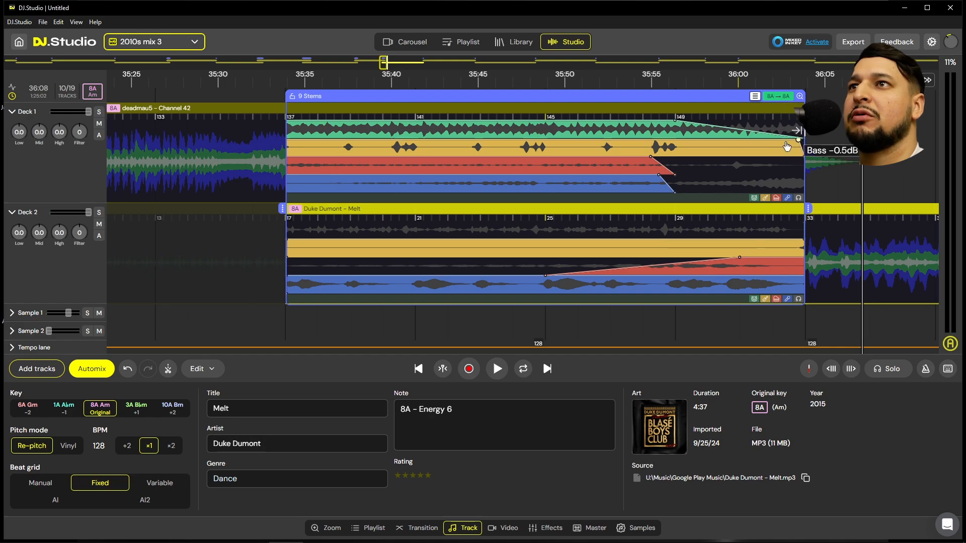
left_click_drag(787, 147, 797, 145)
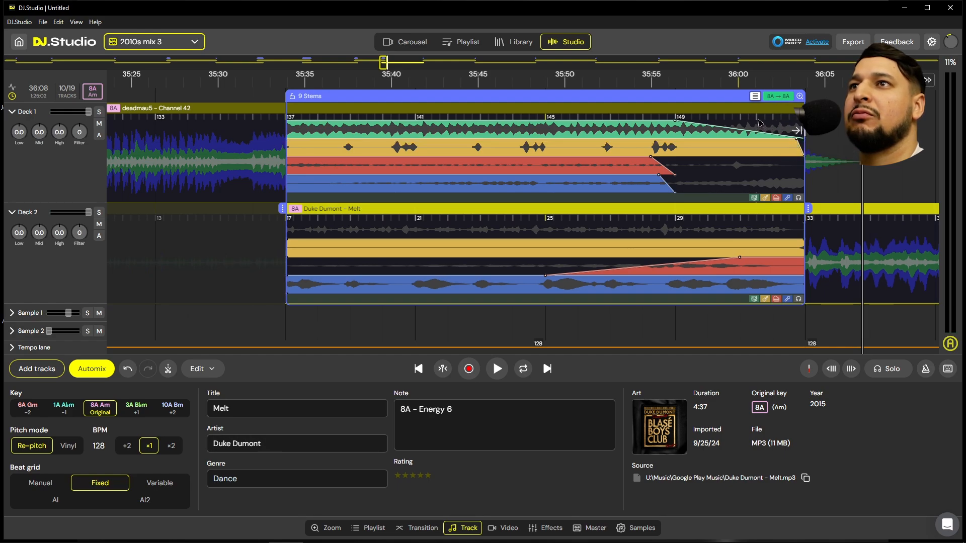
left_click_drag(672, 123, 629, 122)
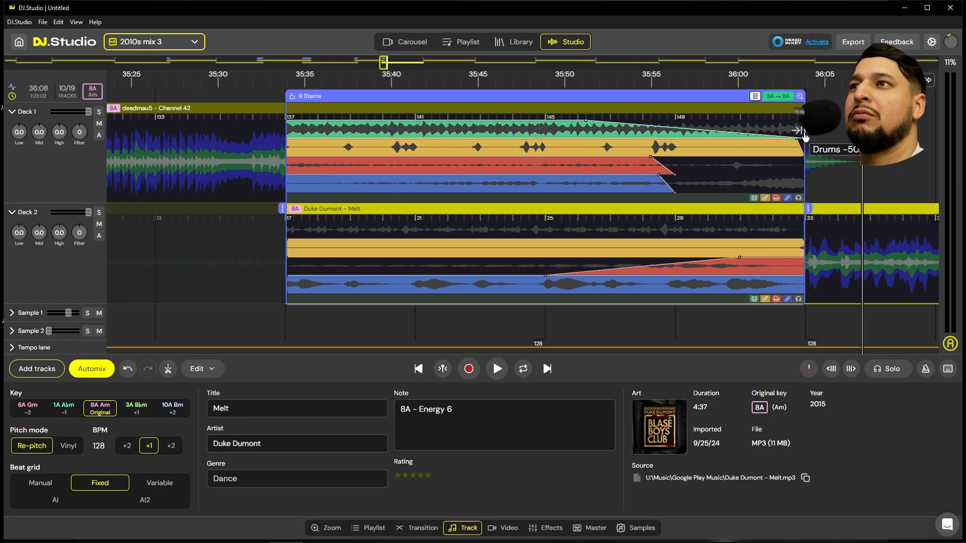
Try a shorter Channel 42 drum fade-out from bar 145 to bar 149, undo it, and play the transition
left_click_drag(805, 140, 622, 139)
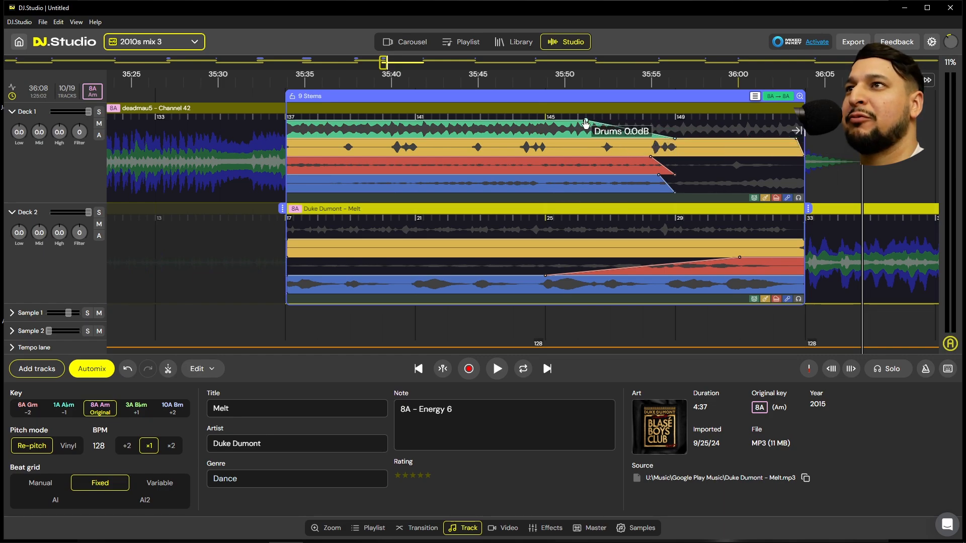
left_click(573, 321)
key("space")
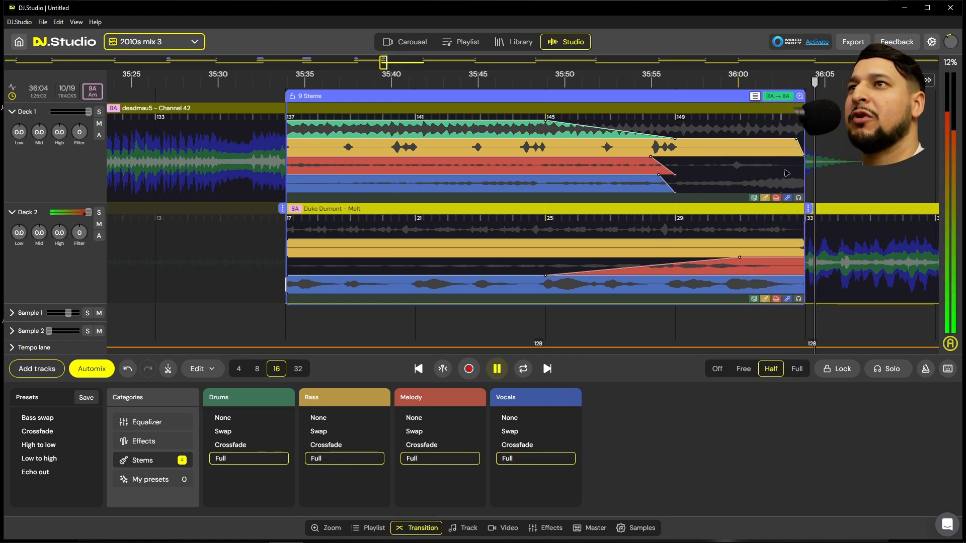
key("space")
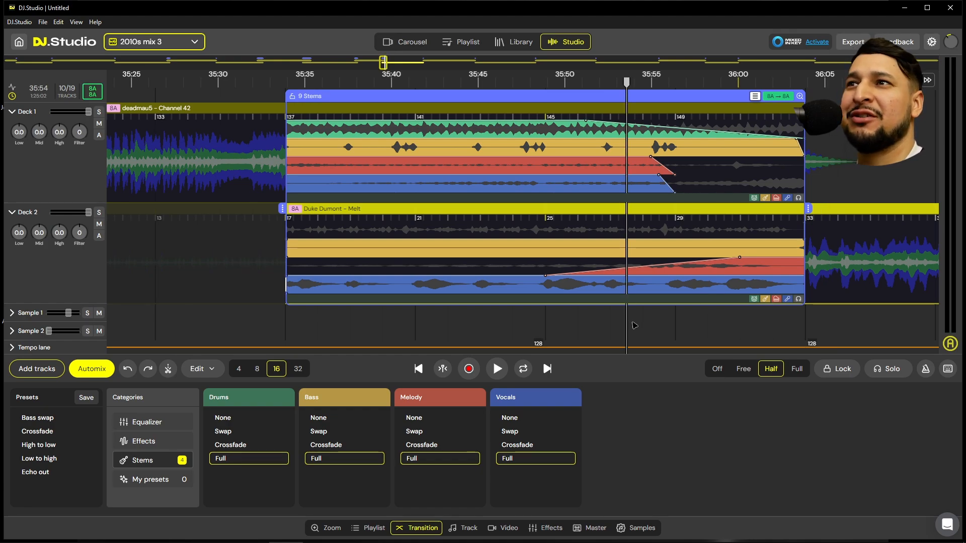
key("space")
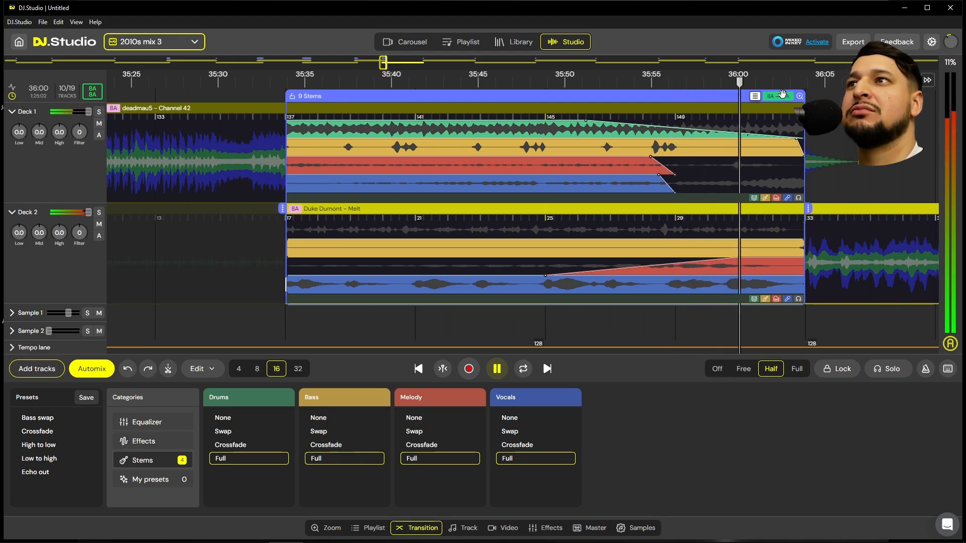
key("space")
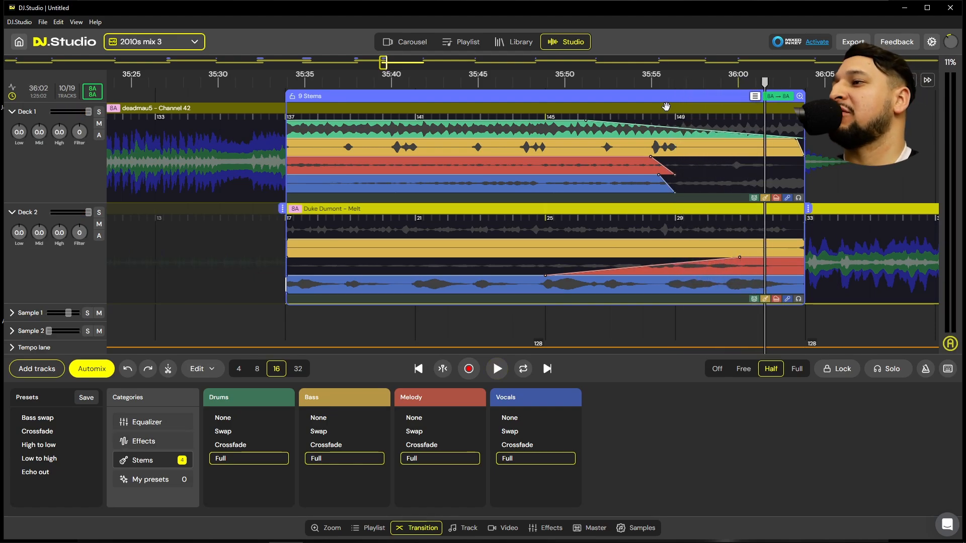
Try the Low to high filter at 100% on the transition, and play it from just before its start
left_click(165, 446)
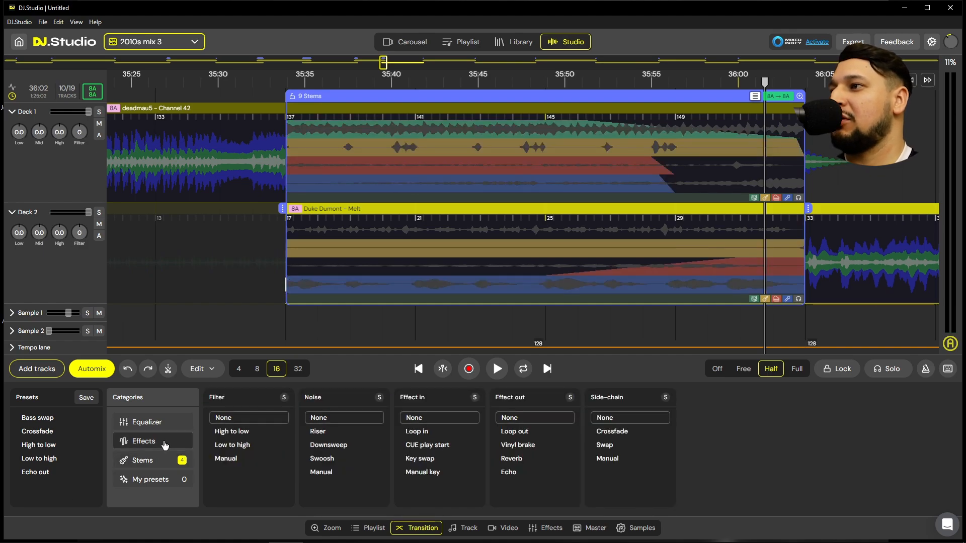
left_click(277, 450)
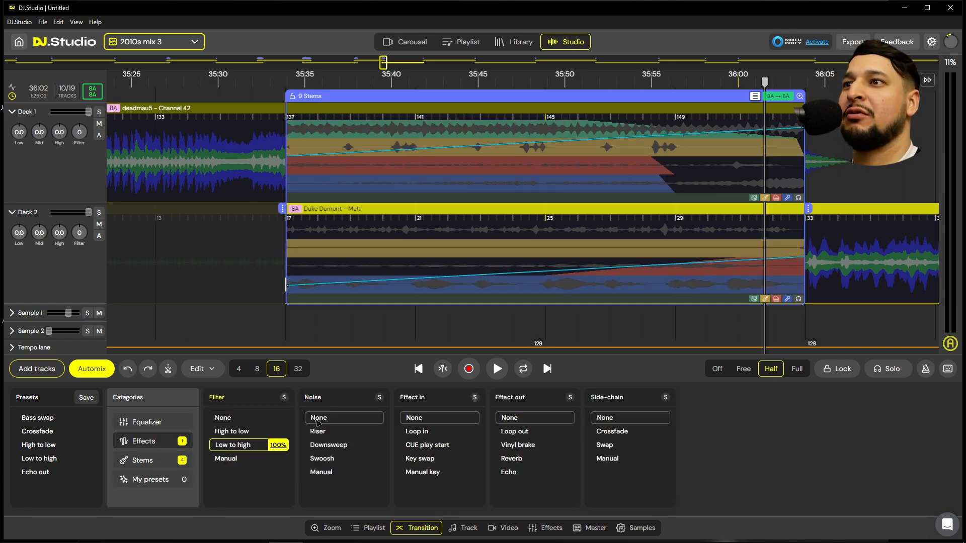
left_click(676, 325)
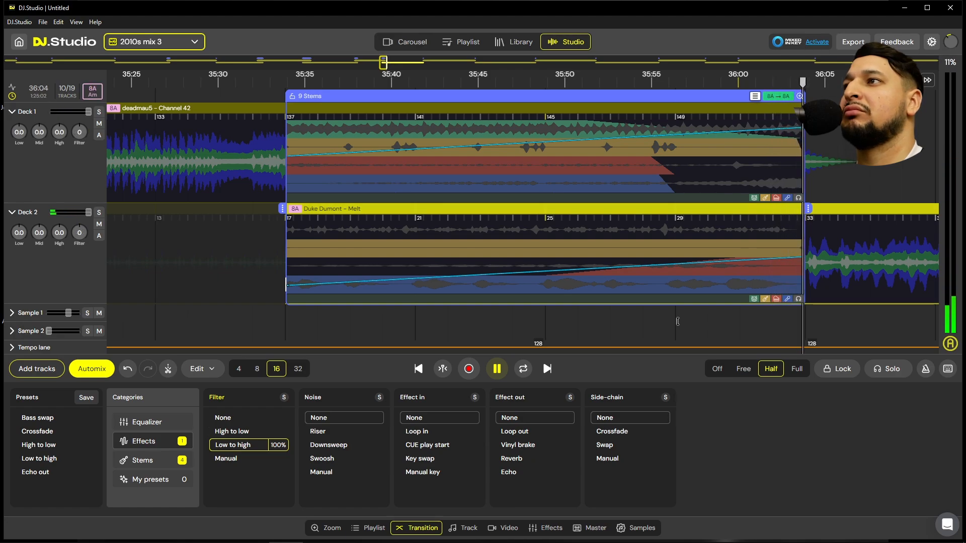
left_click(254, 314)
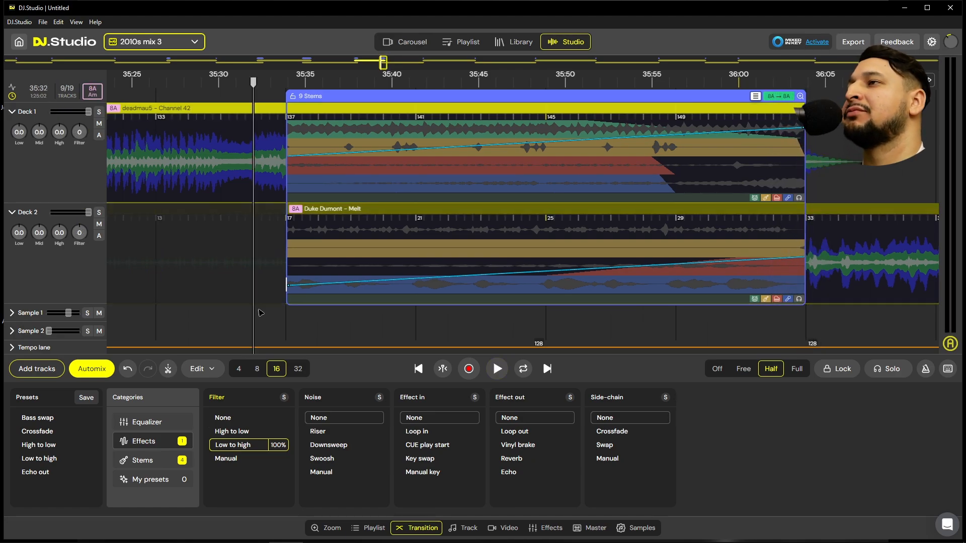
key("space")
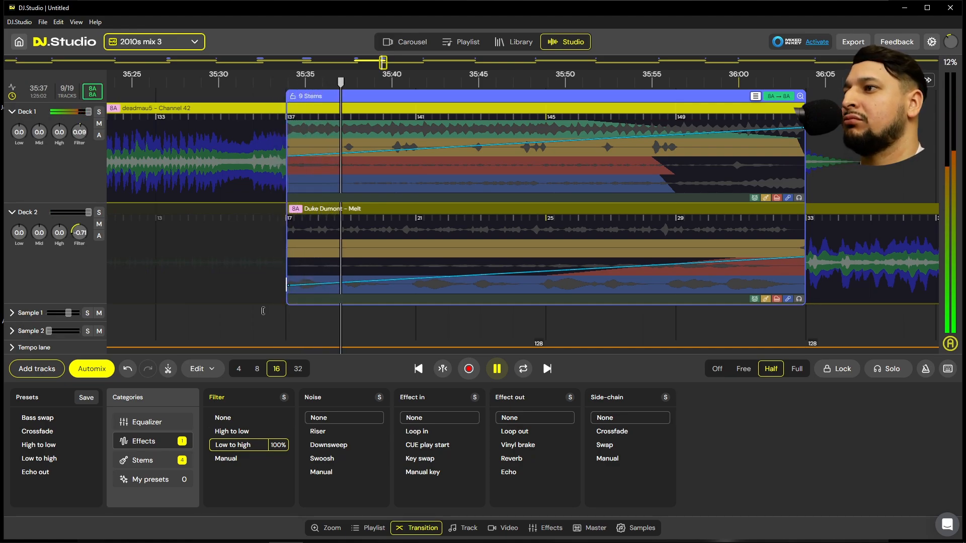
Try the Low to high filter at 50% during playback, and reset the filter to None
left_click(277, 446)
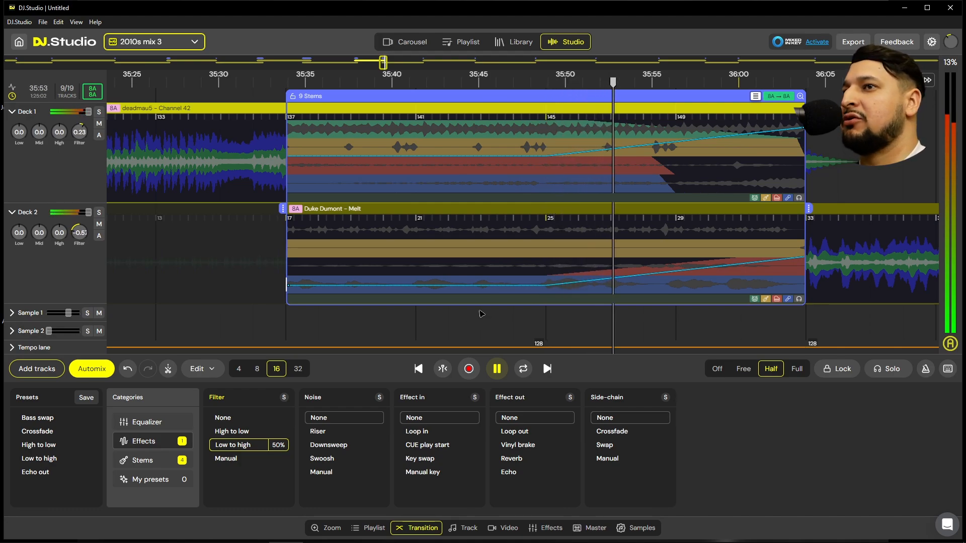
key("space")
left_click(226, 419)
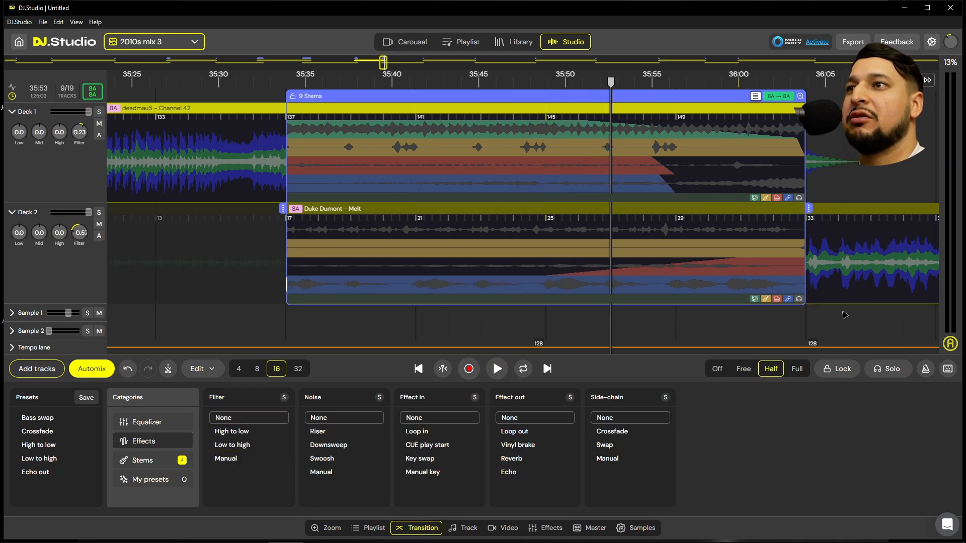
Copy Melt's vocals stem from the transition to a sample lane
left_click(586, 288)
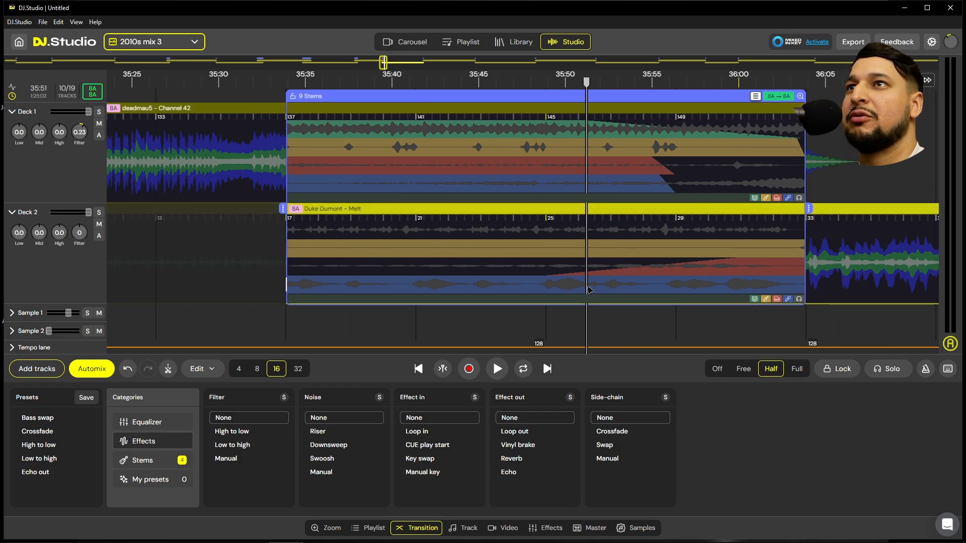
left_click(742, 105)
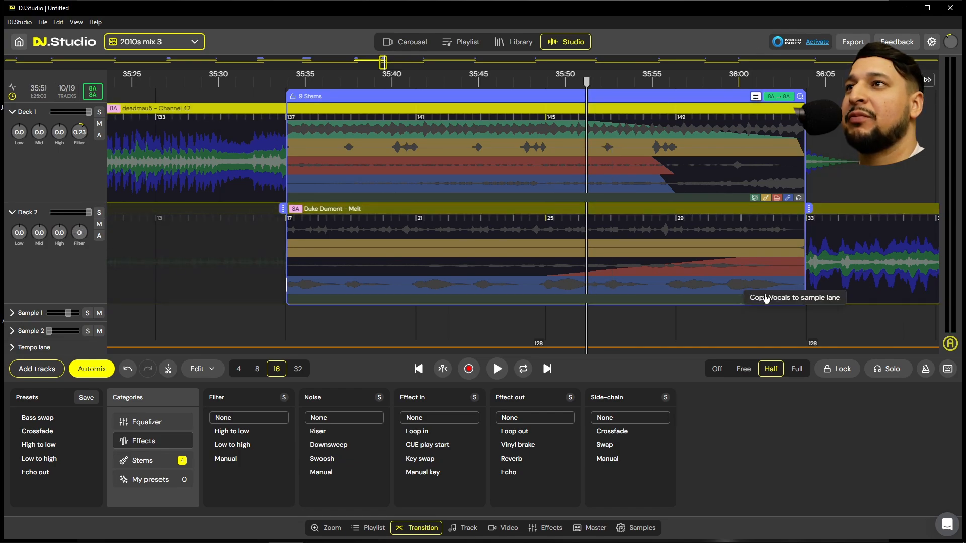
left_click(772, 298)
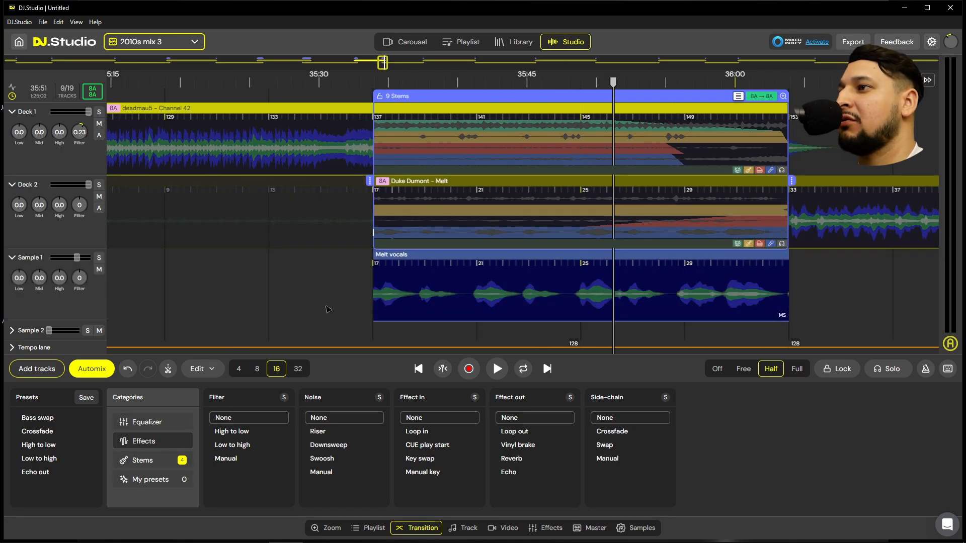
Reapply the Low to high filter to the transition, and play it together with the Melt vocals sample
left_click(233, 445)
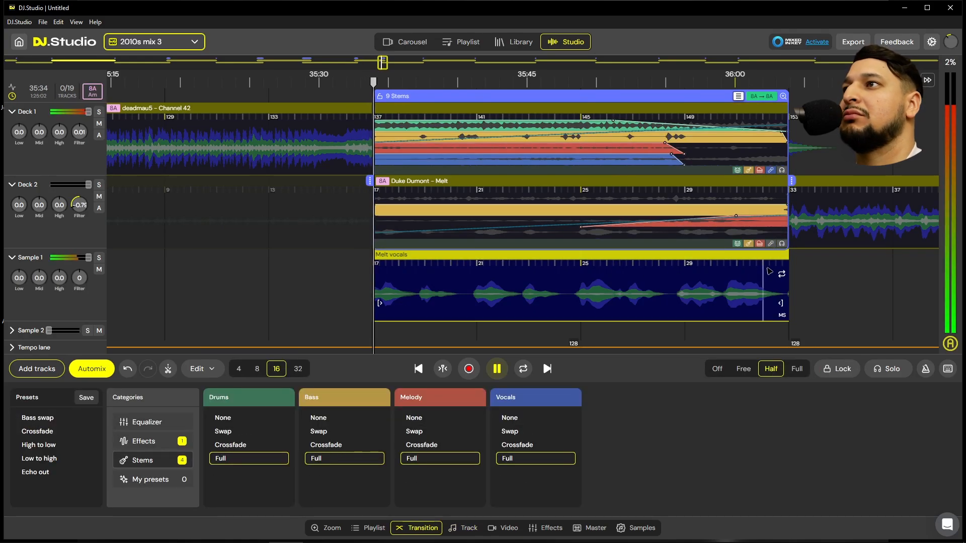
left_click(789, 253)
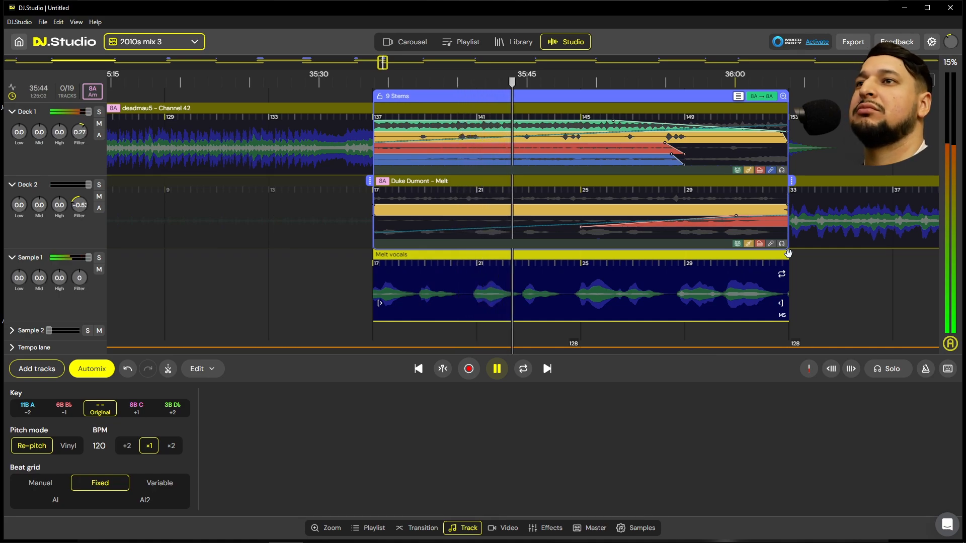
scroll(803, 276, "down", 3)
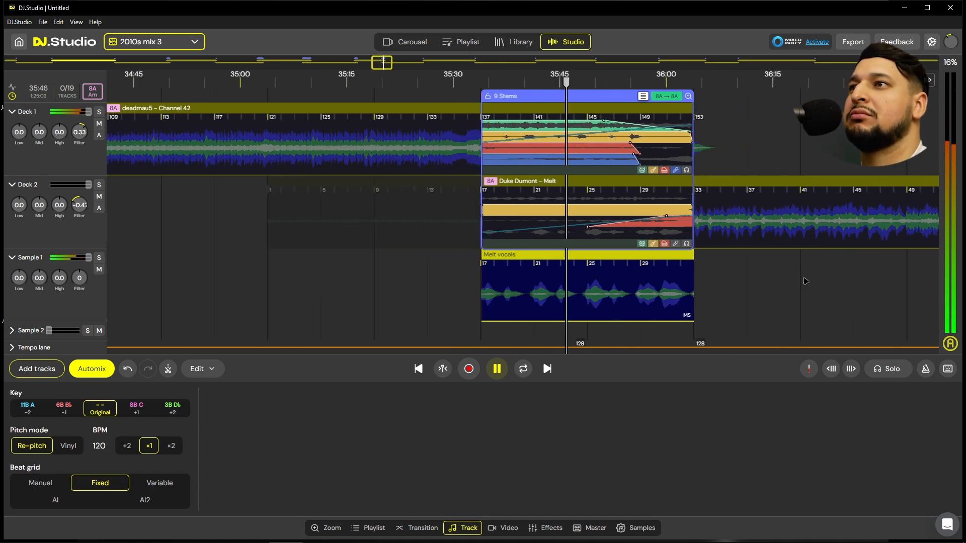
scroll(666, 299, "up", 5)
scroll(666, 299, "down", 3)
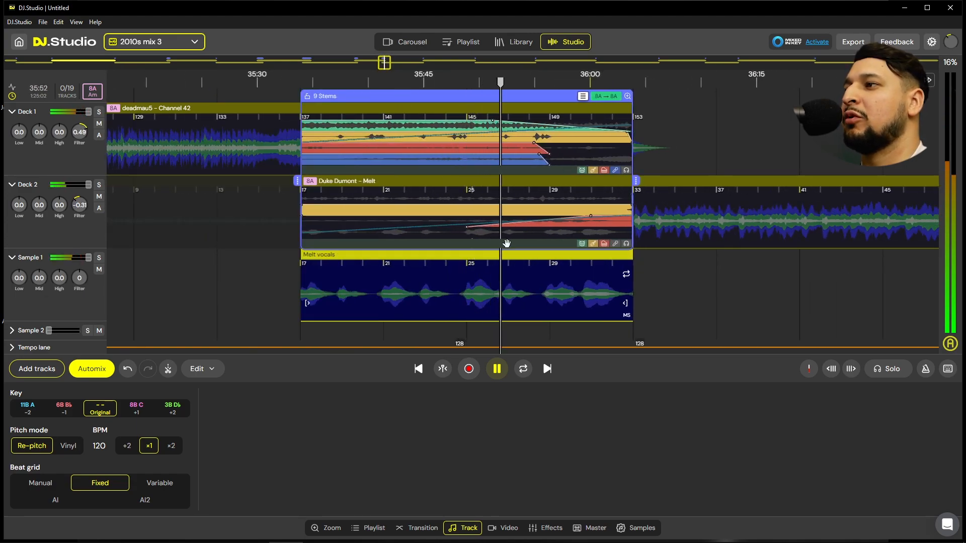
Set the transition's Low to high filter to 50%, and play the transition through to Melt's bar 33
key("space")
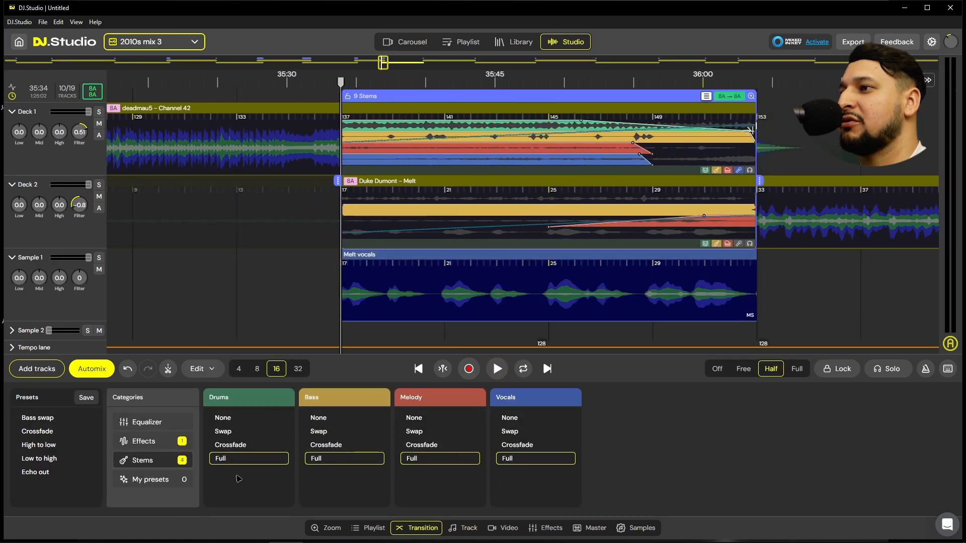
left_click(163, 447)
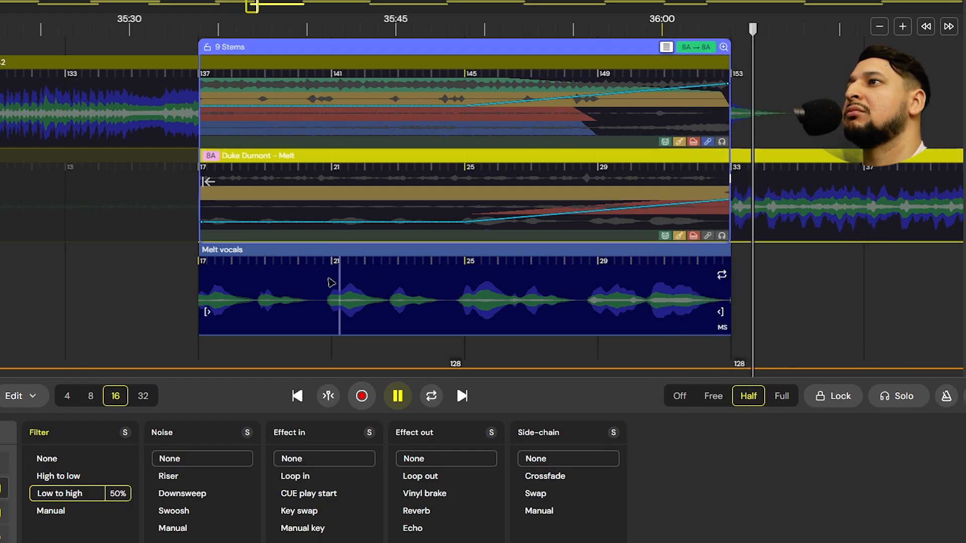
Play the last part of Melt leading up to the crossfade into Generation X, skipping ahead to about bar 129
scroll(156, 252, "down", 3)
scroll(566, 240, "up", 4)
scroll(436, 263, "up", 9)
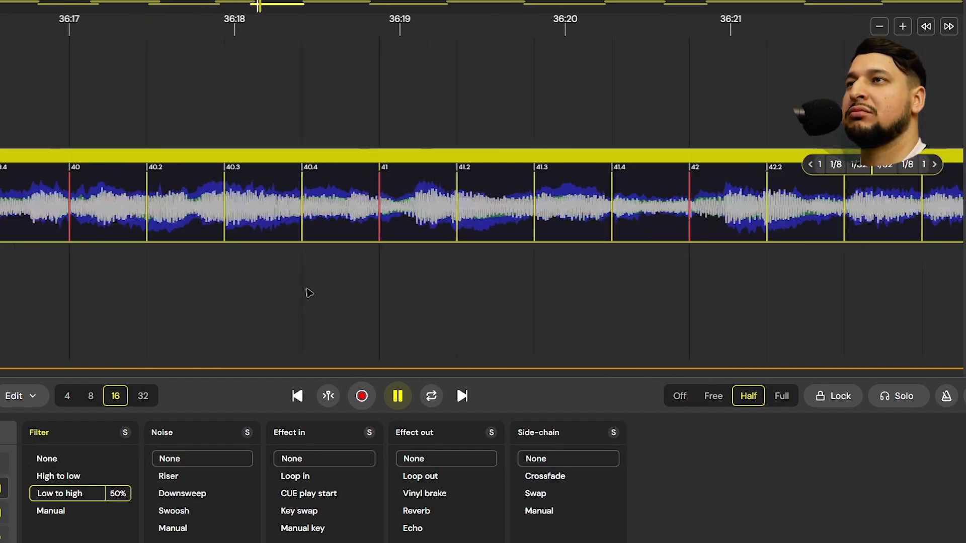
scroll(292, 288, "down", 10)
scroll(227, 262, "down", 5)
scroll(662, 244, "right", 5)
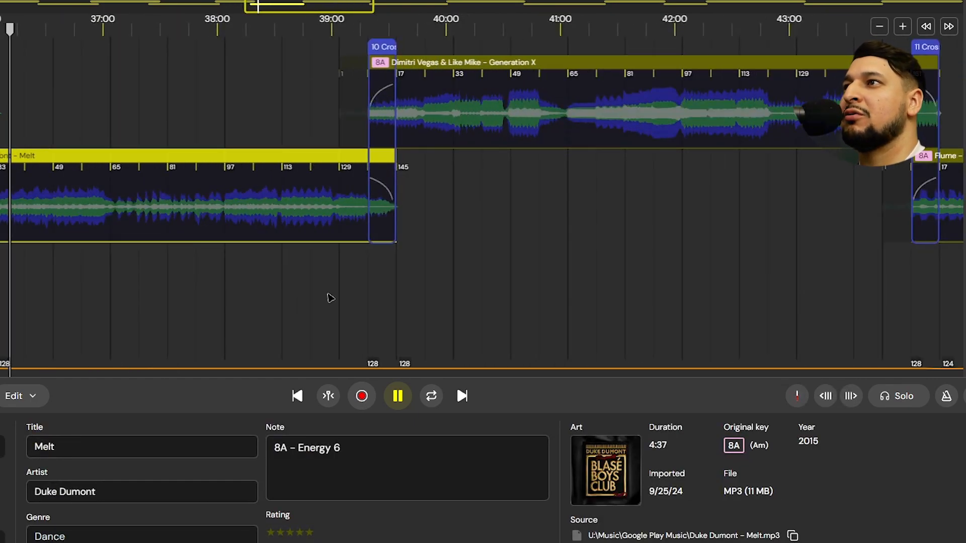
left_click(278, 266)
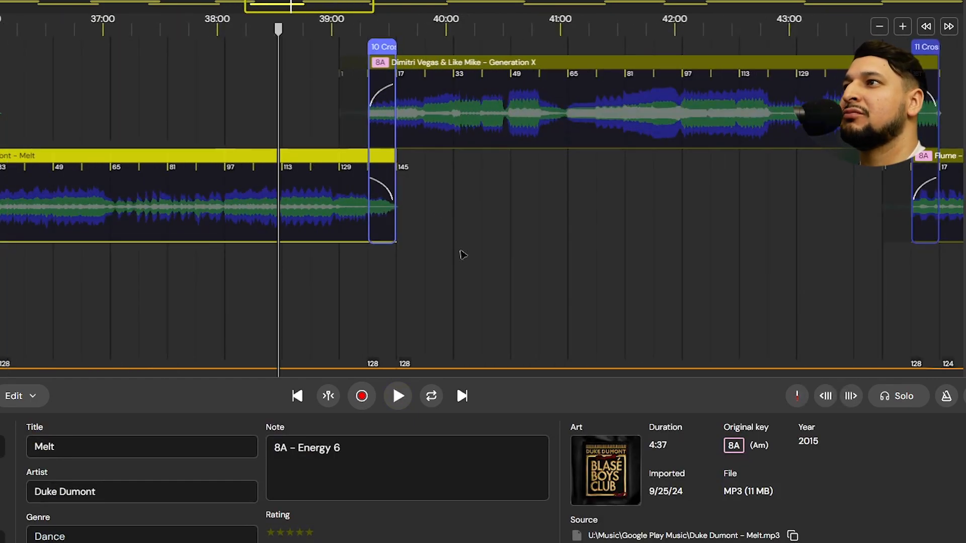
scroll(398, 256, "up", 3)
key("space")
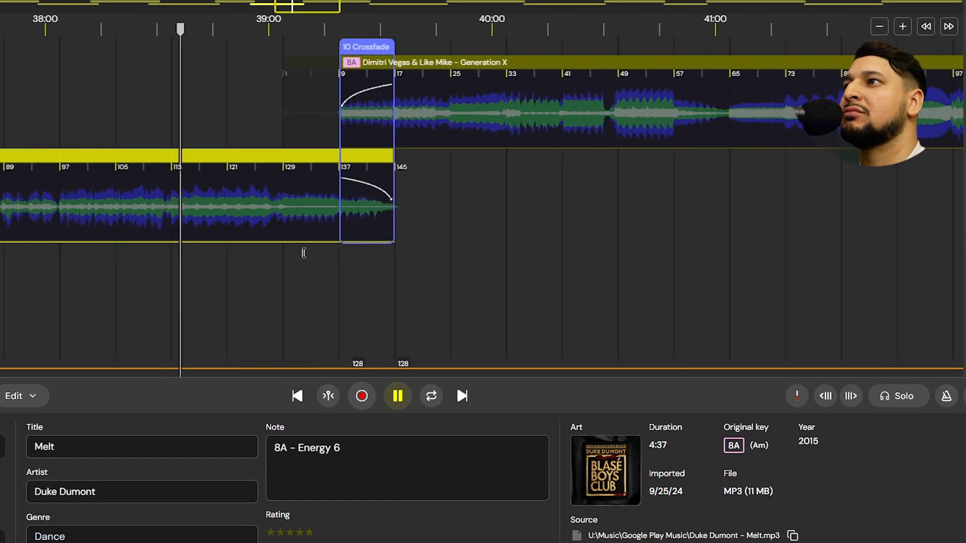
left_click(262, 252)
scroll(280, 255, "up", 2)
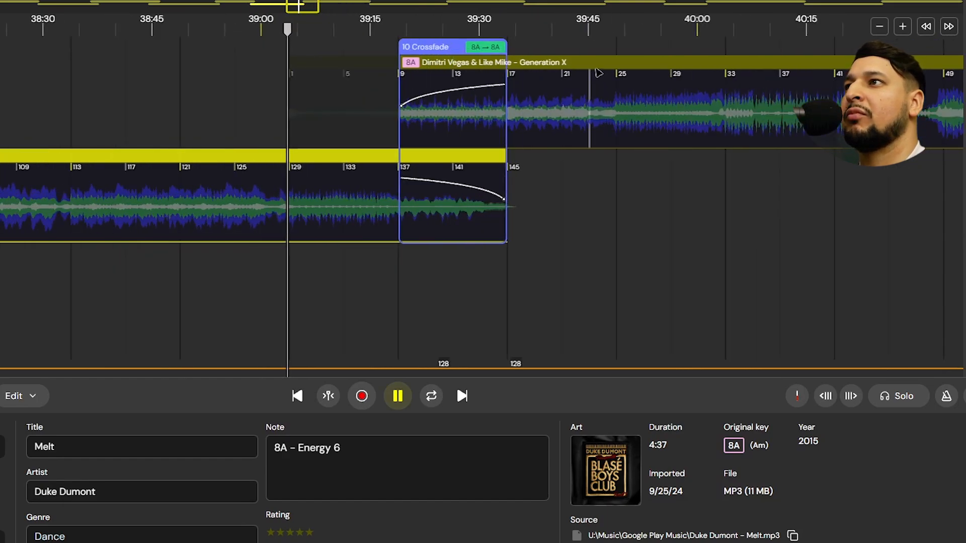
Extend the transition's start back to Melt's bar 129, and shift Generation X so its bar 9 aligns with that bar
key("space")
left_click_drag(393, 156, 297, 169)
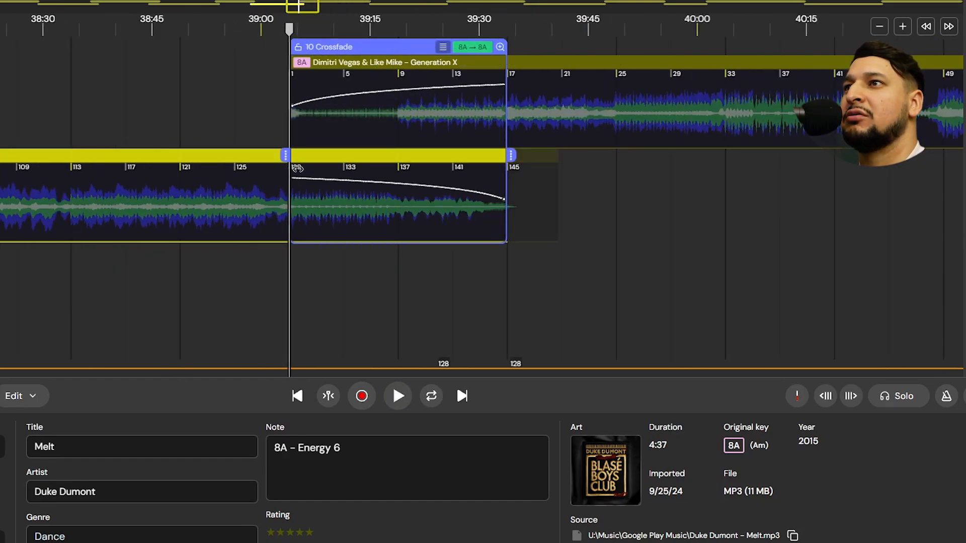
left_click_drag(509, 161, 521, 161)
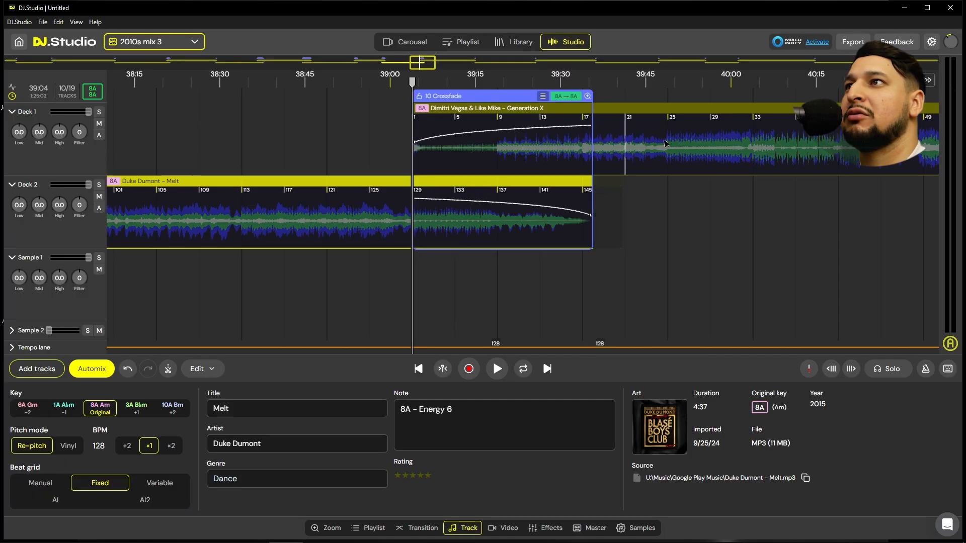
left_click_drag(706, 106, 626, 110)
Play the realigned crossfade from Melt's bar 129, and check that the beats of both tracks line up
left_click(416, 270)
key("space")
scroll(439, 276, "up", 5)
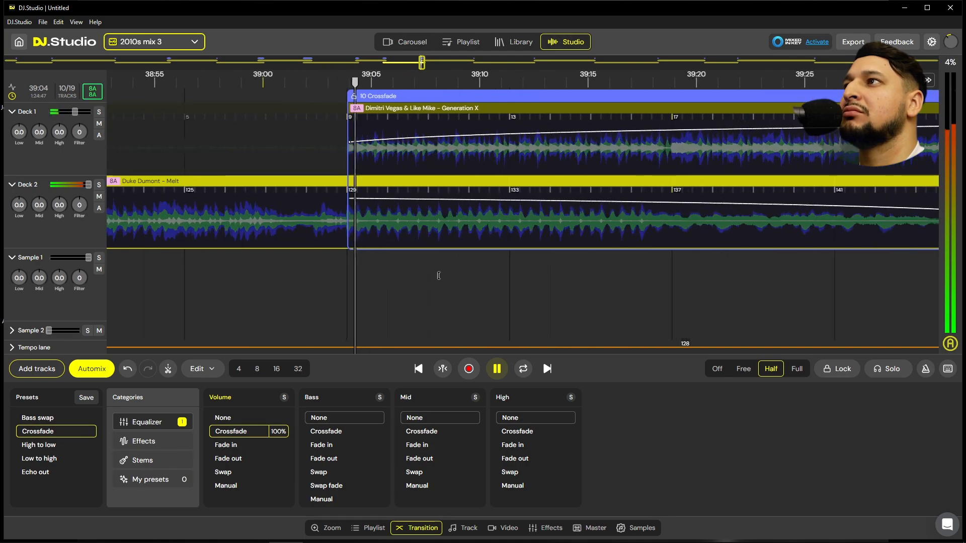
scroll(439, 276, "up", 5)
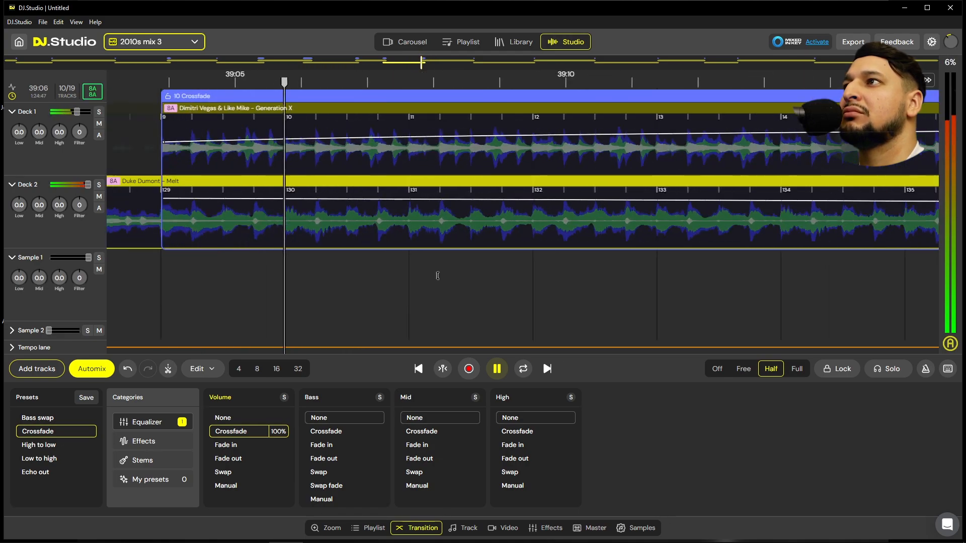
scroll(438, 276, "down", 3)
scroll(340, 291, "up", 3)
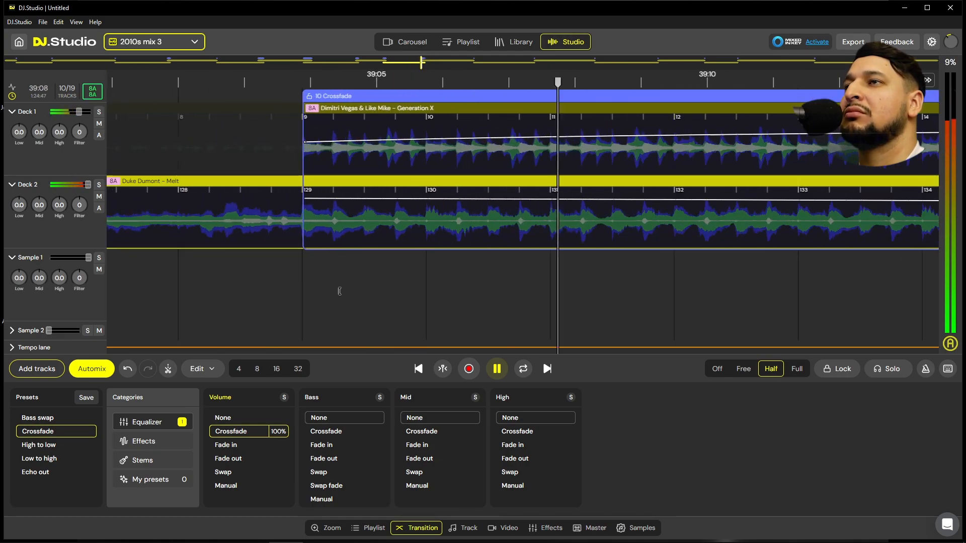
scroll(340, 292, "down", 4)
Set the transition's end at Melt's bar 145 for a 16-bar length, and play its end and its beginning
left_click_drag(687, 208, 618, 207)
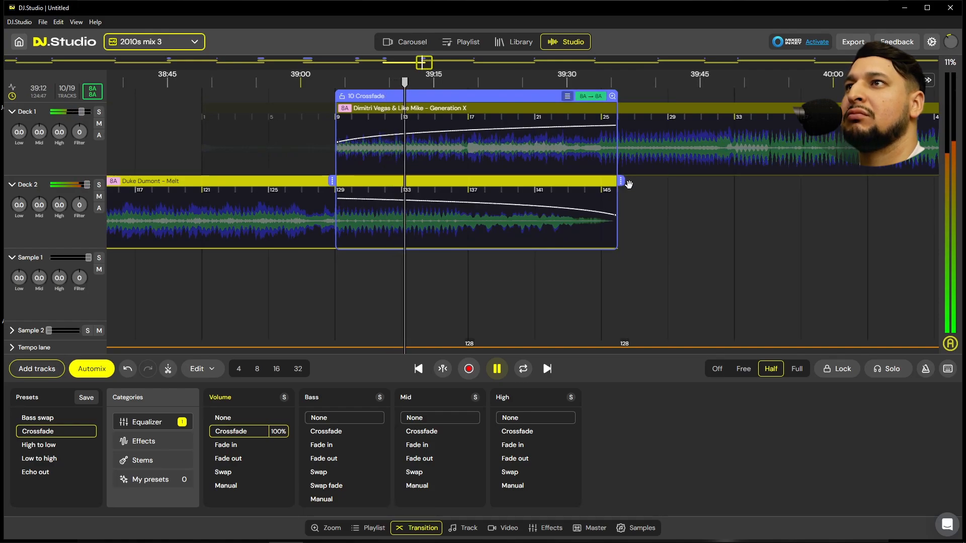
left_click_drag(623, 181, 600, 181)
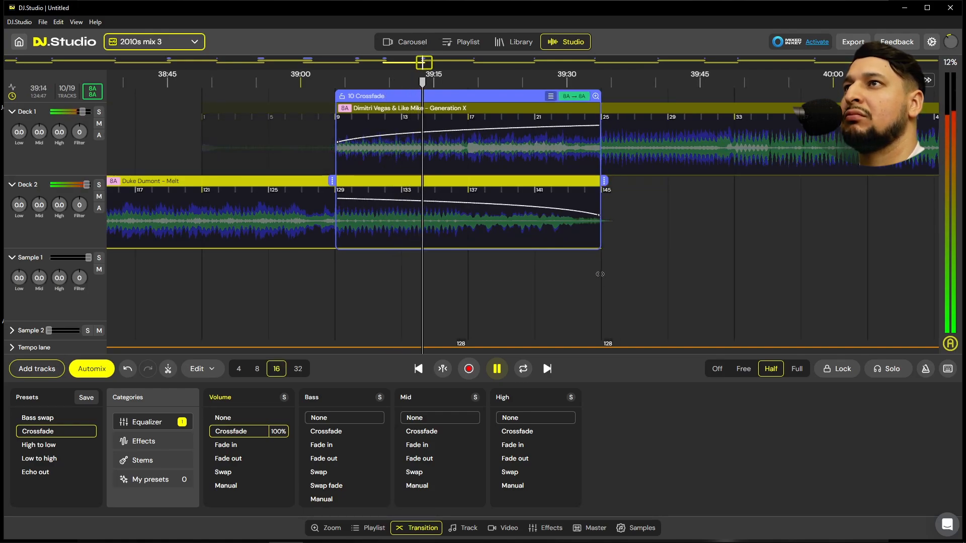
left_click(600, 289)
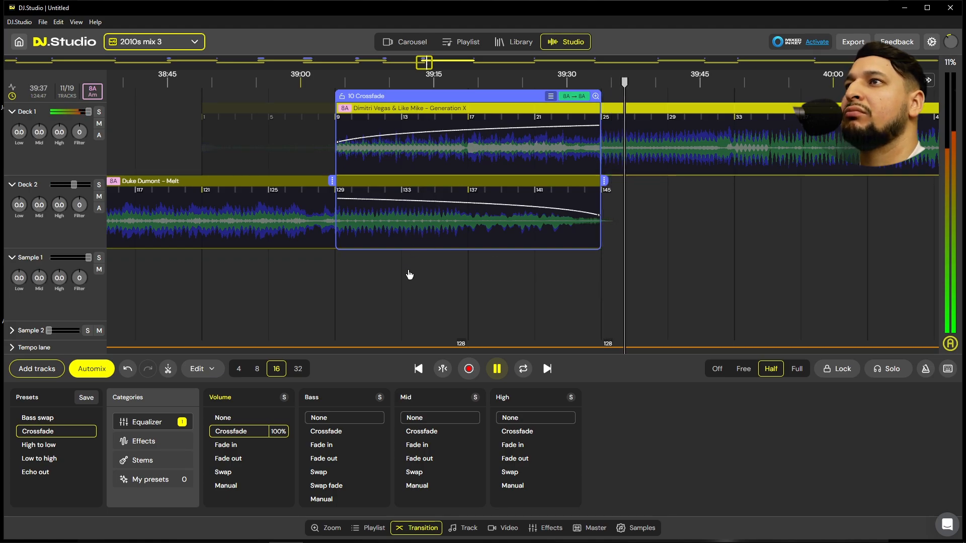
left_click(358, 267)
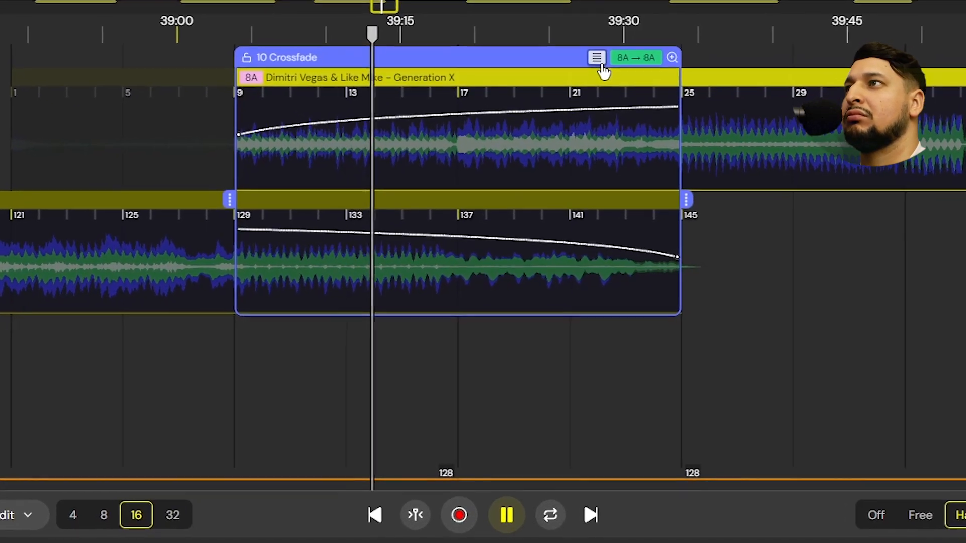
Switch the transition to stems, and fade in Generation X's vocals from its start to 0.0 dB near bar 23
left_click(597, 58)
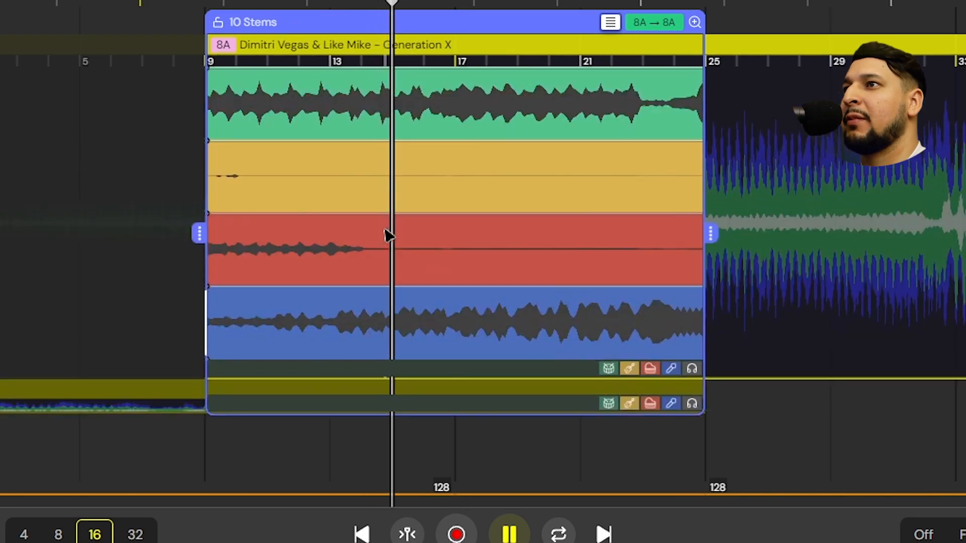
key("space")
left_click_drag(209, 288, 649, 288)
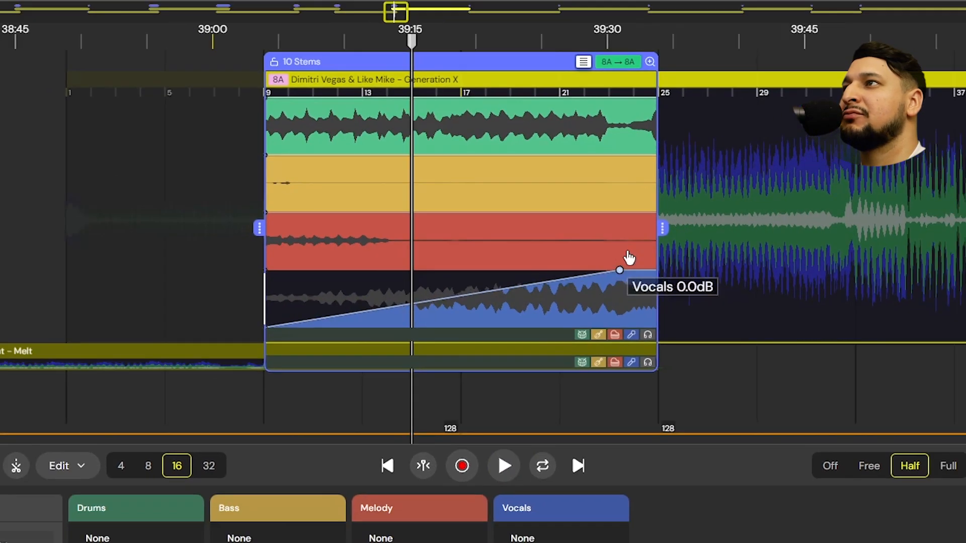
key("space")
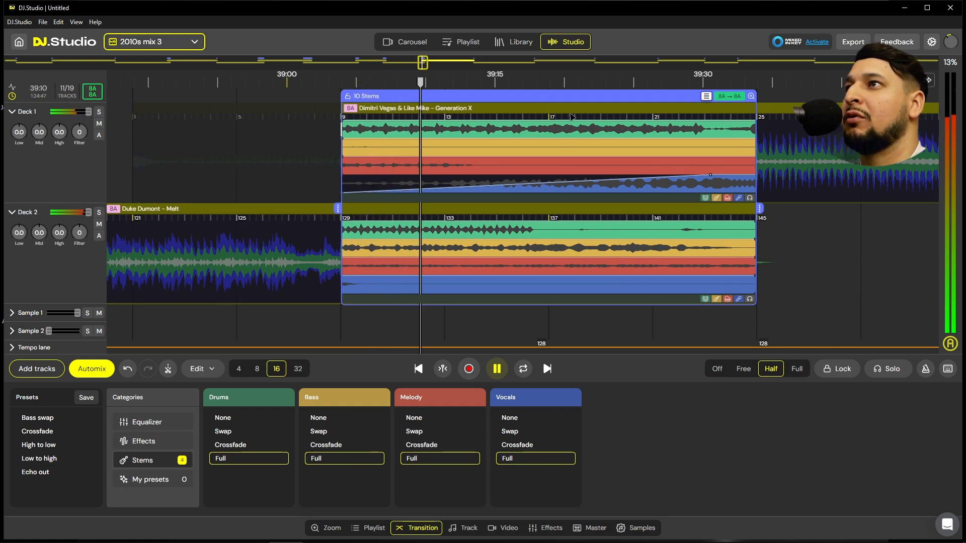
Apply the equalizer's Fade in to the transition's bass, and play the transition from its start
key("space")
left_click(504, 108)
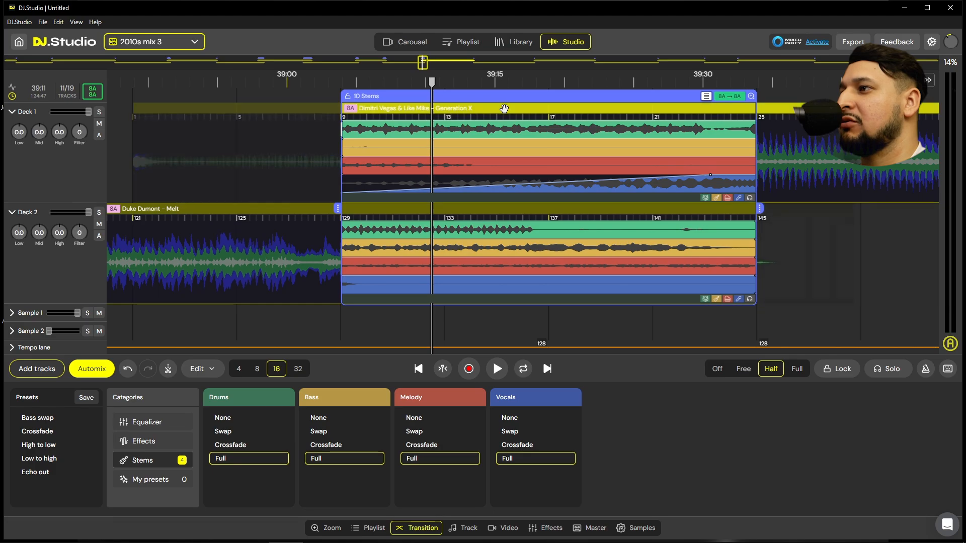
left_click(161, 443)
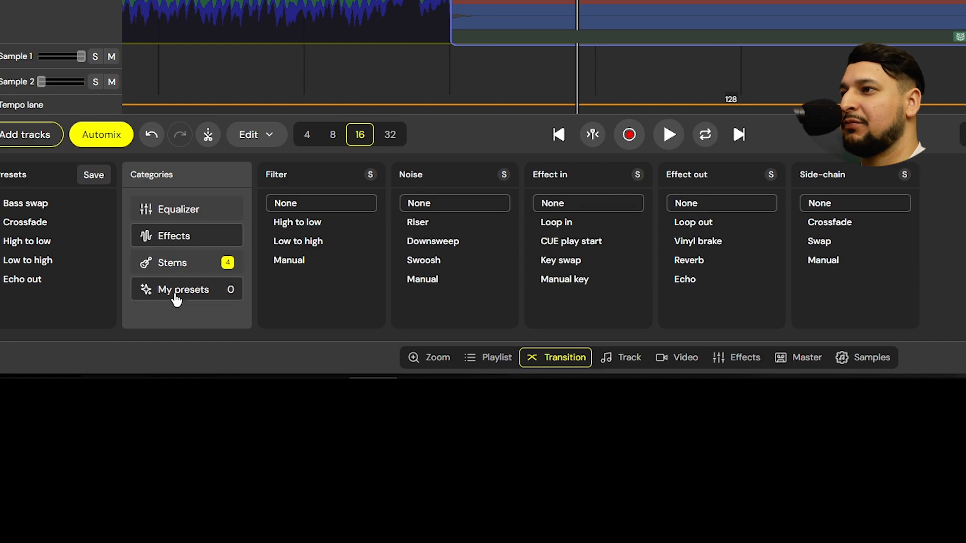
left_click(200, 210)
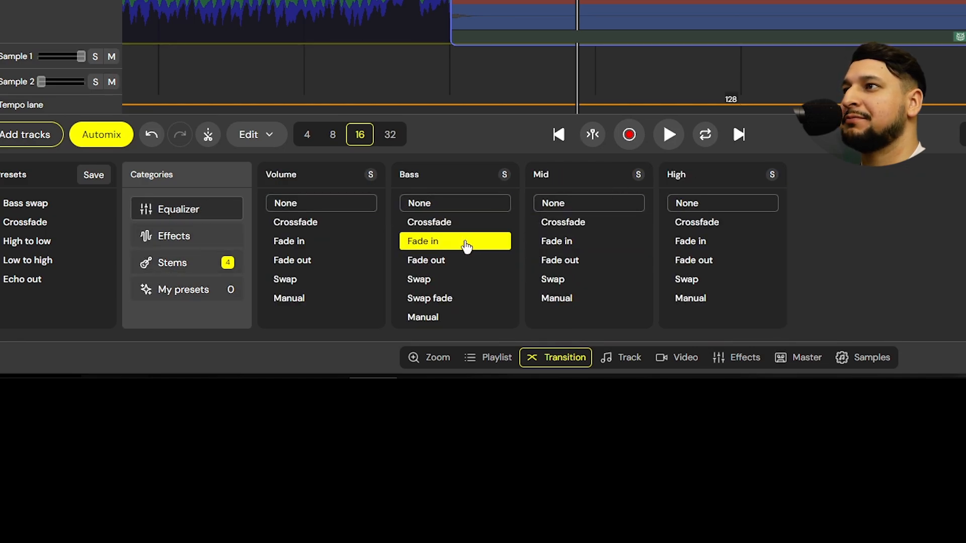
left_click(466, 246)
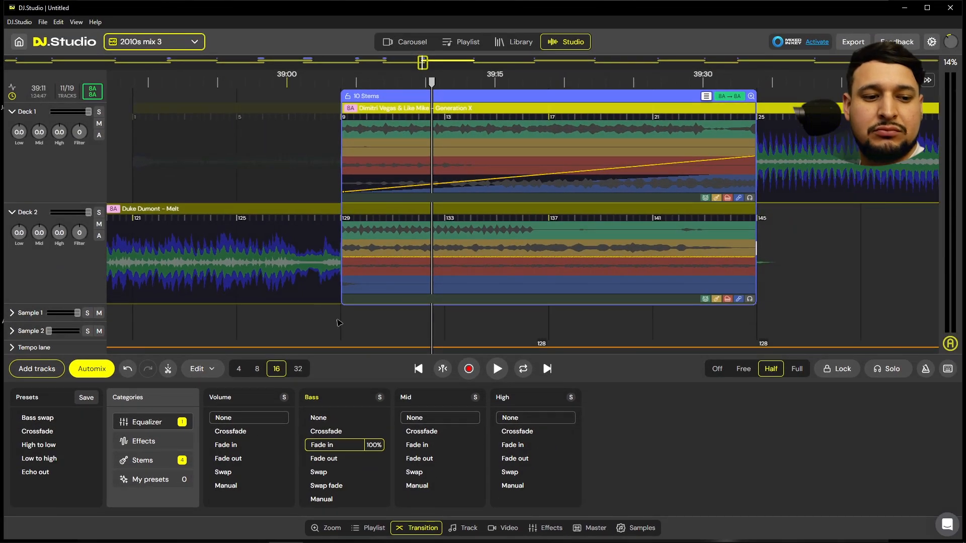
left_click(339, 323)
key("space")
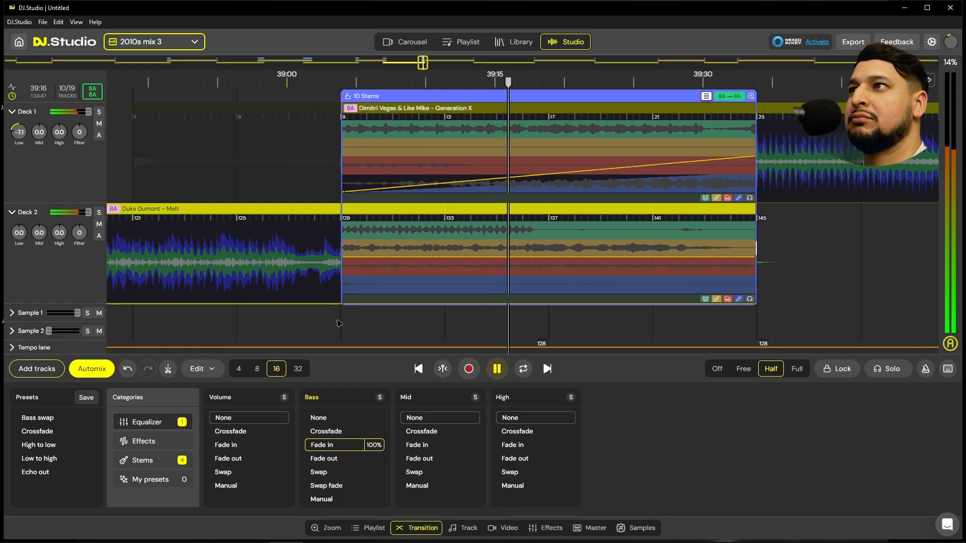
Listen to the Melt to Generation X transition while examining the upcoming crossfade from Generation X into Innocence
scroll(334, 290, "down", 10)
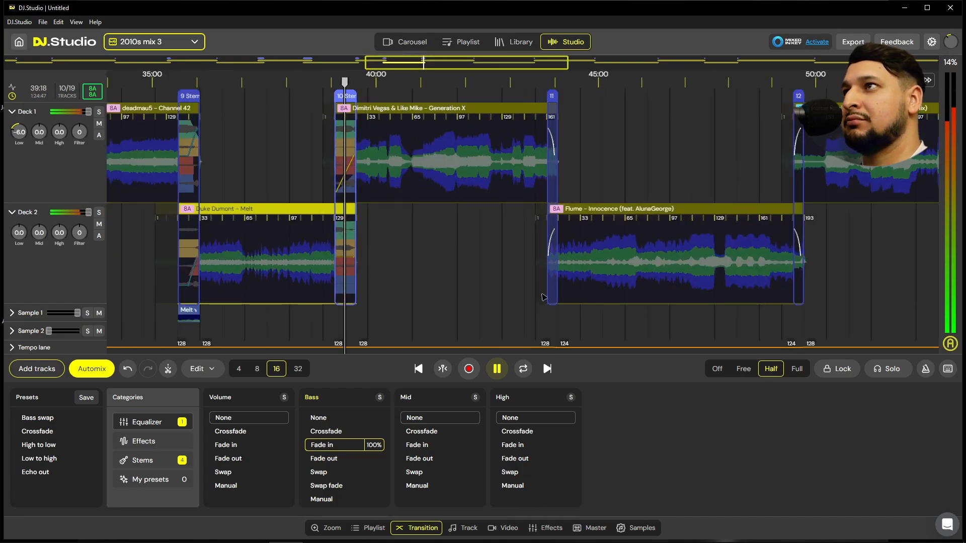
scroll(309, 207, "up", 10)
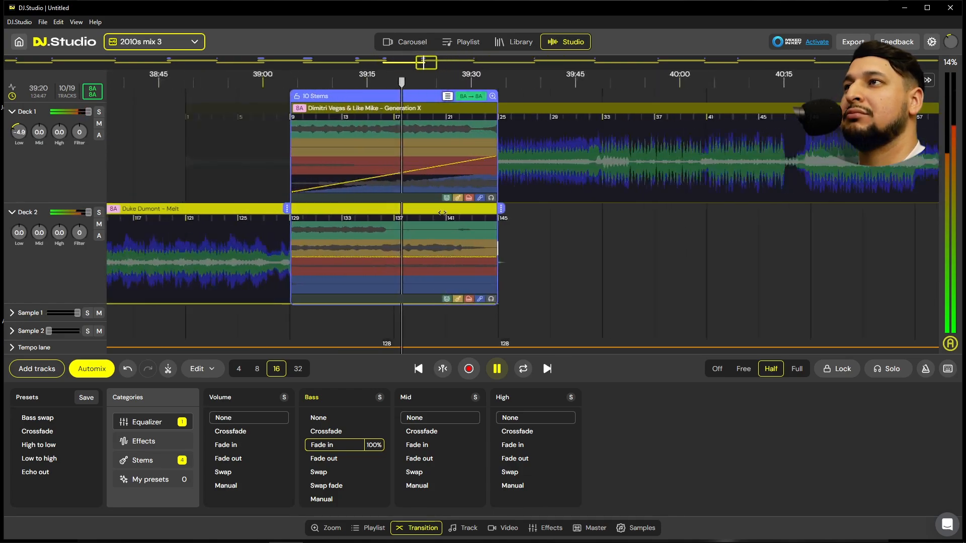
scroll(442, 213, "down", 2)
scroll(441, 212, "down", 5)
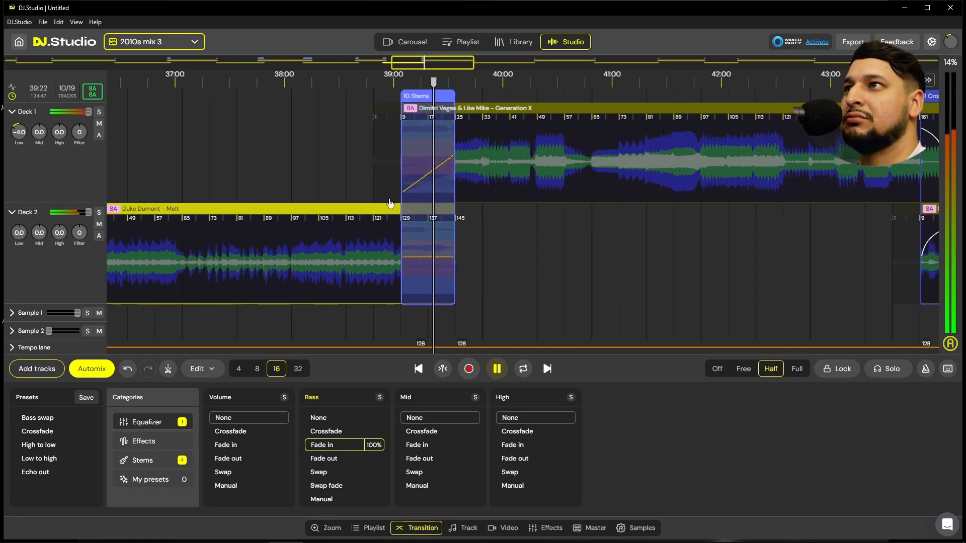
scroll(657, 267, "up", 3)
scroll(479, 271, "up", 5)
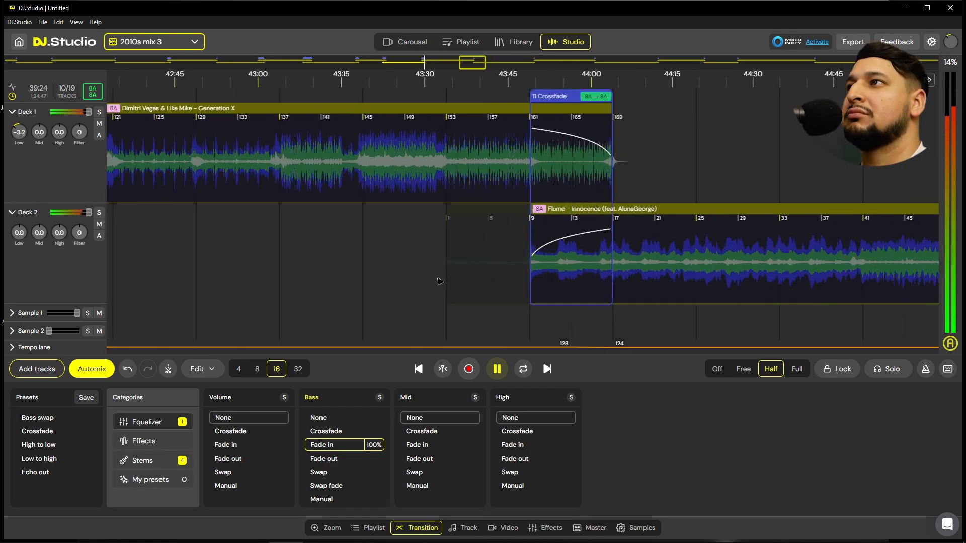
scroll(440, 282, "down", 2)
scroll(482, 281, "down", 1)
scroll(482, 281, "down", 2)
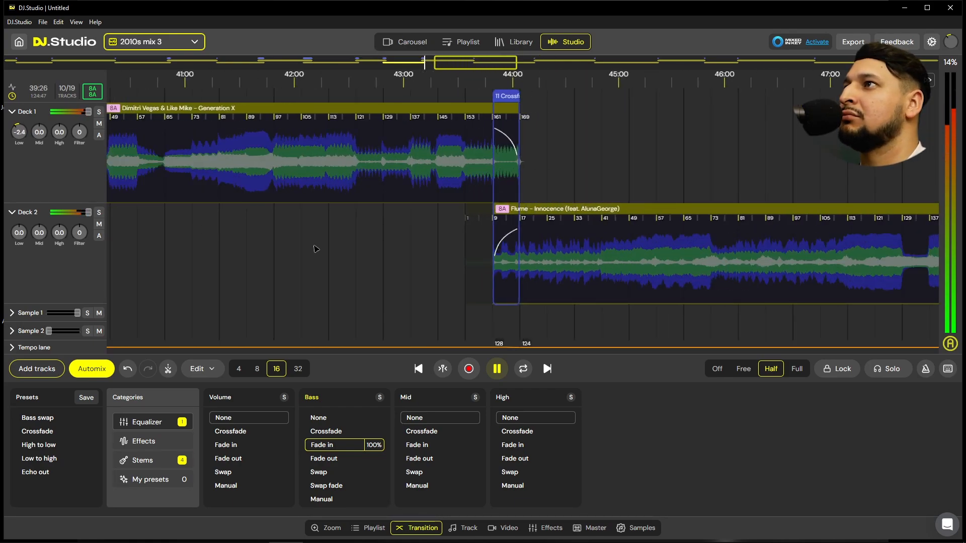
scroll(475, 248, "down", 3)
scroll(427, 260, "up", 3)
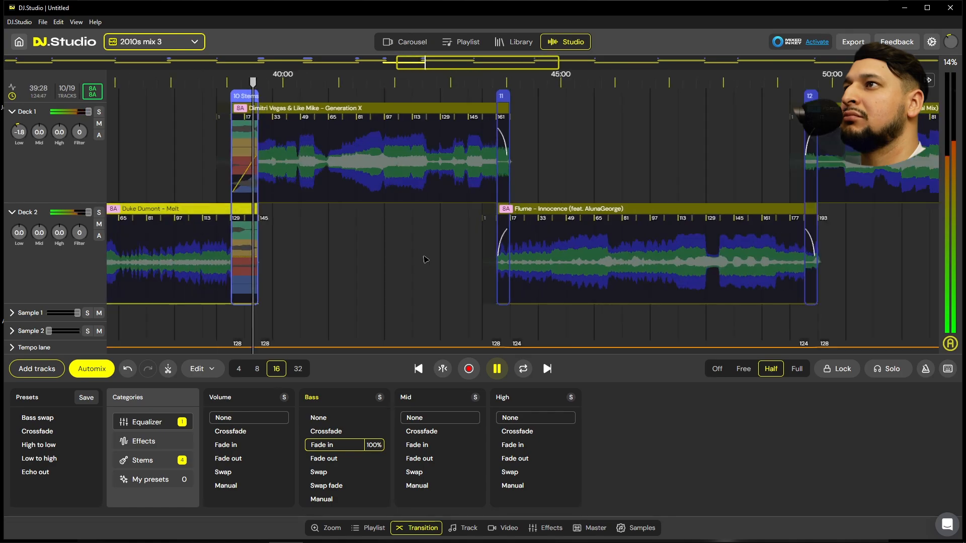
Listen through the transition's end, and examine Generation X's waveform from bar 25 up to bar 33
scroll(402, 255, "up", 4)
scroll(425, 256, "up", 1)
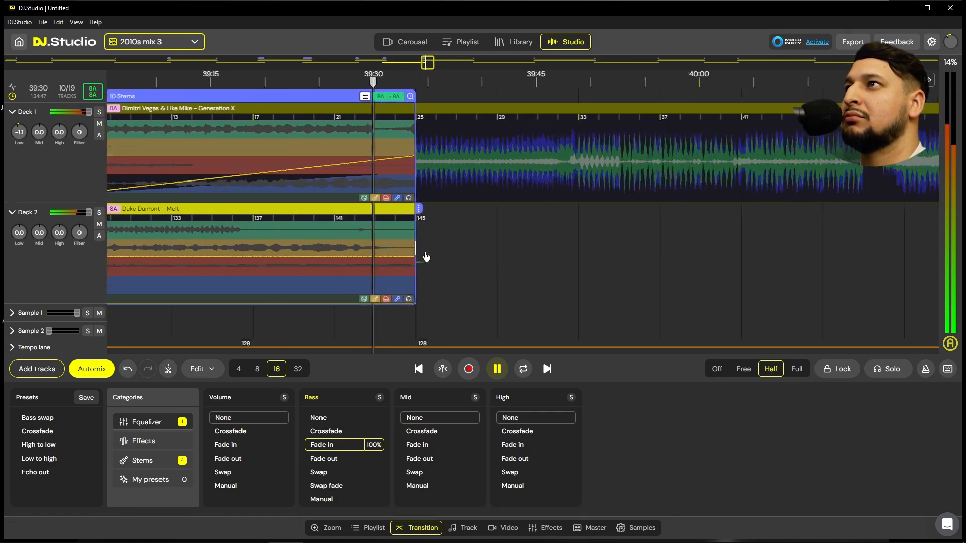
scroll(413, 263, "up", 4)
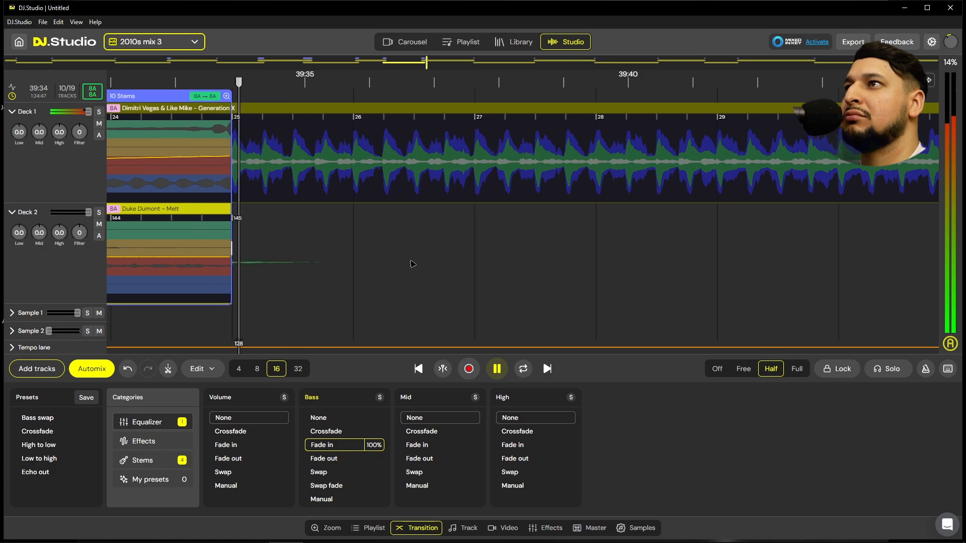
scroll(410, 264, "down", 4)
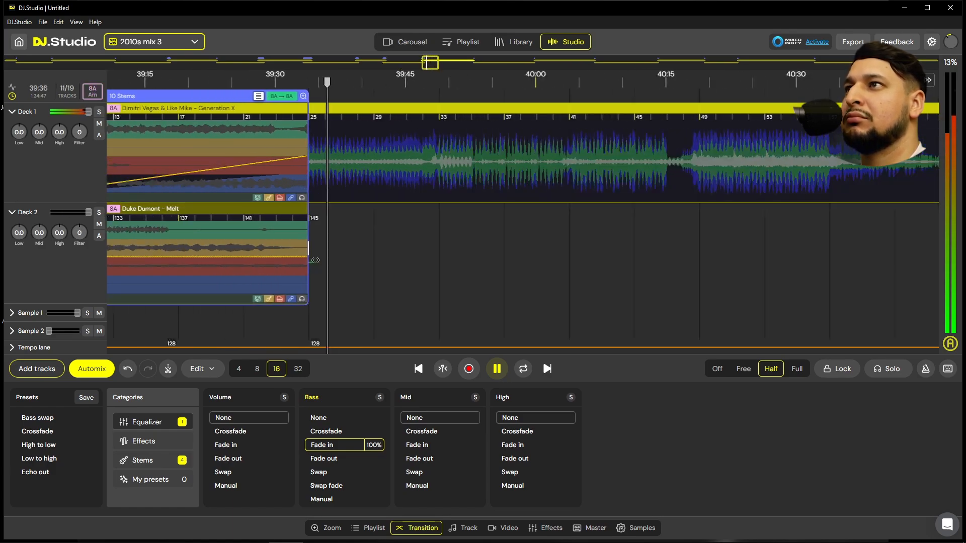
scroll(316, 261, "down", 3)
scroll(315, 260, "up", 1)
scroll(315, 260, "down", 2)
left_click(445, 254)
scroll(445, 255, "up", 1)
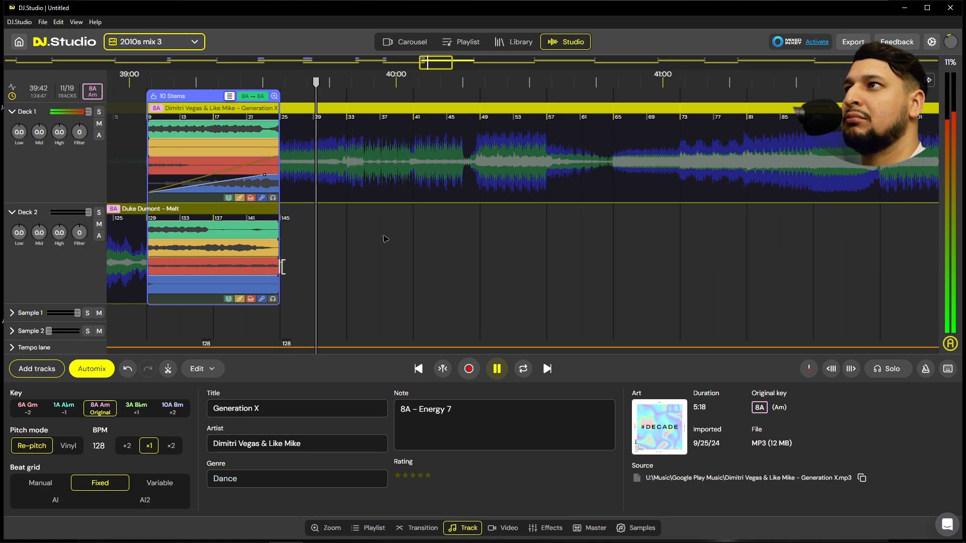
scroll(350, 240, "up", 2)
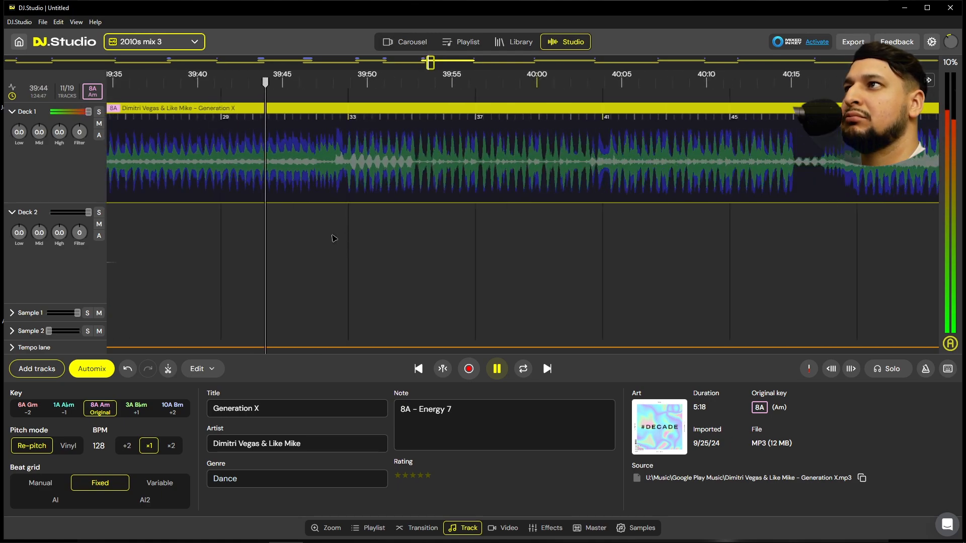
scroll(325, 231, "up", 2)
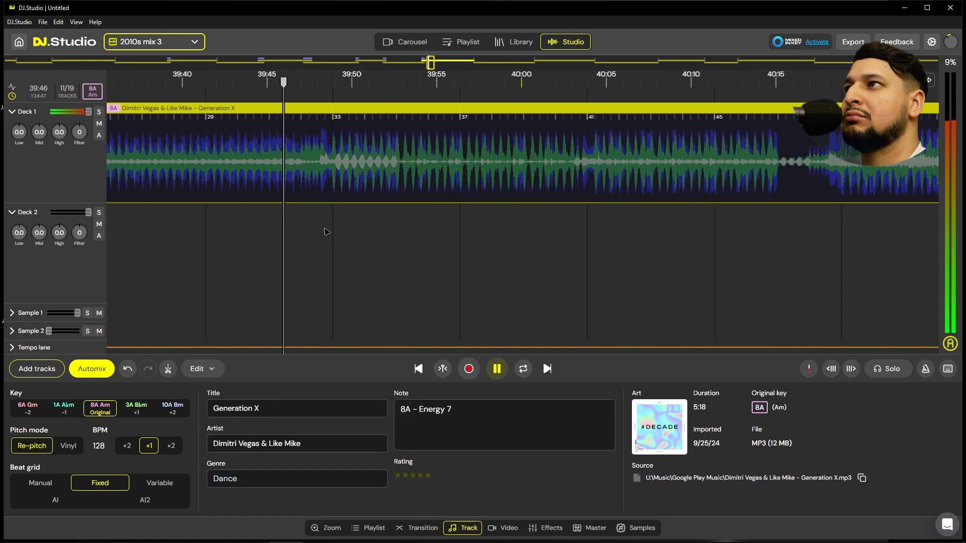
scroll(326, 232, "up", 3)
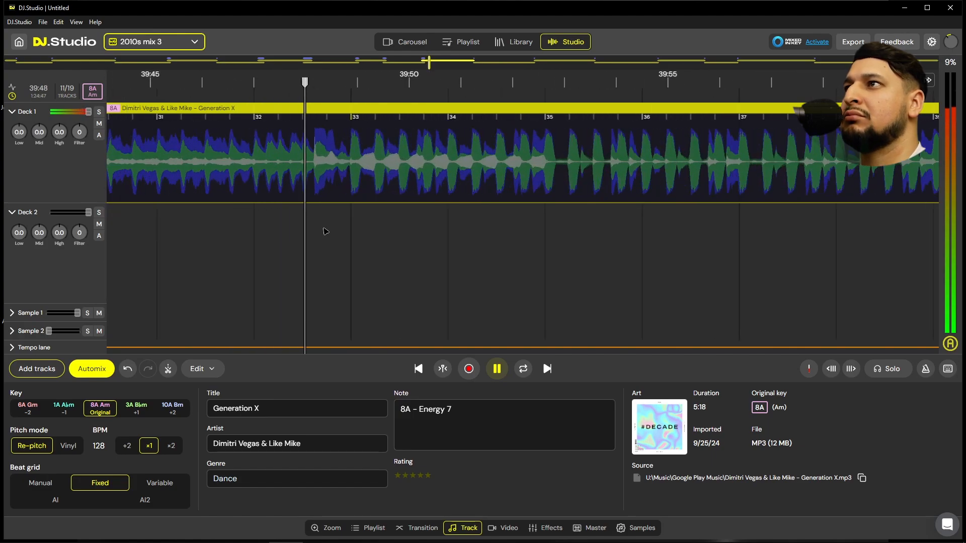
Find the drop after Generation X's long build-up, and split the track at bar 97
scroll(324, 232, "down", 5)
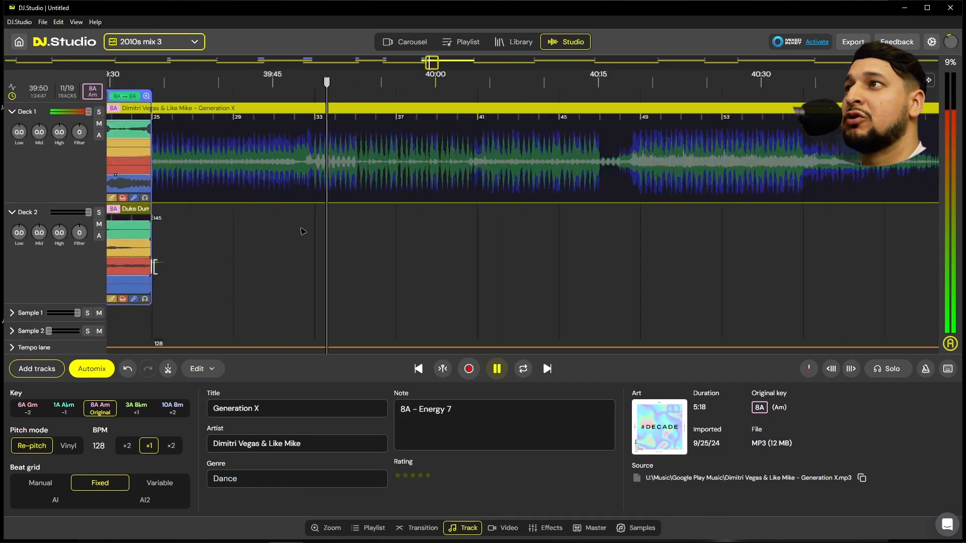
scroll(304, 231, "down", 2)
key("space")
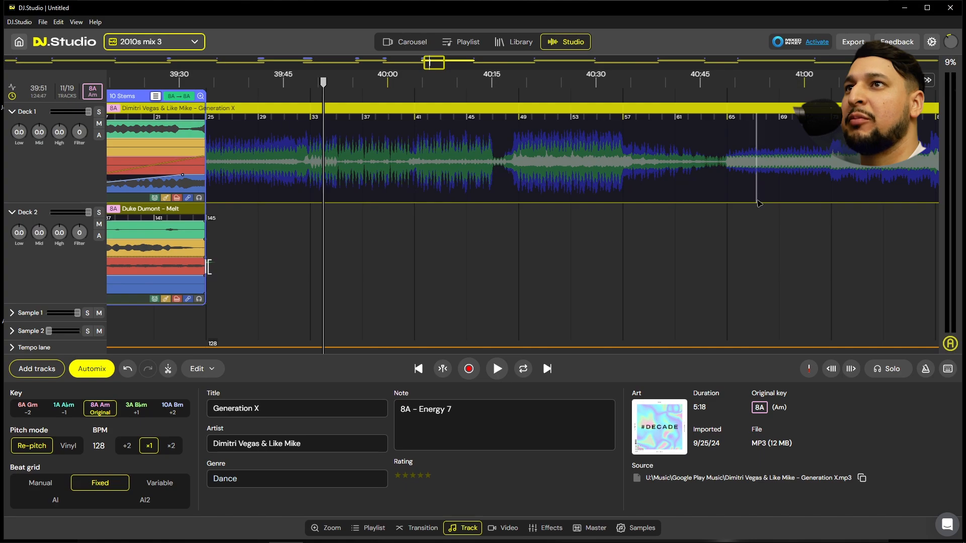
scroll(342, 201, "down", 3)
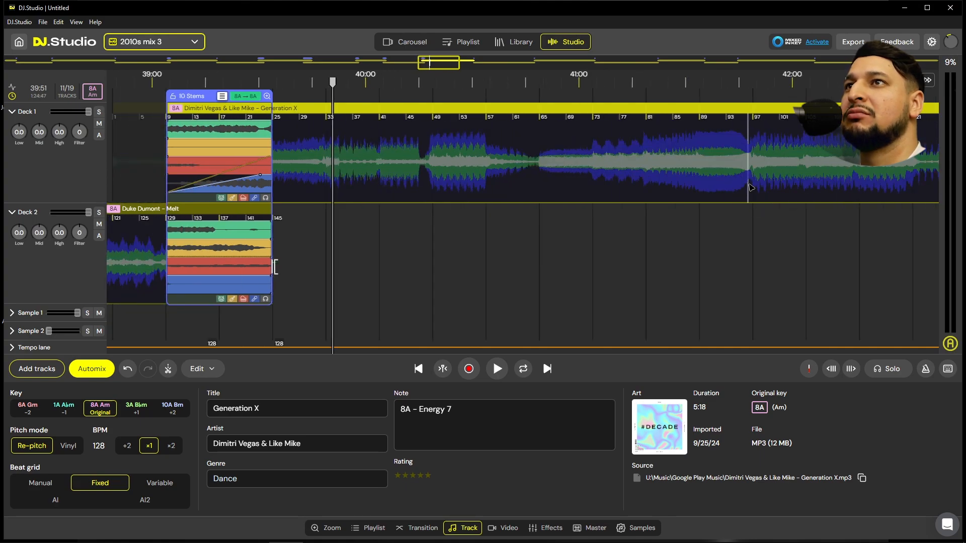
double_click(755, 222)
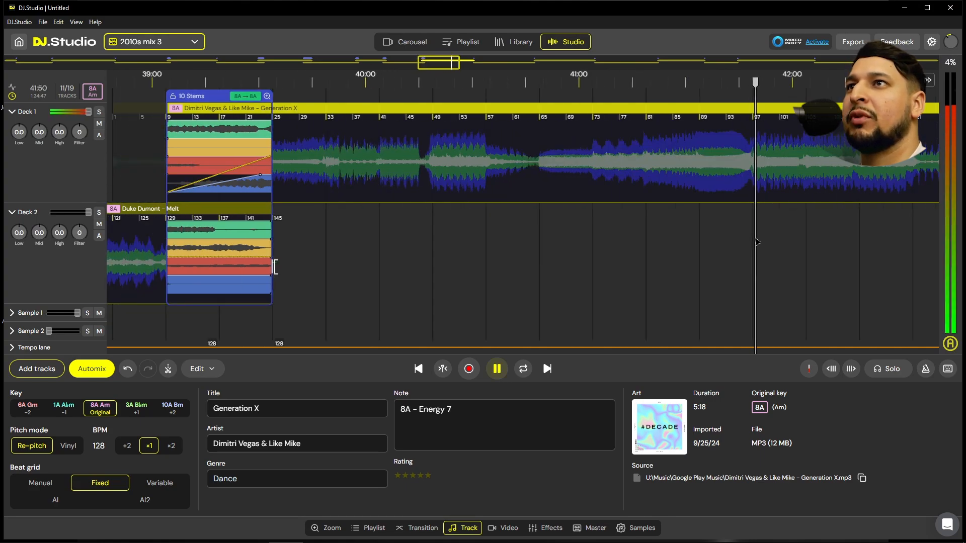
scroll(758, 243, "up", 3)
key("space")
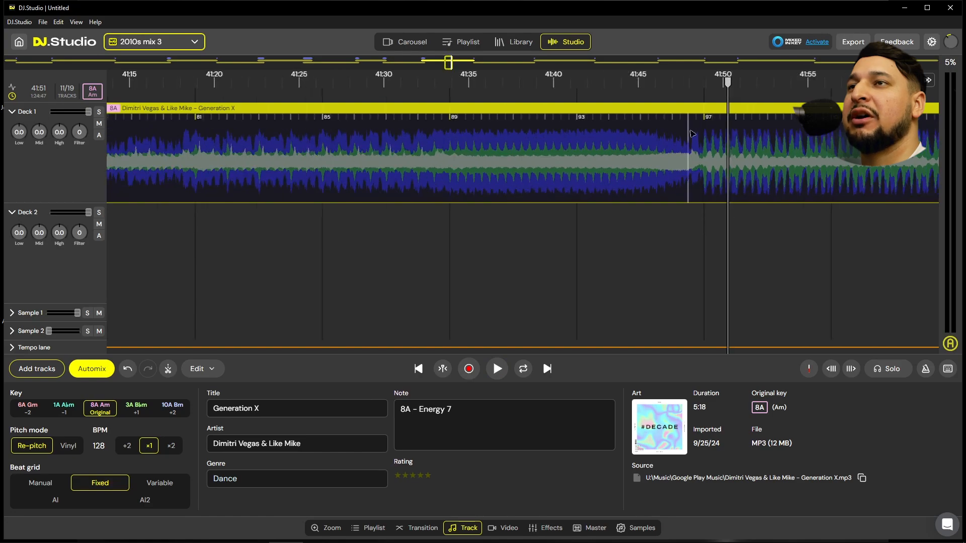
left_click(703, 96)
scroll(703, 95, "up", 5)
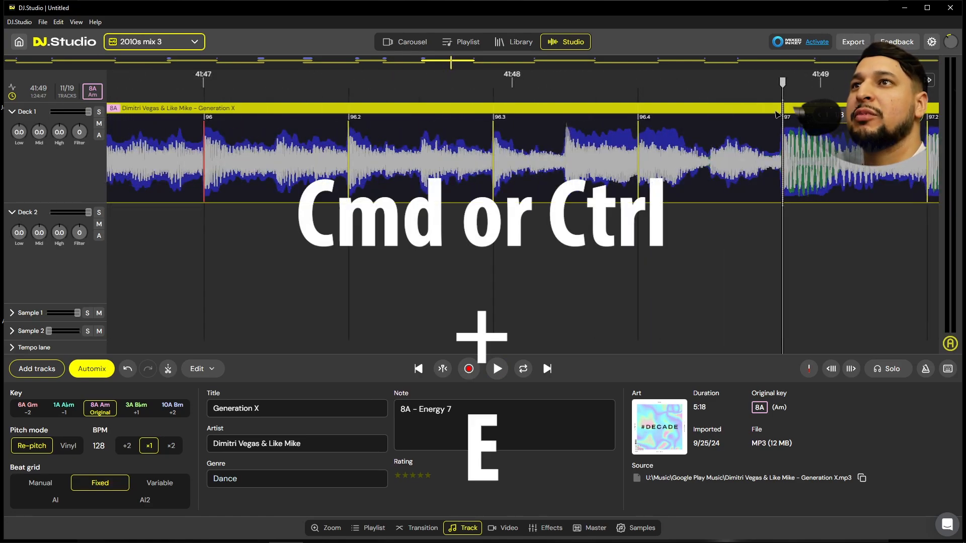
key("ctrl+e")
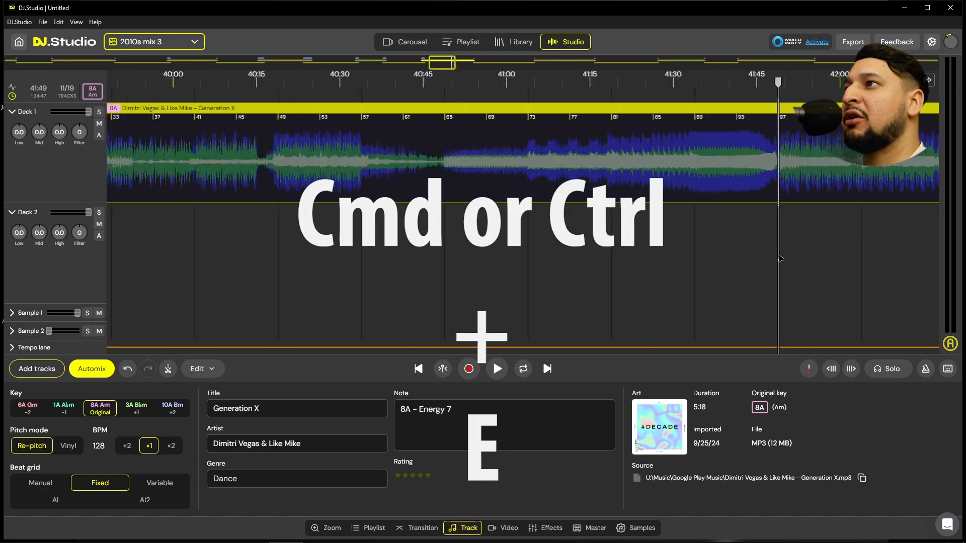
Split Generation X at bar 33 as well, and cut out the section between bars 33 and 97
left_click(247, 181)
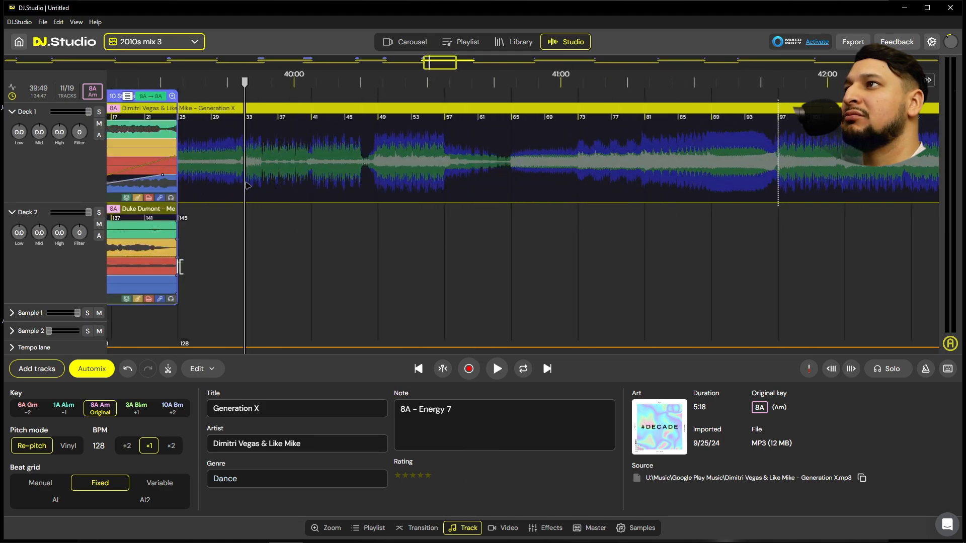
scroll(267, 194, "up", 3)
key("space")
key("space")
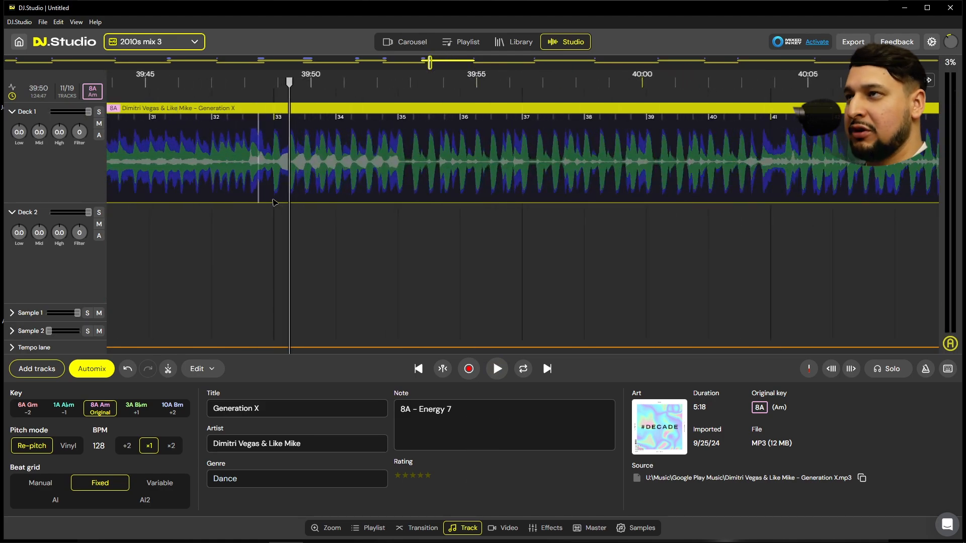
left_click(275, 203)
right_click(275, 203)
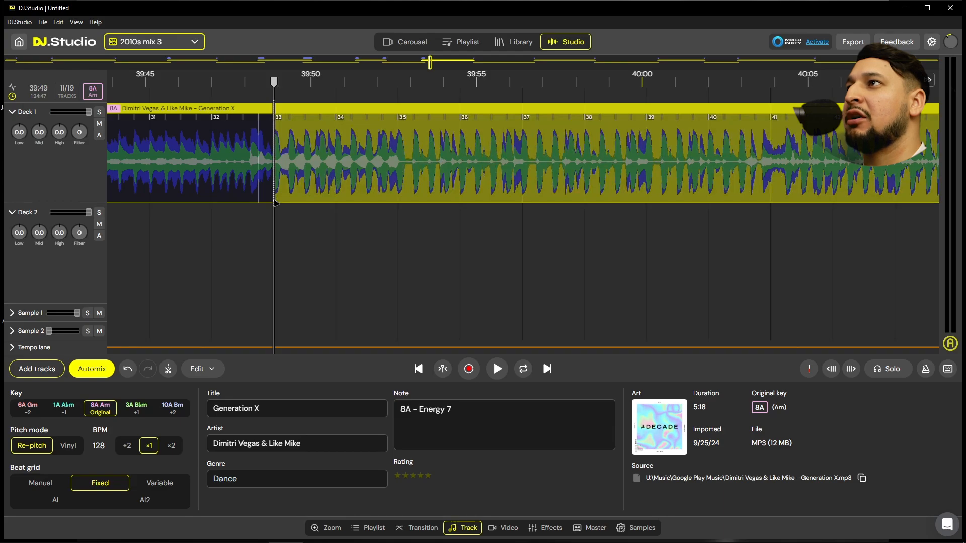
left_click(340, 174)
right_click(304, 122)
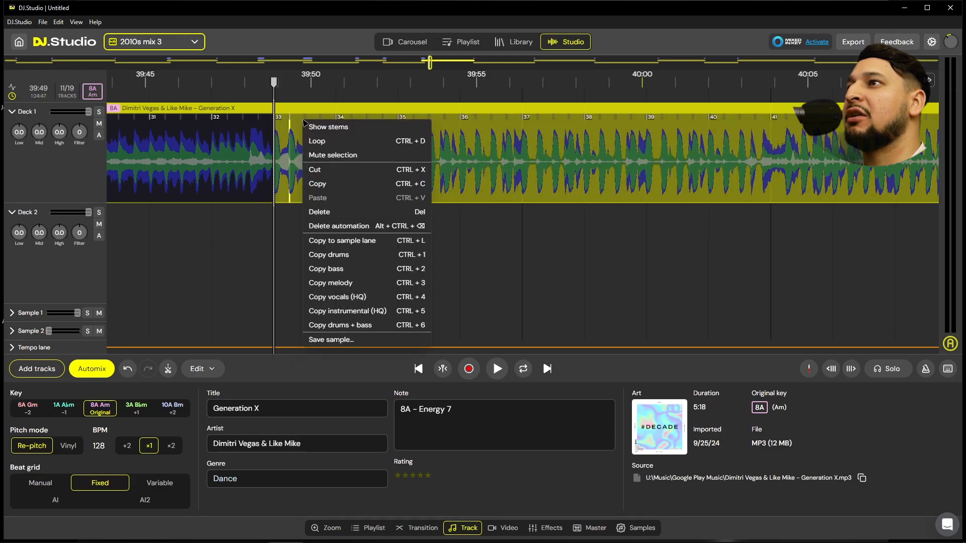
left_click(347, 174)
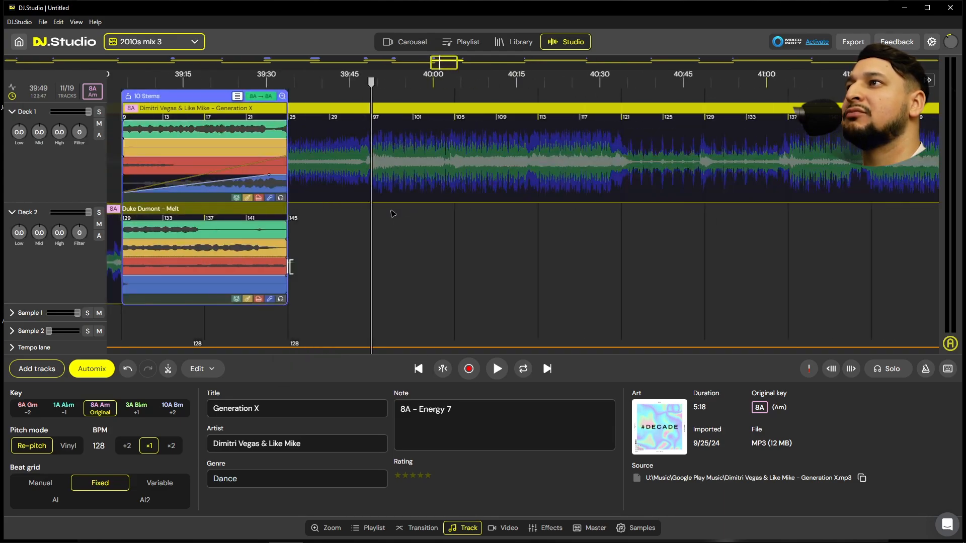
Listen across the new join in Generation X, and examine the remaining track up to the crossfade into Innocence
left_click(361, 200)
key("space")
scroll(396, 261, "up", 3)
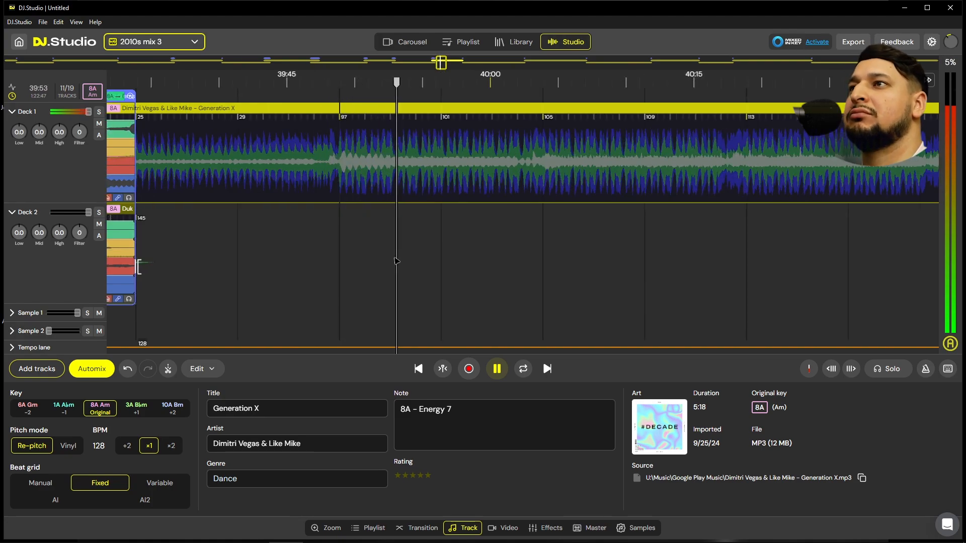
scroll(396, 261, "down", 5)
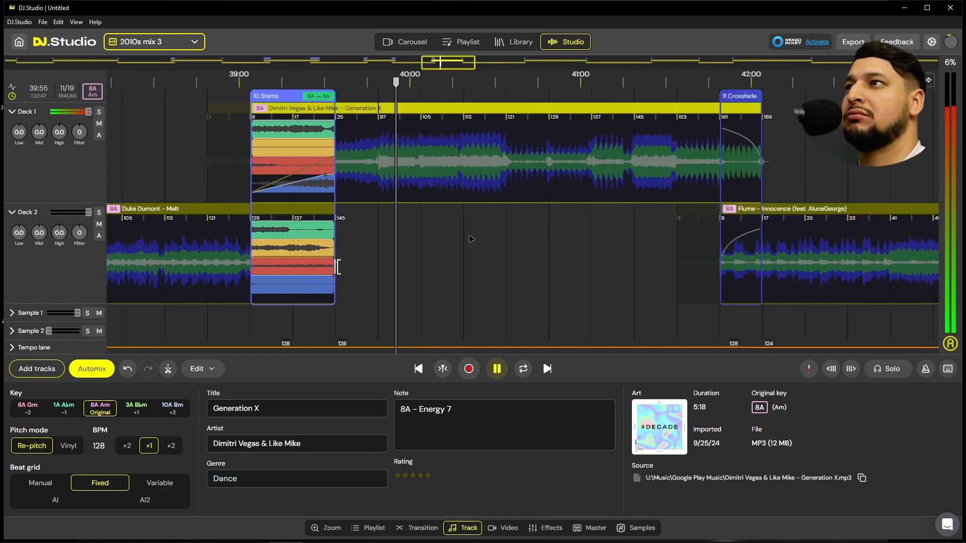
scroll(468, 238, "up", 3)
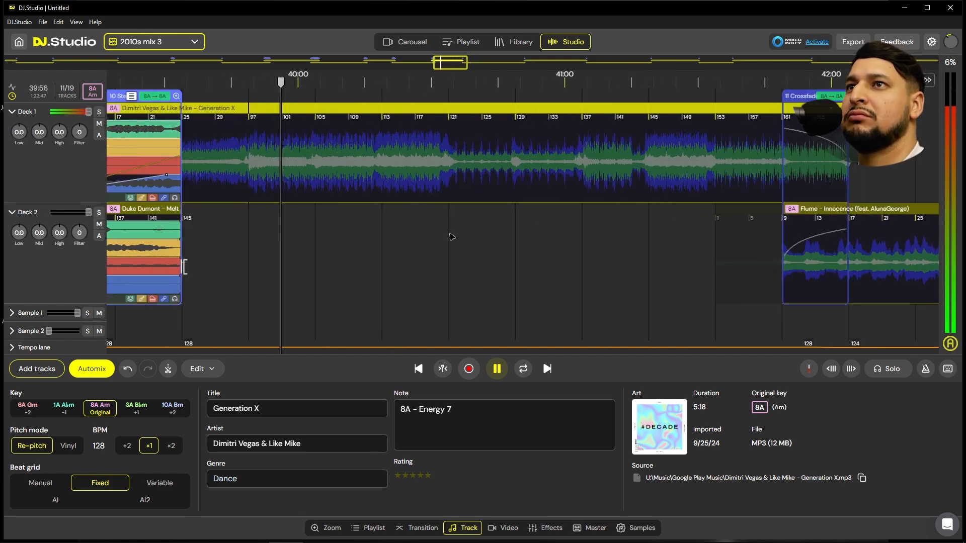
scroll(322, 190, "down", 3)
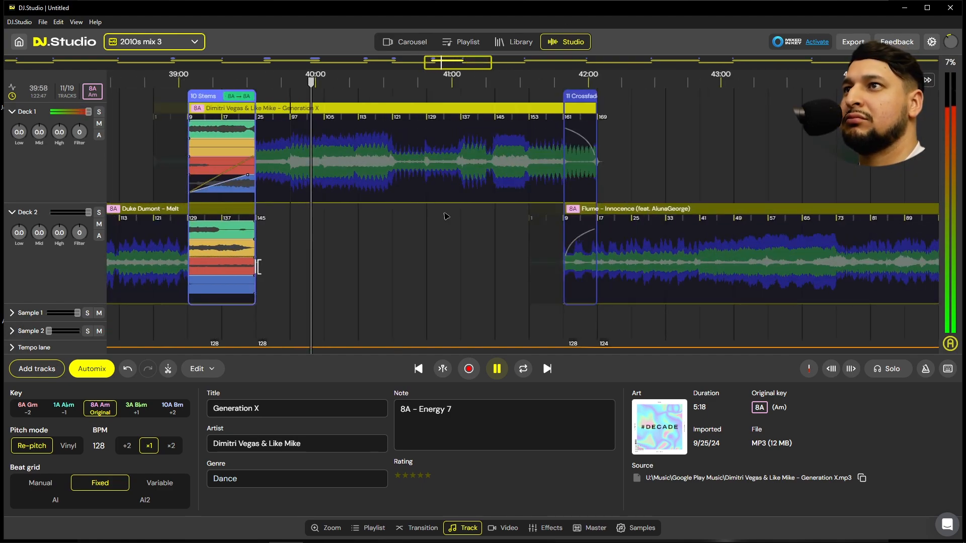
scroll(446, 216, "down", 3)
scroll(446, 217, "up", 3)
key("space")
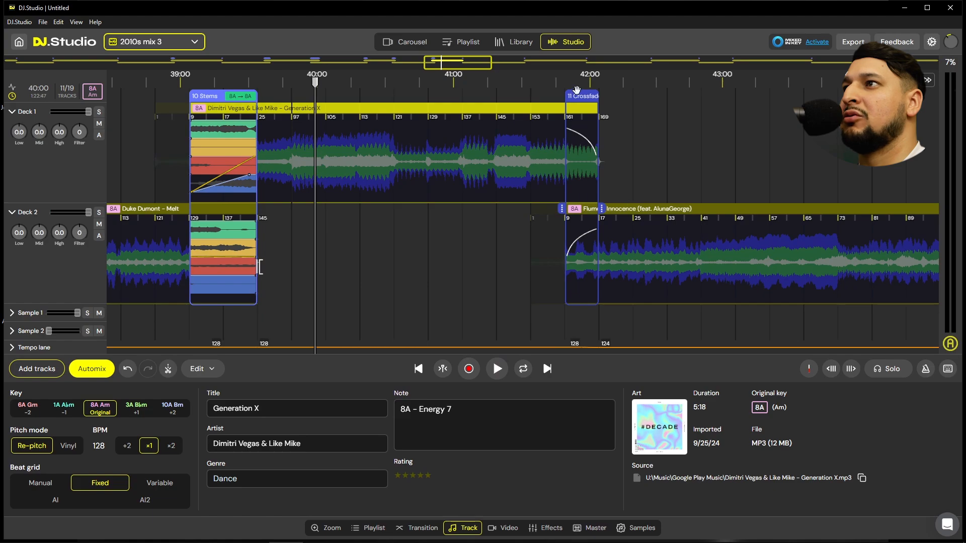
Move the crossfade into Innocence earlier so it starts at Generation X's bar 113, and listen to its opening
left_click_drag(576, 90, 380, 93)
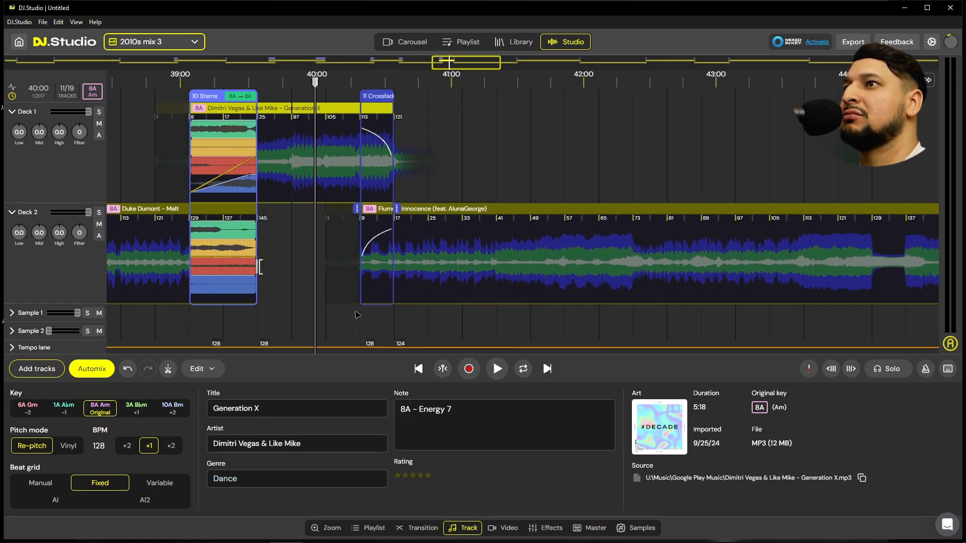
left_click(355, 312)
key("space")
scroll(370, 318, "up", 5)
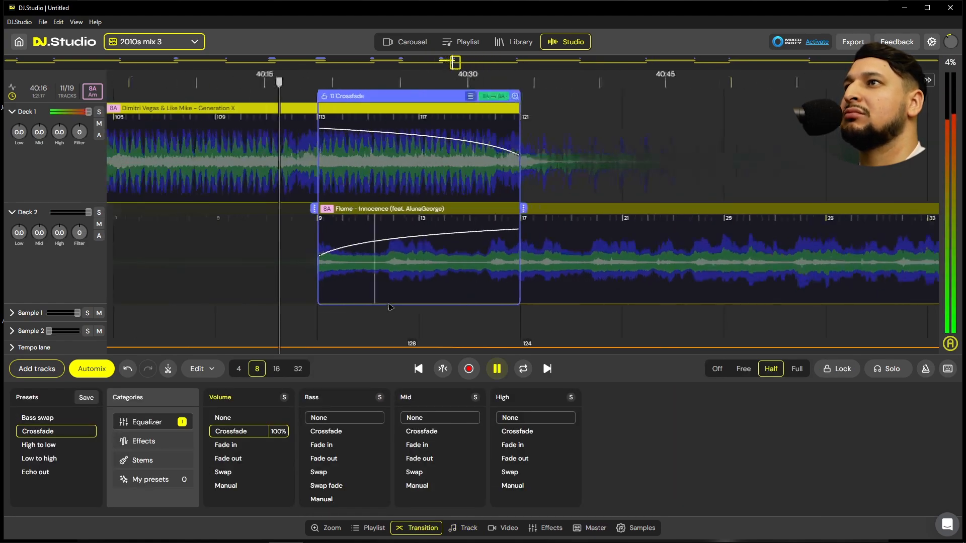
scroll(390, 307, "up", 2)
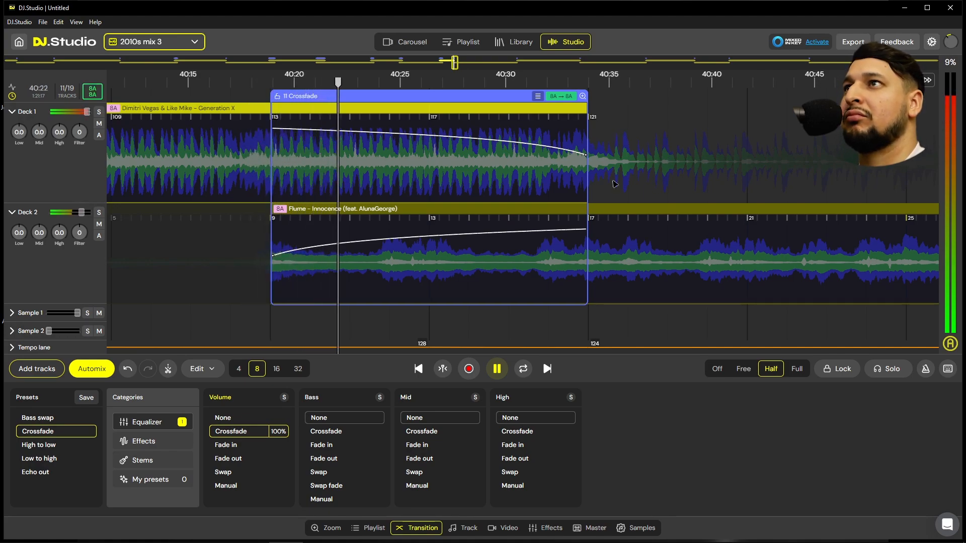
key("space")
Switch the crossfade to stems, and fade out Generation X's vocals between about 40:22 and 40:23 during playback
left_click(538, 96)
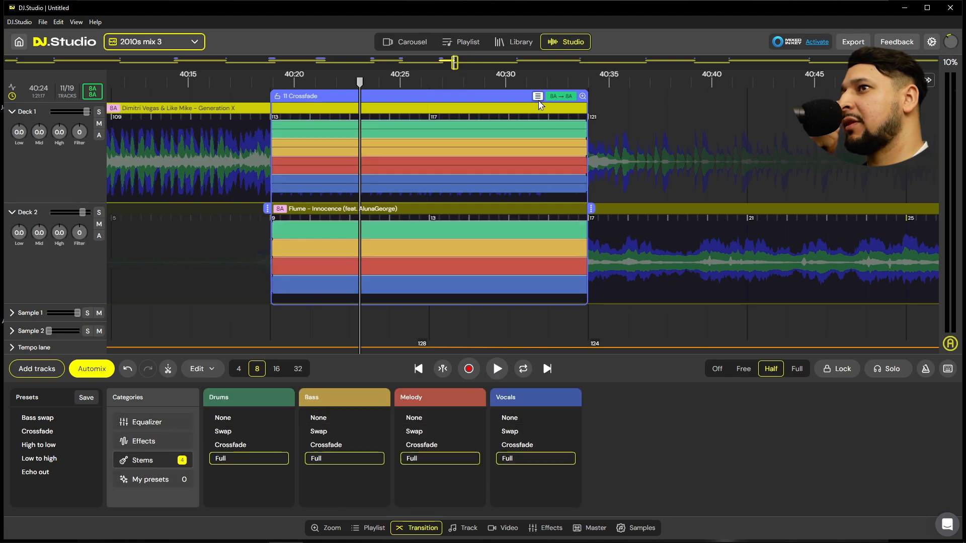
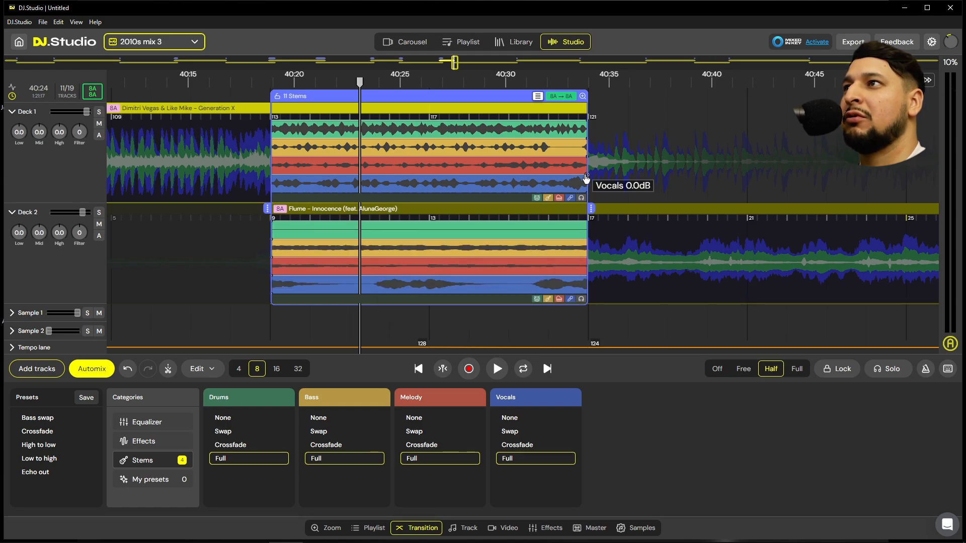
left_click_drag(587, 178, 404, 151)
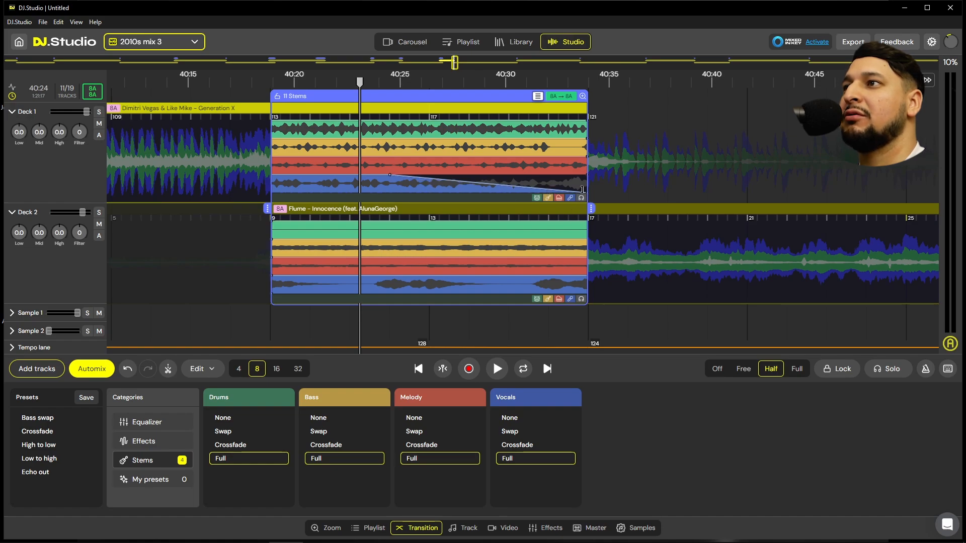
key("space")
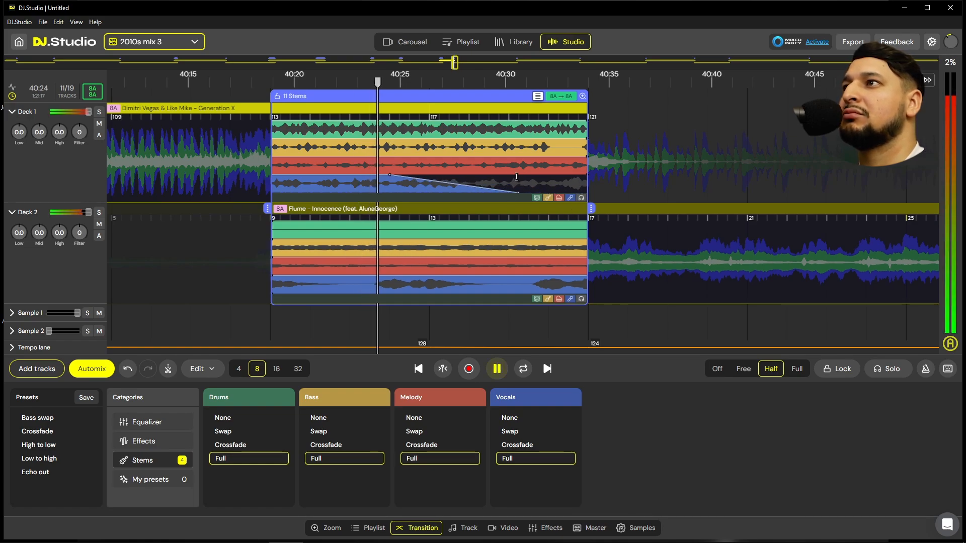
left_click_drag(490, 180, 354, 172)
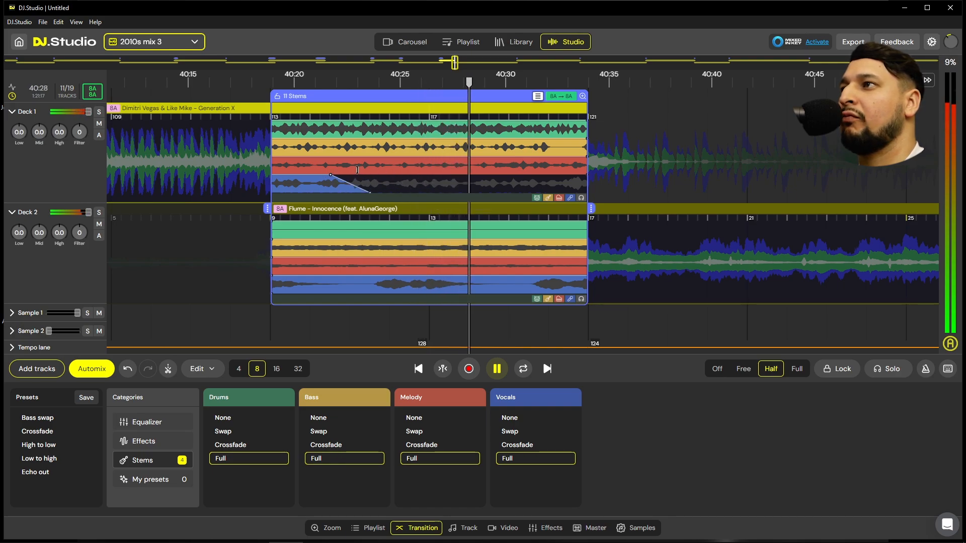
Replay the transition from its start, and silence Innocence's vocals until about 40:23, bringing them in abruptly there
left_click(267, 326)
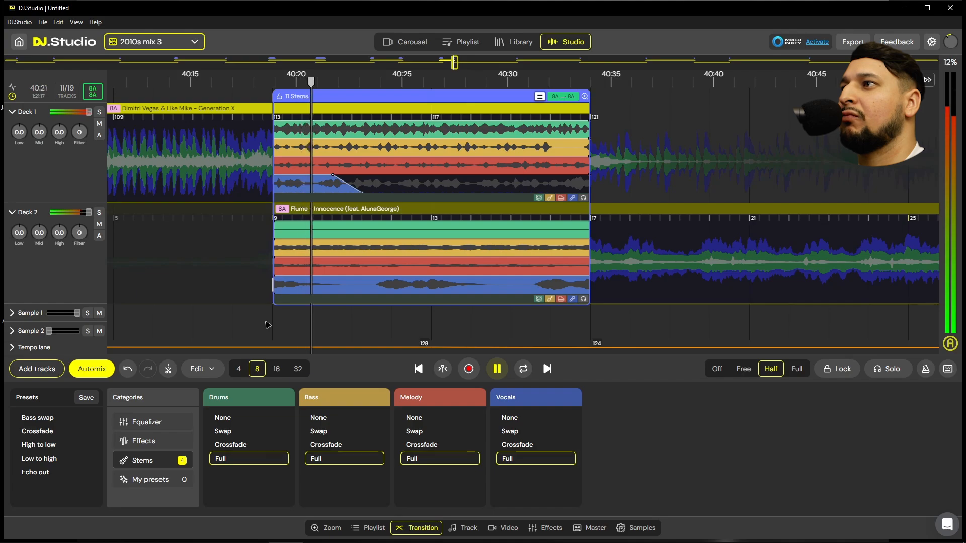
left_click_drag(275, 284, 362, 284)
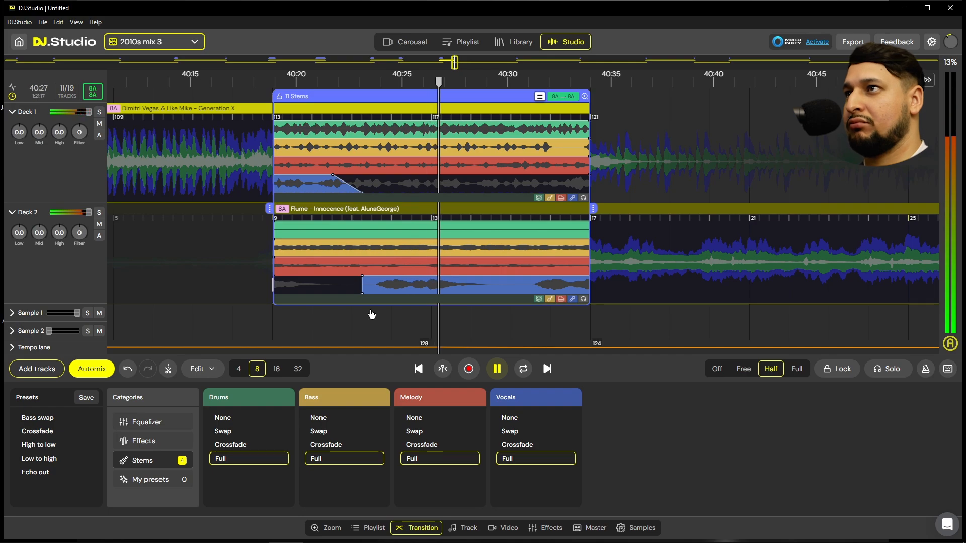
key("space")
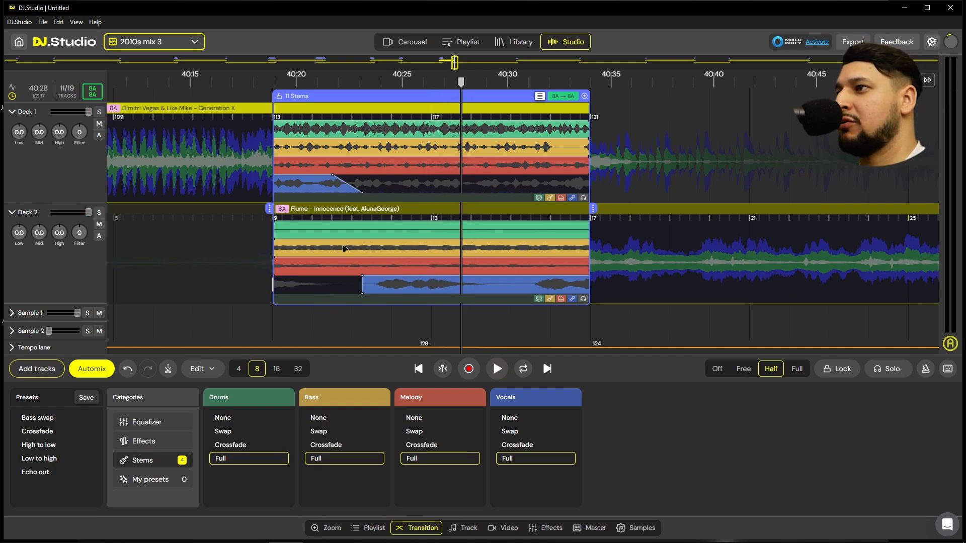
Add the Swoosh noise effect at 50% to the transition, and play the transition from before its start
left_click(170, 443)
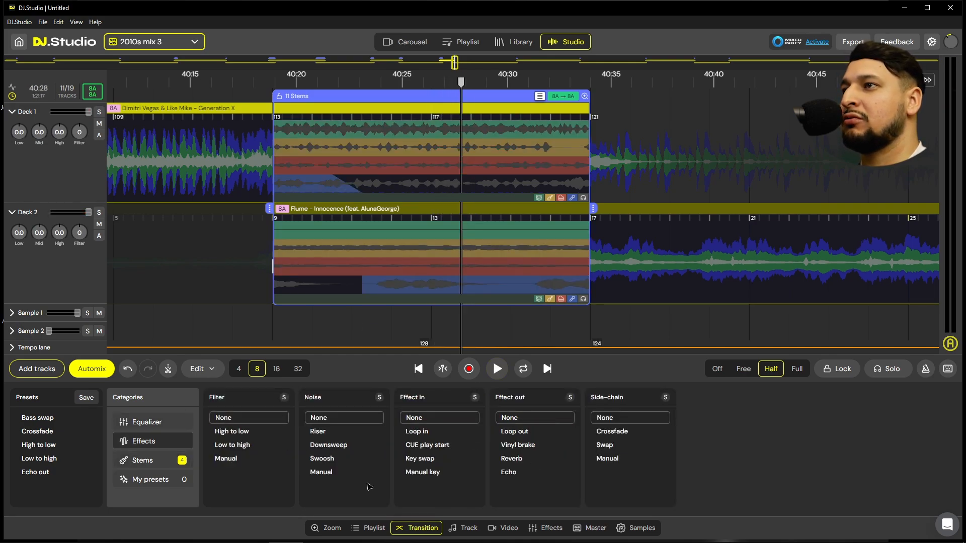
left_click(243, 308)
key("space")
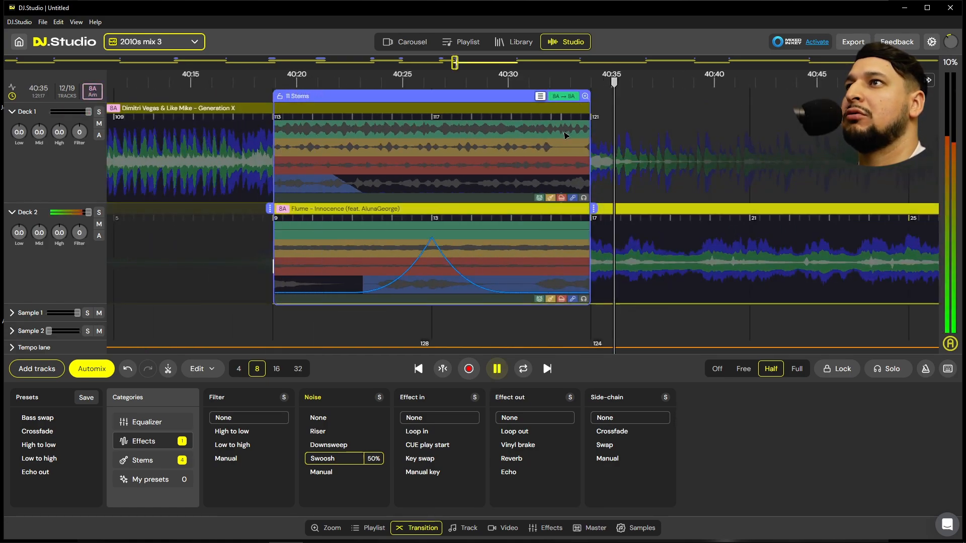
key("space")
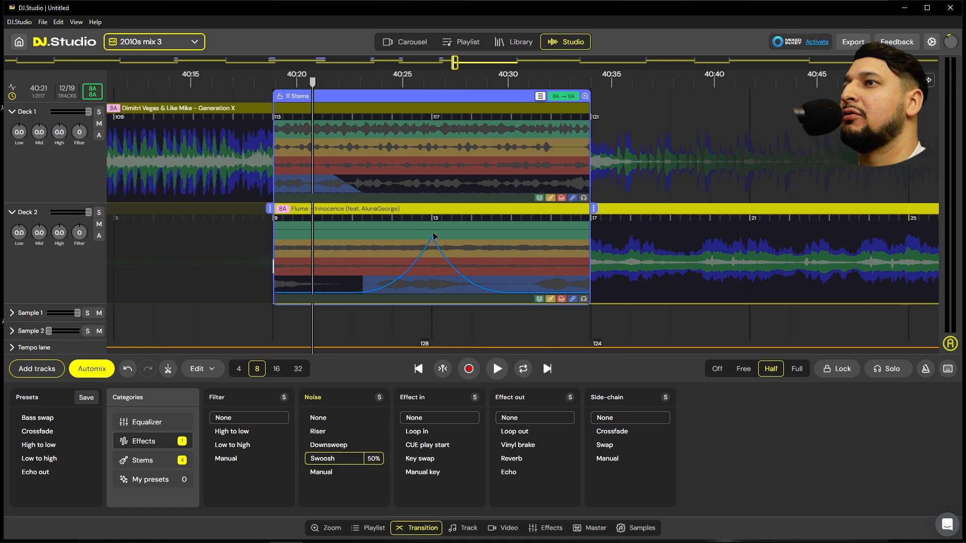
Apply the equalizer's bass Fade out at 100% to the transition from Generation X into Innocence, and listen to its second half
left_click(562, 130)
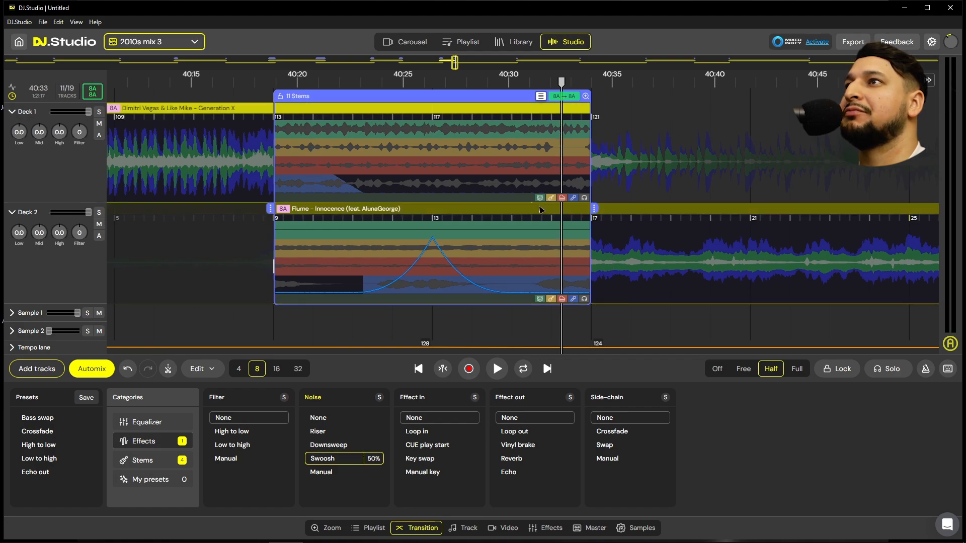
left_click(522, 135)
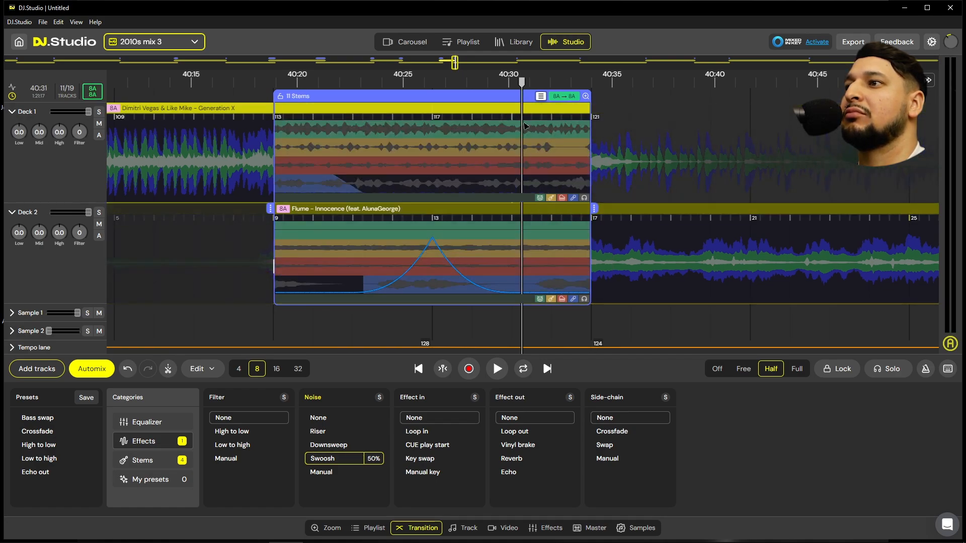
left_click(536, 135)
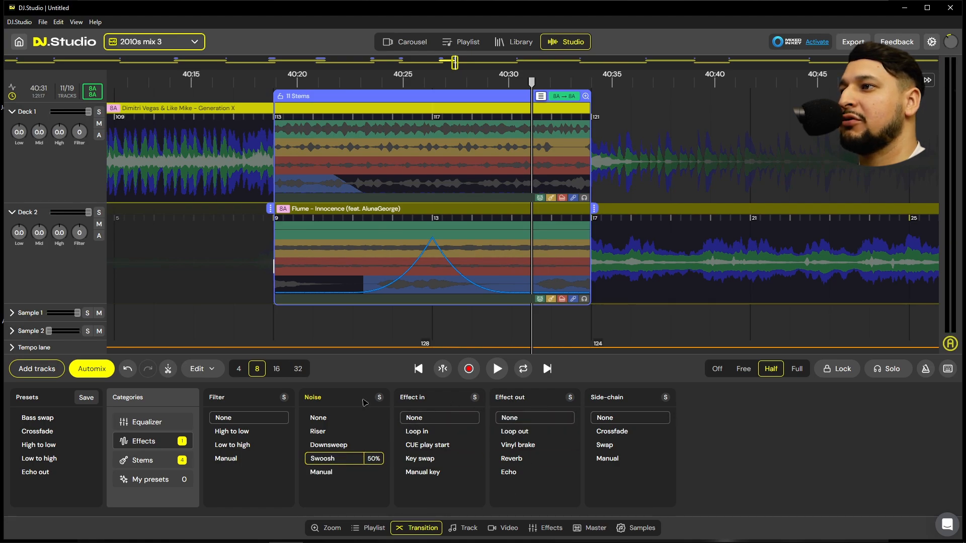
left_click(146, 426)
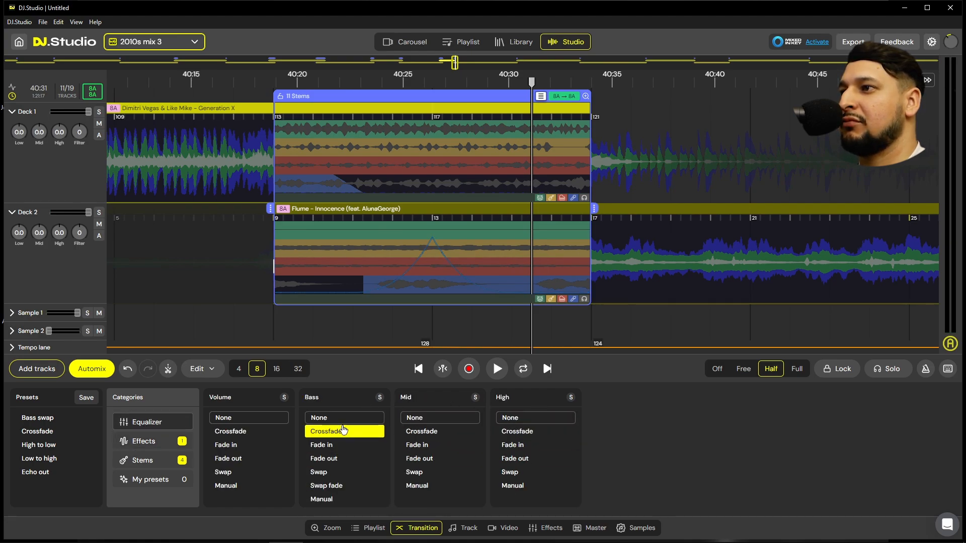
left_click(347, 458)
key("space")
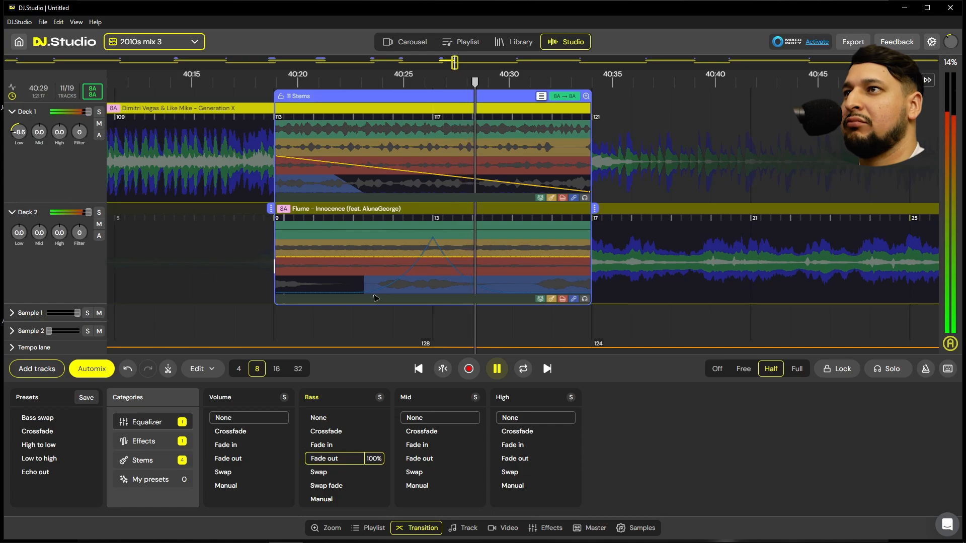
key("space")
Ramp Innocence's bass stem from silence up to 0 dB by about 40:33, and listen through the transition's end
left_click(683, 277)
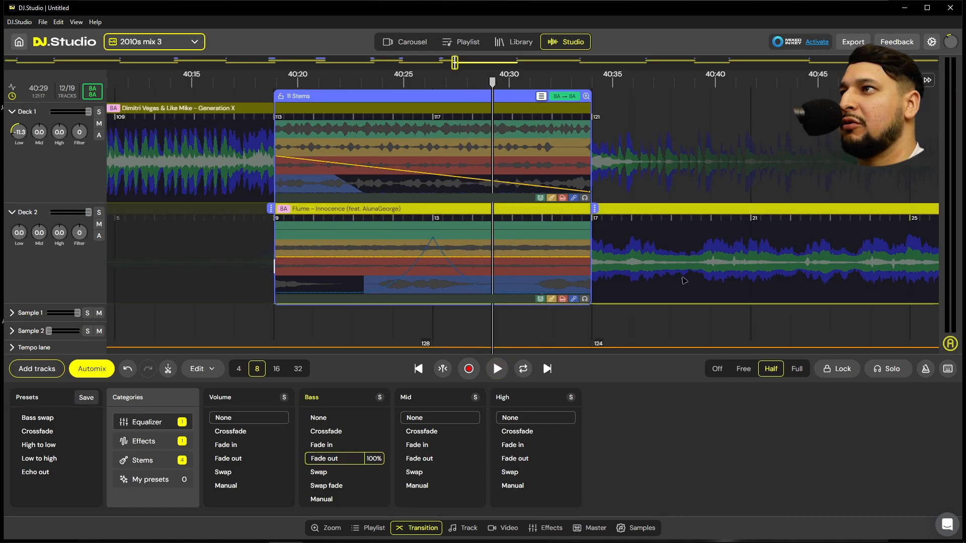
left_click(335, 249)
left_click_drag(278, 246, 564, 231)
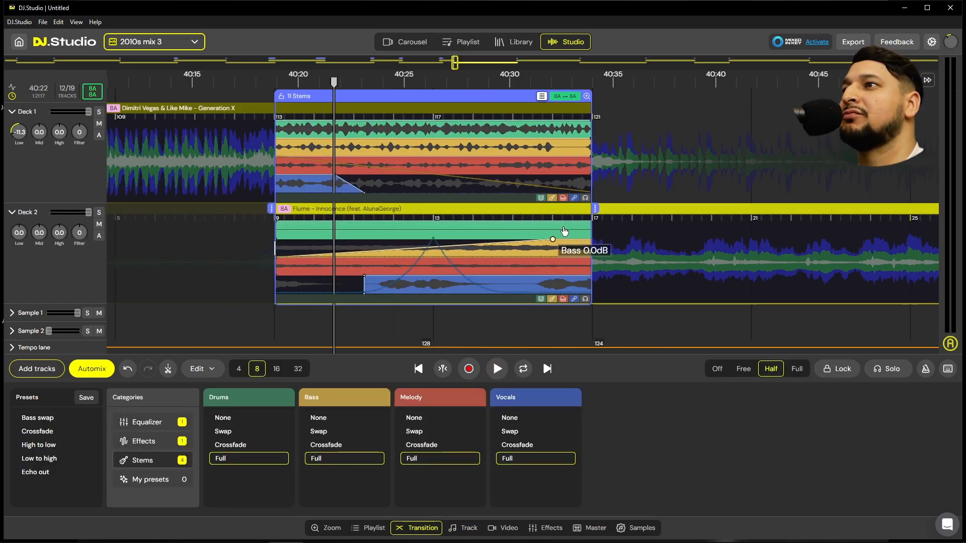
key("space")
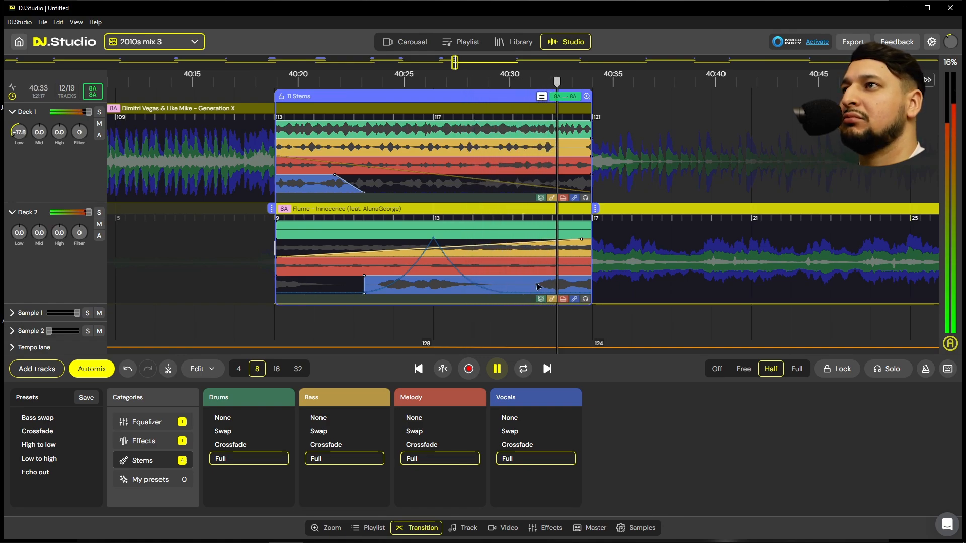
scroll(460, 307, "up", 3)
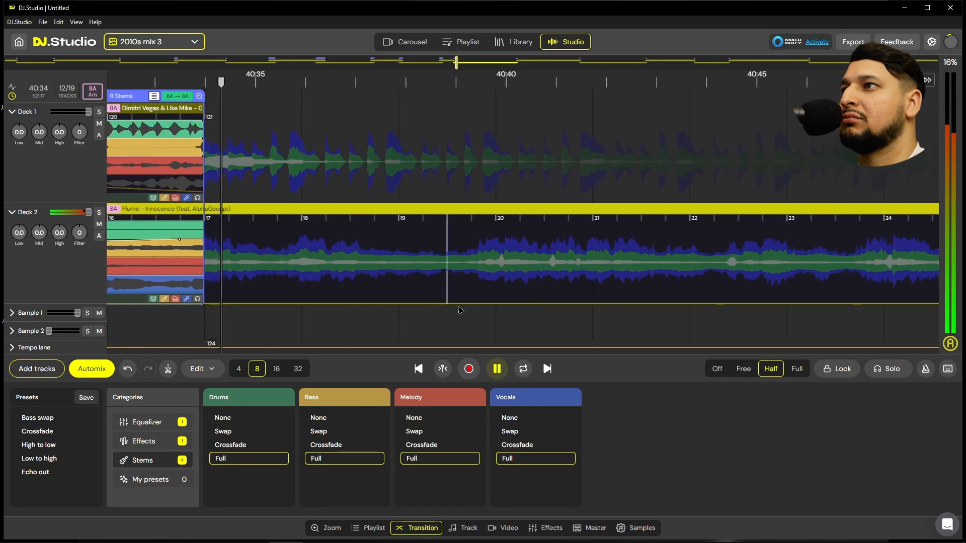
scroll(460, 310, "down", 3)
scroll(460, 310, "down", 3)
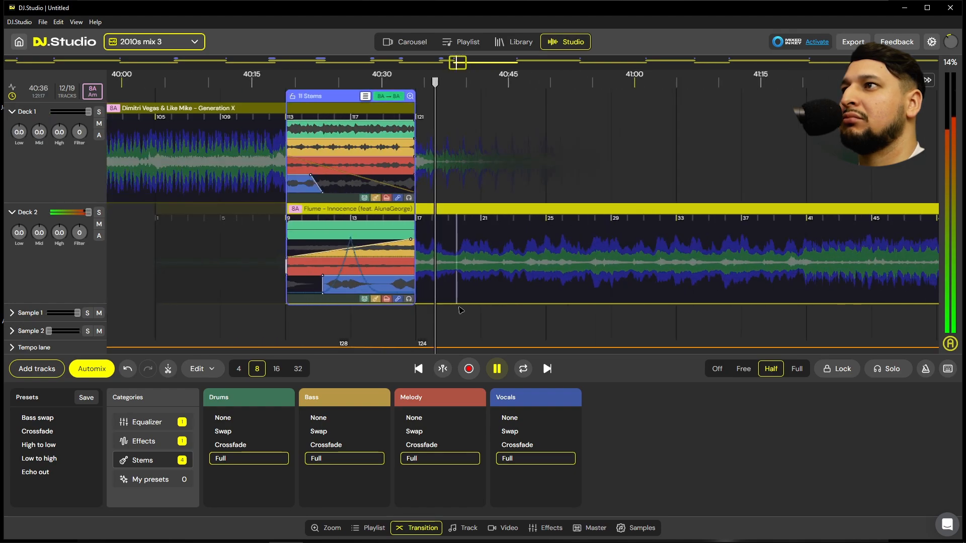
Add Echo as the effect out of the Generation X transition, and listen to it from about 40:31
left_click(388, 330)
left_click(338, 100)
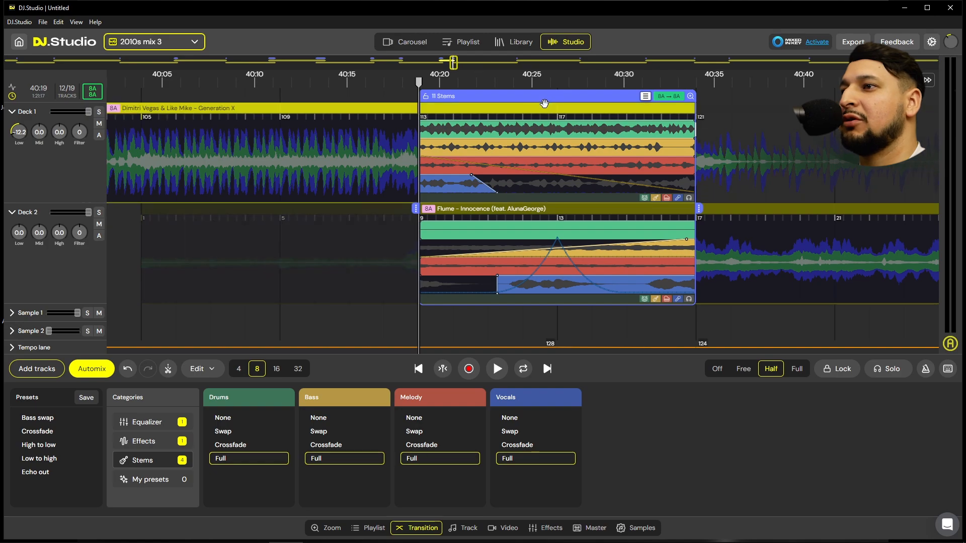
left_click(150, 442)
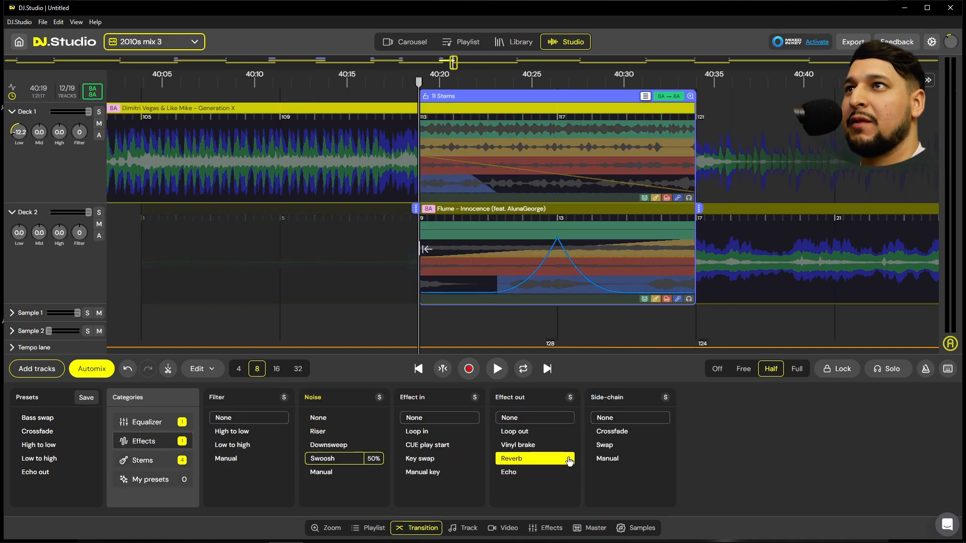
left_click(555, 471)
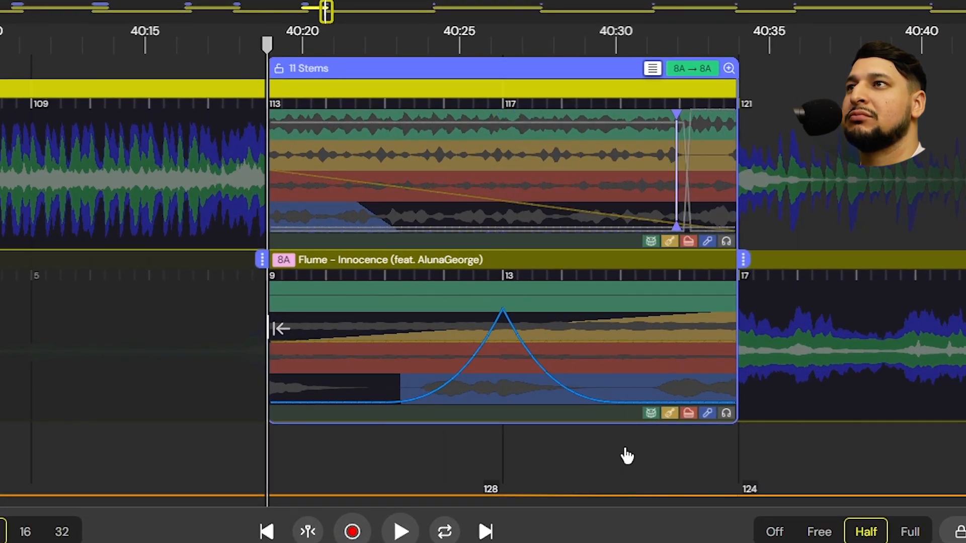
left_click(651, 455)
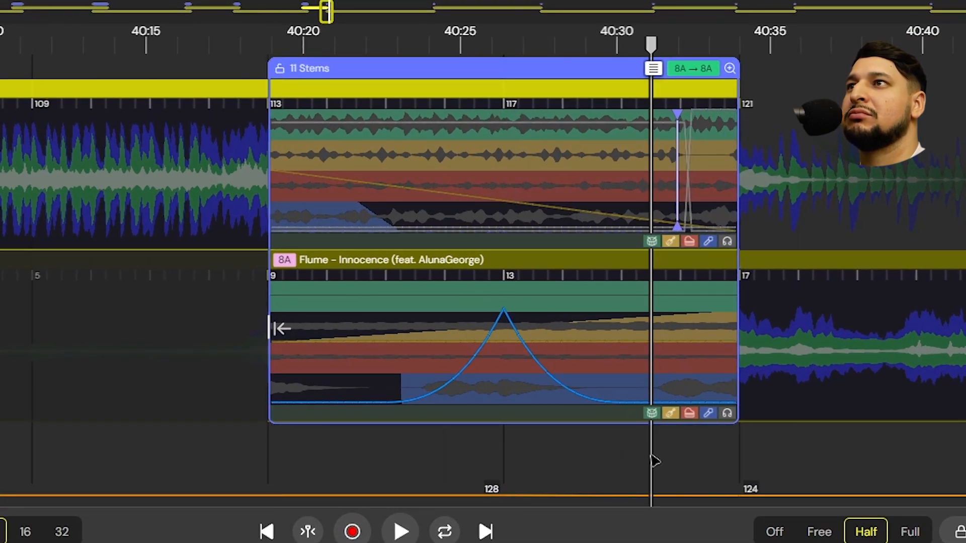
scroll(728, 426, "up", 5)
key("space")
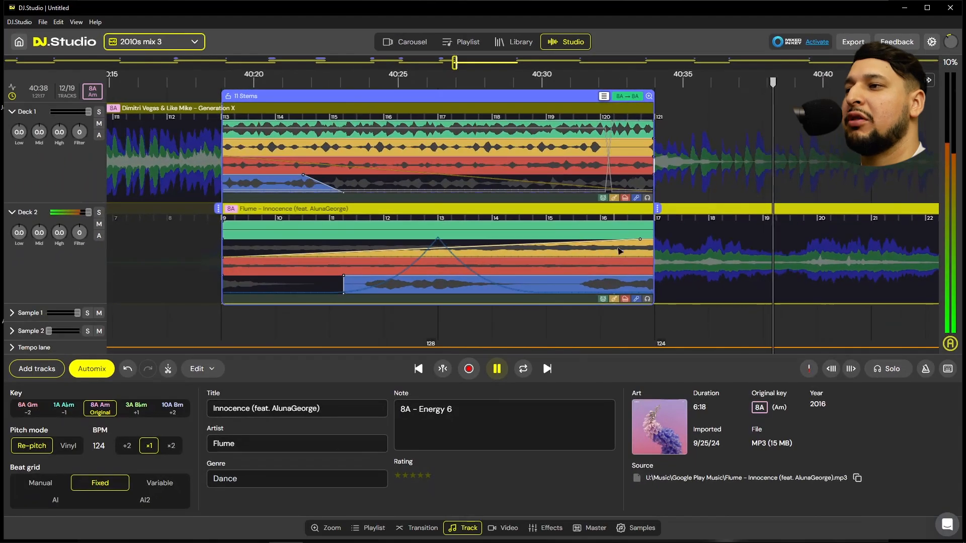
key("space")
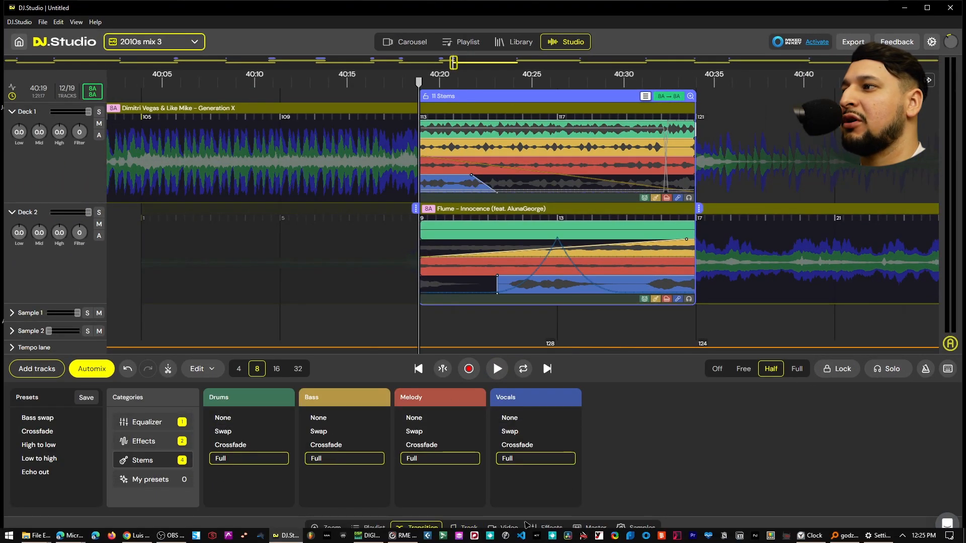
Fade out Generation X's drums from about 40:32.5 and its bass and melody from about 40:33 to the transition's end, and listen
left_click(546, 528)
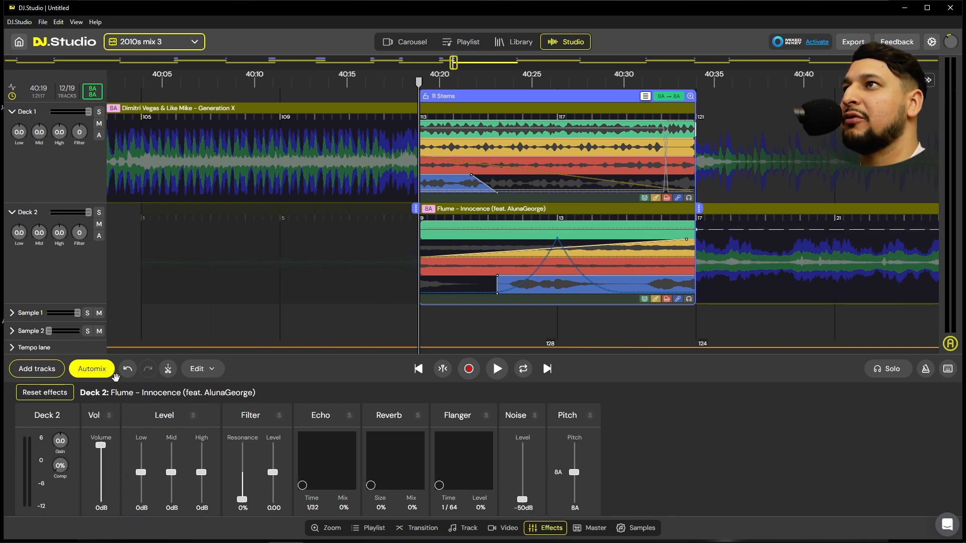
left_click(475, 95)
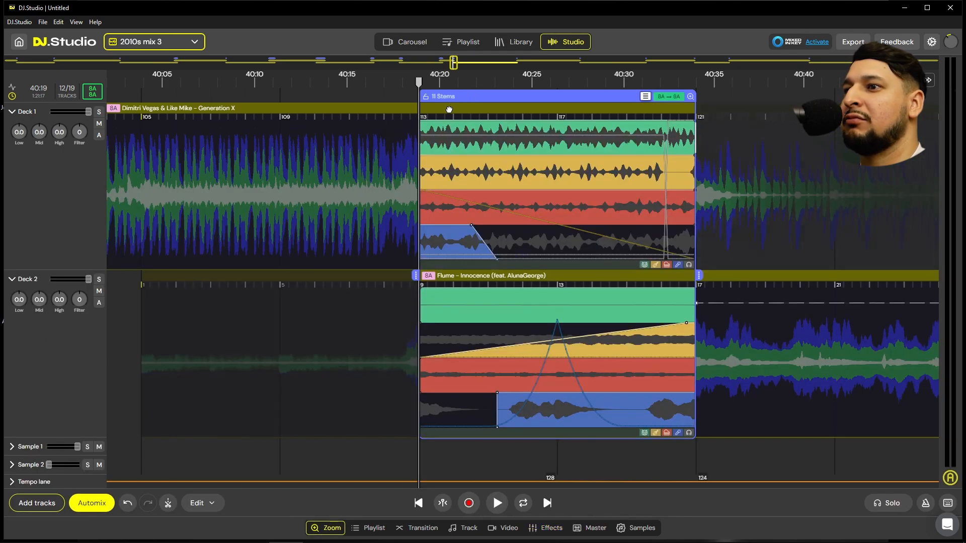
left_click(449, 108)
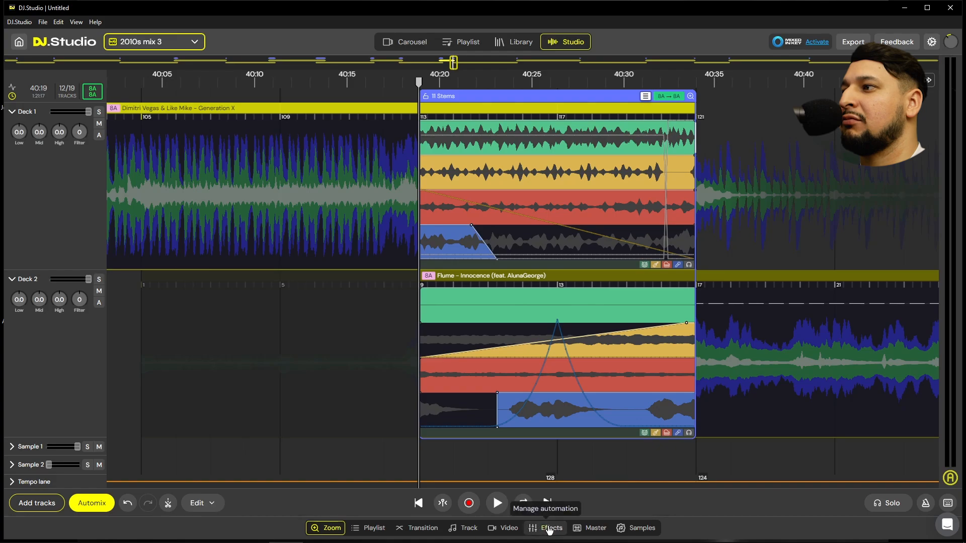
left_click(545, 528)
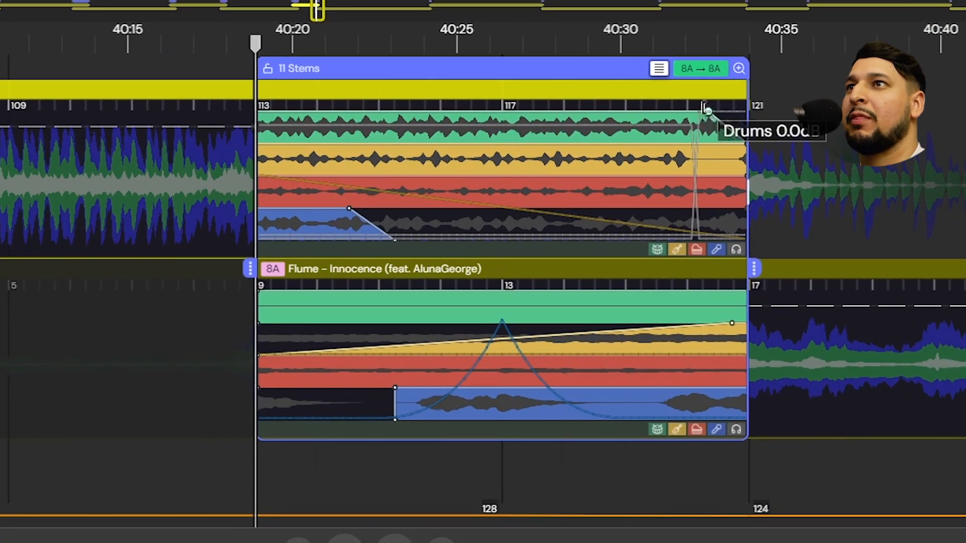
left_click_drag(704, 107, 716, 177)
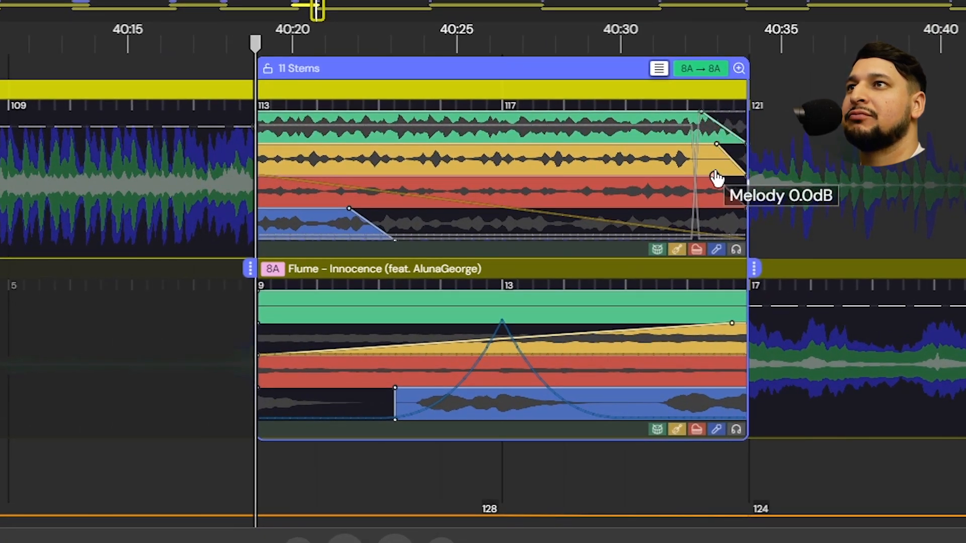
left_click(663, 492)
scroll(771, 244, "up", 5)
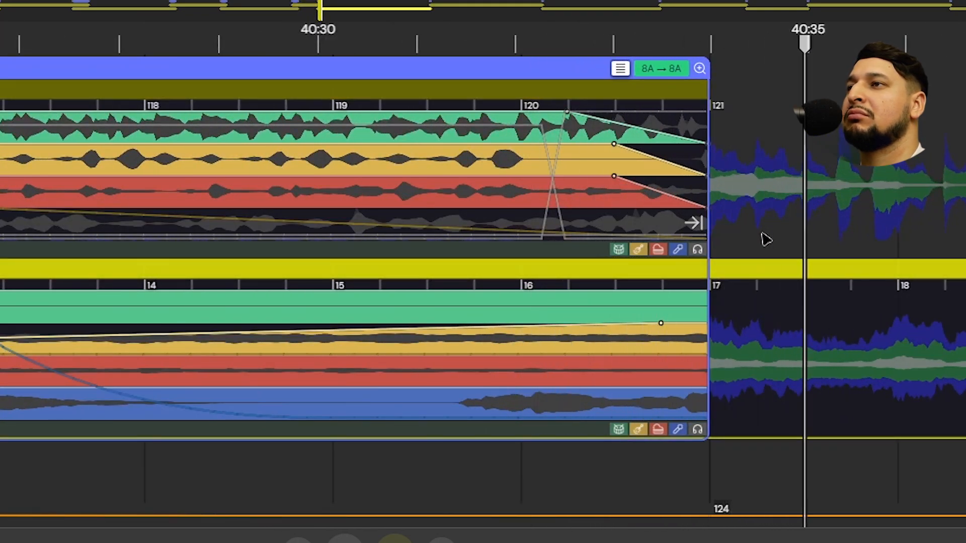
Examine the rest of Innocence, listening just before bar 129 and around bar 137, to find where to leave it
scroll(158, 349, "down", 6)
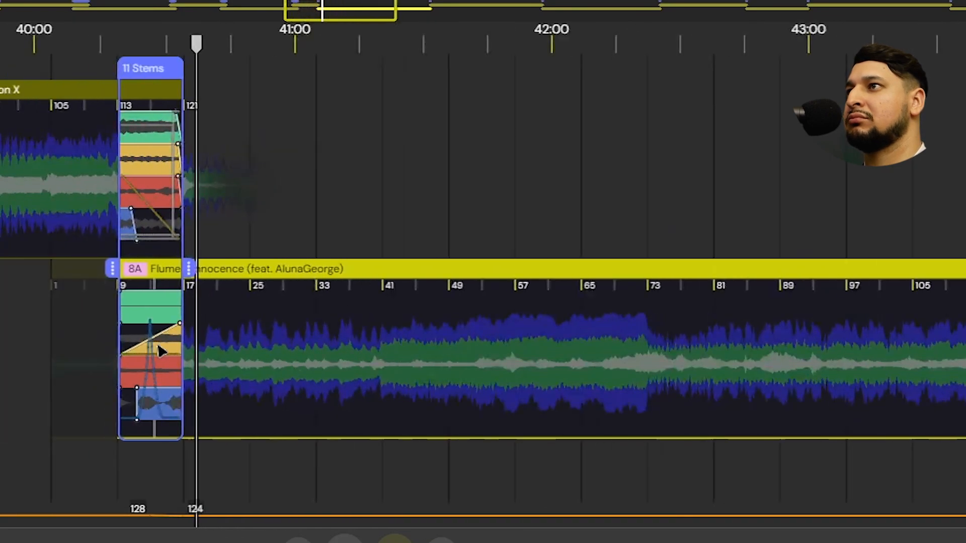
scroll(158, 350, "down", 2)
scroll(702, 345, "up", 1)
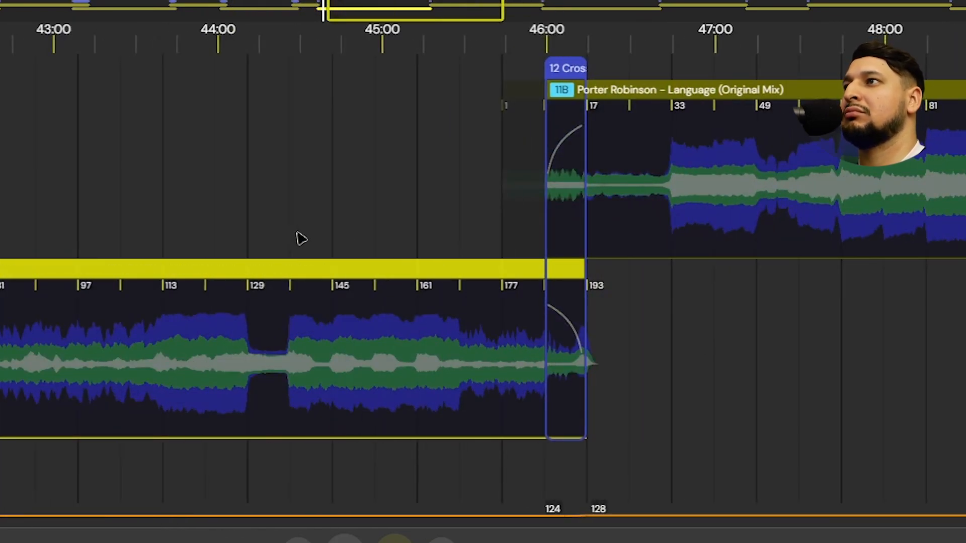
scroll(303, 242, "down", 2)
left_click(244, 241)
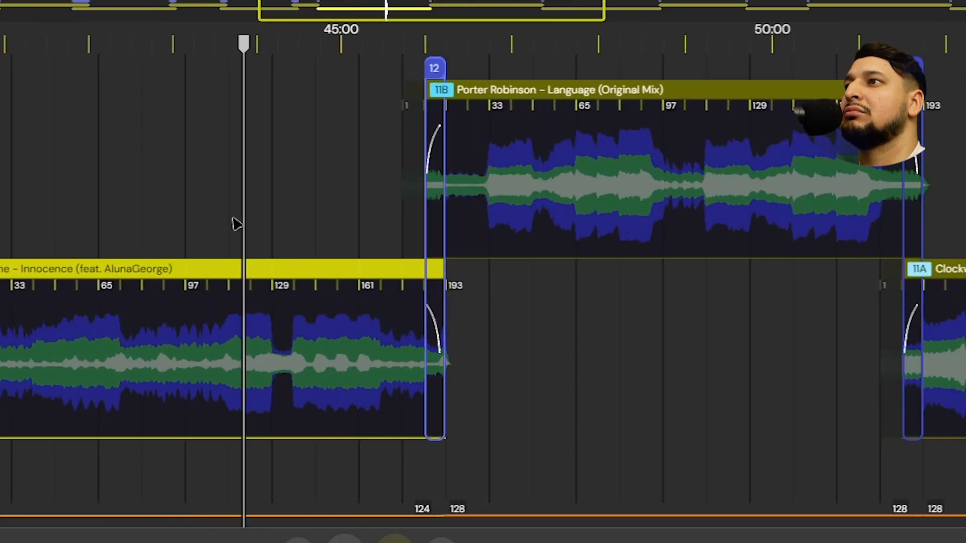
left_click(292, 232)
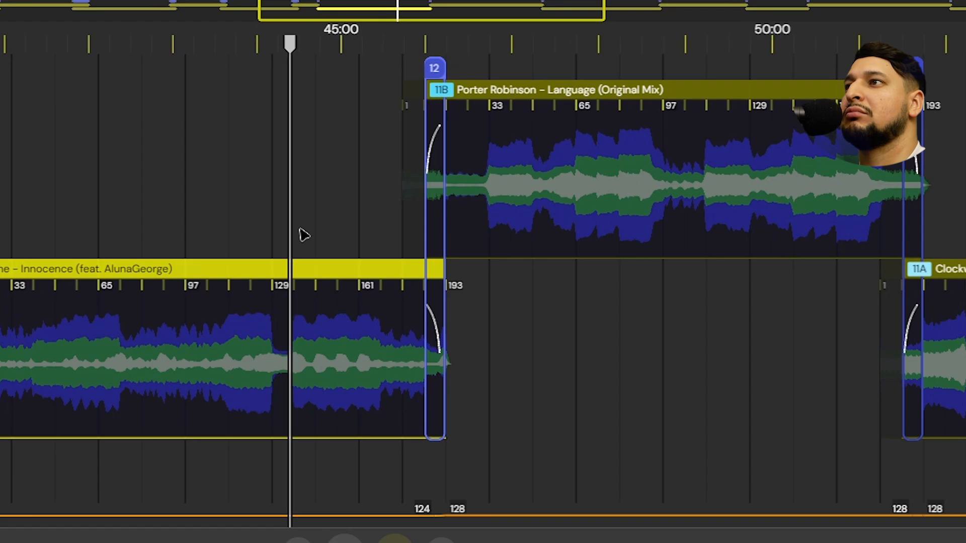
scroll(330, 293, "up", 3)
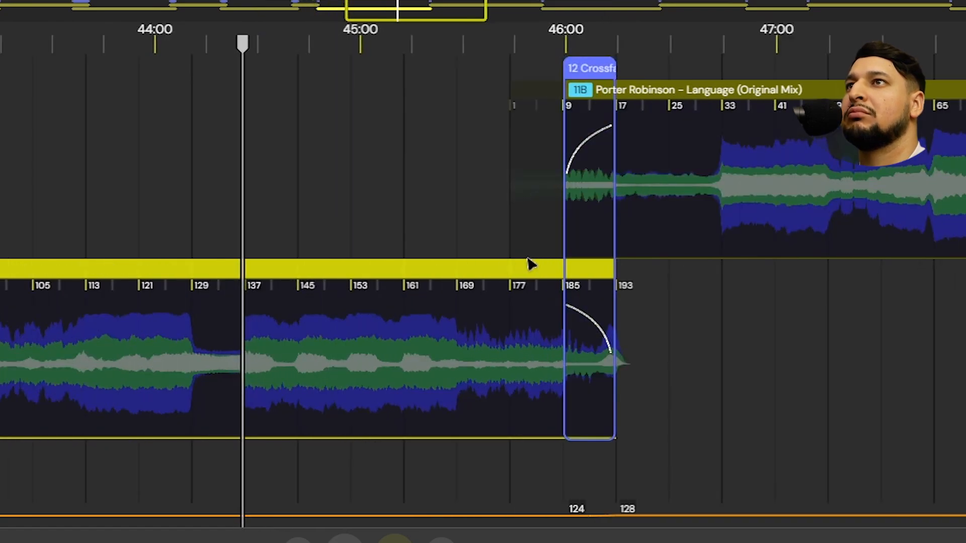
Move the crossfade into Language earlier so it starts at Innocence's bar 161, and listen from just before it
left_click(612, 227)
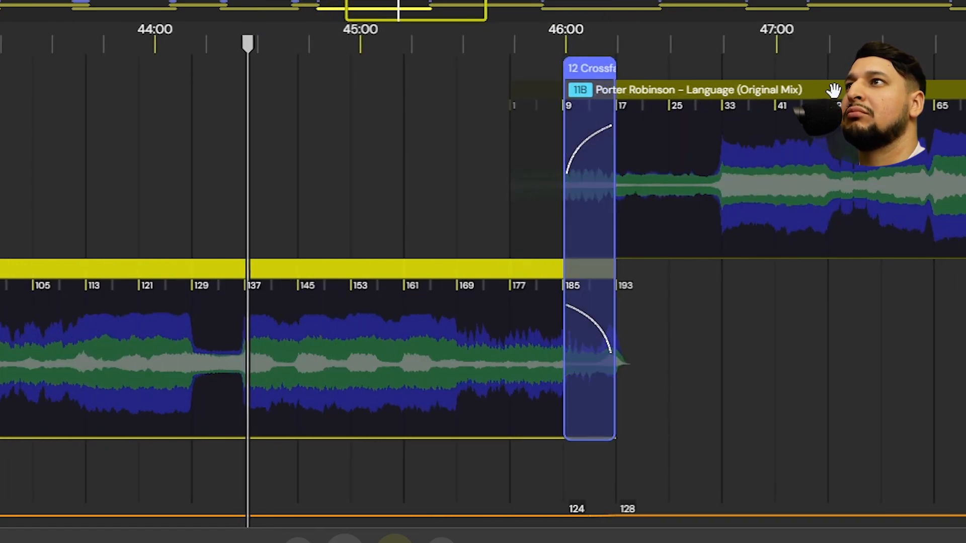
scroll(815, 93, "right", 3)
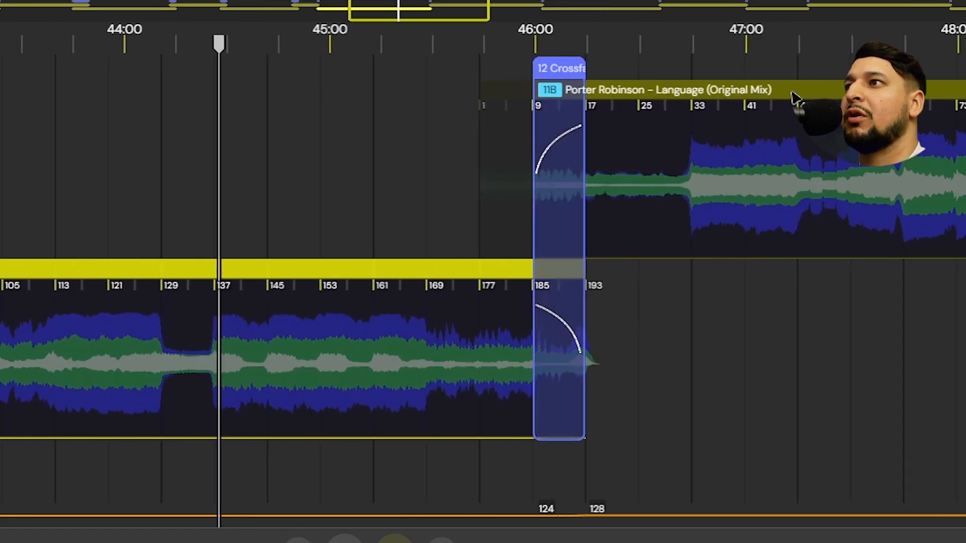
left_click_drag(431, 68, 285, 64)
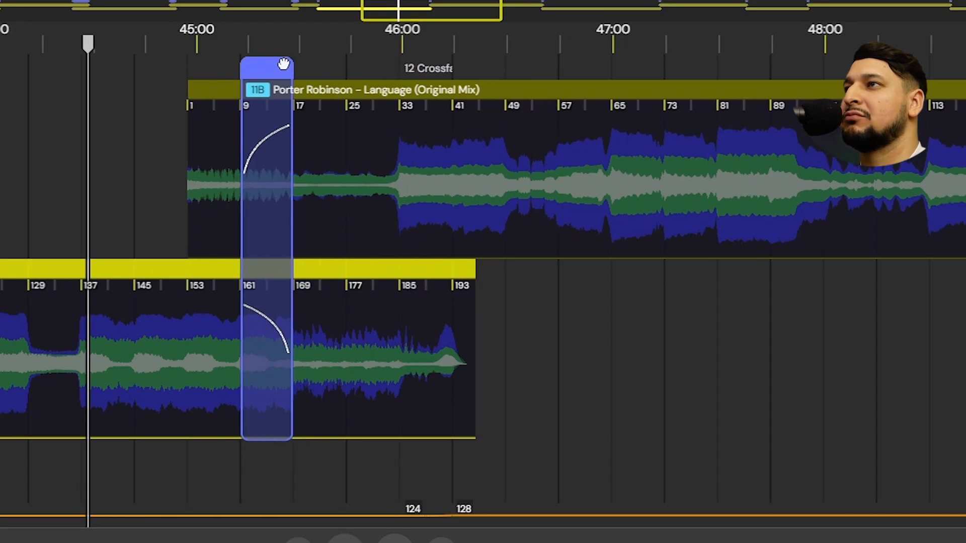
left_click(214, 478)
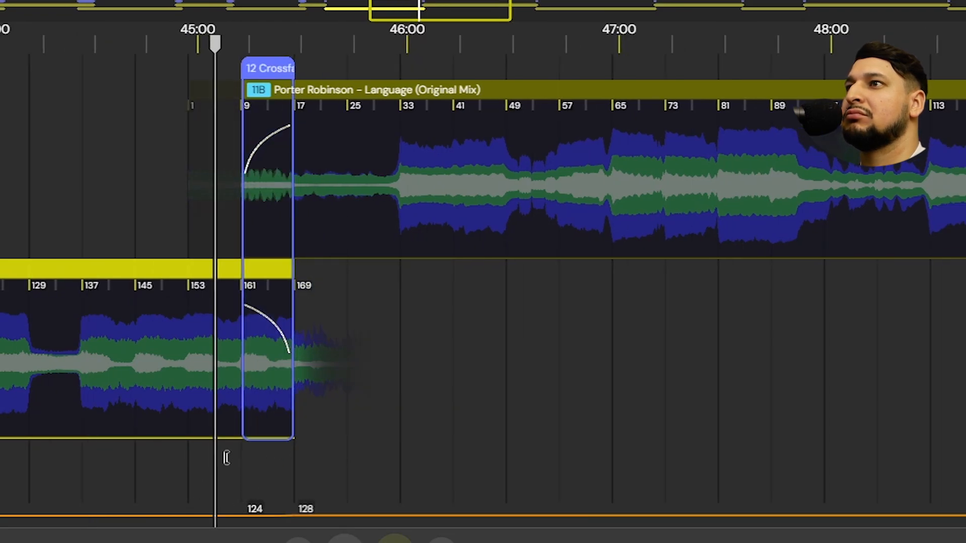
left_click(230, 457)
scroll(259, 456, "up", 2)
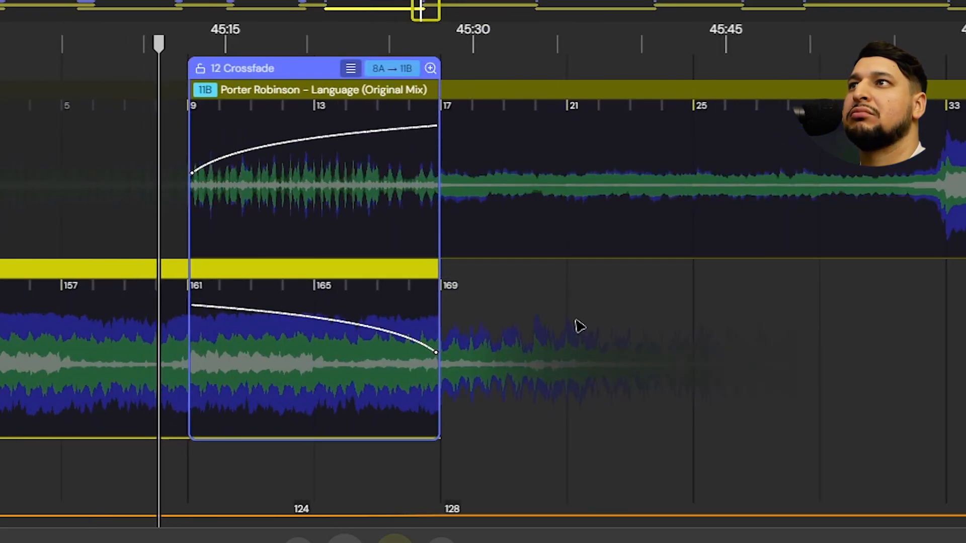
Shift the Porter Robinson track so its bar 1 lines up with the start of the crossfade at Flume's bar 161
left_click_drag(946, 89, 608, 82)
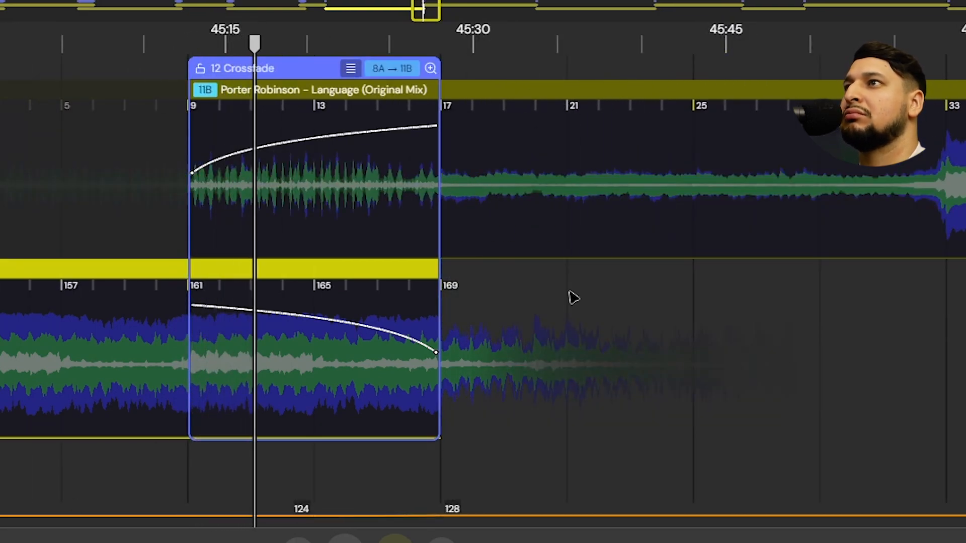
scroll(297, 300, "up", 5)
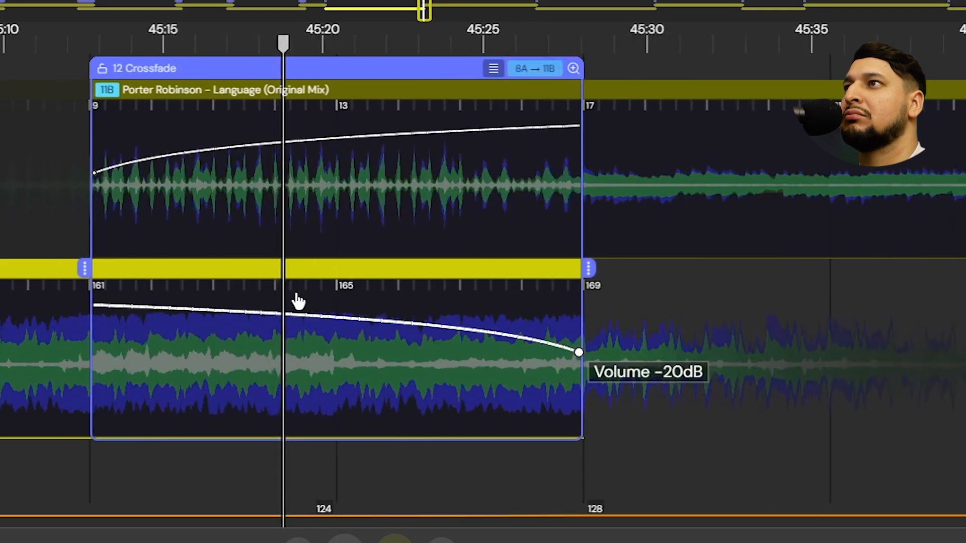
scroll(301, 302, "up", 2)
scroll(302, 302, "down", 4)
scroll(303, 303, "up", 3)
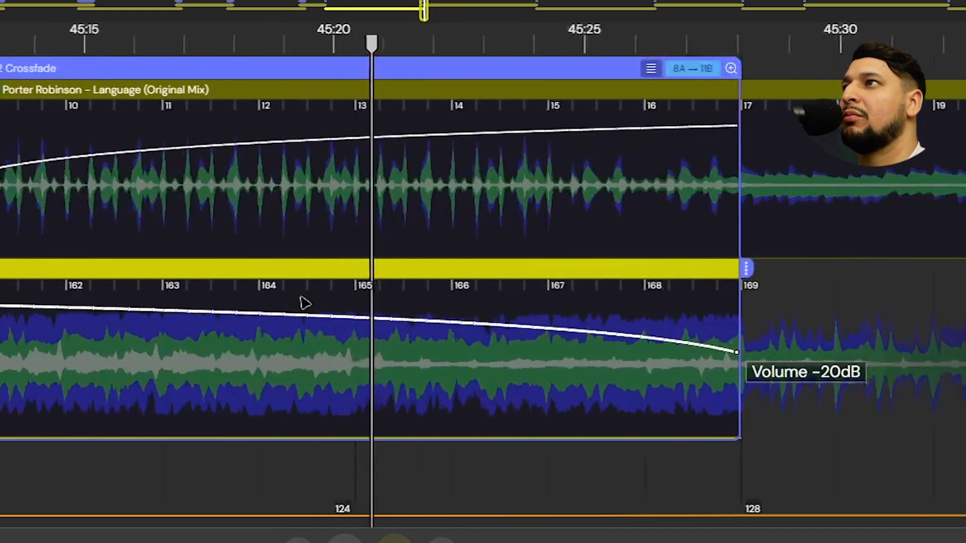
scroll(268, 186, "down", 4)
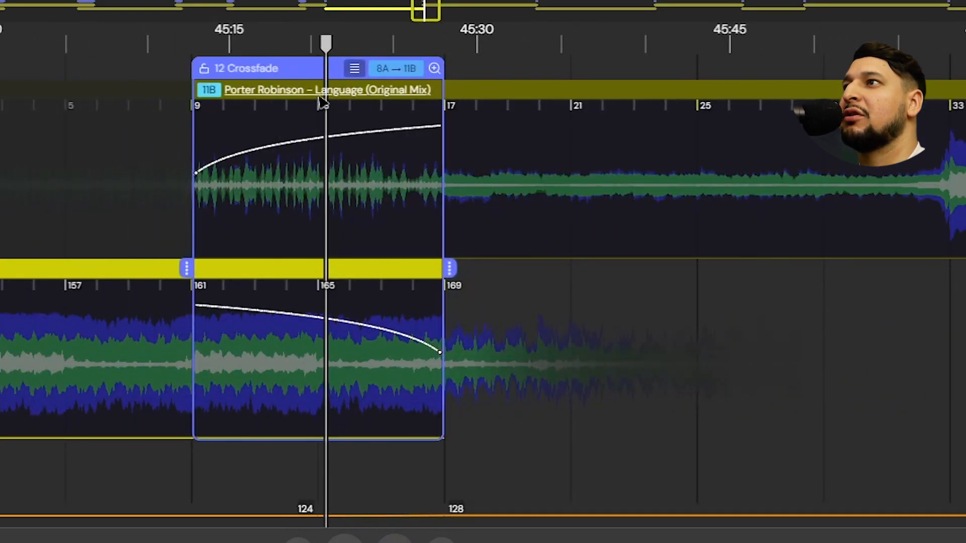
left_click_drag(323, 101, 761, 74)
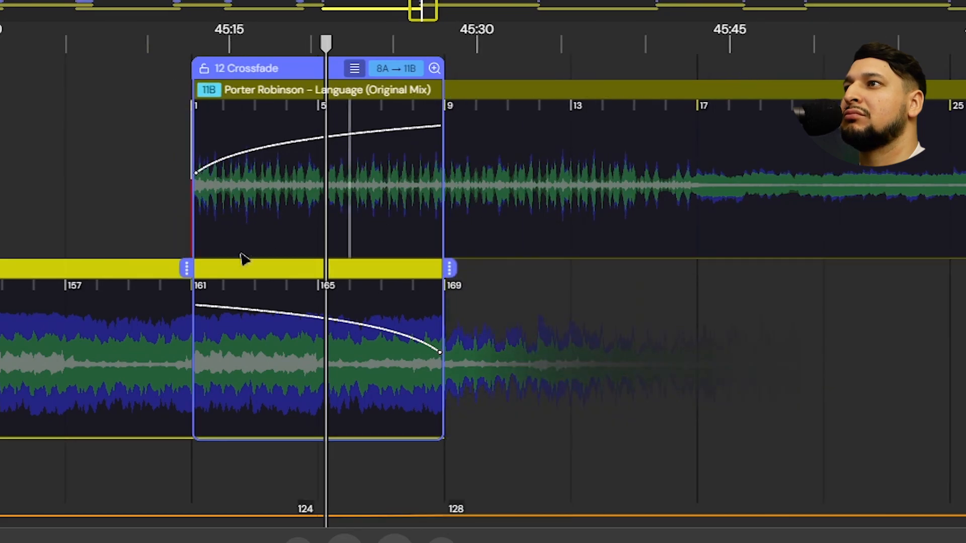
Play the mix from a few bars before the crossfade into its first bar to check the track alignment
left_click(106, 247)
scroll(159, 252, "up", 5)
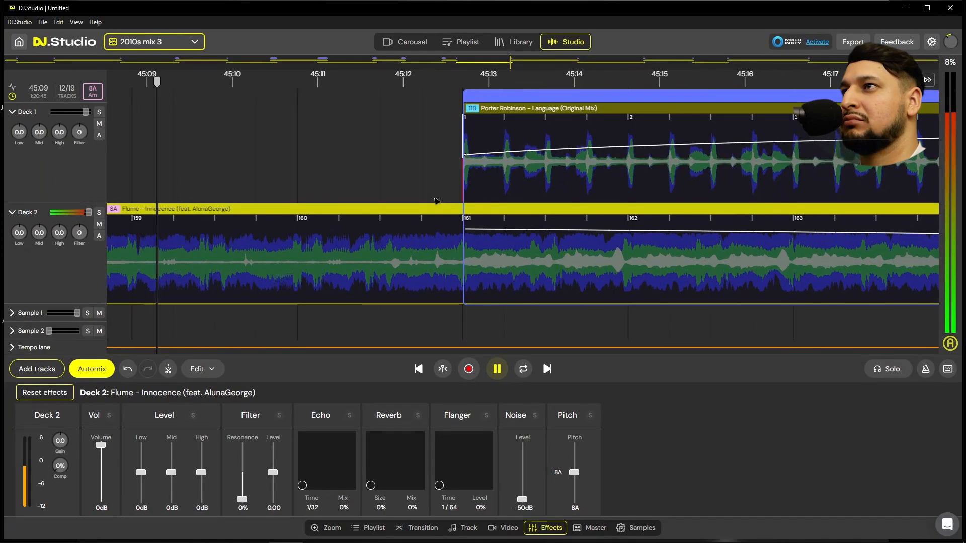
scroll(377, 222, "down", 2)
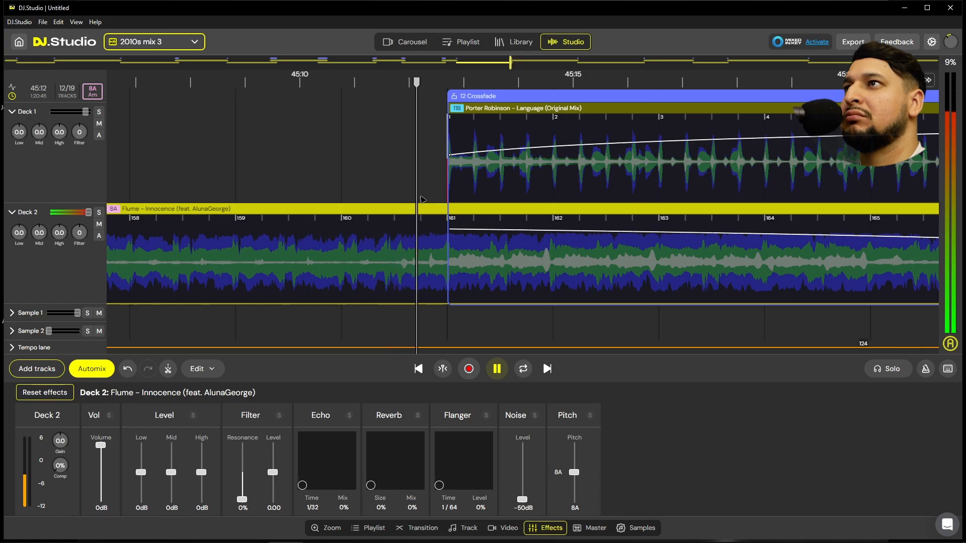
key("space")
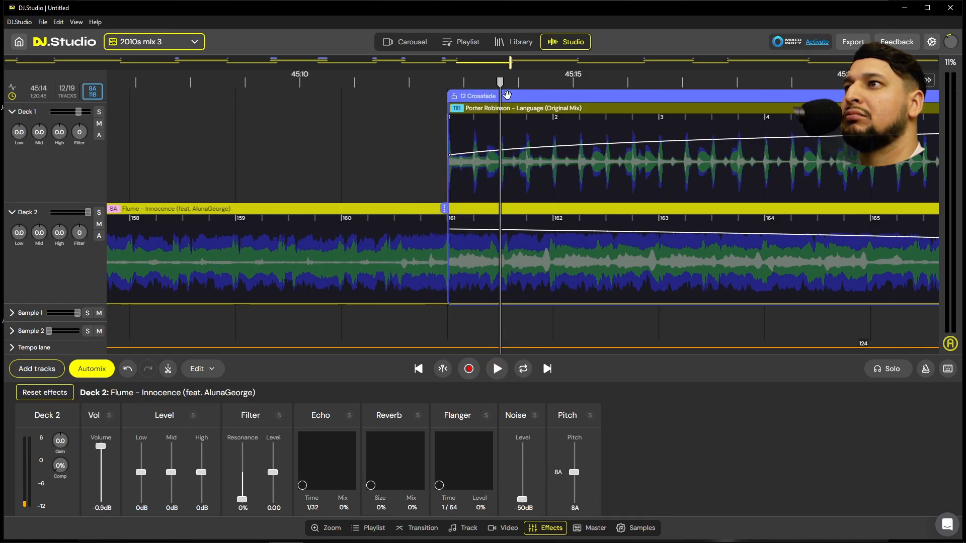
left_click_drag(507, 95, 963, 103)
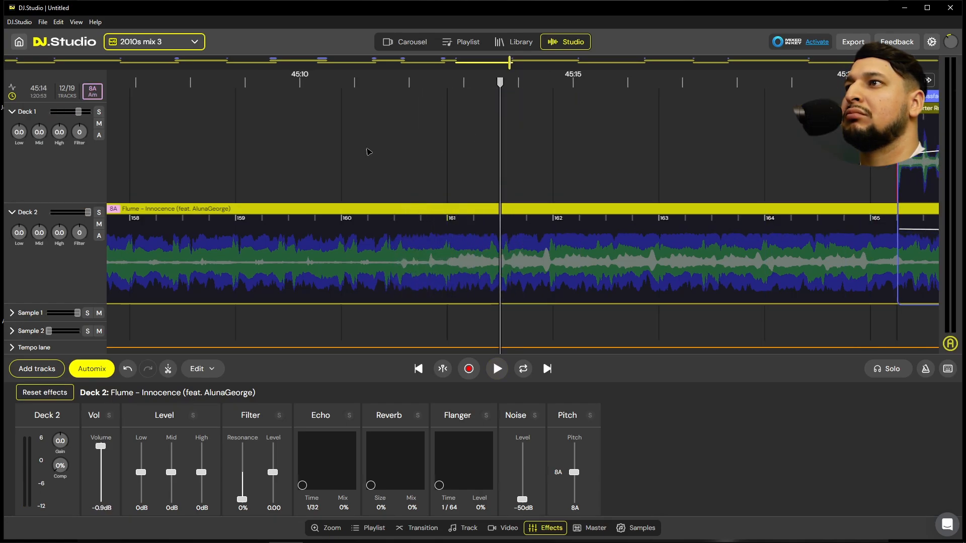
key("space")
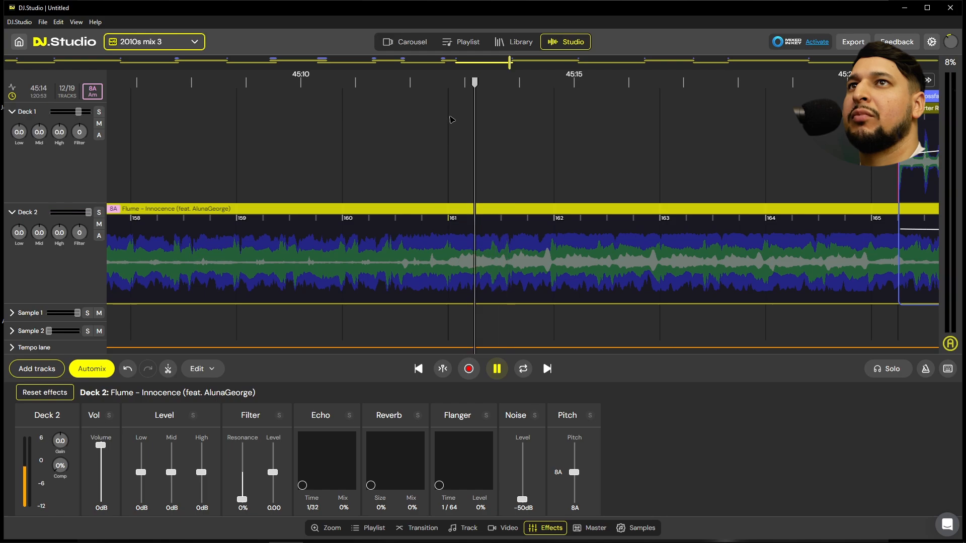
key("space")
left_click_drag(929, 97, 472, 116)
Change transition 12 from Crossfade to Stems and delay the incoming track's drum fade-in to about its bar 8
scroll(428, 144, "down", 5)
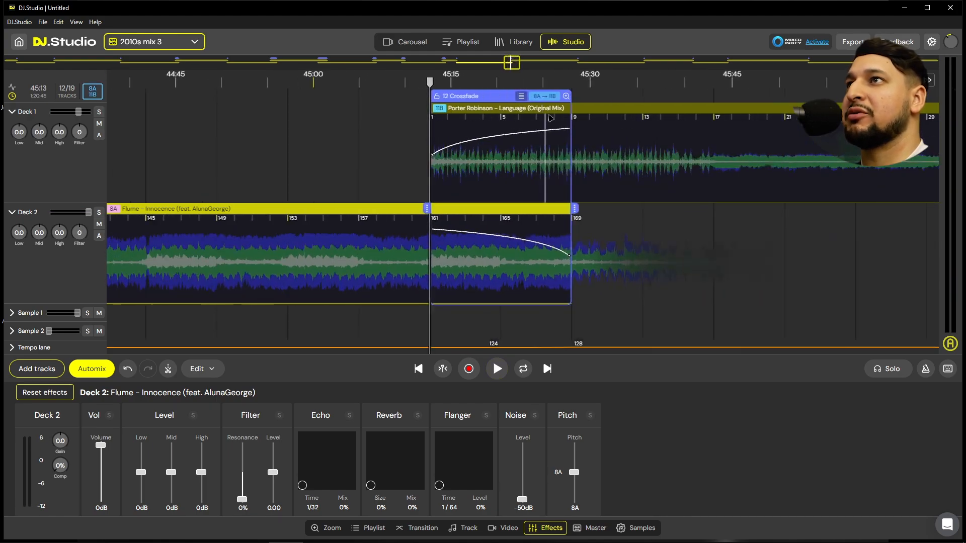
left_click(619, 107)
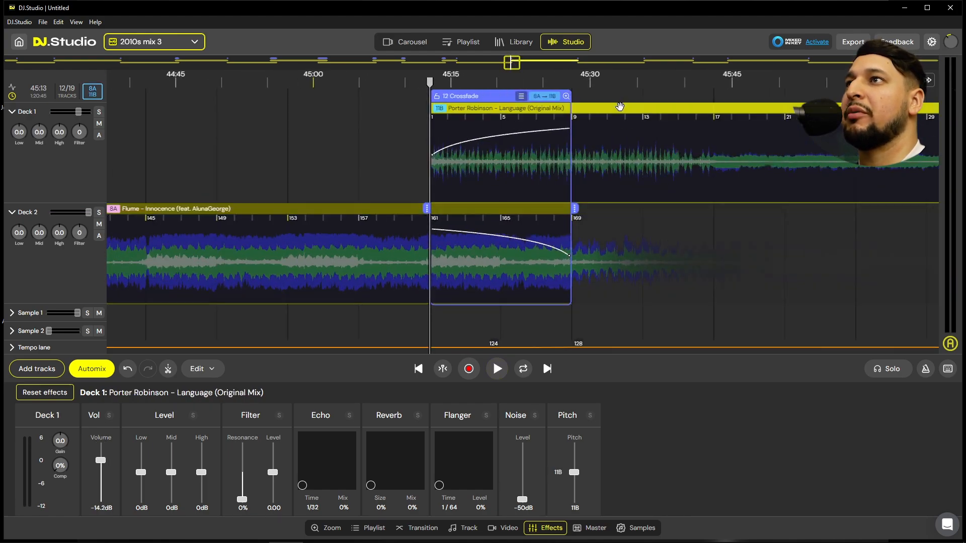
left_click(522, 96)
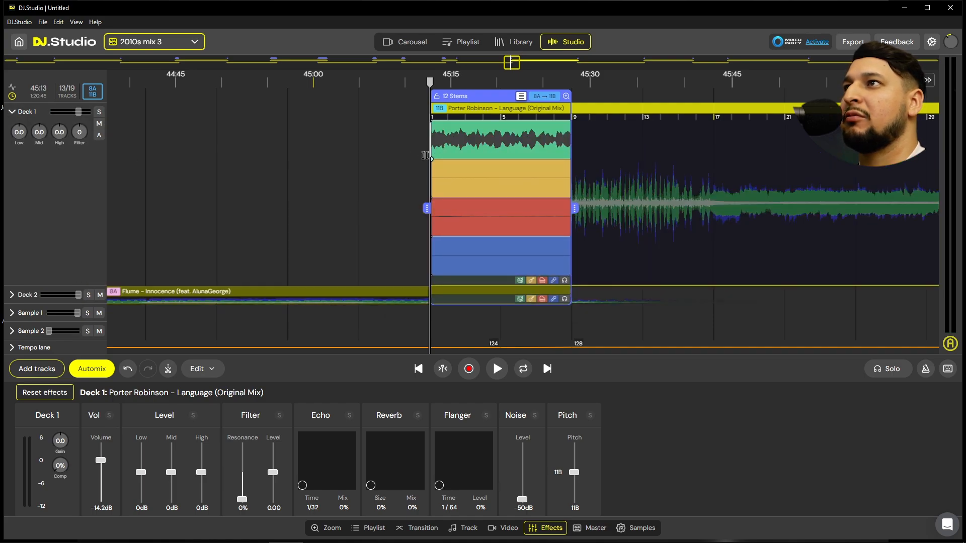
left_click_drag(433, 160, 511, 132)
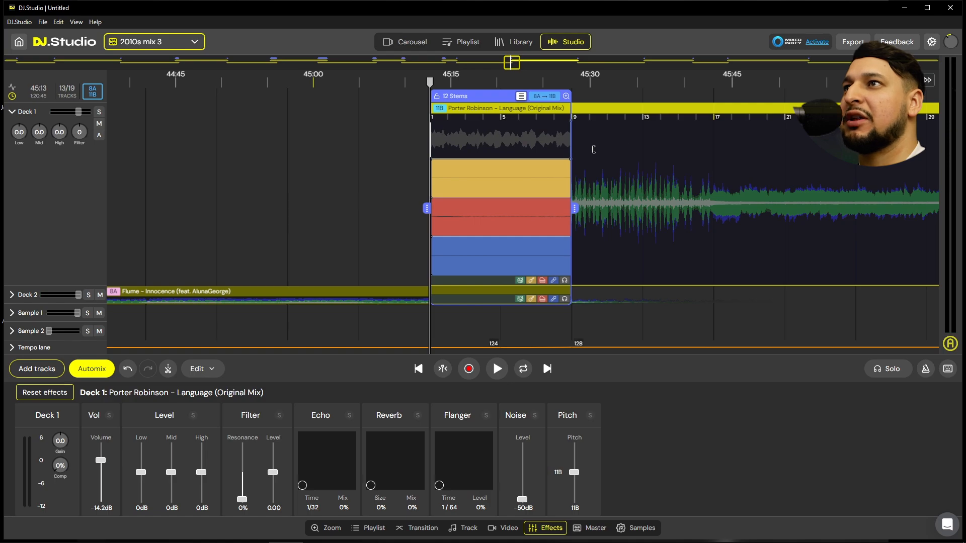
scroll(562, 145, "up", 3)
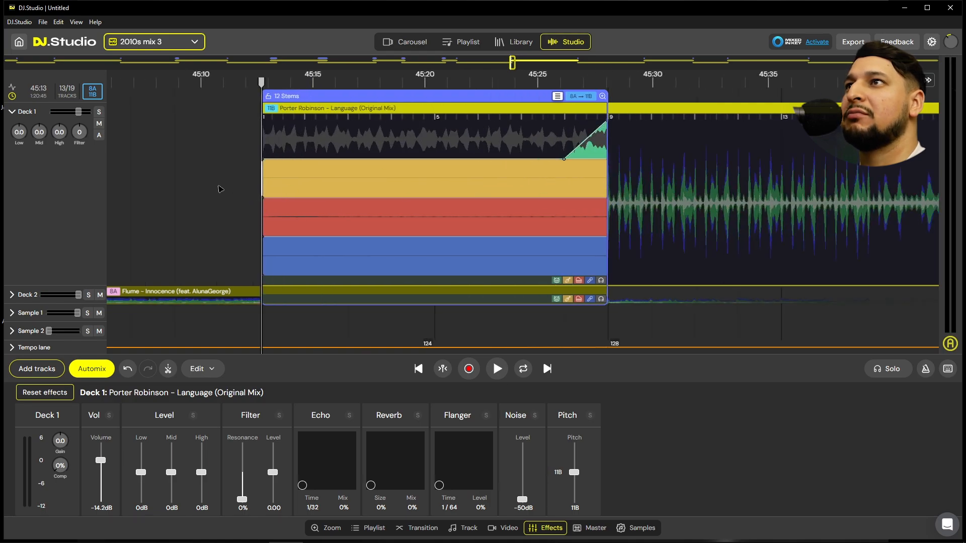
Expand Deck 2 and fade out Flume's drums from bar 165 and its bass over roughly the transition's last half bar
left_click(567, 106)
left_click(559, 85)
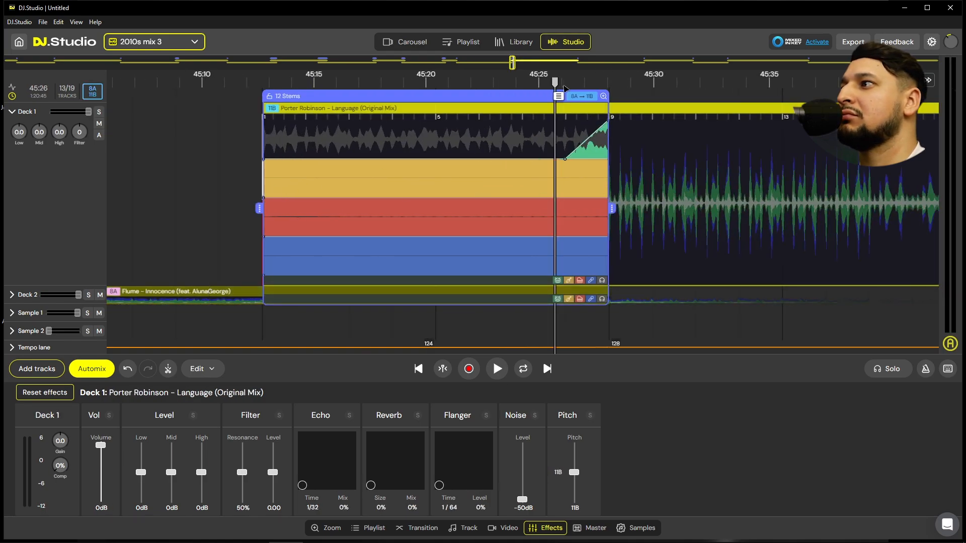
key("space")
left_click(20, 295)
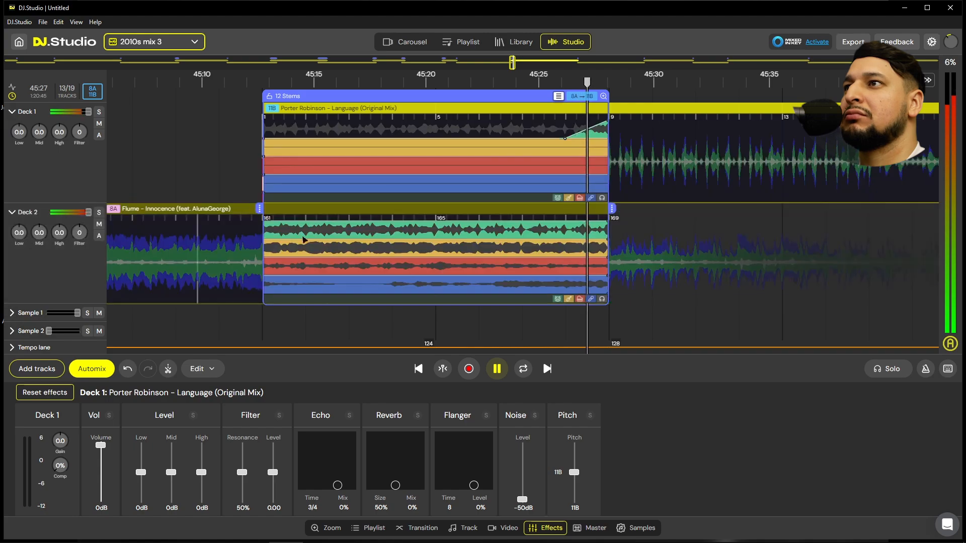
left_click_drag(609, 222, 586, 240)
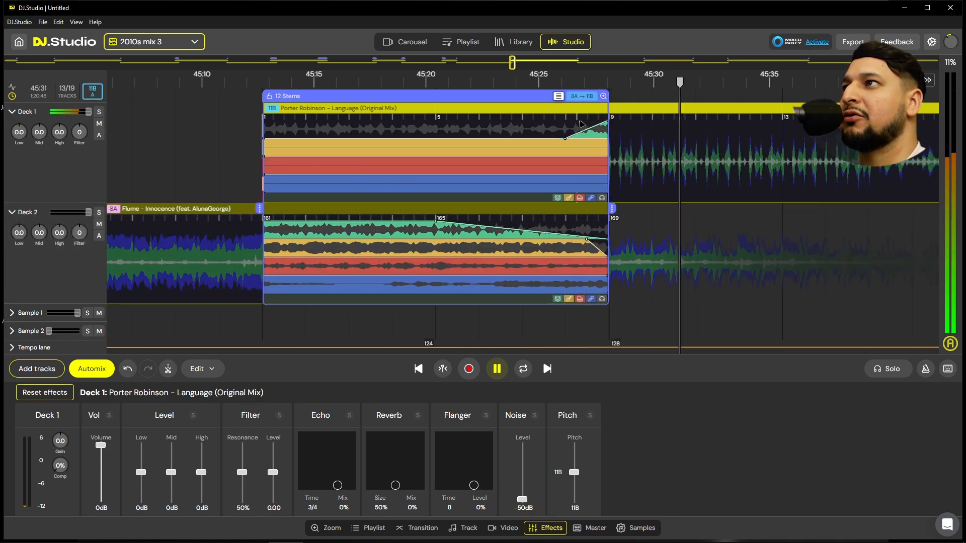
Keep the Porter Robinson drums silent until the end of the transition and replay from just before its start
left_click_drag(566, 139, 607, 139)
key("space")
left_click(251, 145)
key("space")
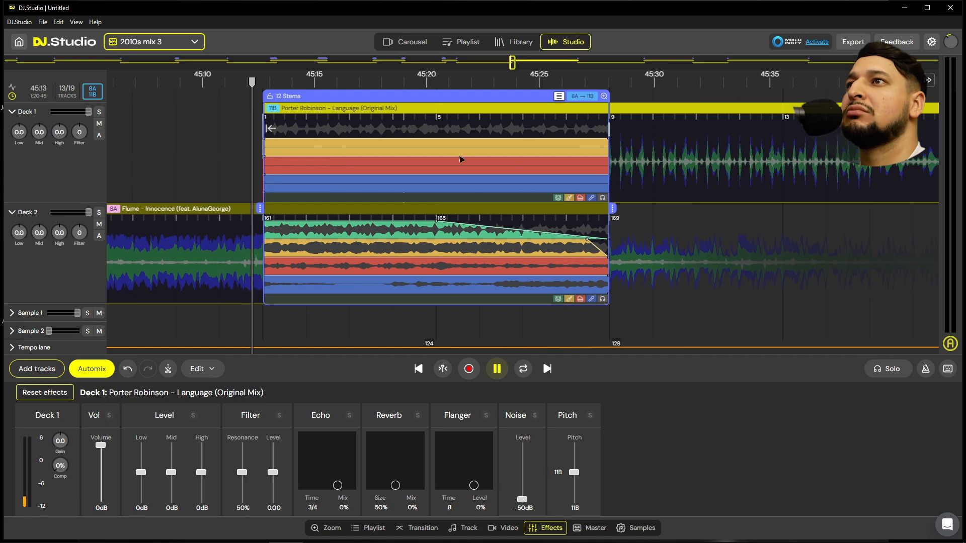
Shift the Porter Robinson track so its bar 17 lines up with the start of the Stems transition
scroll(457, 227, "down", 5)
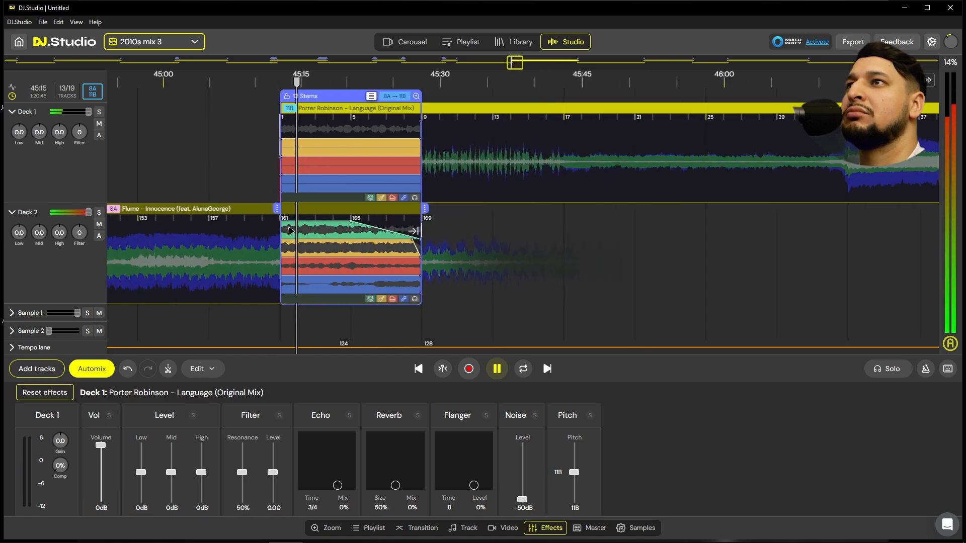
scroll(428, 184, "up", 3)
scroll(242, 174, "down", 3)
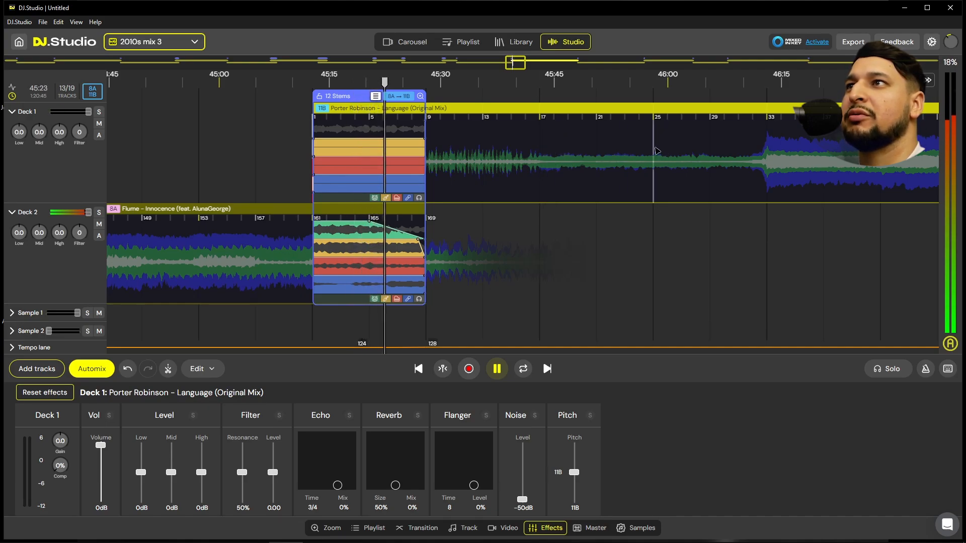
left_click_drag(711, 108, 490, 111)
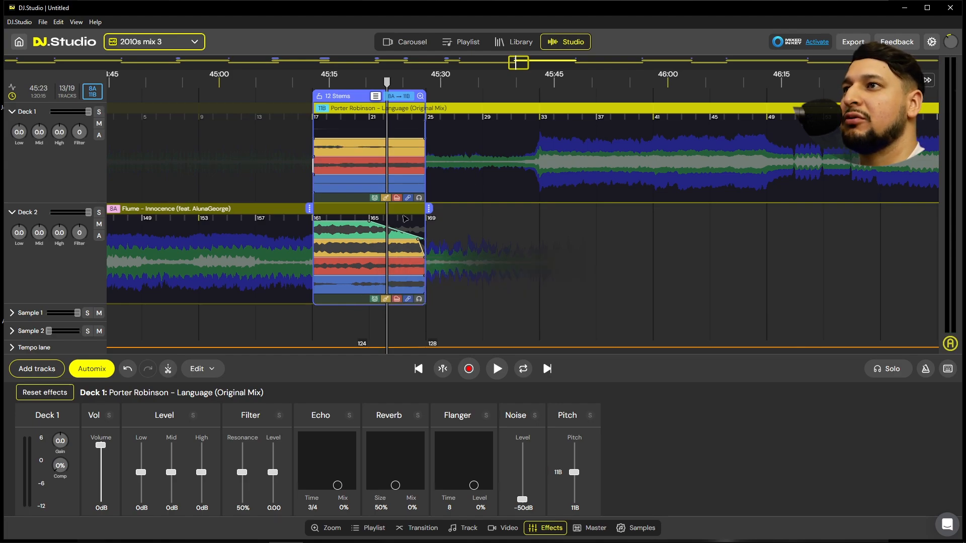
scroll(436, 195, "down", 5)
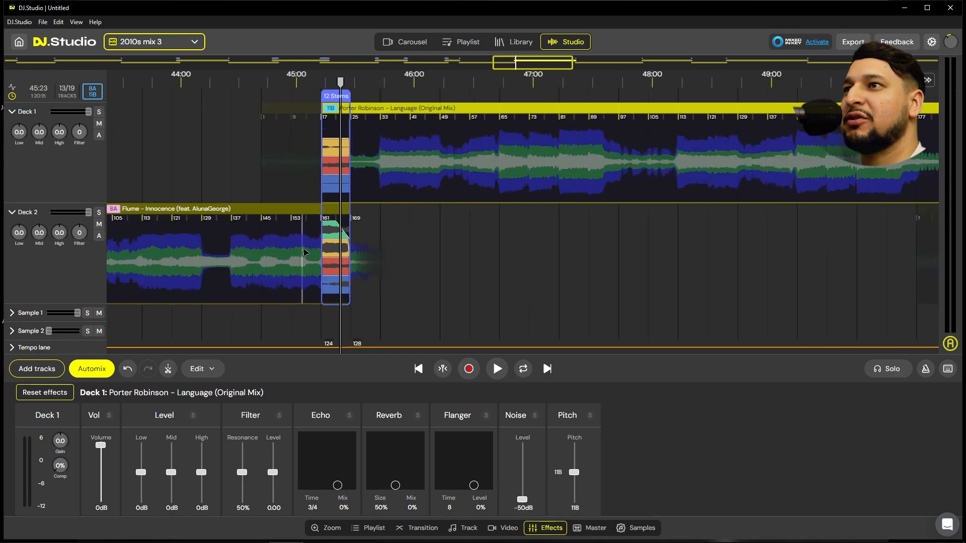
scroll(468, 259, "up", 5)
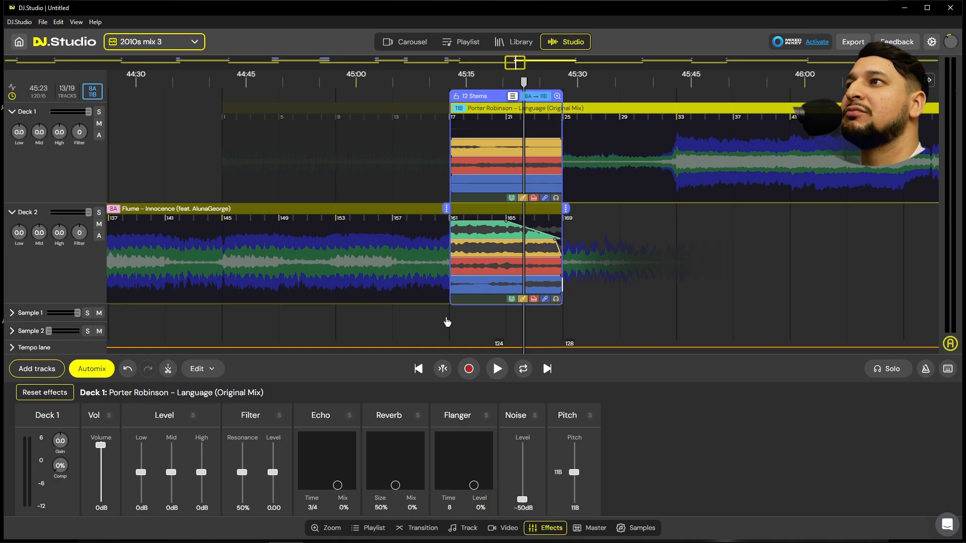
While playing the transition, fade in Porter Robinson's bass across its full length and the melody up to about bar 21
left_click(447, 322)
key("space")
scroll(557, 308, "up", 3)
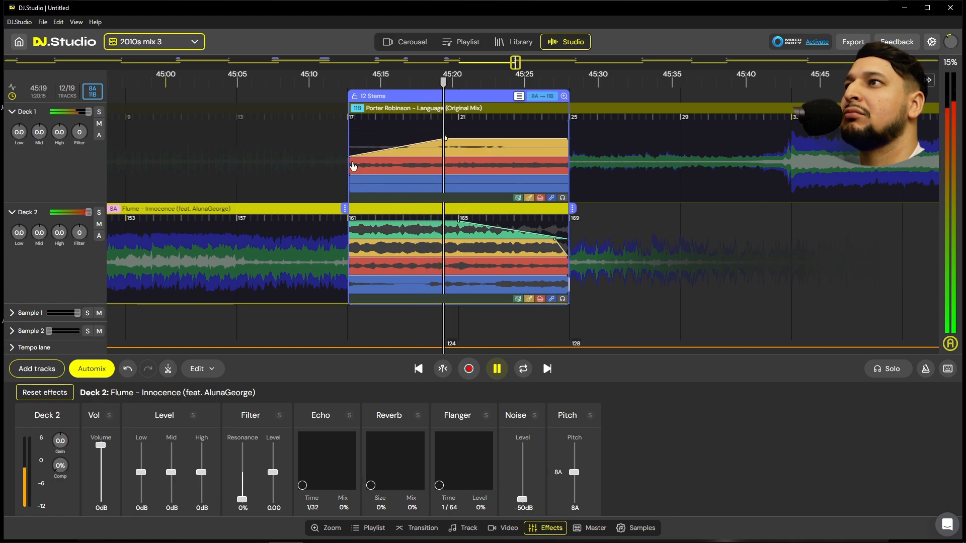
left_click_drag(353, 166, 451, 156)
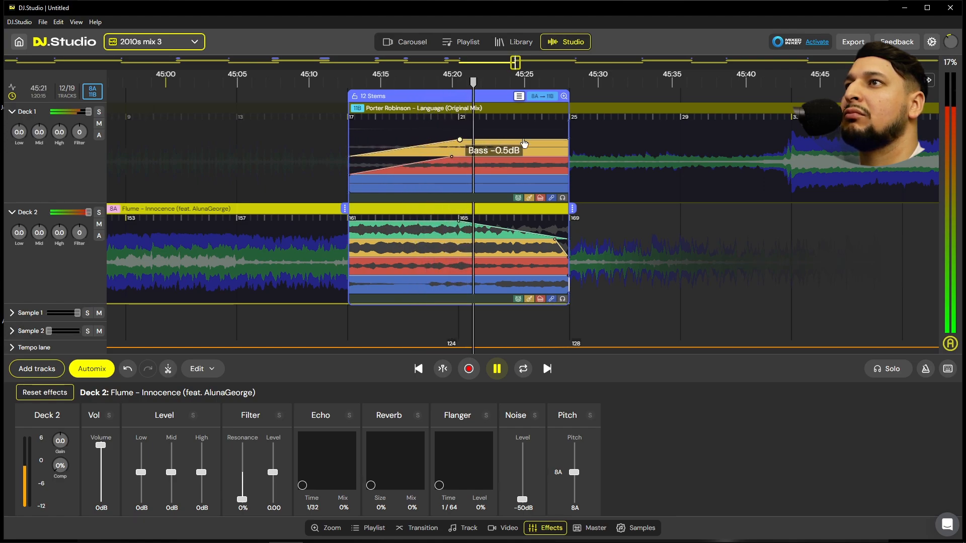
left_click_drag(524, 144, 581, 138)
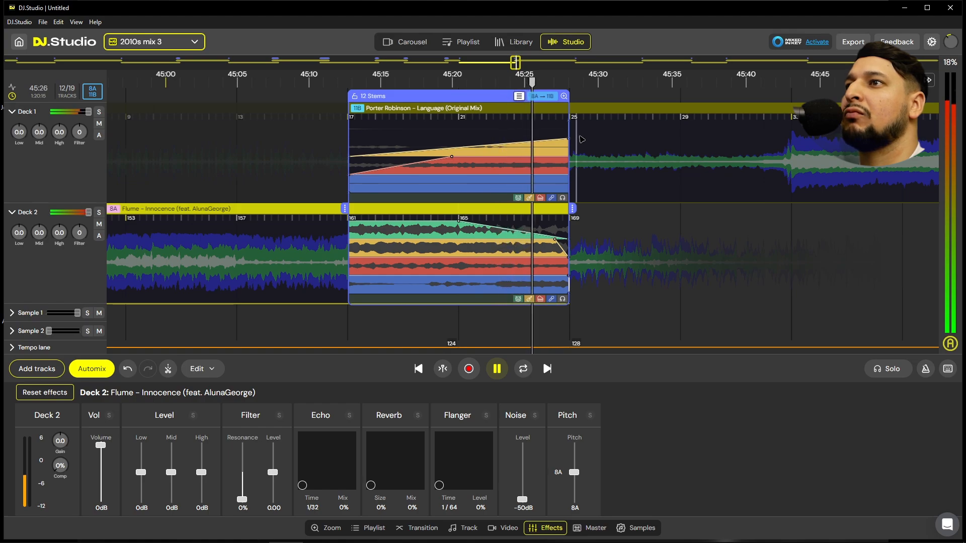
Fade out Flume's melody stem from bar 167 to the transition's end and return the playhead to about 45:26
left_click_drag(568, 260, 514, 258)
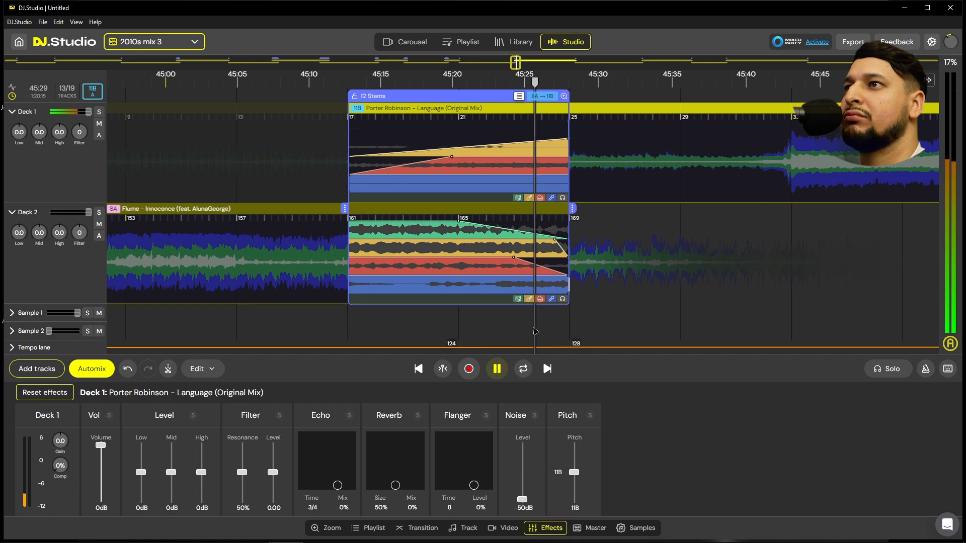
scroll(538, 332, "up", 3)
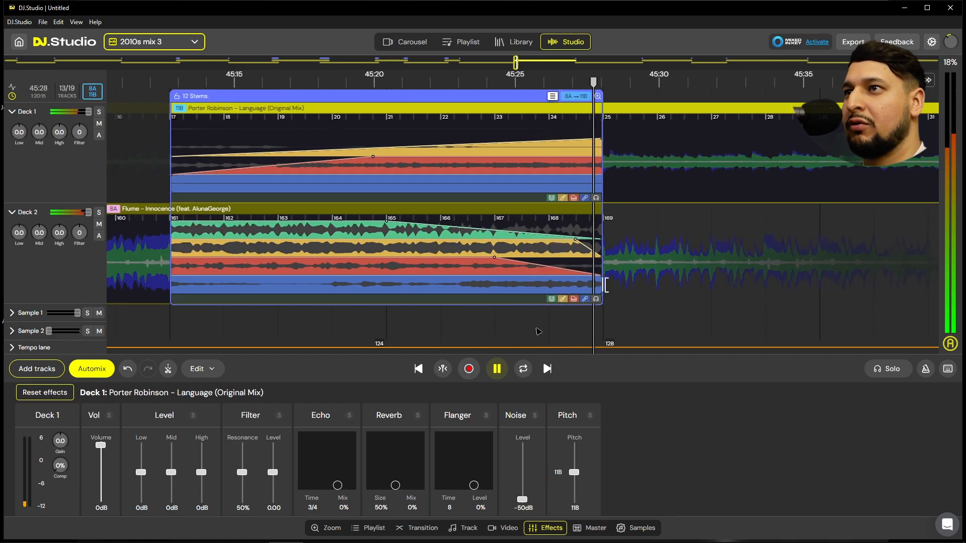
left_click(534, 331)
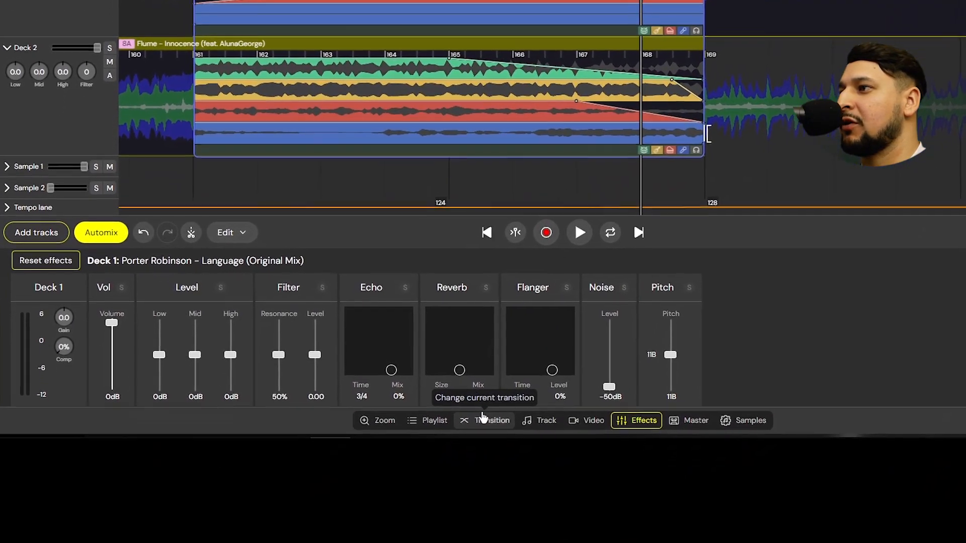
Add an Echo effect out to the transition and start the echo at bar 167 of the Flume track
left_click(417, 528)
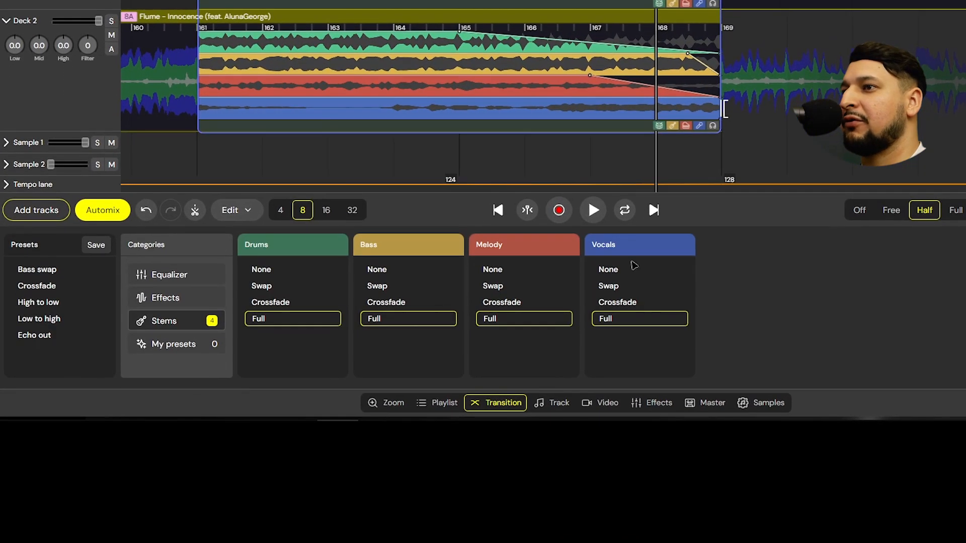
left_click(159, 274)
left_click(161, 298)
left_click(629, 335)
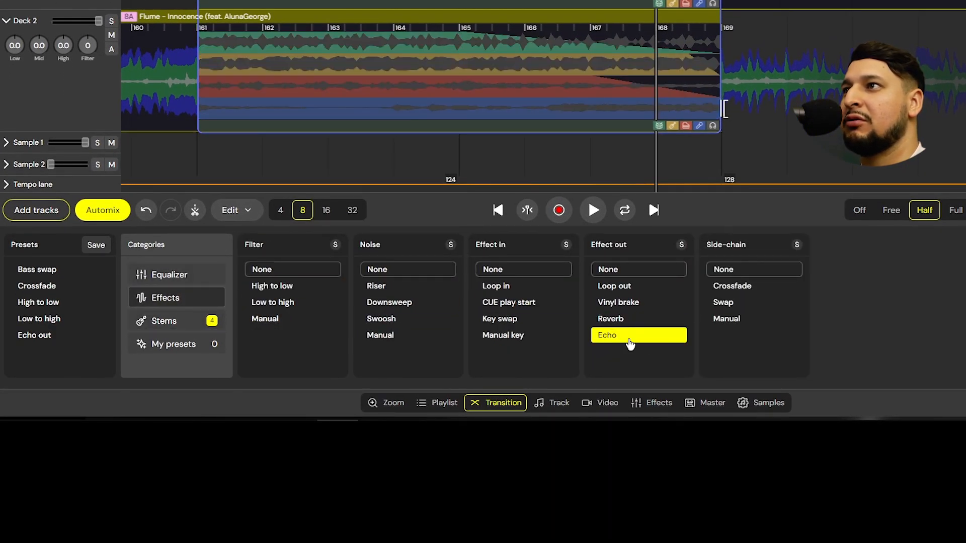
left_click(645, 338)
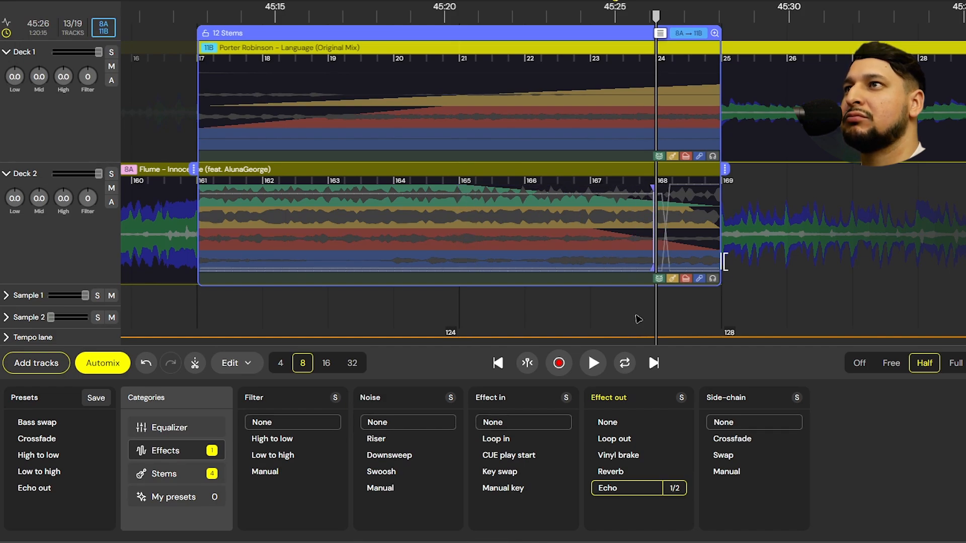
key("space")
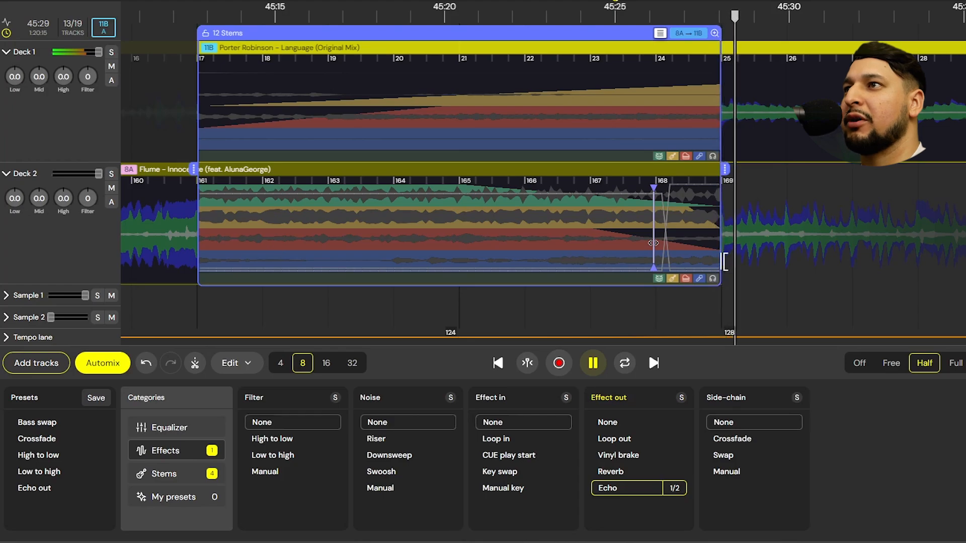
key("space")
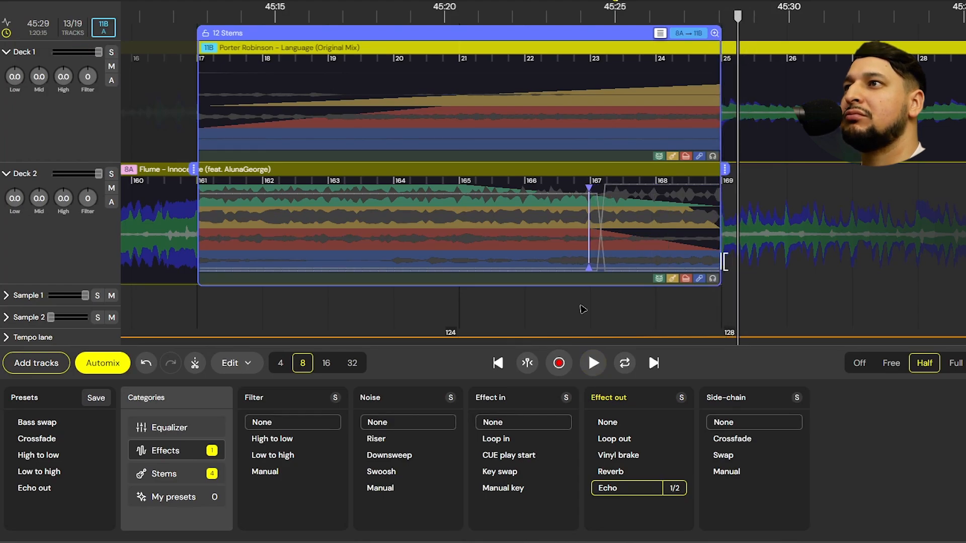
While playing the transition, extend its end to bar 173 of the Flume track and dismiss the audio splitting
key("space")
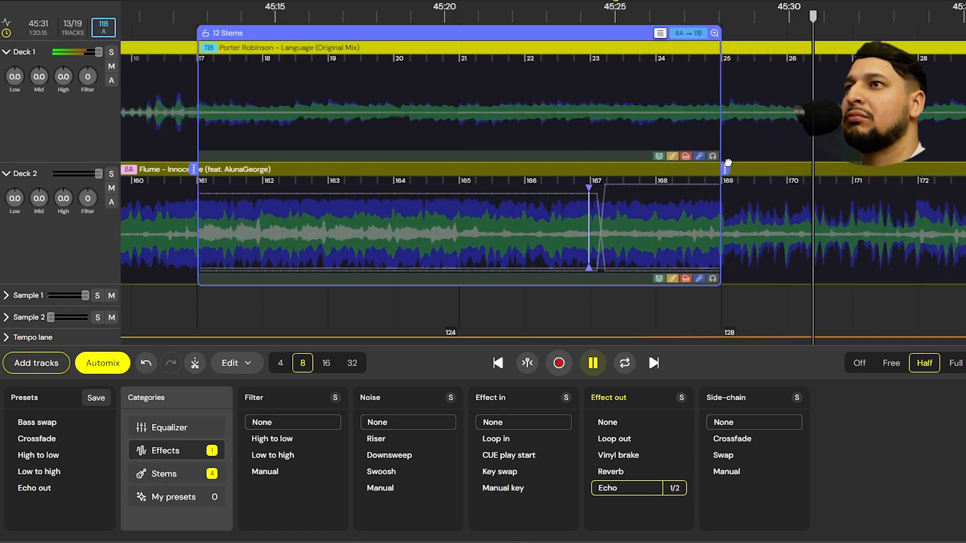
left_click_drag(726, 167, 964, 185)
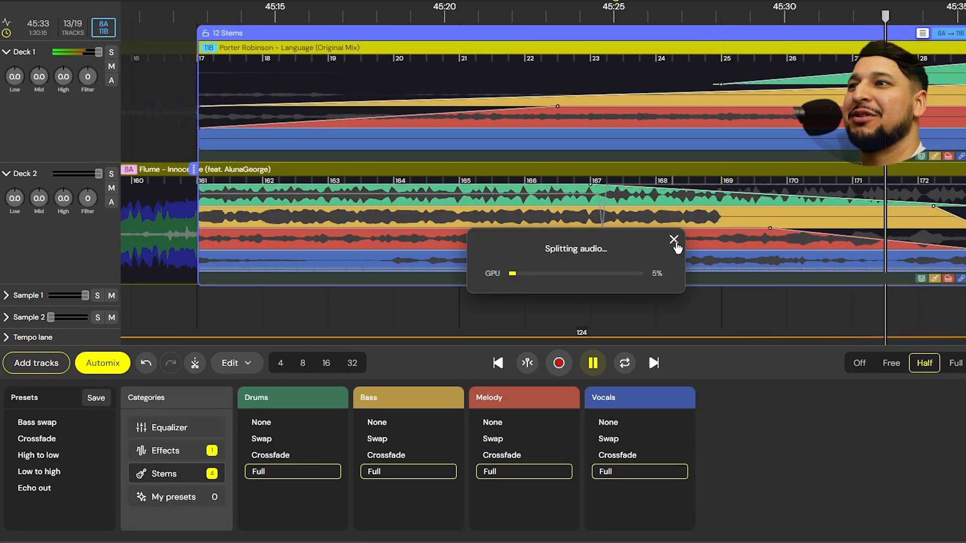
left_click(675, 242)
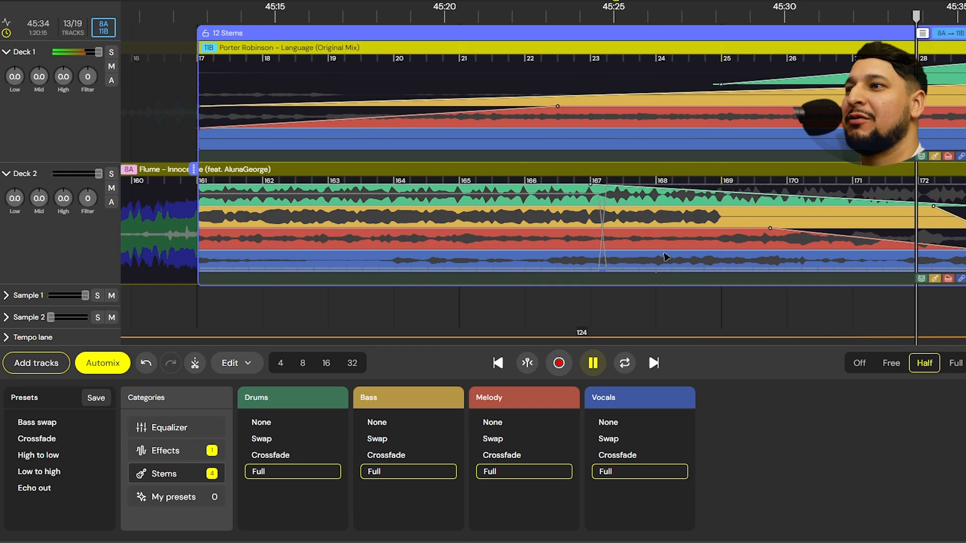
key("space")
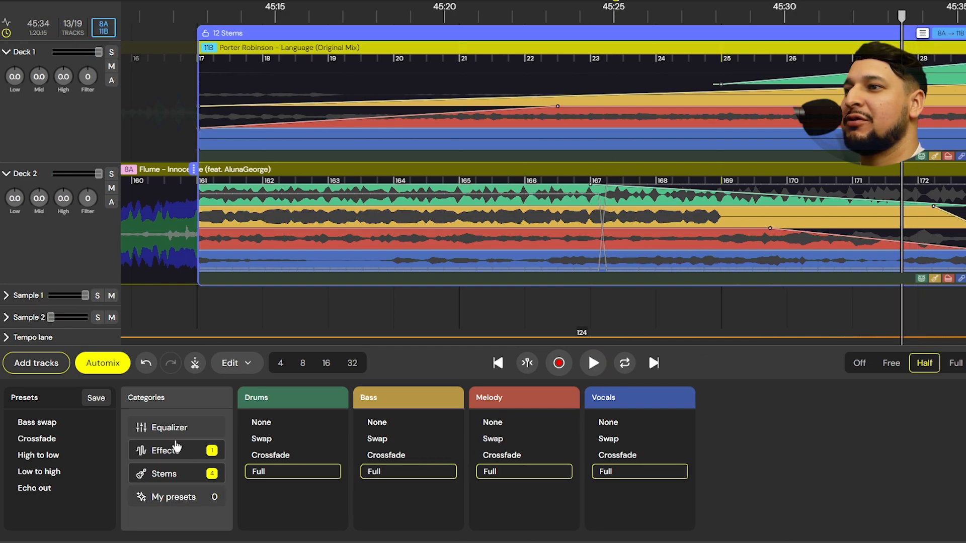
Move the echo start to bar 169 of the Flume track and play the transition to check it
left_click(182, 451)
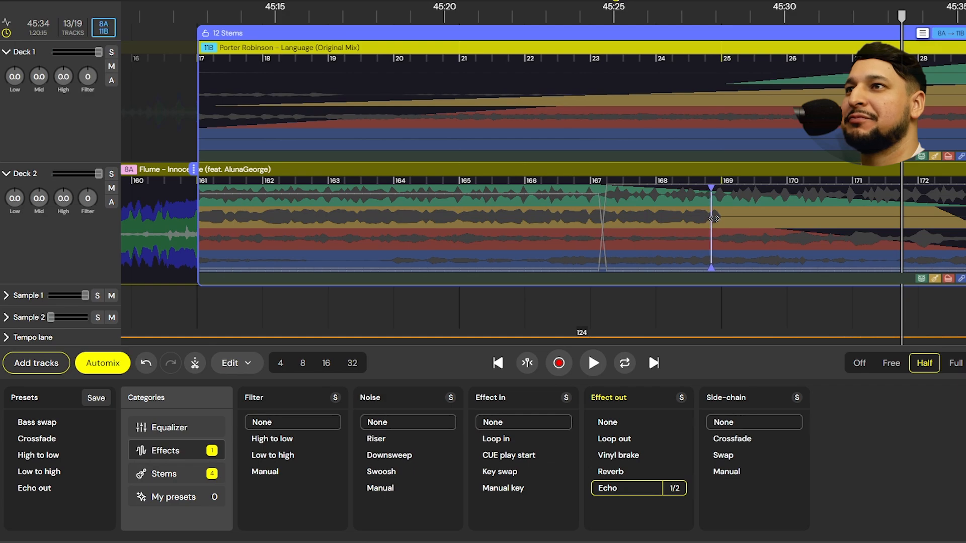
left_click(688, 321)
key("space")
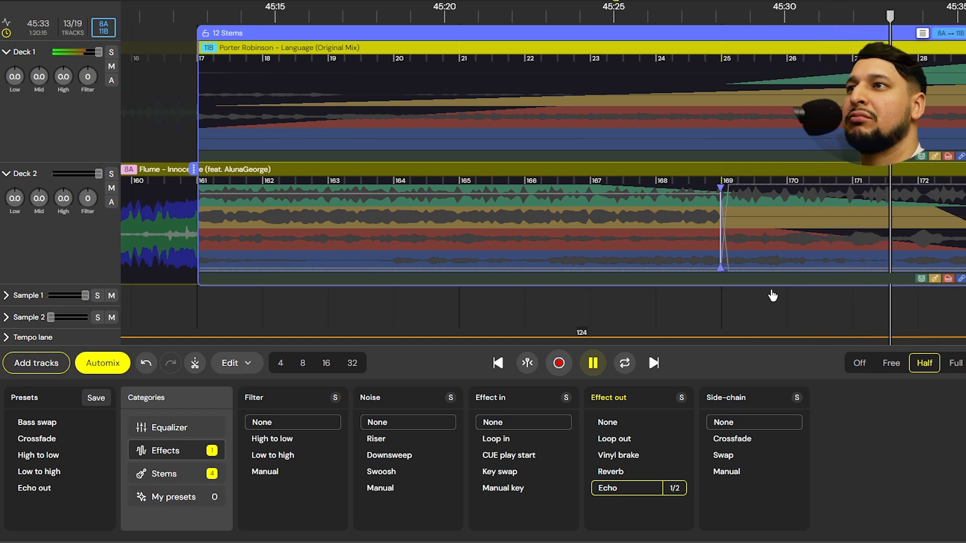
key("space")
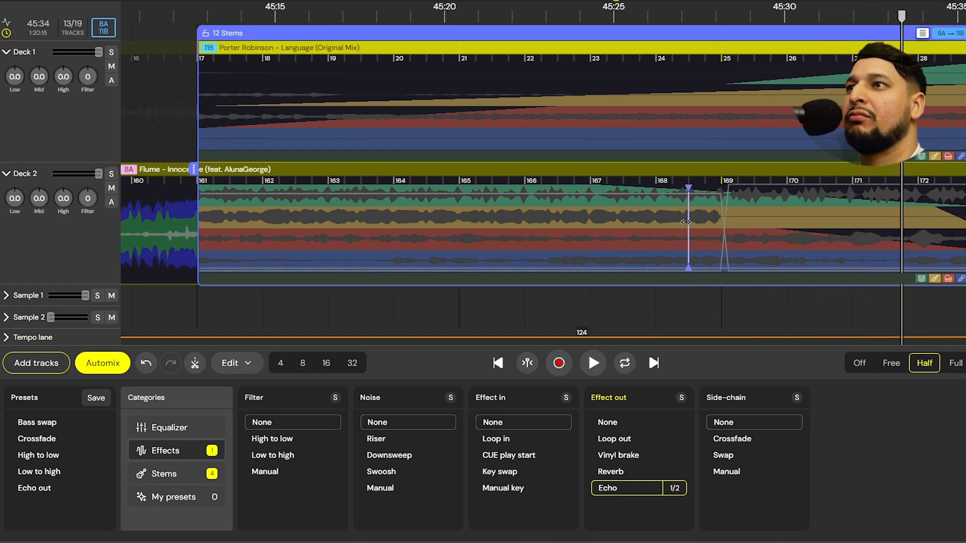
Try the echo start around the middle of bar 168, set it to the beginning of bar 168 and replay
left_click(657, 297)
key("space")
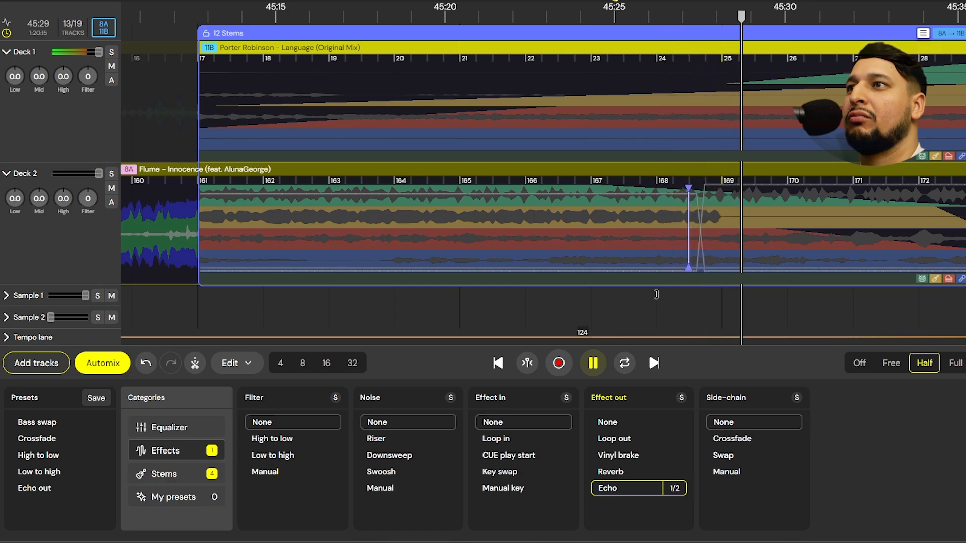
left_click_drag(686, 237, 715, 237)
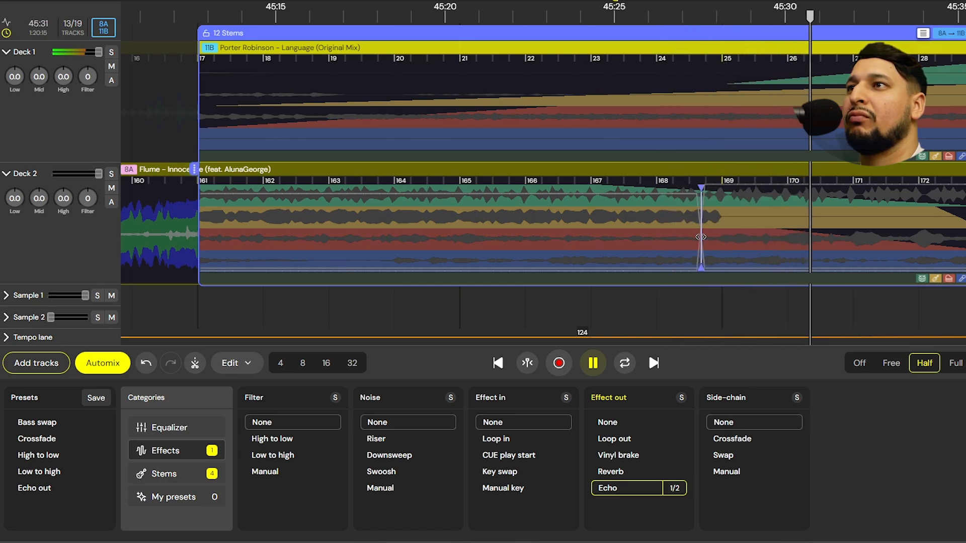
left_click_drag(667, 218, 656, 211)
left_click(611, 316)
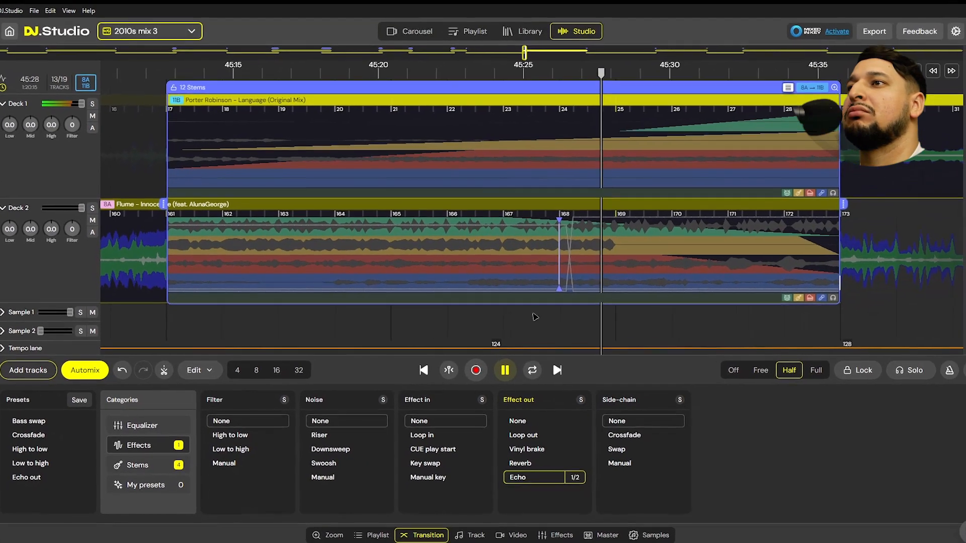
Compare the echo starting at bar 169 during playback, and set its start back to bar 168
left_click_drag(559, 247, 604, 250)
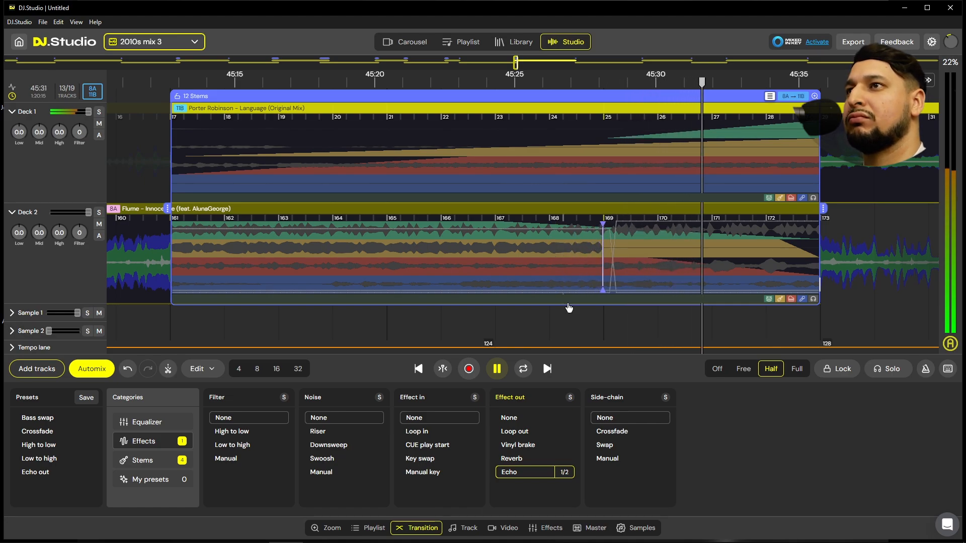
key("space")
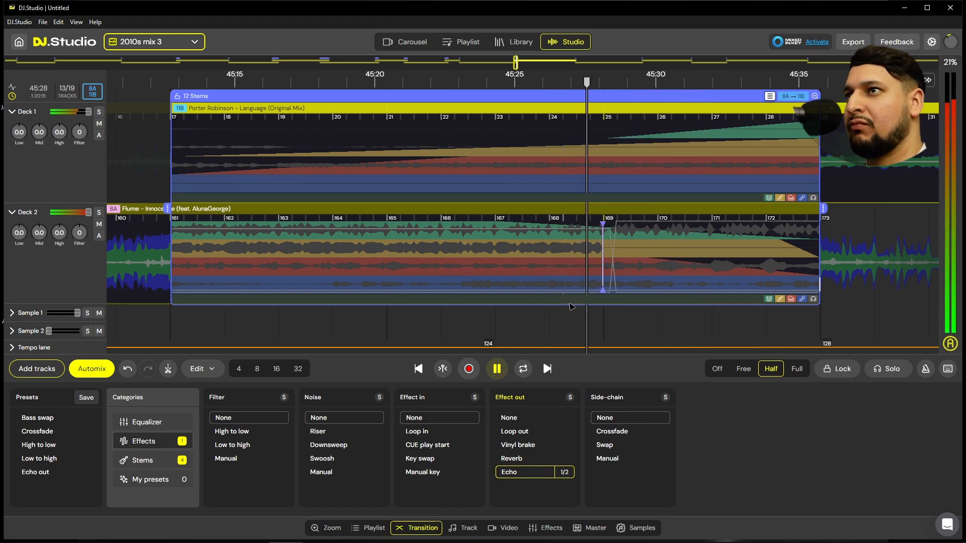
left_click_drag(597, 270, 560, 290)
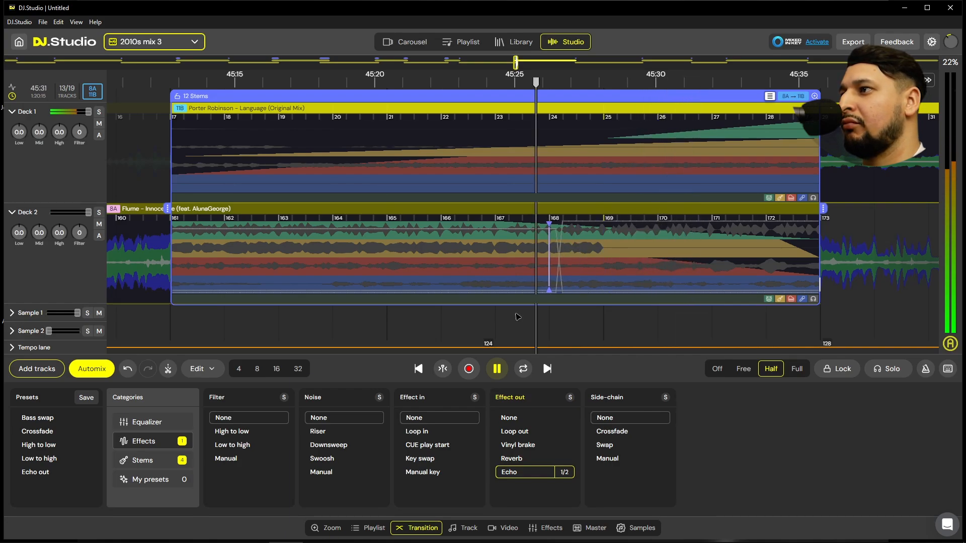
key("space")
Add a Fade out on the High equalizer band and play the transition from just before its start
left_click(155, 428)
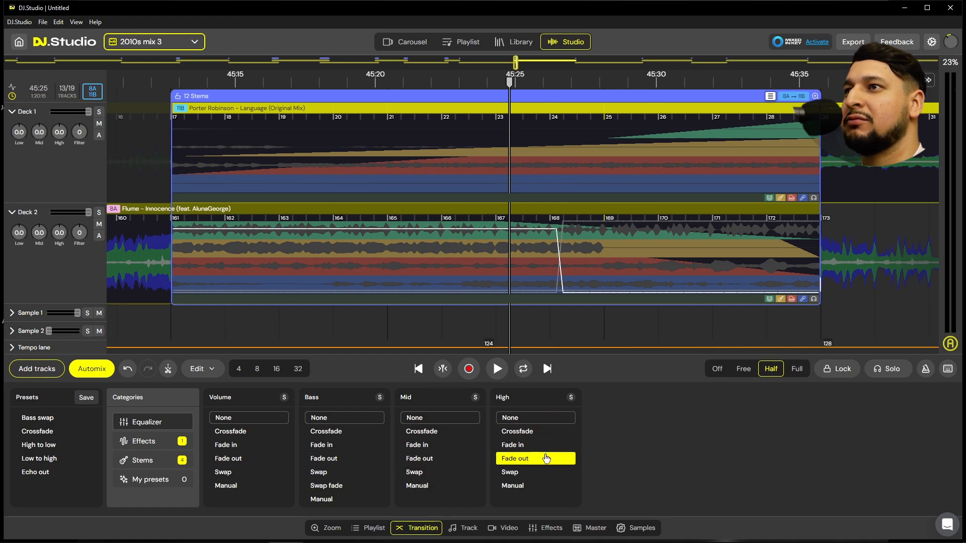
left_click(547, 458)
key("space")
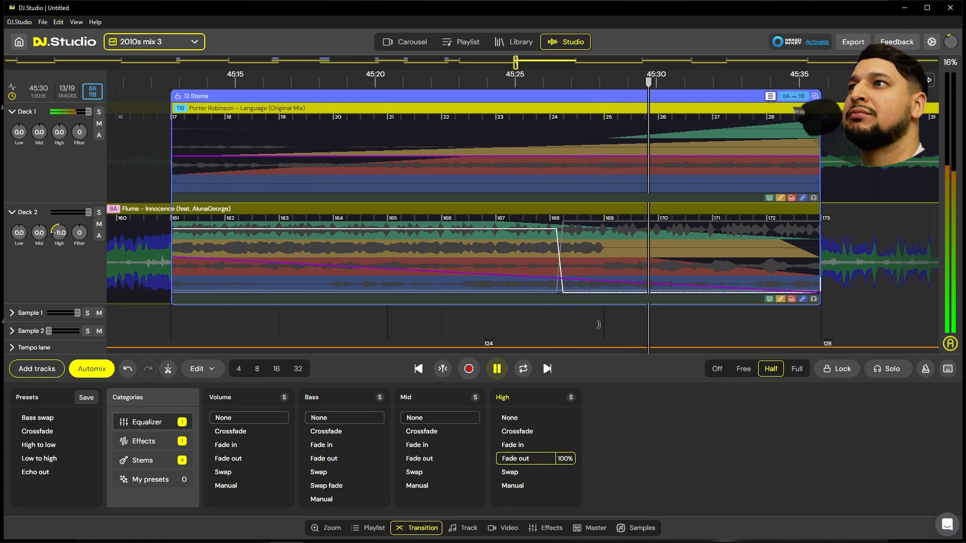
scroll(554, 258, "down", 5)
key("space")
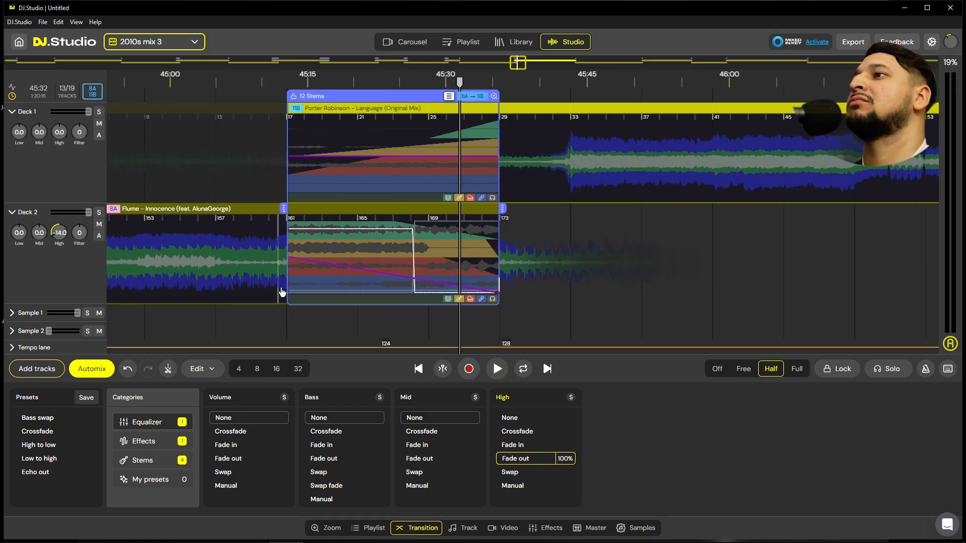
left_click(282, 294)
key("space")
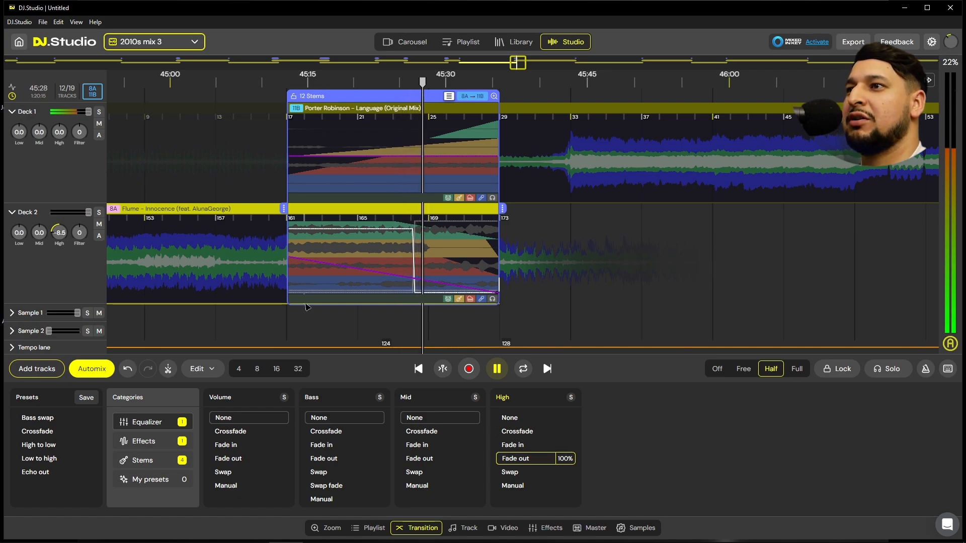
scroll(395, 302, "up", 5)
key("space")
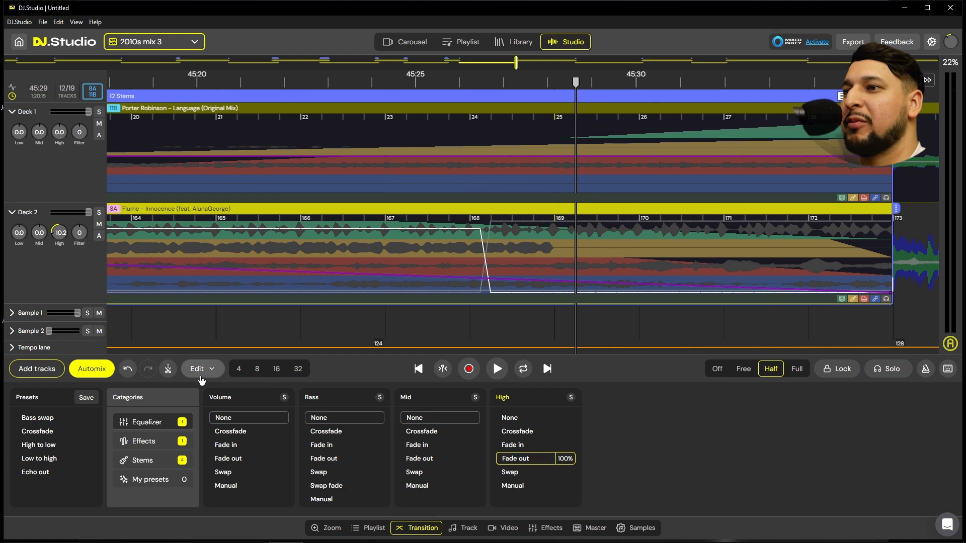
Replace the Echo effect out with Reverb, start it at bar 169 of the Flume track and play it
left_click(145, 445)
left_click(557, 461)
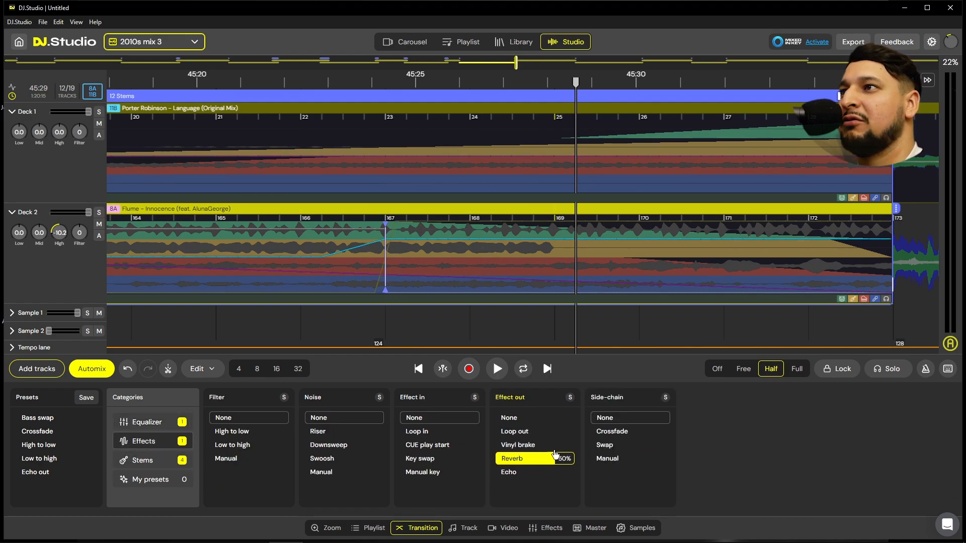
scroll(395, 302, "down", 2)
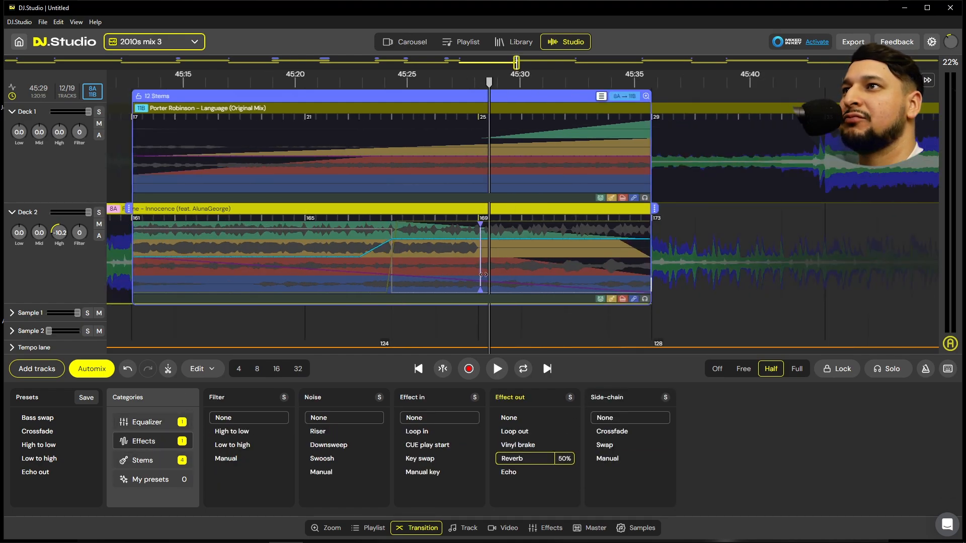
key("space")
scroll(481, 310, "up", 3)
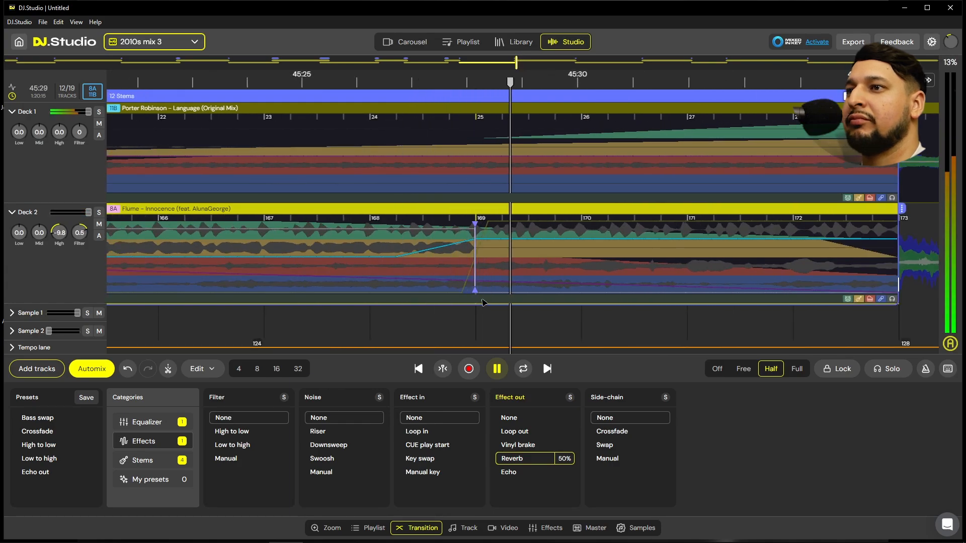
key("space")
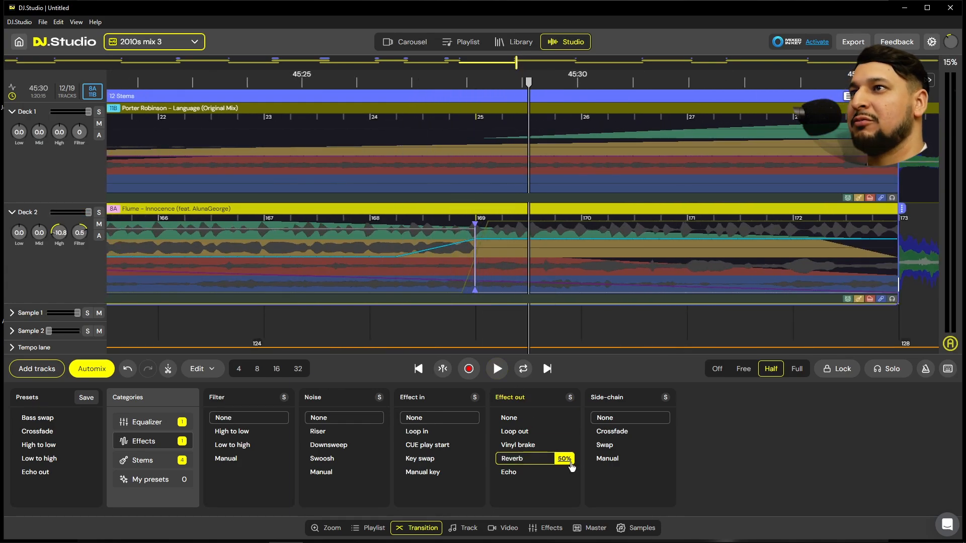
Set the Reverb effect out to 100% and replay the transition from about 45:24
left_click(463, 315)
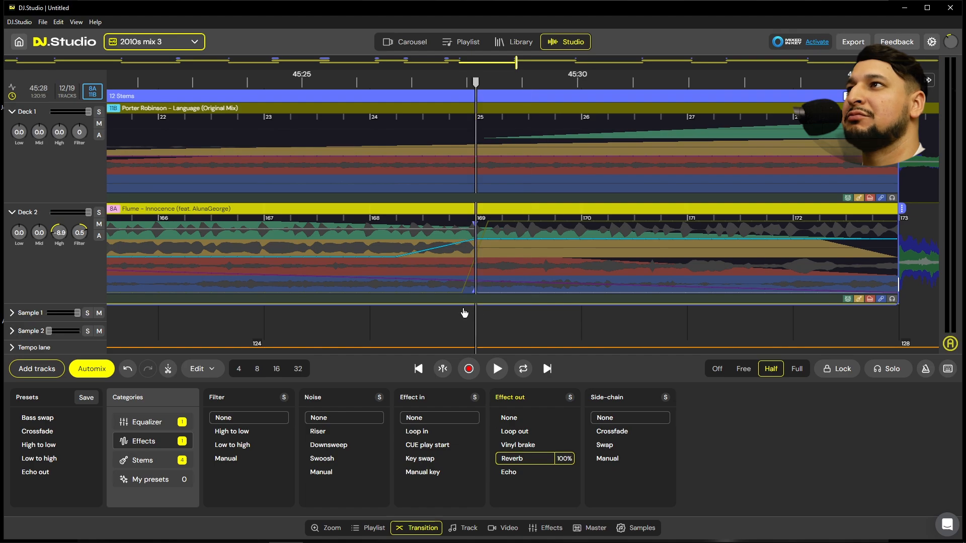
key("space")
key("space")
left_click(263, 82)
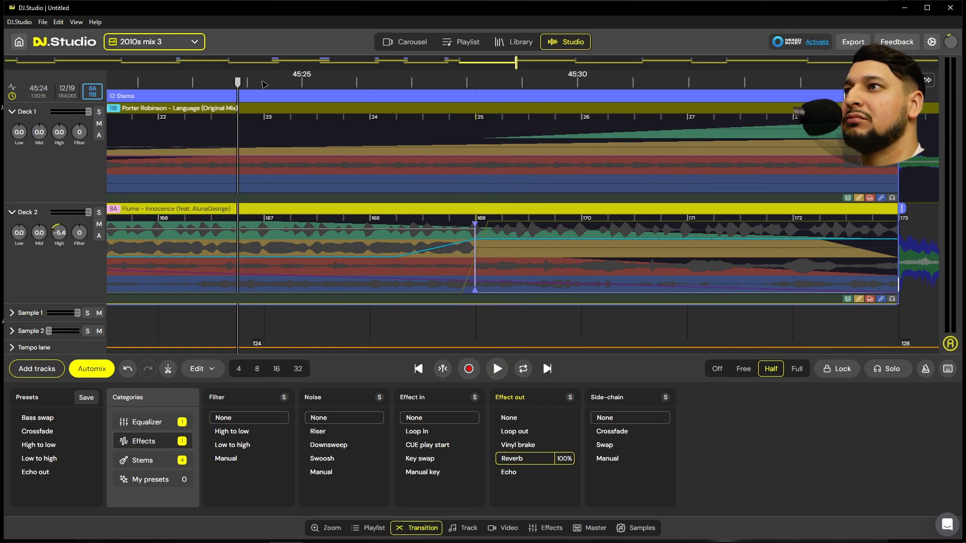
key("space")
scroll(499, 250, "down", 3)
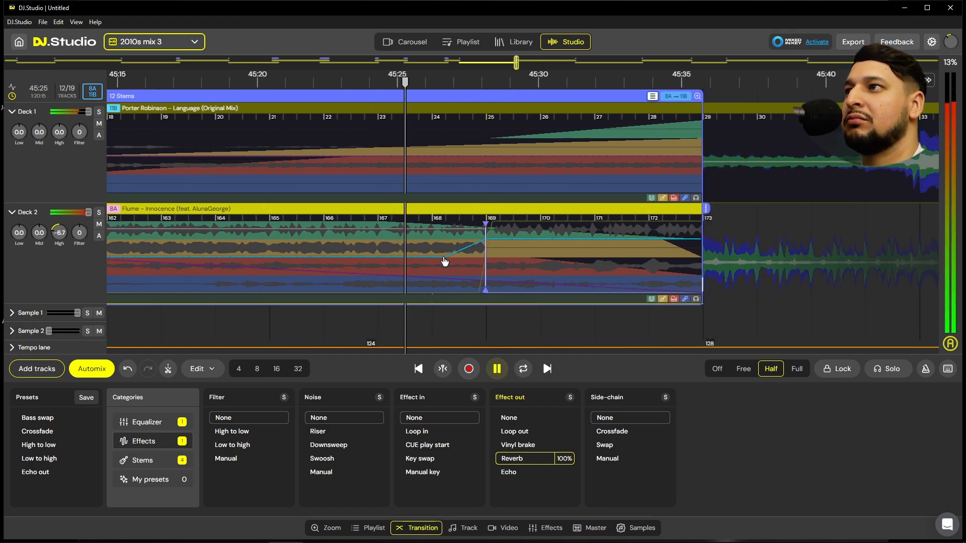
left_click_drag(444, 262, 571, 263)
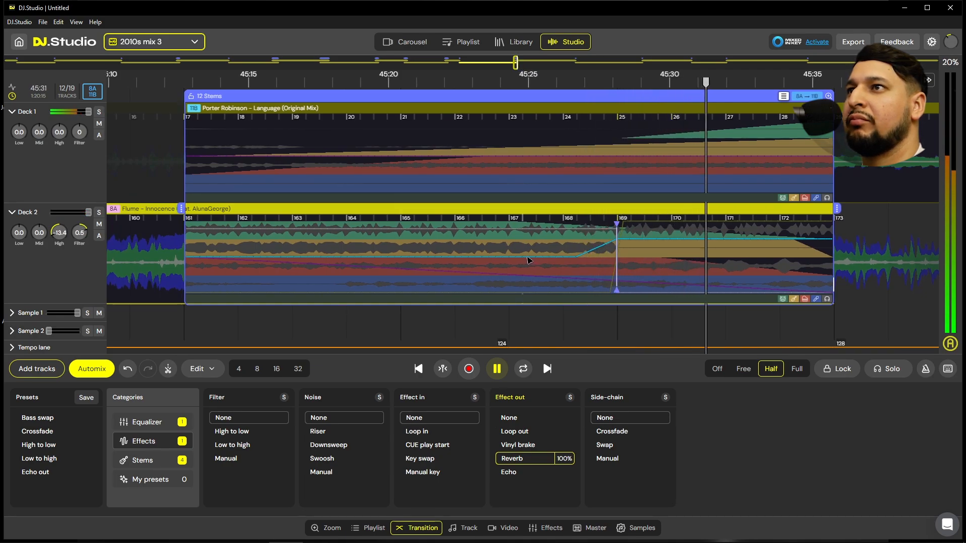
key("space")
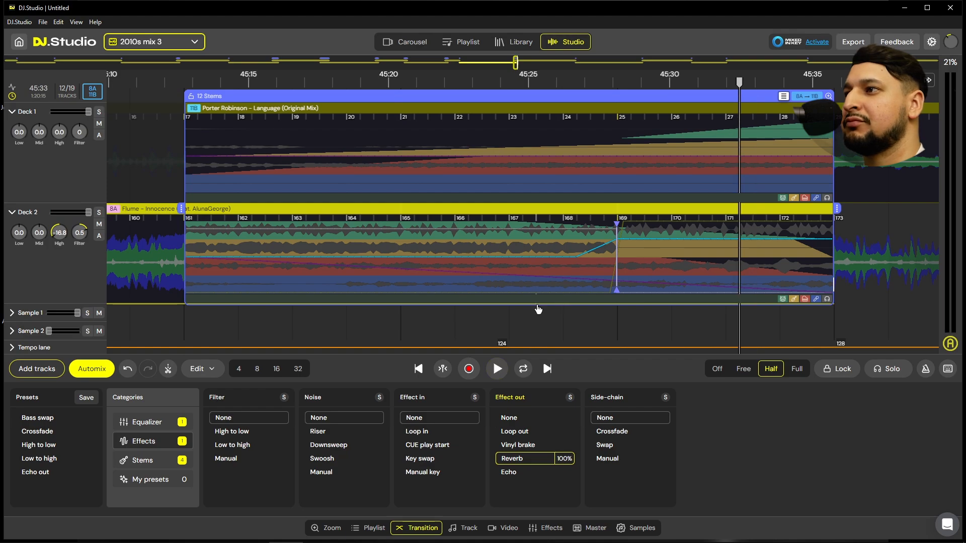
Show the equalizer curves and play the transition from about 45:25, followed by a full playback from its start
left_click(538, 307)
key("space")
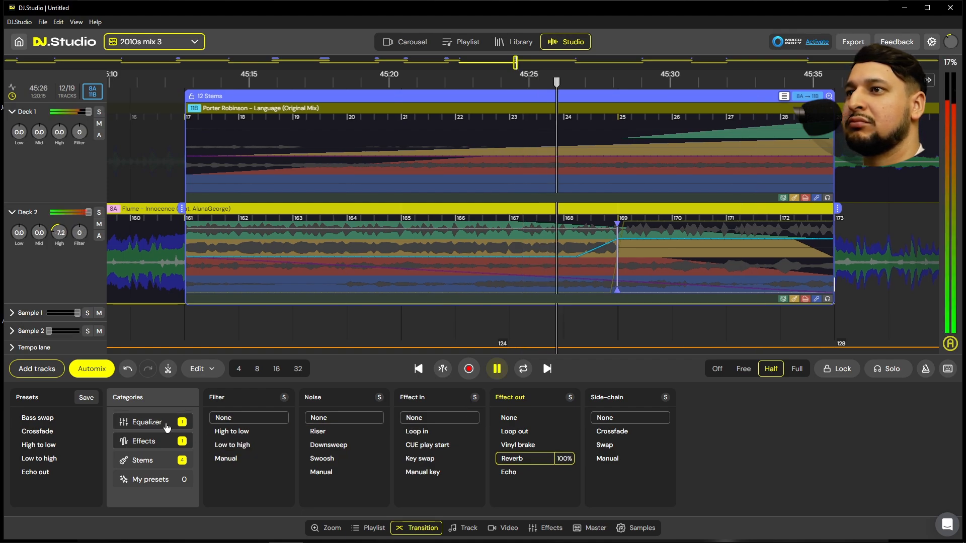
left_click(147, 422)
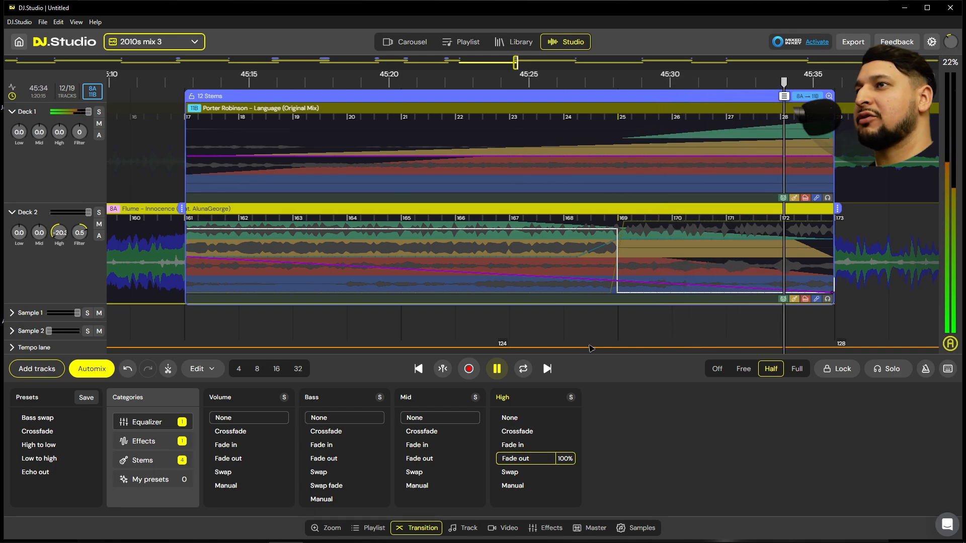
key("space")
left_click(199, 310)
key("space")
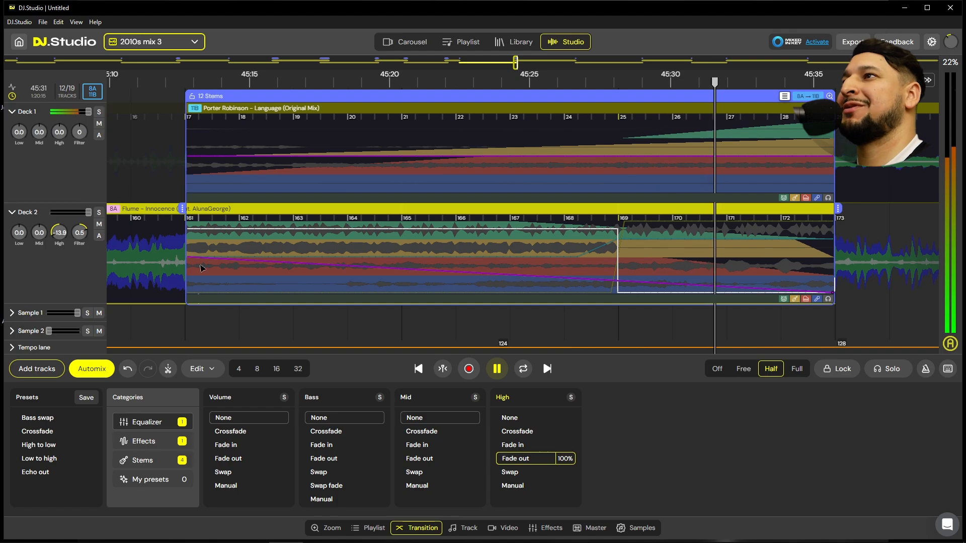
scroll(201, 268, "down", 5)
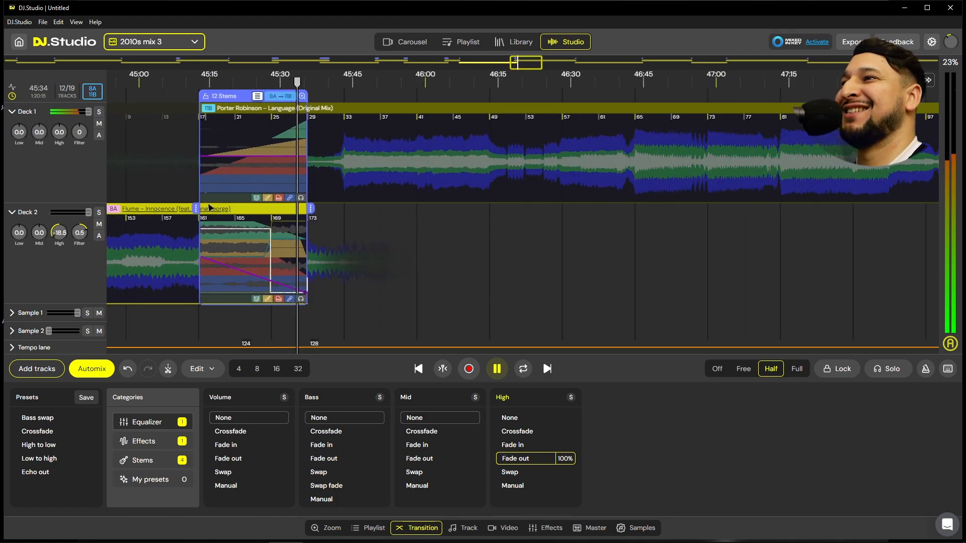
key("space")
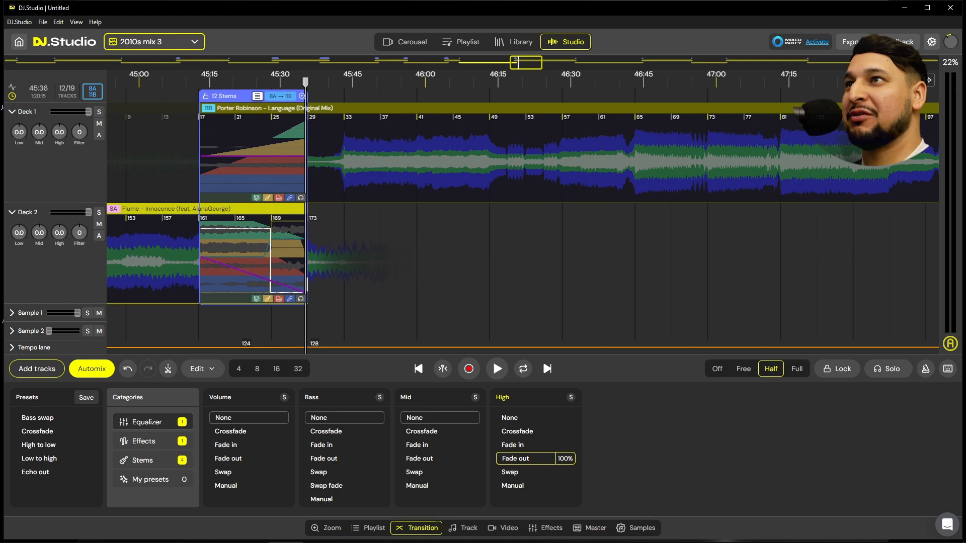
Go to the transition from Porter Robinson – Language to Clockwork – Surge and start playback at about 49:39
key("alt+Tab")
left_click(549, 149)
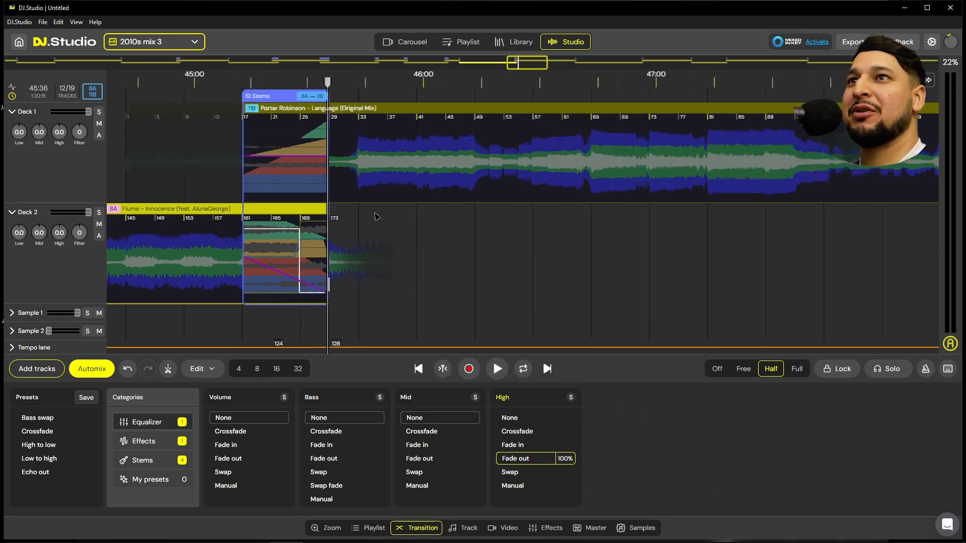
scroll(366, 208, "down", 3)
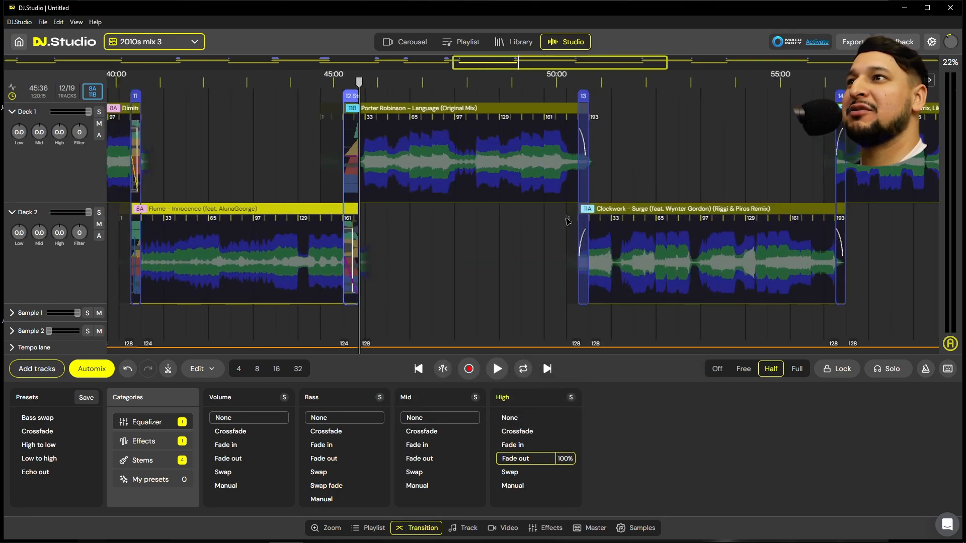
left_click(551, 221)
scroll(567, 222, "up", 3)
left_click(505, 244)
key("space")
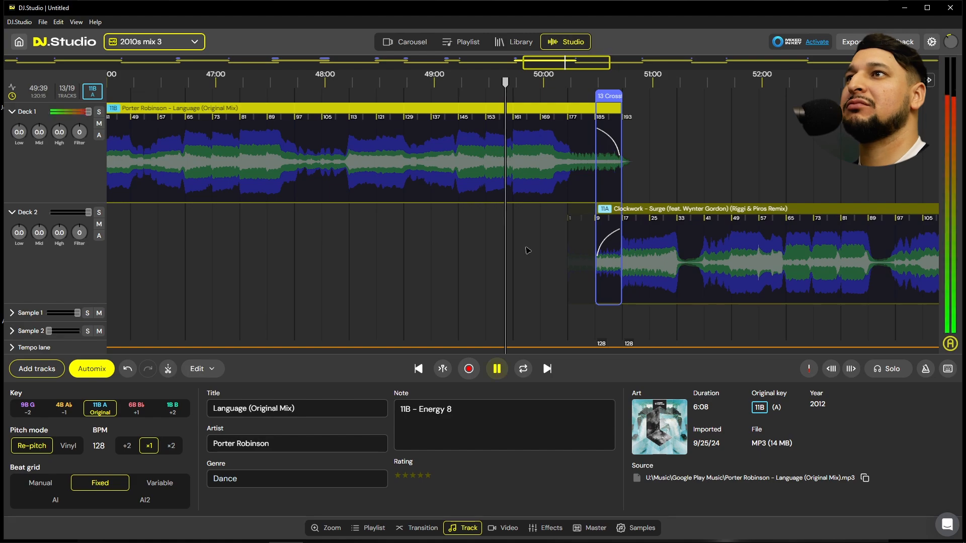
Play Porter Robinson – Language from about 49:45, try moving the crossfade into Clockwork – Surge earlier, and undo the move
scroll(528, 250, "up", 3)
left_click(483, 229)
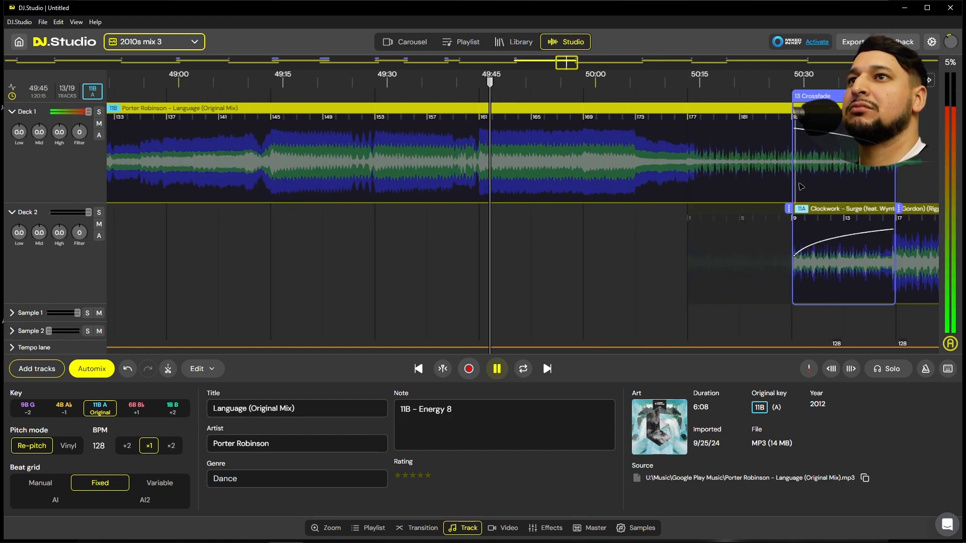
left_click_drag(798, 107, 637, 101)
key("ctrl+z")
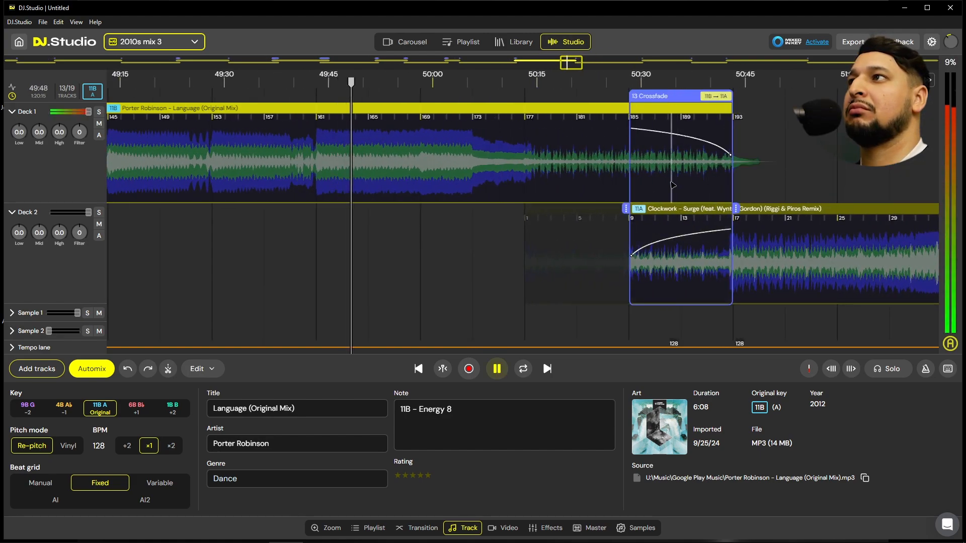
Move the crossfade into Clockwork – Surge so it starts at bar 161 of Porter Robinson – Language
scroll(554, 237, "down", 5)
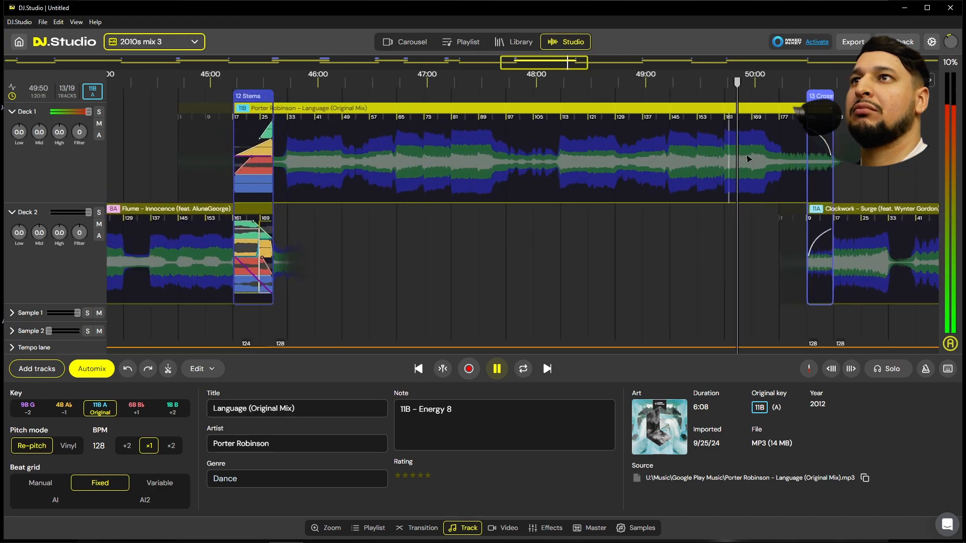
left_click_drag(816, 97, 738, 96)
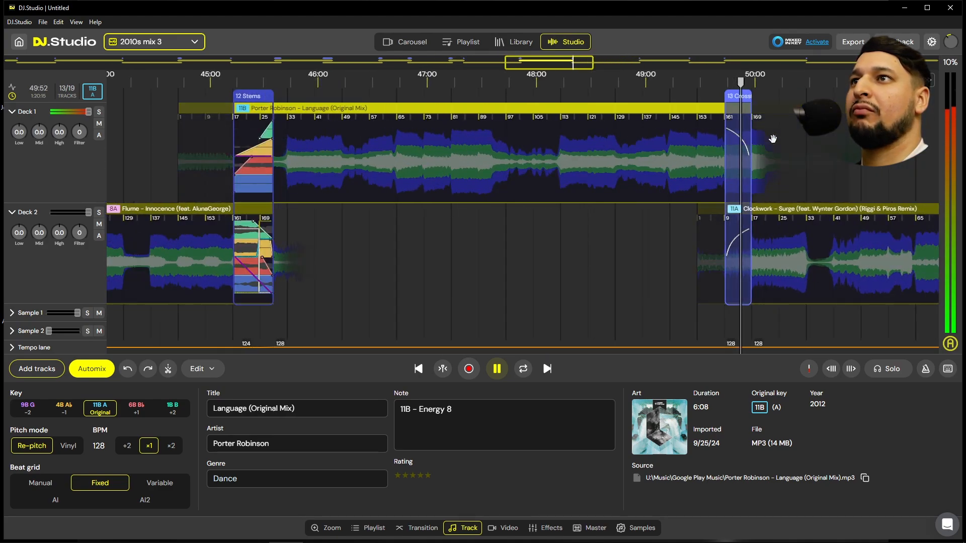
left_click(738, 151)
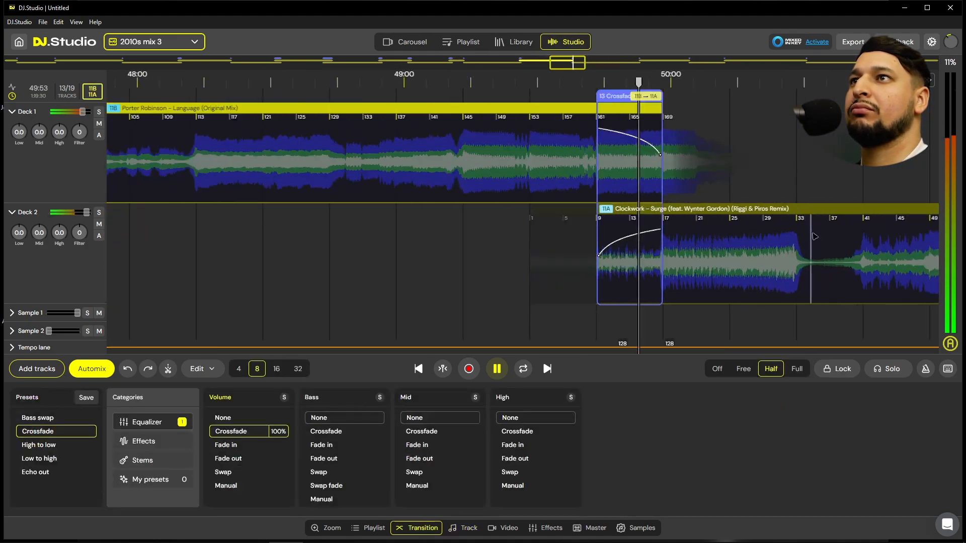
scroll(660, 276, "up", 3)
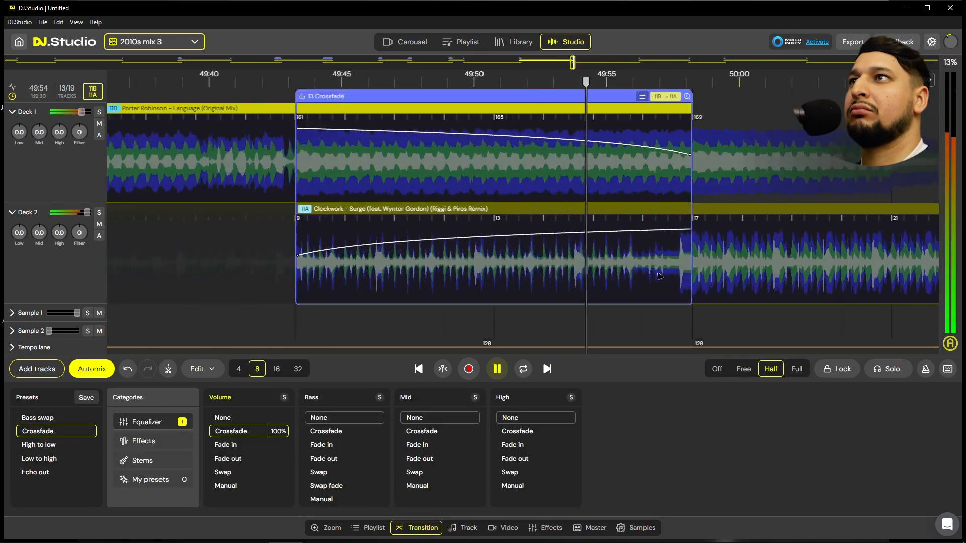
scroll(660, 276, "down", 3)
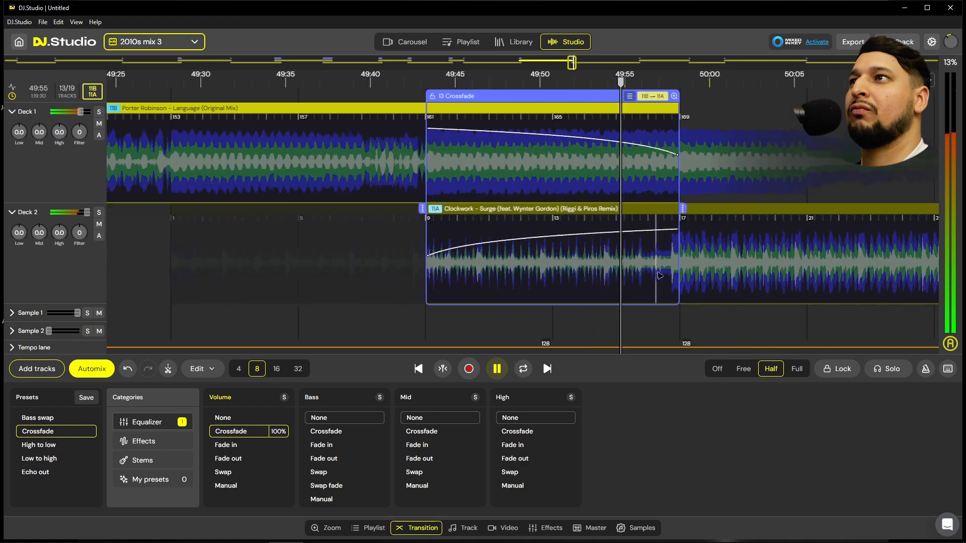
Try starting the crossfade at bar 153 of Porter Robinson – Language and play it from about 49:29
left_click_drag(558, 101, 358, 93)
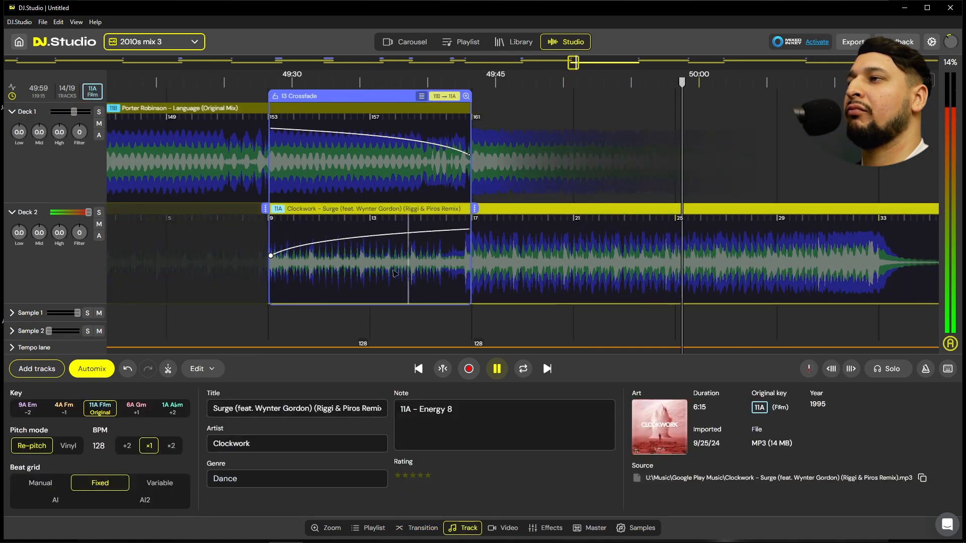
left_click(263, 320)
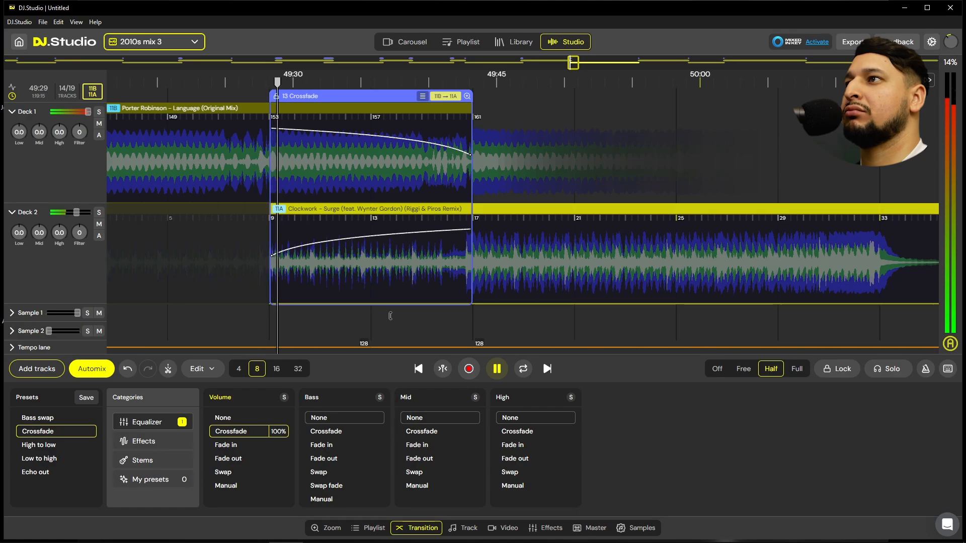
scroll(385, 304, "up", 5)
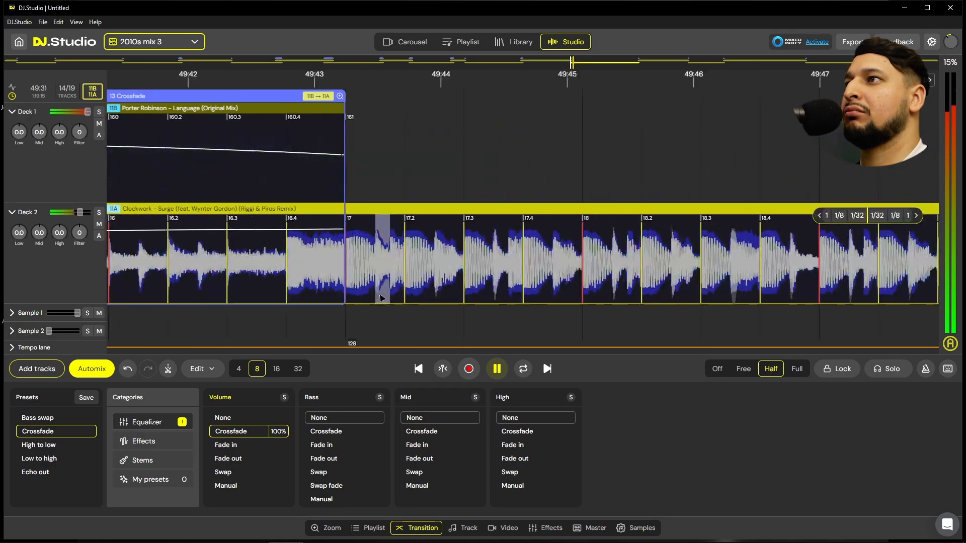
scroll(383, 298, "down", 2)
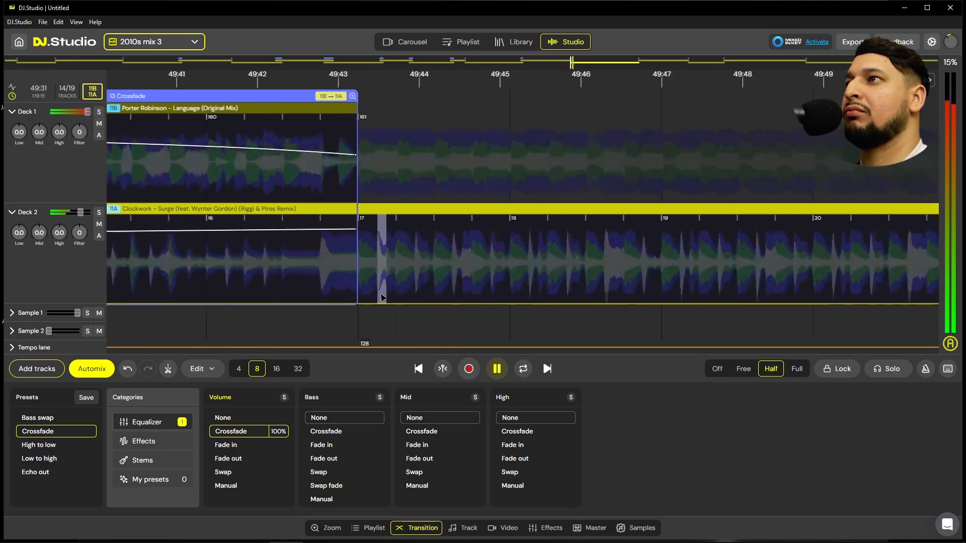
scroll(282, 302, "down", 5)
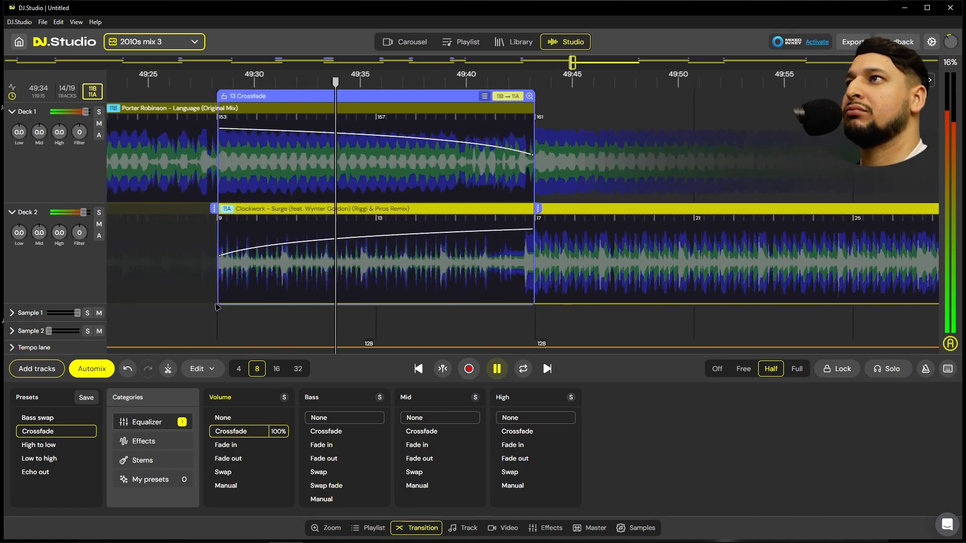
scroll(217, 304, "up", 2)
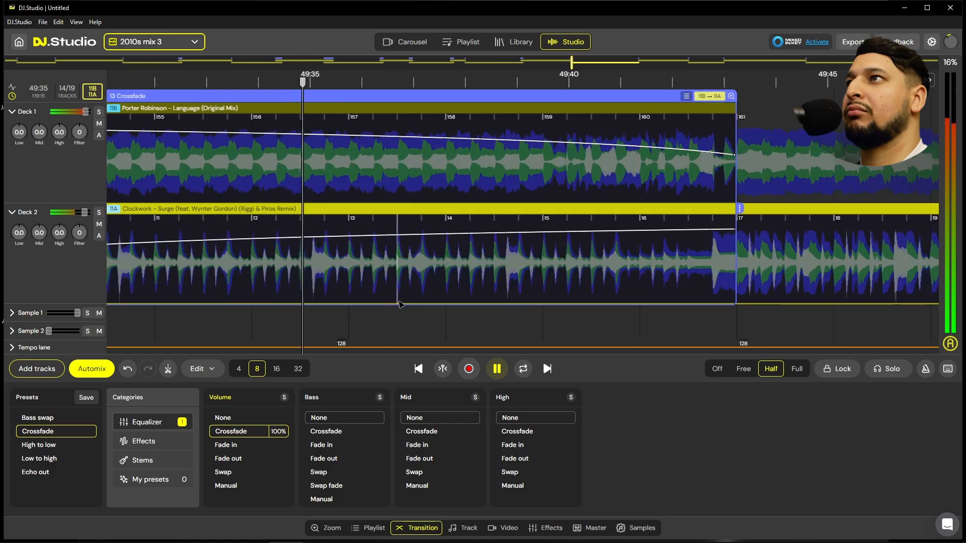
scroll(400, 304, "down", 6)
key("space")
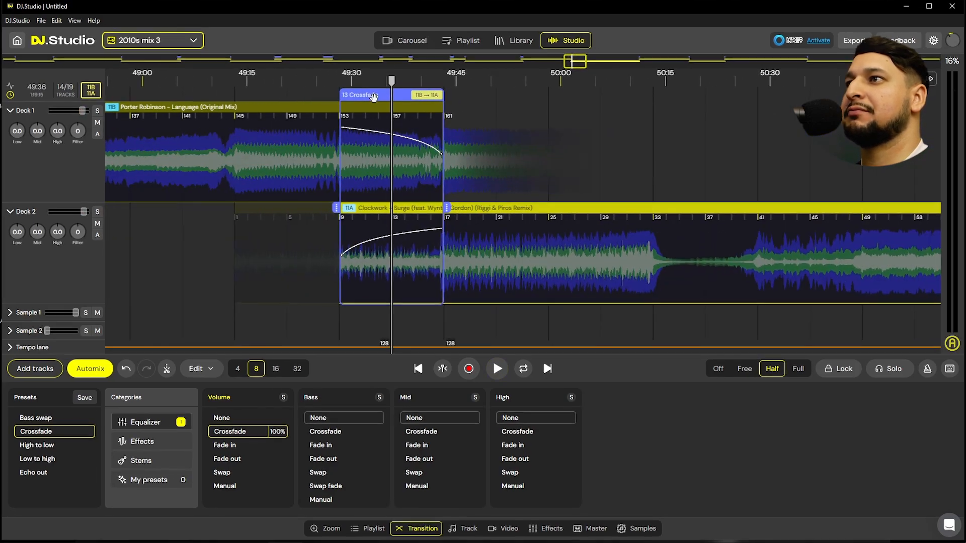
Move the crossfade back to bar 161 of Porter Robinson – Language and play it
left_click_drag(373, 97, 477, 99)
left_click_drag(465, 41, 465, 43)
key("space")
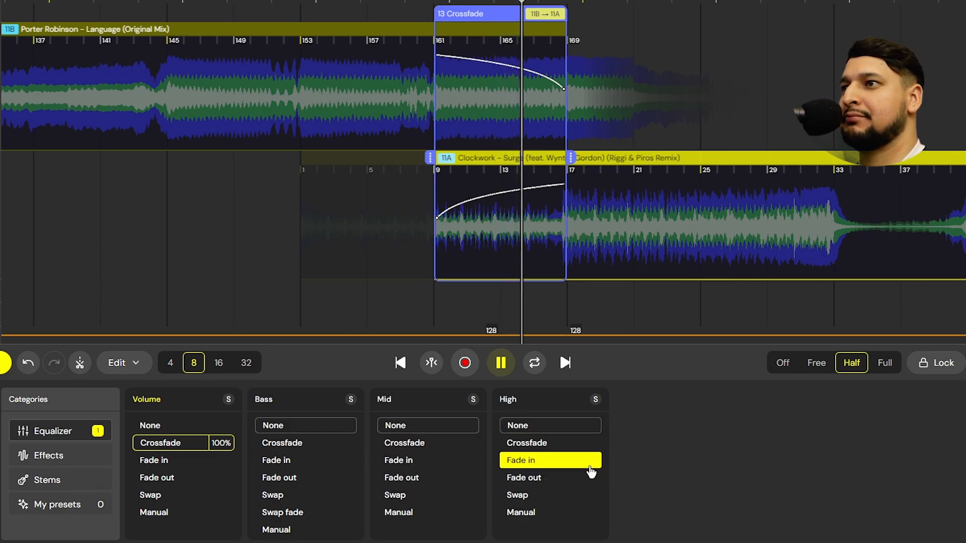
Set both the High and Bass equalizer of the transition into Clockwork – Surge to Fade in
left_click(590, 466)
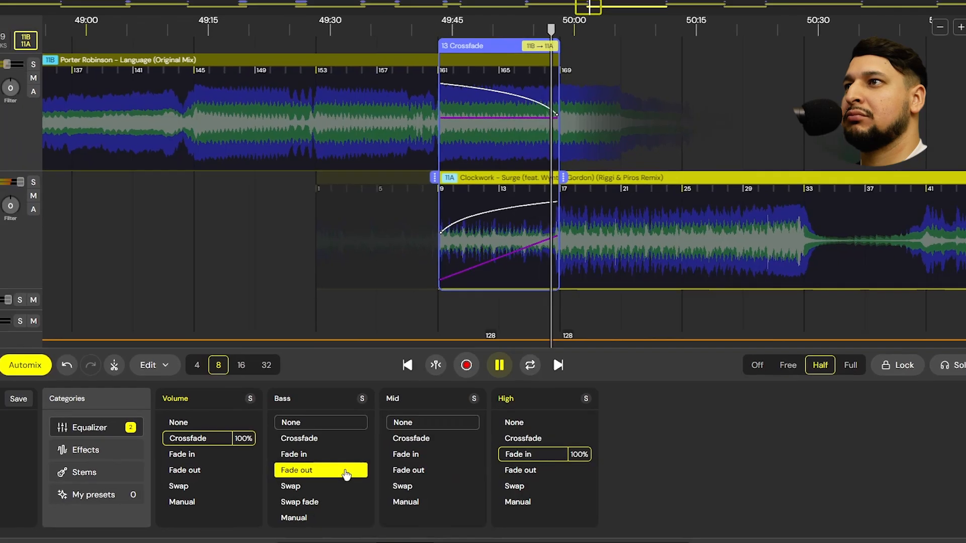
left_click(308, 466)
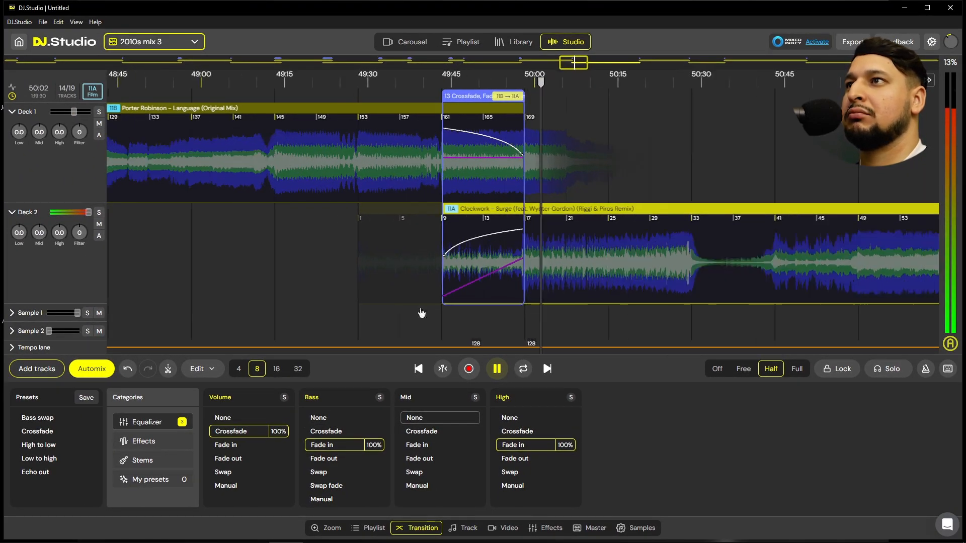
Play Clockwork – Surge from several points, including about 50:28, 52:51, 53:33, 53:44 and bar 65, to compare its sections
left_click(592, 297)
scroll(596, 295, "down", 3)
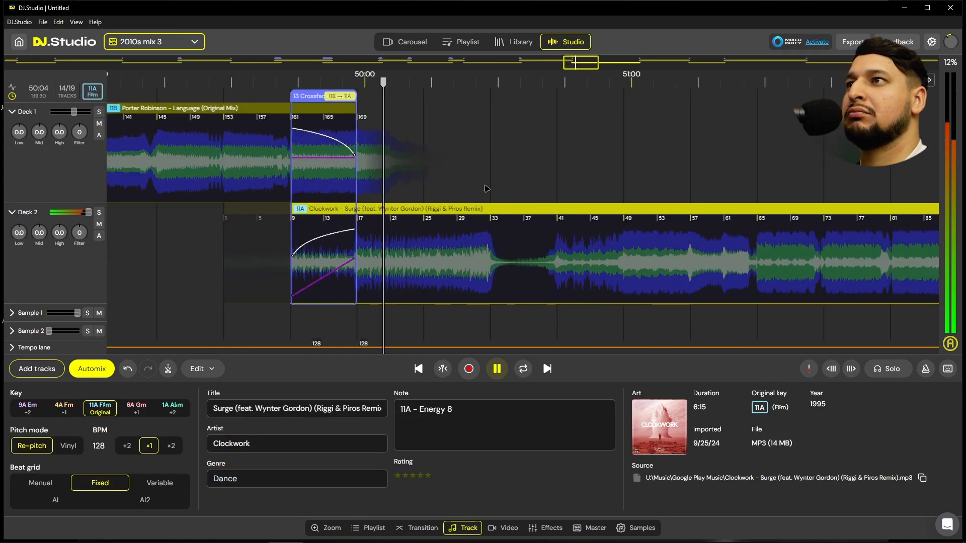
left_click(486, 189)
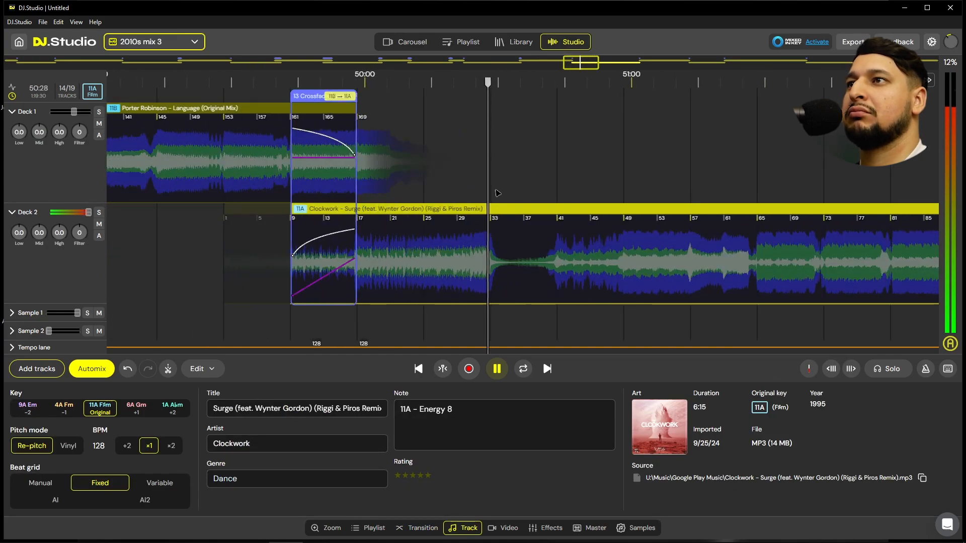
scroll(497, 194, "down", 5)
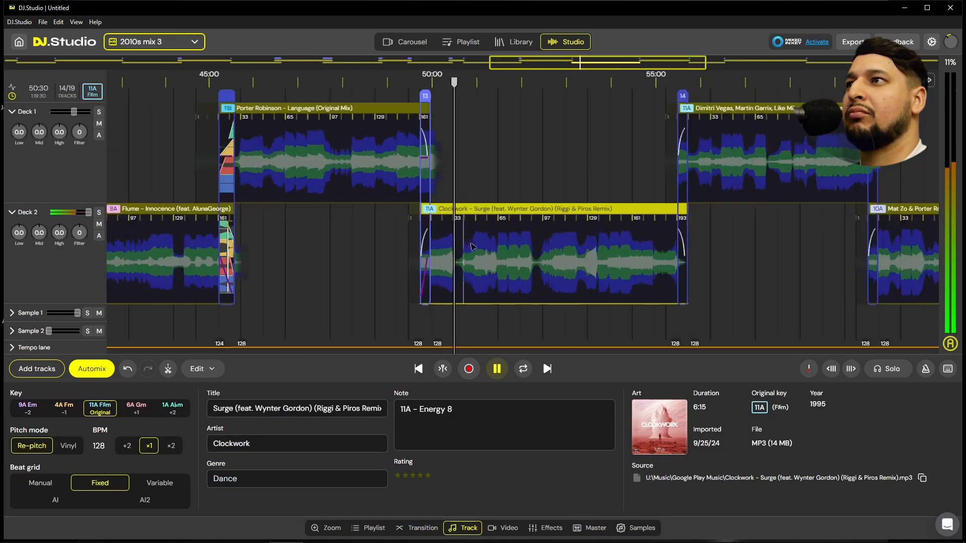
scroll(612, 262, "up", 3)
left_click_drag(617, 263, 485, 259)
left_click(340, 255)
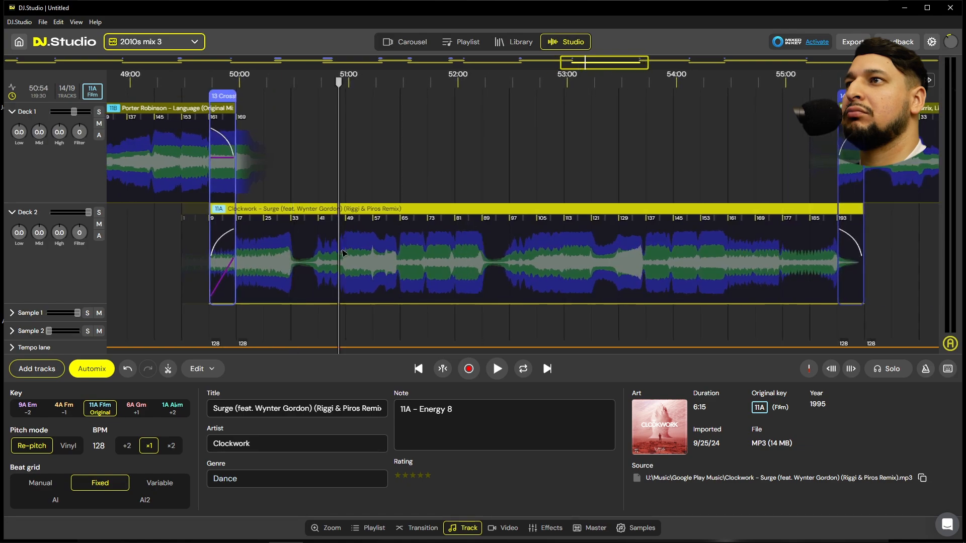
left_click(549, 236)
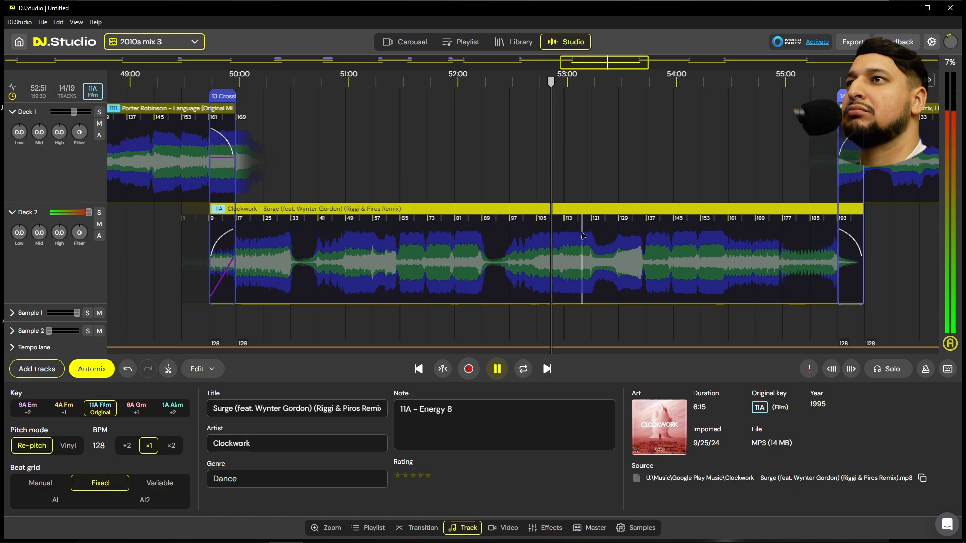
left_click(626, 192)
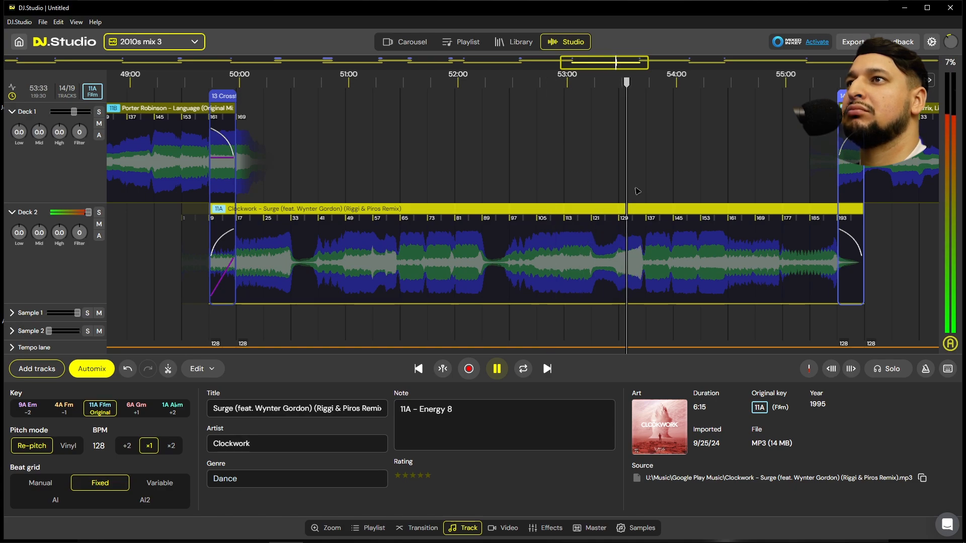
left_click(646, 189)
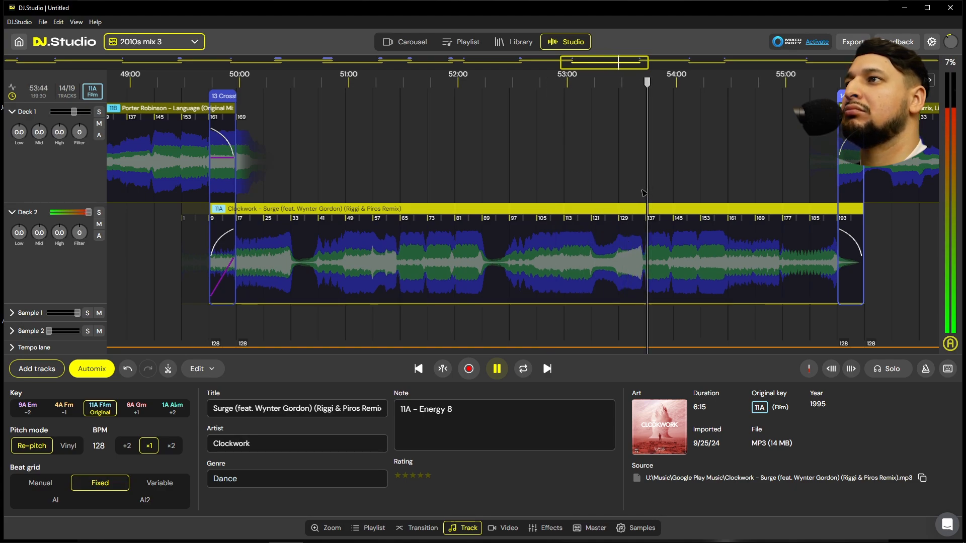
left_click(398, 222)
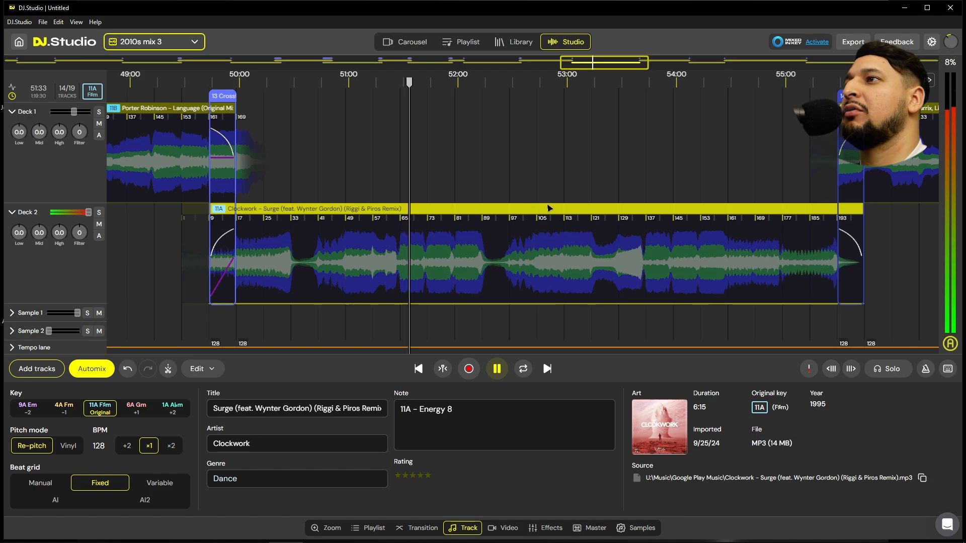
Try removing the section between bars 65 and 137 of Clockwork – Surge, and undo the removal
key("space")
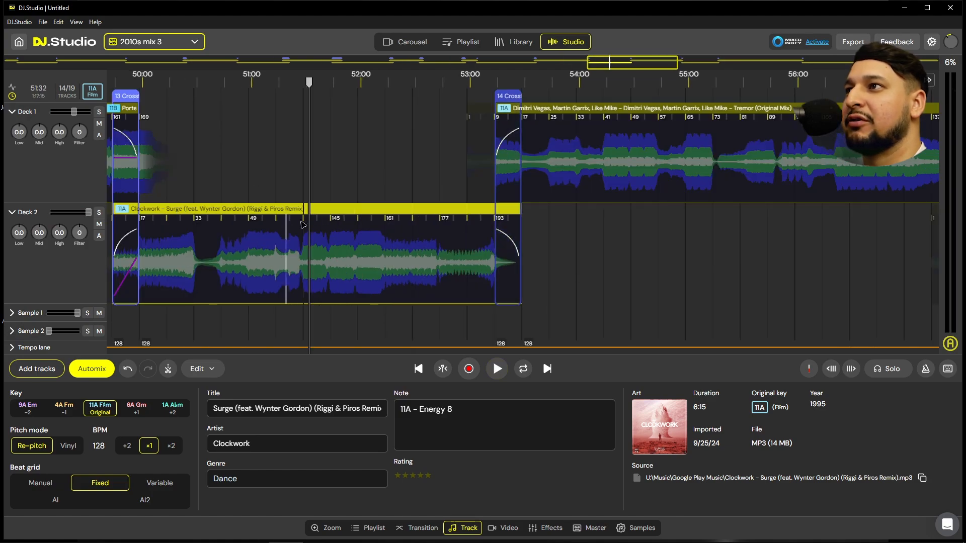
key("ctrl+z")
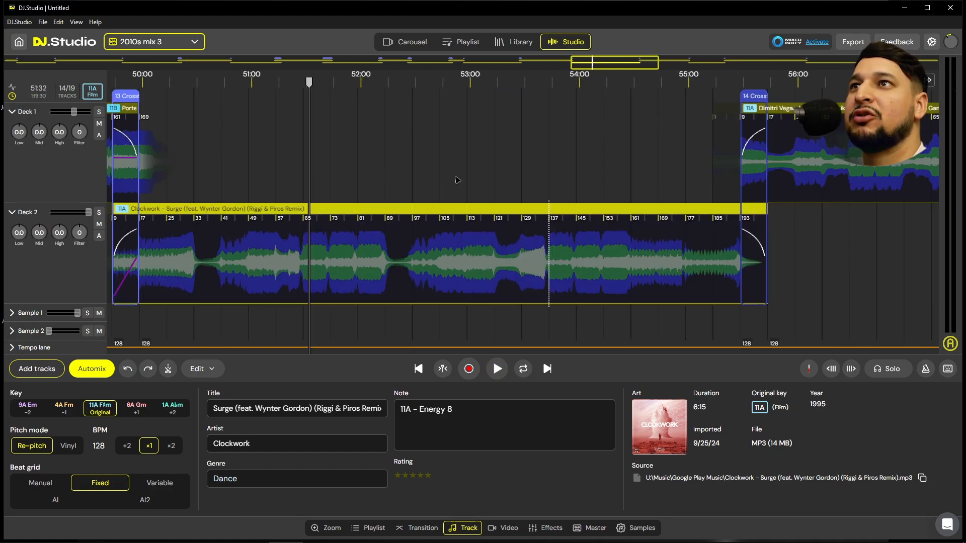
Examine the split at bar 137 of Clockwork – Surge and the following crossfade into Dimitri Vegas, Martin Garrix, Like Mike – Tremor
scroll(558, 160, "down", 2)
left_click(661, 185)
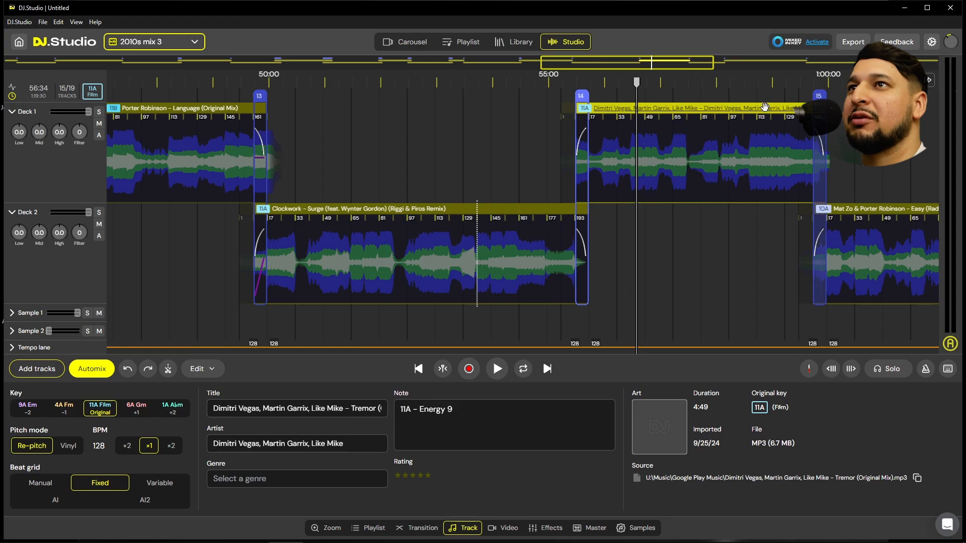
left_click_drag(765, 107, 747, 121)
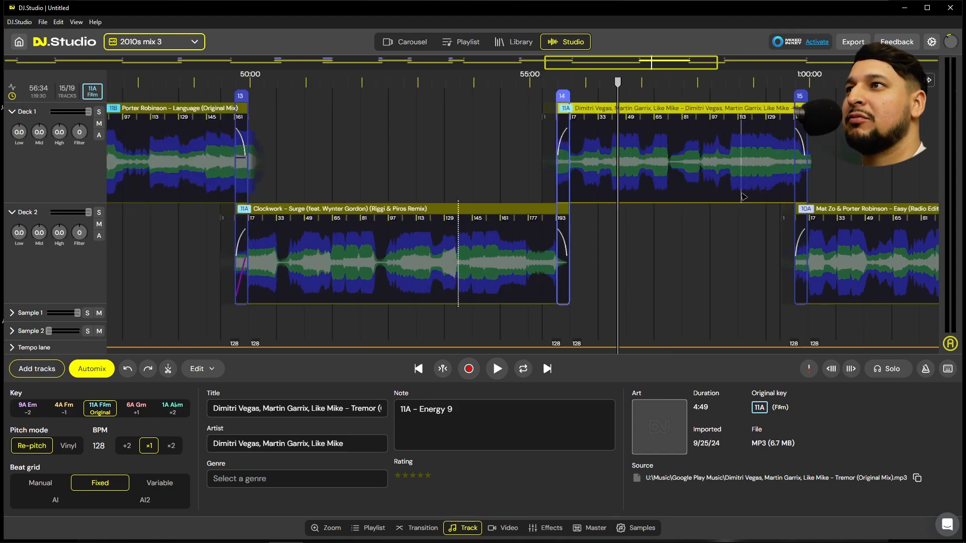
left_click(449, 173)
scroll(466, 254, "up", 6)
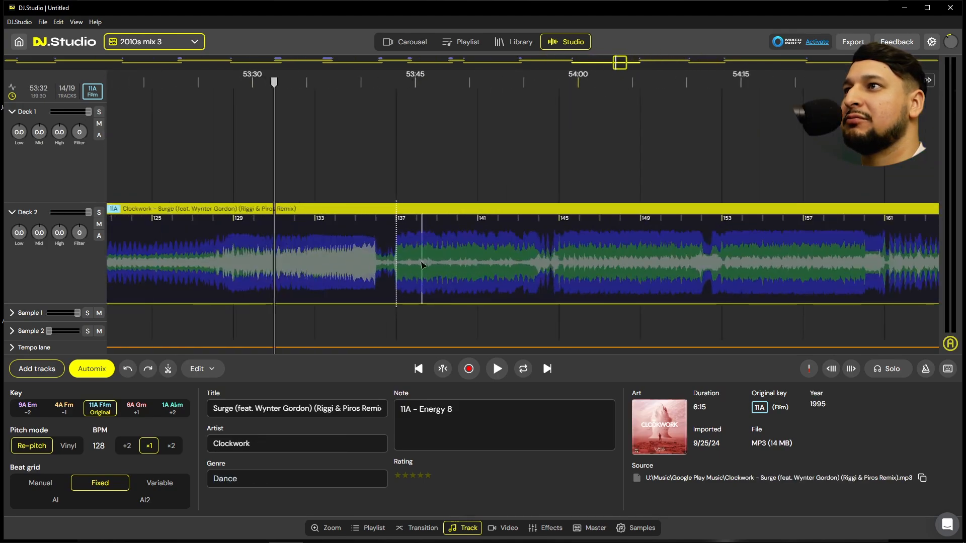
key("ctrl+e")
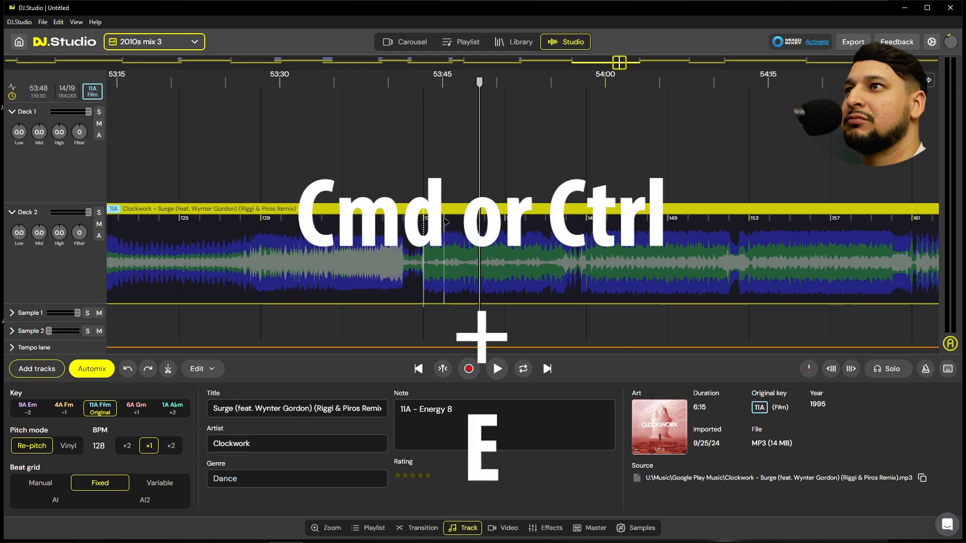
scroll(578, 227, "up", 2)
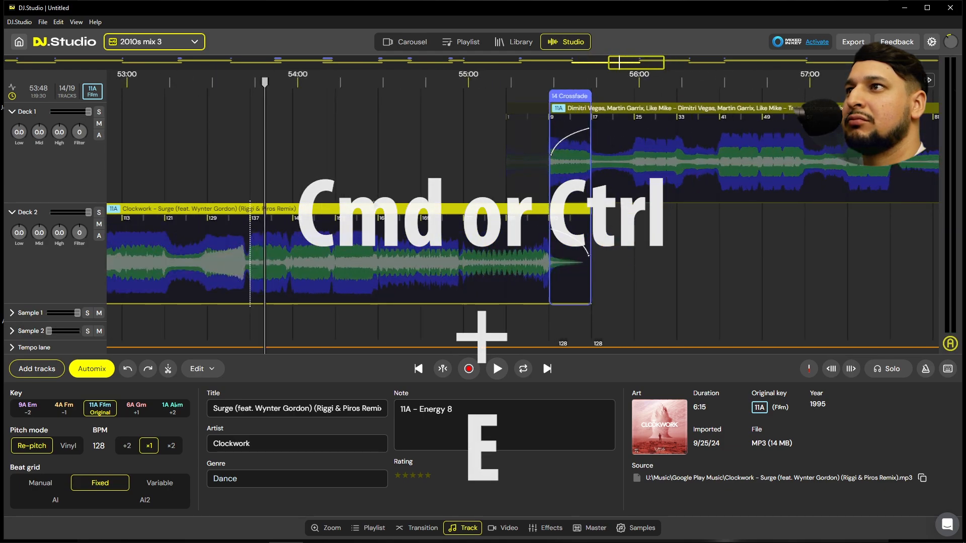
left_click(465, 245)
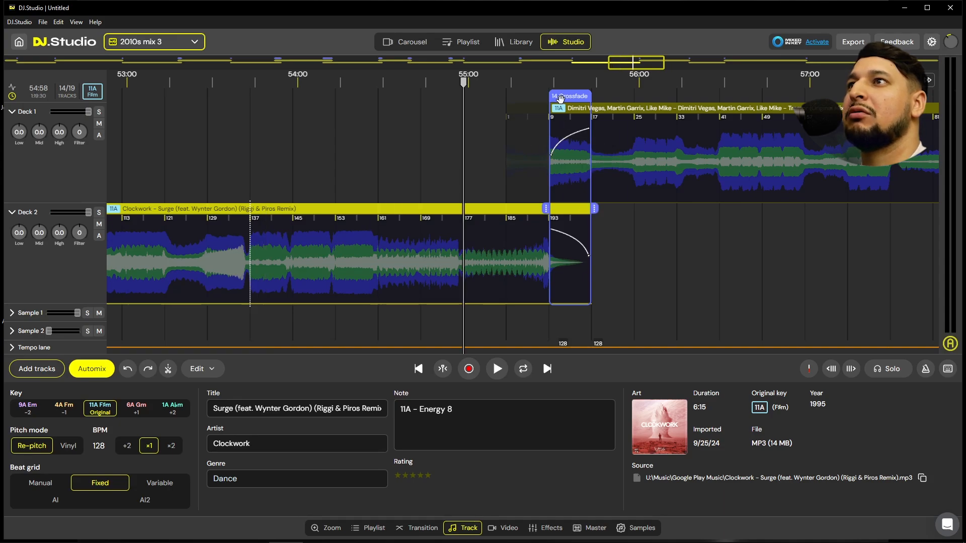
Align the crossfade into Tremor so it starts at bar 129 of Clockwork – Surge and bar 33 of Tremor
left_click_drag(560, 98, 420, 111)
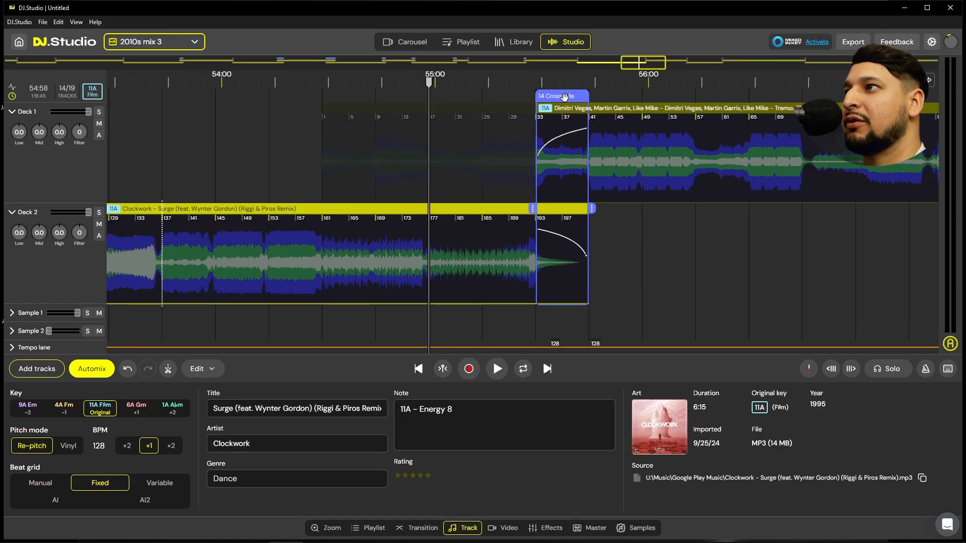
left_click_drag(564, 97, 134, 99)
scroll(302, 178, "down", 3)
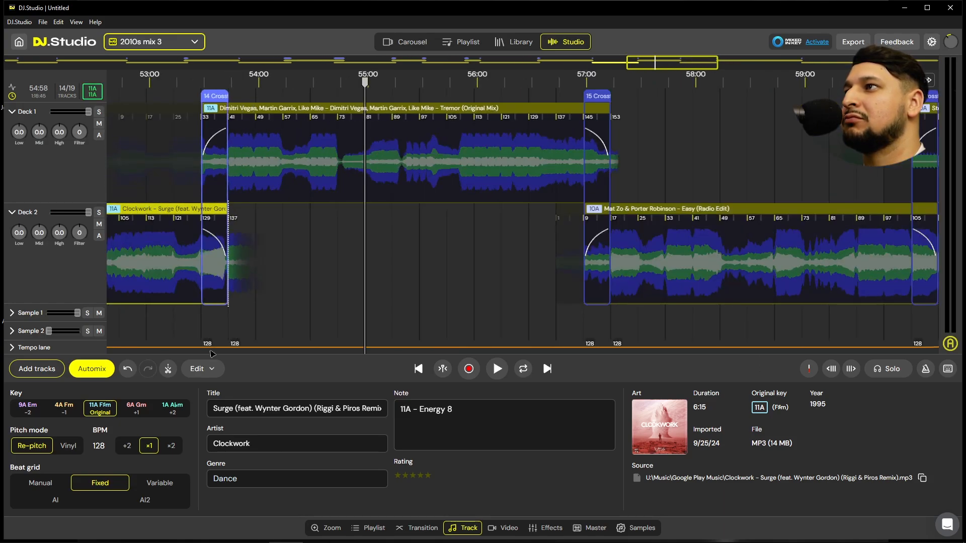
Shorten the crossfade from Clockwork – Surge into Tremor so it ends at bar 136 of Surge
left_click(213, 304)
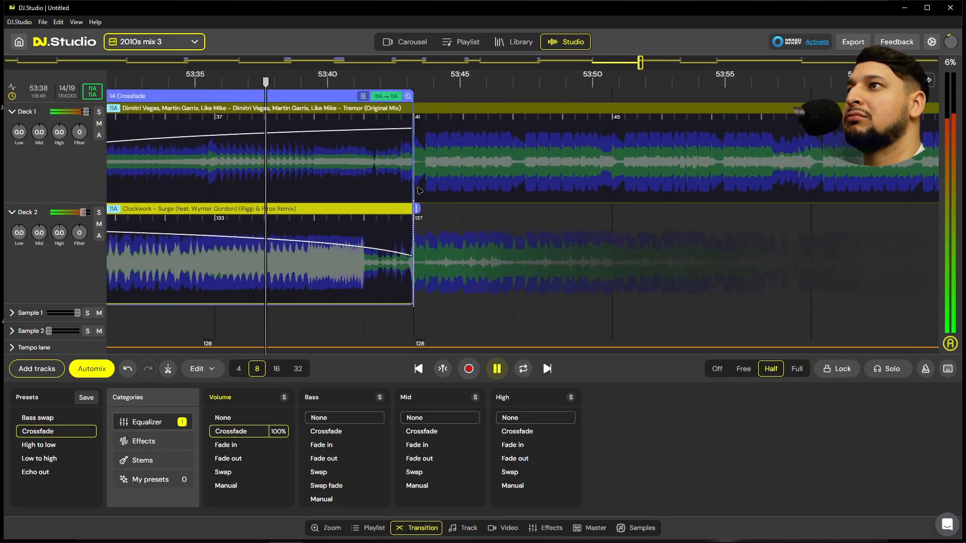
left_click_drag(417, 214, 364, 213)
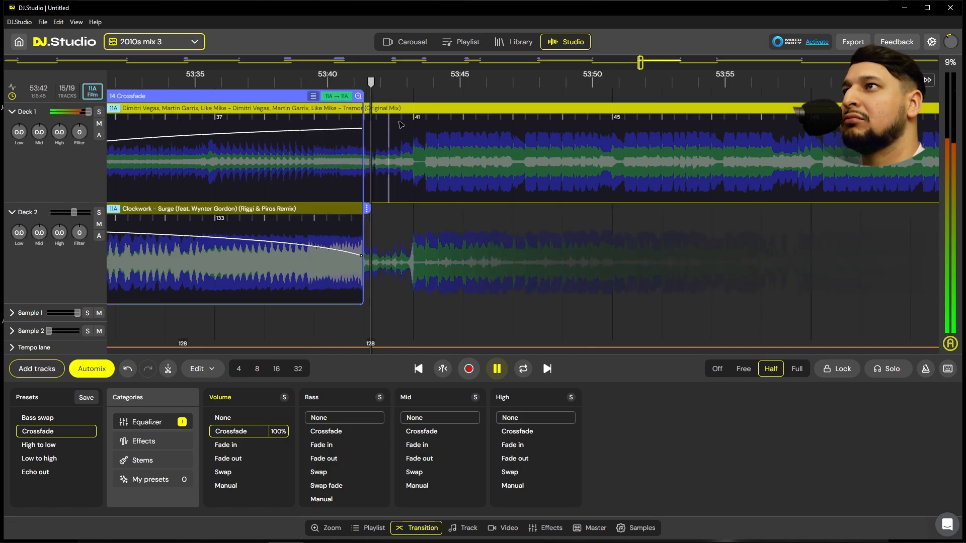
scroll(449, 221, "down", 2)
scroll(449, 221, "up", 3)
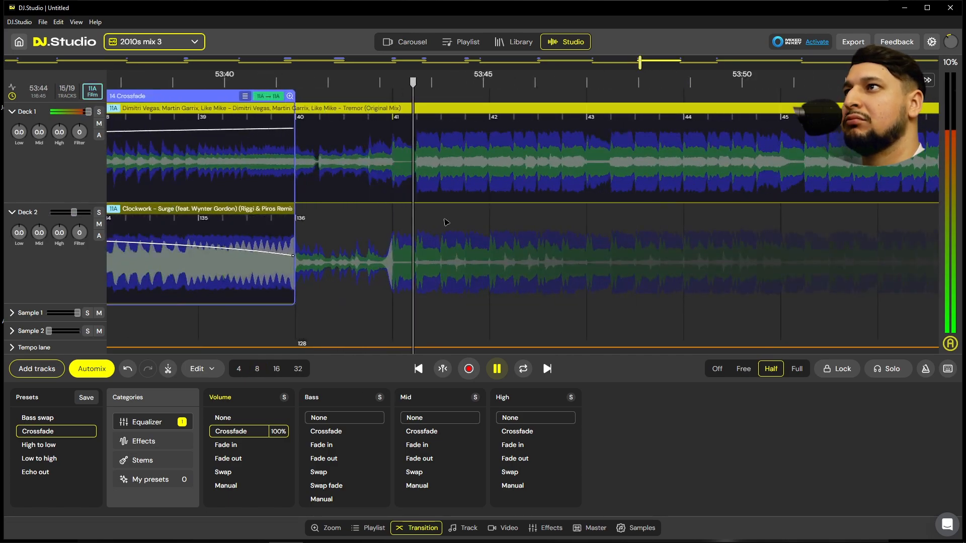
Listen on into Tremor until about 53:59 and examine the track layout around its opening crossfade
scroll(445, 221, "down", 5)
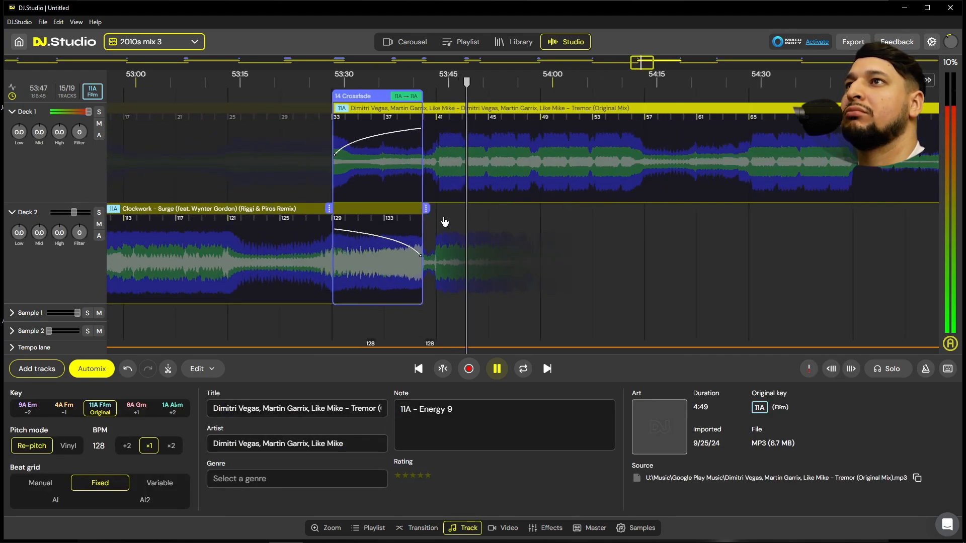
scroll(445, 221, "down", 2)
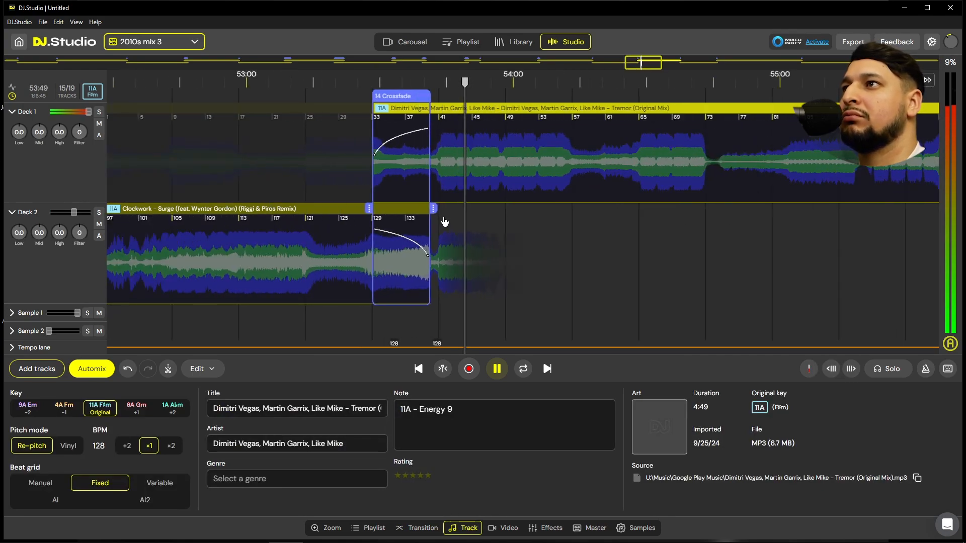
scroll(445, 222, "down", 3)
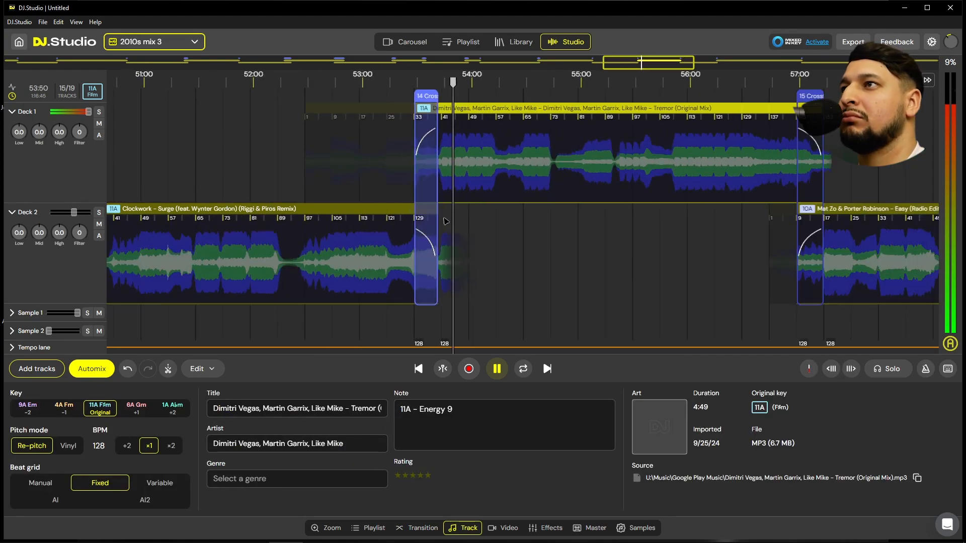
scroll(456, 222, "up", 3)
scroll(457, 224, "up", 1)
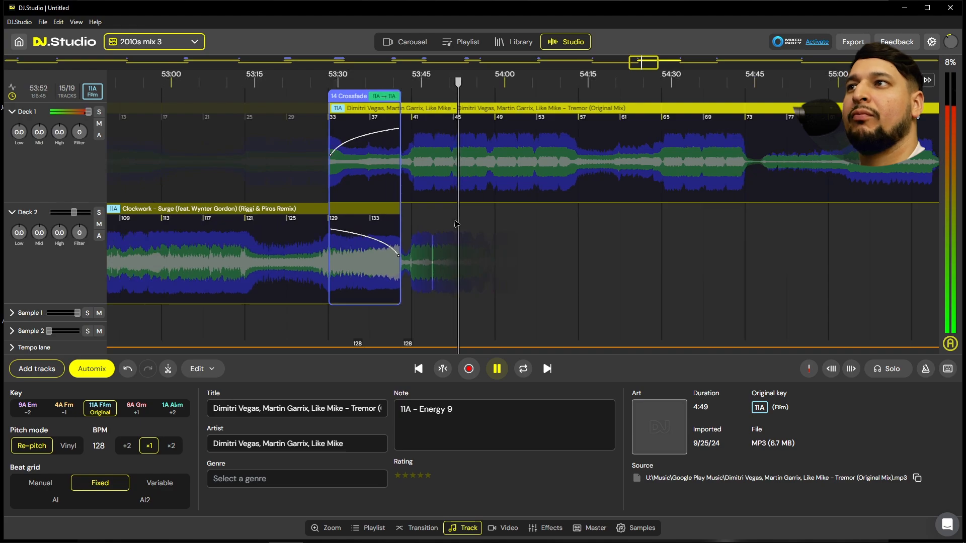
scroll(457, 224, "down", 3)
scroll(456, 224, "down", 2)
scroll(455, 224, "up", 2)
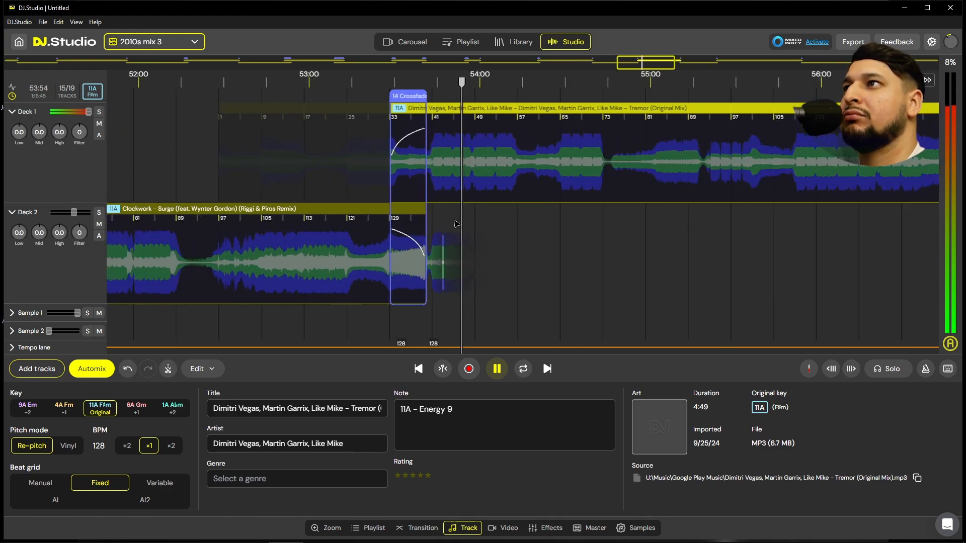
scroll(455, 224, "down", 2)
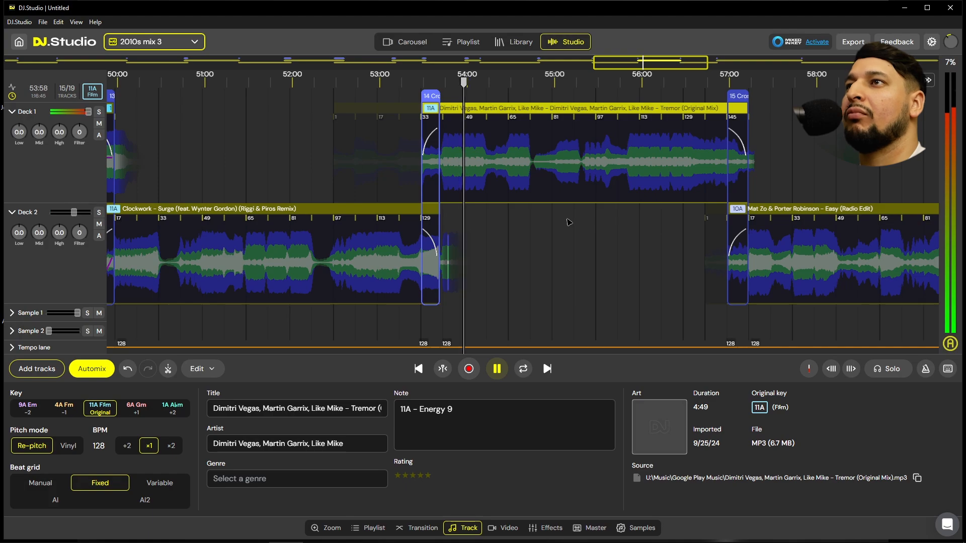
key("space")
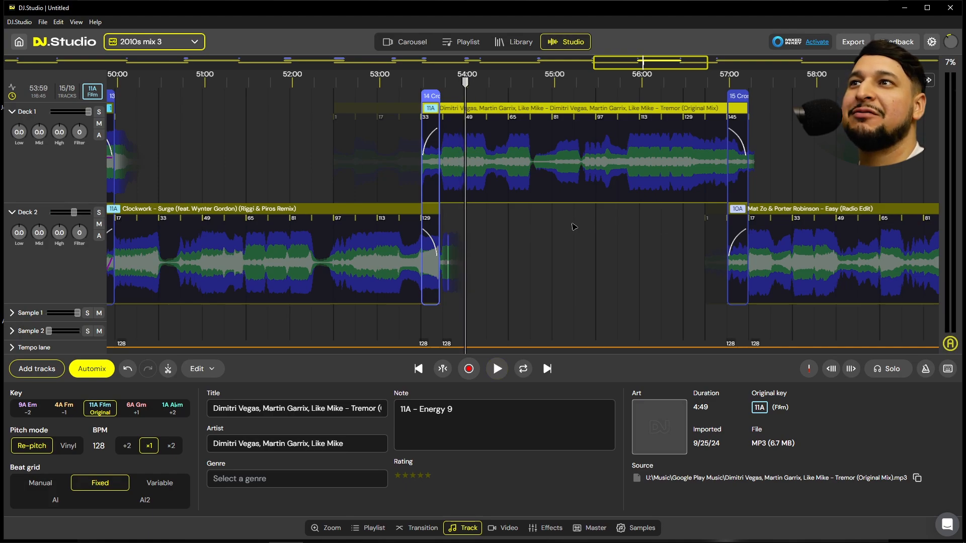
Play the late part of Tremor between about 56:00 and 56:31 to judge where the next track can enter
double_click(644, 229)
scroll(688, 224, "up", 5)
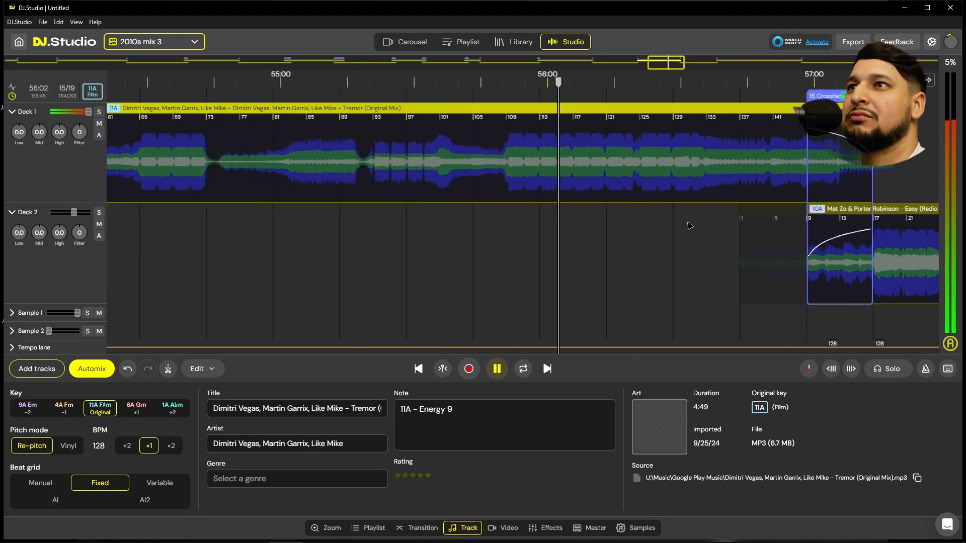
double_click(648, 223)
scroll(378, 224, "down", 4)
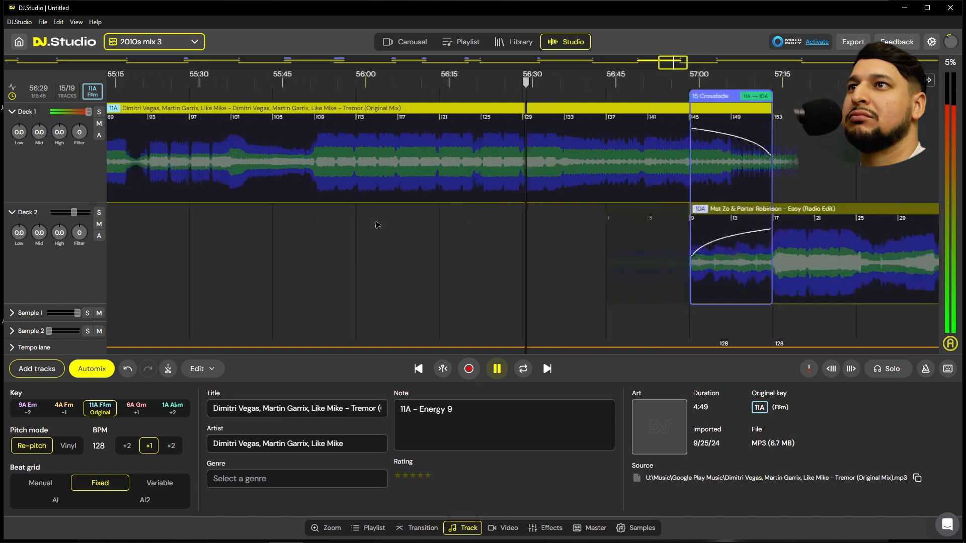
scroll(627, 261, "up", 3)
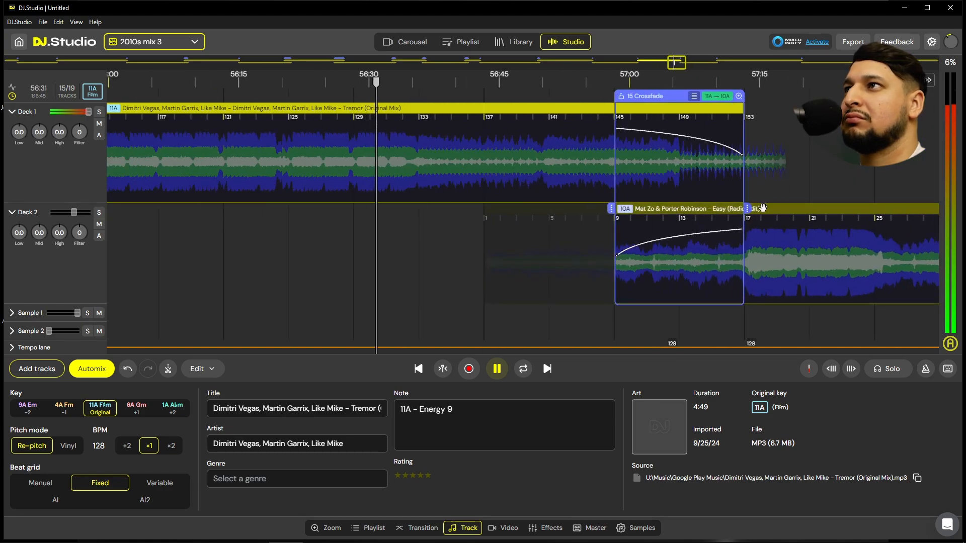
key("space")
Try the crossfade into Mat Zo & Porter Robinson – Easy at bar 129 of Tremor and play it from about 56:28
left_click(356, 222)
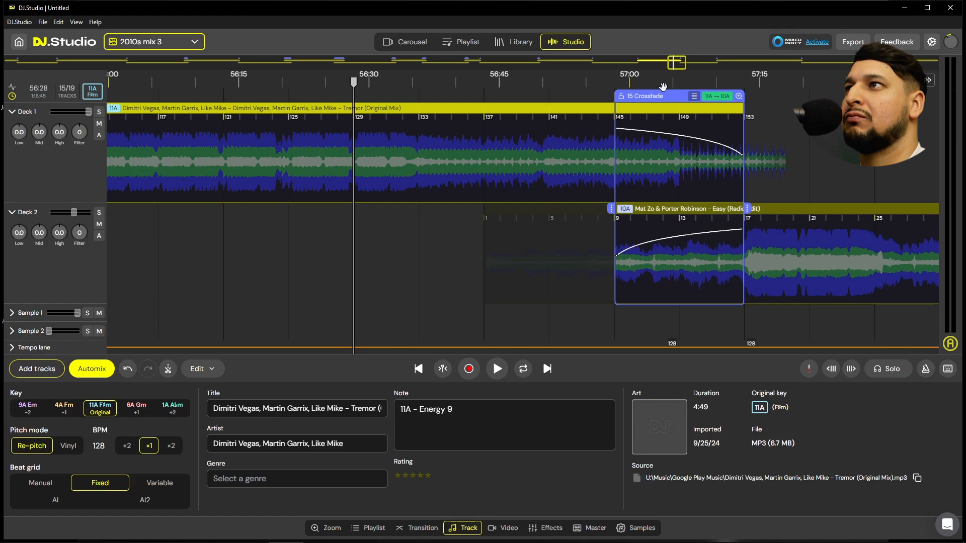
left_click_drag(675, 95, 412, 106)
key("space")
scroll(369, 225, "up", 3)
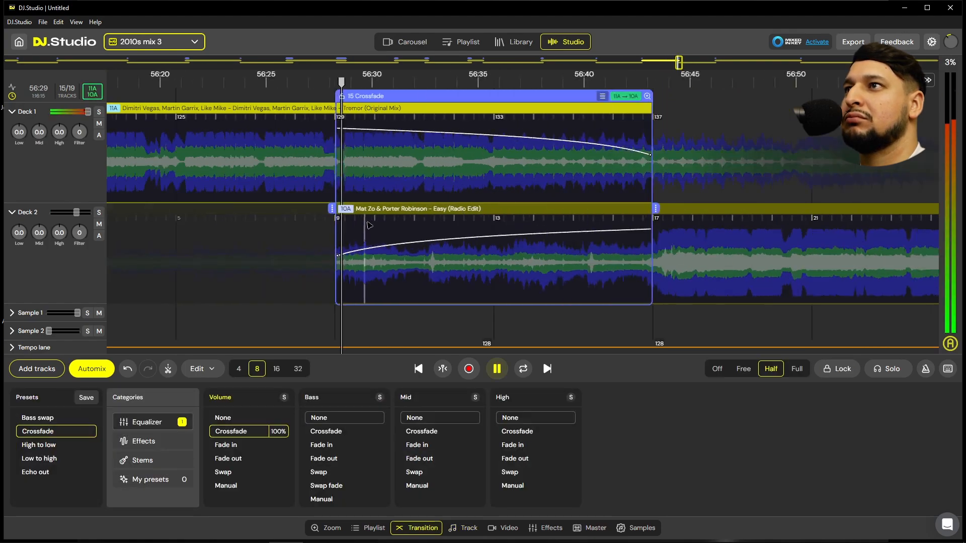
scroll(370, 225, "up", 2)
scroll(367, 224, "down", 1)
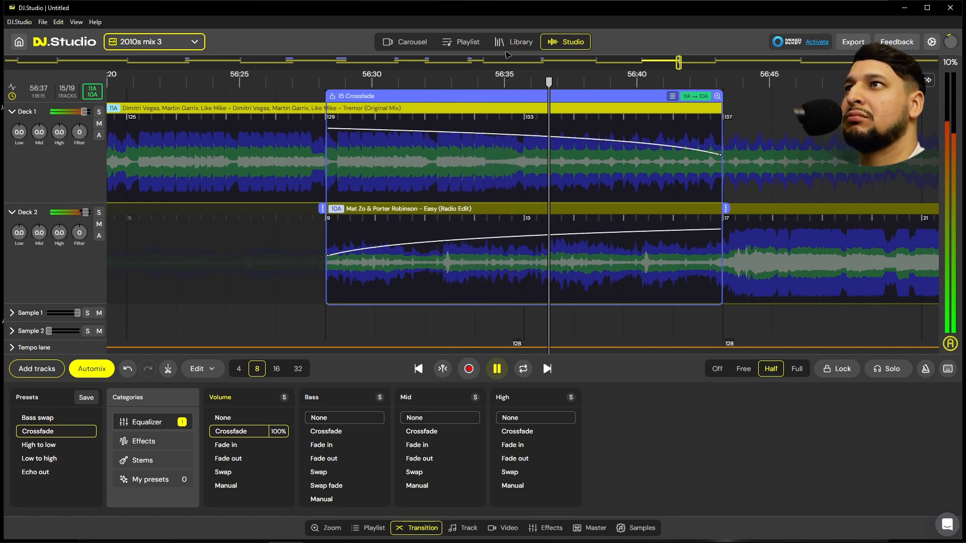
Move the crossfade into Easy so it starts at bar 133 of Tremor, and play it from its start
left_click_drag(475, 92, 674, 93)
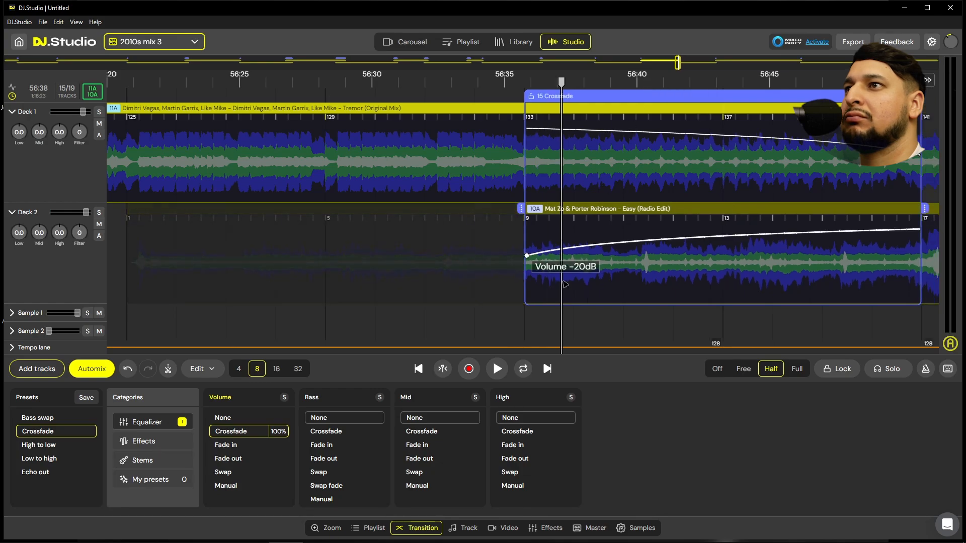
key("space")
left_click(530, 311)
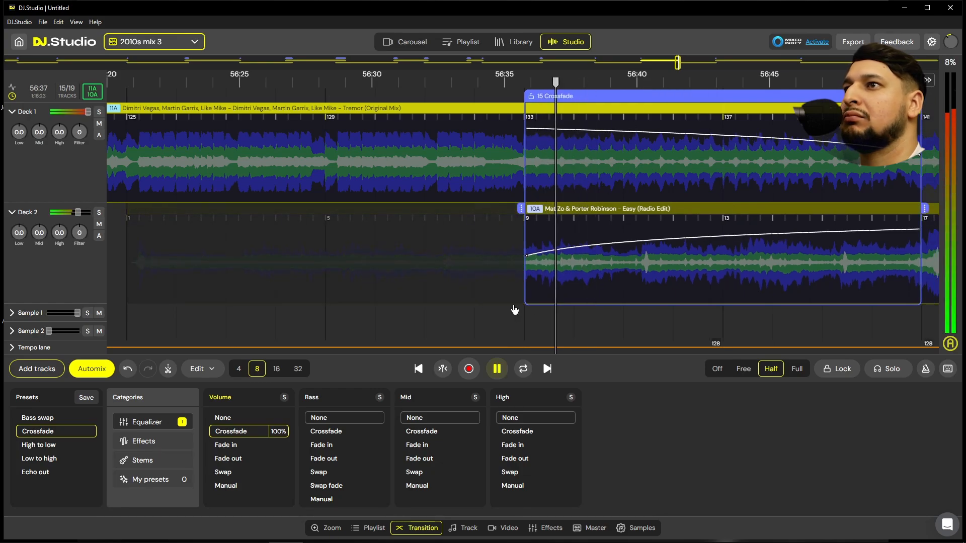
Solo Deck 2 and shift Easy about two beats earlier beneath the crossfade, replaying its start to check the timing
left_click(99, 213)
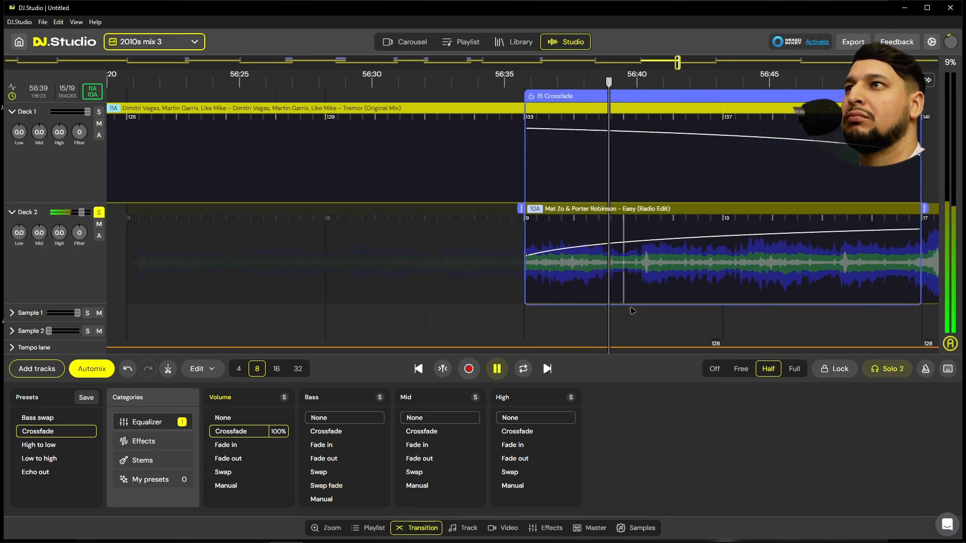
left_click(522, 312)
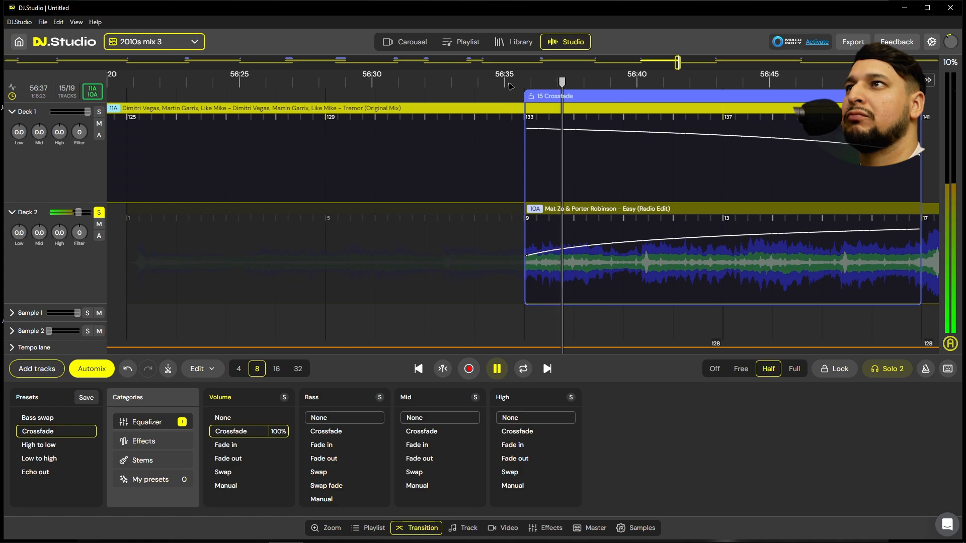
left_click(488, 95)
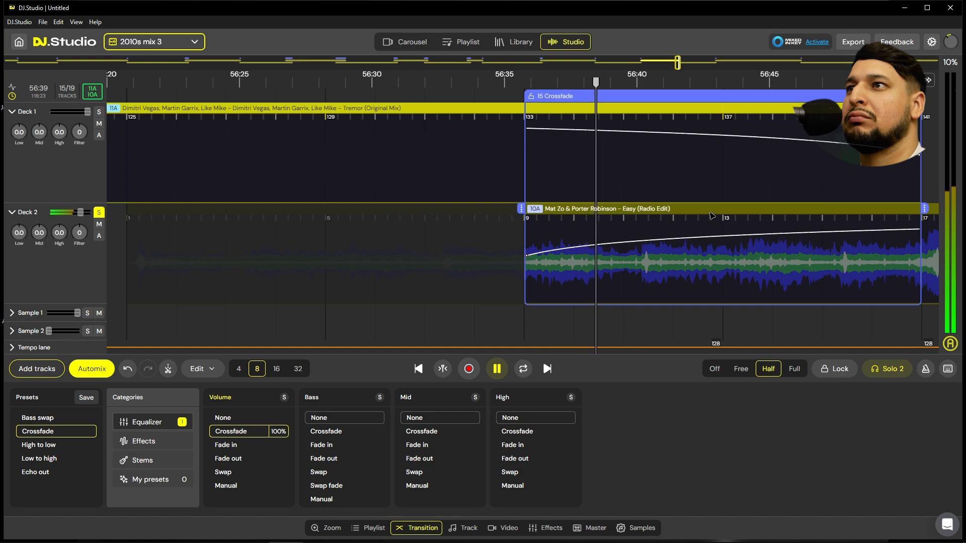
left_click_drag(712, 216, 675, 214)
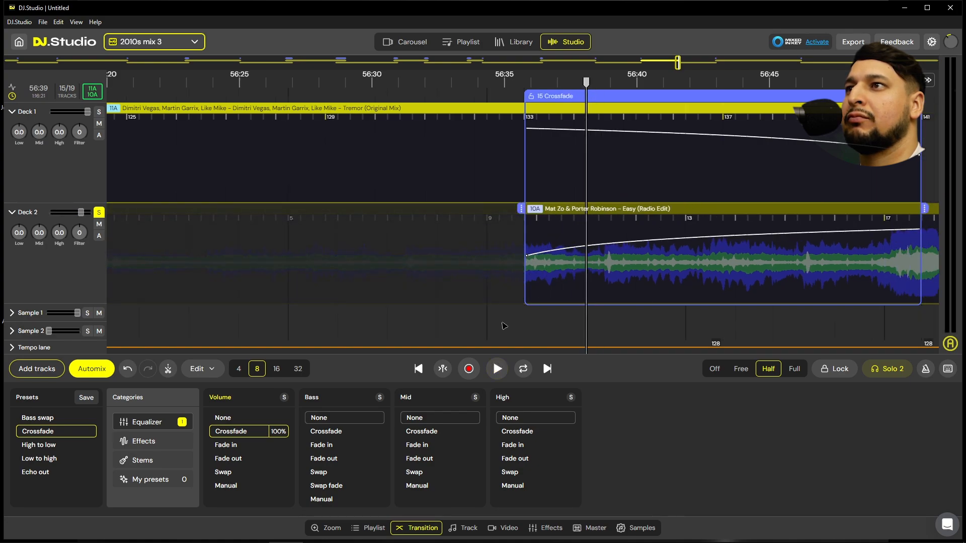
left_click(519, 329)
key("space")
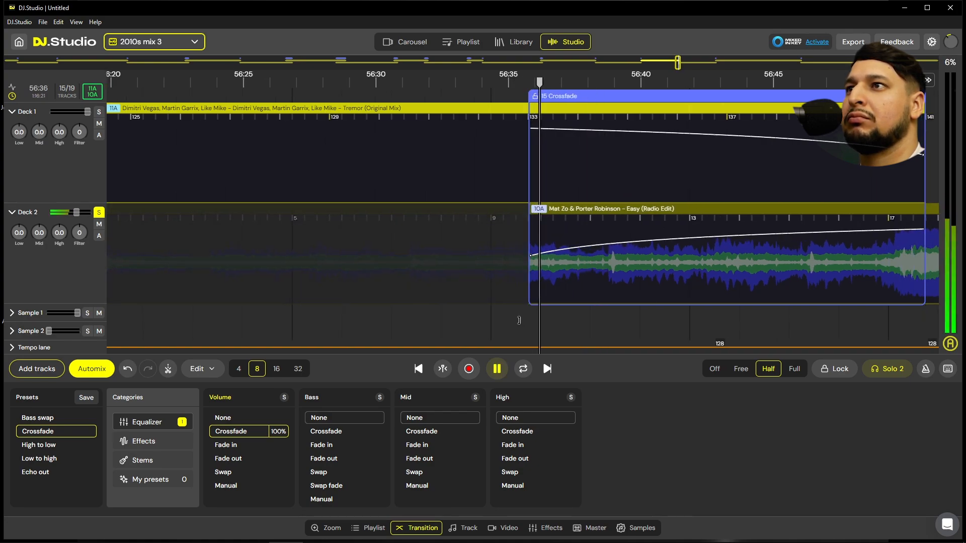
left_click_drag(698, 212, 711, 210)
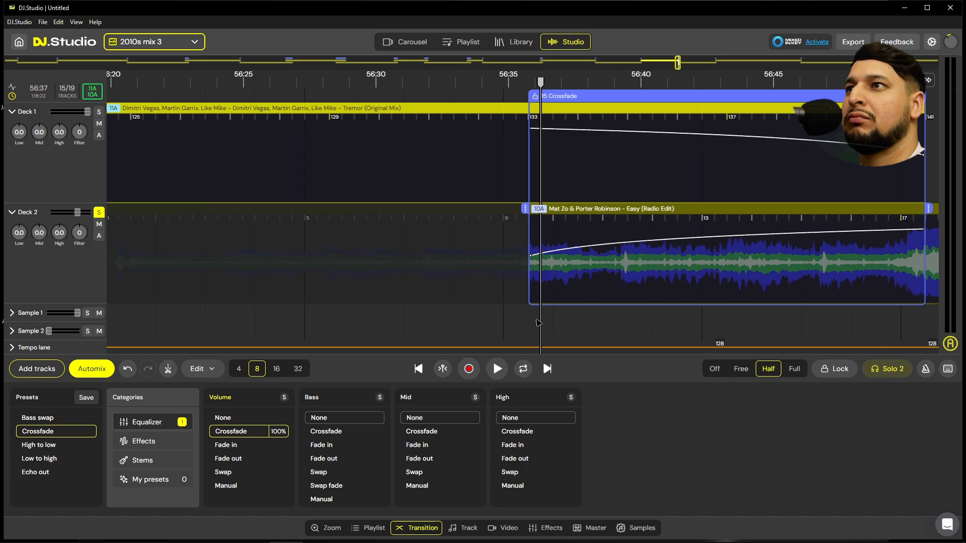
key("space")
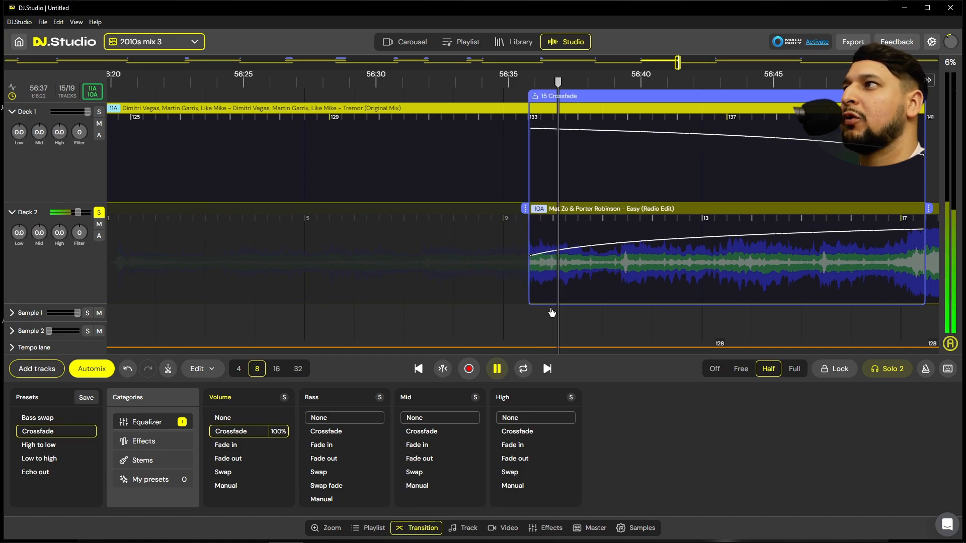
key("space")
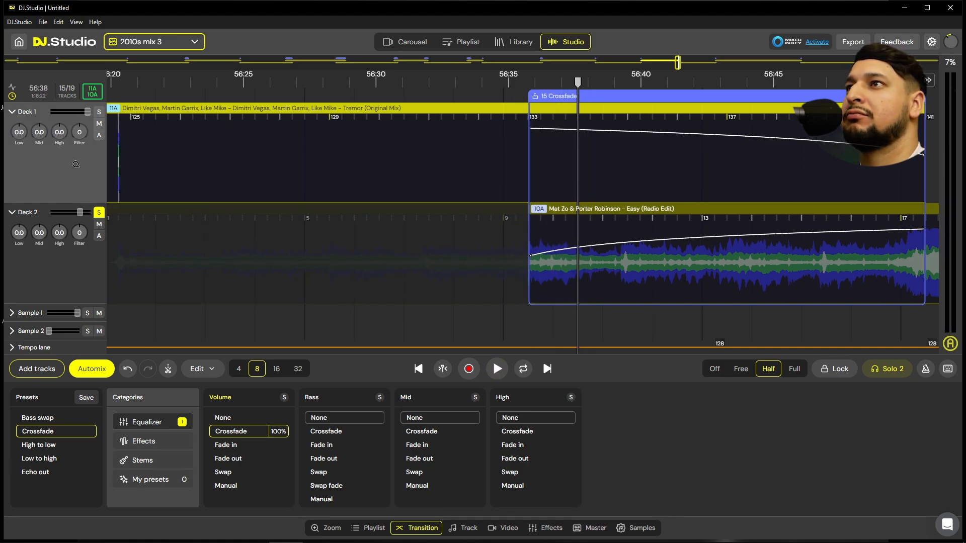
Unsolo Deck 2 and play both decks through the crossfade from just before bar 133 of Tremor
left_click(99, 212)
left_click(477, 290)
key("space")
scroll(545, 299, "up", 2)
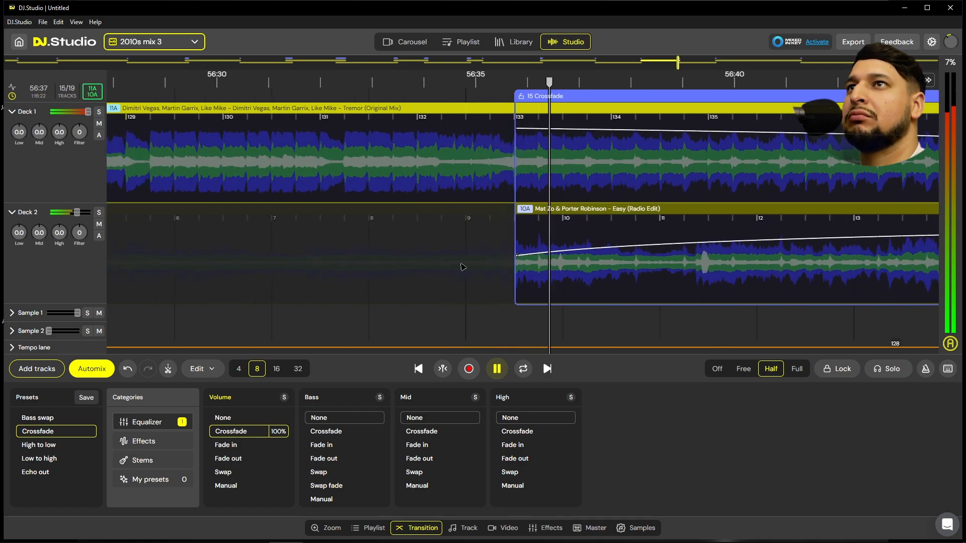
scroll(460, 268, "down", 2)
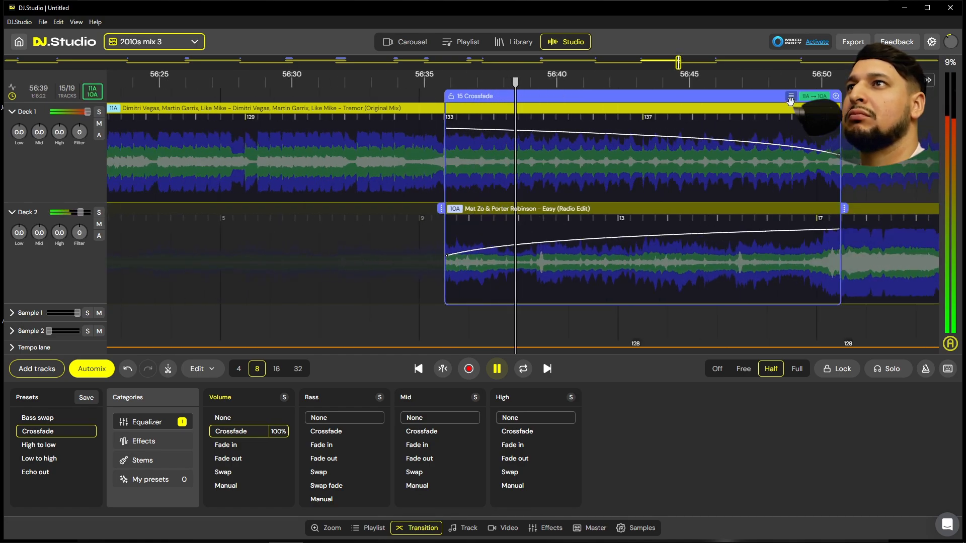
scroll(634, 246, "down", 2)
Using stems, fade out Tremor's drums from bar 137 and vocals from about 56:46, fading in Easy's melody from the start and vocals from about 56:46
left_click(645, 96)
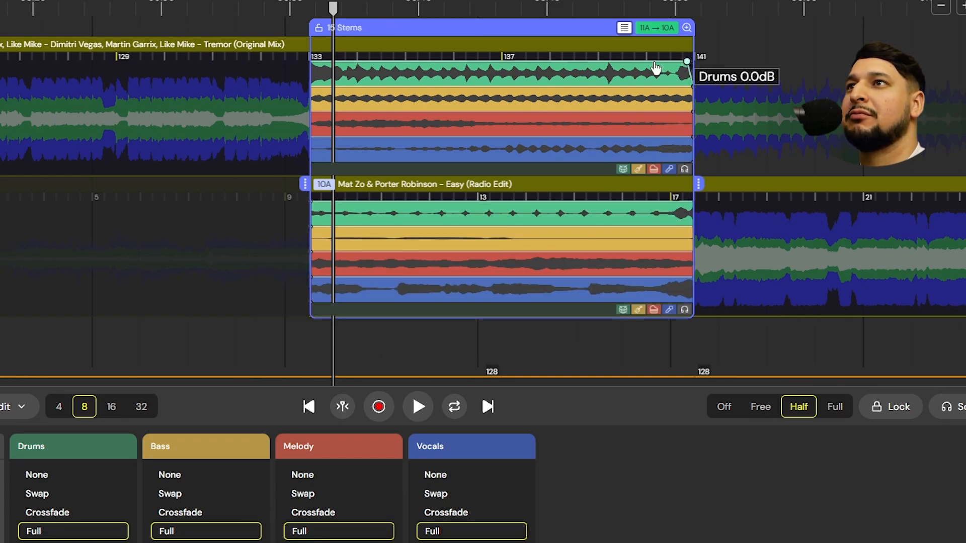
left_click_drag(655, 63, 514, 62)
left_click(682, 70)
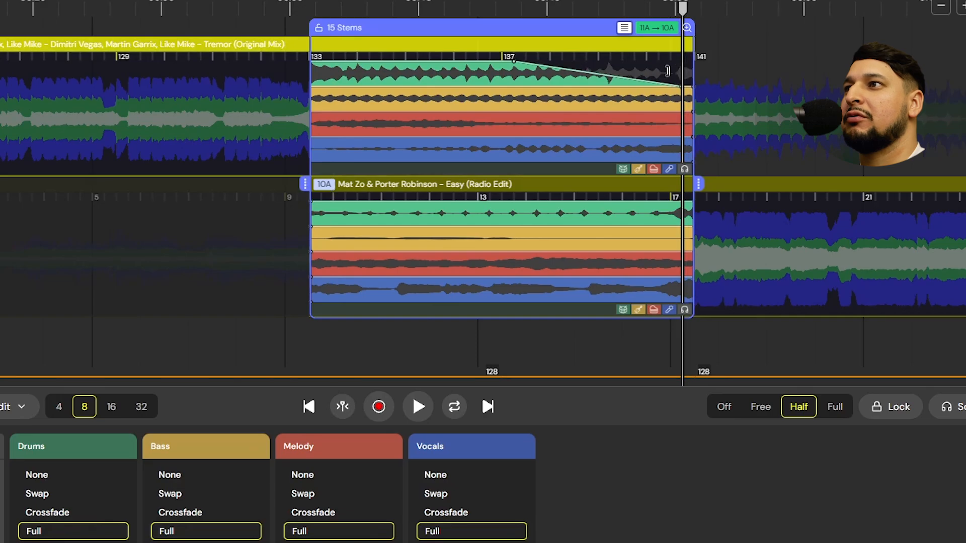
left_click_drag(319, 285, 587, 280)
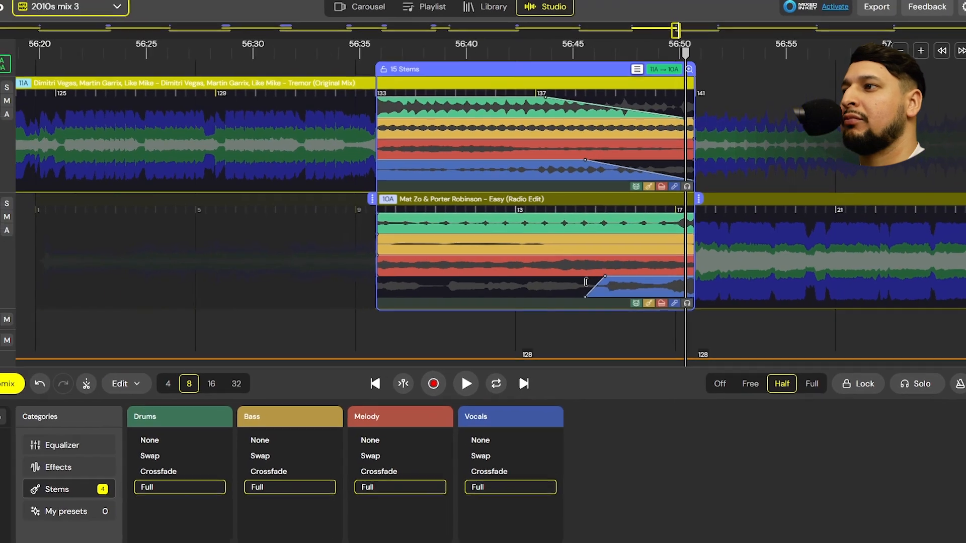
left_click_drag(312, 276, 426, 254)
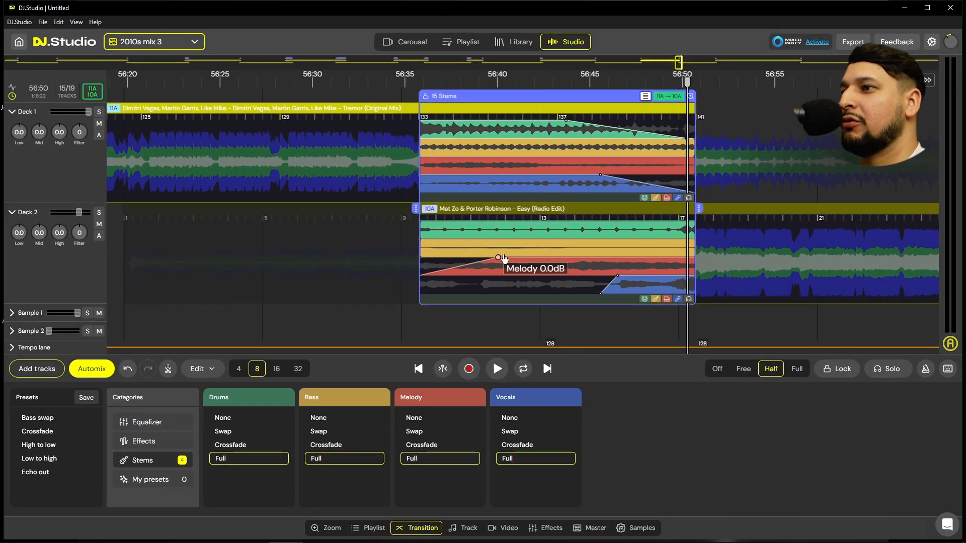
Add an equalizer Bass Swap to the stems transition, switching at bar 137 of Tremor, and play the result
left_click(162, 438)
left_click(163, 428)
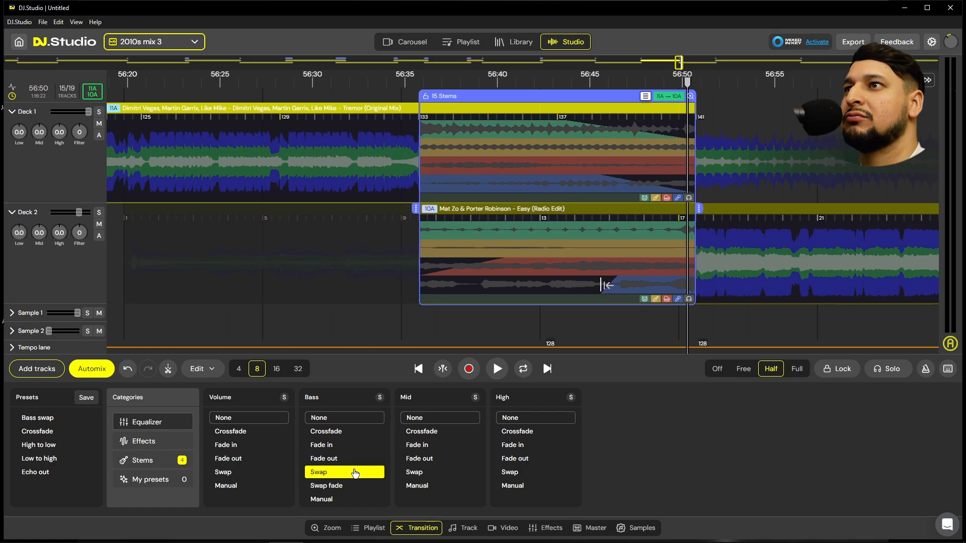
left_click(355, 473)
left_click(497, 369)
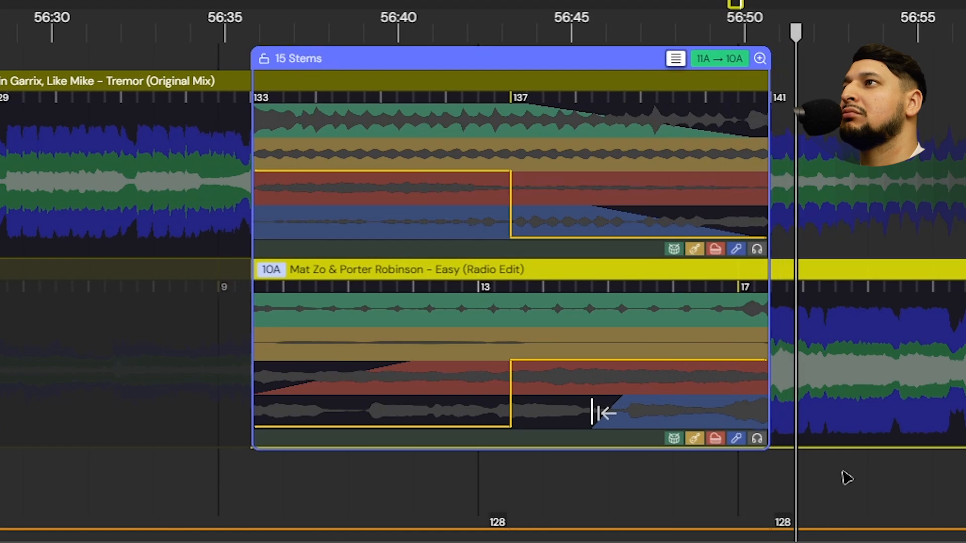
left_click(153, 426)
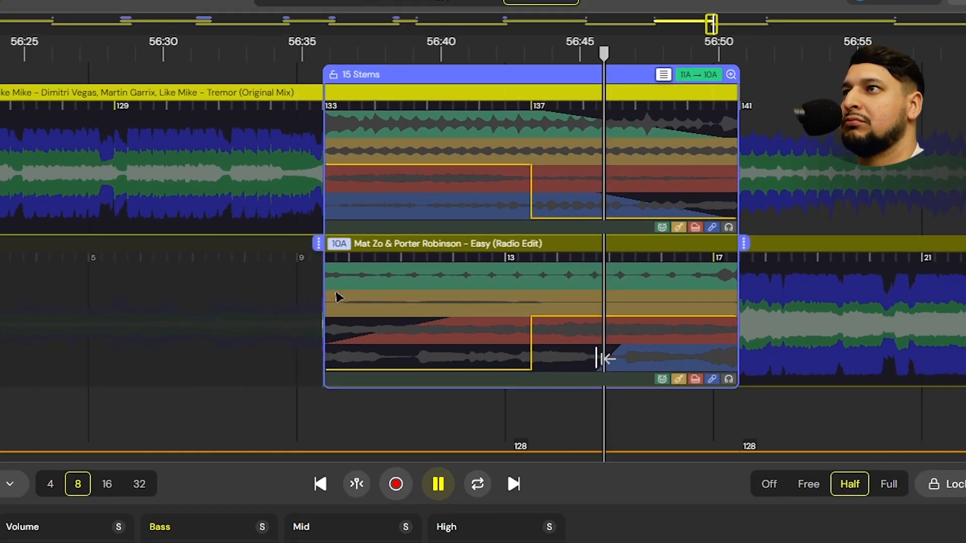
Fade in the drums stem of Easy from the transition's start to bar 137 of Tremor and replay it
left_click(427, 292)
key("space")
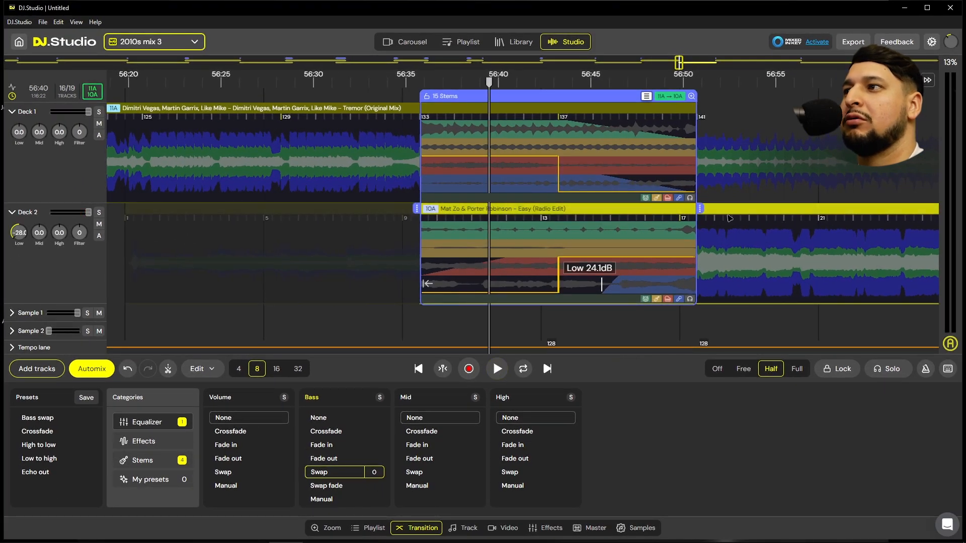
left_click(685, 330)
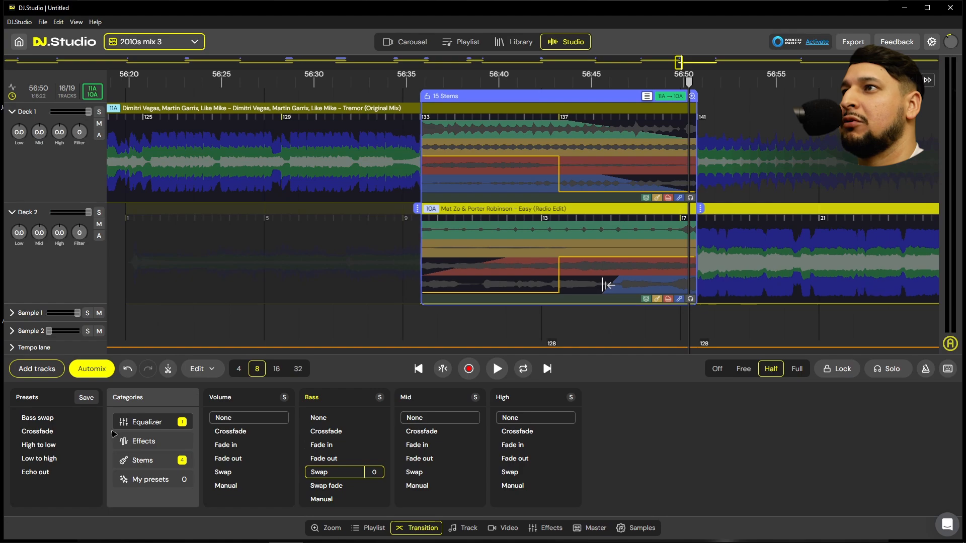
left_click(149, 461)
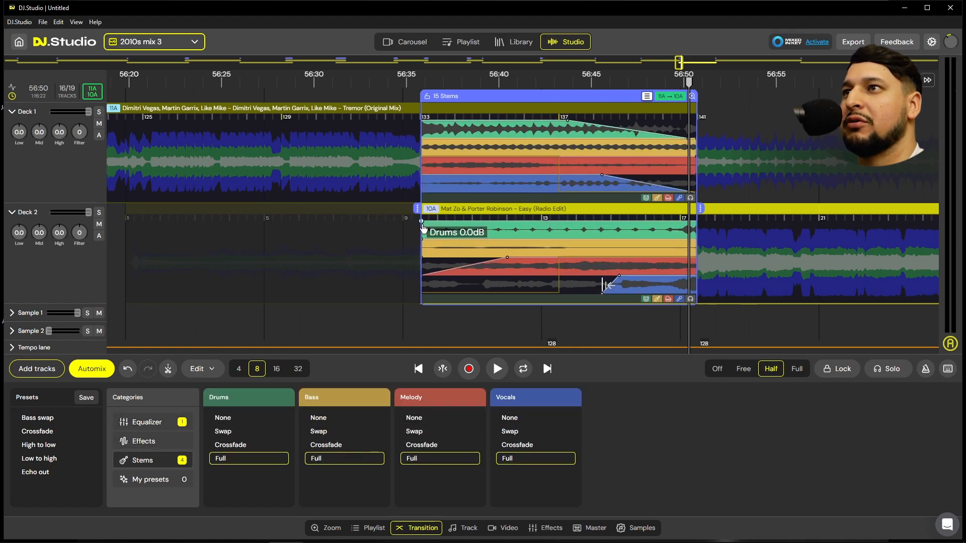
left_click_drag(423, 227, 557, 210)
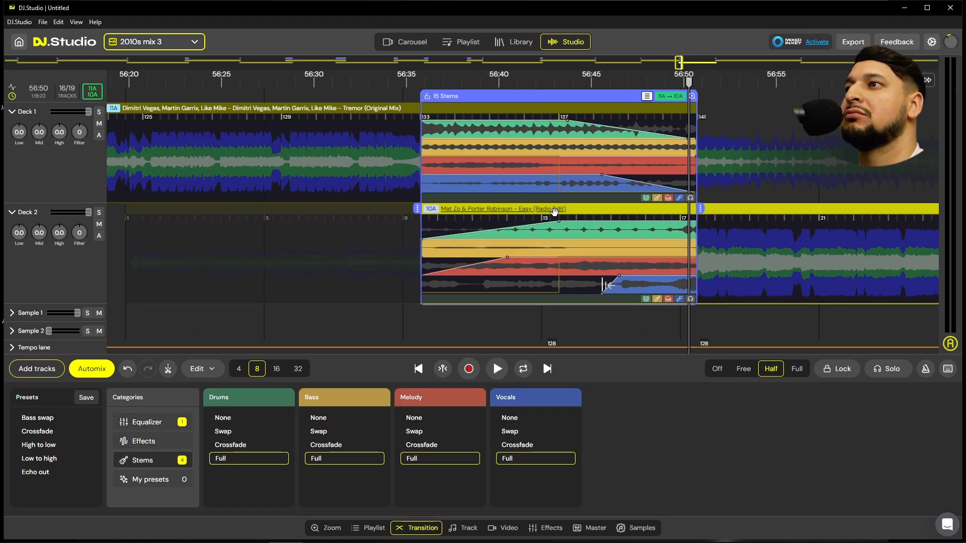
left_click(408, 304)
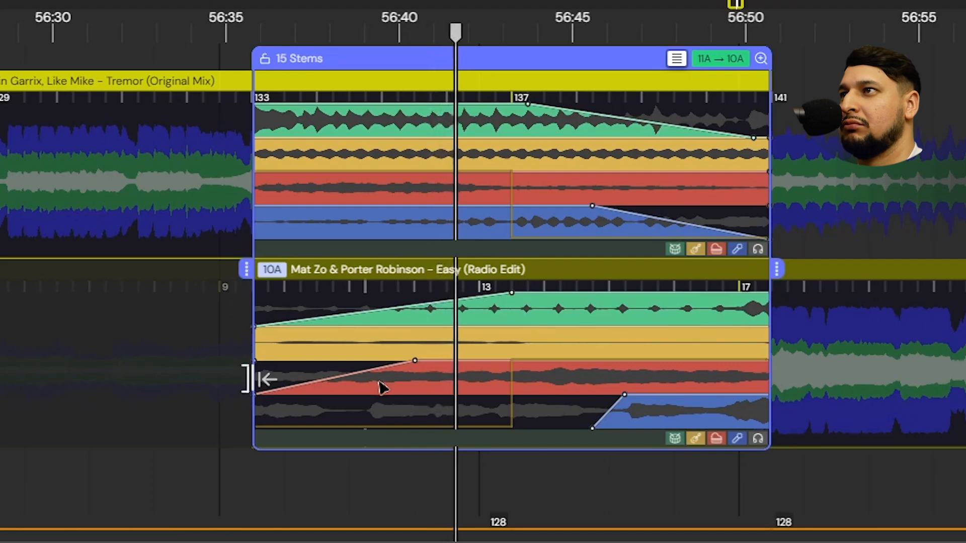
Fade in the bass stem of Easy from the transition's start to about 56:46 and replay the transition
left_click_drag(255, 327, 593, 326)
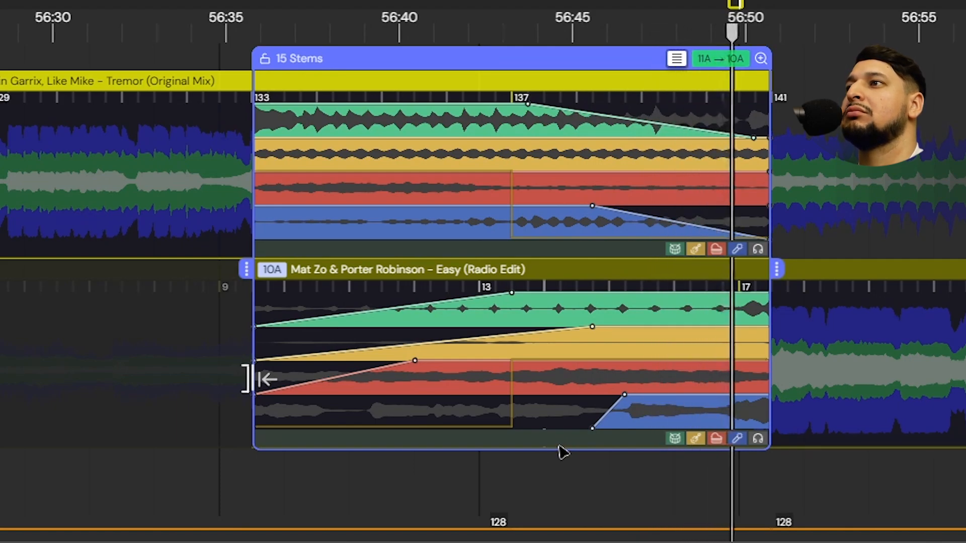
left_click(239, 464)
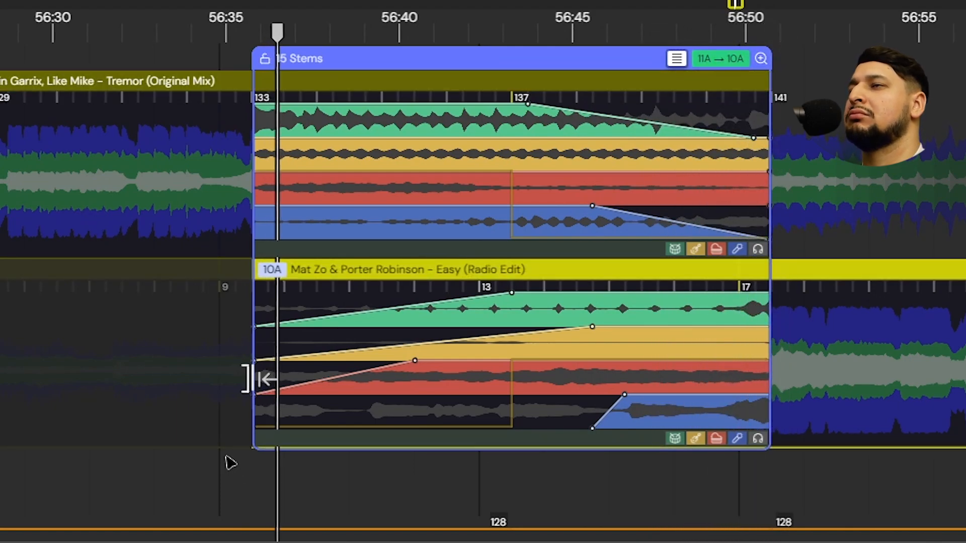
left_click(193, 449)
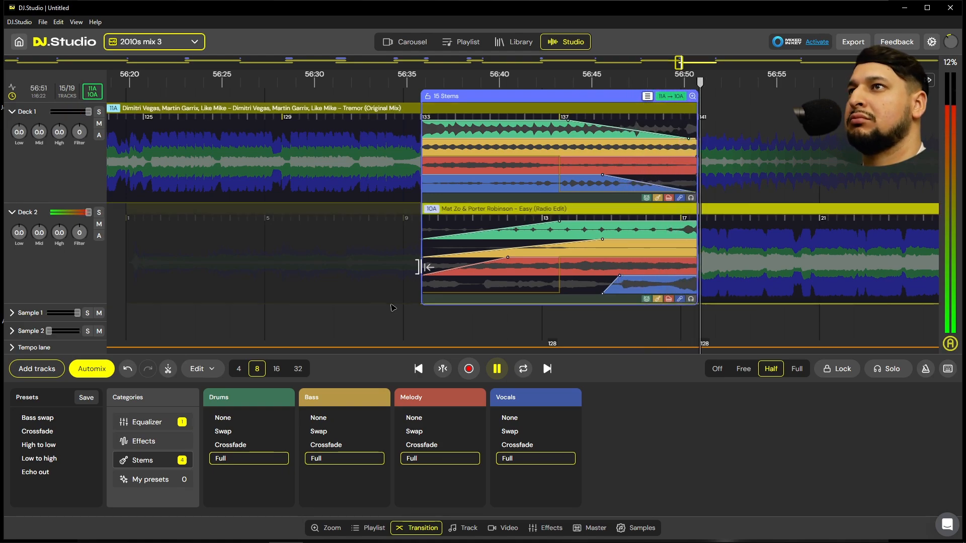
Audition Easy from 58:27 and 59:12, and move Steve Angello – Tivoli earlier so the crossfade starts at bar 97 of Easy
scroll(399, 271, "down", 10)
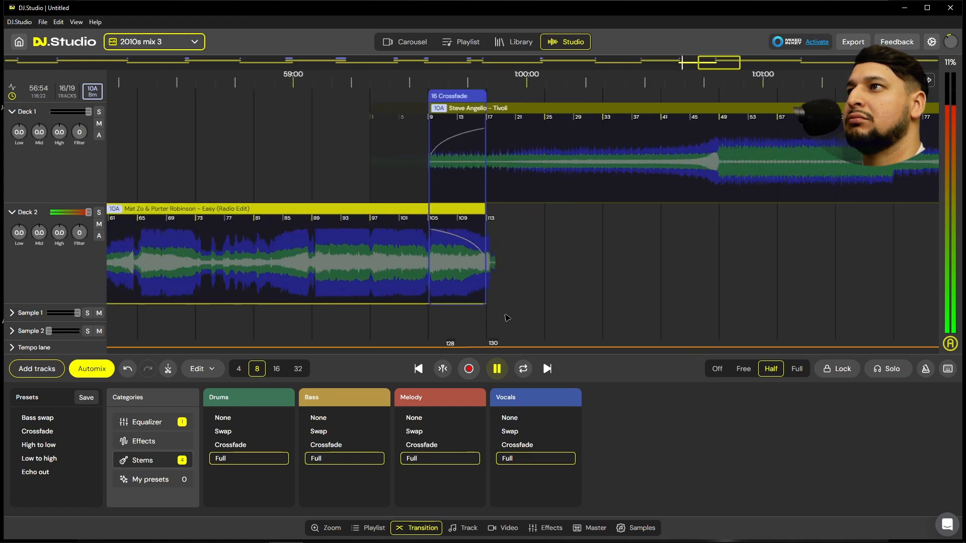
left_click(486, 301)
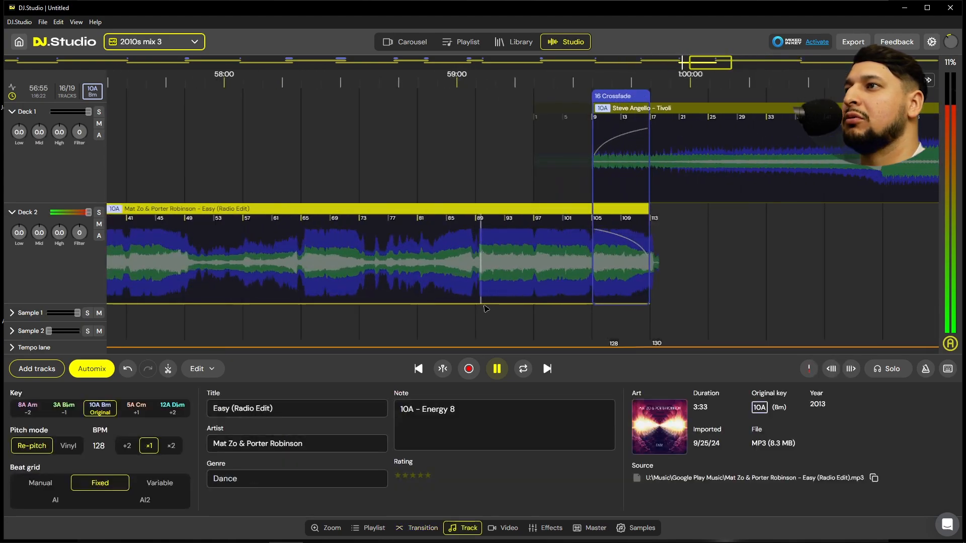
left_click(329, 190)
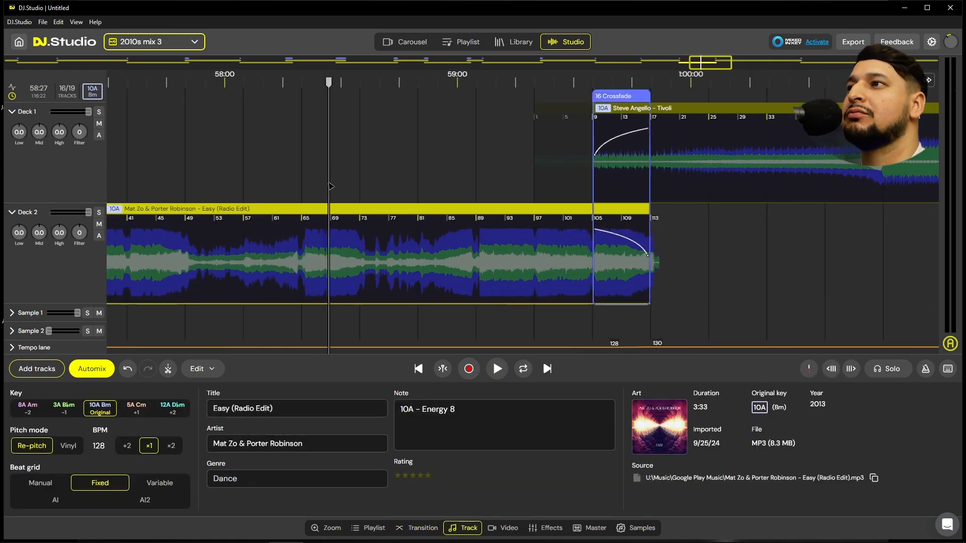
left_click(504, 194)
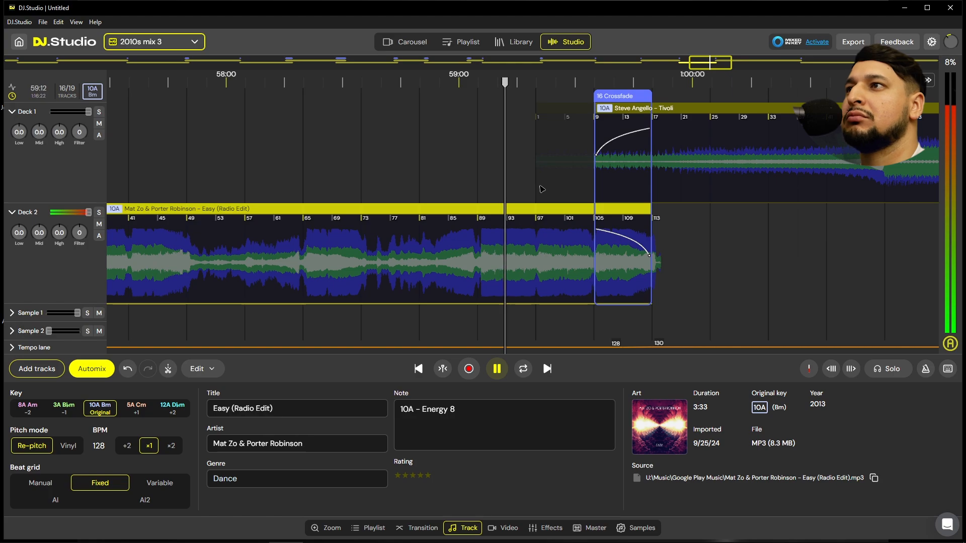
scroll(575, 192, "up", 3)
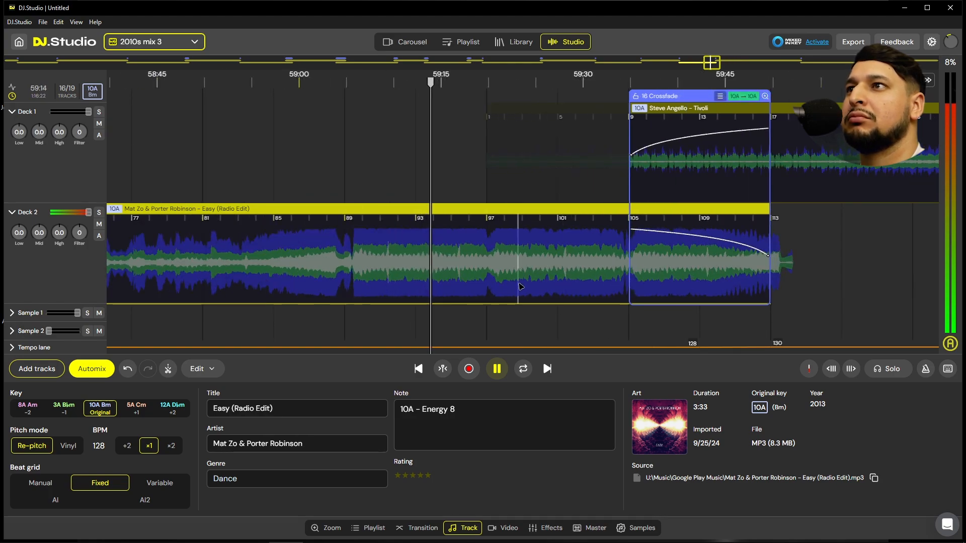
left_click_drag(694, 109, 558, 110)
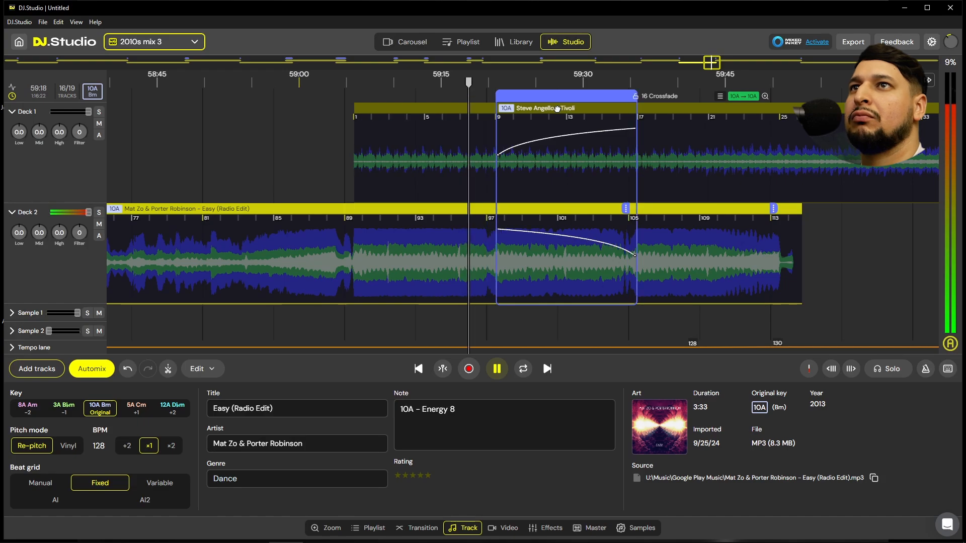
Align Tivoli's bars 41 to 49 with the crossfade over bars 97 to 105 of Easy, and replay from 59:19
left_click(510, 156)
scroll(517, 156, "down", 3)
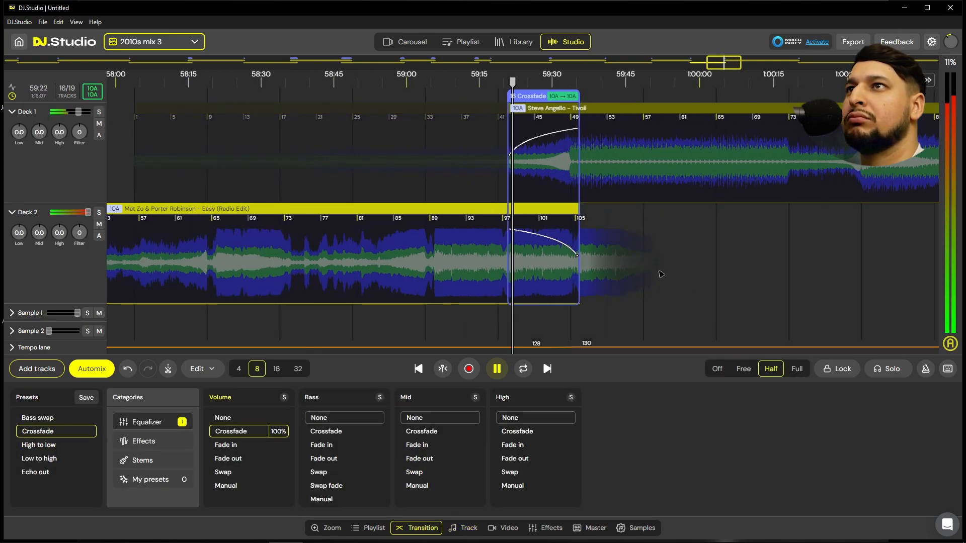
scroll(556, 296, "up", 5)
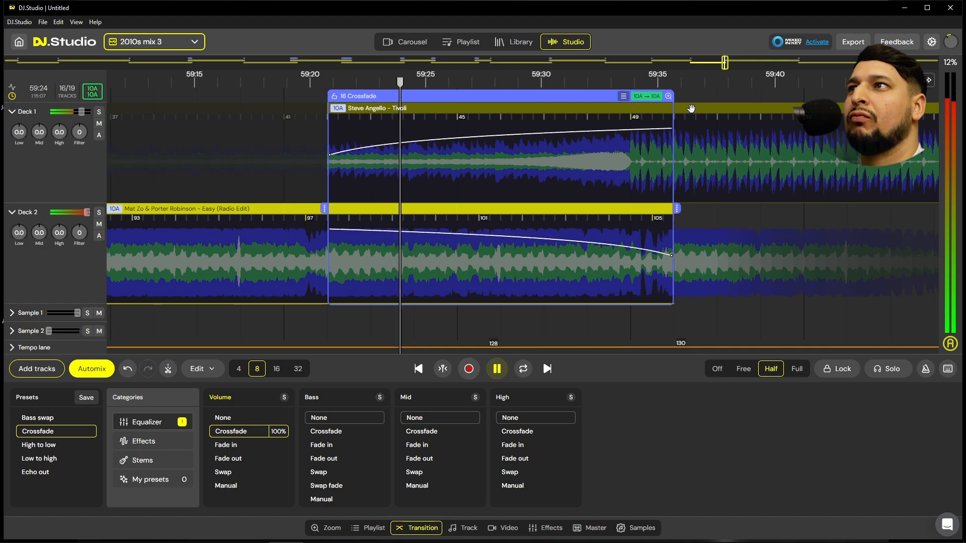
left_click_drag(692, 109, 735, 110)
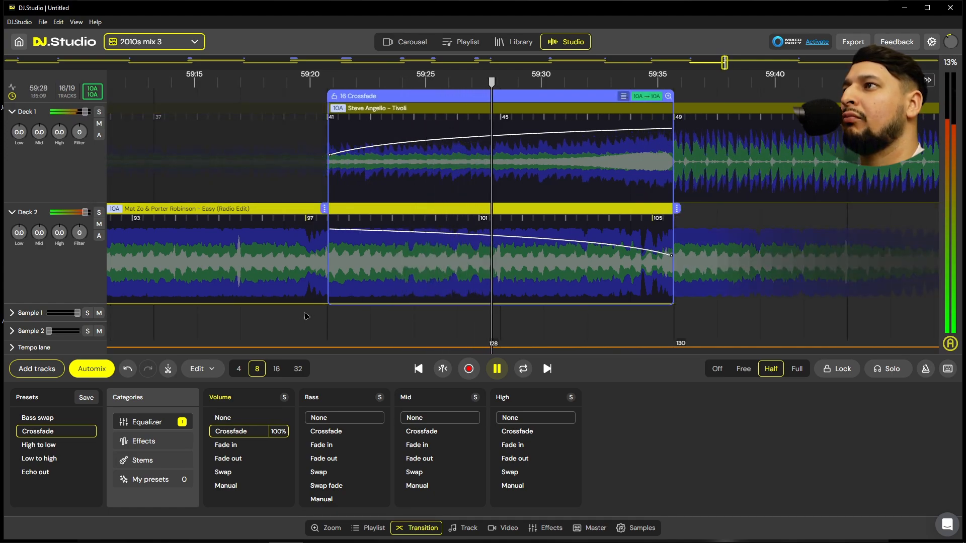
left_click(295, 303)
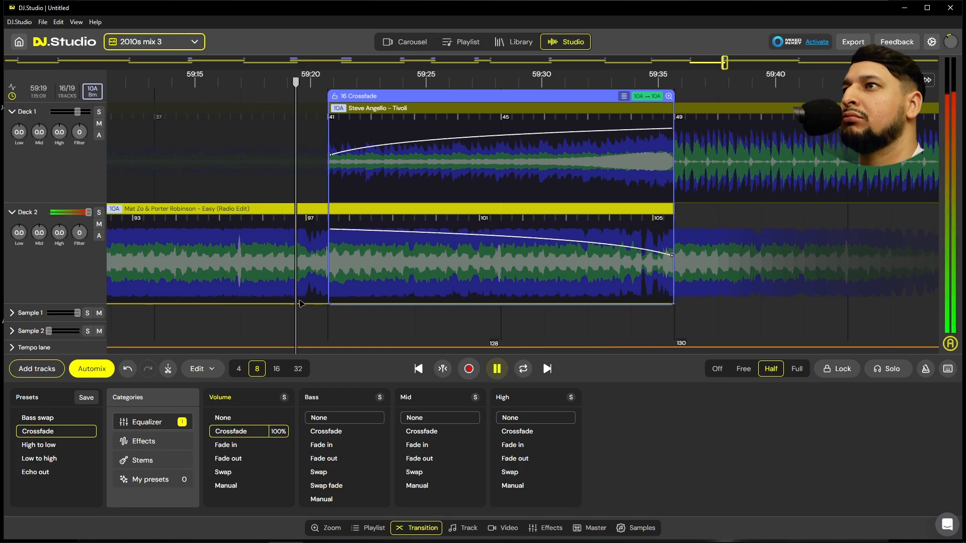
mouse_move(471, 206)
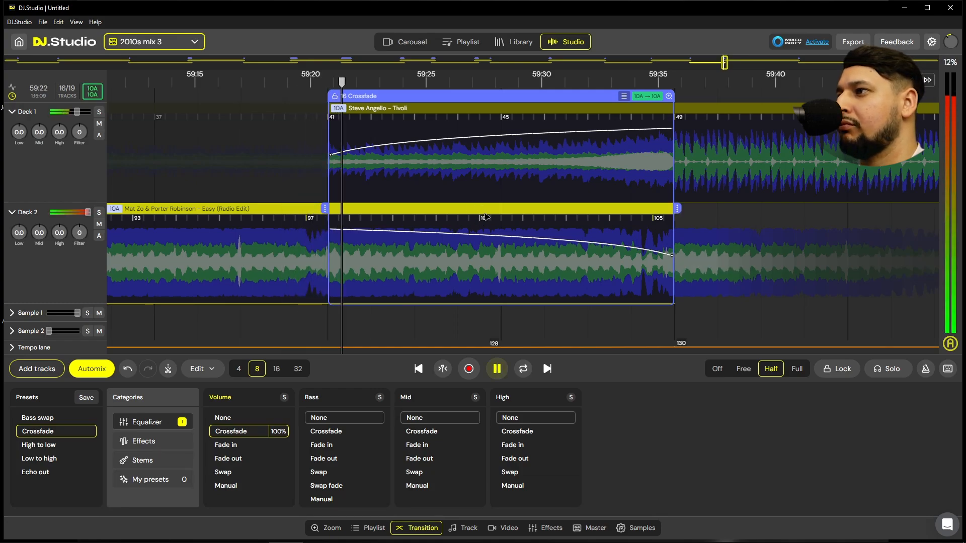
Add a Riser noise effect to the Easy to Tivoli transition and listen to it
left_click(143, 442)
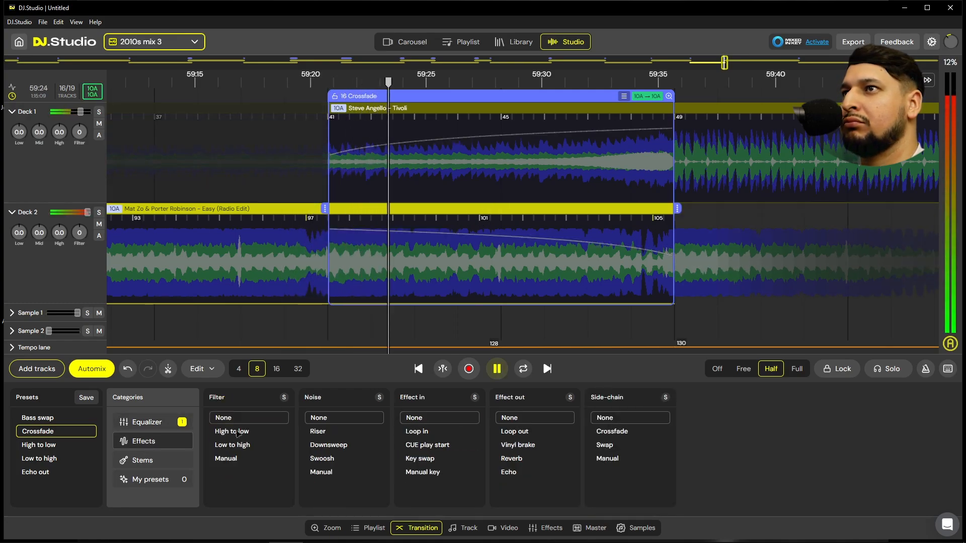
left_click(319, 431)
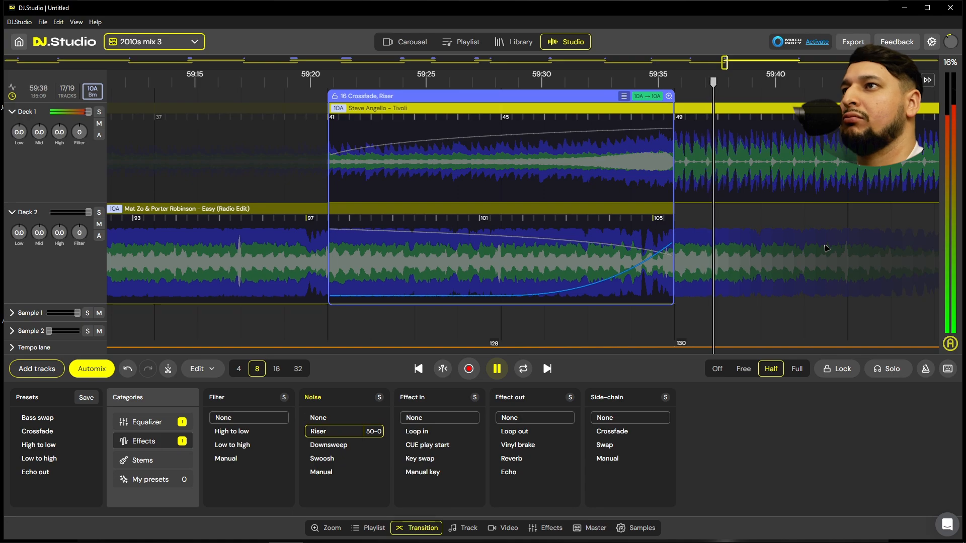
scroll(334, 257, "down", 5)
left_click(258, 207)
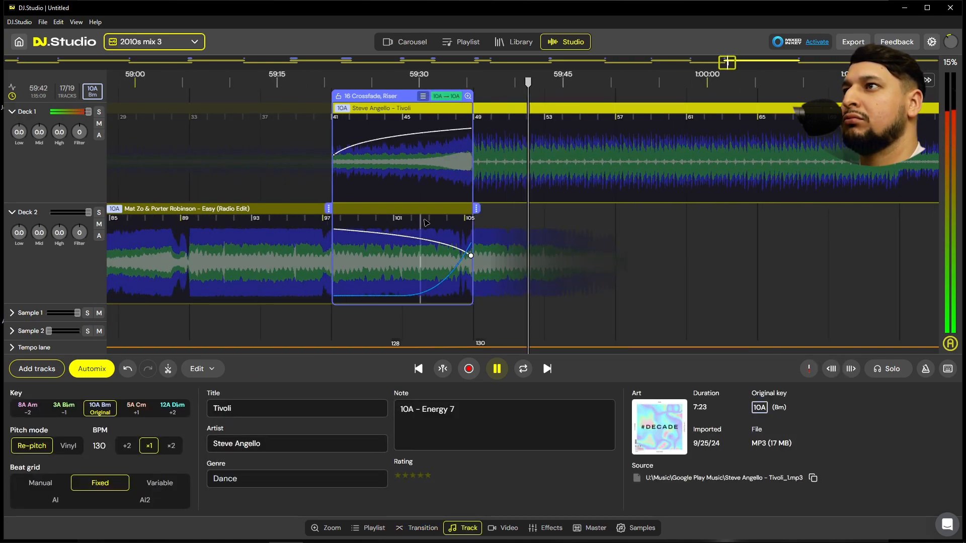
left_click(409, 207)
left_click(409, 208)
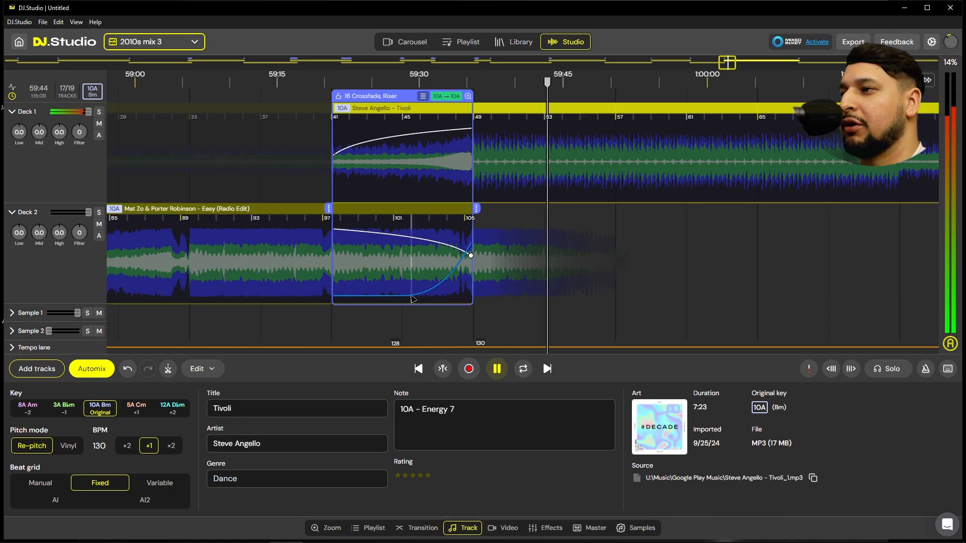
key("space")
Add a 50% Reverb as the outgoing effect, shift its start to about bar 104 of Easy, and play the result
left_click(376, 322)
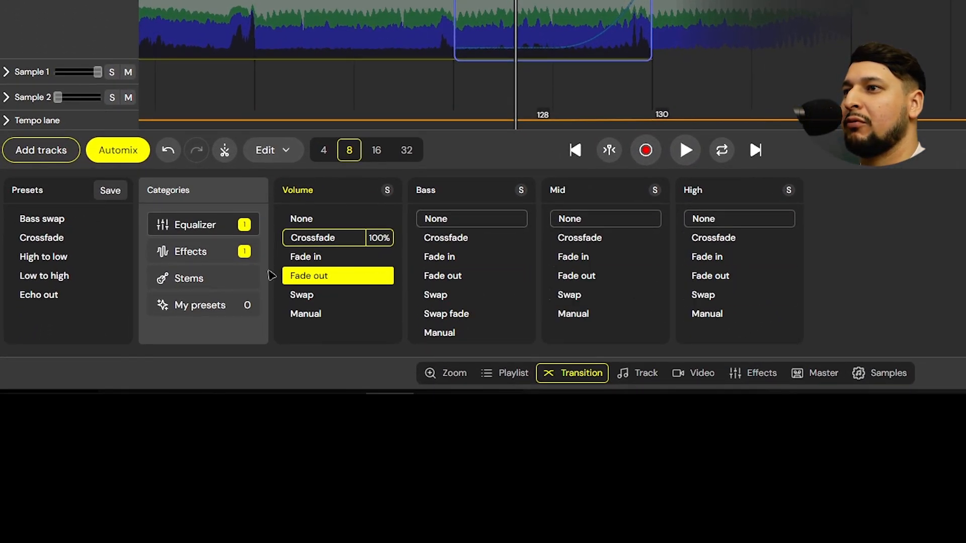
left_click(230, 254)
left_click(779, 278)
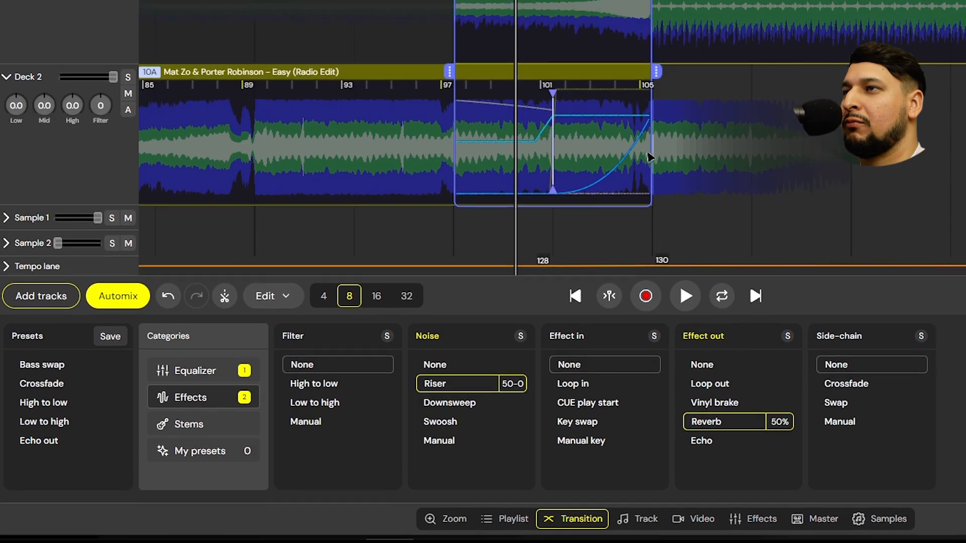
left_click_drag(540, 124, 594, 102)
scroll(685, 124, "up", 4)
key("space")
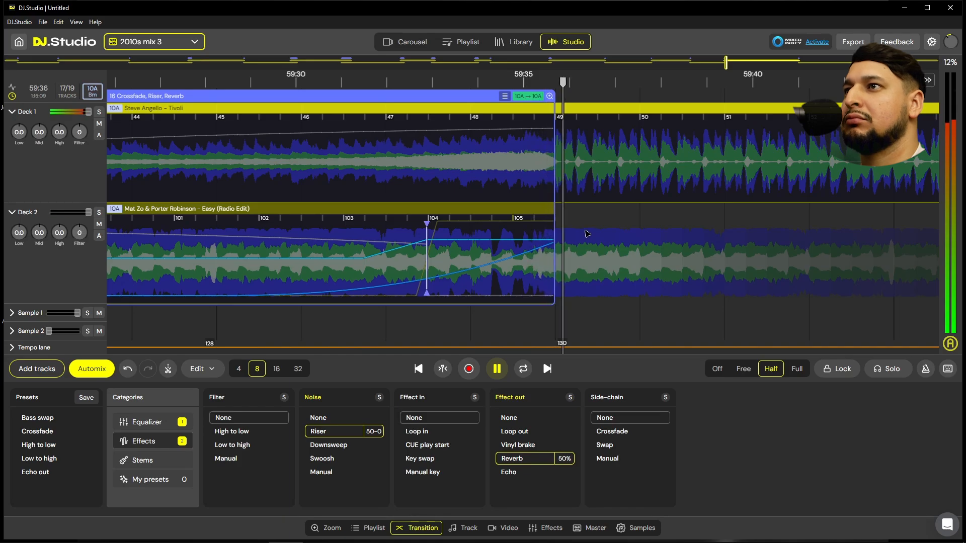
Replay the end of the Easy to Tivoli transition from about 59:31 to check the reverb timing
scroll(585, 253, "down", 4)
scroll(581, 262, "up", 3)
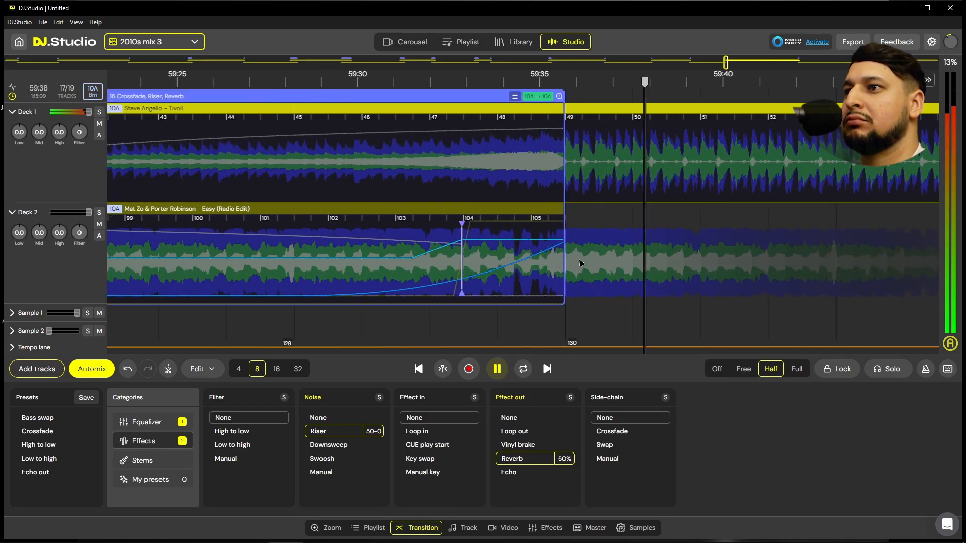
key("space")
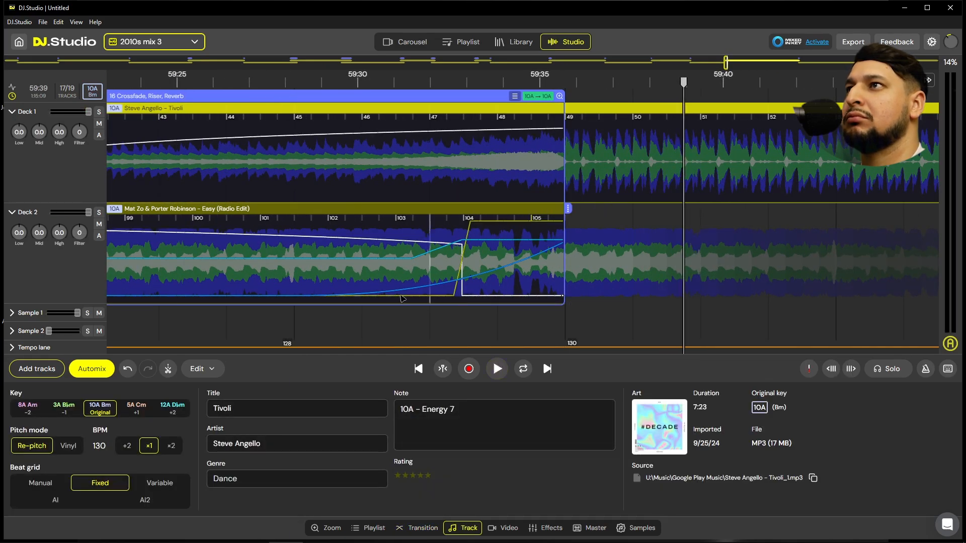
left_click(395, 291)
key("space")
scroll(549, 298, "down", 3)
scroll(502, 305, "up", 3)
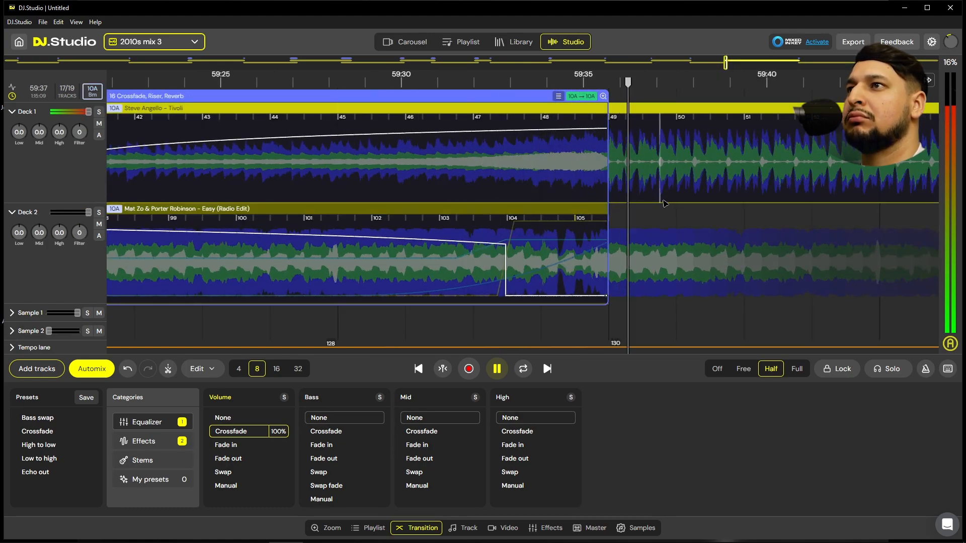
Try to reshape the volume drop of Easy near bar 104 and replay it from about 59:32
left_click_drag(506, 271, 551, 270)
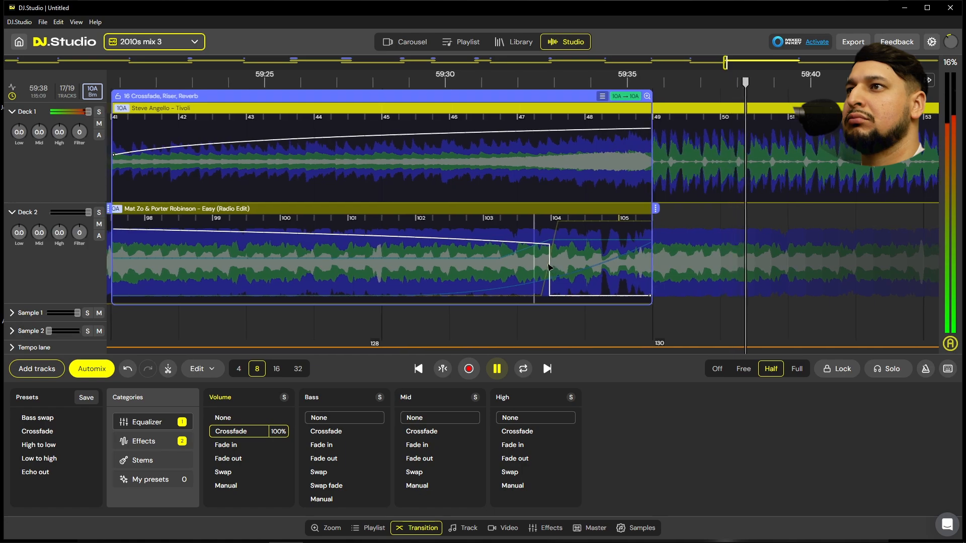
key("space")
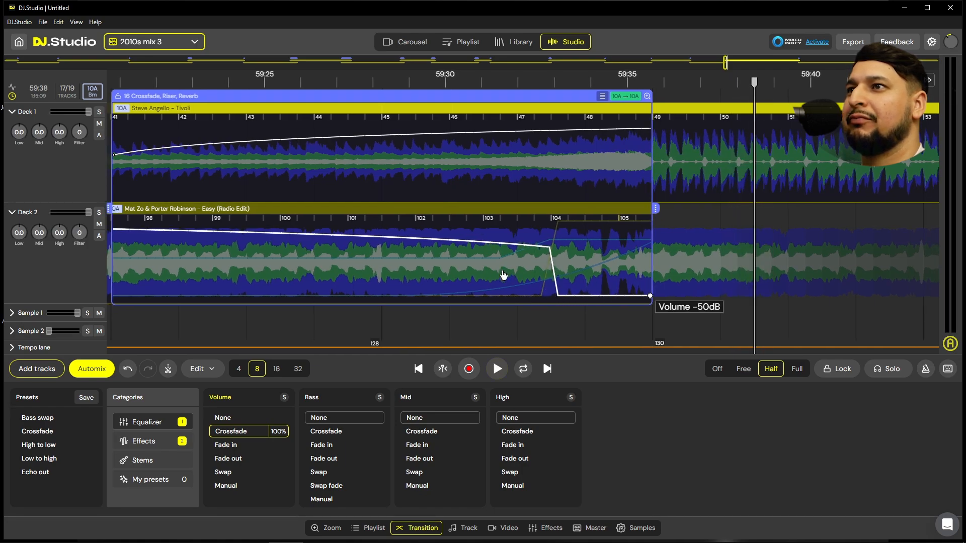
left_click_drag(552, 252, 554, 250)
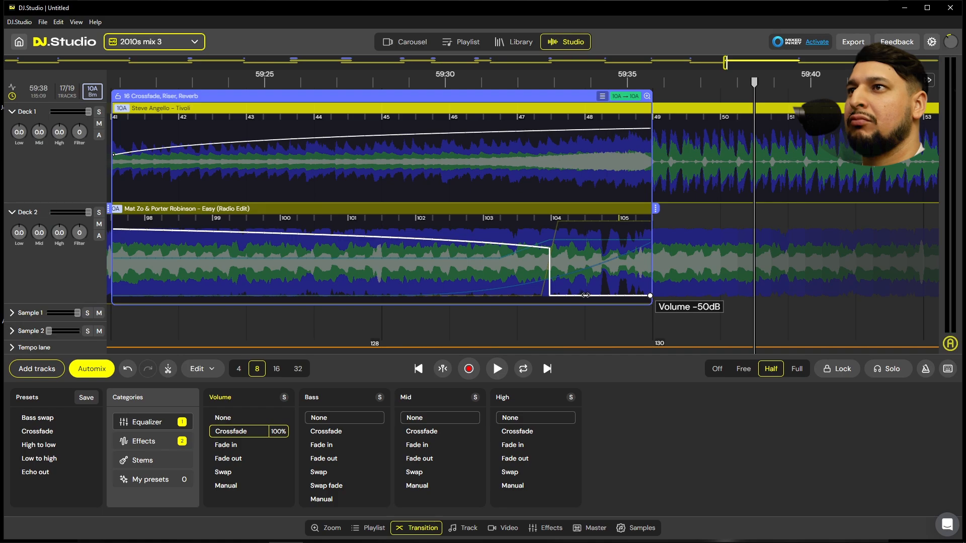
mouse_move(588, 297)
left_mouse_down()
mouse_move(617, 280)
mouse_move(579, 289)
left_mouse_up()
left_click(532, 309)
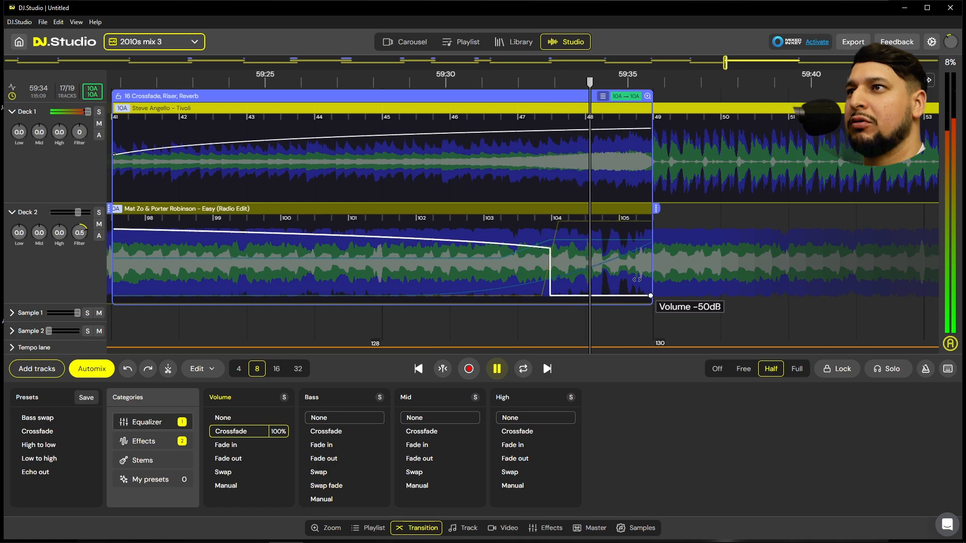
Stop playback, place the playhead at about 59:33, and undo the volume curve edits and the reverb start shift
key("space")
left_click(553, 329)
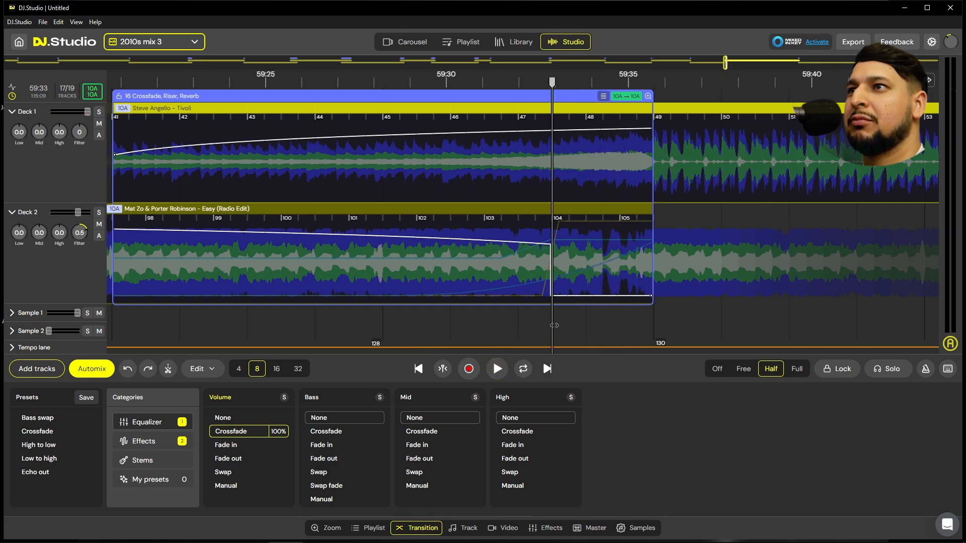
key("ctrl+z")
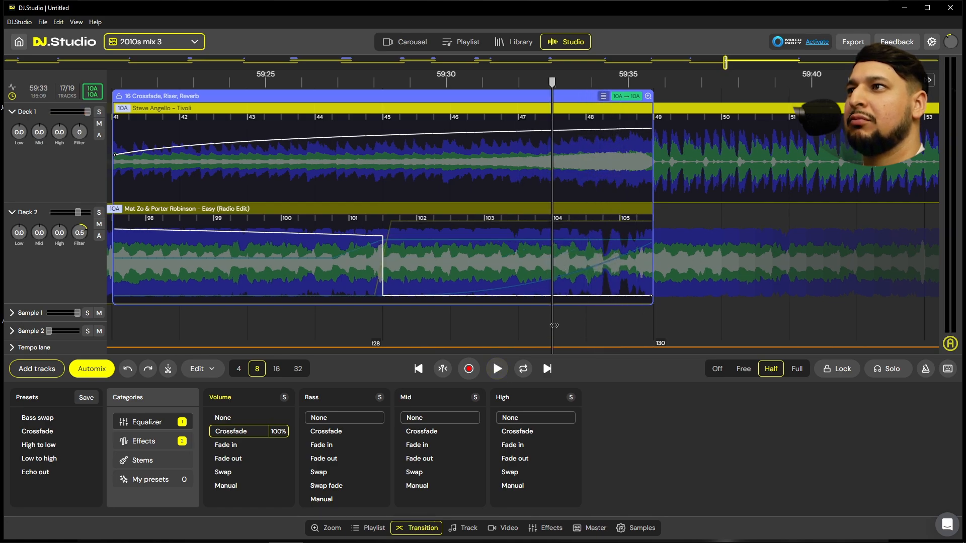
Undo the abrupt volume drop on Easy near bar 101 and play the transition from about 59:28
left_click(384, 266)
key("ctrl+z")
key("space")
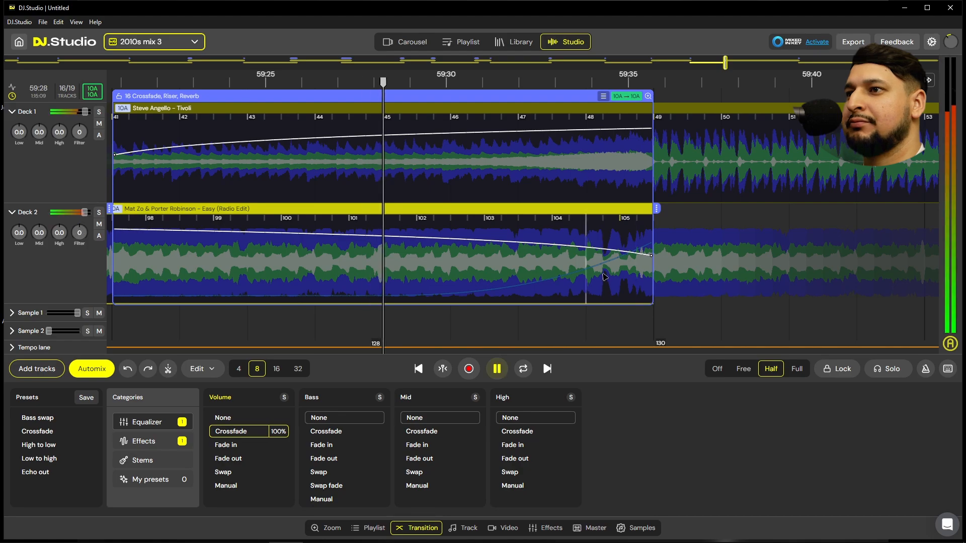
key("space")
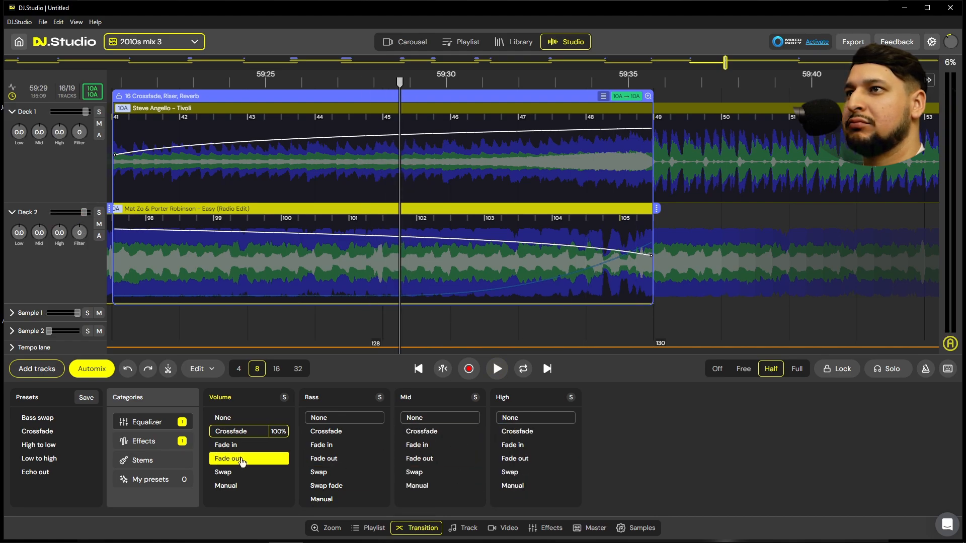
Set the outgoing effect back to a 50% Reverb starting around bar 104 of Easy, and play through into Tivoli
left_click(182, 439)
left_click(565, 458)
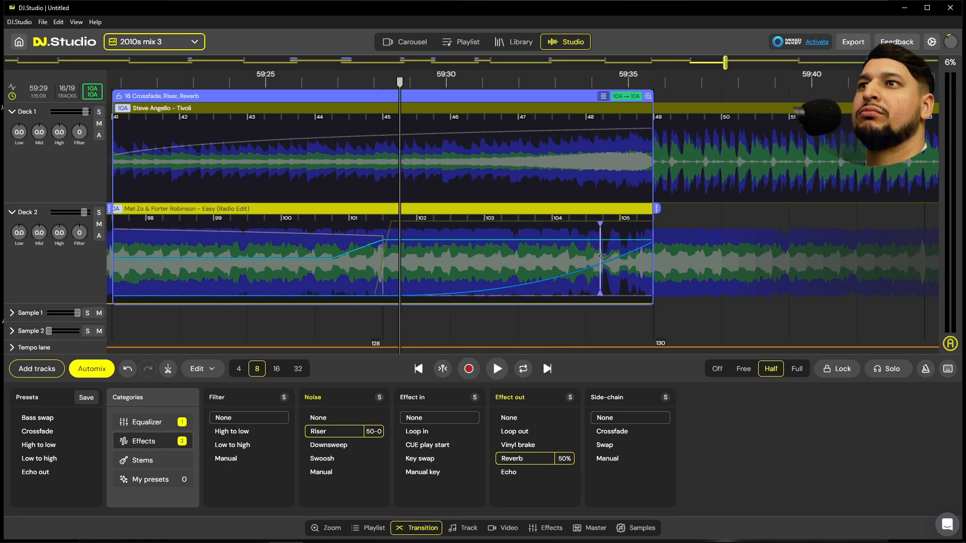
key("space")
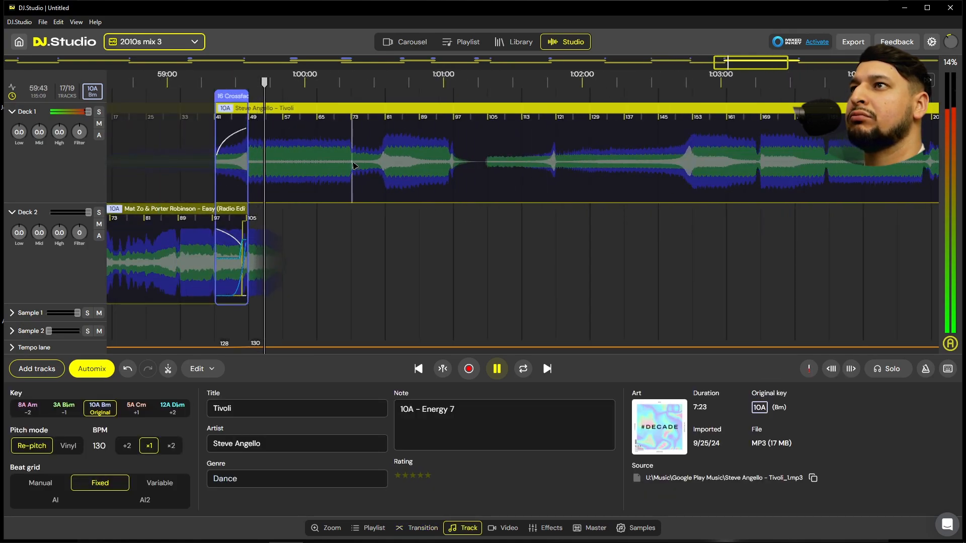
key("space")
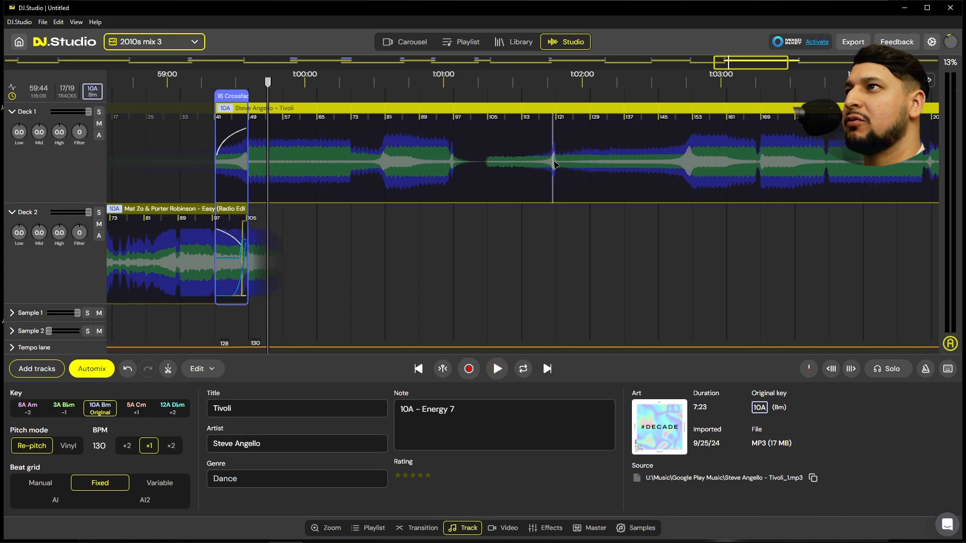
Cut the section of Tivoli from bar 73 to bar 145, starting at 1:00:20
left_click(327, 142)
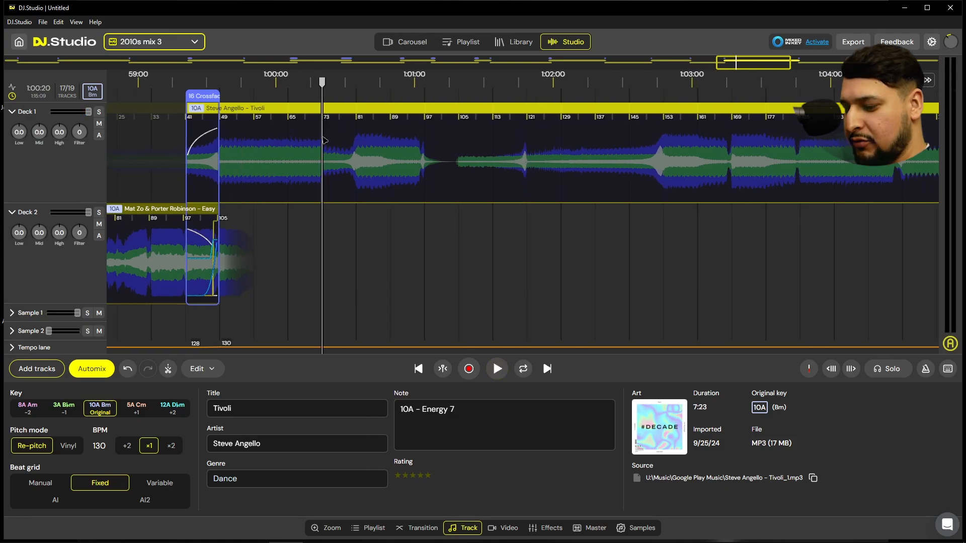
scroll(324, 140, "up", 5)
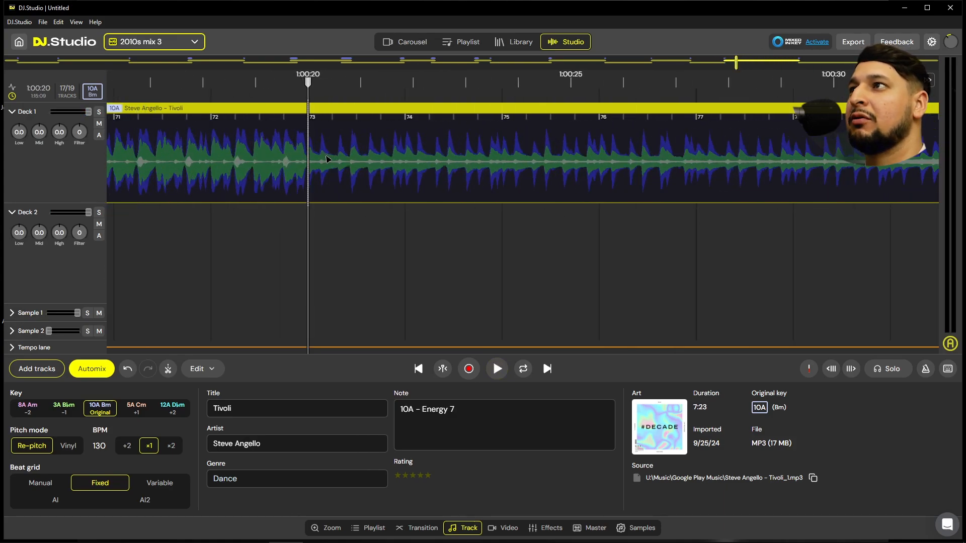
scroll(316, 162, "down", 5)
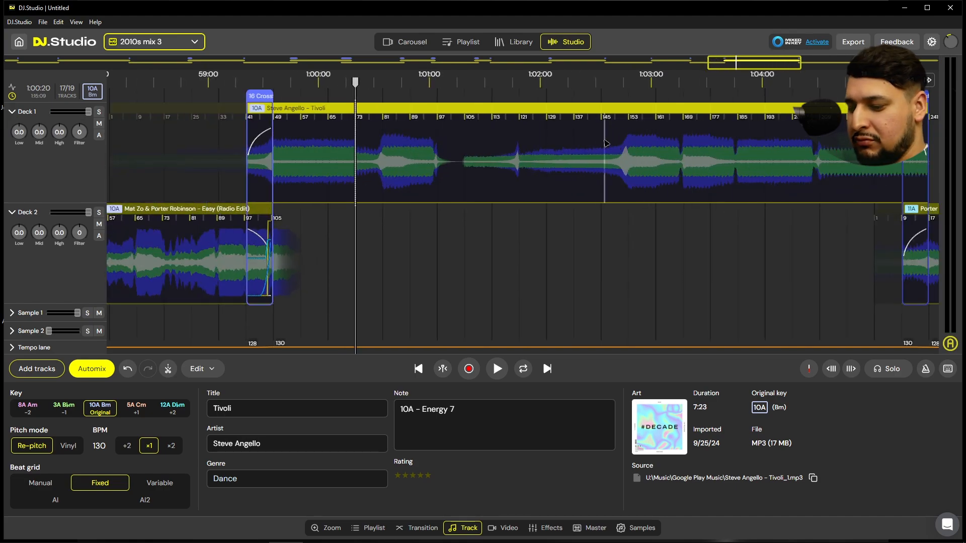
left_click(602, 142)
right_click(604, 143)
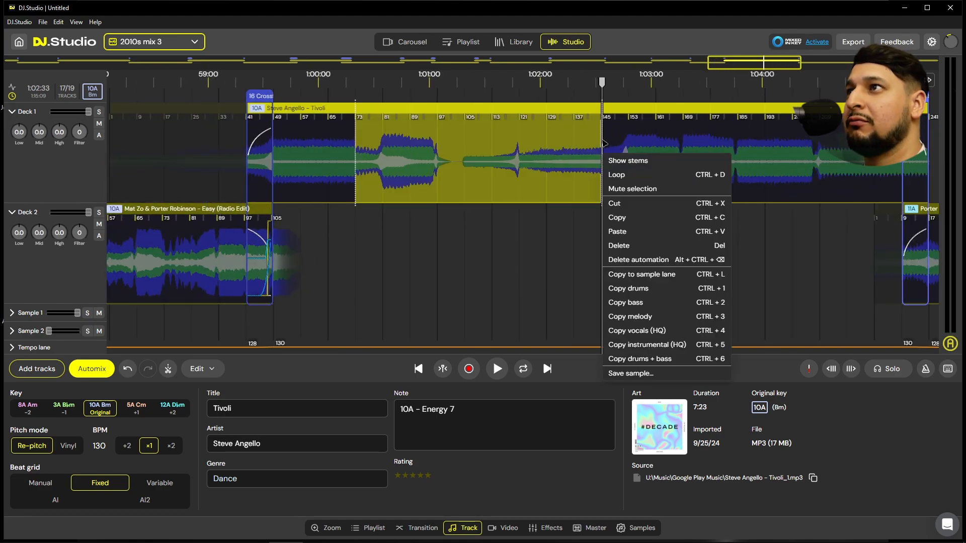
key("ctrl+x")
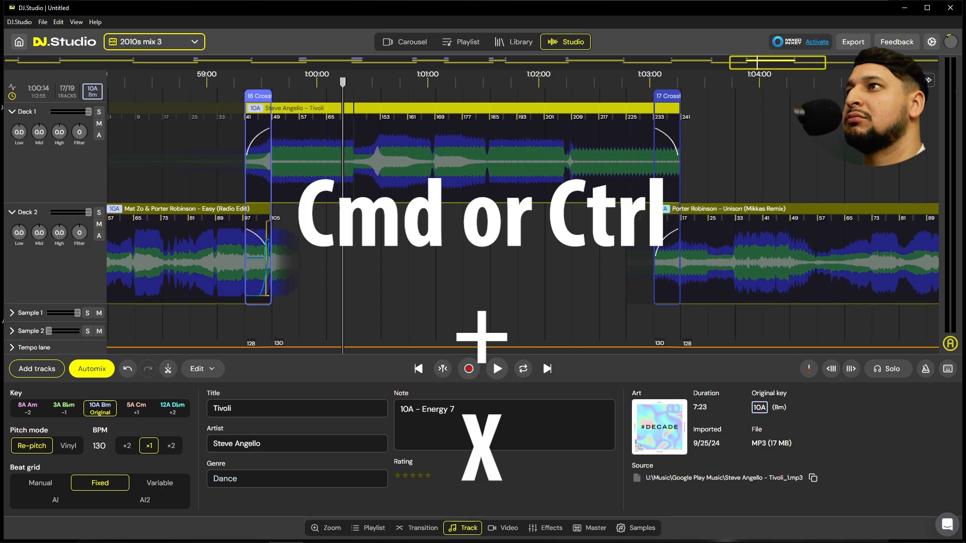
Play Tivoli from about 1:00:14 across the edit at bar 73 to check how the cut sounds
key("space")
scroll(335, 274, "up", 5)
scroll(353, 259, "up", 3)
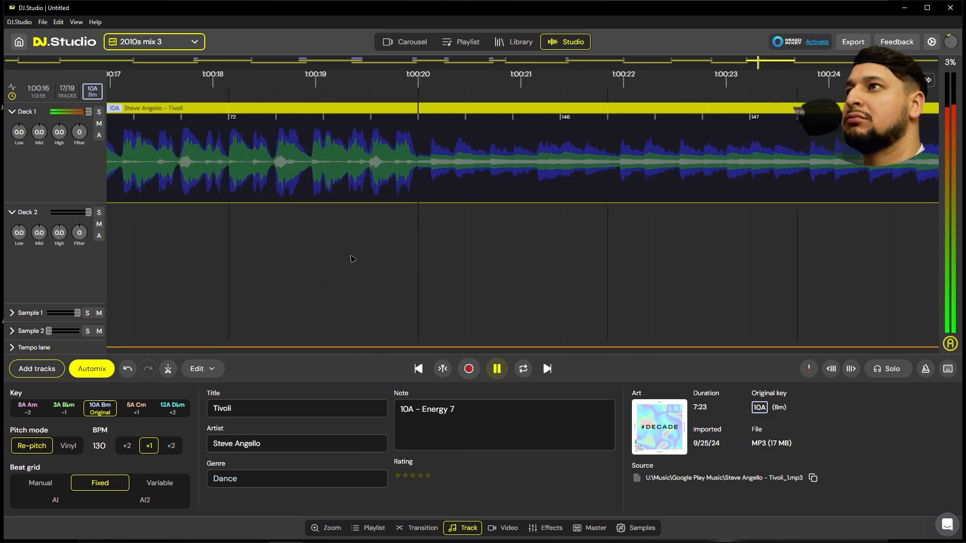
scroll(393, 251, "down", 3)
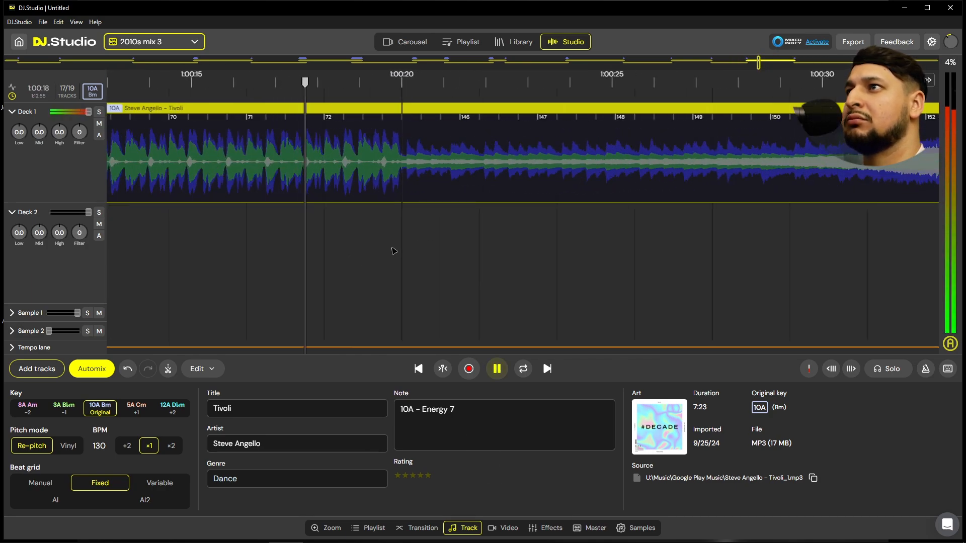
scroll(418, 230, "up", 2)
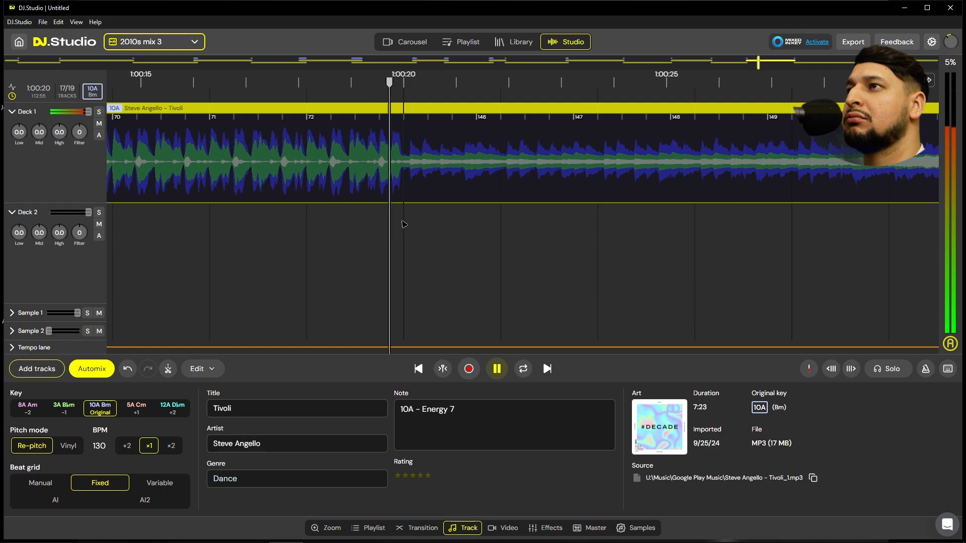
scroll(404, 225, "down", 10)
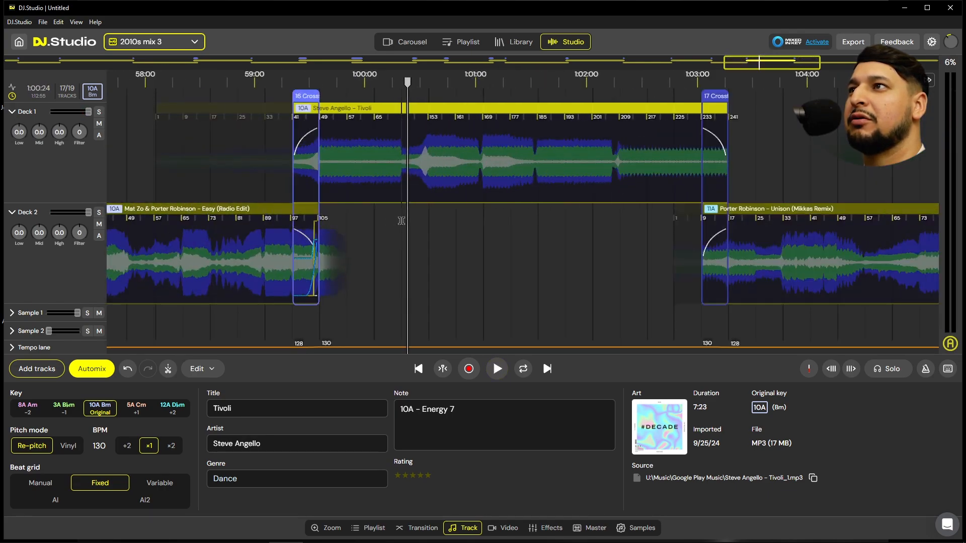
Undo the cut in Tivoli and play the restored section from about 1:00:20
key("ctrl+z")
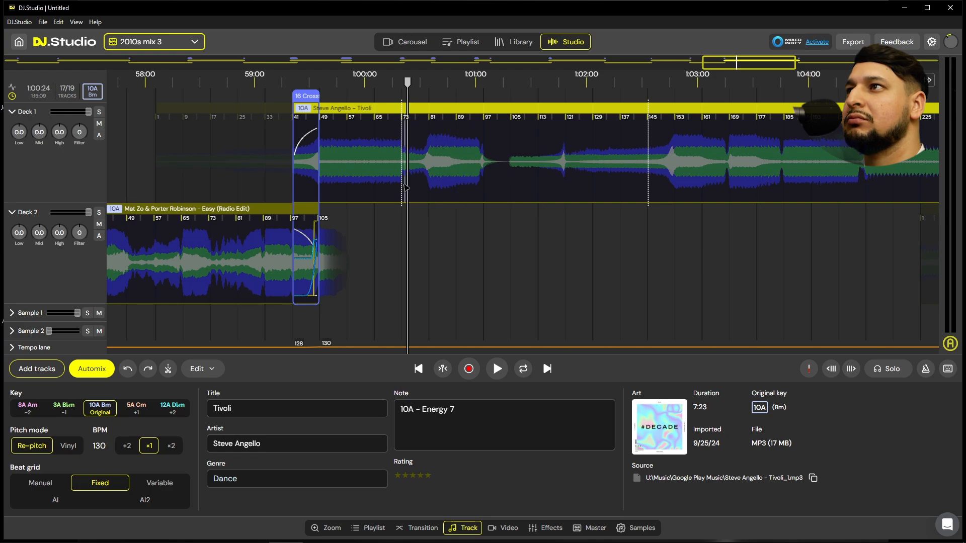
key("space")
scroll(427, 194, "up", 3)
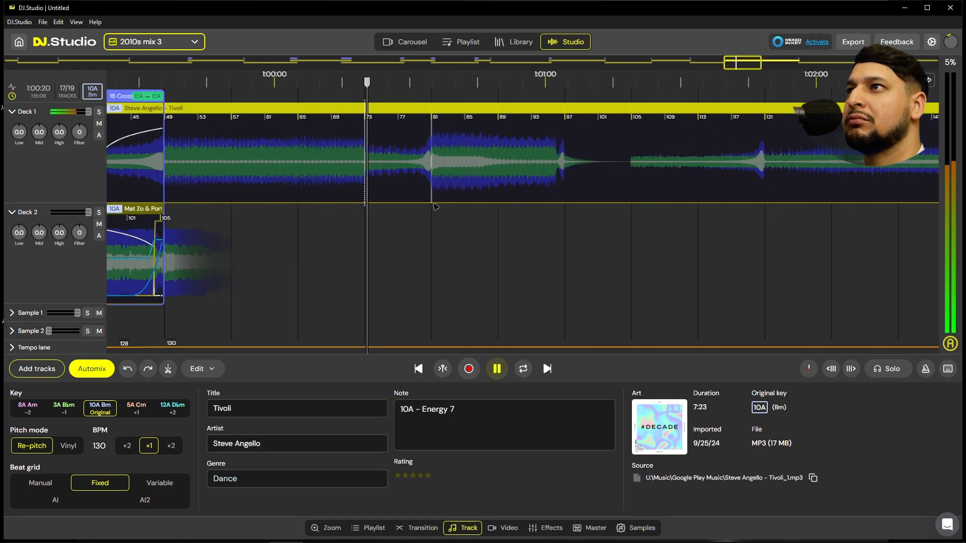
key("space")
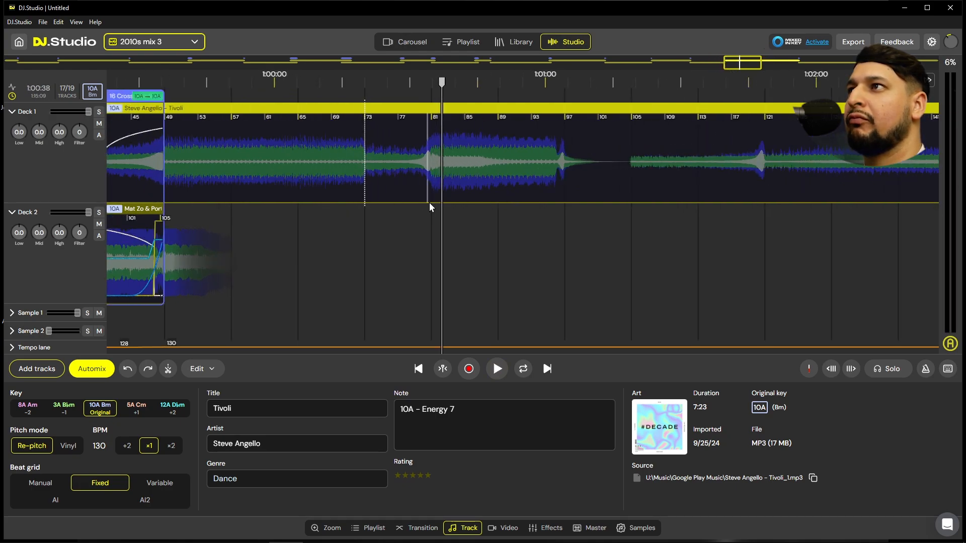
Replay Tivoli from about 1:00:07 and again from 1:00:20, cancelling the track deletion in between
left_click_drag(429, 205, 300, 197)
key("space")
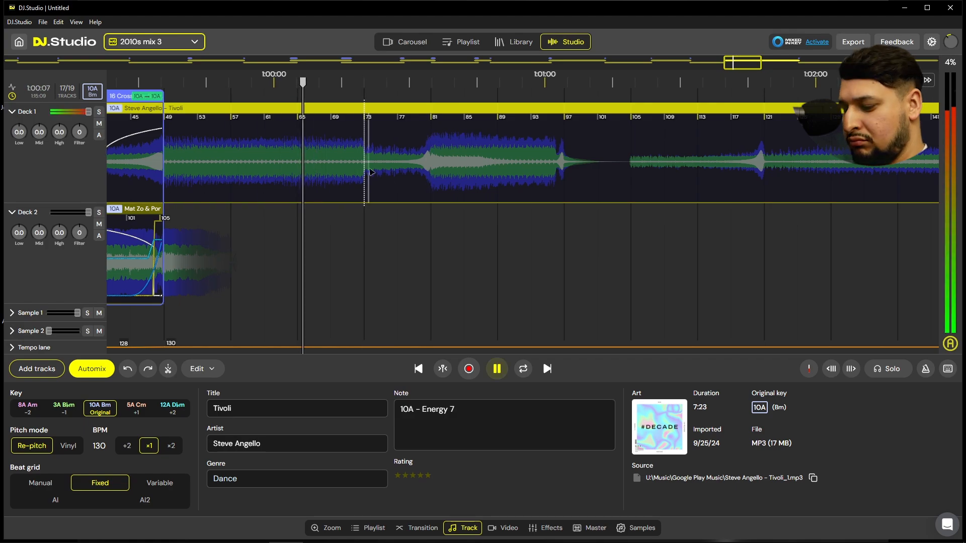
key("space")
key("Delete")
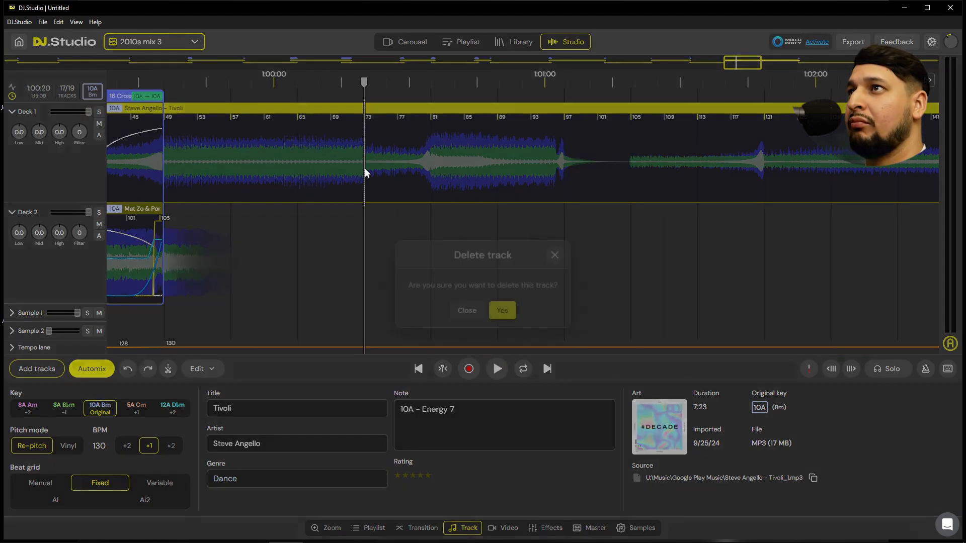
left_click(560, 253)
key("space")
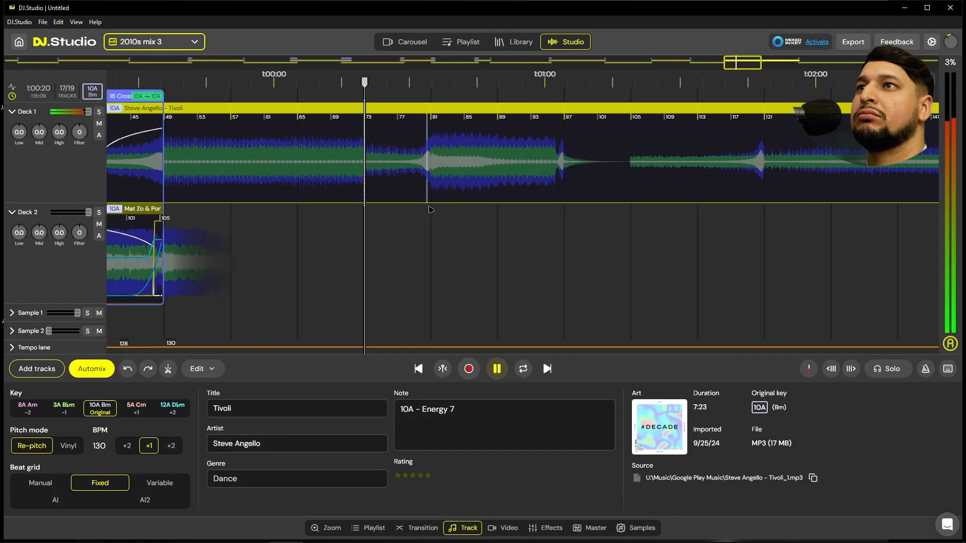
Move the Tivoli to Unison crossfade earlier so it ends at bar 207 of Tivoli, just before the break
scroll(383, 202, "down", 2)
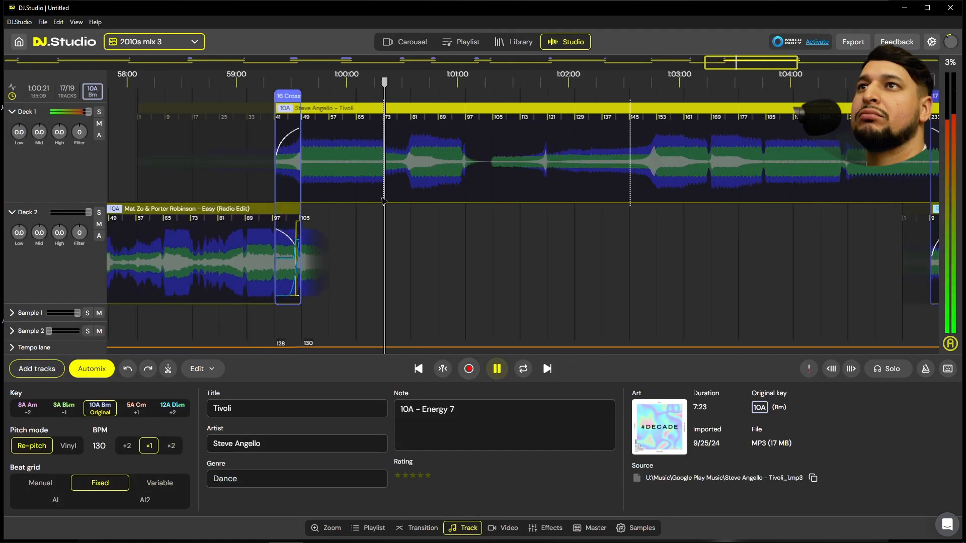
left_click(778, 158)
key("space")
scroll(710, 241, "down", 3)
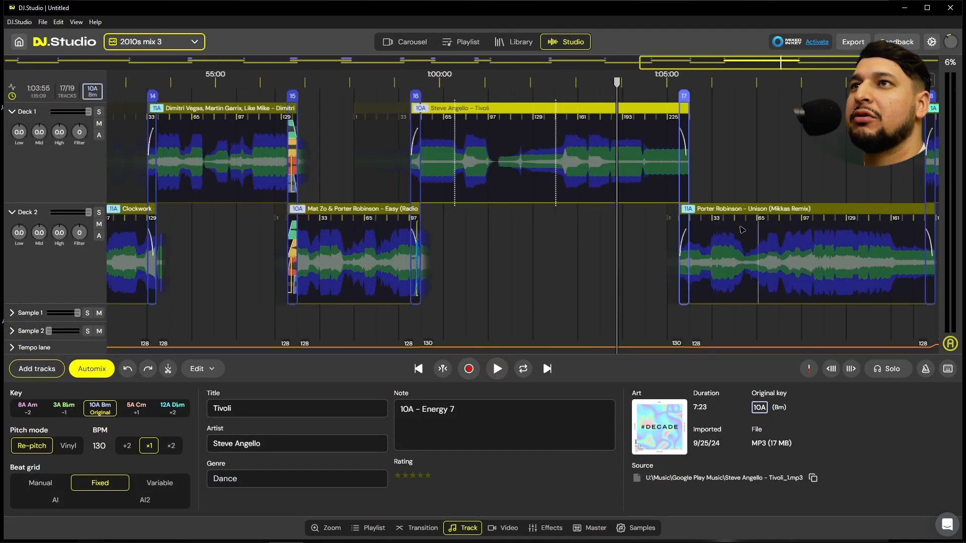
scroll(549, 223, "up", 5)
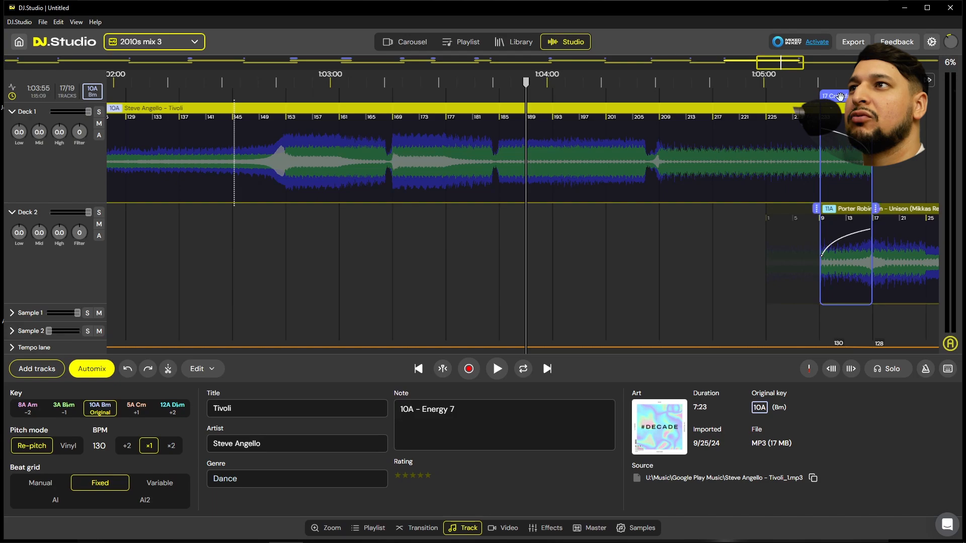
left_click_drag(840, 96, 616, 108)
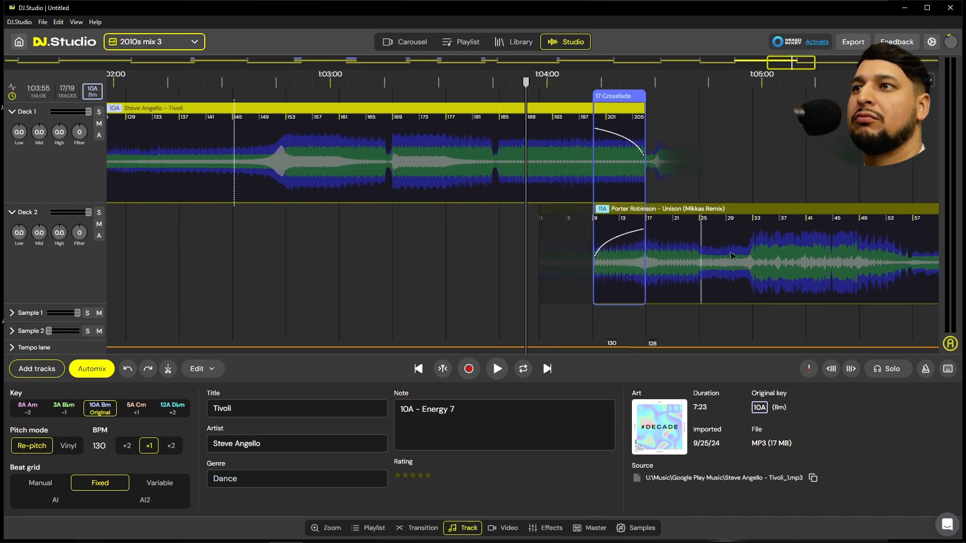
Play the Tivoli to Unison crossfade from about 1:04:14 and check how the two waveforms line up
left_click(602, 304)
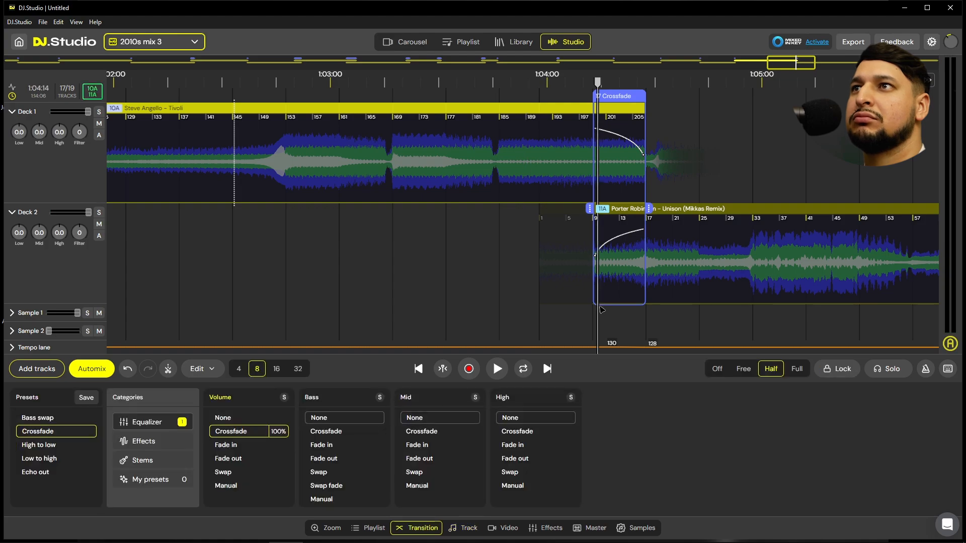
key("space")
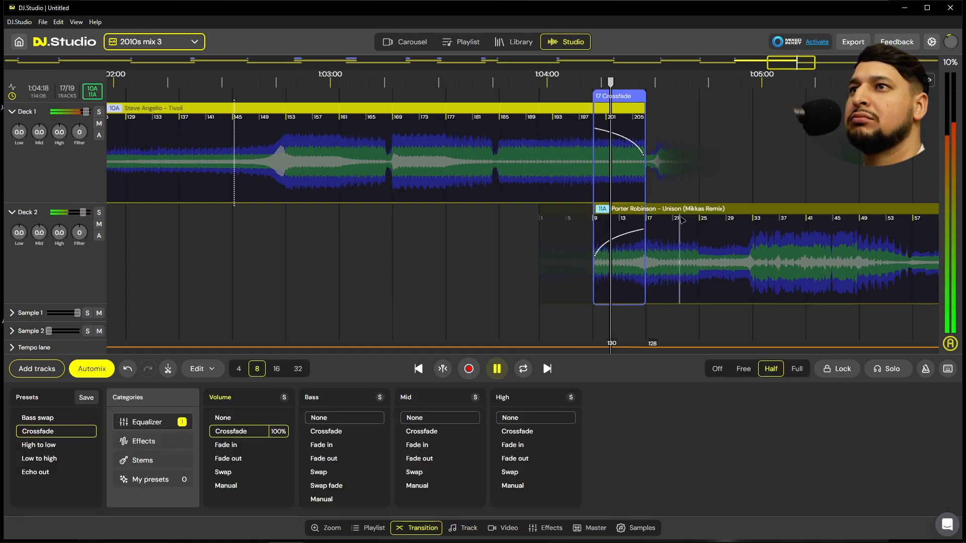
scroll(683, 219, "up", 5)
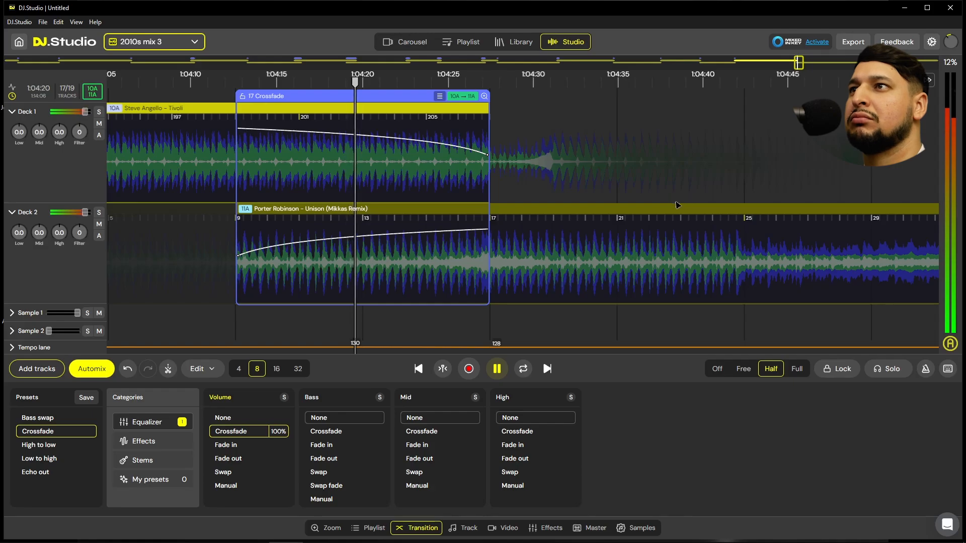
scroll(681, 209, "down", 3)
scroll(680, 207, "up", 8)
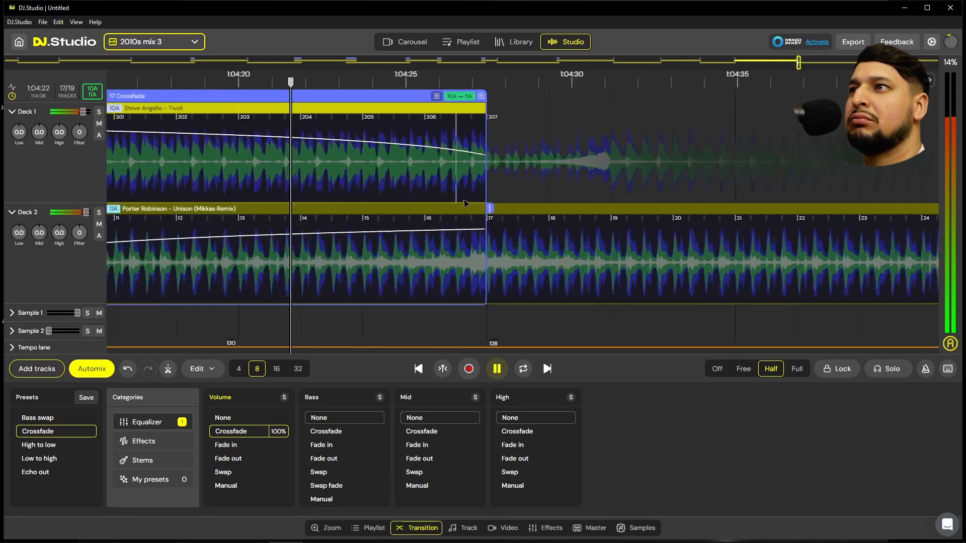
scroll(586, 189, "down", 5)
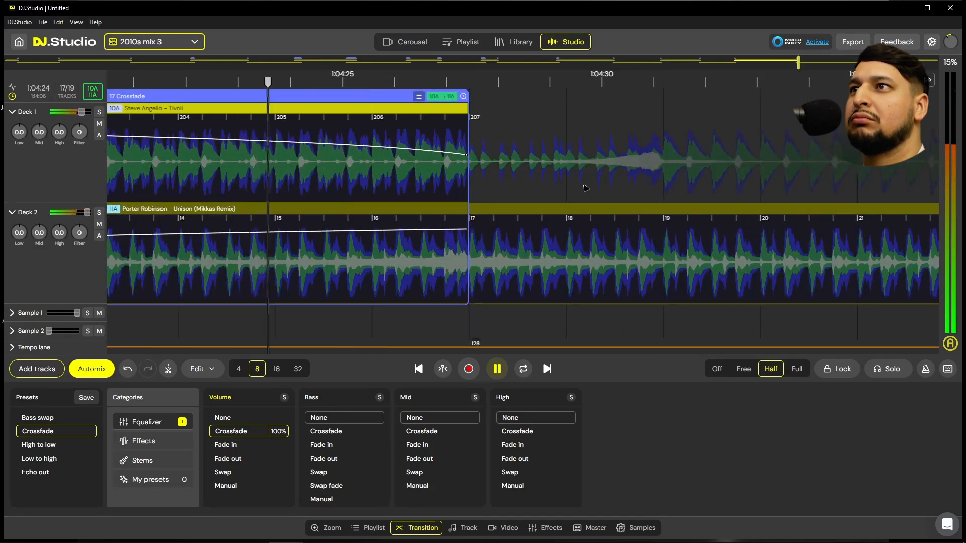
scroll(586, 189, "down", 2)
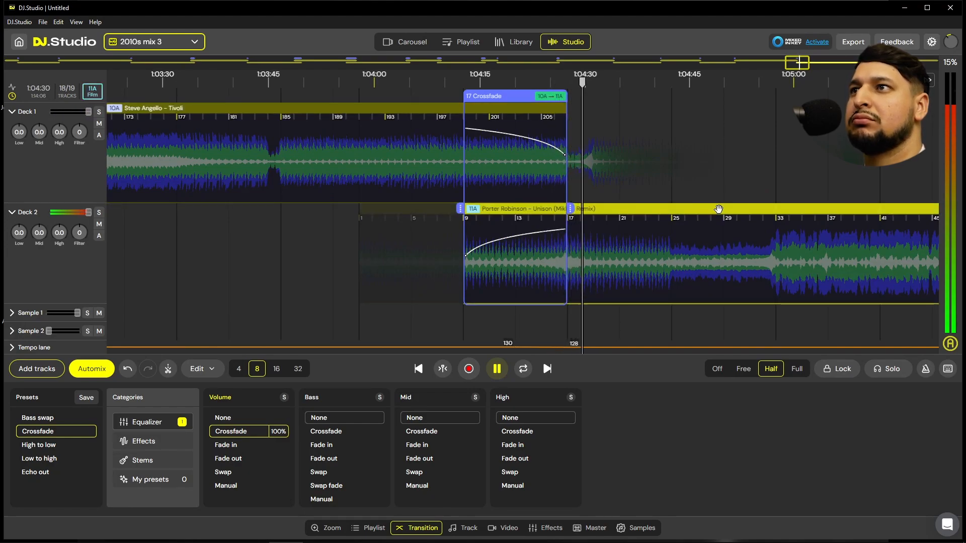
Shift Unison earlier so the crossfade covers its bars 17 to 25, and place the playhead at about 1:04:22
left_click(646, 236)
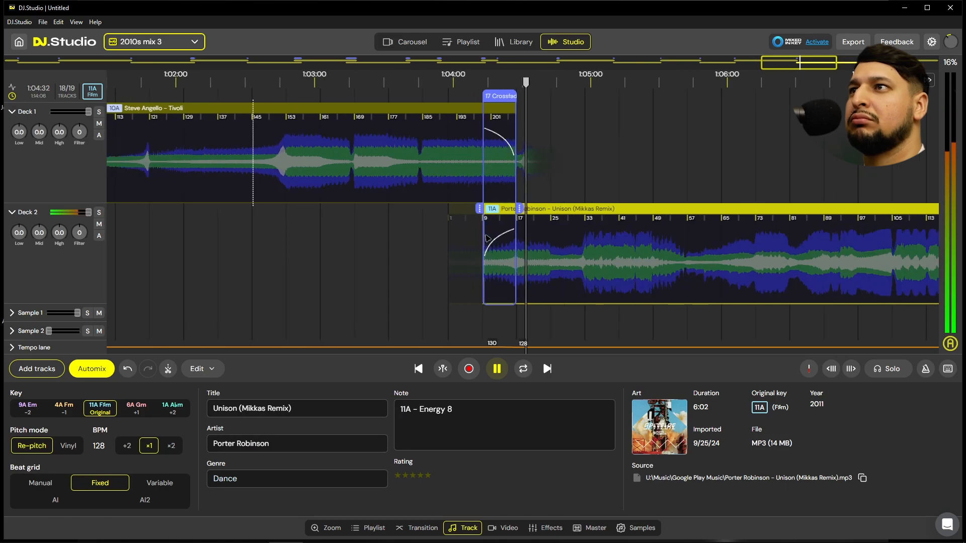
scroll(634, 239, "up", 1)
scroll(406, 276, "down", 4)
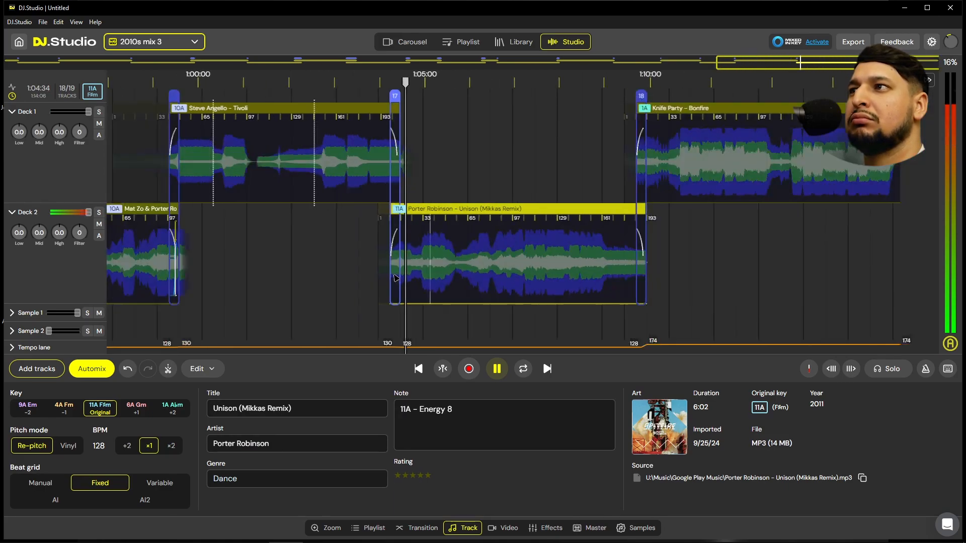
scroll(396, 278, "up", 3)
scroll(396, 279, "down", 2)
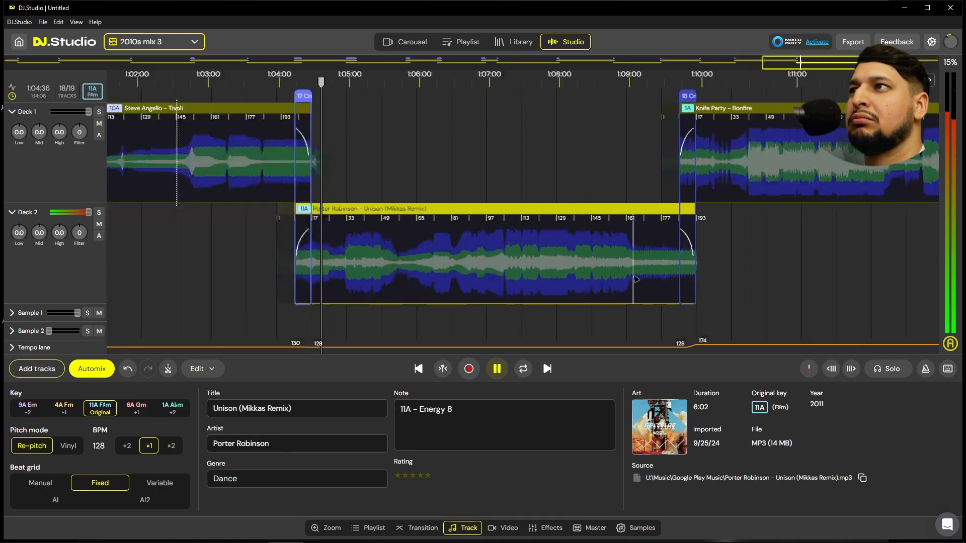
scroll(396, 280, "up", 4)
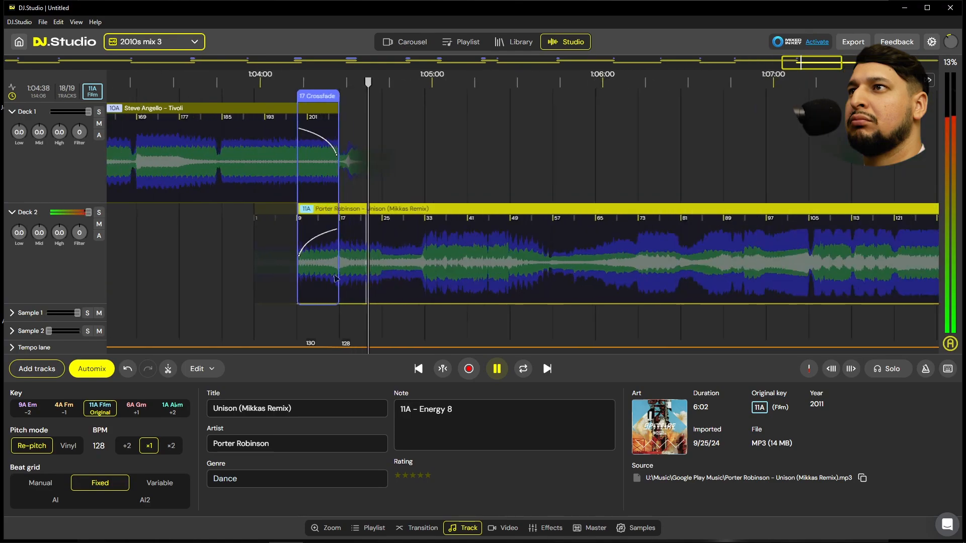
key("space")
left_click_drag(522, 215, 420, 209)
left_click(349, 311)
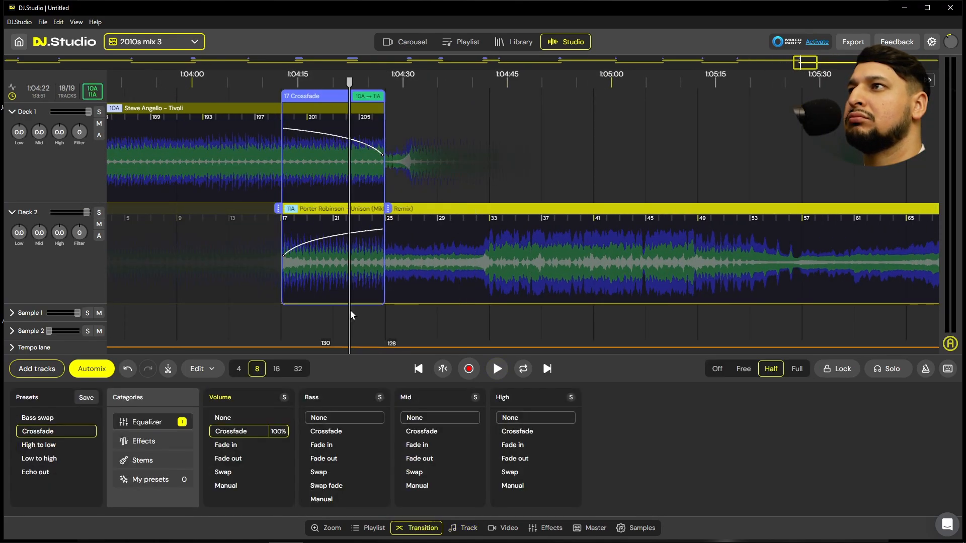
Play the Tivoli to Unison crossfade from about 1:04:22 and check the waveforms where Tivoli ends
key("space")
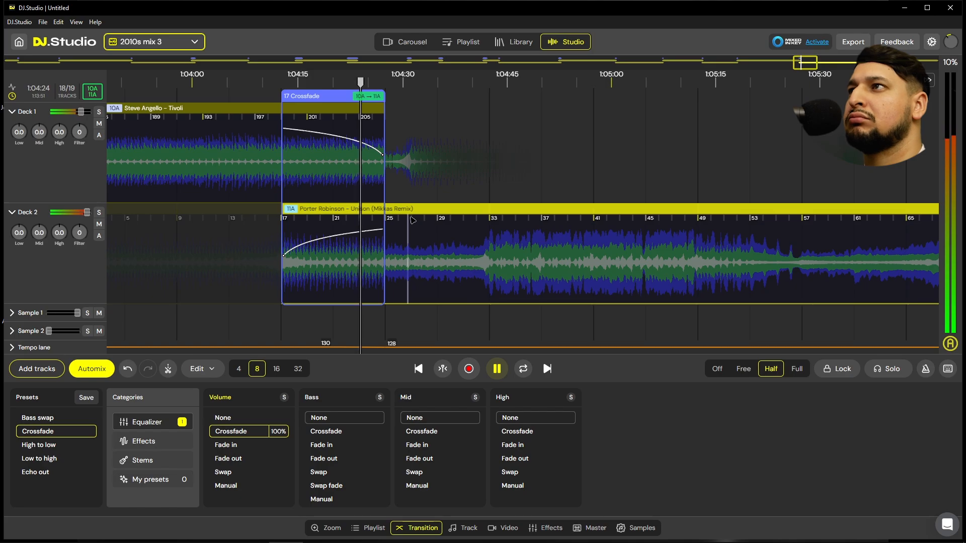
scroll(387, 186, "up", 10)
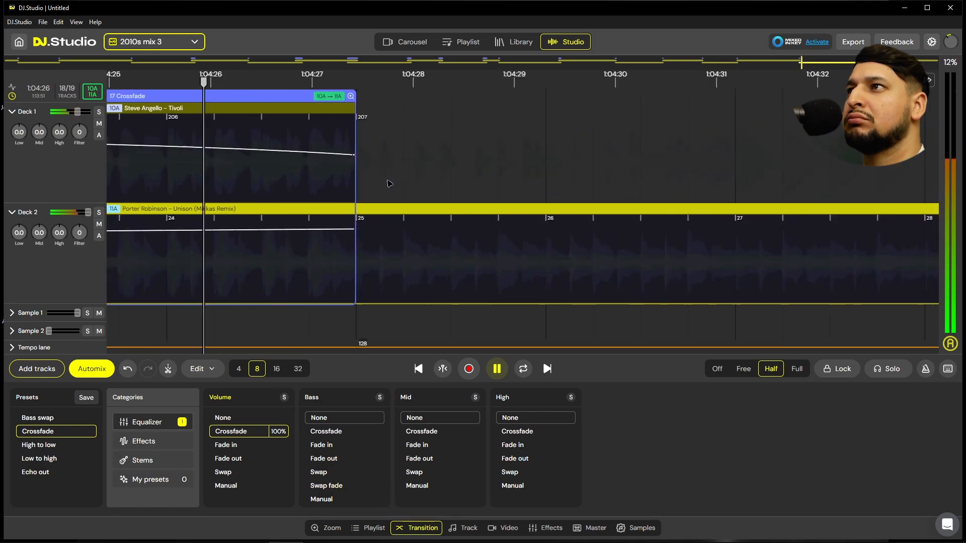
scroll(387, 184, "down", 5)
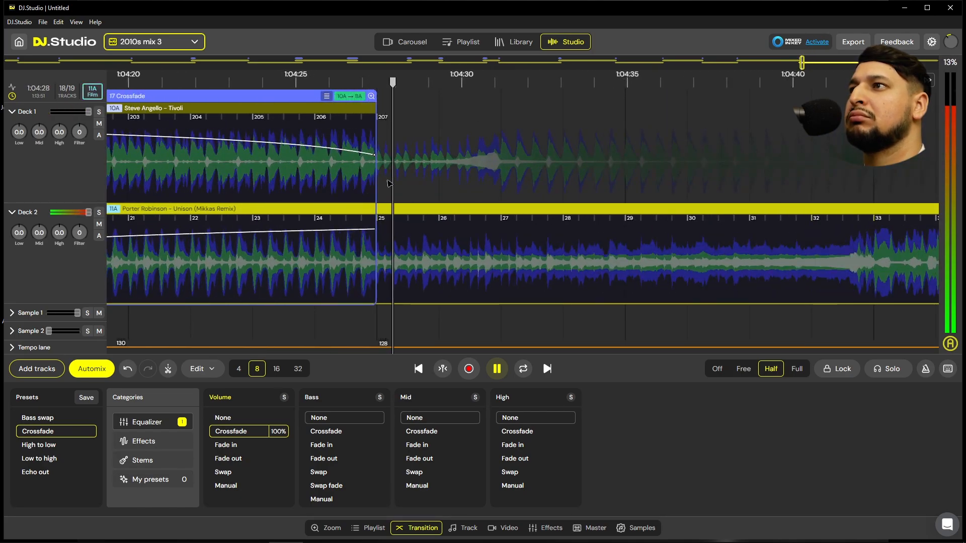
scroll(389, 183, "down", 4)
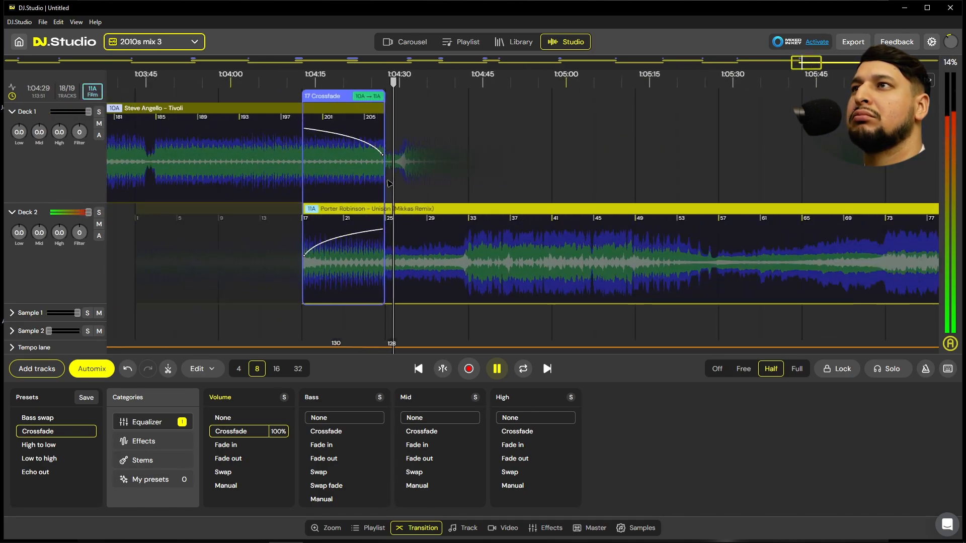
Undo the last shift of Unison, stop playback and save the project
key("ctrl+z")
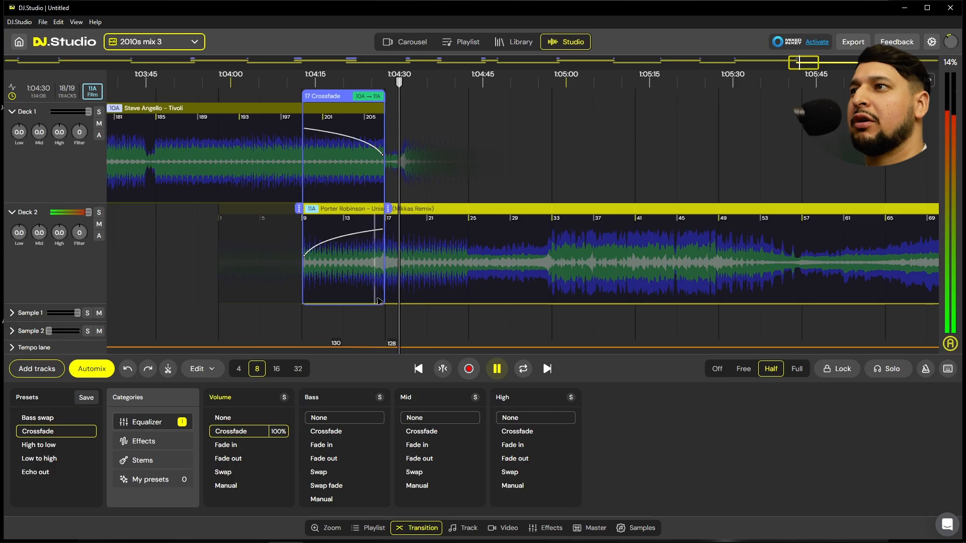
key("space")
key("ctrl+s")
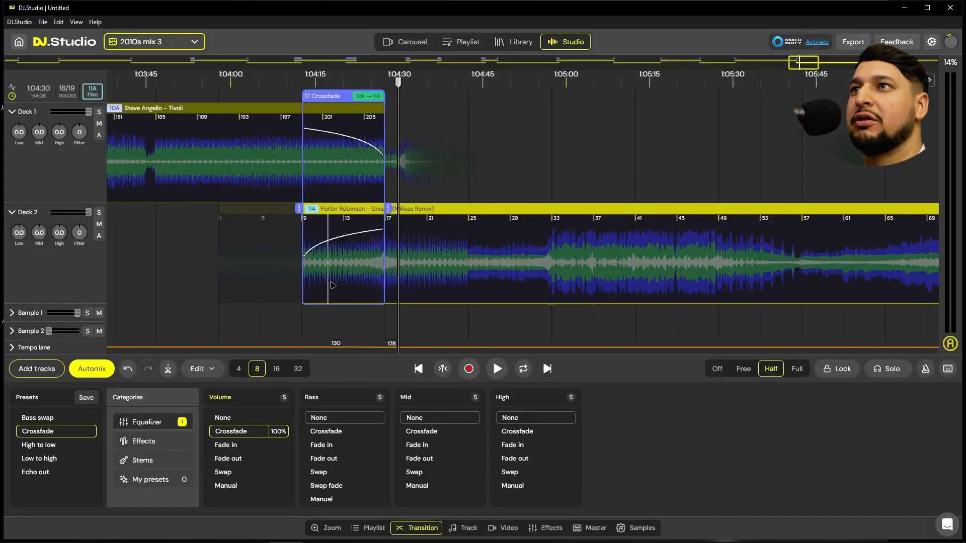
Move the Unison to Bonfire crossfade earlier and shift Bonfire so its bars 33 to 41 overlap bars 97 to 105 of Unison
scroll(421, 260, "down", 4)
scroll(599, 164, "up", 2)
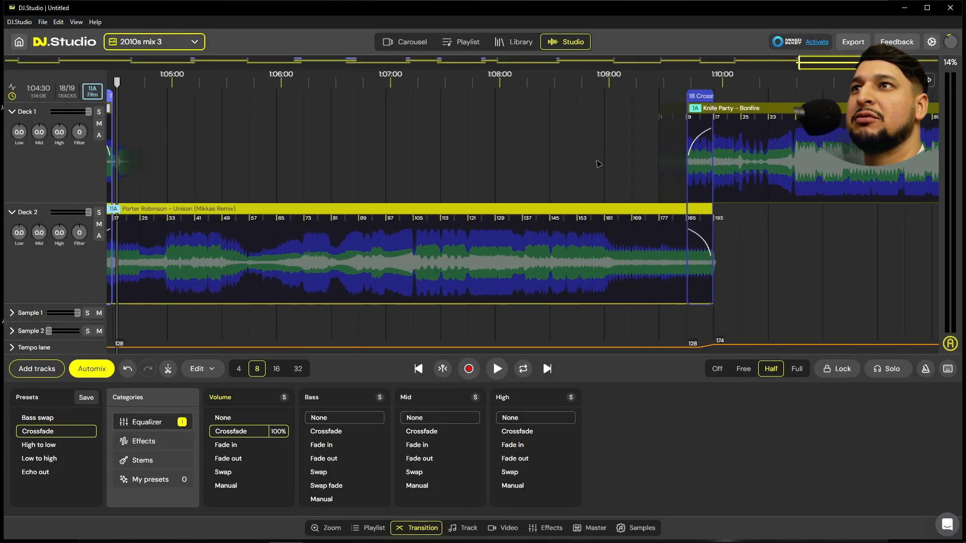
left_click(605, 148)
left_click_drag(699, 98, 616, 97)
scroll(649, 225, "up", 2)
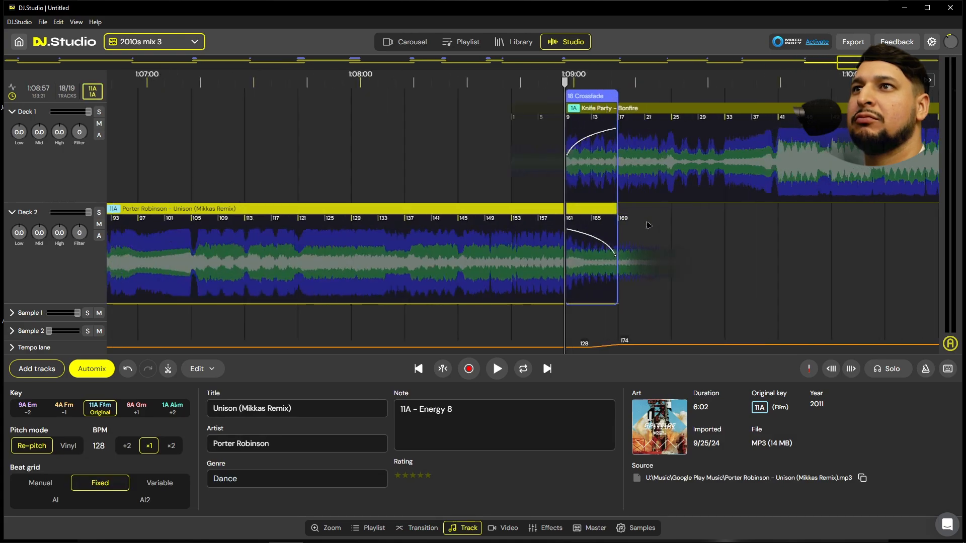
scroll(648, 225, "up", 1)
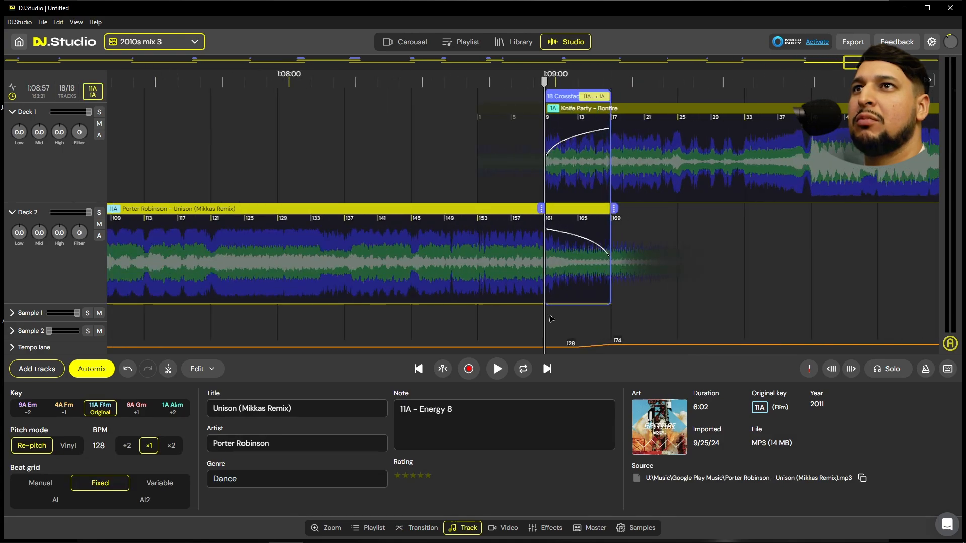
left_click_drag(808, 115, 336, 113)
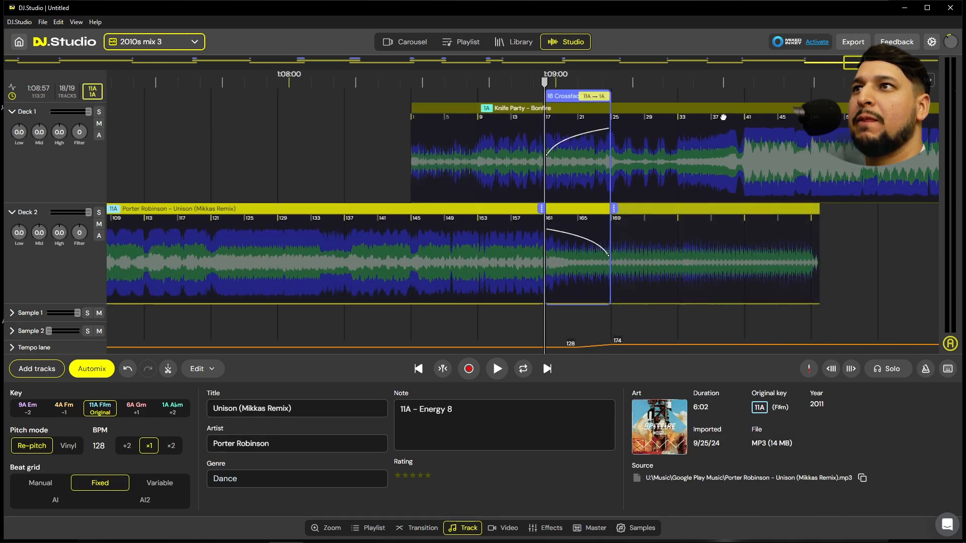
scroll(644, 158, "down", 2)
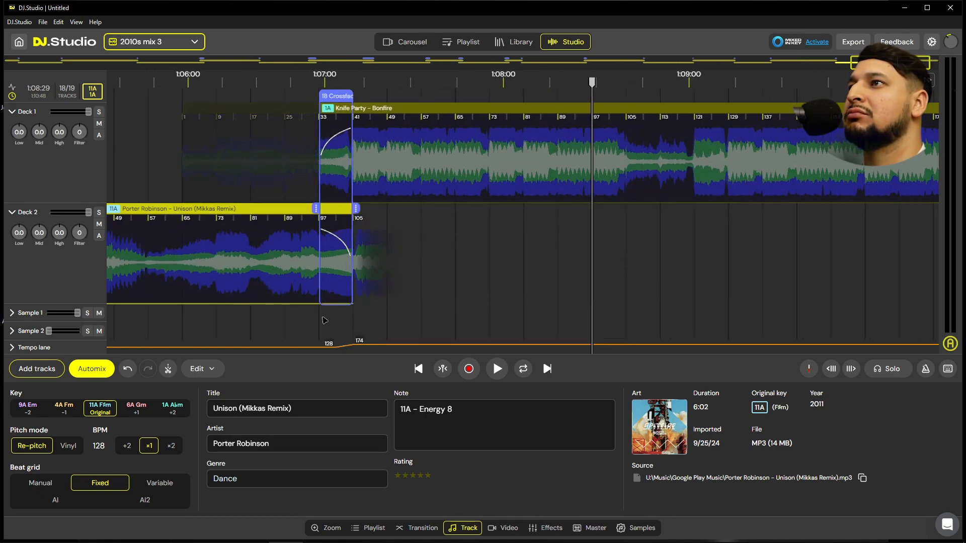
Play the Unison to Bonfire crossfade and move it one bar later on Unison, so it covers bars 98 to 106
left_click(314, 316)
key("space")
scroll(318, 315, "up", 5)
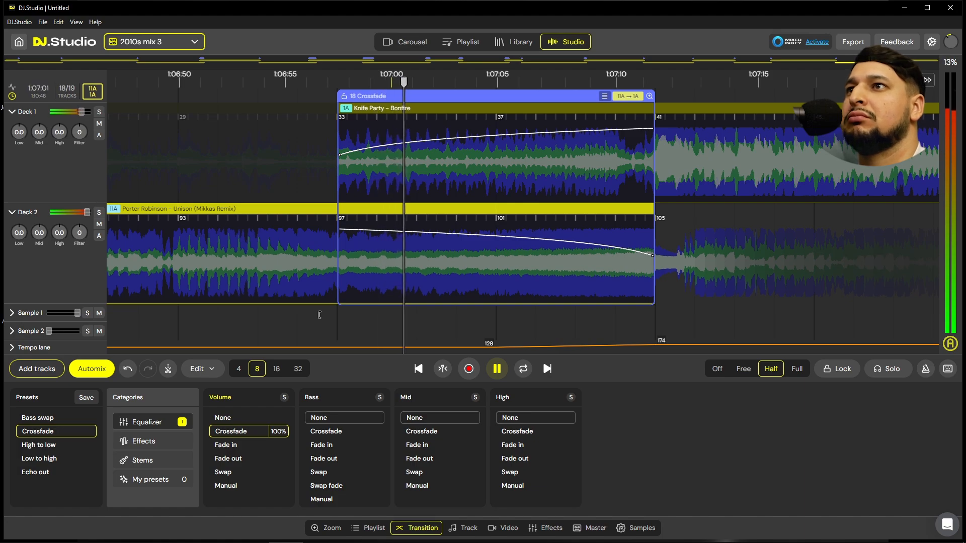
left_click_drag(531, 98, 572, 102)
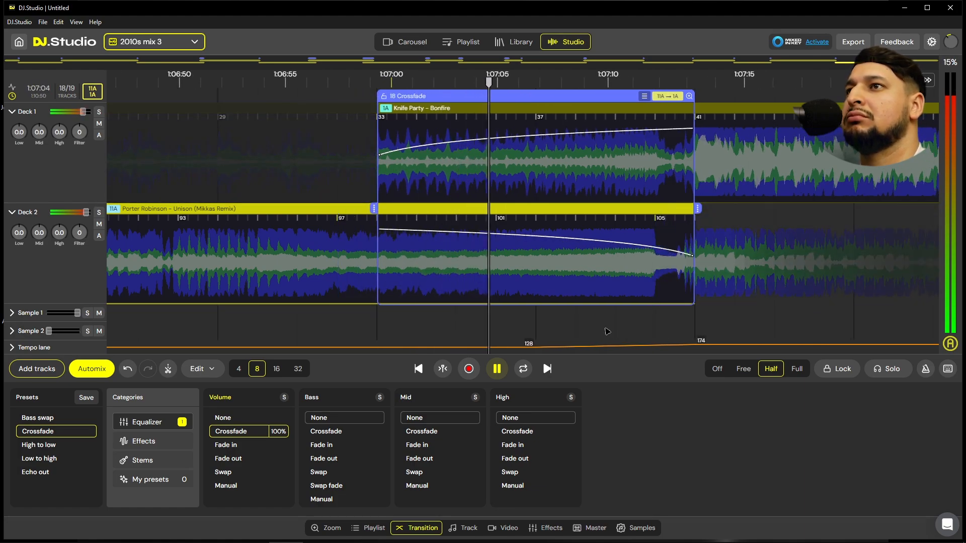
left_click(607, 331)
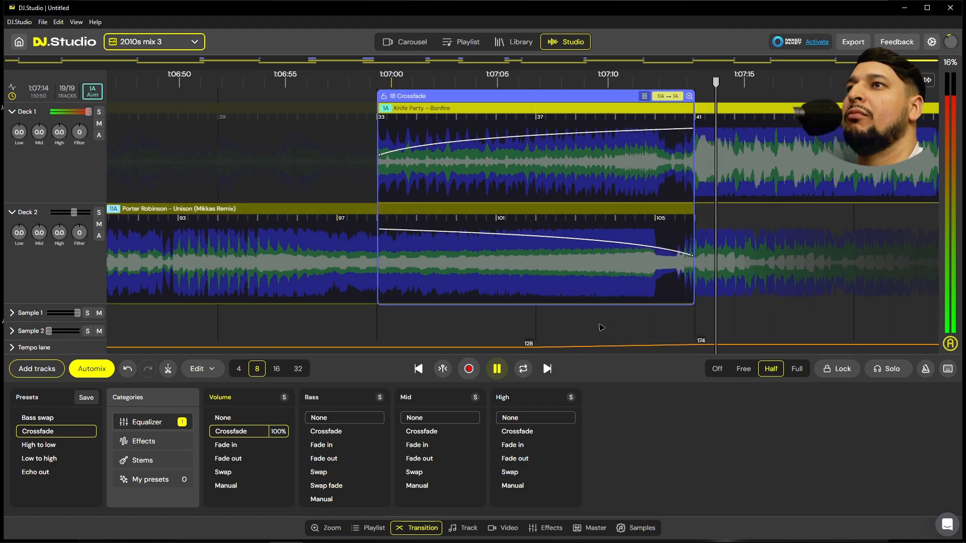
Replay the mix from about 1:06:48 through the Unison to Bonfire crossfade until Bonfire plays alone
scroll(554, 312, "down", 5)
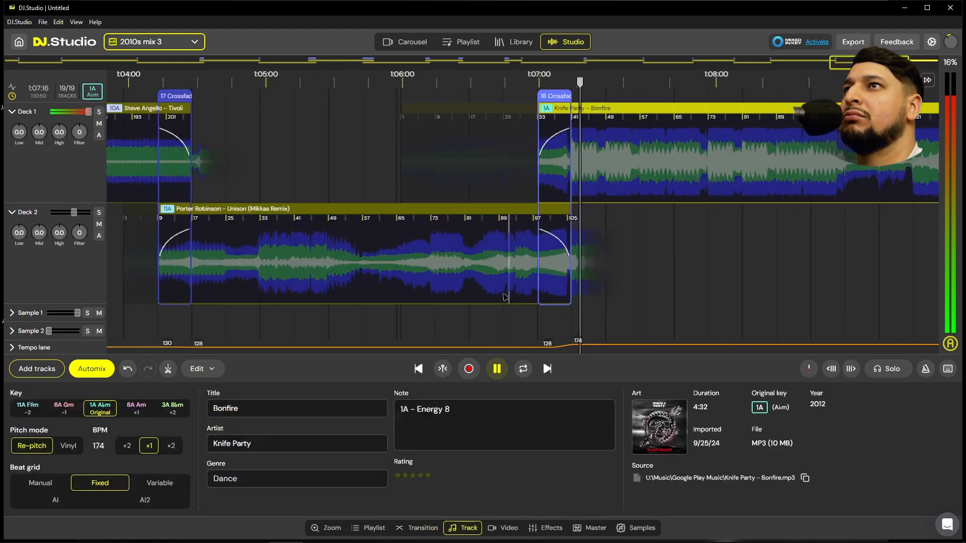
scroll(497, 296, "up", 4)
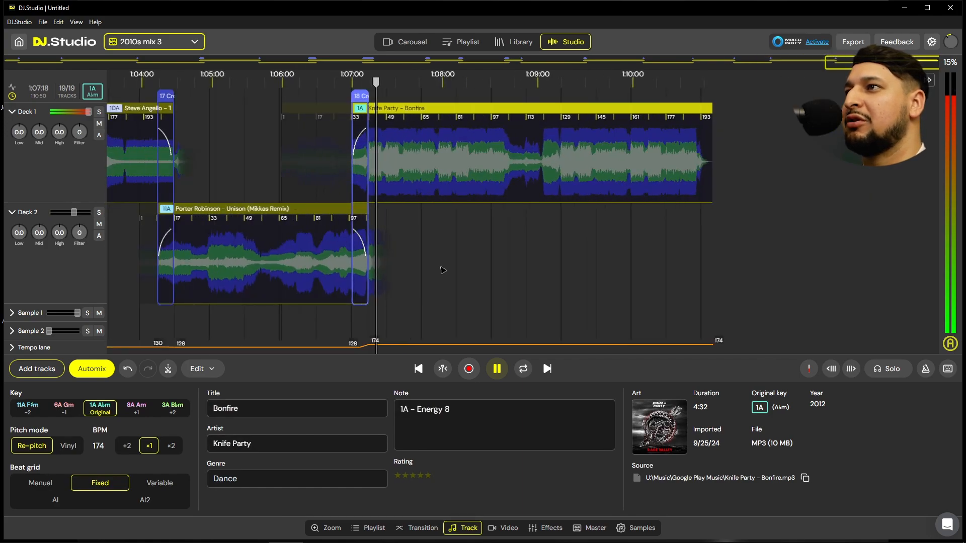
key("space")
left_click(338, 296)
scroll(347, 323, "up", 5)
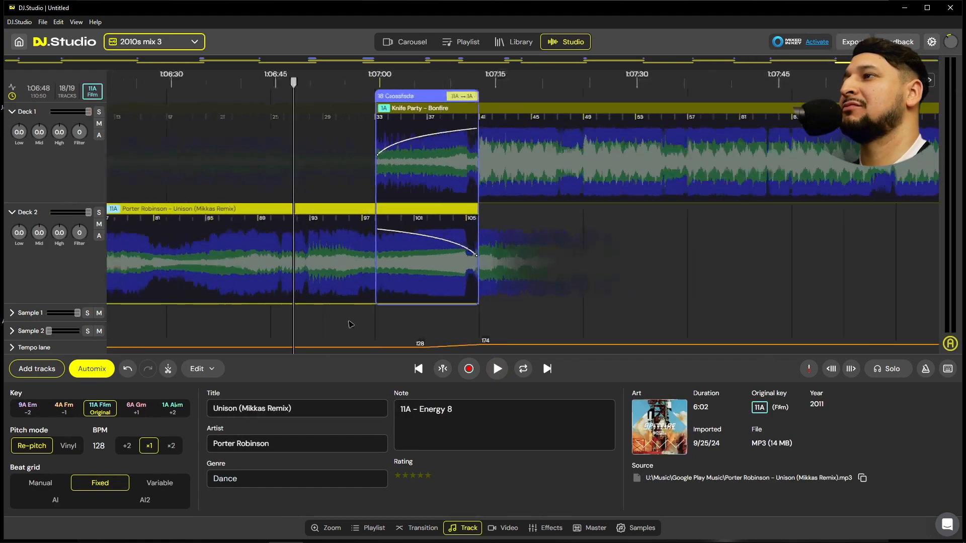
key("space")
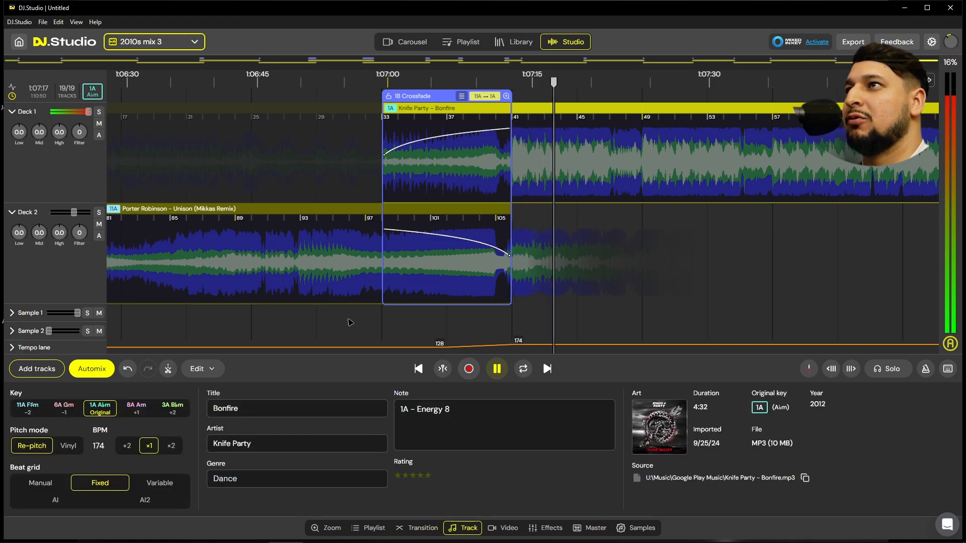
key("space")
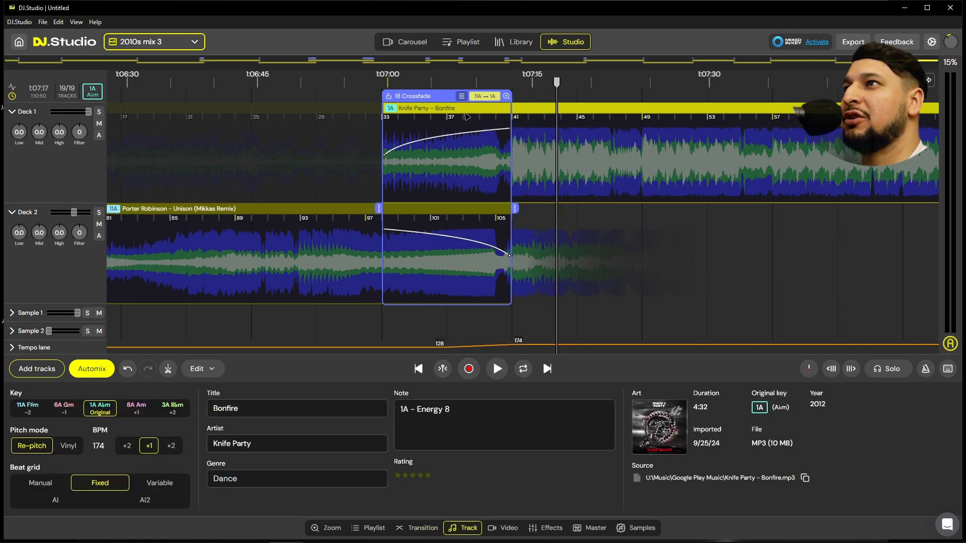
Set the bass of the Unison to Bonfire transition to Fade in at 100%
key("Left")
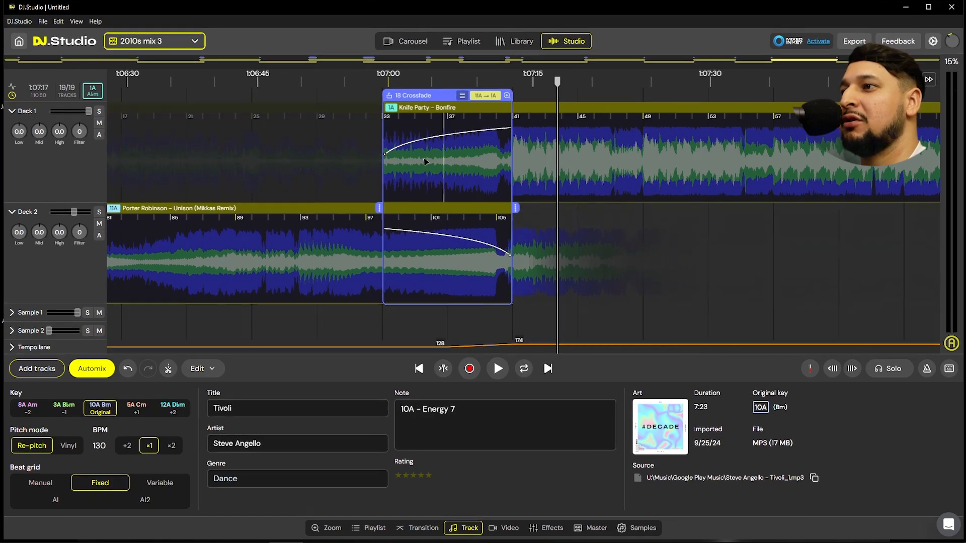
left_click(401, 301)
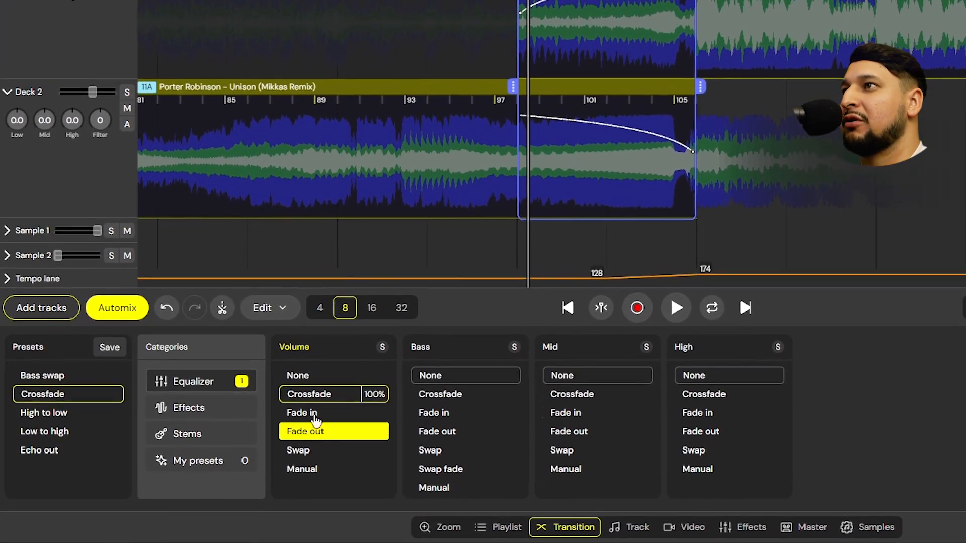
left_click(449, 413)
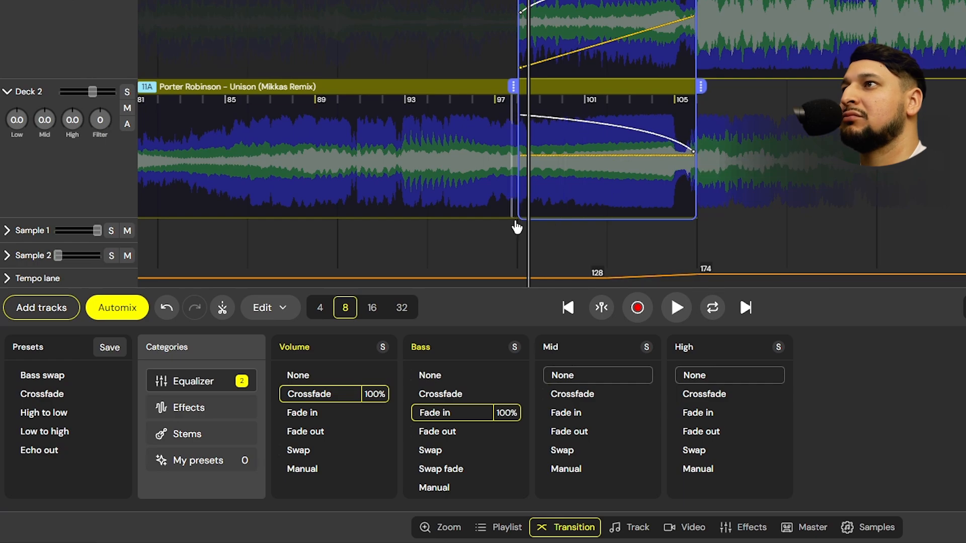
Play the Unison to Bonfire crossfade with its bass fade and return the playhead to about 1:07:00
key("space")
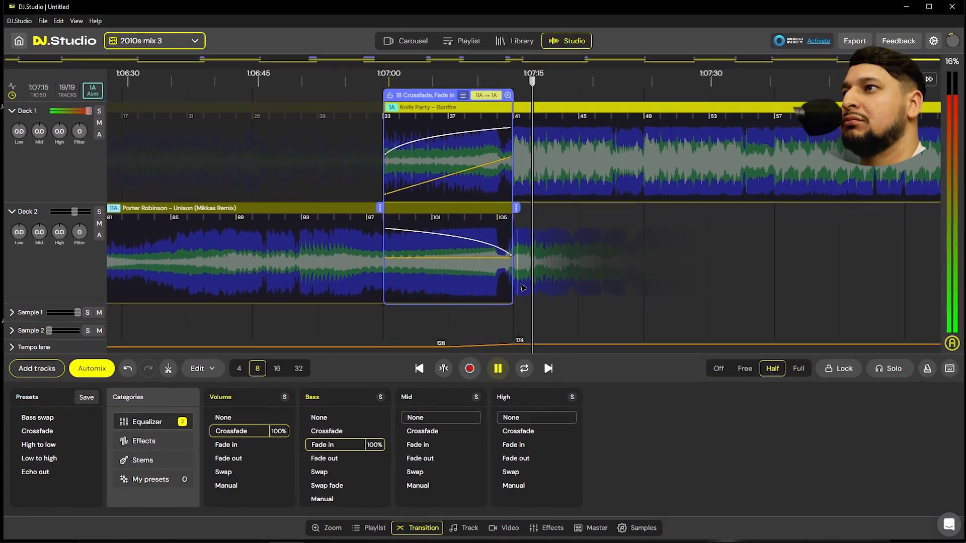
left_click(579, 151)
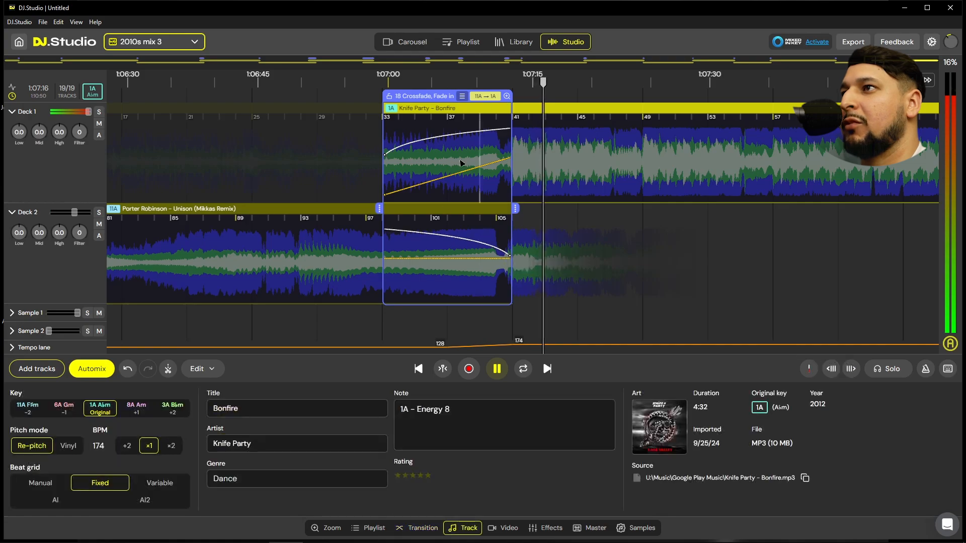
left_click(390, 312)
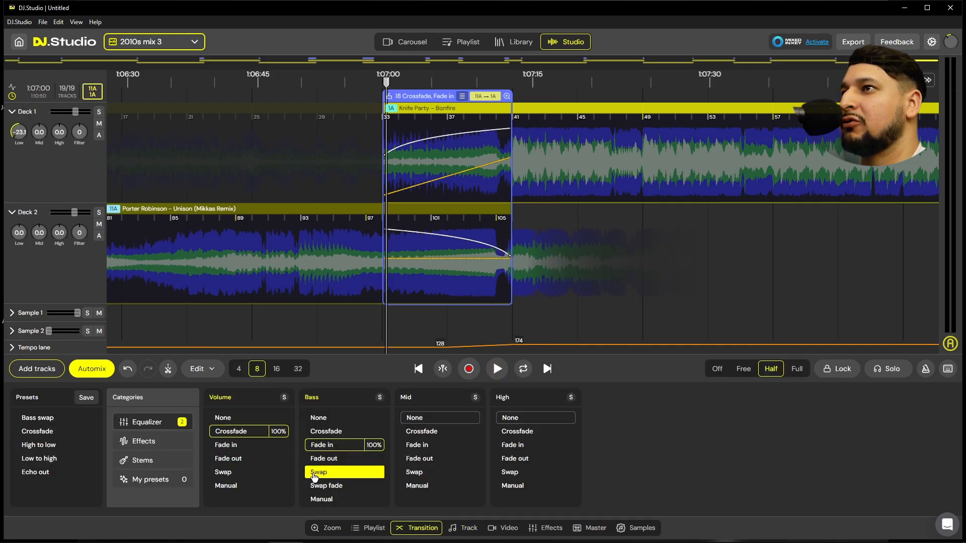
Add a Swoosh noise effect at 50% to the Unison to Bonfire transition and play it
left_click(144, 442)
left_click(375, 459)
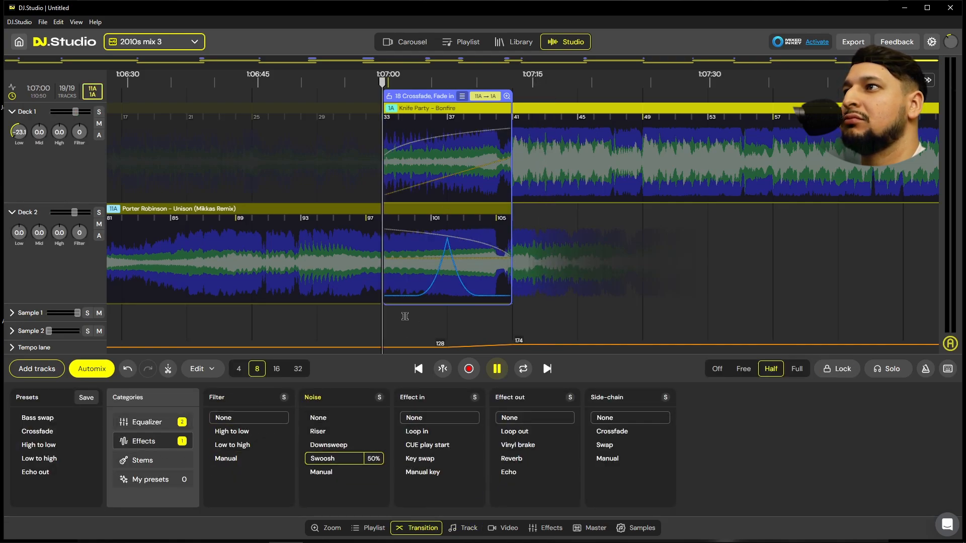
scroll(405, 316, "up", 5)
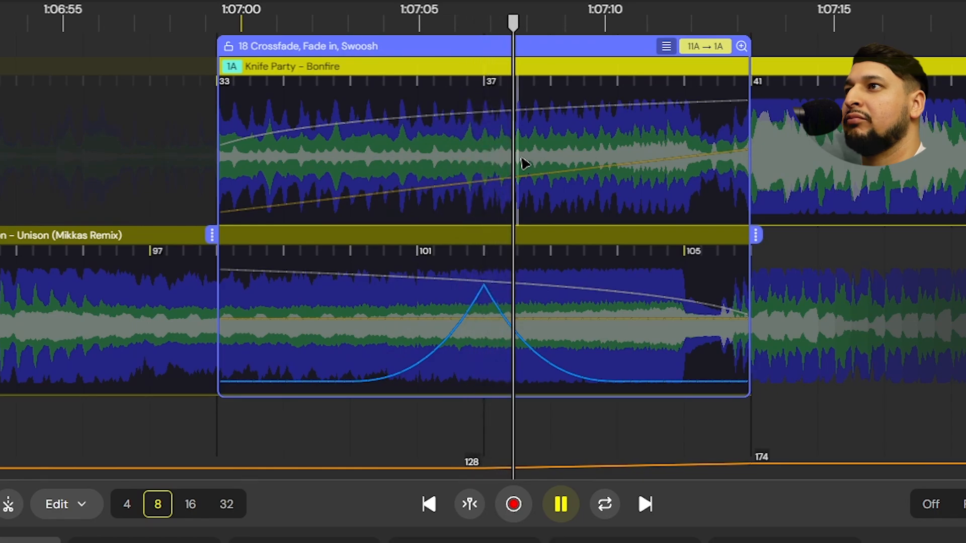
key("space")
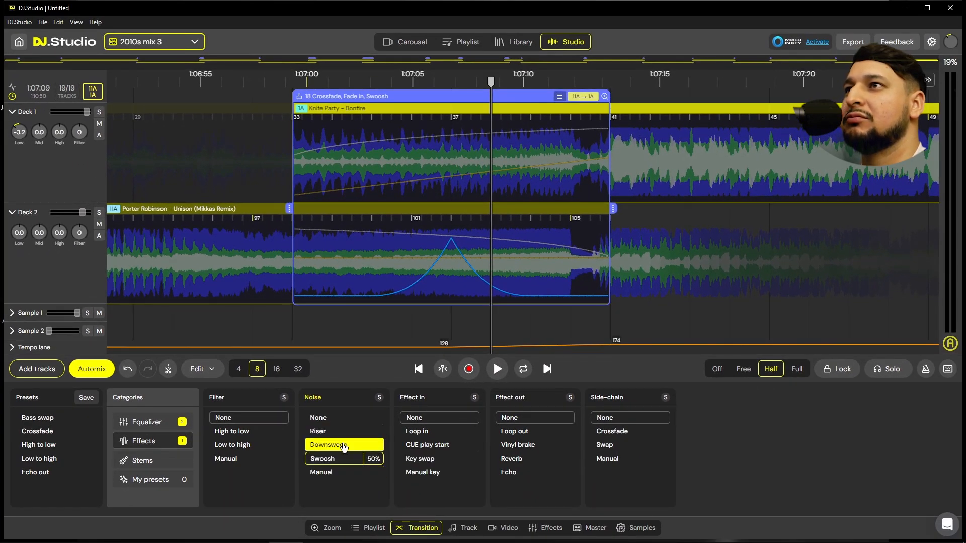
Try the Riser noise effect on the Unison to Bonfire transition, play it, and set the noise back to None
left_click(327, 431)
key("space")
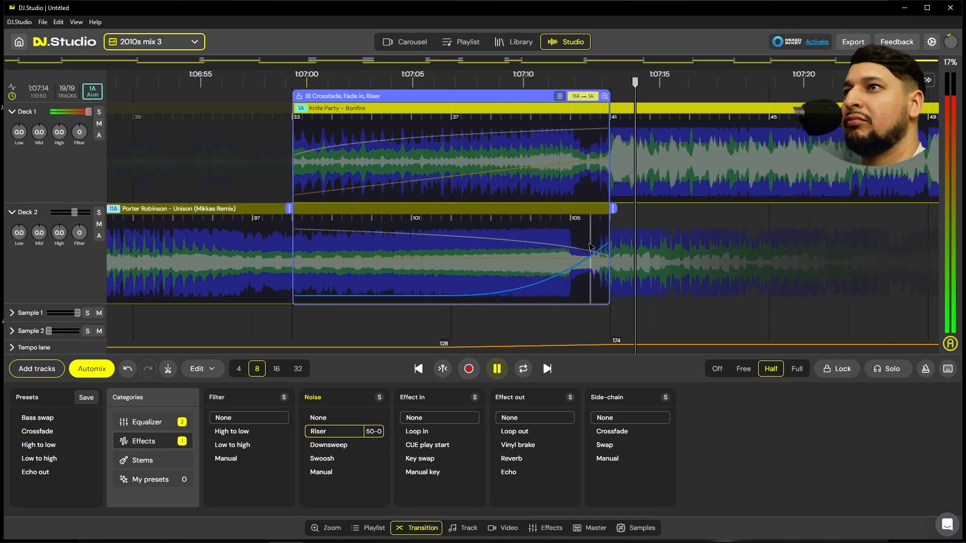
key("space")
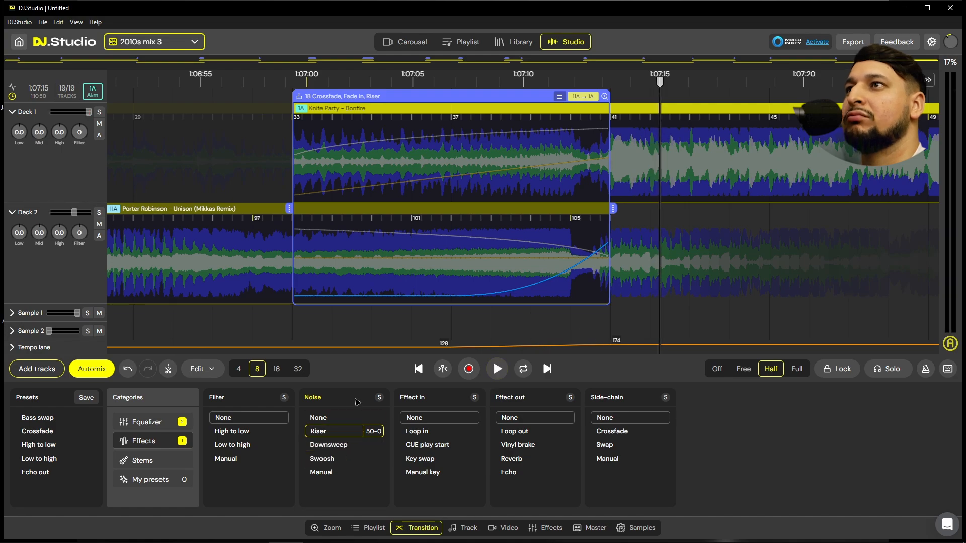
left_click(343, 416)
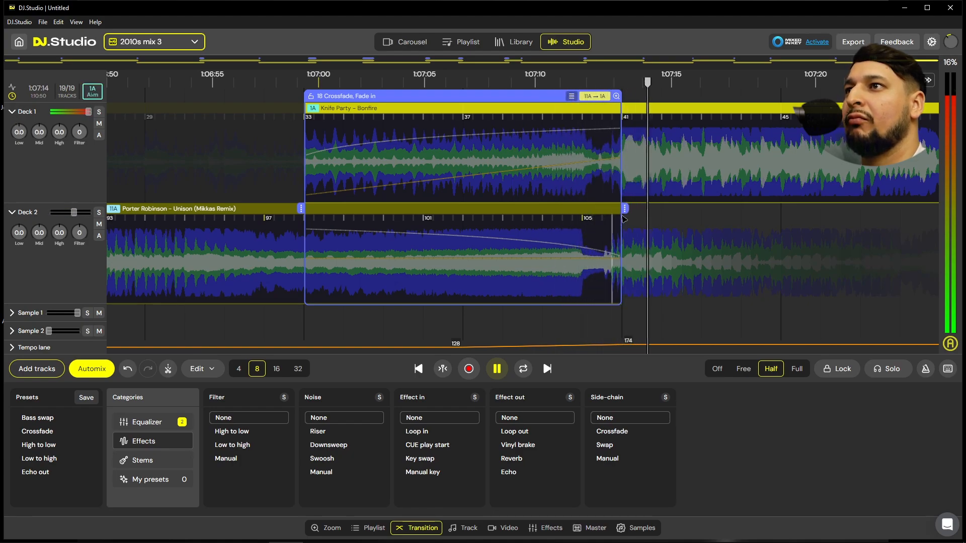
Shorten the Unison to Bonfire crossfade so it ends at bar 105 of Unison, and replay it from about 1:07:09
left_click_drag(625, 208, 586, 209)
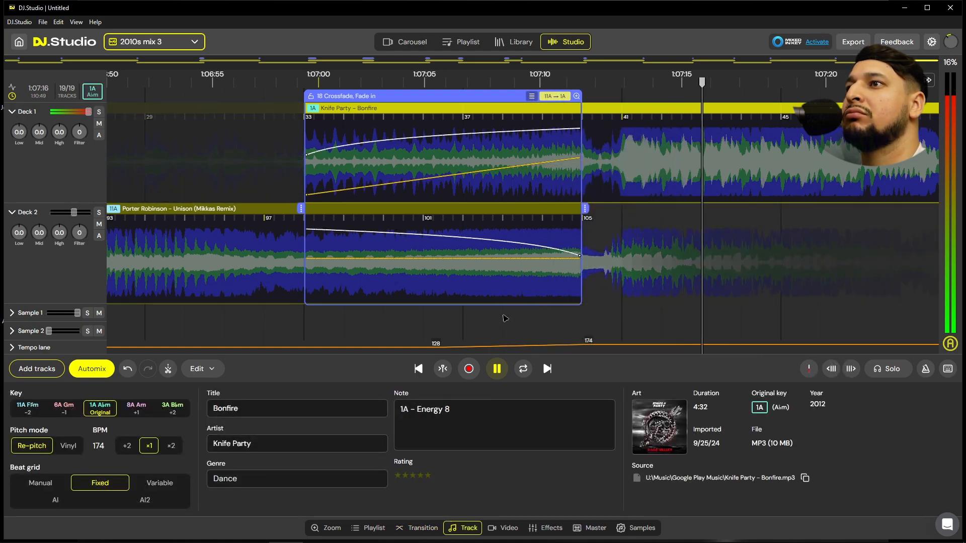
left_click(505, 292)
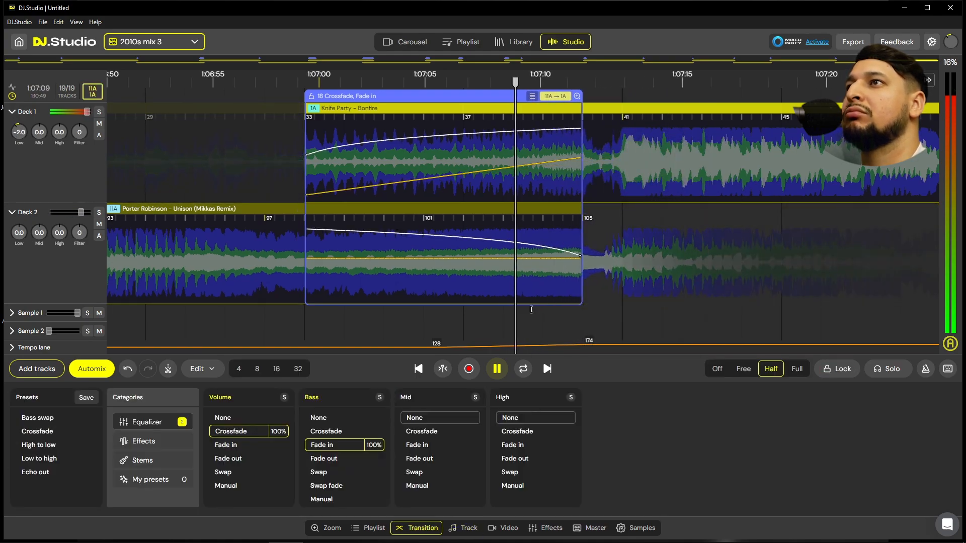
key("space")
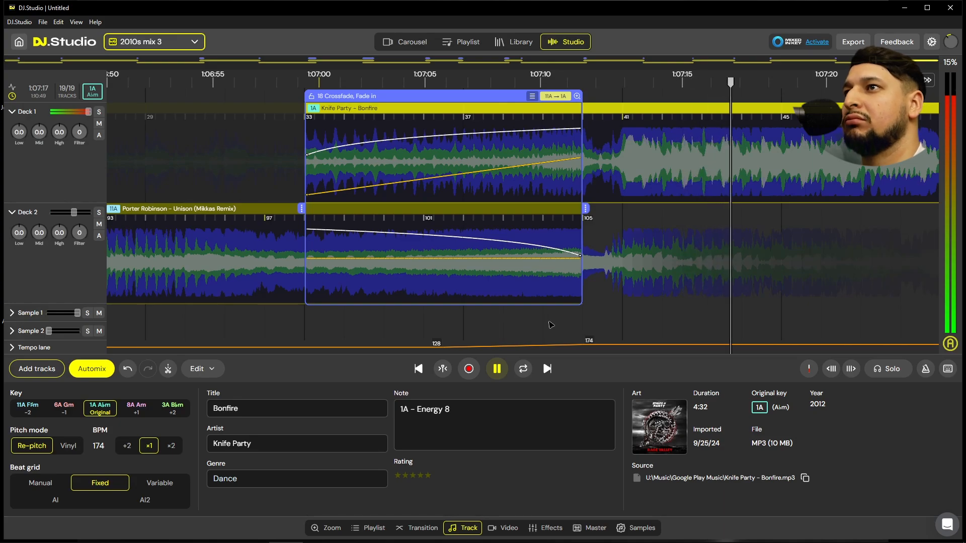
left_click(512, 324)
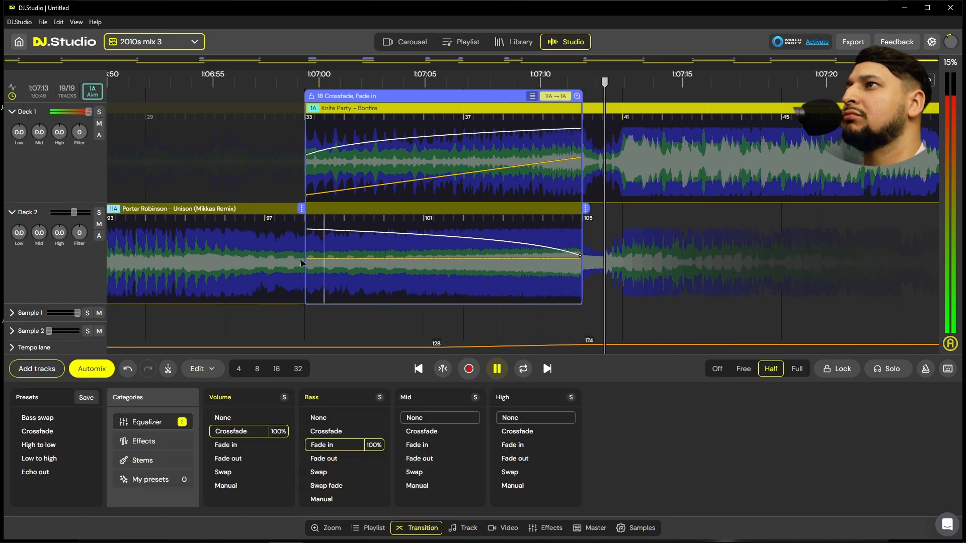
Play the lead-in to the Unison to Bonfire crossfade from about bar 95 of Unison
left_click(245, 258)
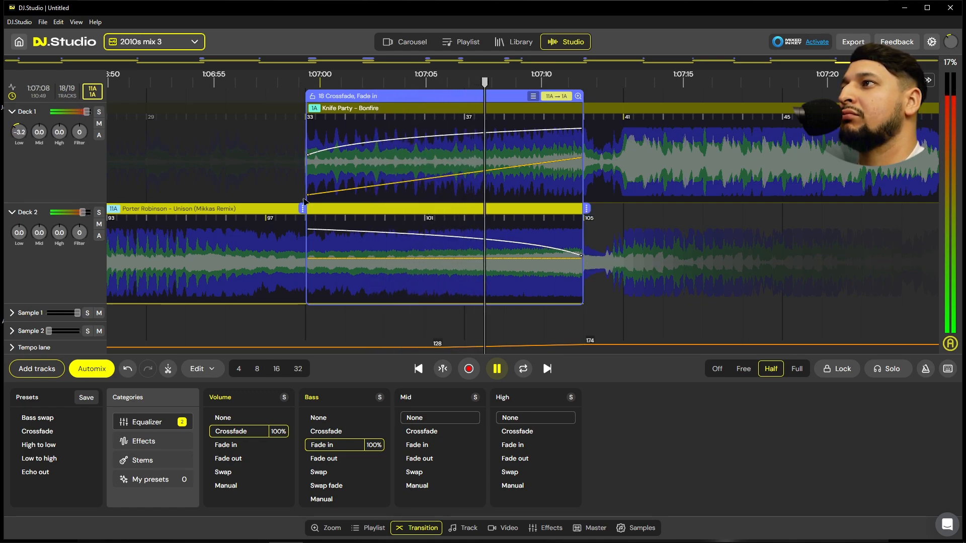
key("space")
left_click(185, 251)
key("space")
scroll(195, 315, "up", 4)
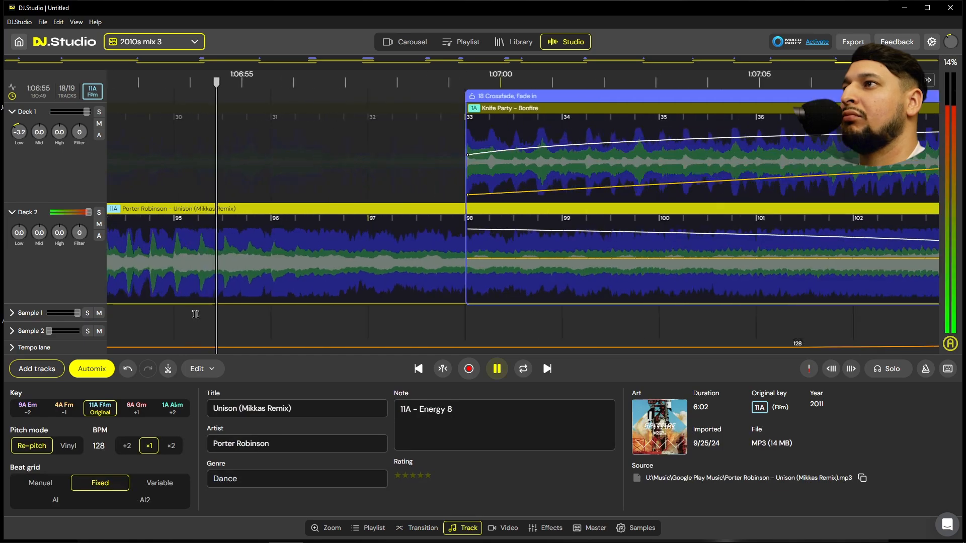
scroll(370, 264, "down", 3)
scroll(316, 289, "up", 3)
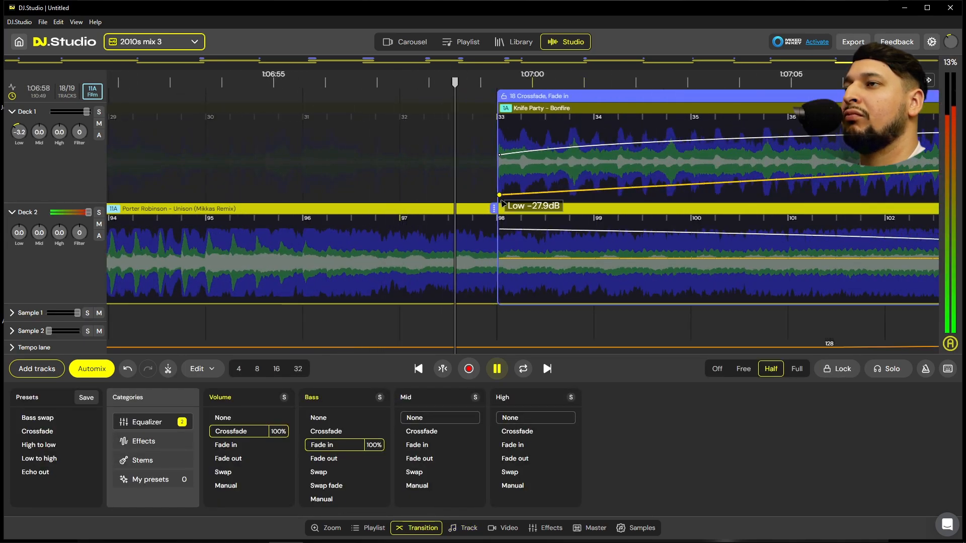
Try starting the Unison to Bonfire crossfade one bar earlier, at bar 97 of Unison, and replay the lead-in
left_click_drag(496, 208, 401, 208)
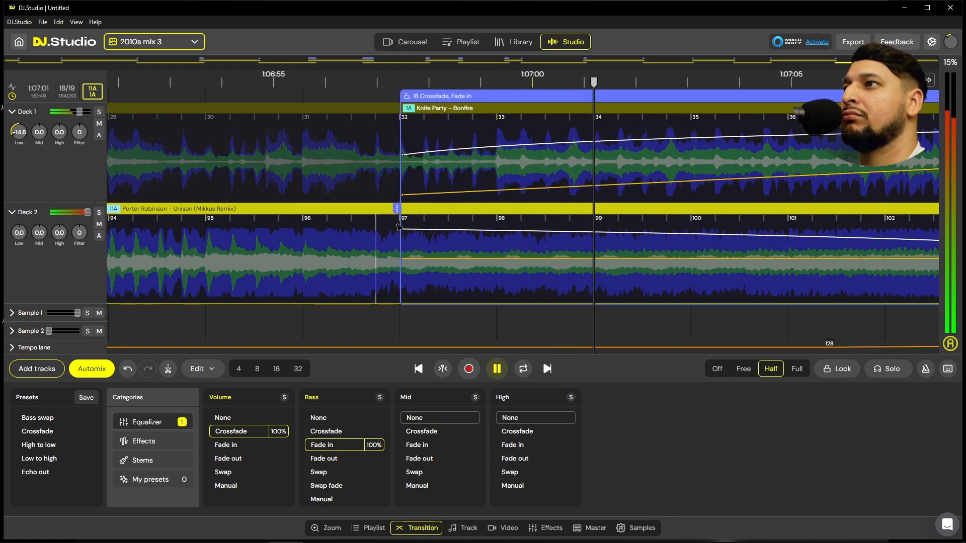
key("space")
left_click(304, 306)
key("space")
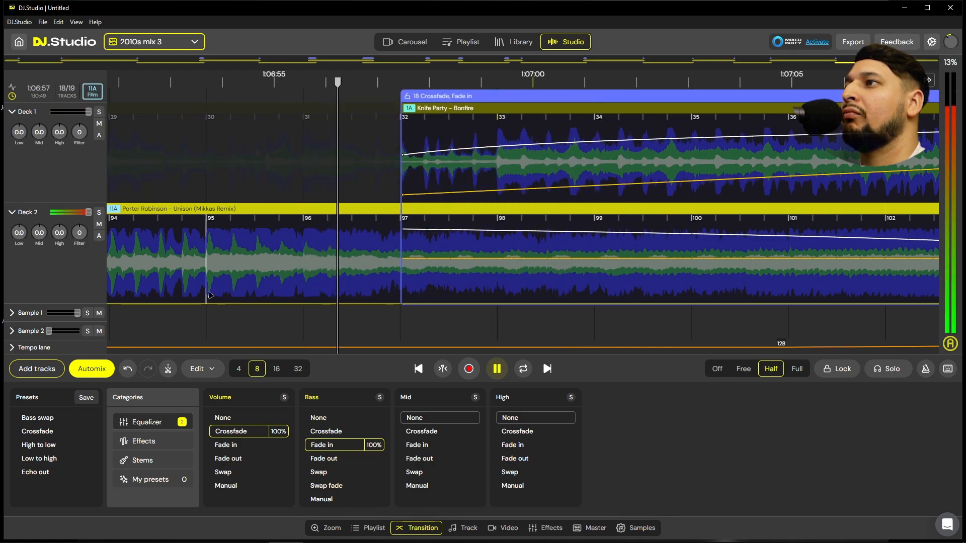
left_click(163, 296)
left_click(186, 297)
scroll(293, 294, "down", 3)
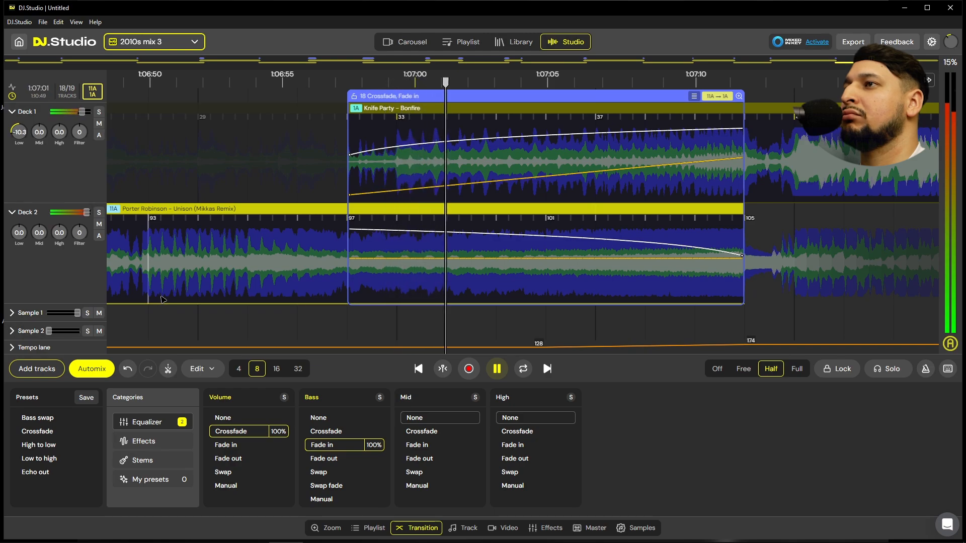
Try starting the Unison to Bonfire crossfade at about bar 101 of Unison, and settle its start at bar 98
left_click_drag(346, 210, 549, 234)
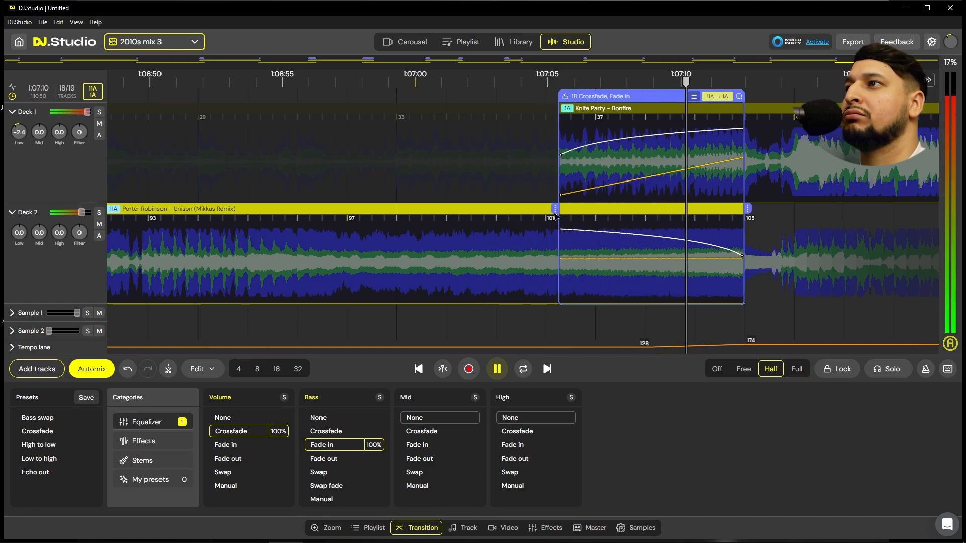
left_click_drag(556, 216, 397, 216)
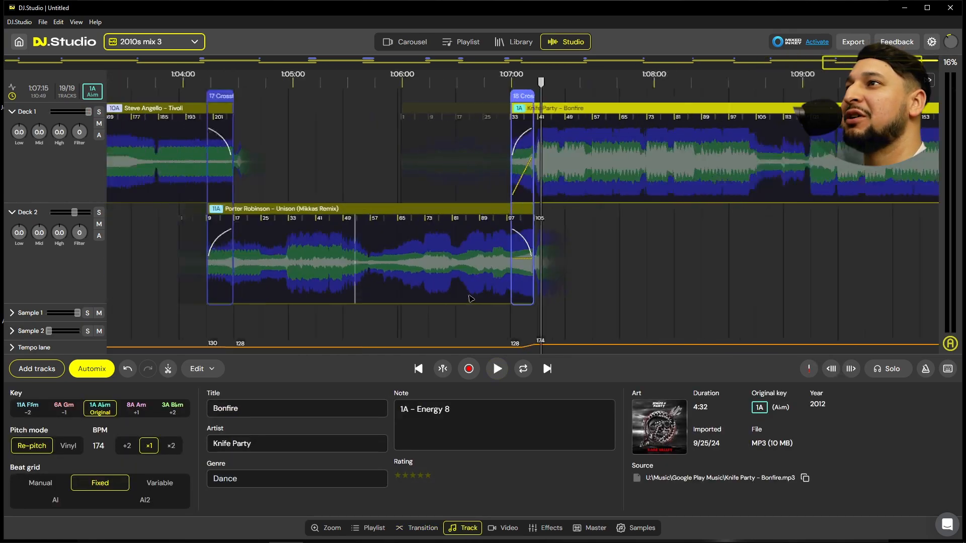
scroll(471, 298, "down", 2)
scroll(452, 287, "up", 1)
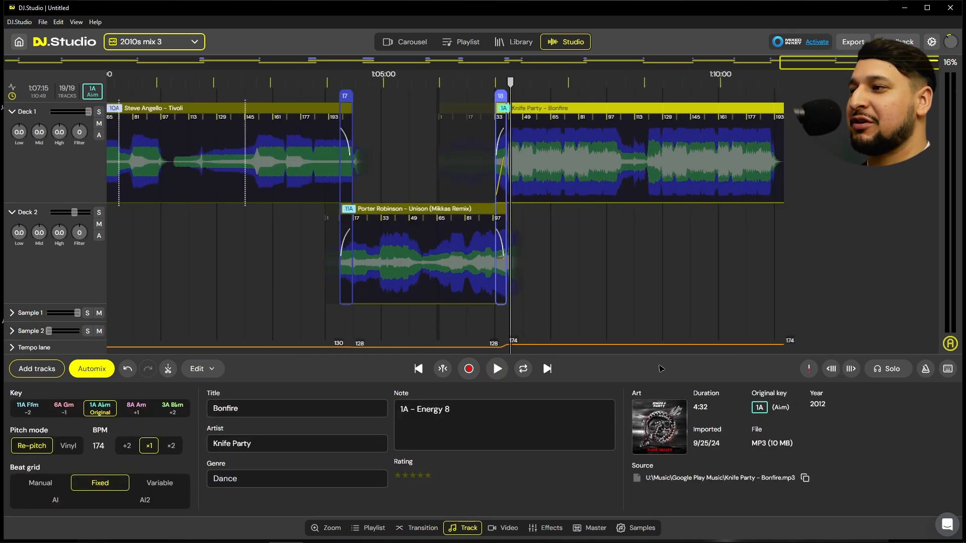
scroll(464, 261, "down", 1)
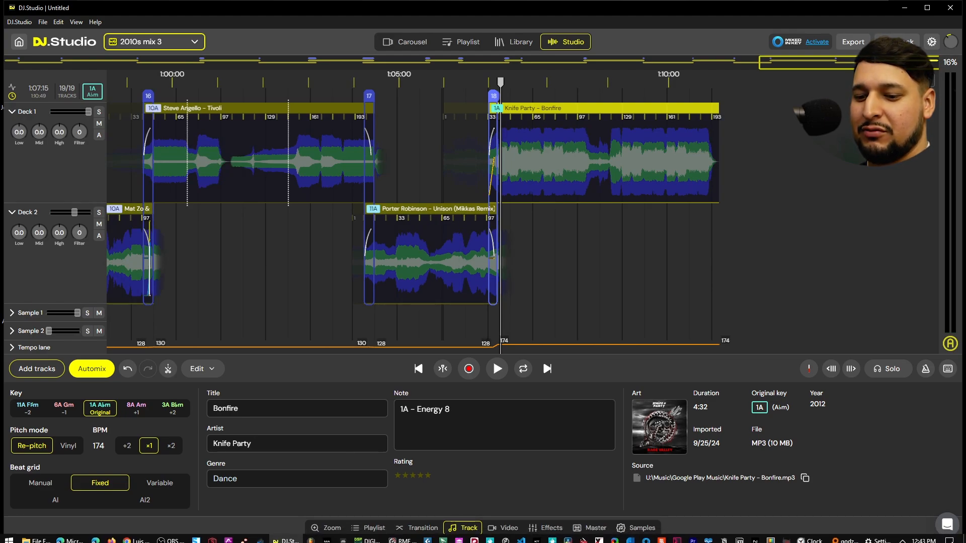
Switch to the Clock app, stop the running stopwatch, and return to DJ.Studio
key("alt+Tab")
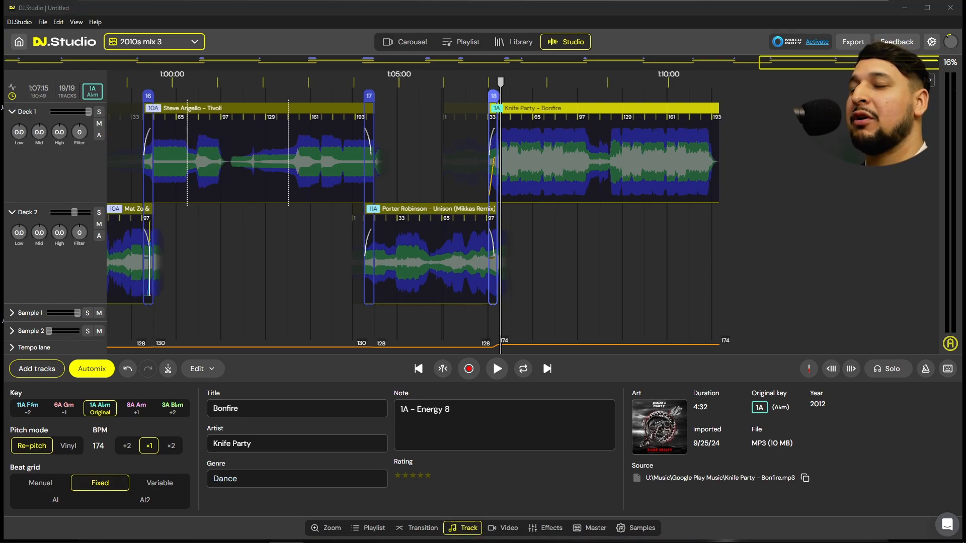
left_click(475, 276)
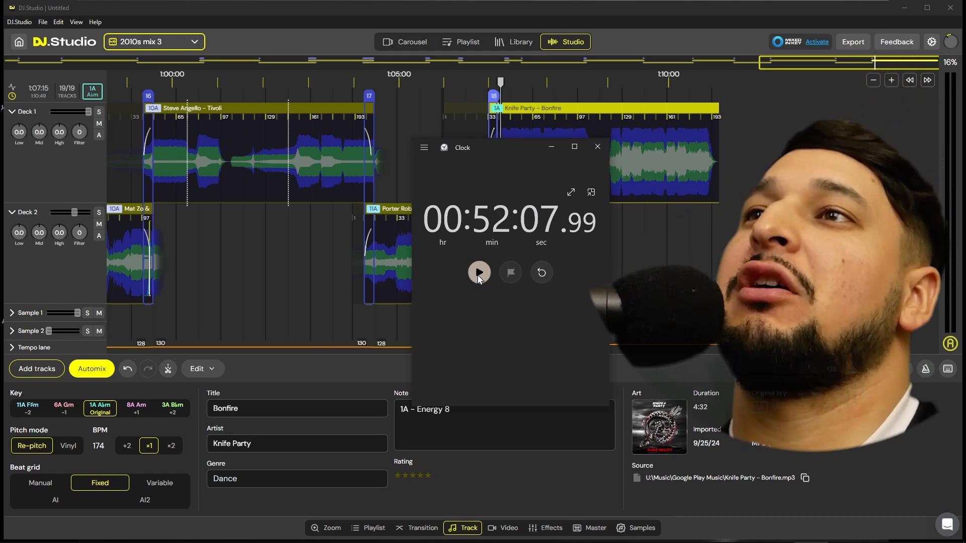
left_click(450, 107)
Undo the accidental shift of the Unison to Bonfire transition and place the playhead at the end of the mix
left_click_drag(495, 96, 625, 95)
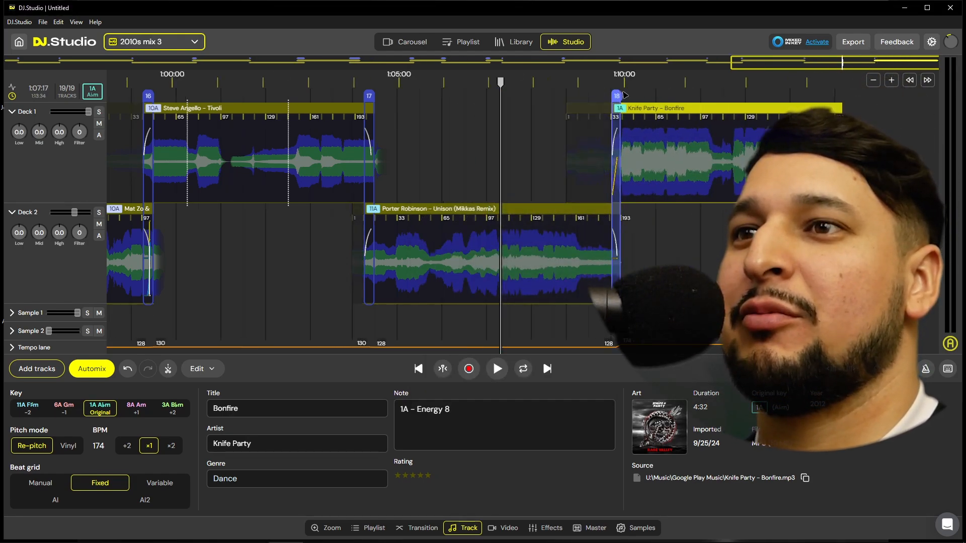
key("ctrl+z")
left_click(731, 82)
scroll(731, 83, "up", 5)
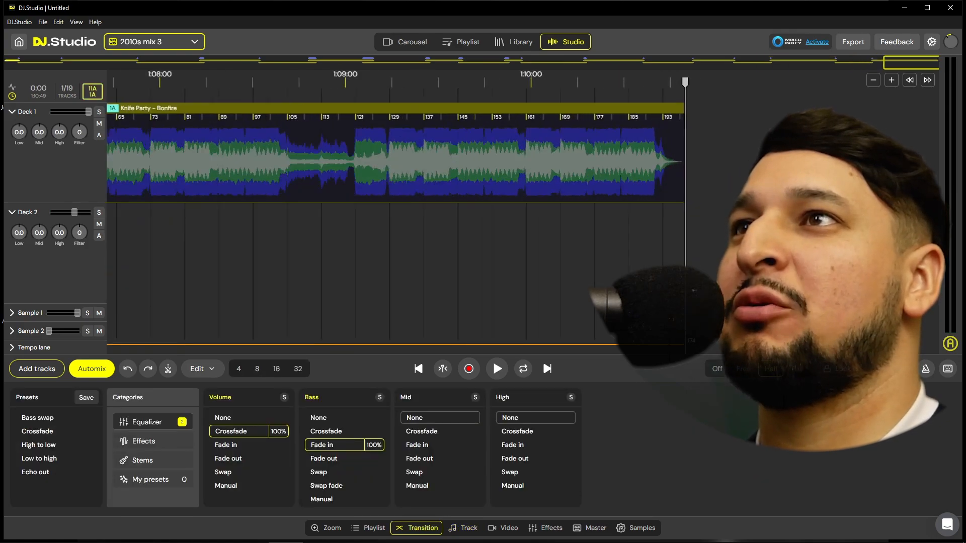
scroll(621, 85, "down", 5)
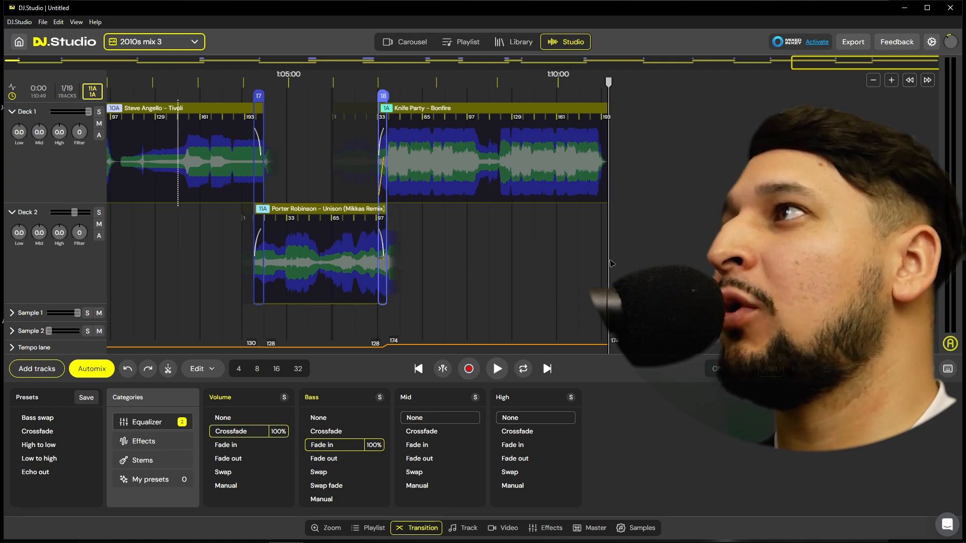
Save the 2010s mix and open its export options
left_click(43, 22)
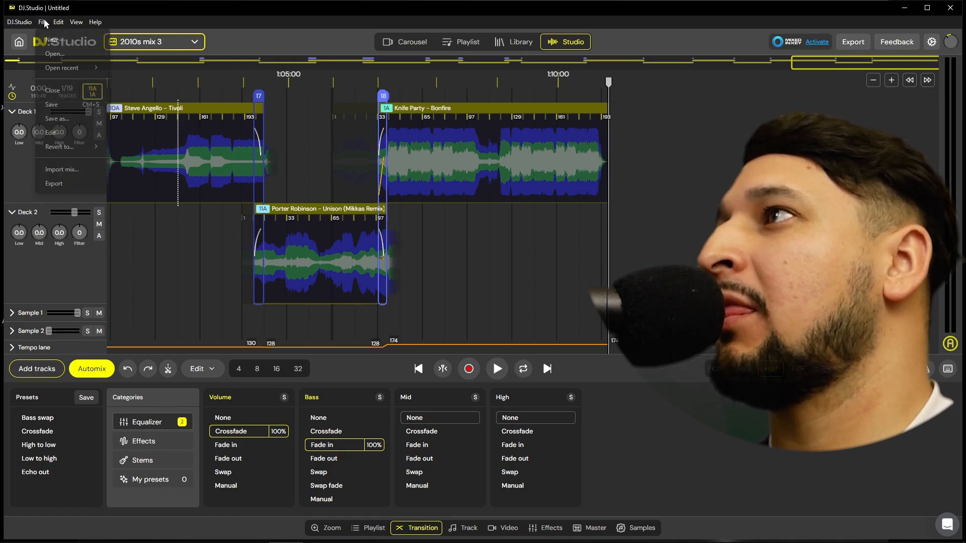
left_click(66, 106)
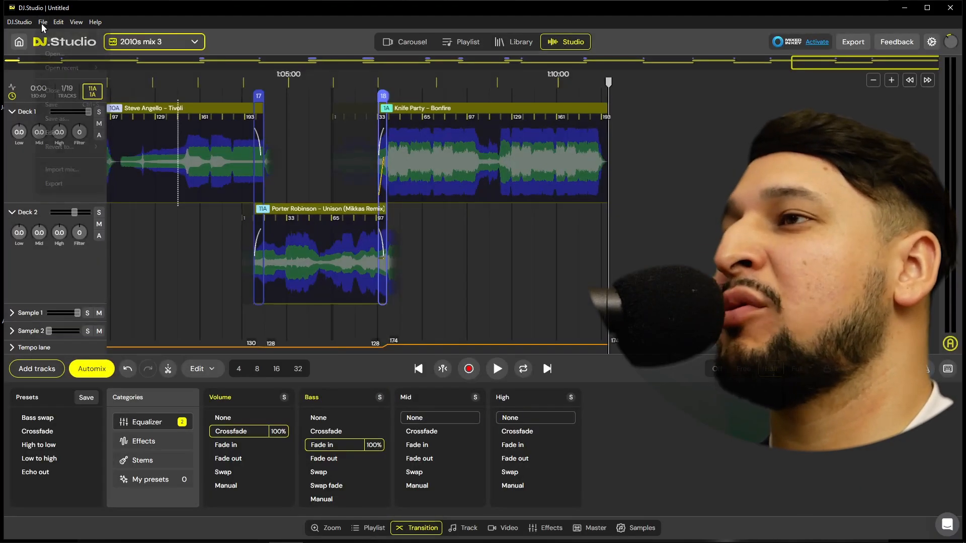
left_click(42, 22)
left_click(78, 179)
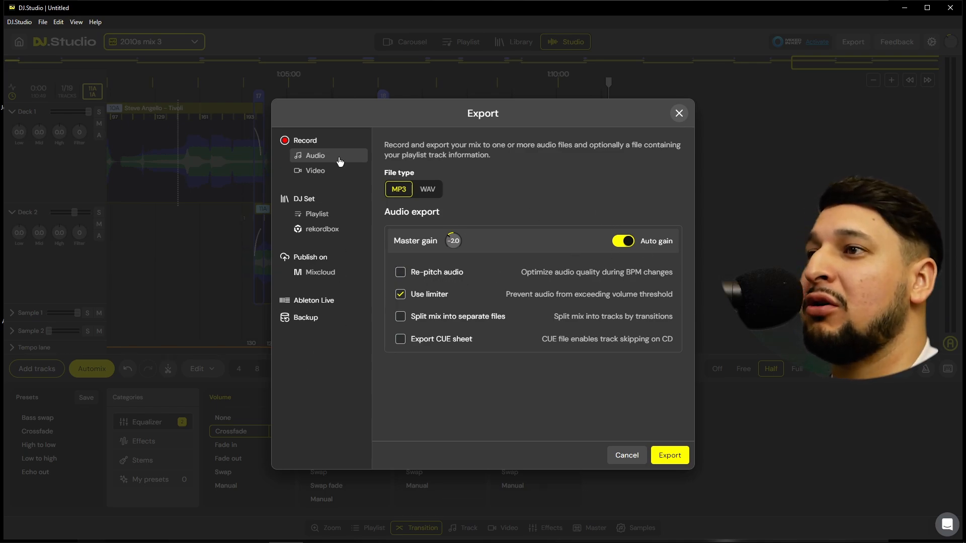
Review the export options for video, audio, rekordbox, playlist, Mixcloud, Ableton Live and backup
left_click(348, 174)
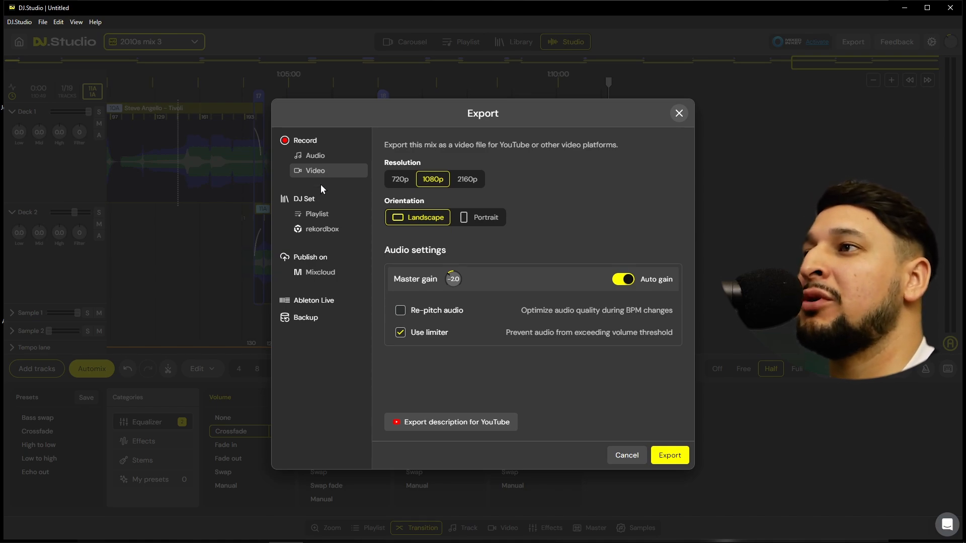
left_click(327, 160)
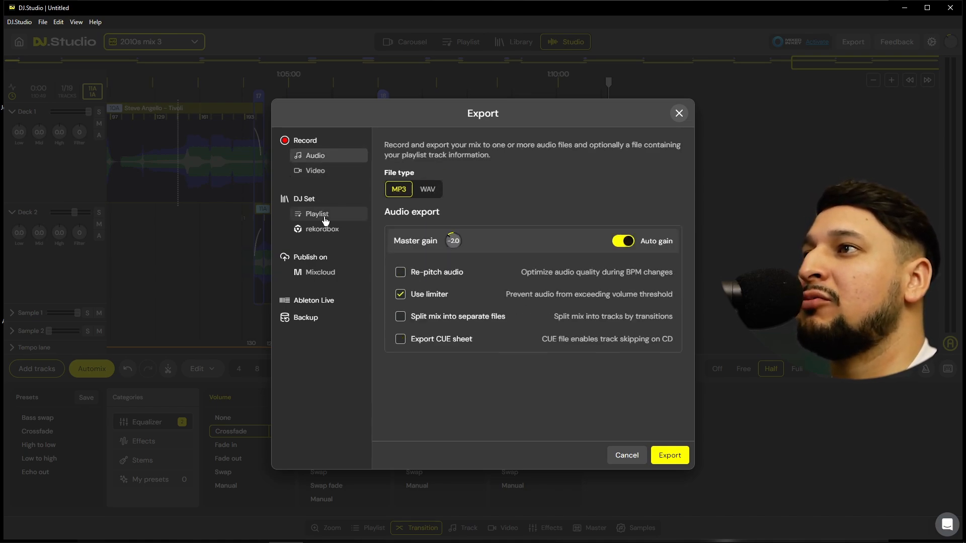
left_click(323, 230)
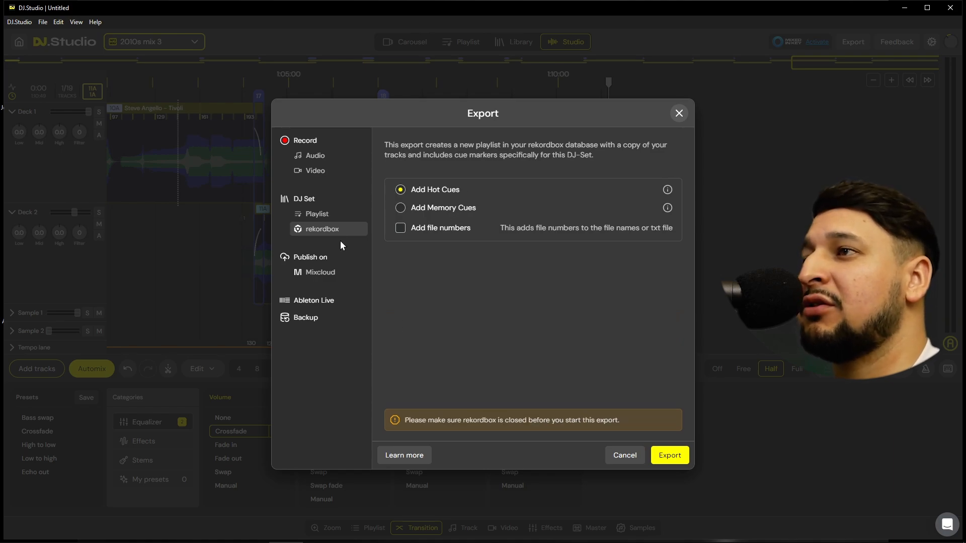
left_click(347, 214)
left_click(337, 281)
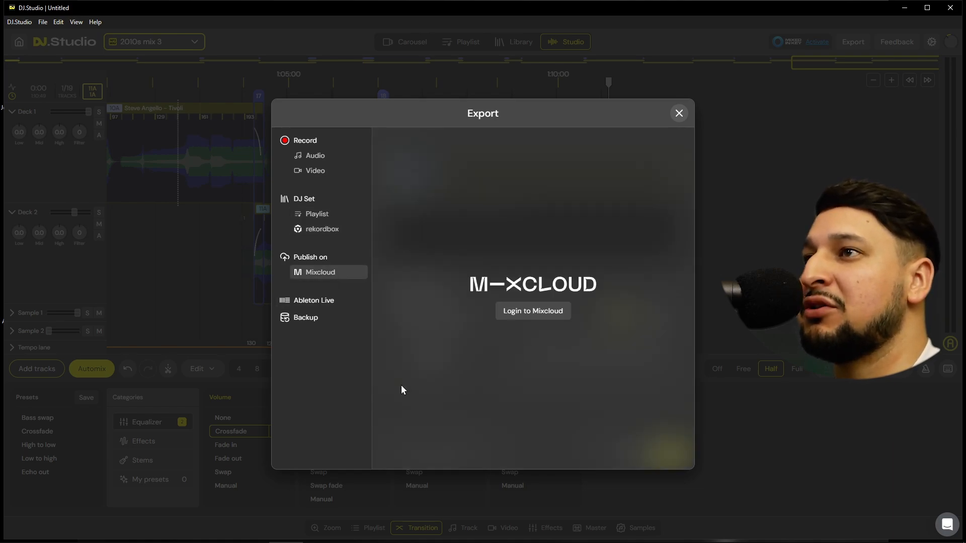
left_click(316, 302)
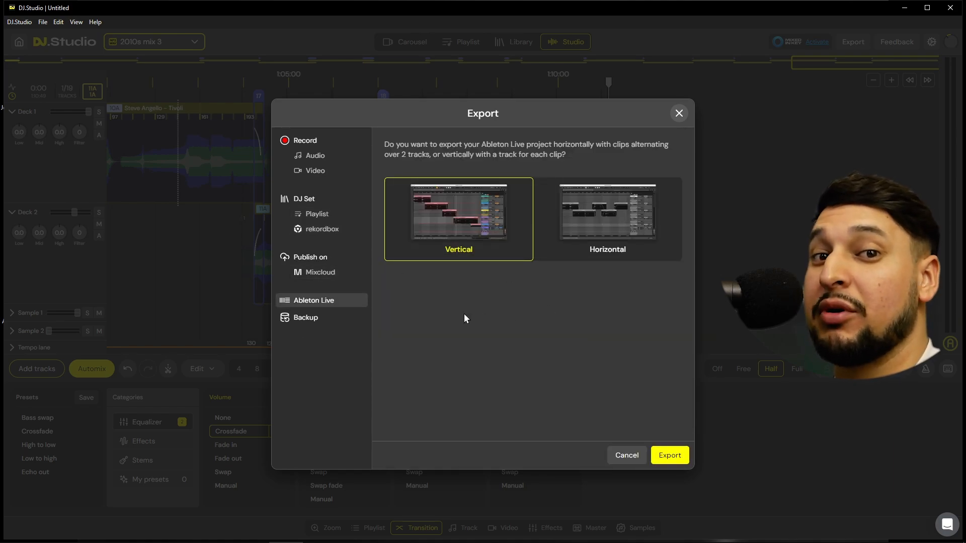
left_click(323, 322)
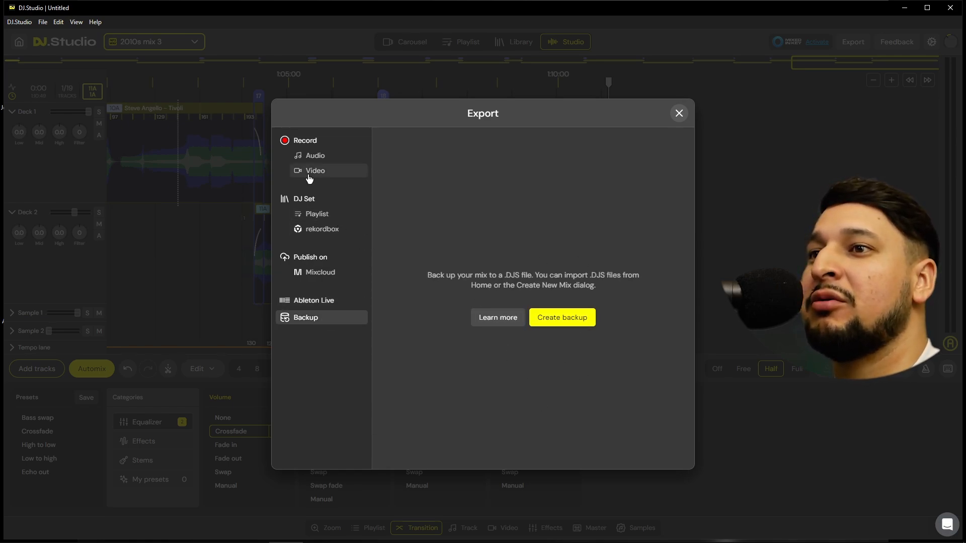
Export the mix as an MP3 audio recording to a local file
left_click(334, 154)
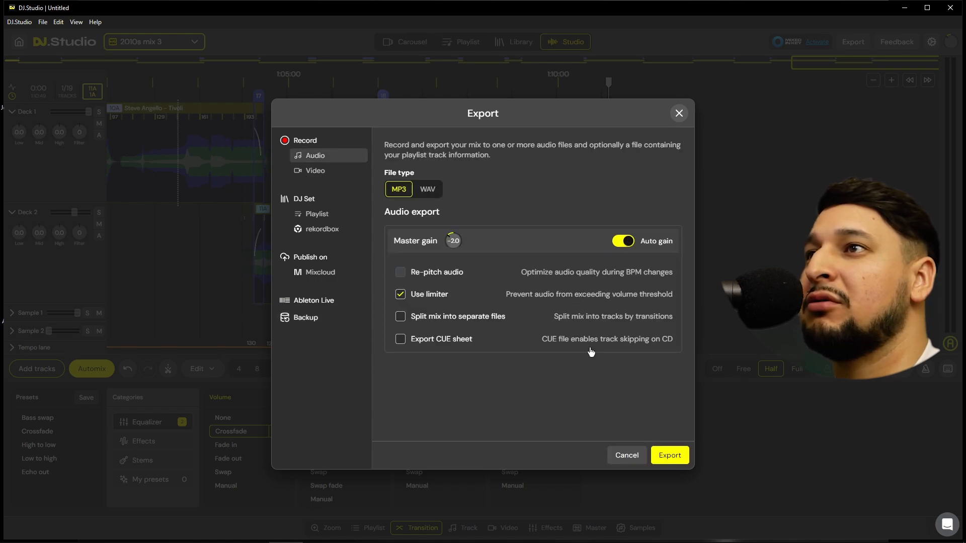
left_click(667, 462)
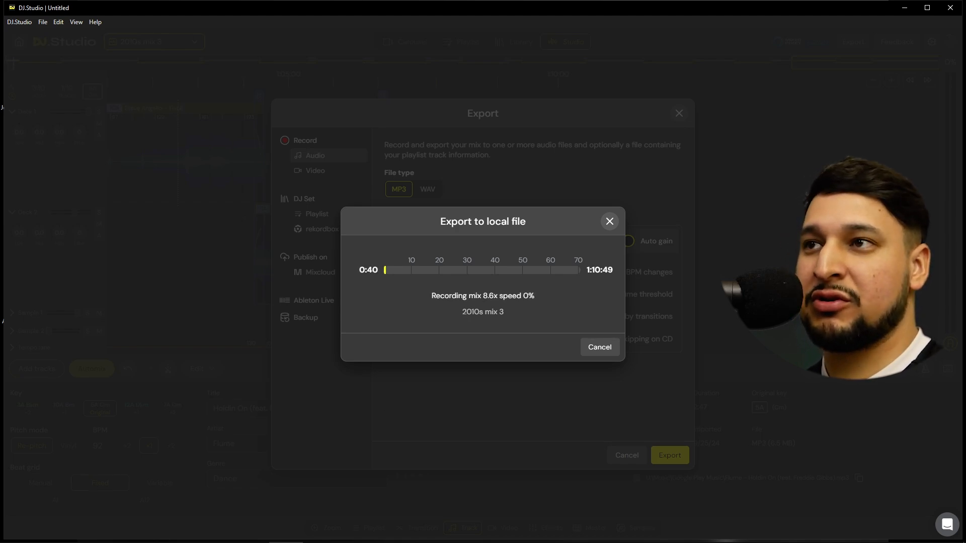
Switch to the Clock app and move its stopwatch window beside the export progress dialog
key("alt+Tab")
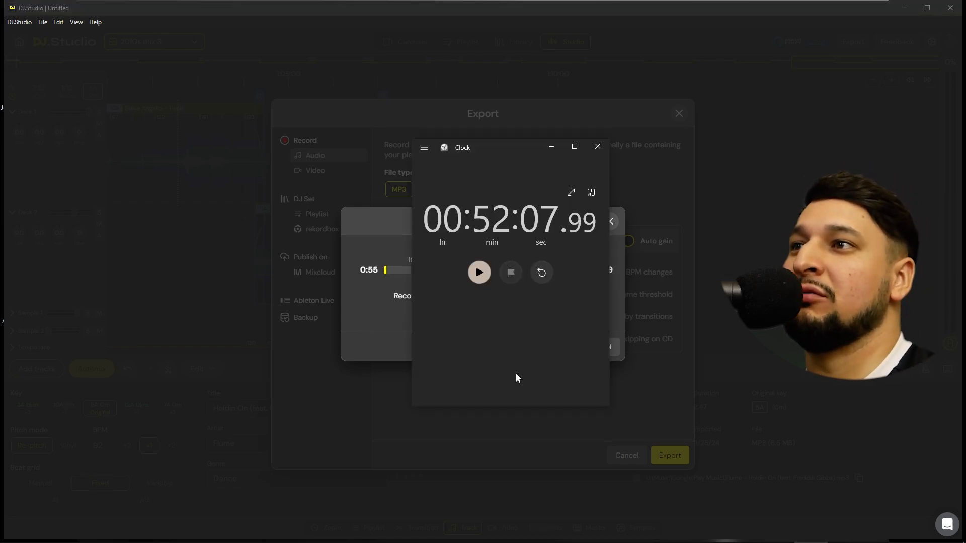
left_click_drag(498, 146, 823, 155)
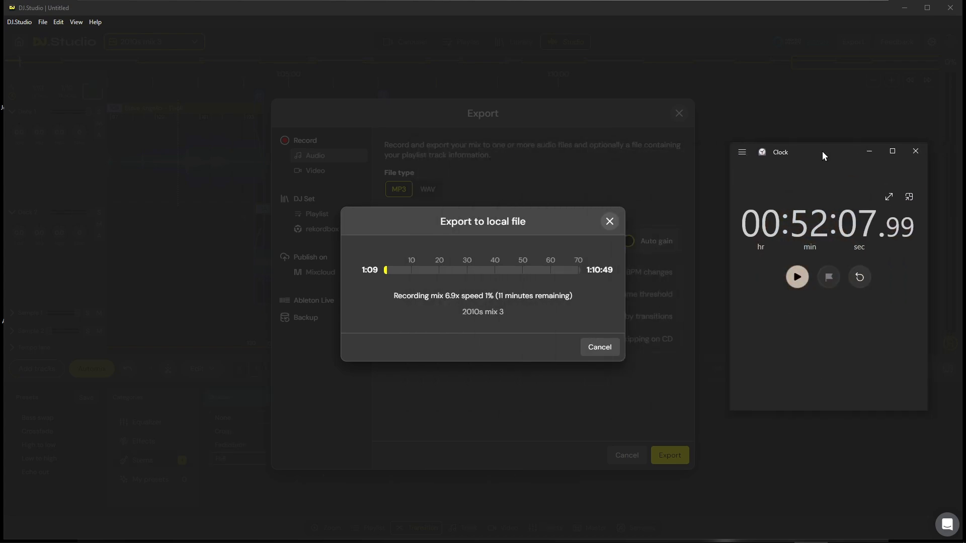